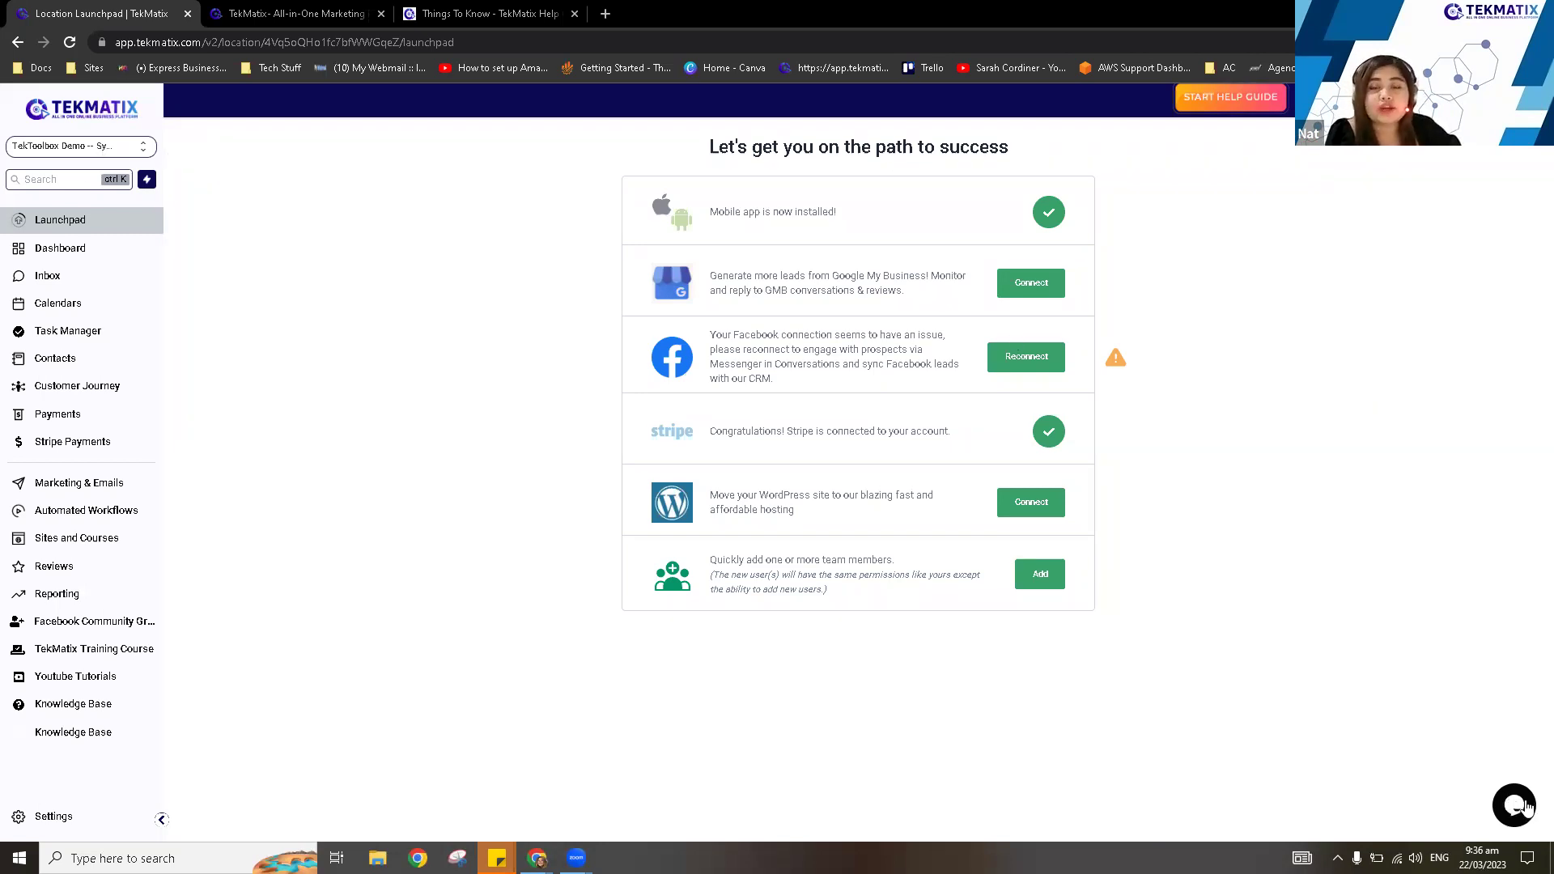
# View the options in the support chat widget and close it again.
pyautogui.click(1514, 805)
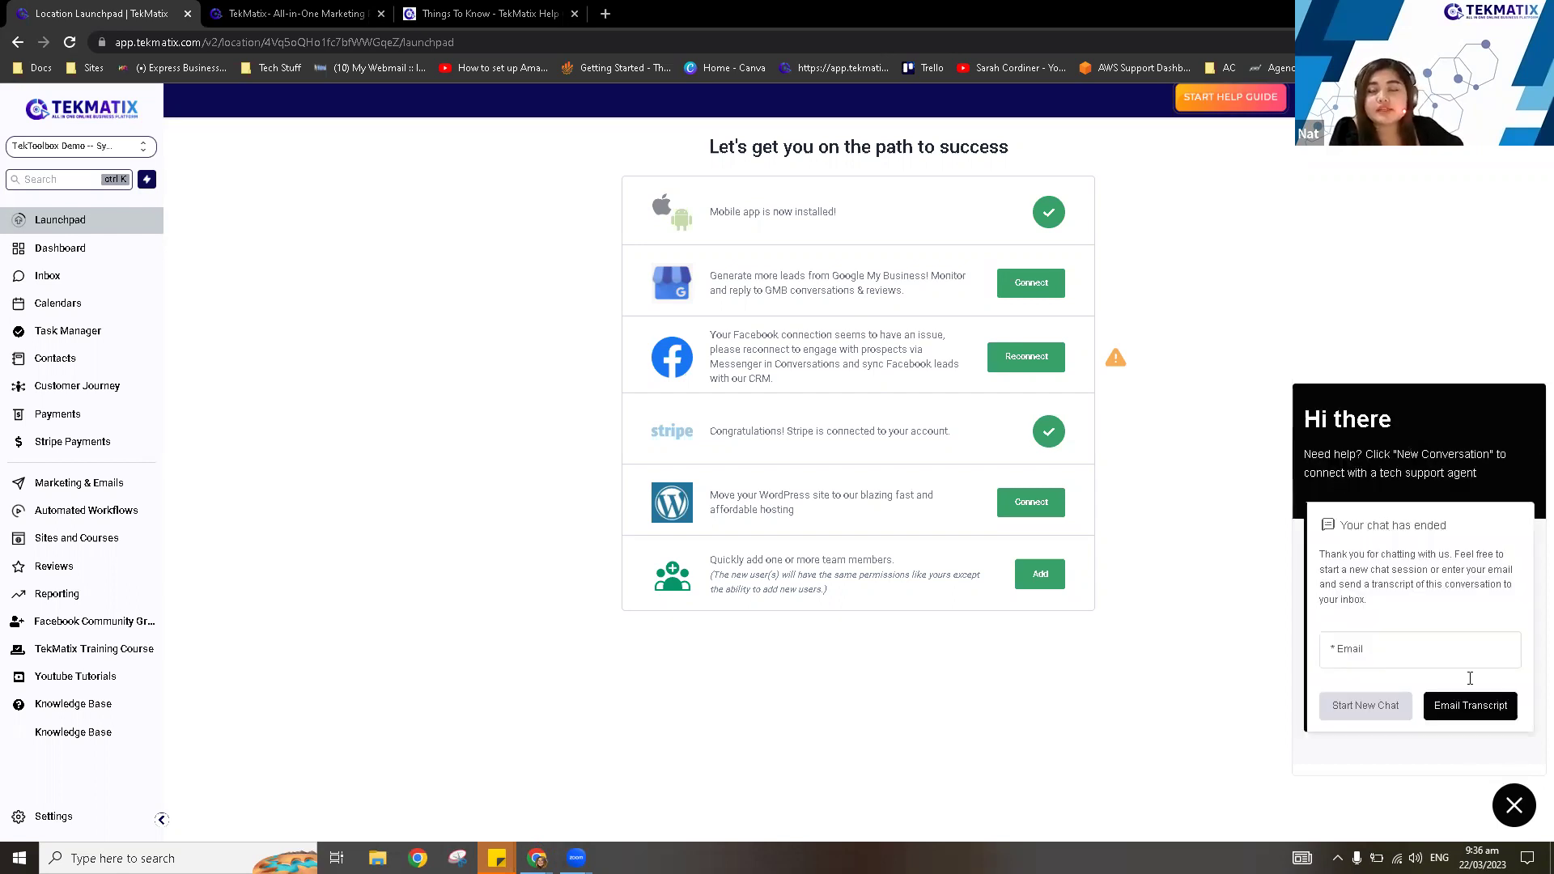
pyautogui.click(1507, 805)
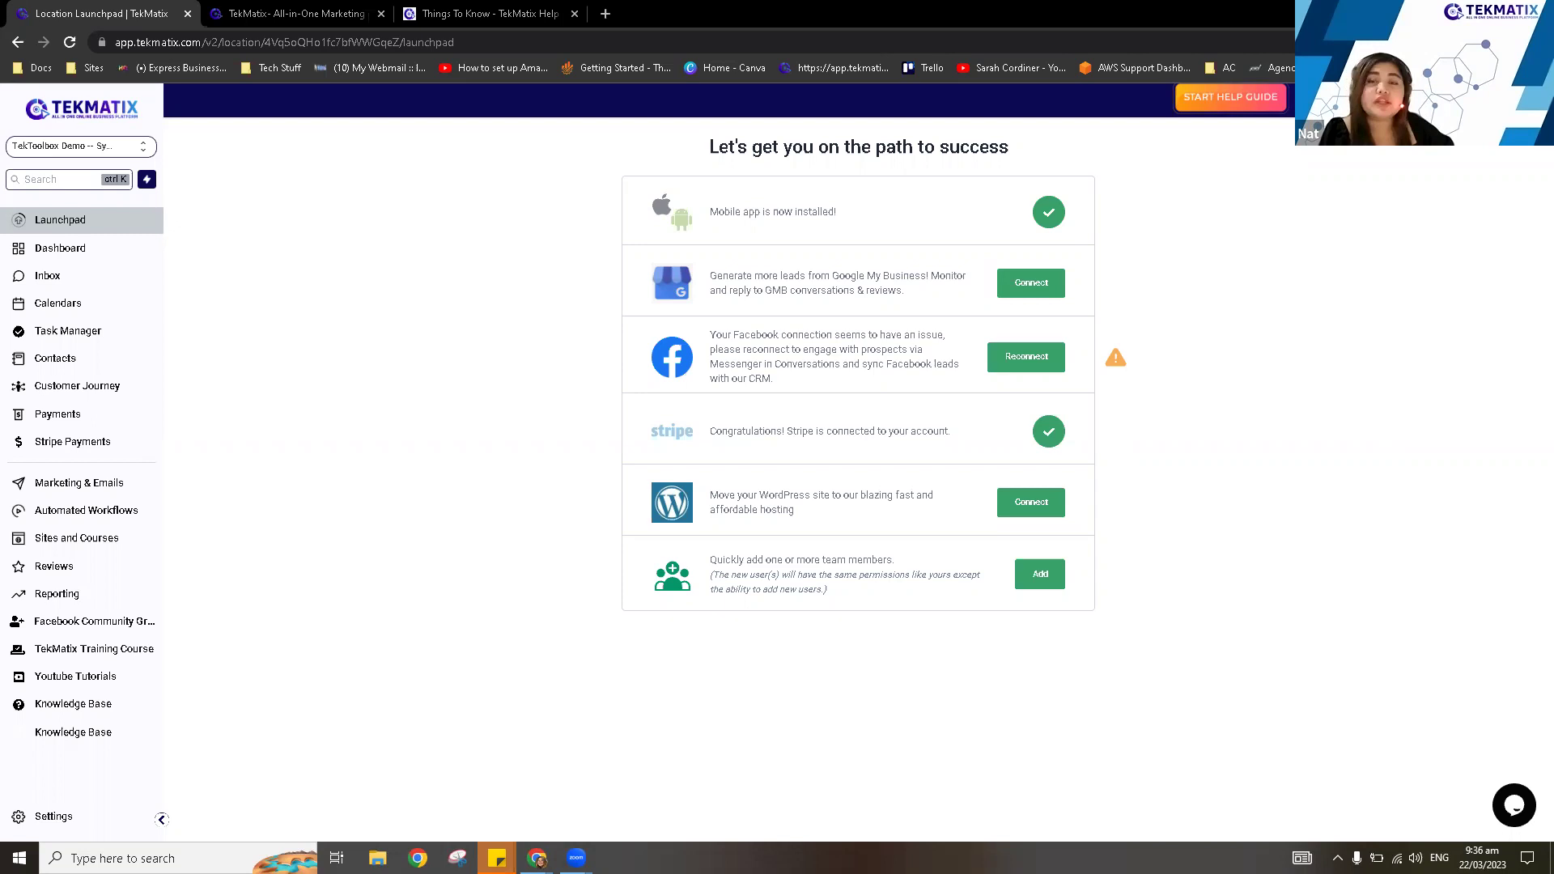
pyautogui.click(1515, 812)
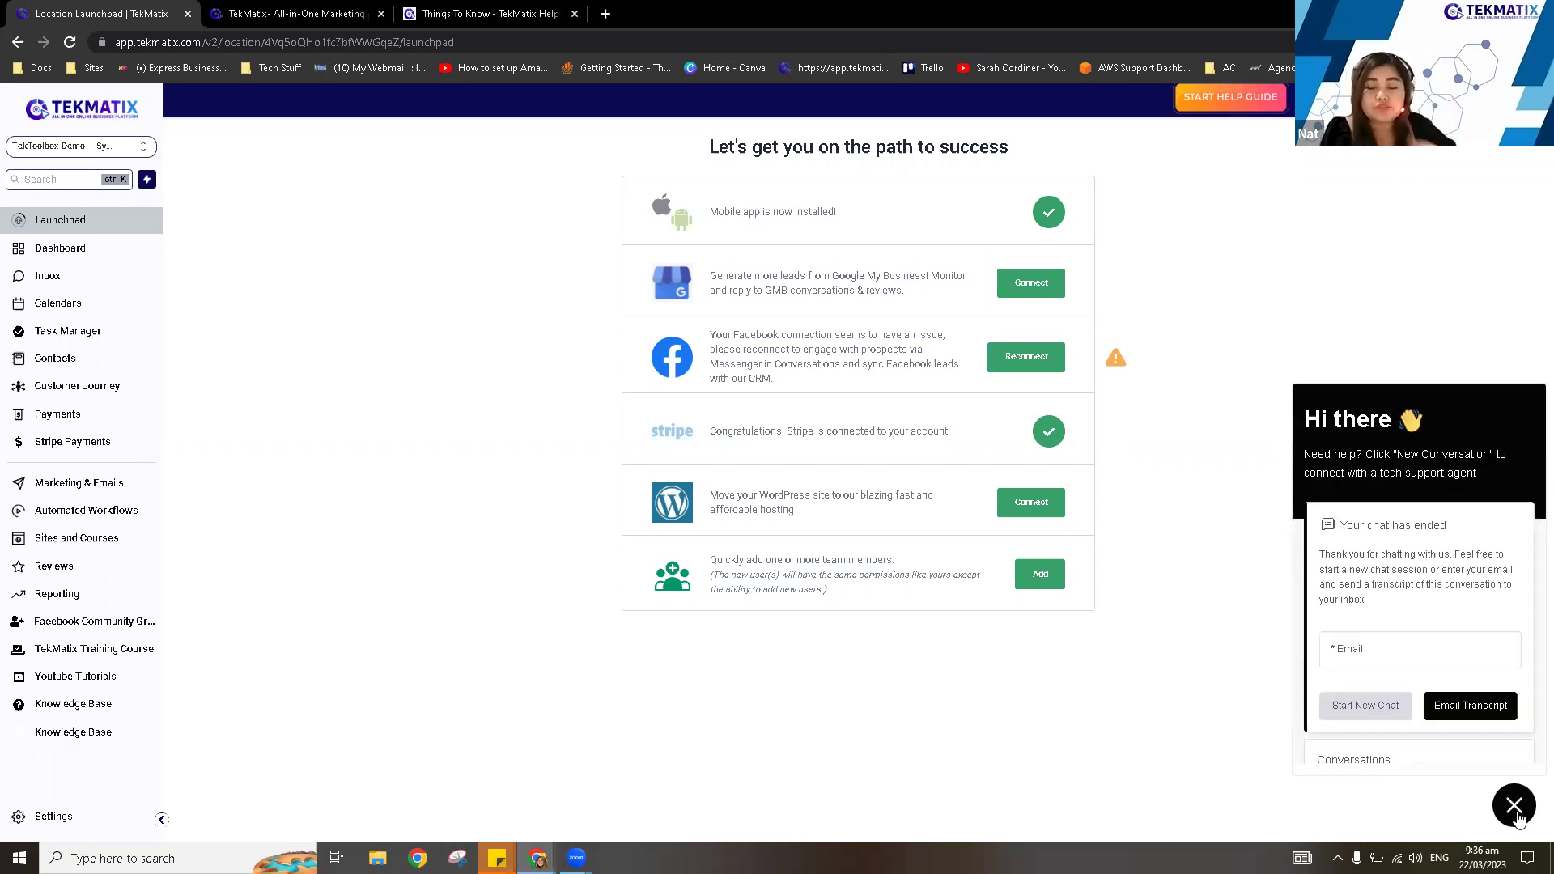
pyautogui.click(1518, 817)
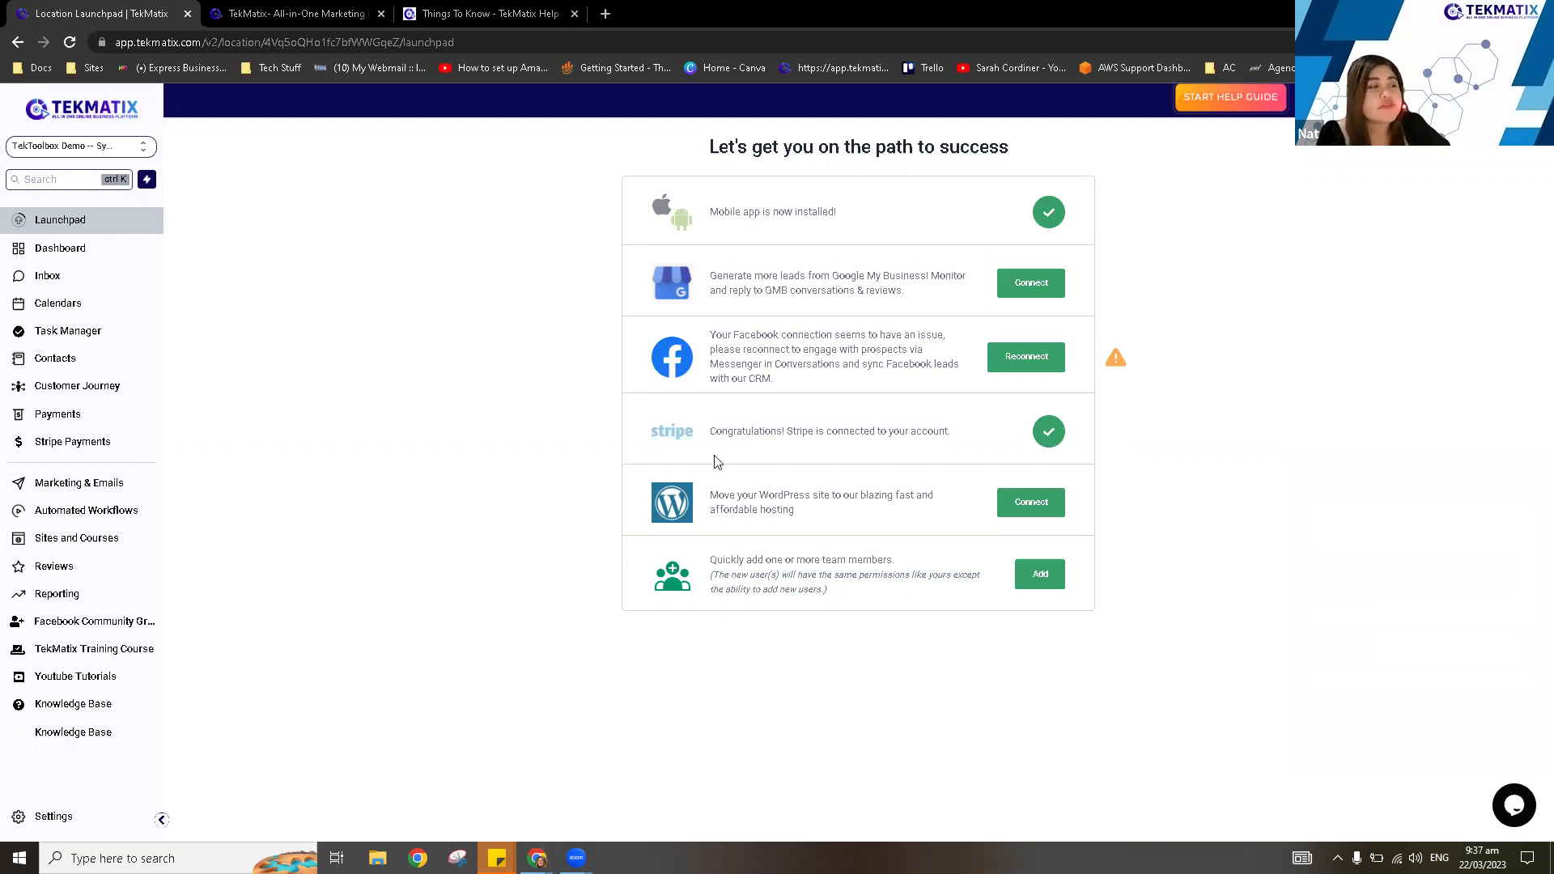
# Open the Knowledge Base inside the CRM and look through the Onboarding Checklist article under Getting Started.
pyautogui.click(16, 306)
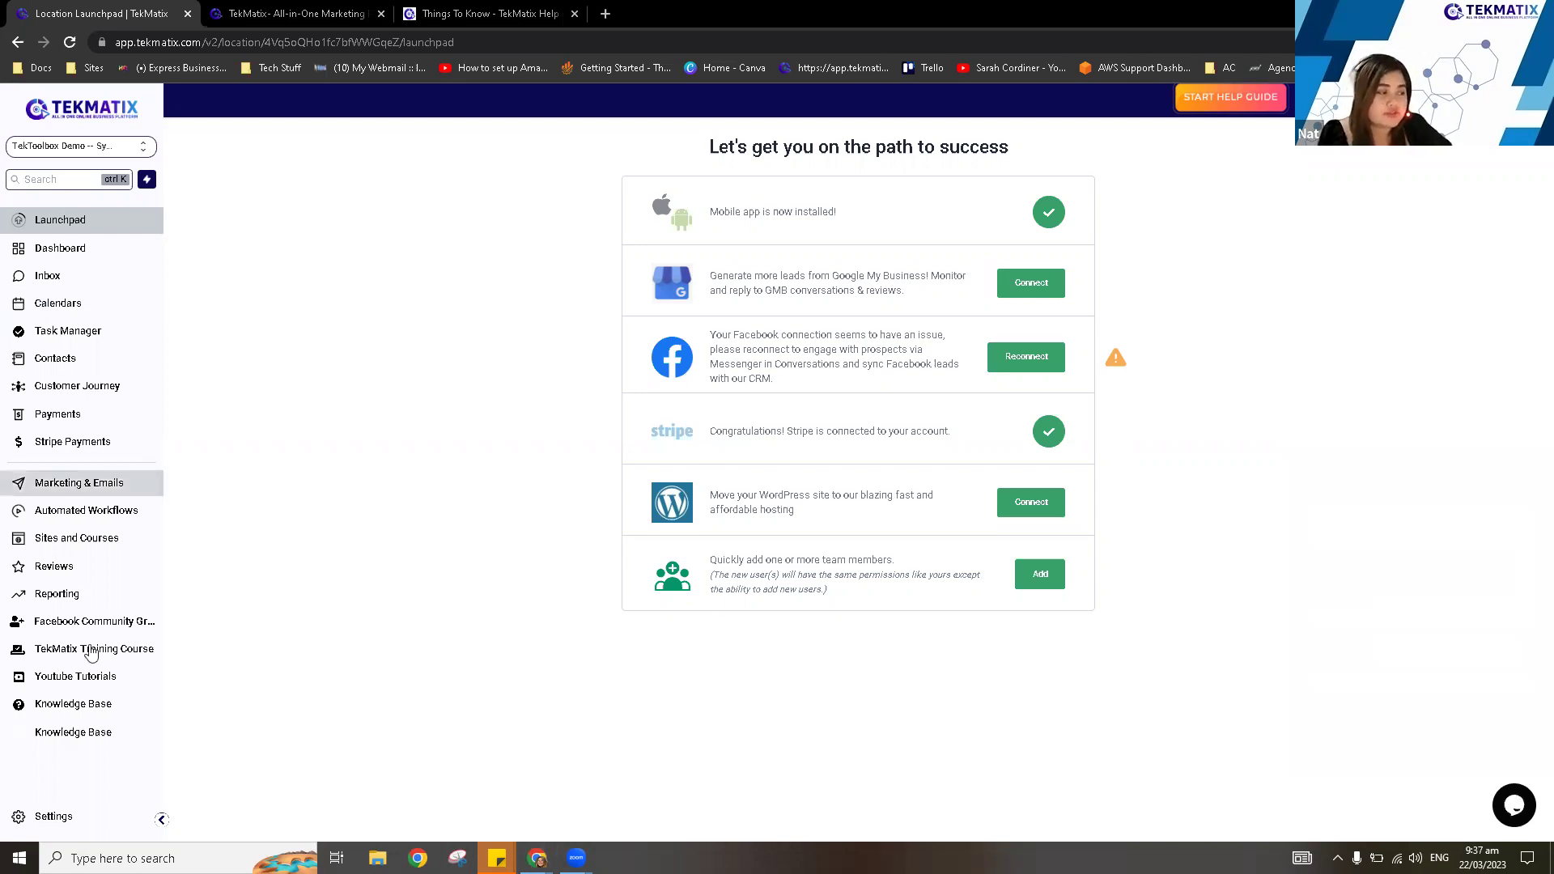
pyautogui.click(79, 717)
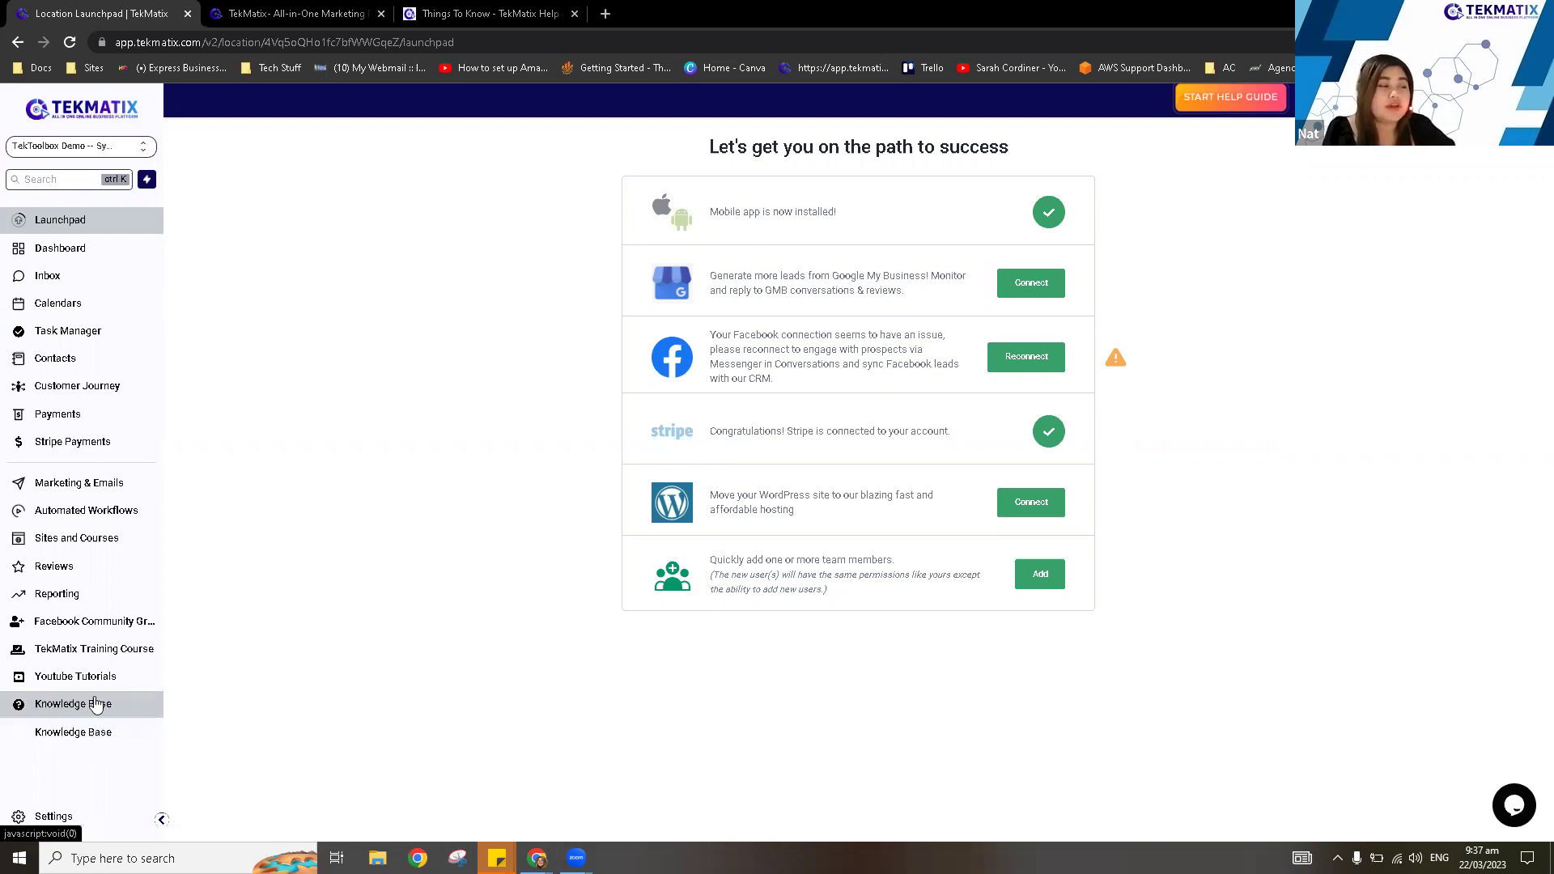
pyautogui.click(96, 705)
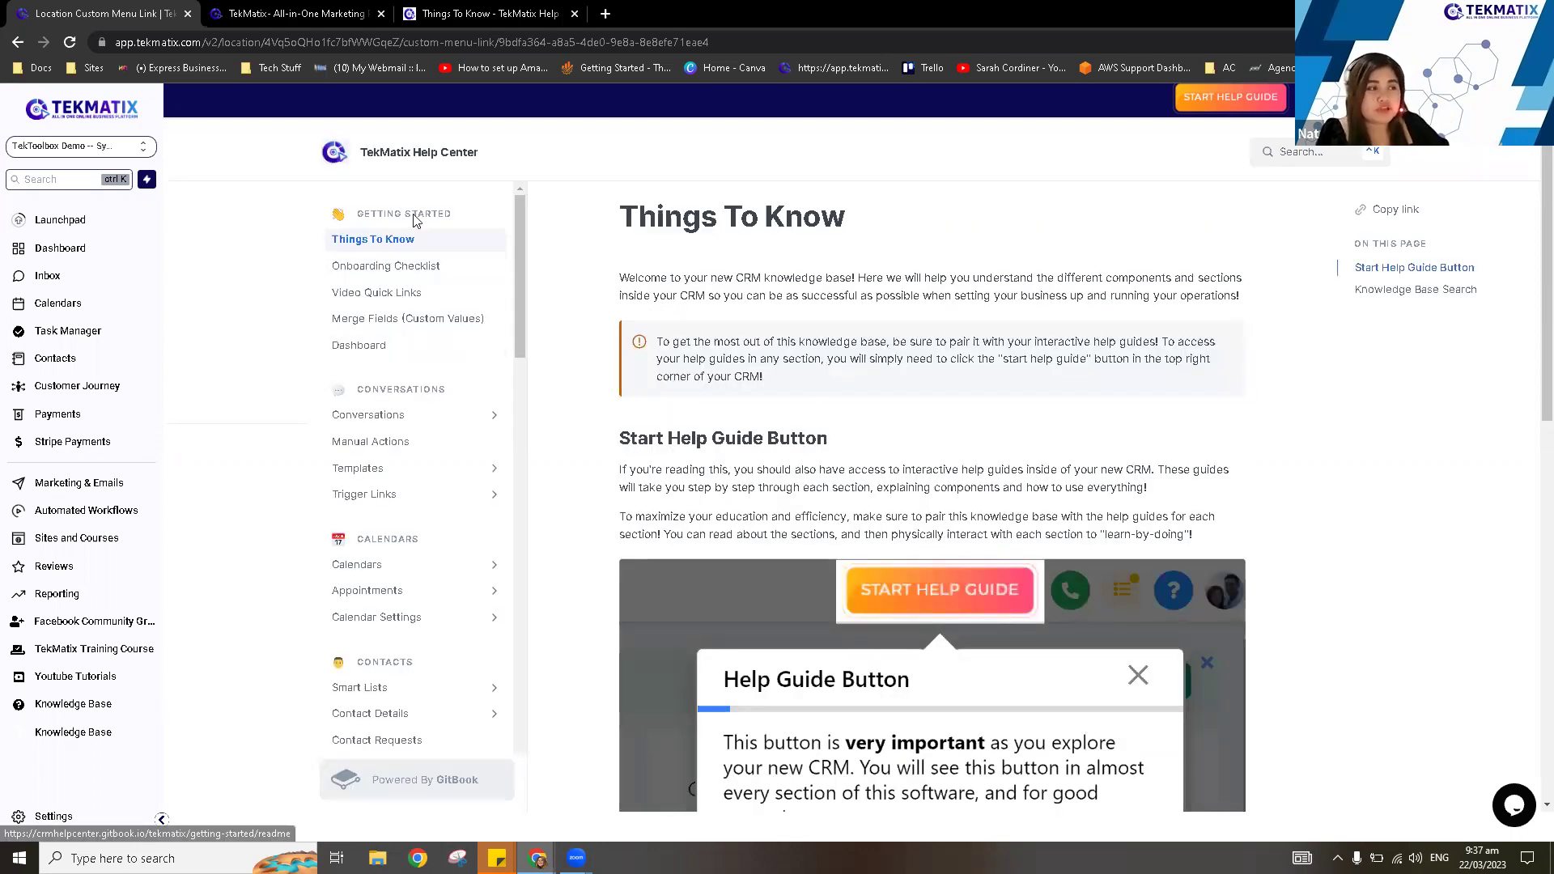
pyautogui.click(418, 268)
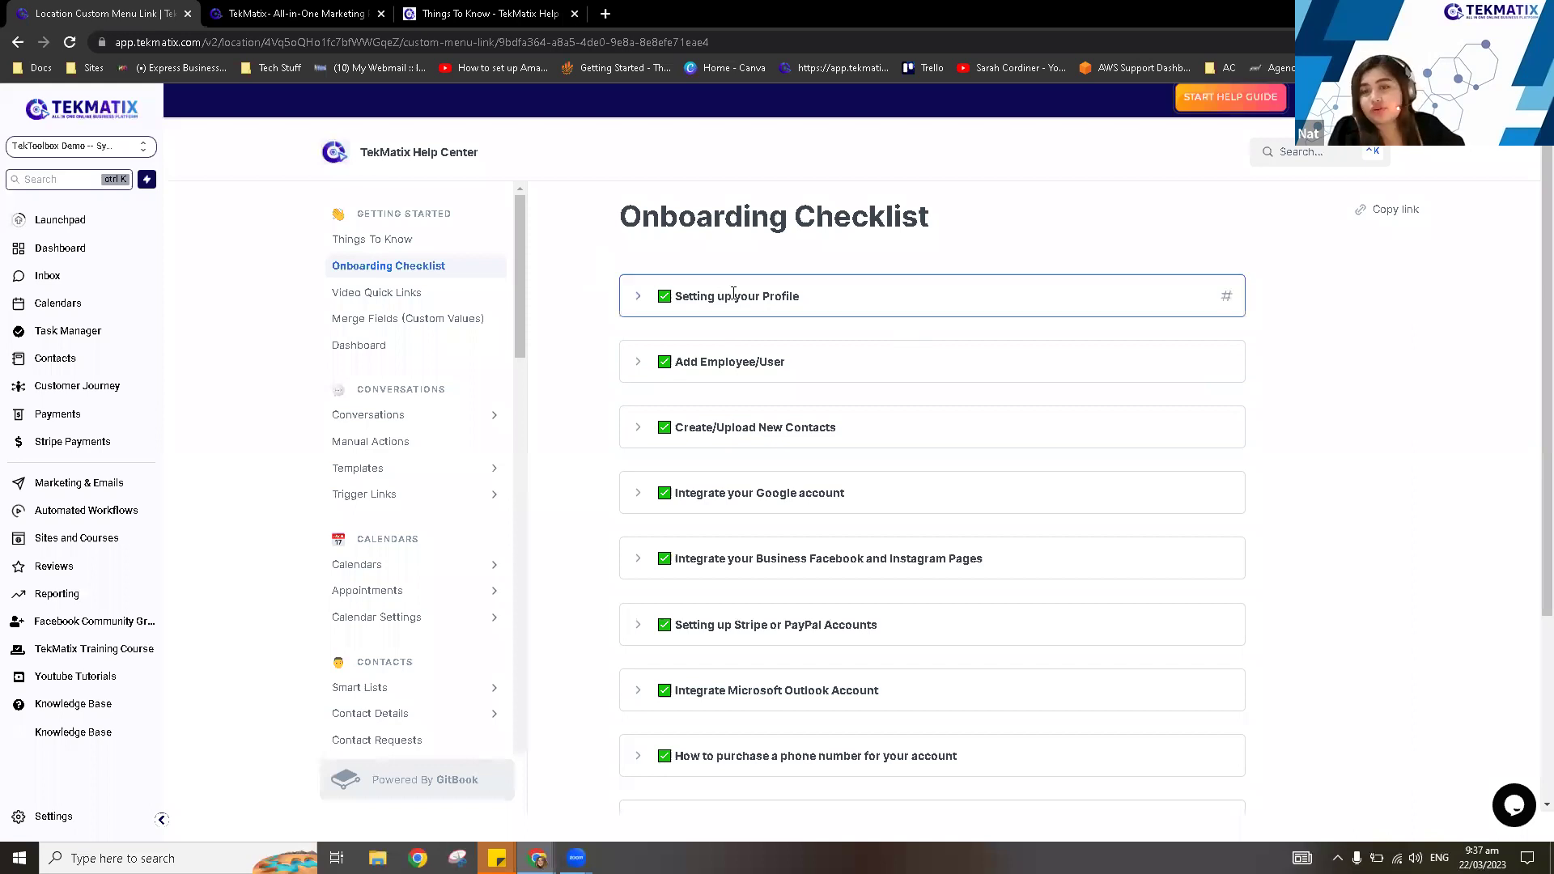
pyautogui.scroll(-3, 743, 324)
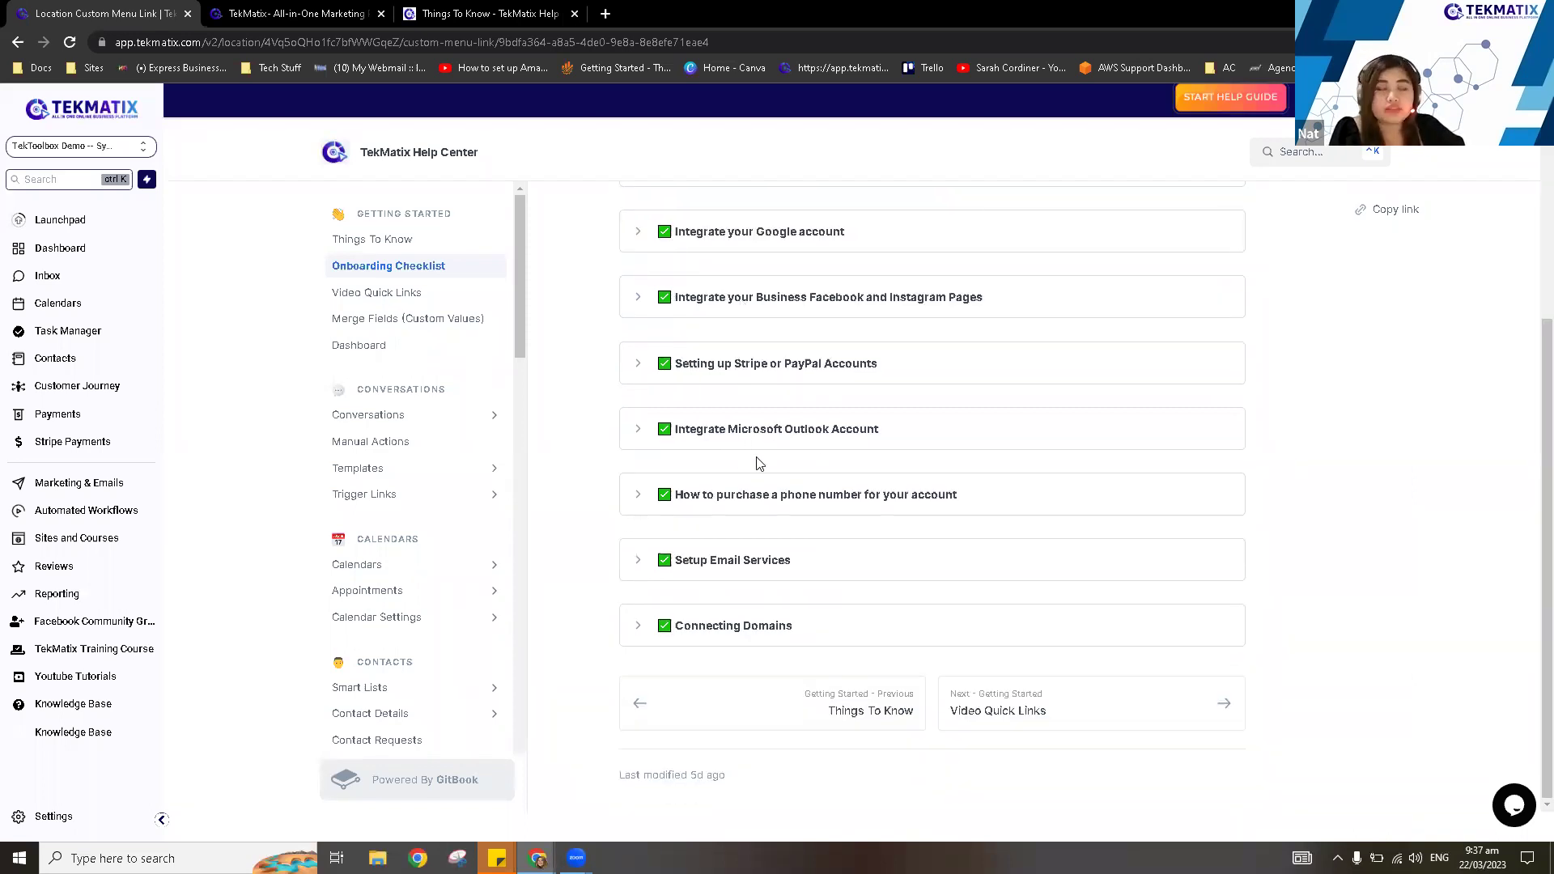
pyautogui.scroll(3, 578, 198)
pyautogui.click(635, 42)
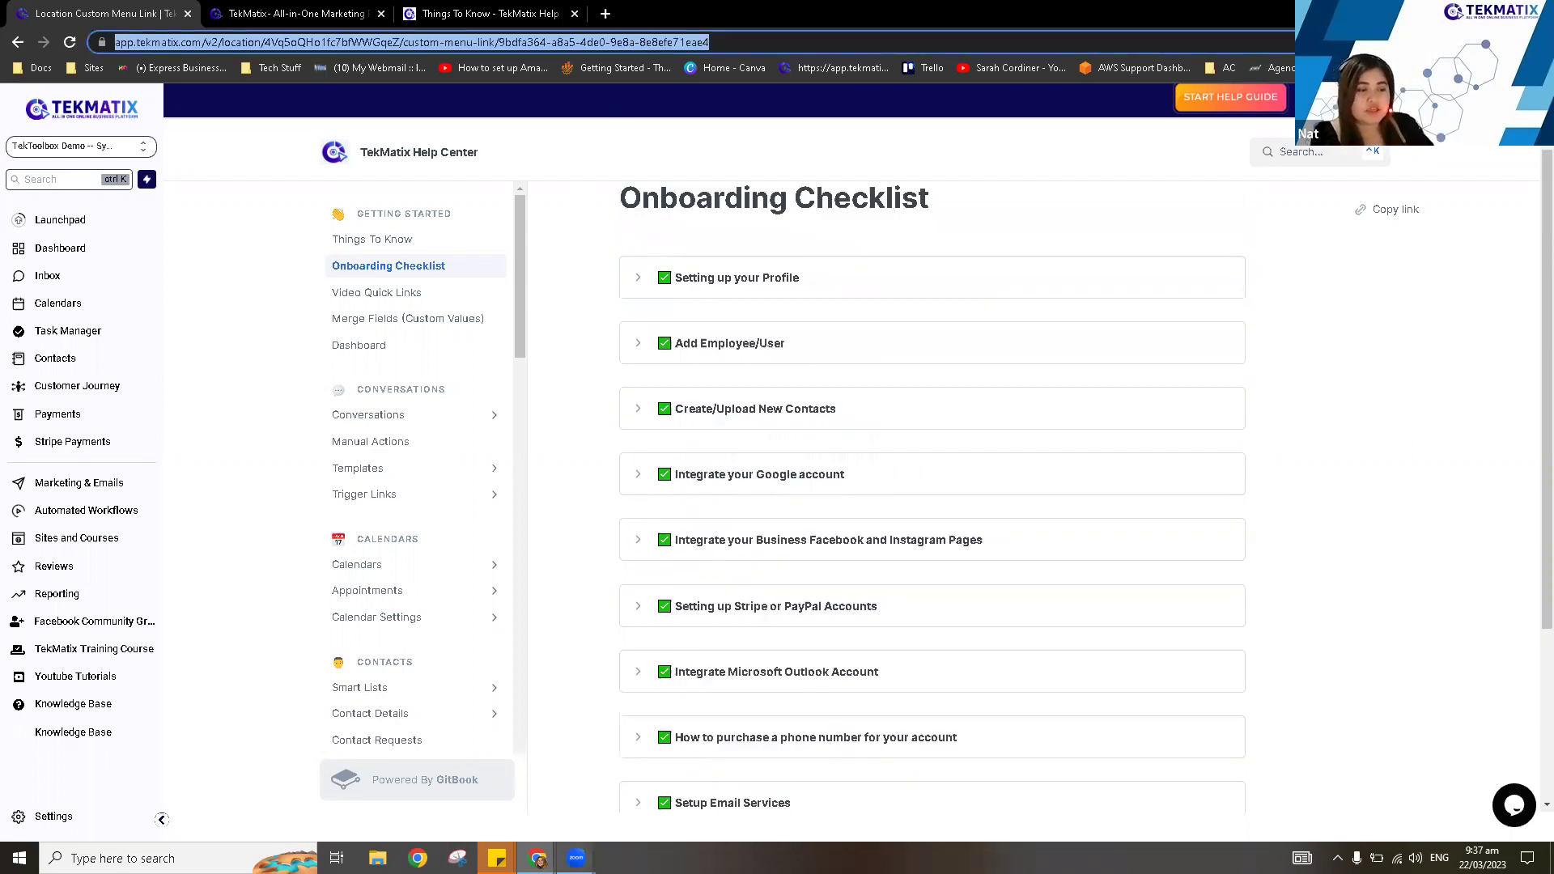
pyautogui.click(576, 858)
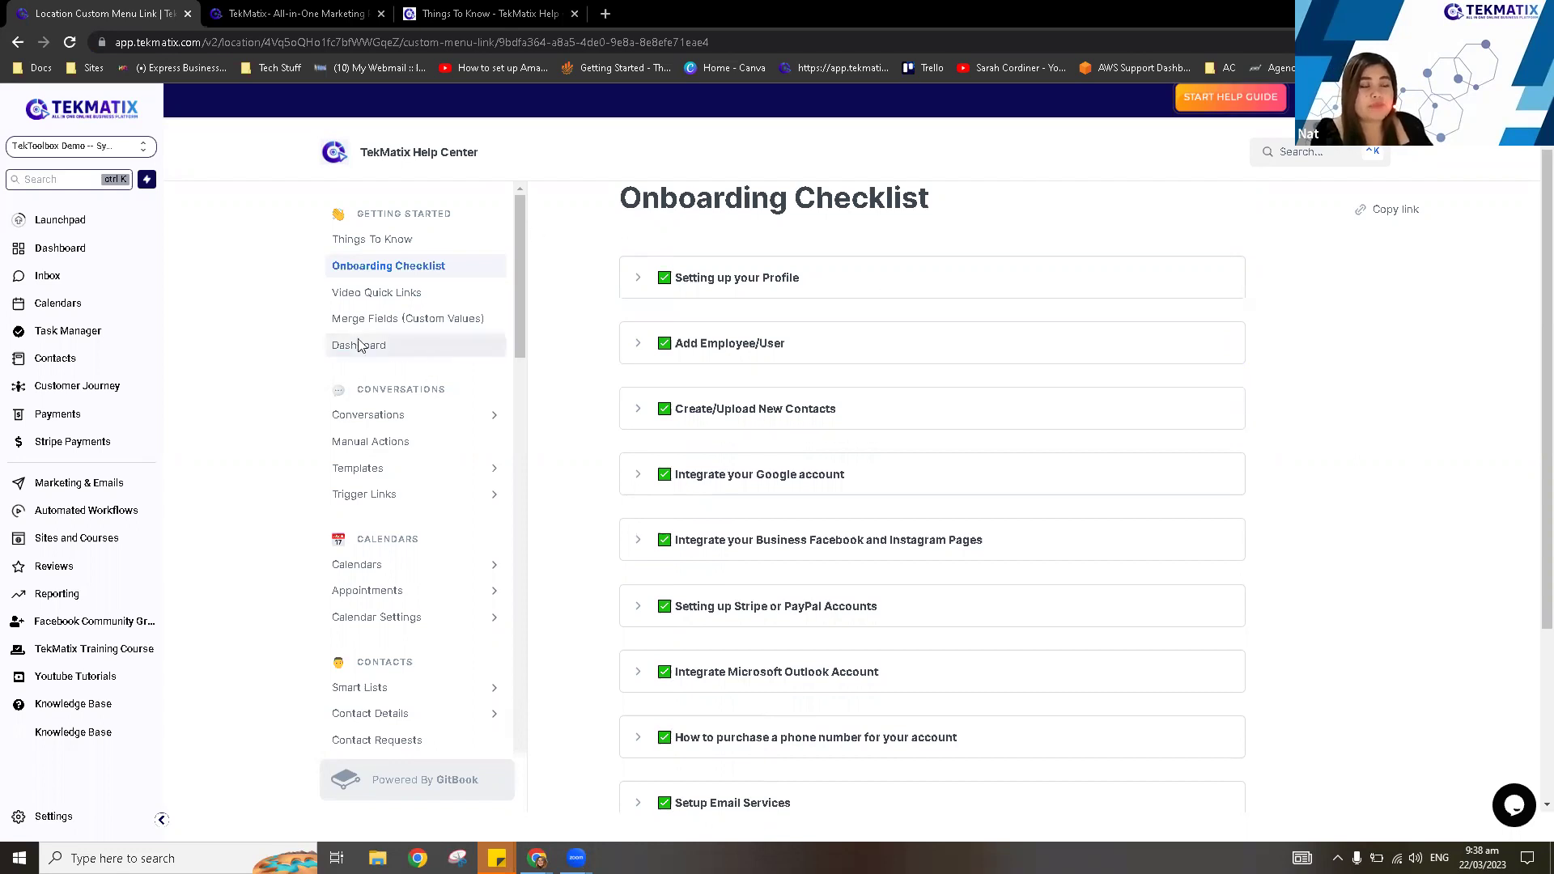
# Go to the tekmatix.com website and open its Help Articles.
pyautogui.click(276, 18)
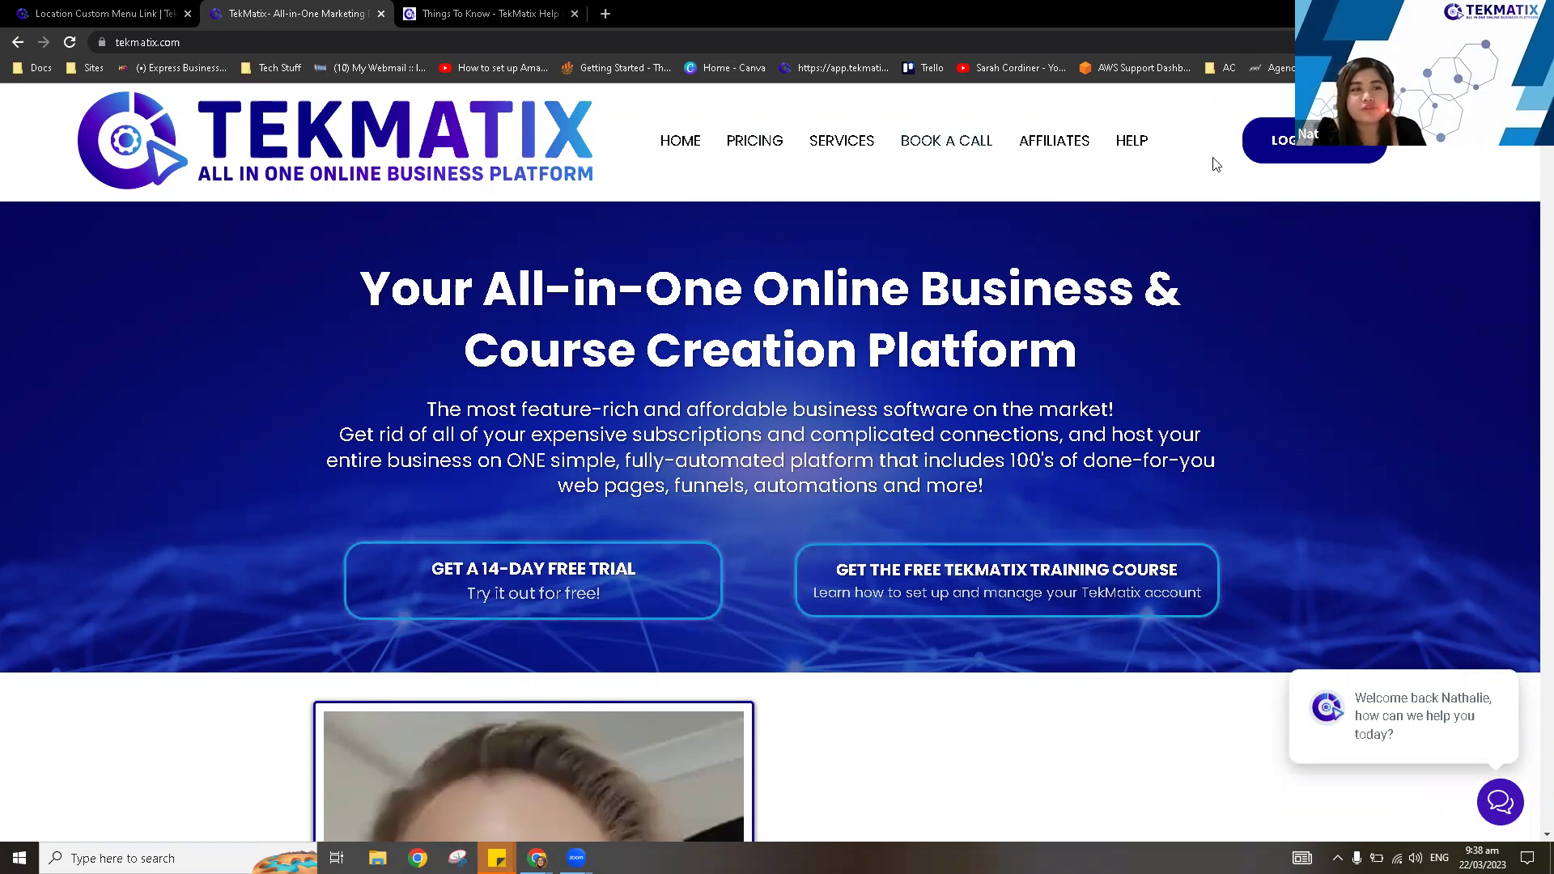
pyautogui.moveTo(1125, 146)
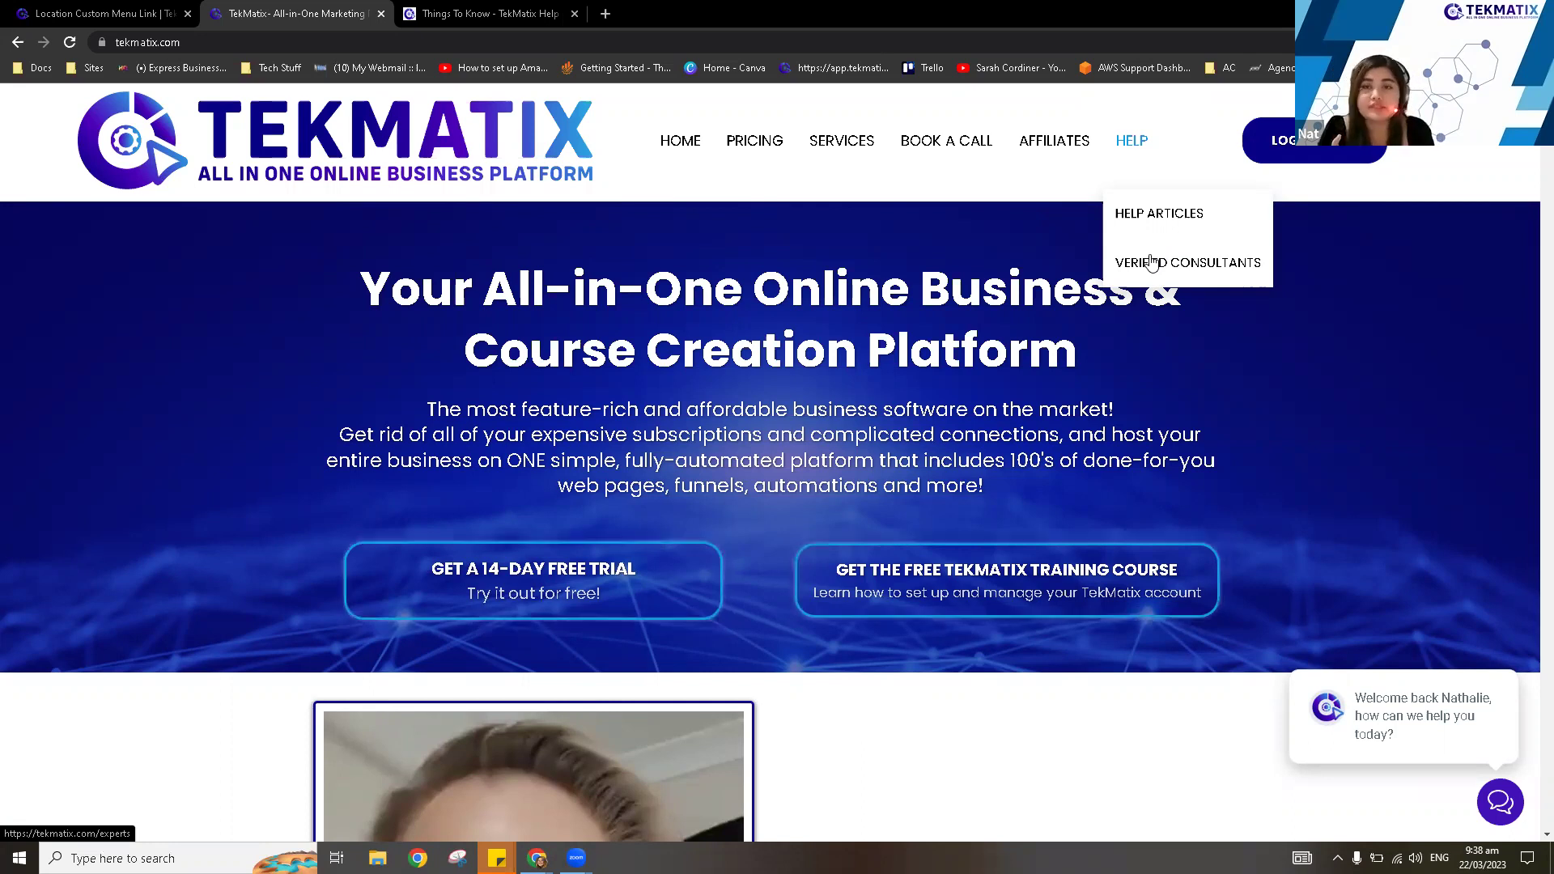
pyautogui.click(1184, 225)
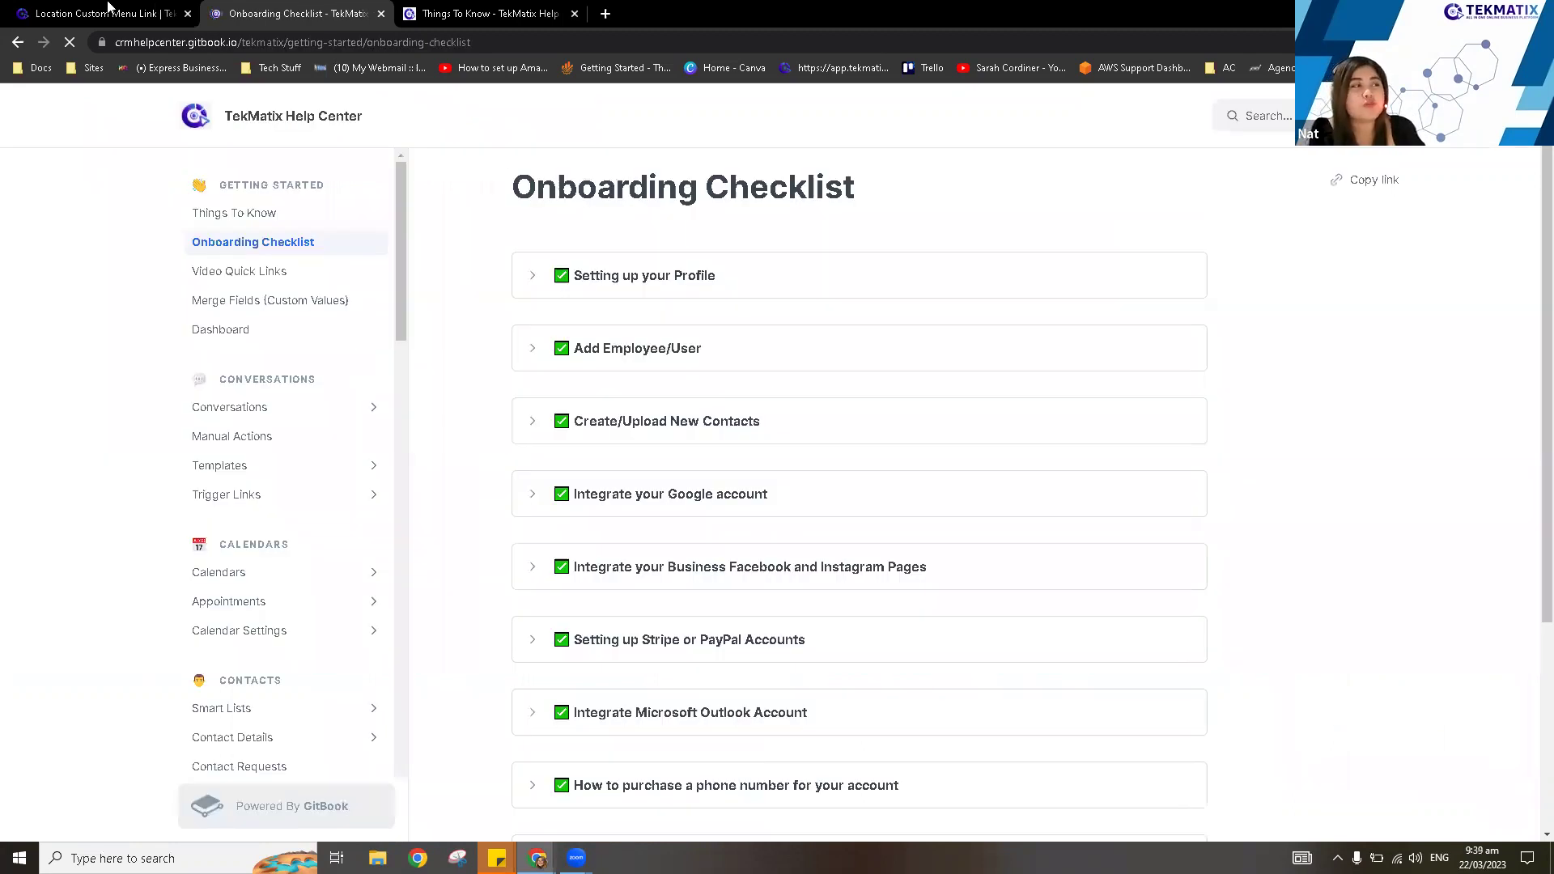
# Check the second Knowledge Base link in the CRM and review the whole Onboarding Checklist on the help center site.
pyautogui.click(108, 10)
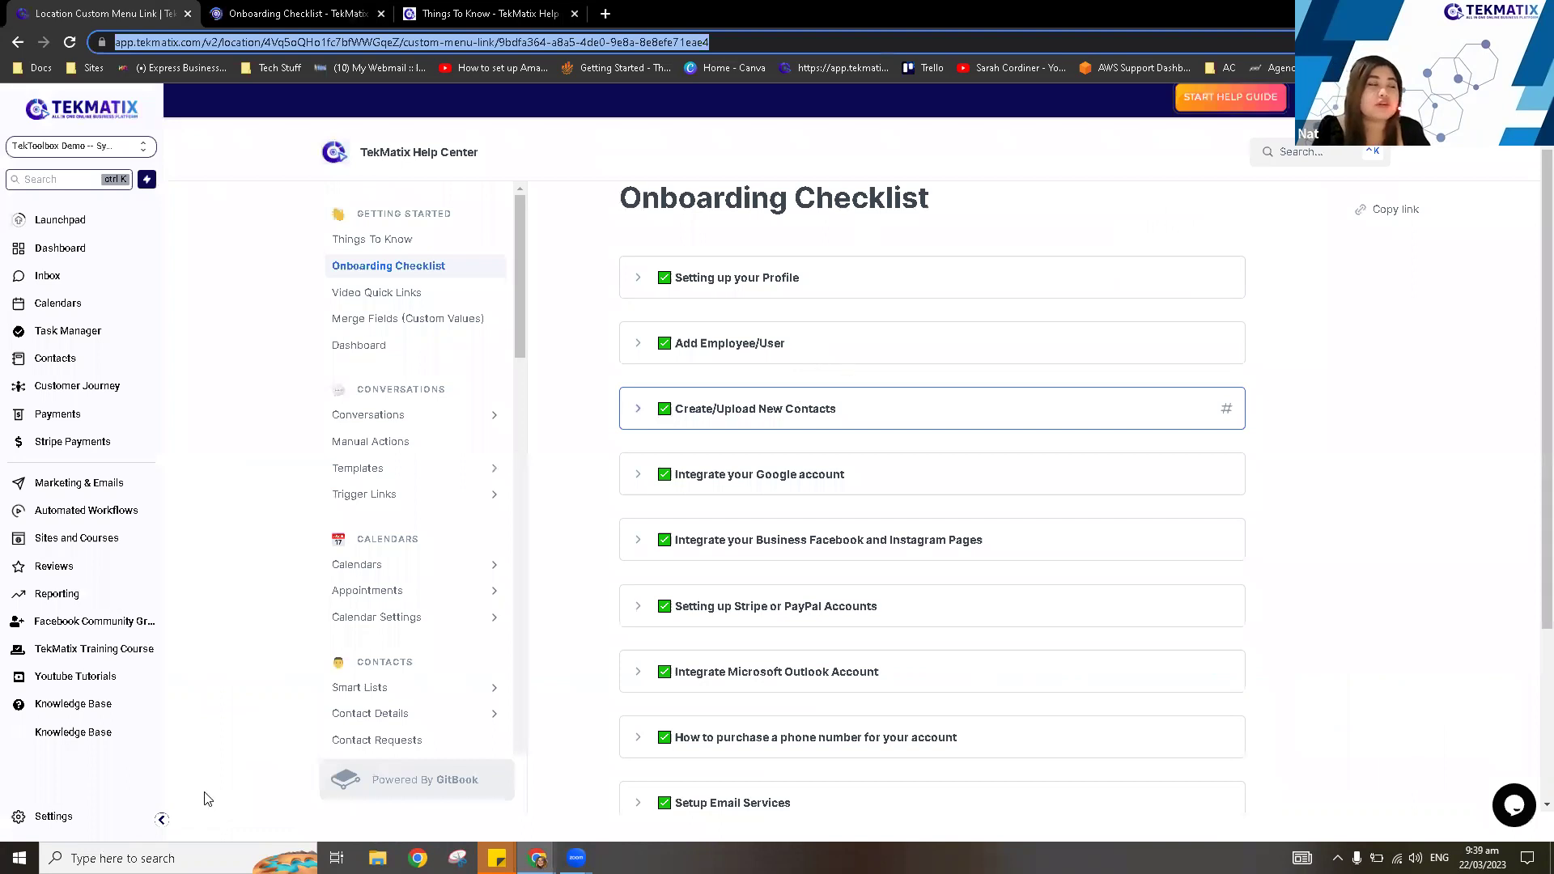
pyautogui.click(113, 733)
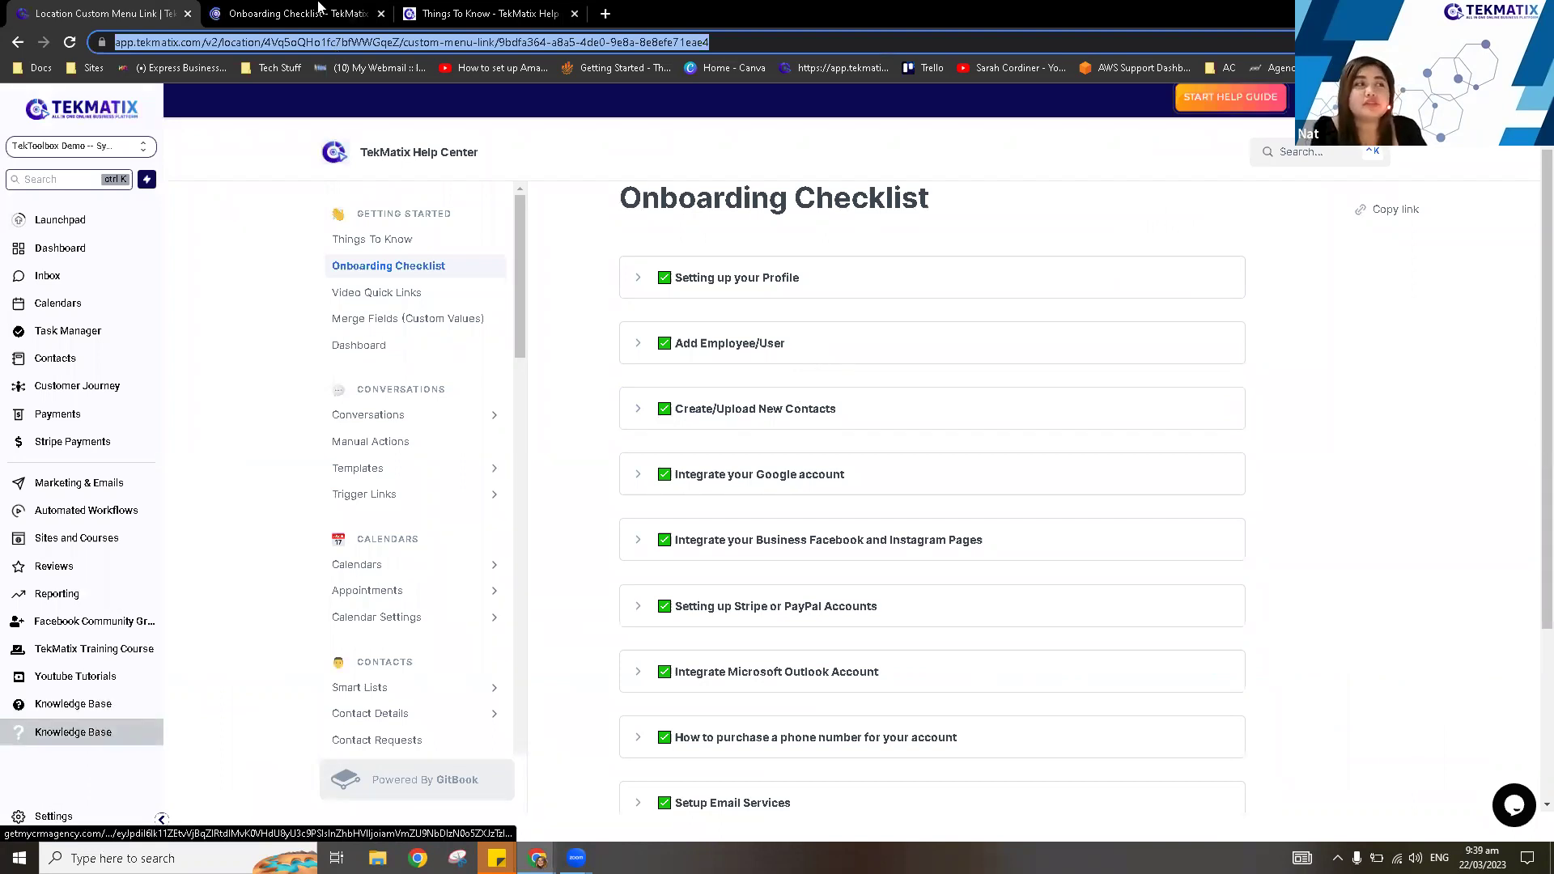
pyautogui.click(318, 13)
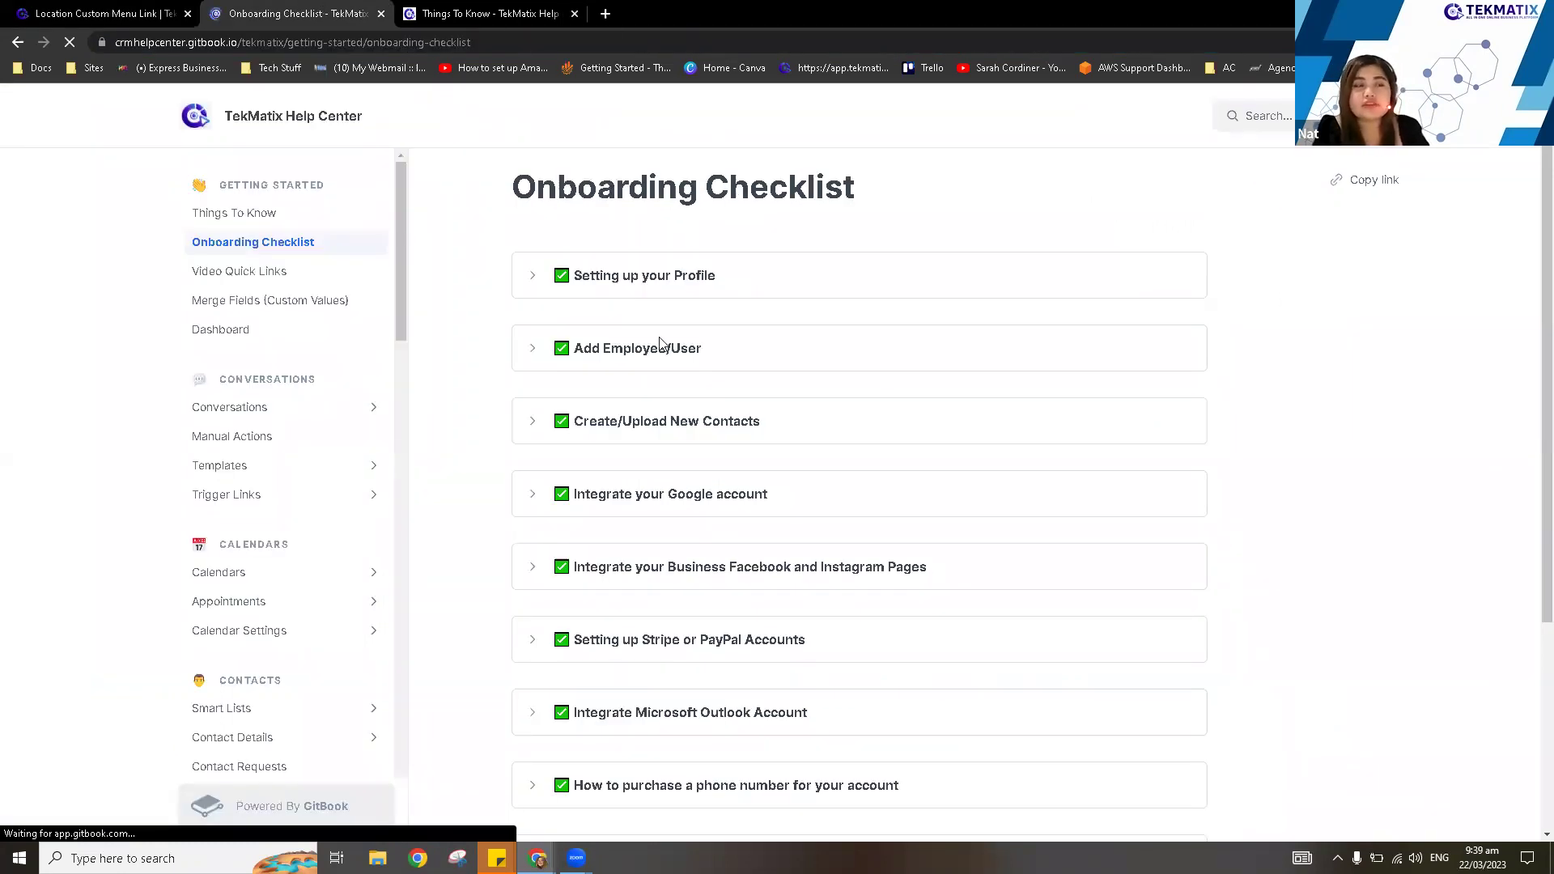
pyautogui.scroll(-3, 680, 452)
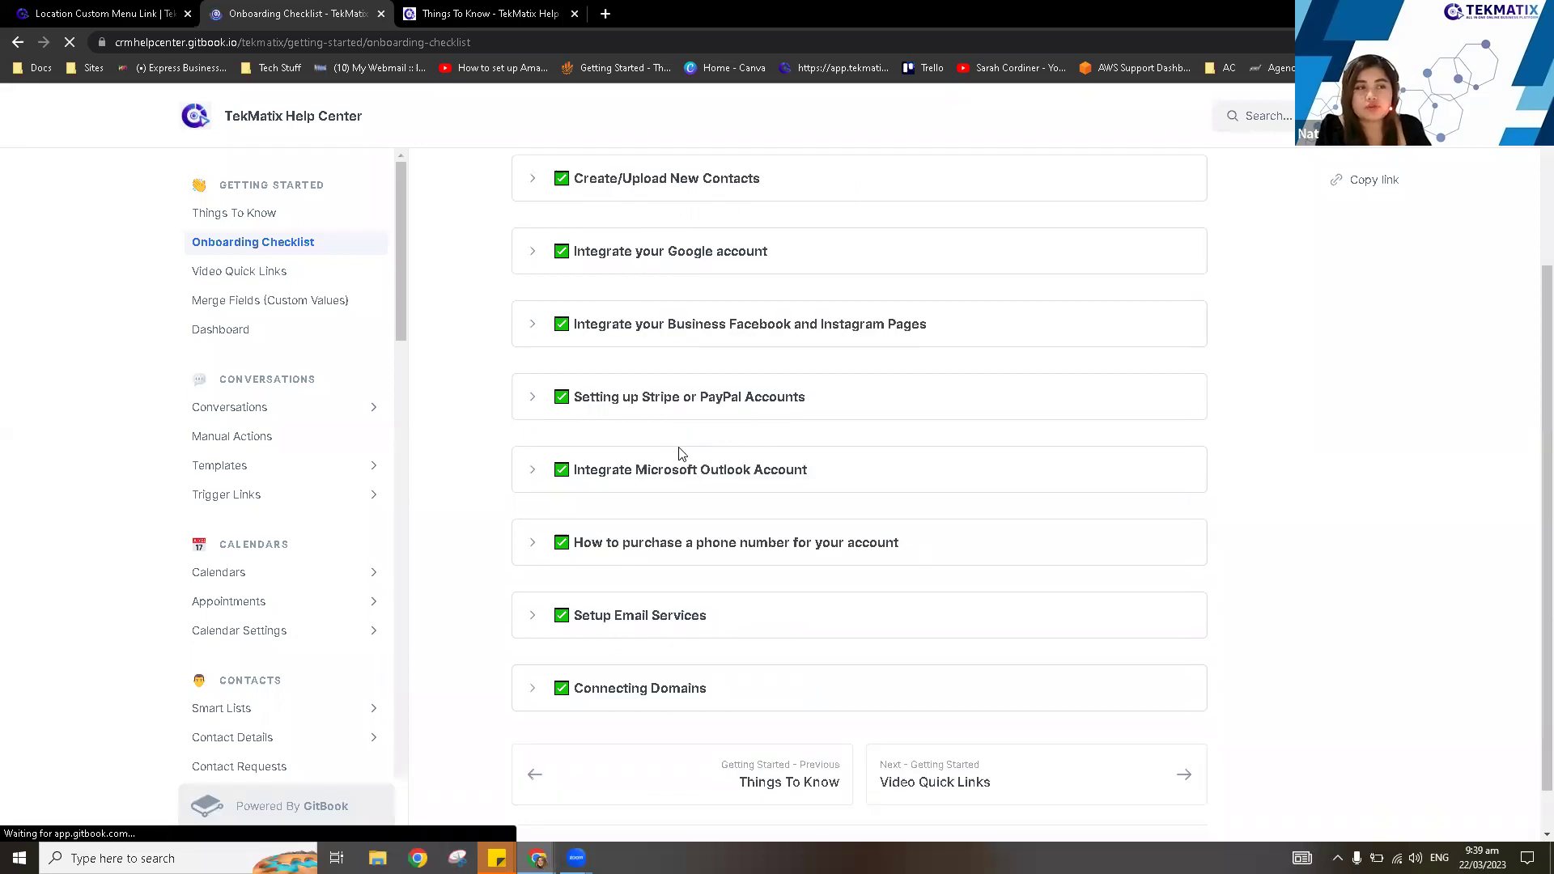
pyautogui.scroll(-1, 679, 451)
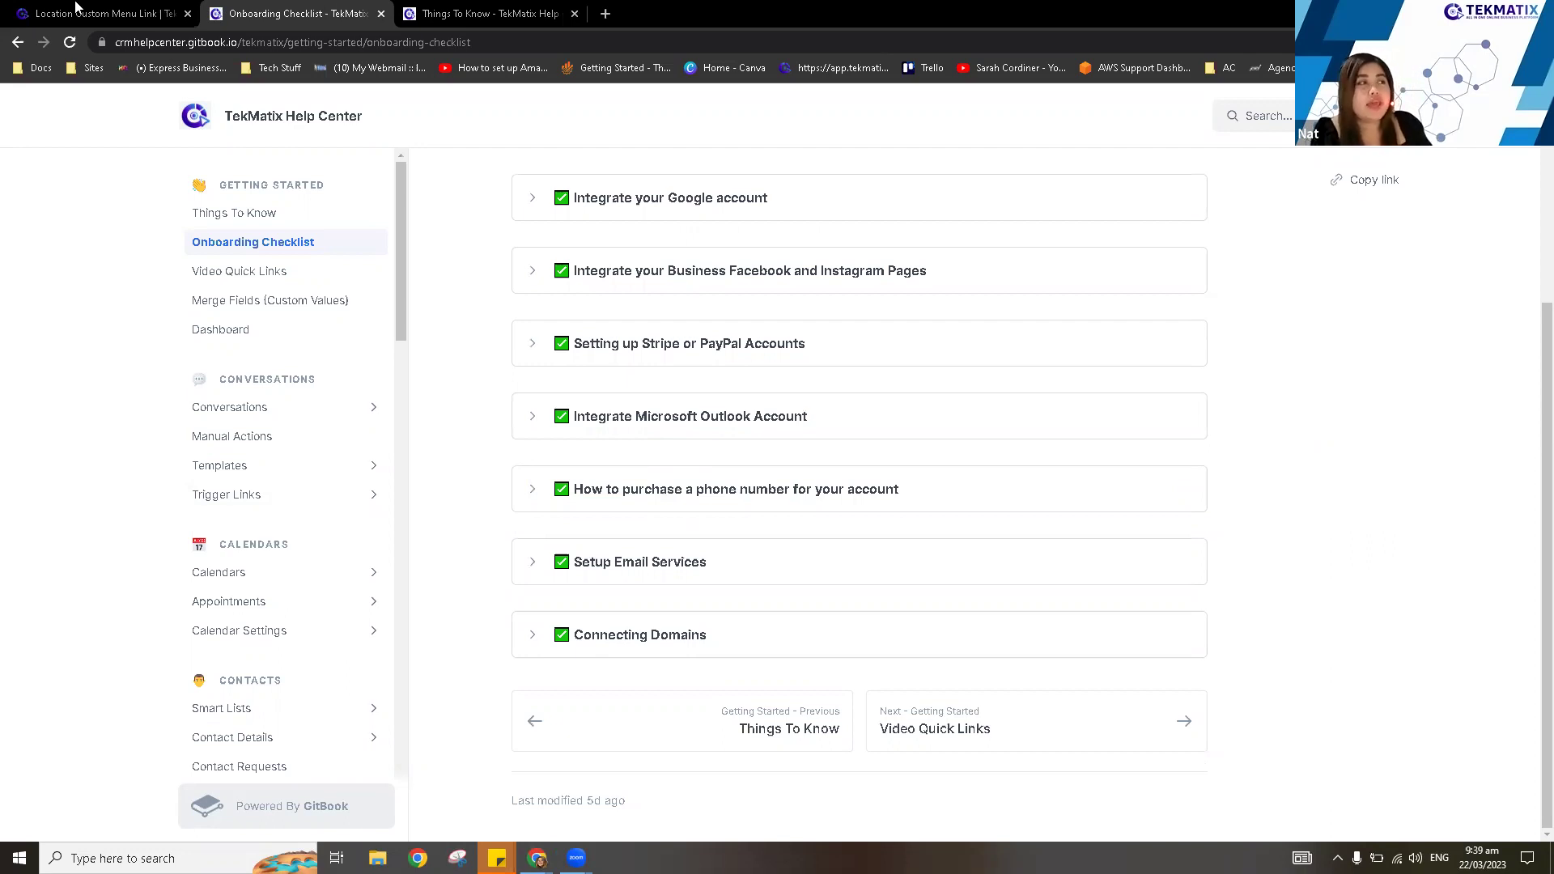
# Return to the CRM, open the Inbox section and start the guided tour of Conversations.
pyautogui.hotkey('ctrl', 'shift', 'Tab')
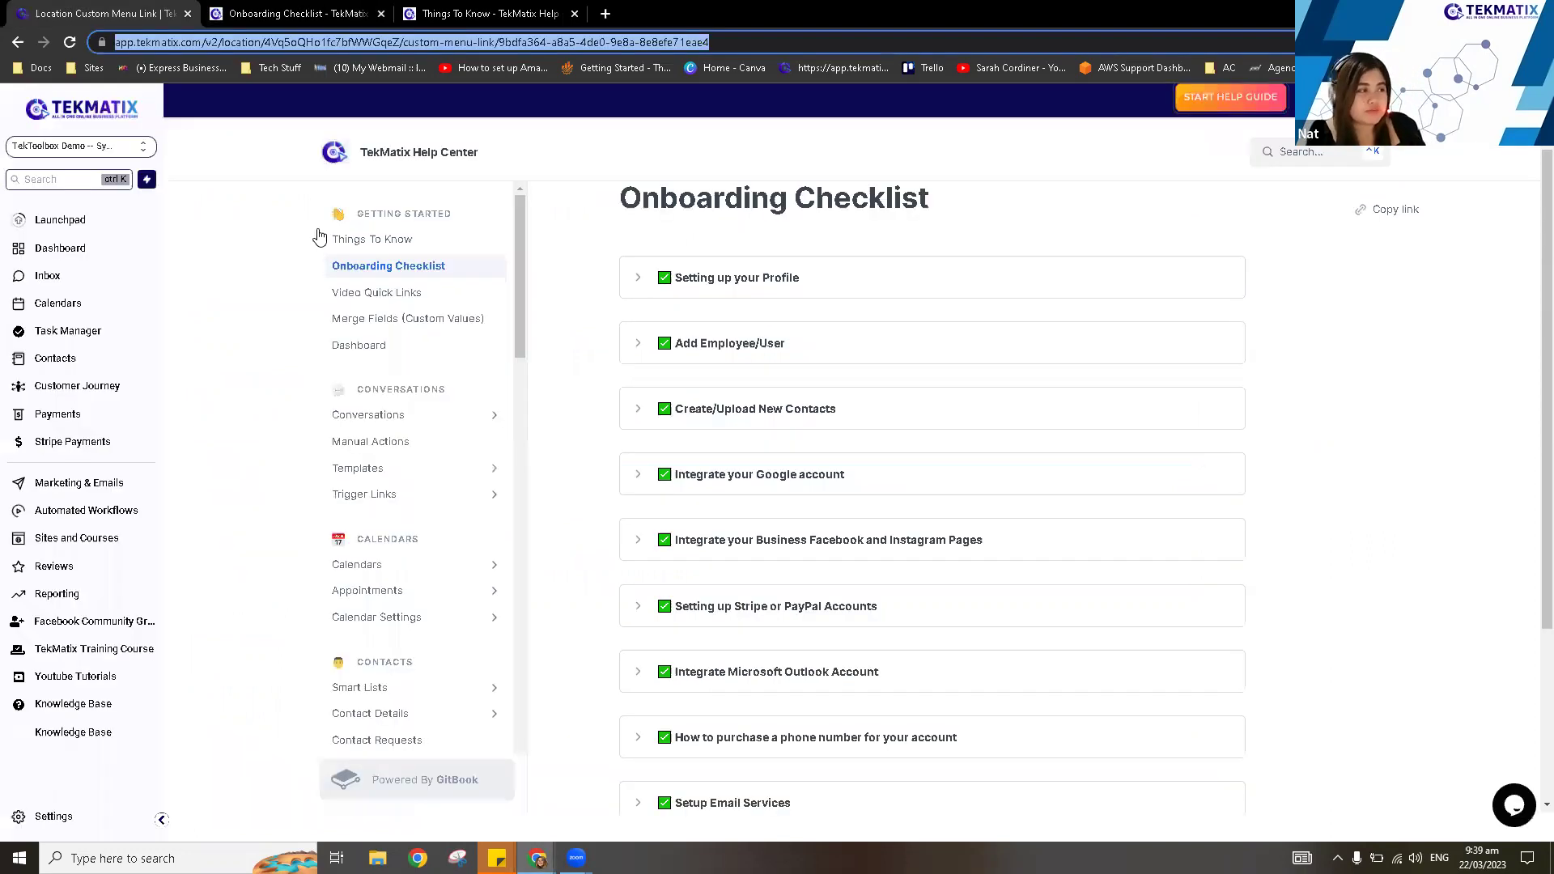
pyautogui.click(87, 263)
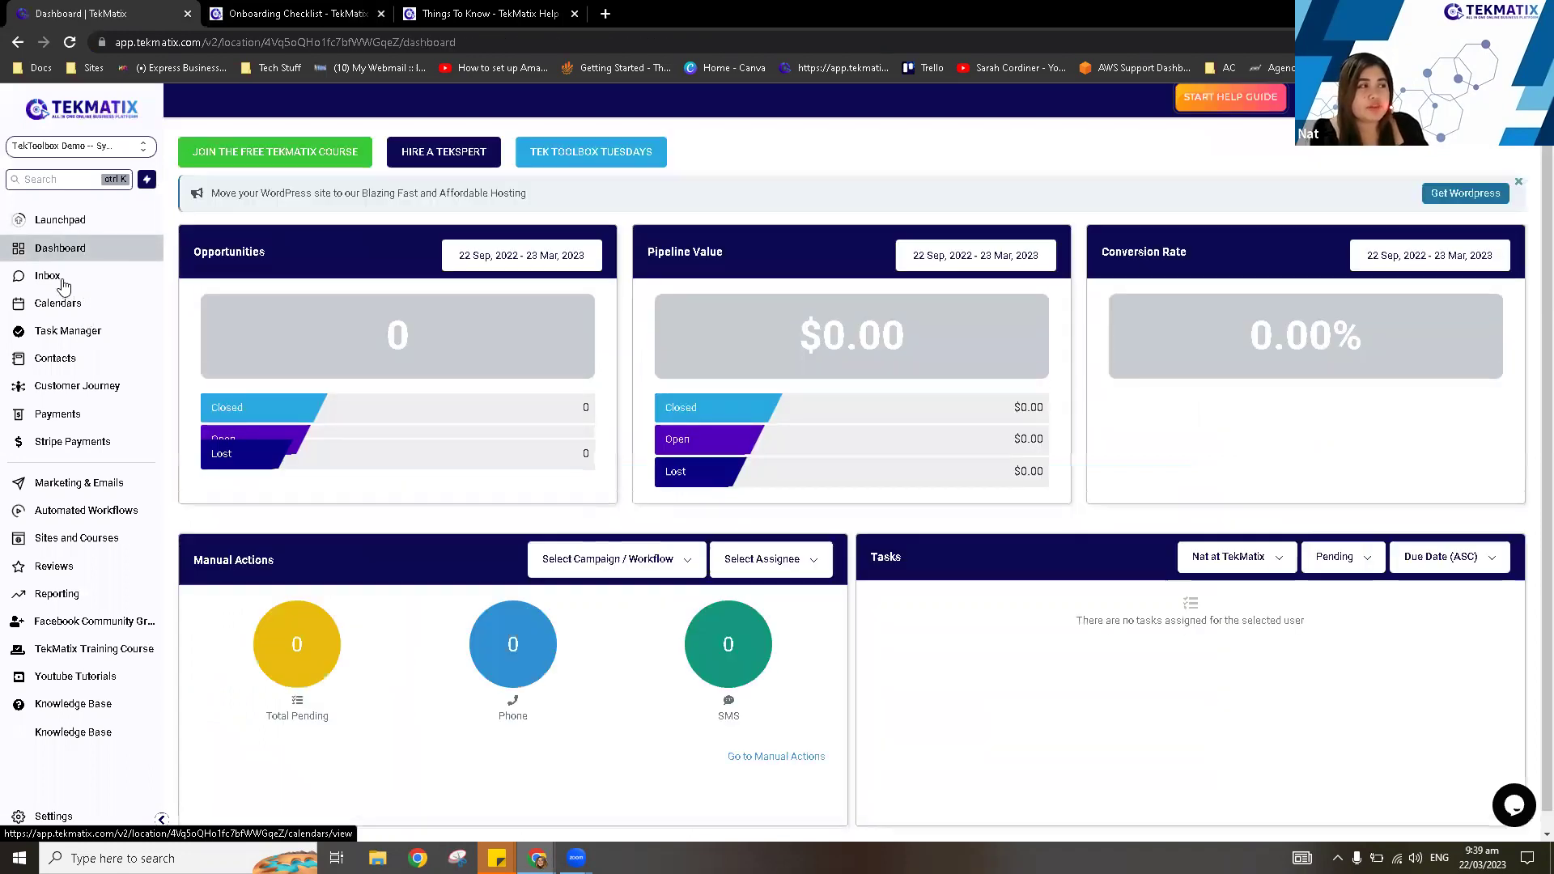
pyautogui.click(64, 279)
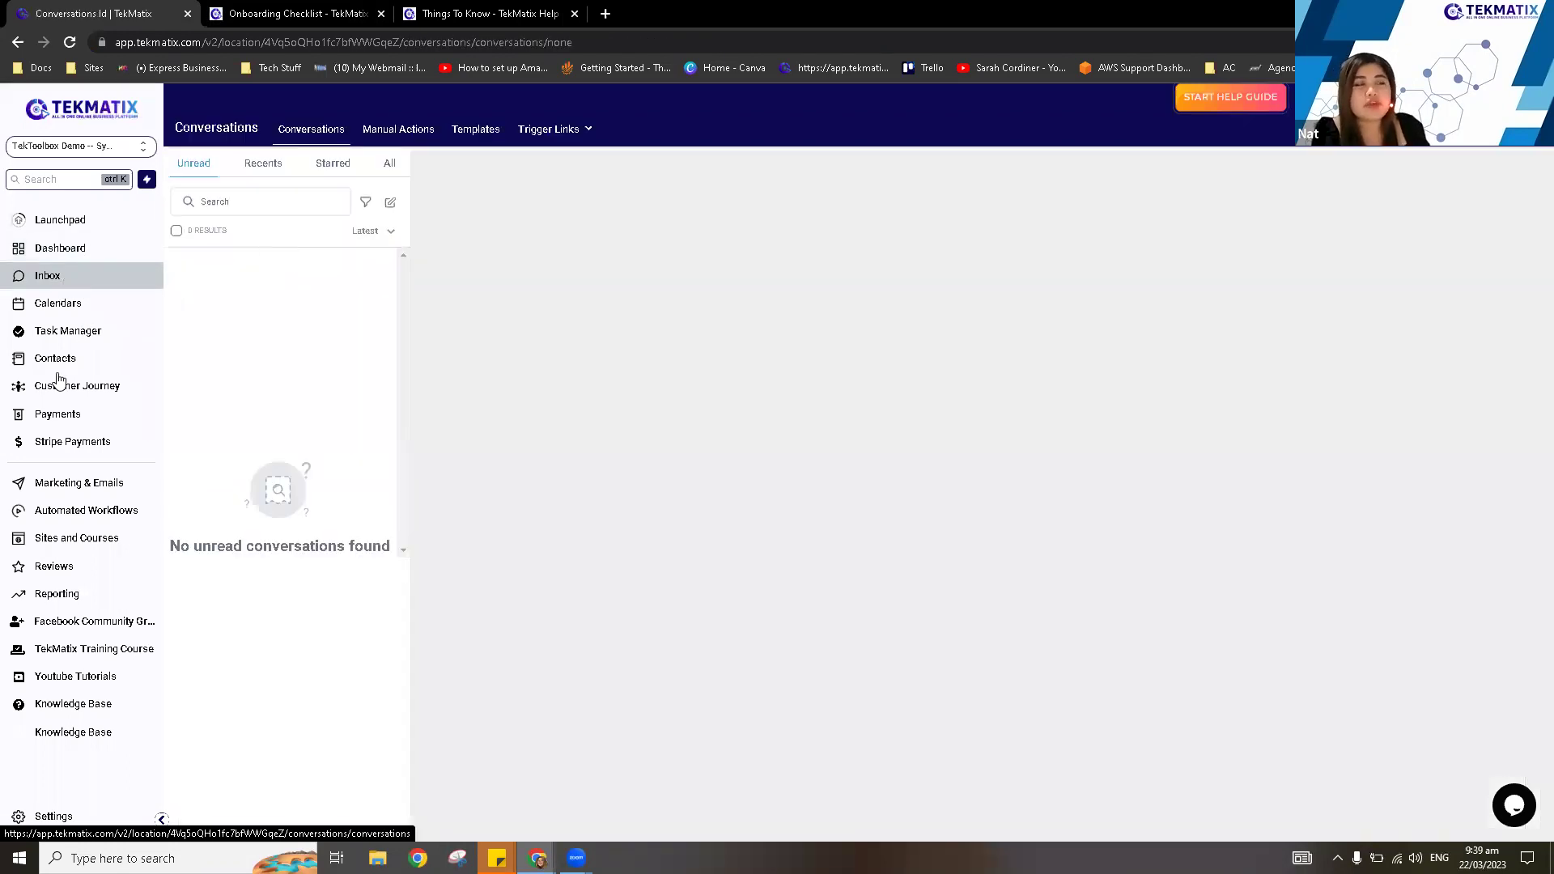
pyautogui.click(1229, 102)
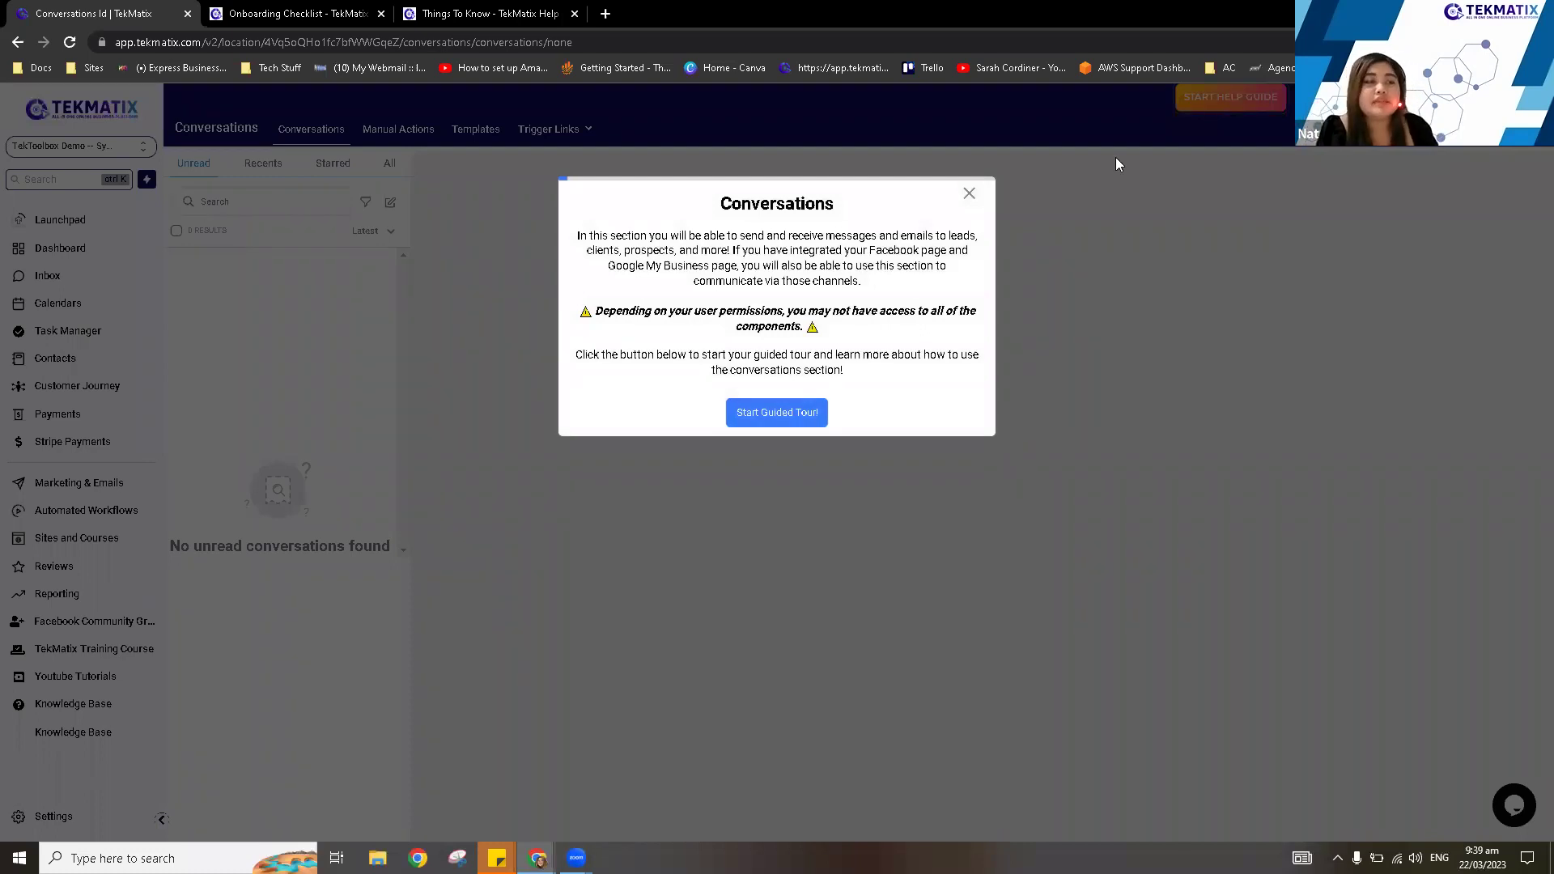
pyautogui.click(777, 413)
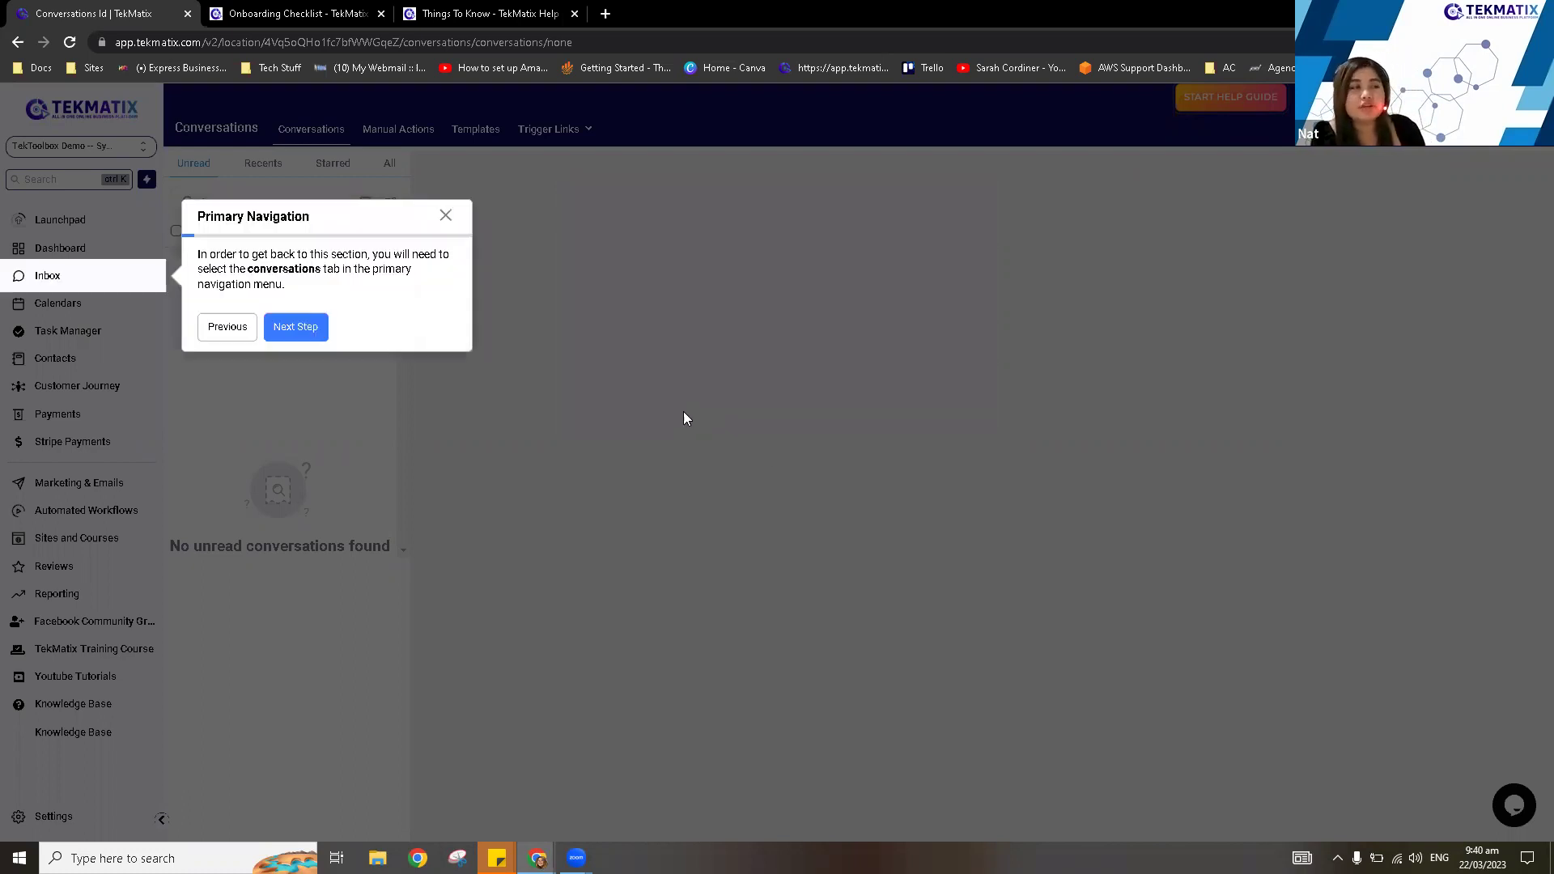
# Go through the Conversations tour from Primary Navigation to Latest/Oldest Order and exit the tour.
pyautogui.click(313, 332)
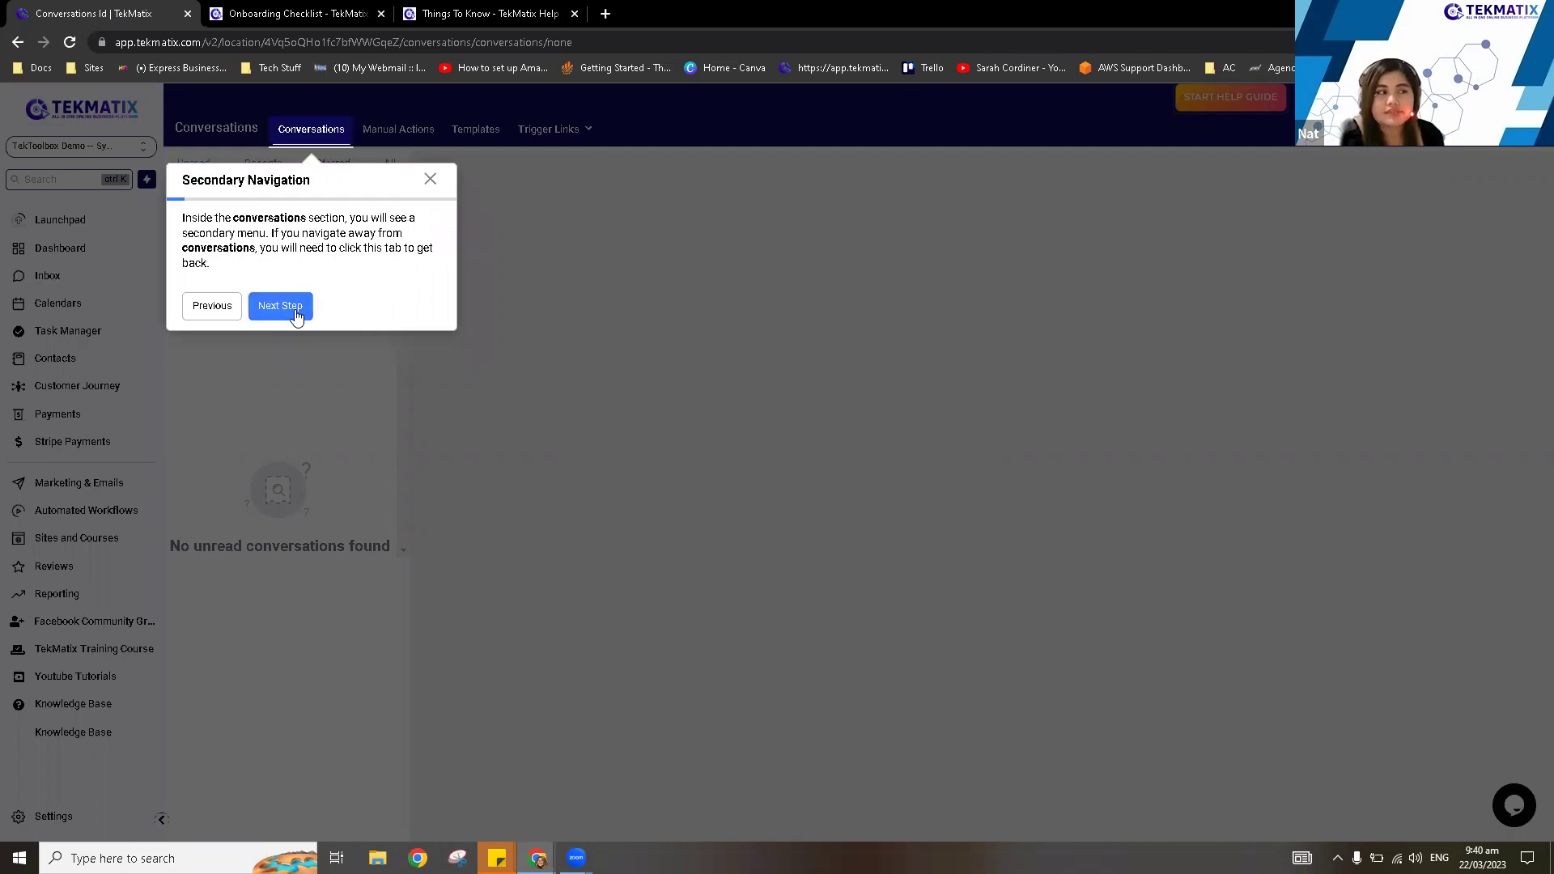
pyautogui.click(296, 311)
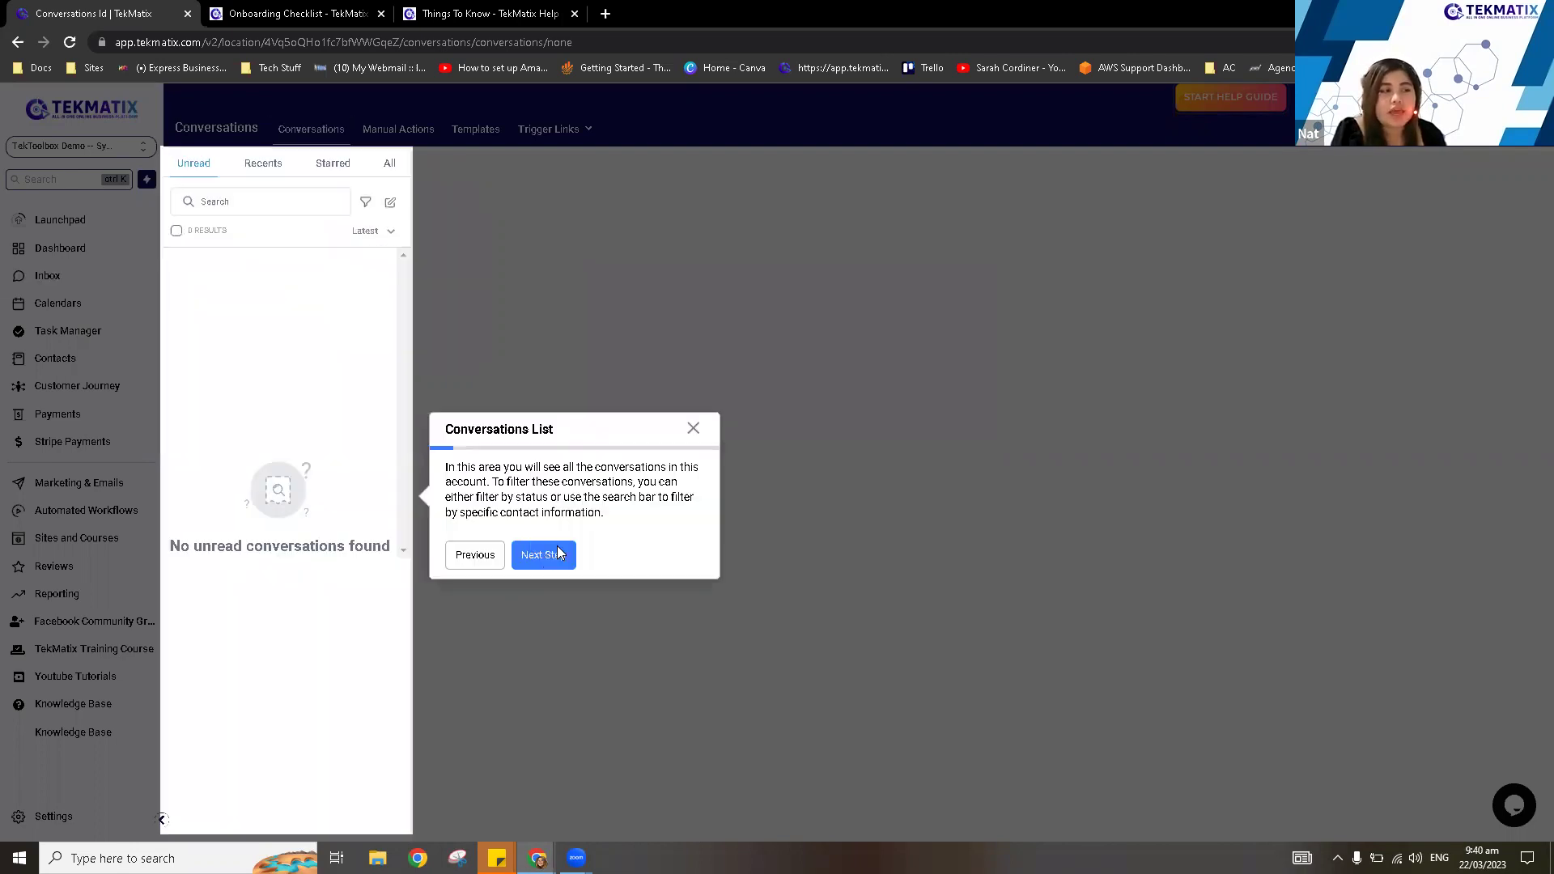
pyautogui.click(559, 553)
pyautogui.click(259, 429)
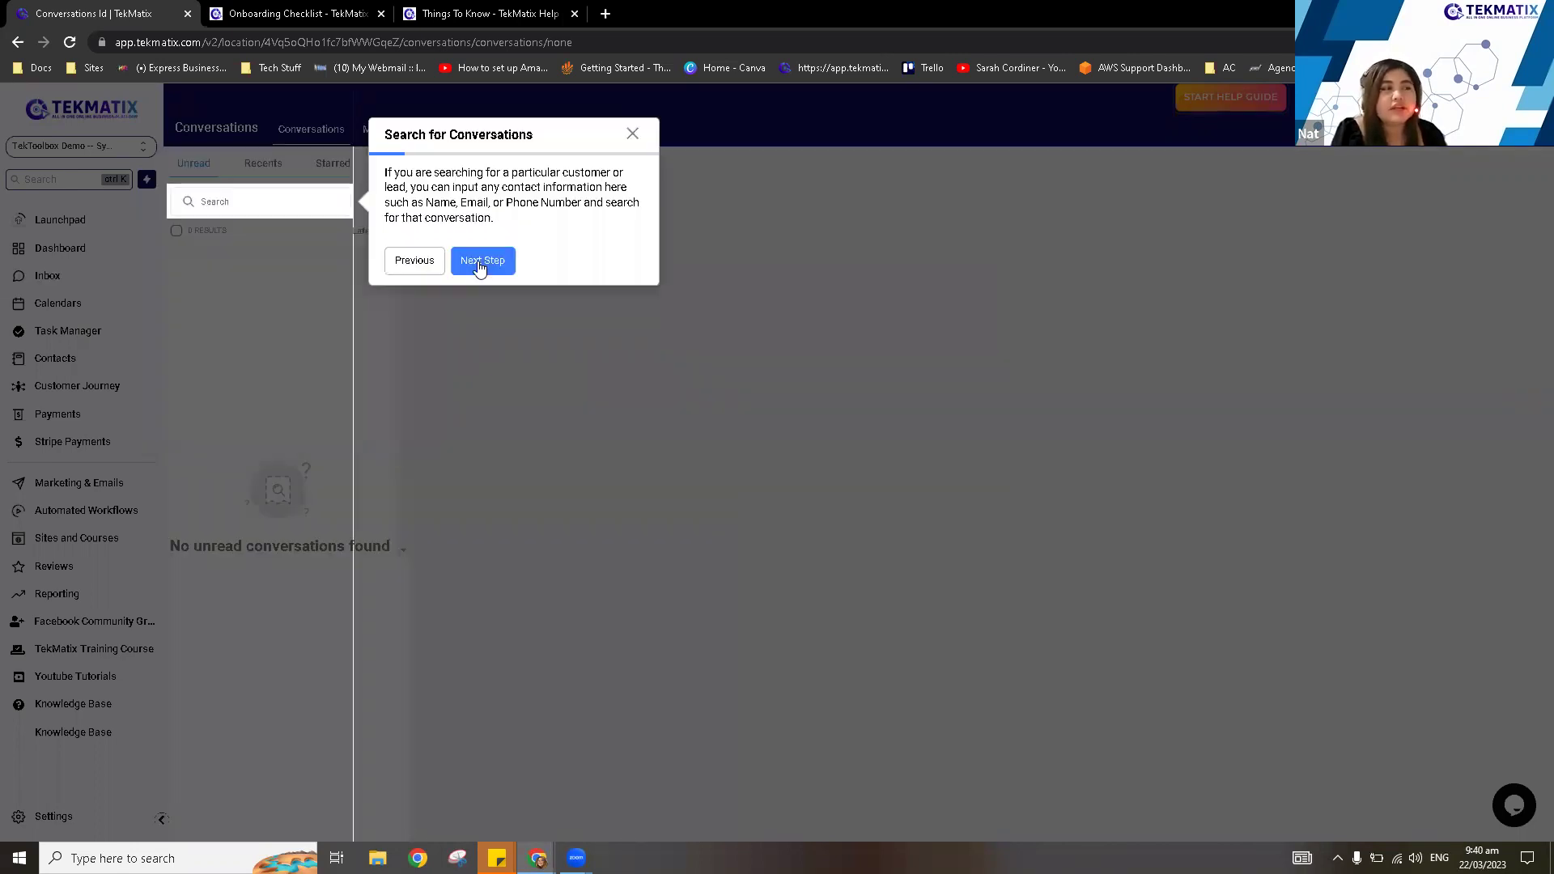
pyautogui.click(479, 263)
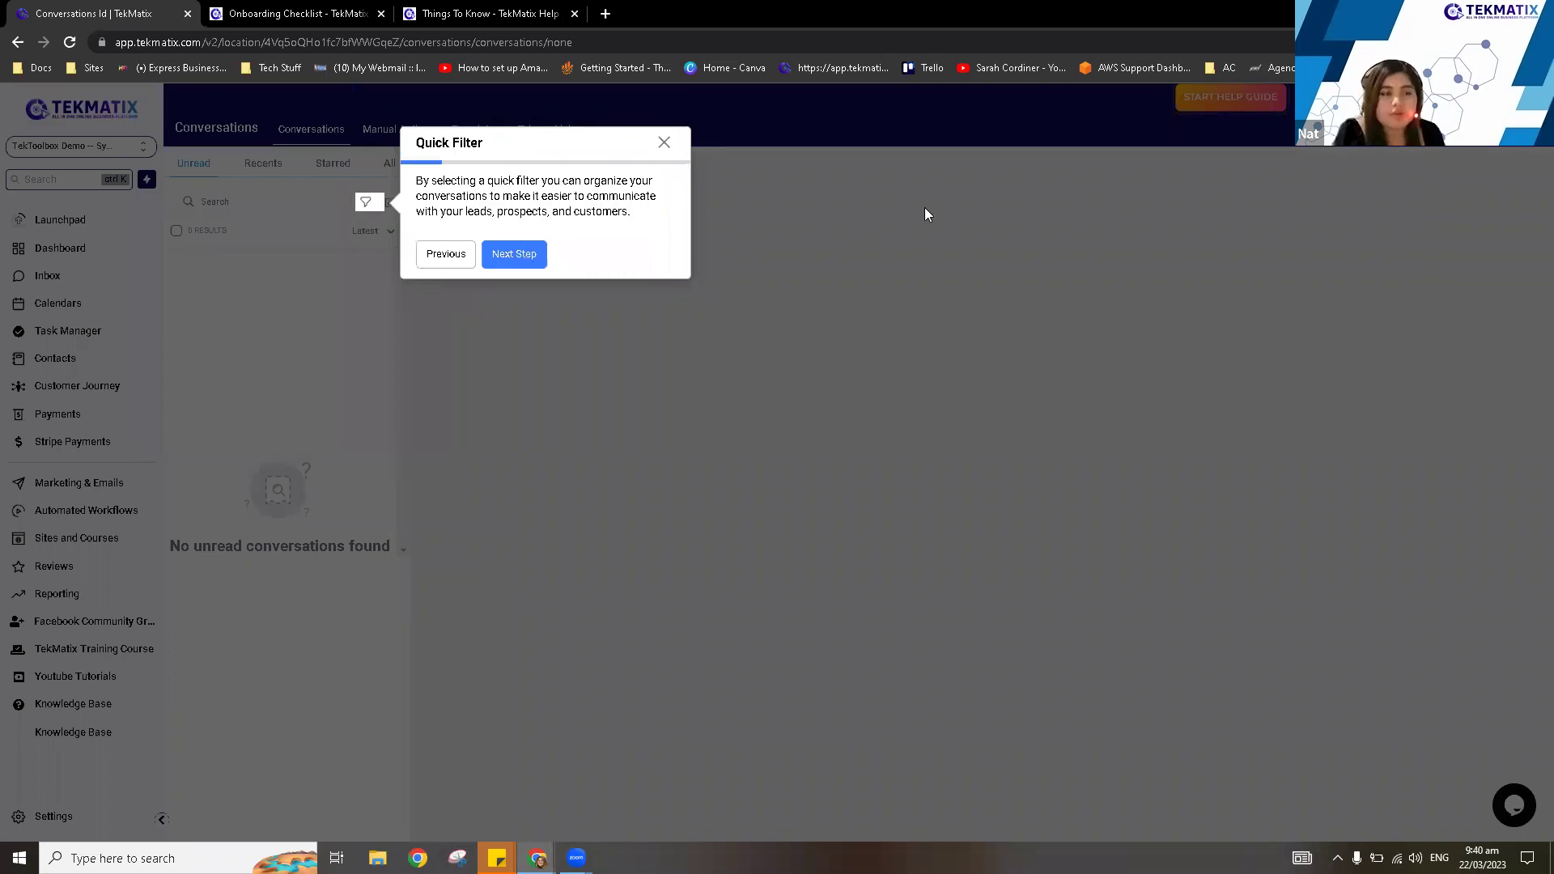
pyautogui.click(514, 254)
pyautogui.press('Right')
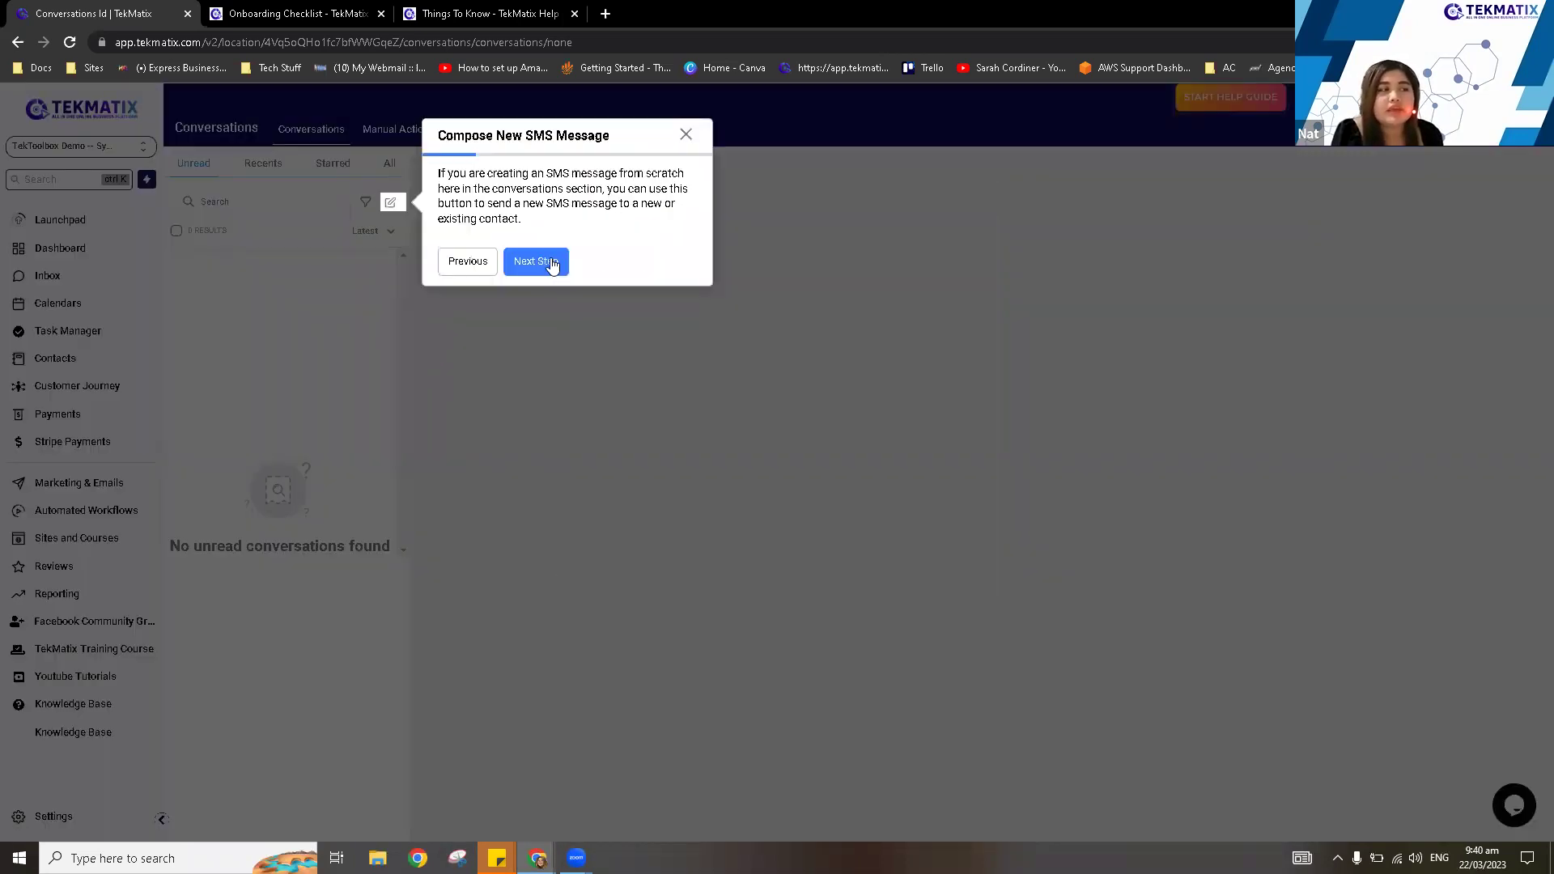
pyautogui.click(554, 262)
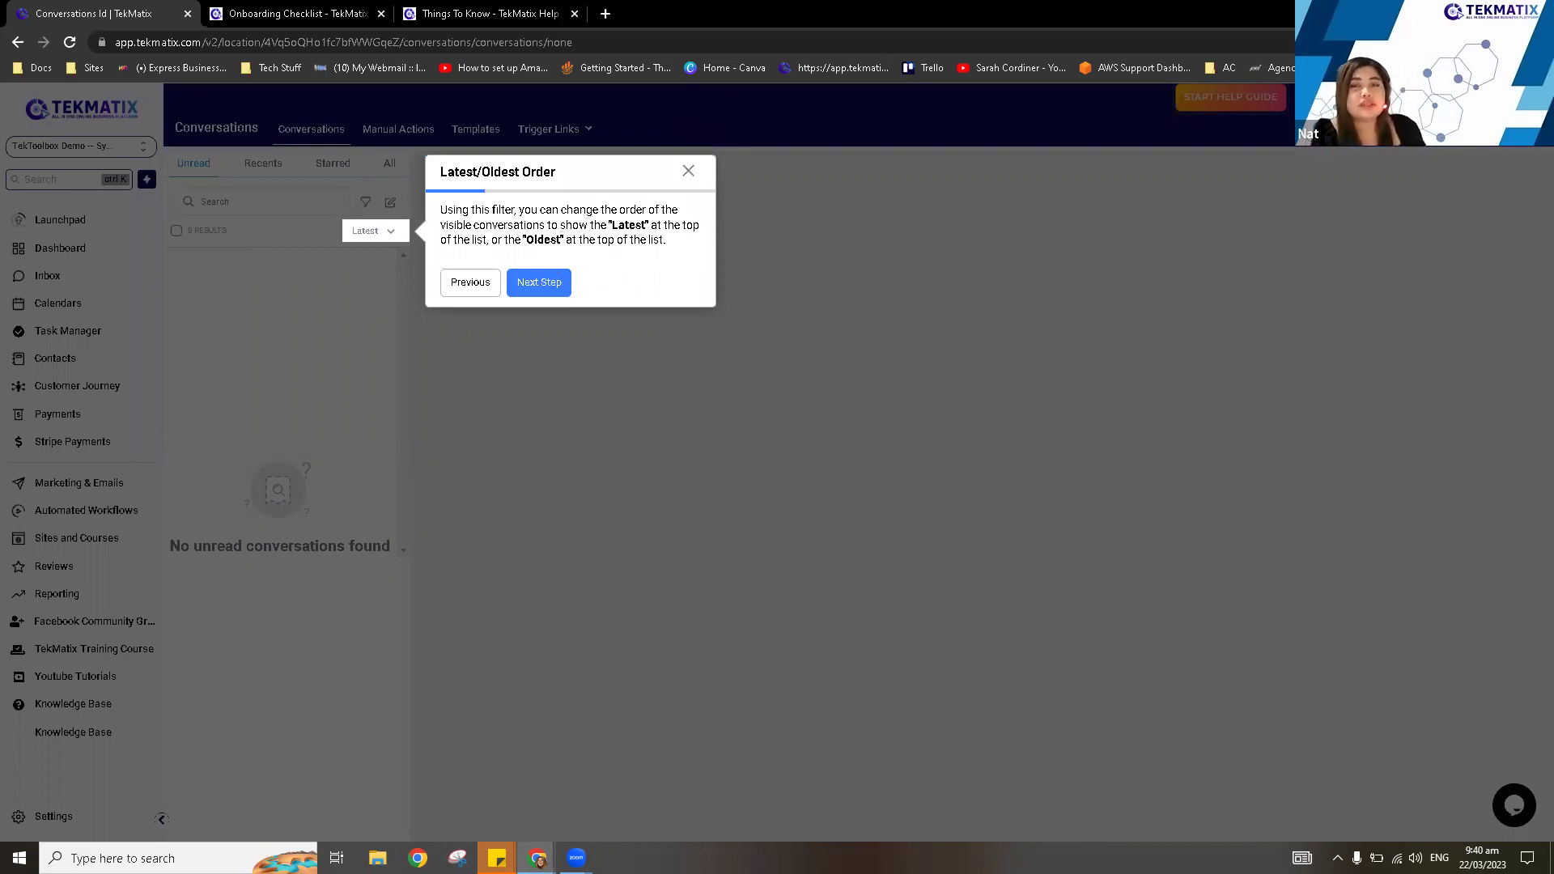
pyautogui.press('Escape')
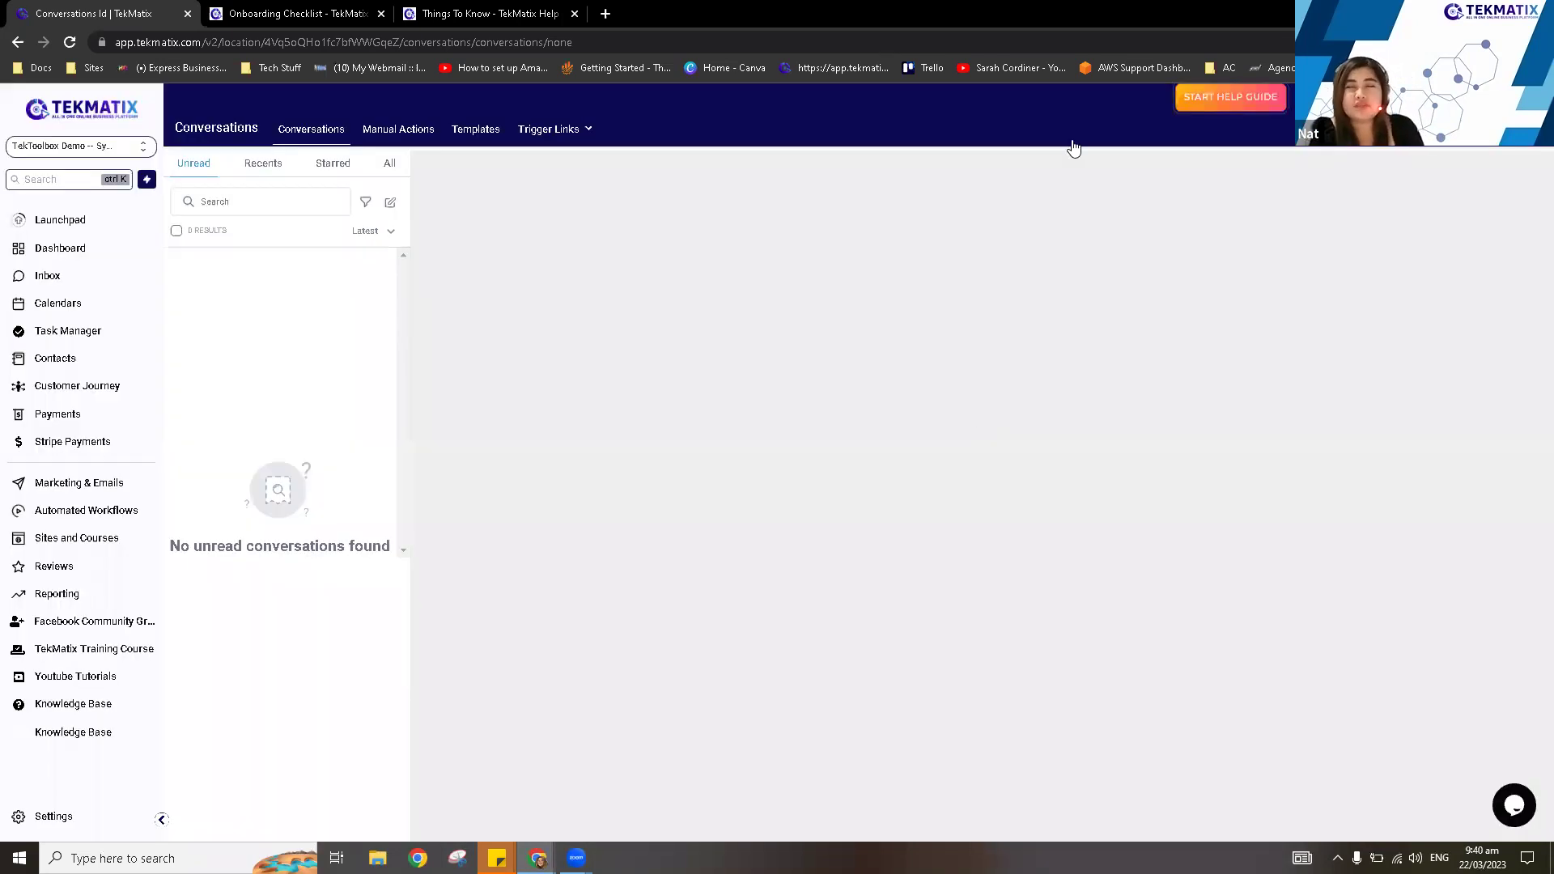
# Return to the tekmatix.com homepage, open the Book a Call page and review the Tekspert booking options by timezone.
pyautogui.click(303, 11)
pyautogui.click(12, 46)
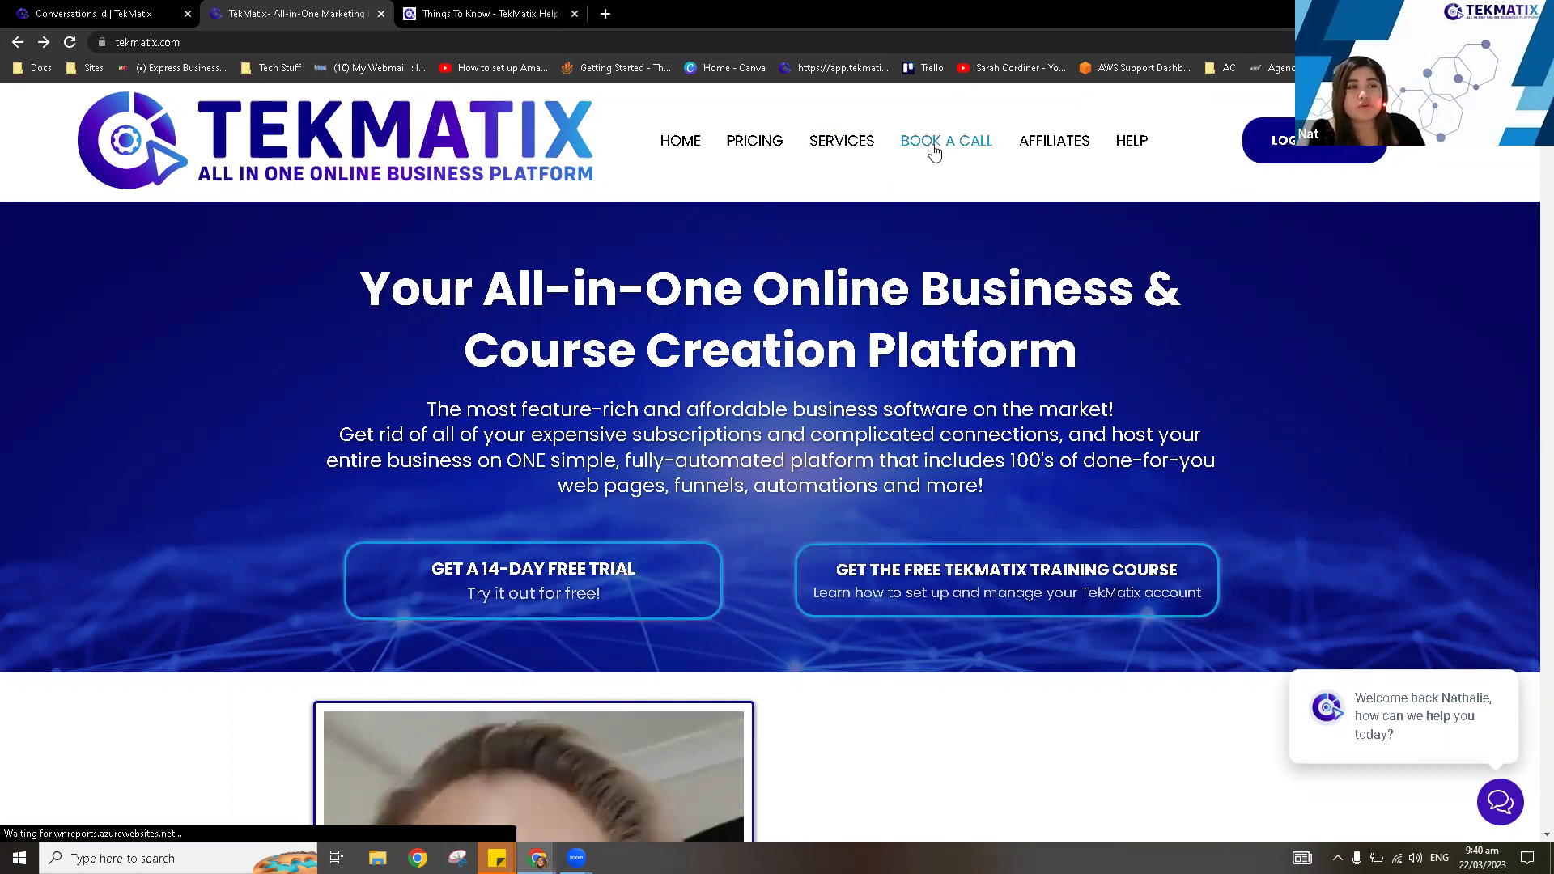
pyautogui.click(934, 153)
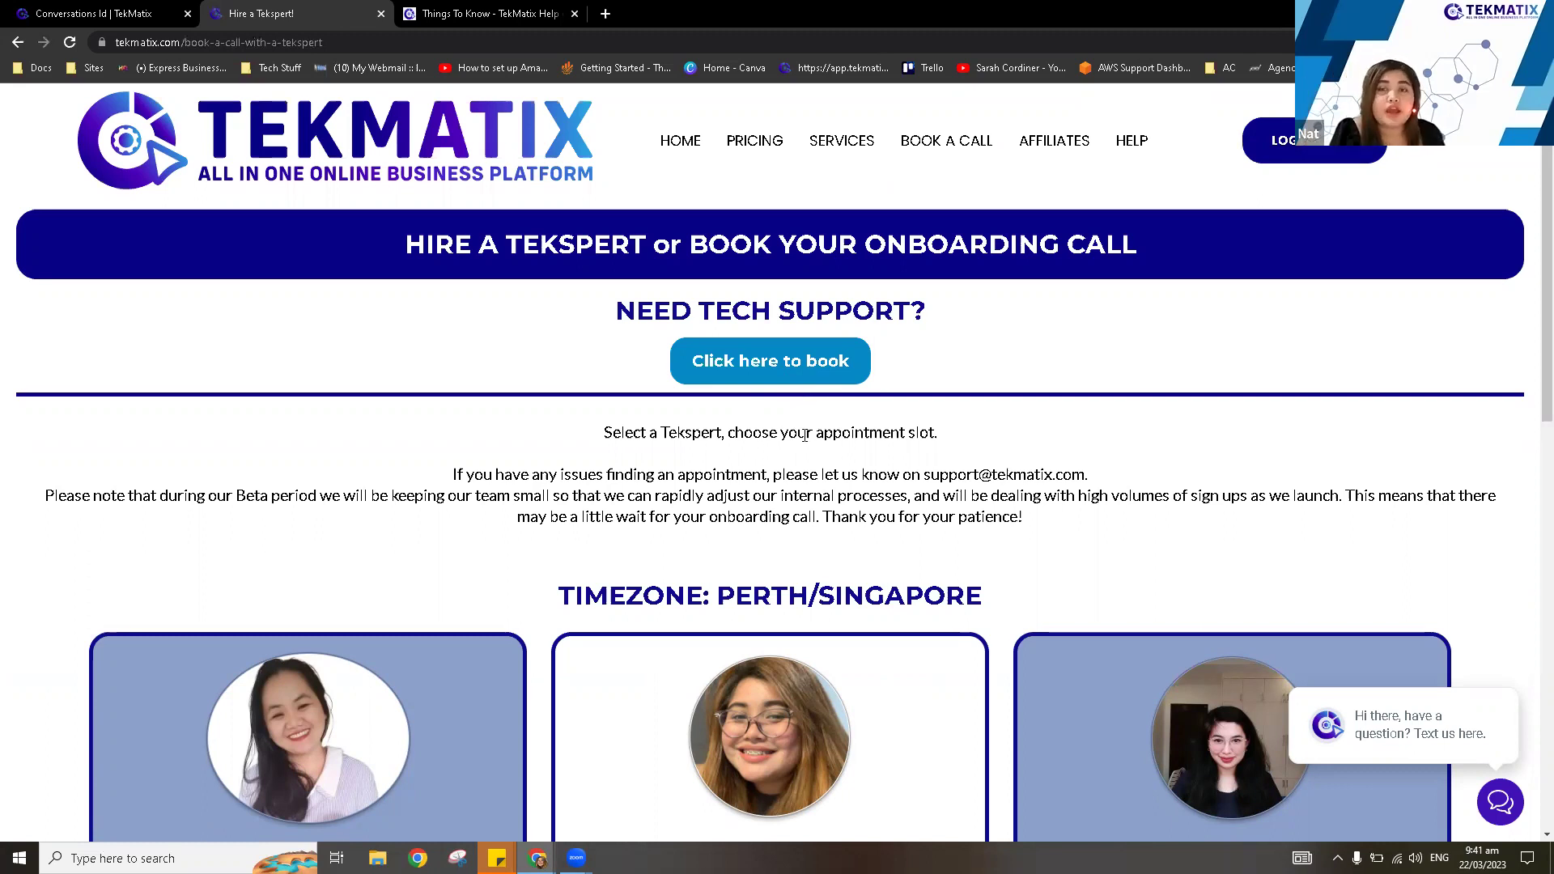
pyautogui.scroll(-5, 320, 492)
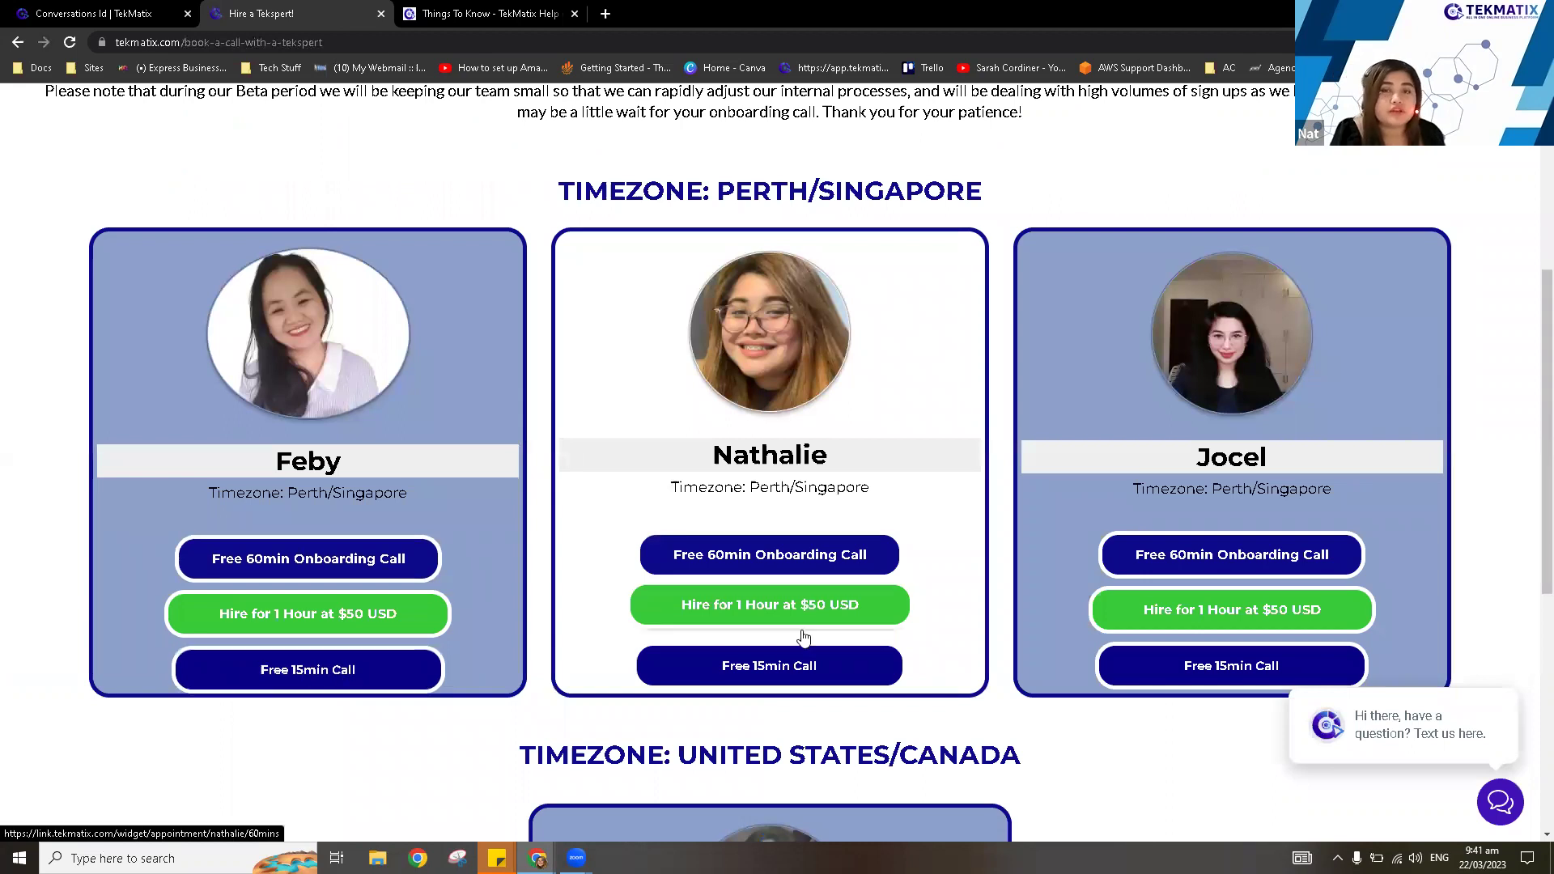
pyautogui.scroll(-3, 797, 643)
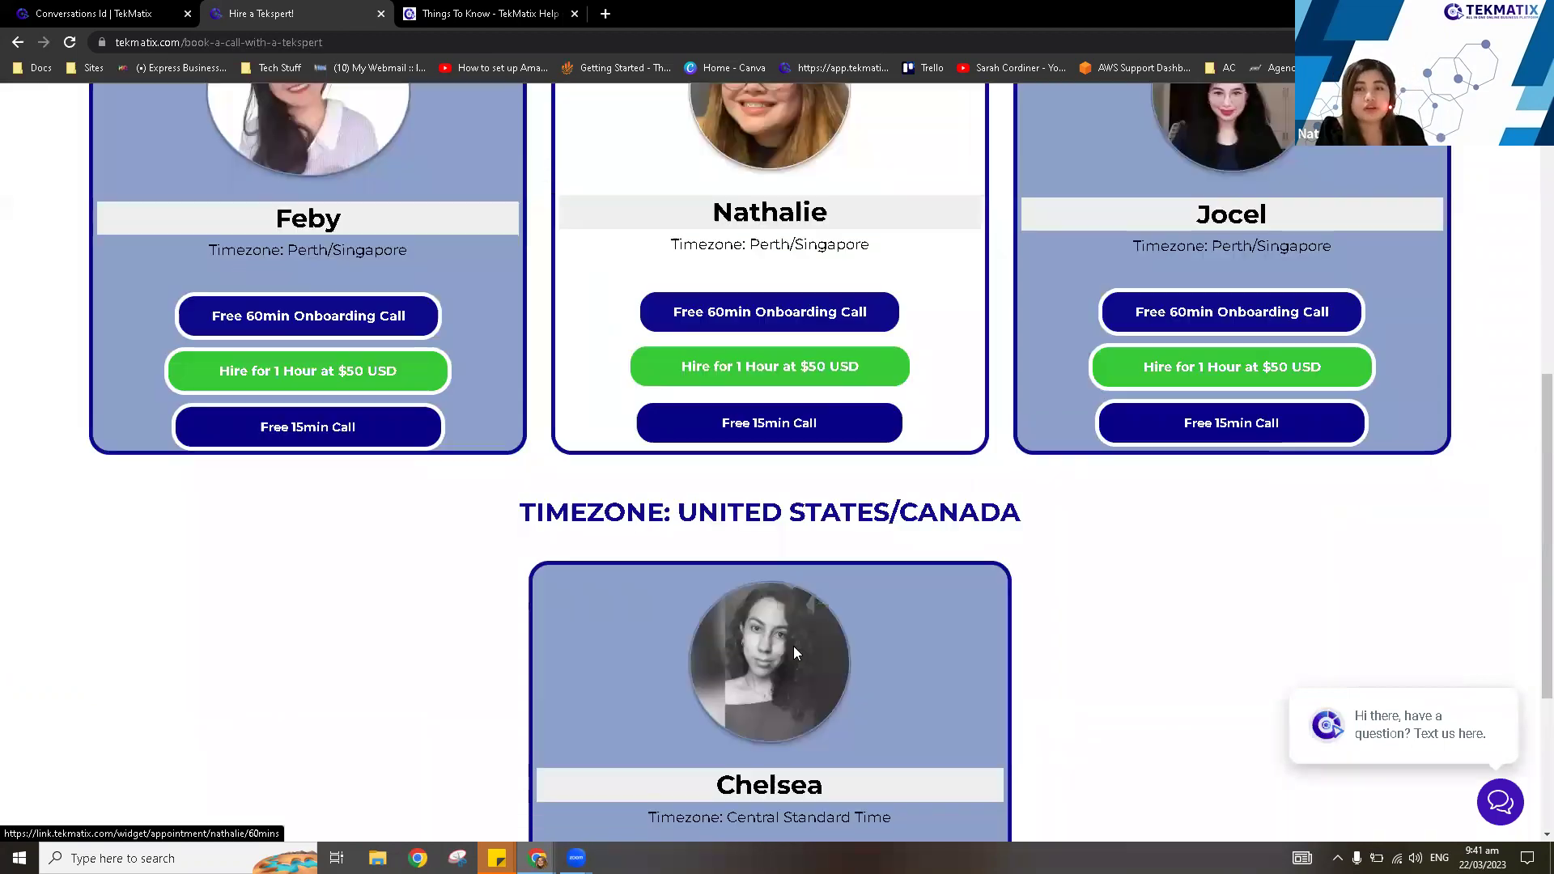
# Look over the rest of the Tekspert booking page, return to the CRM and open the Launchpad.
pyautogui.scroll(-2, 814, 647)
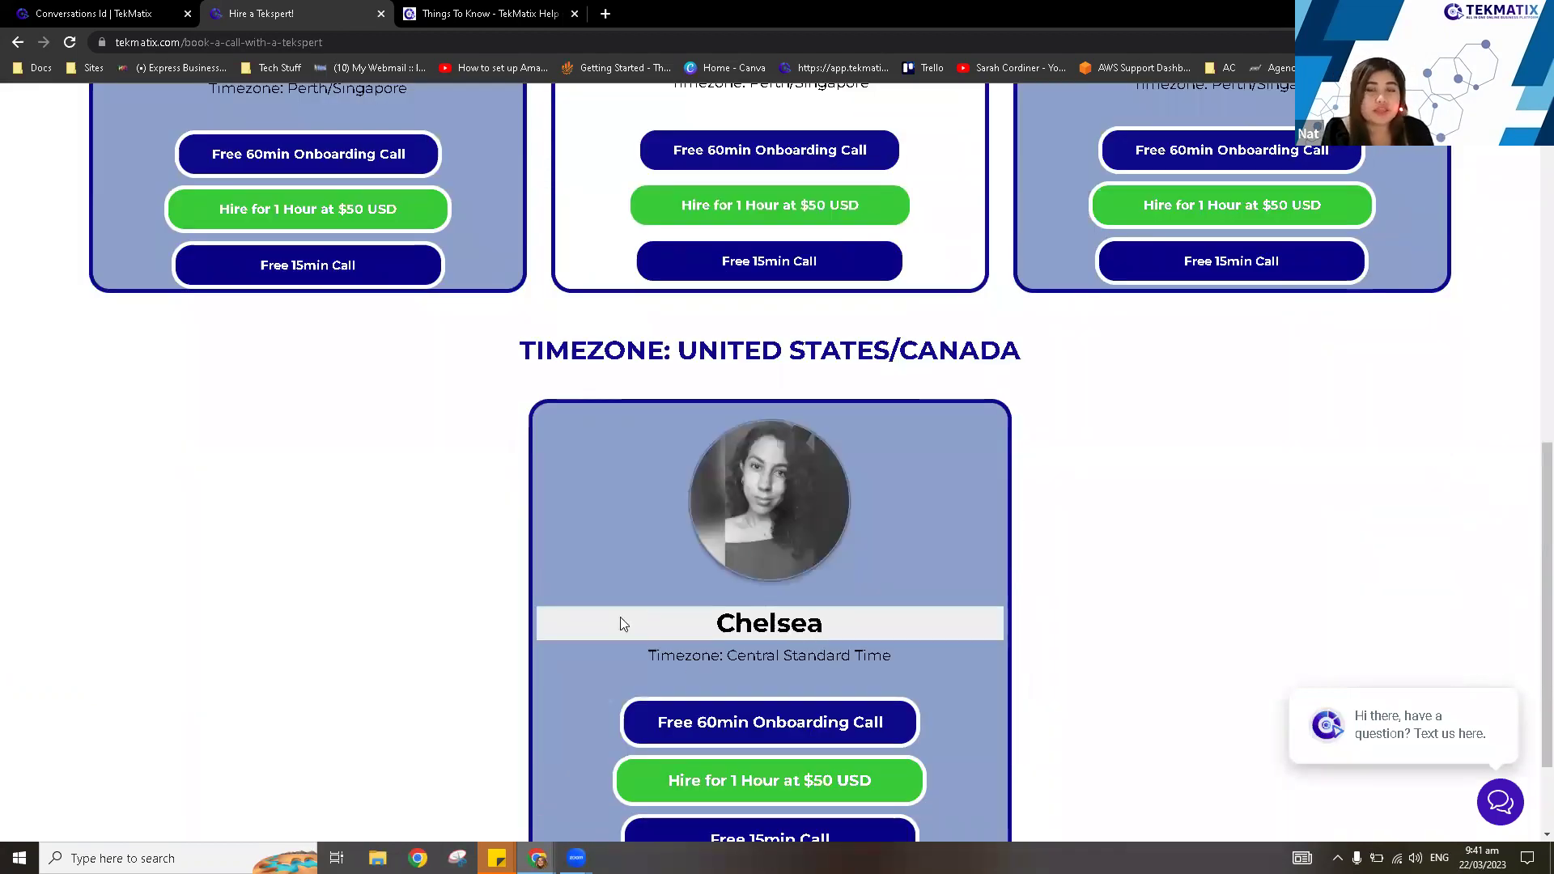
pyautogui.scroll(5, 13, 321)
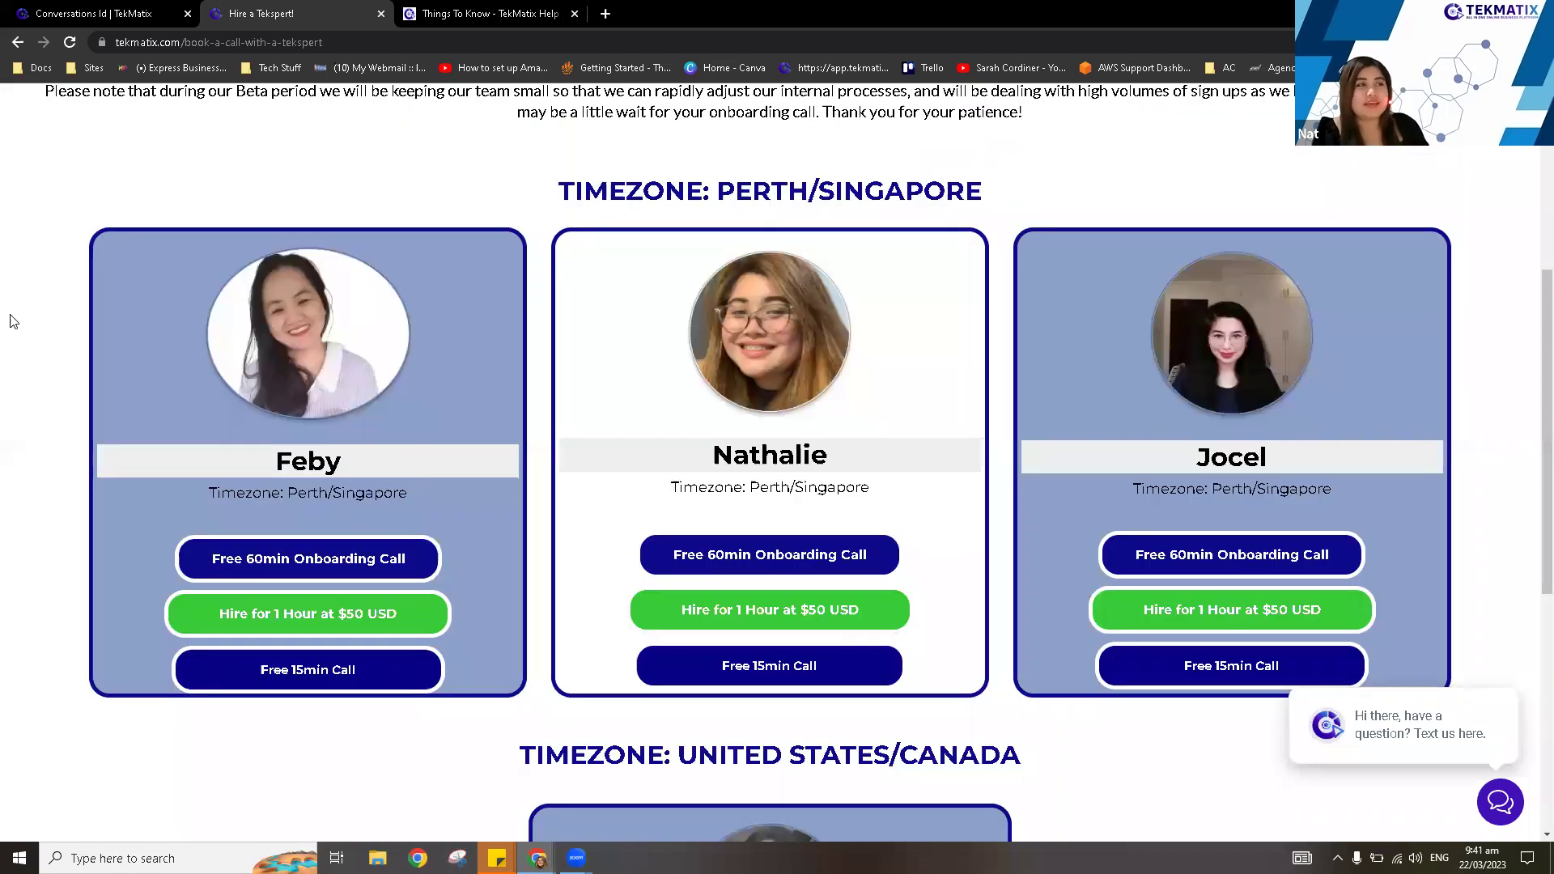
pyautogui.click(101, 8)
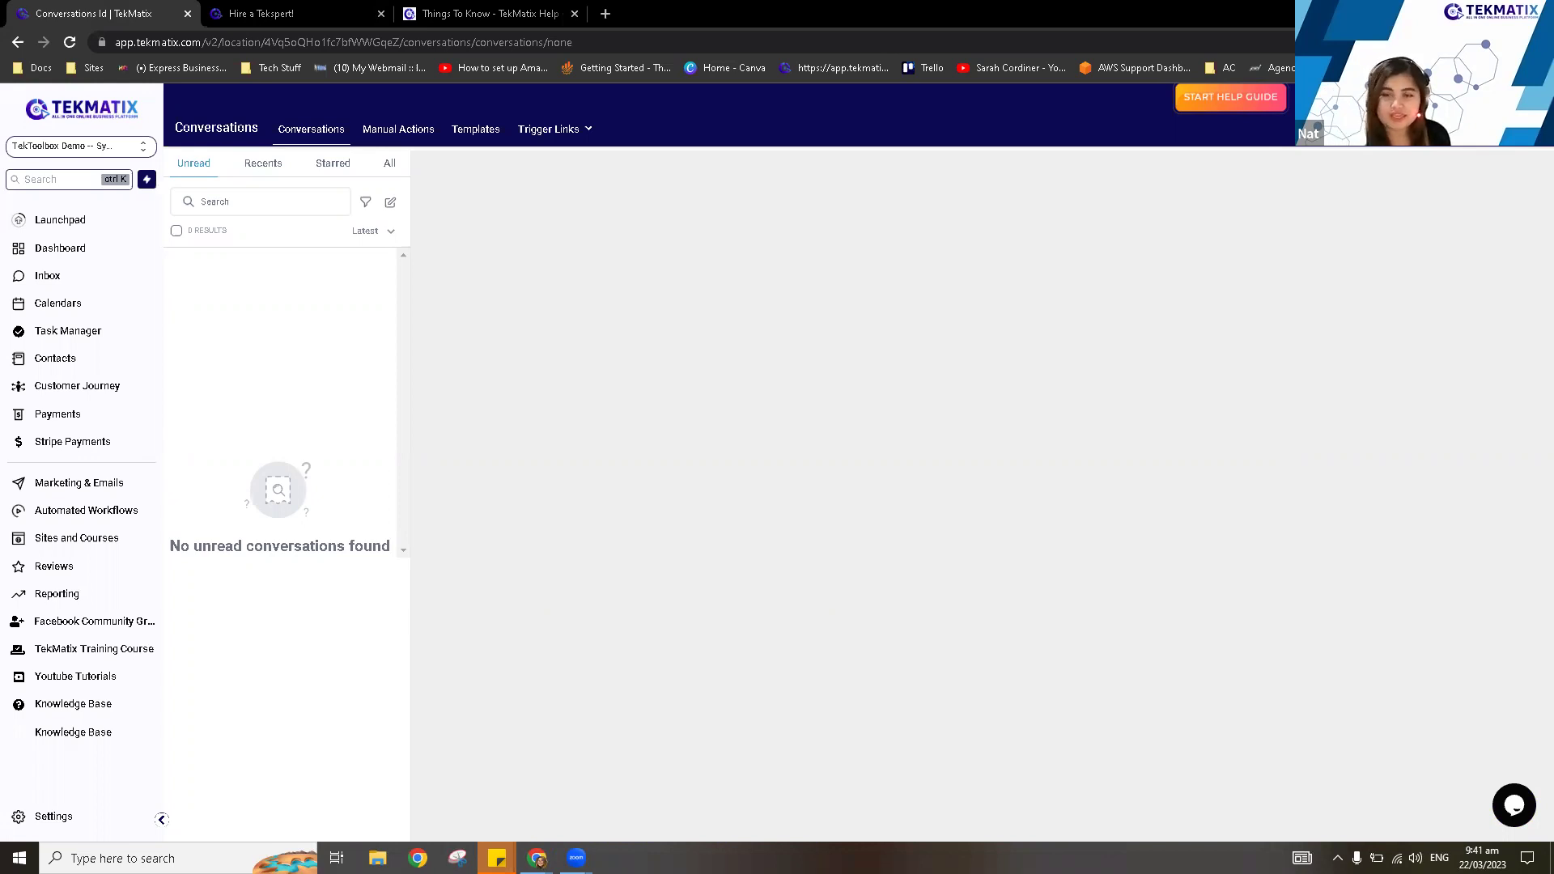
pyautogui.click(71, 230)
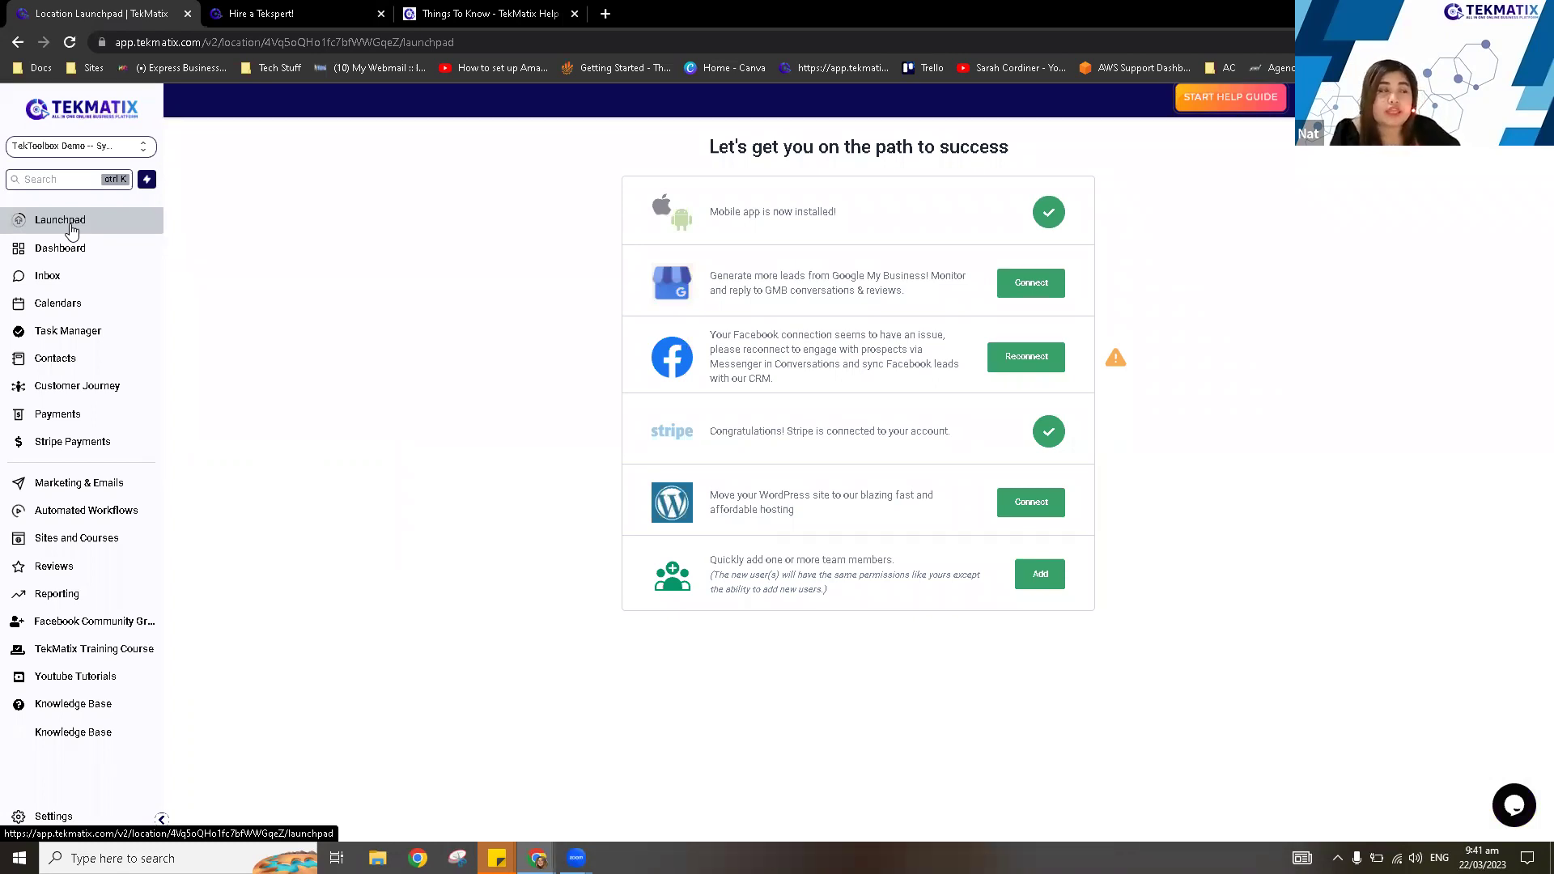
# Open the Dashboard and review the Opportunities, Pipeline Value and Conversion Rate figures.
pyautogui.click(62, 259)
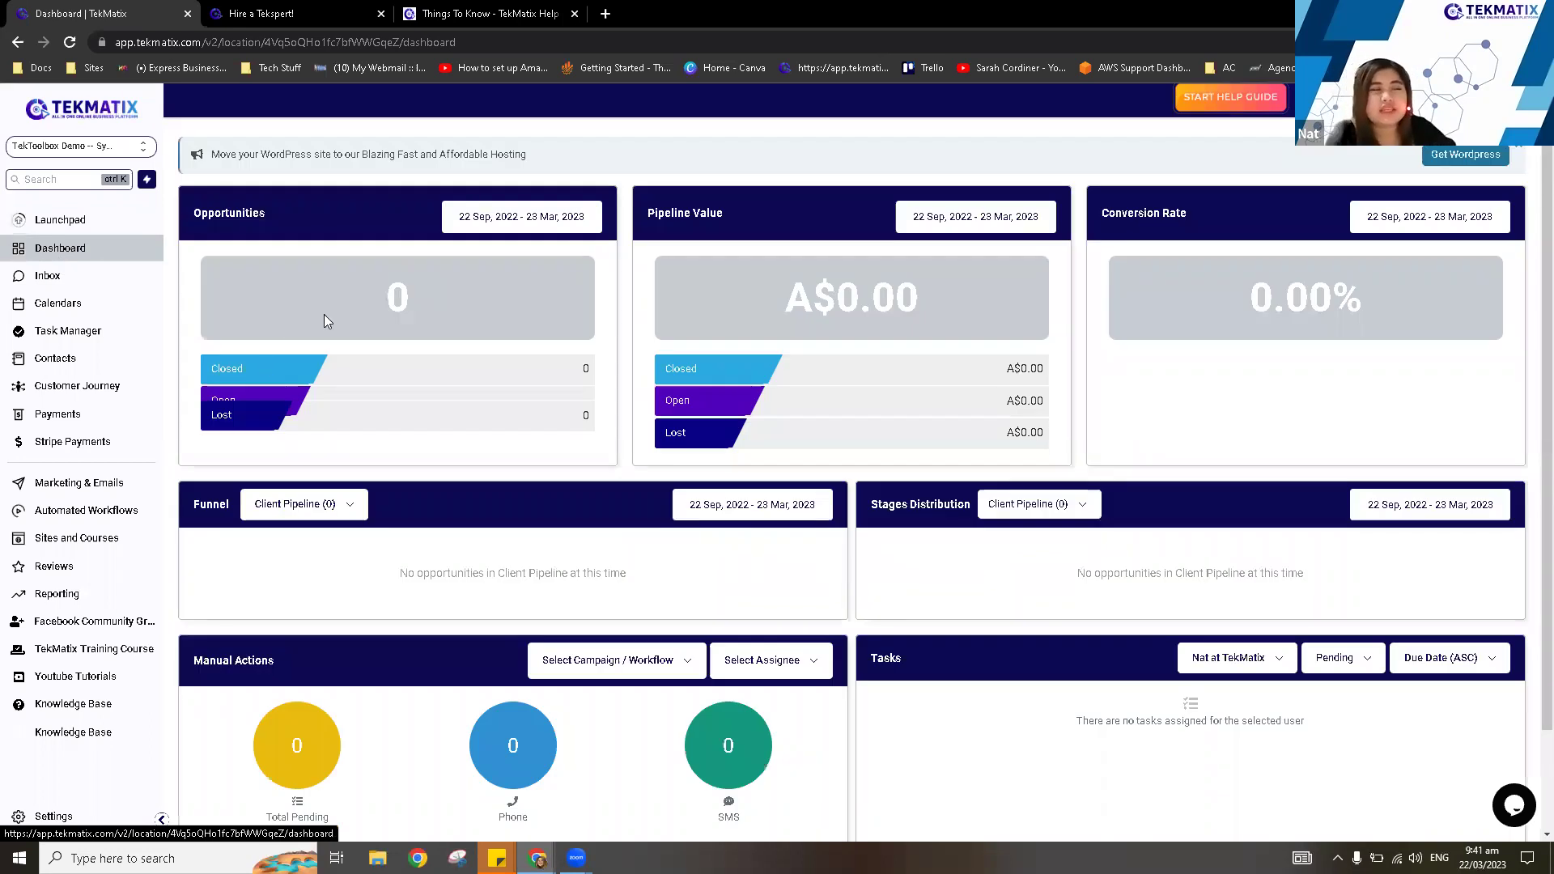
pyautogui.doubleClick(486, 309)
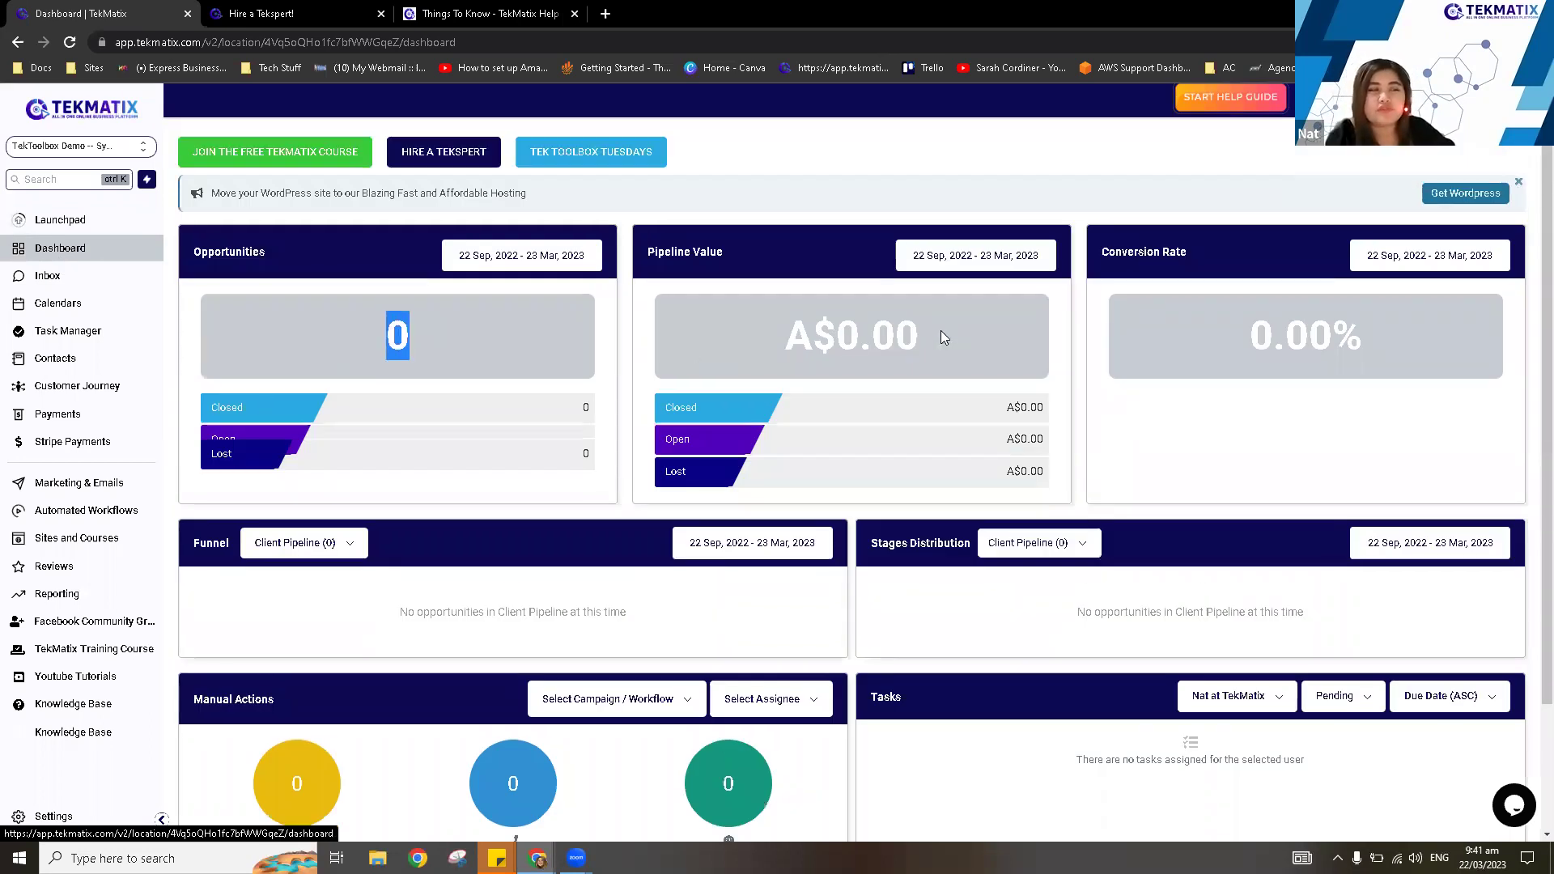
pyautogui.moveTo(1447, 340); pyautogui.dragTo(1235, 331)
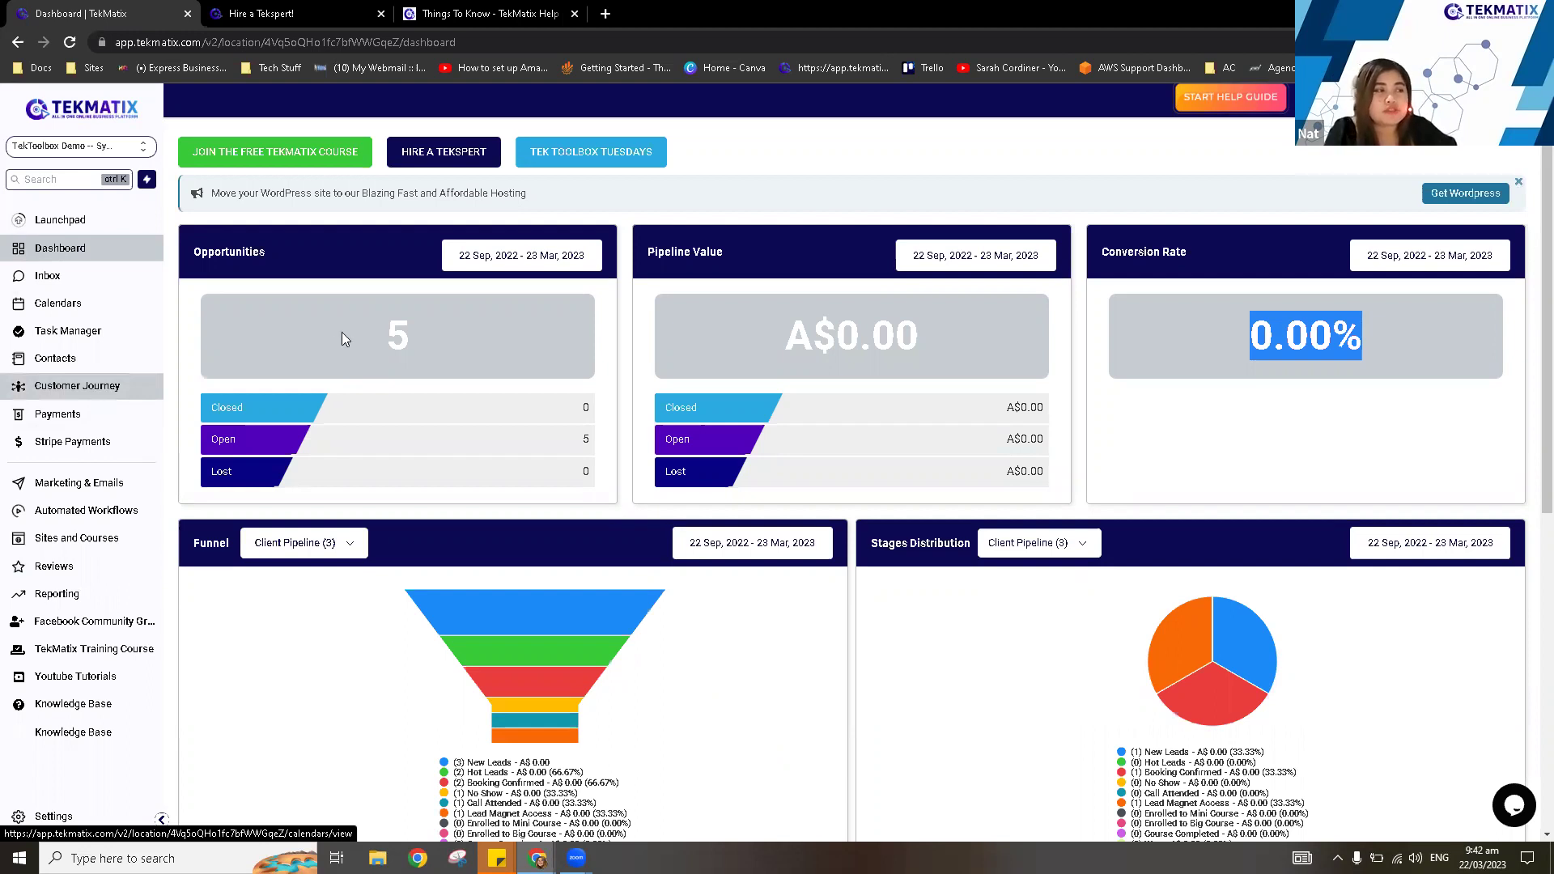
pyautogui.moveTo(341, 332); pyautogui.dragTo(428, 334)
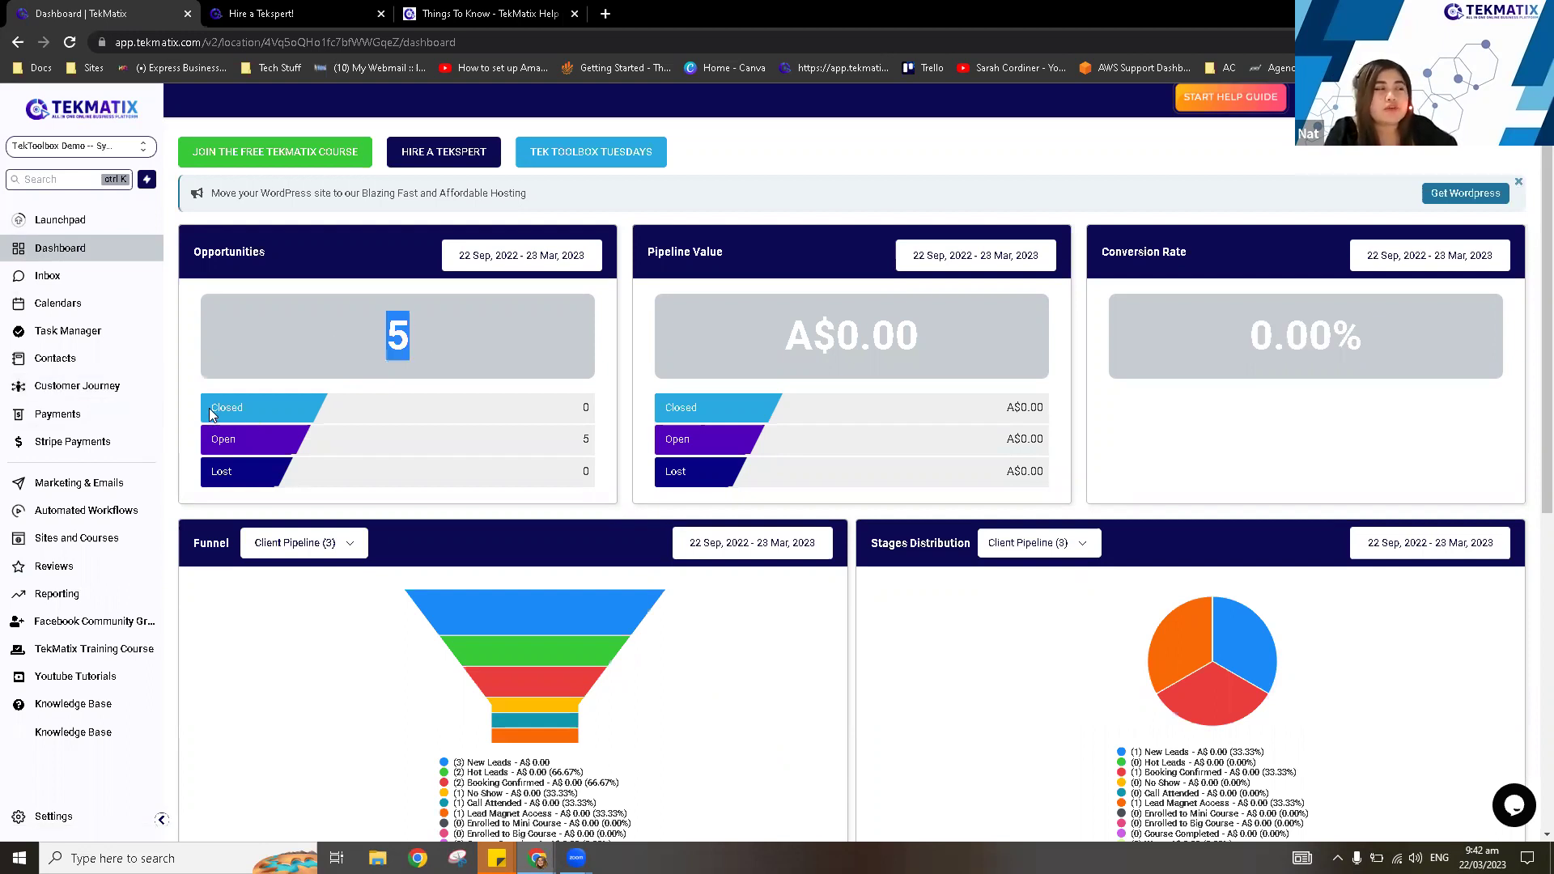
pyautogui.click(243, 409)
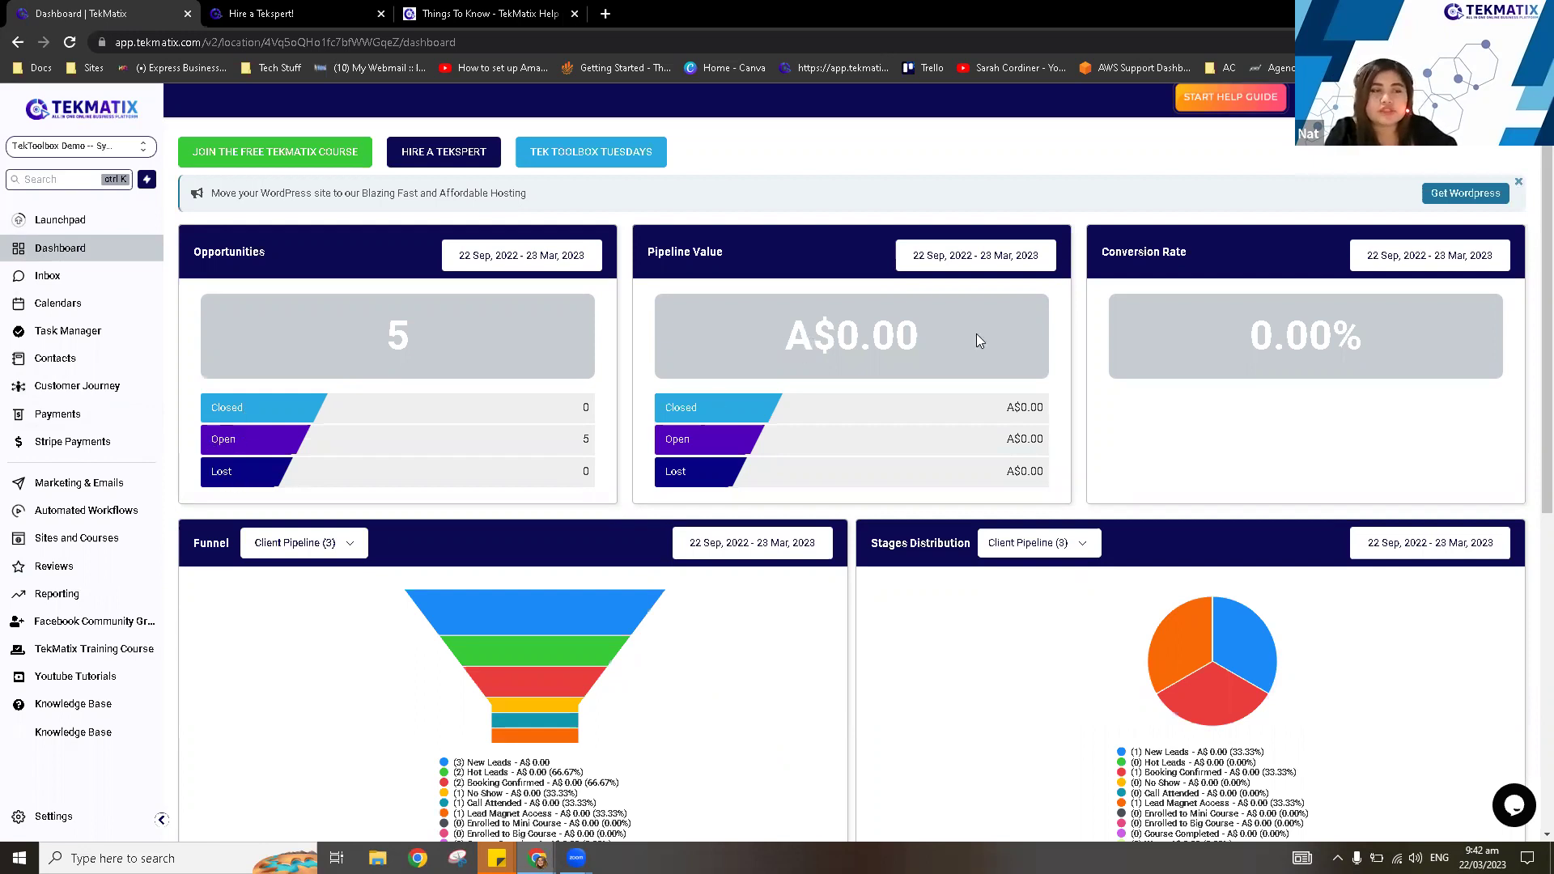
pyautogui.doubleClick(906, 335)
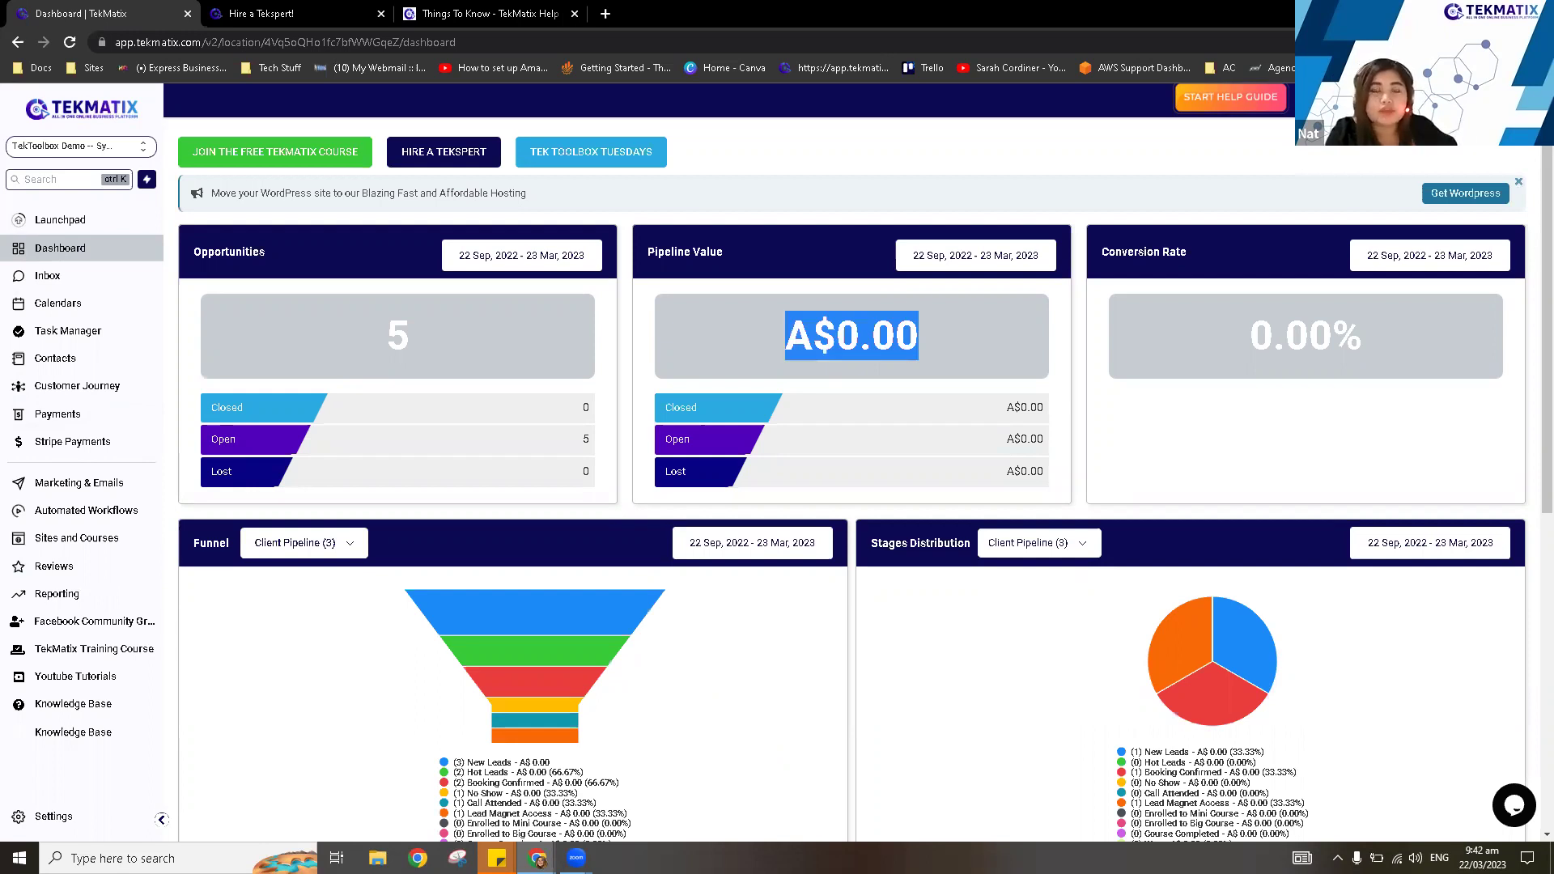
pyautogui.click(806, 282)
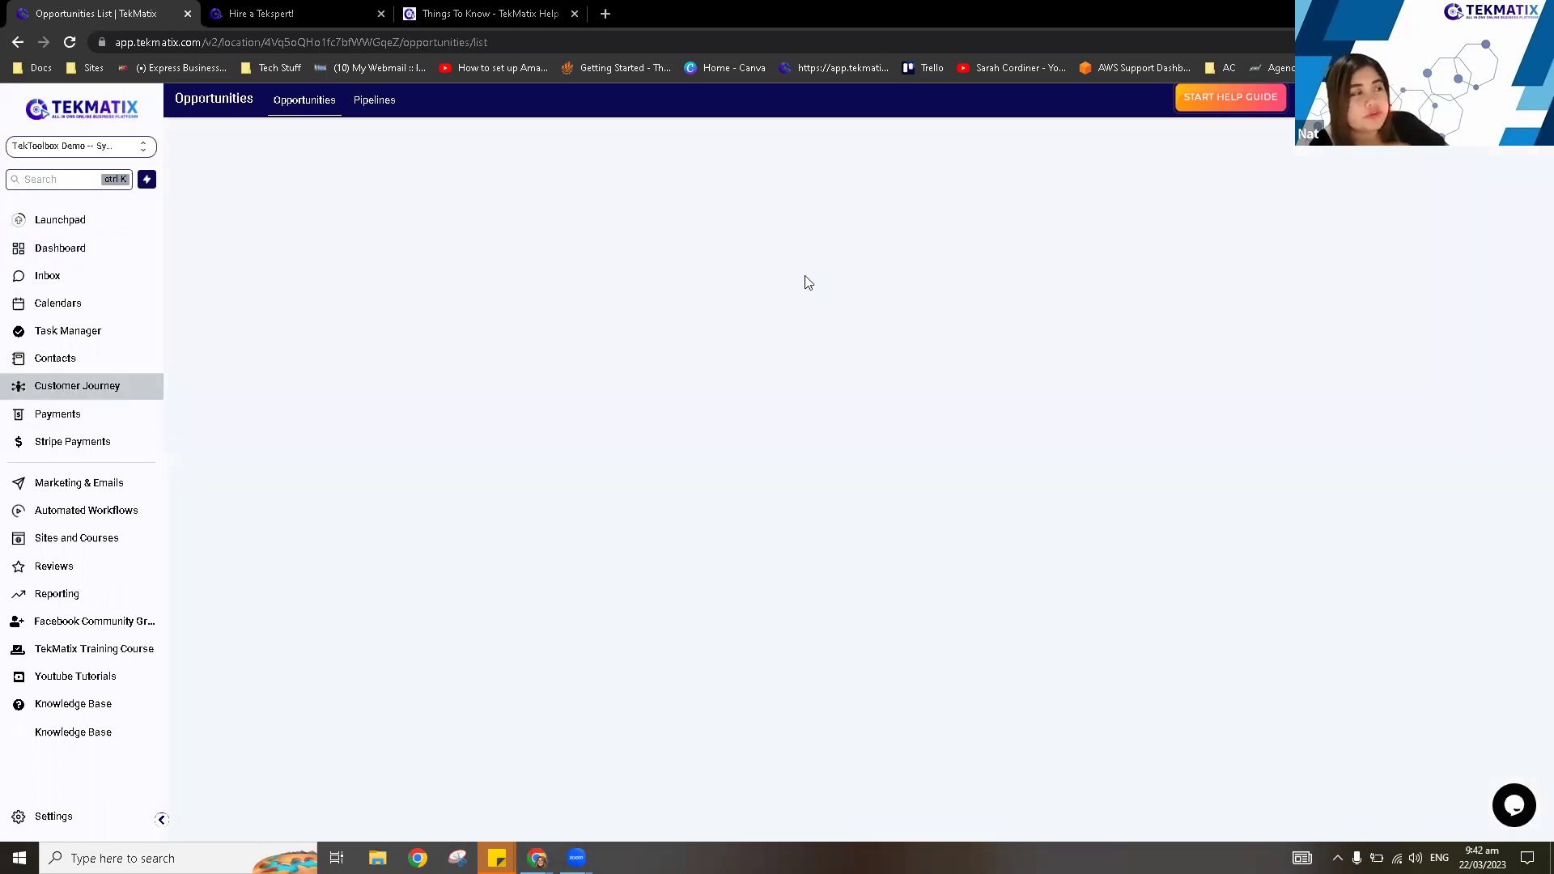
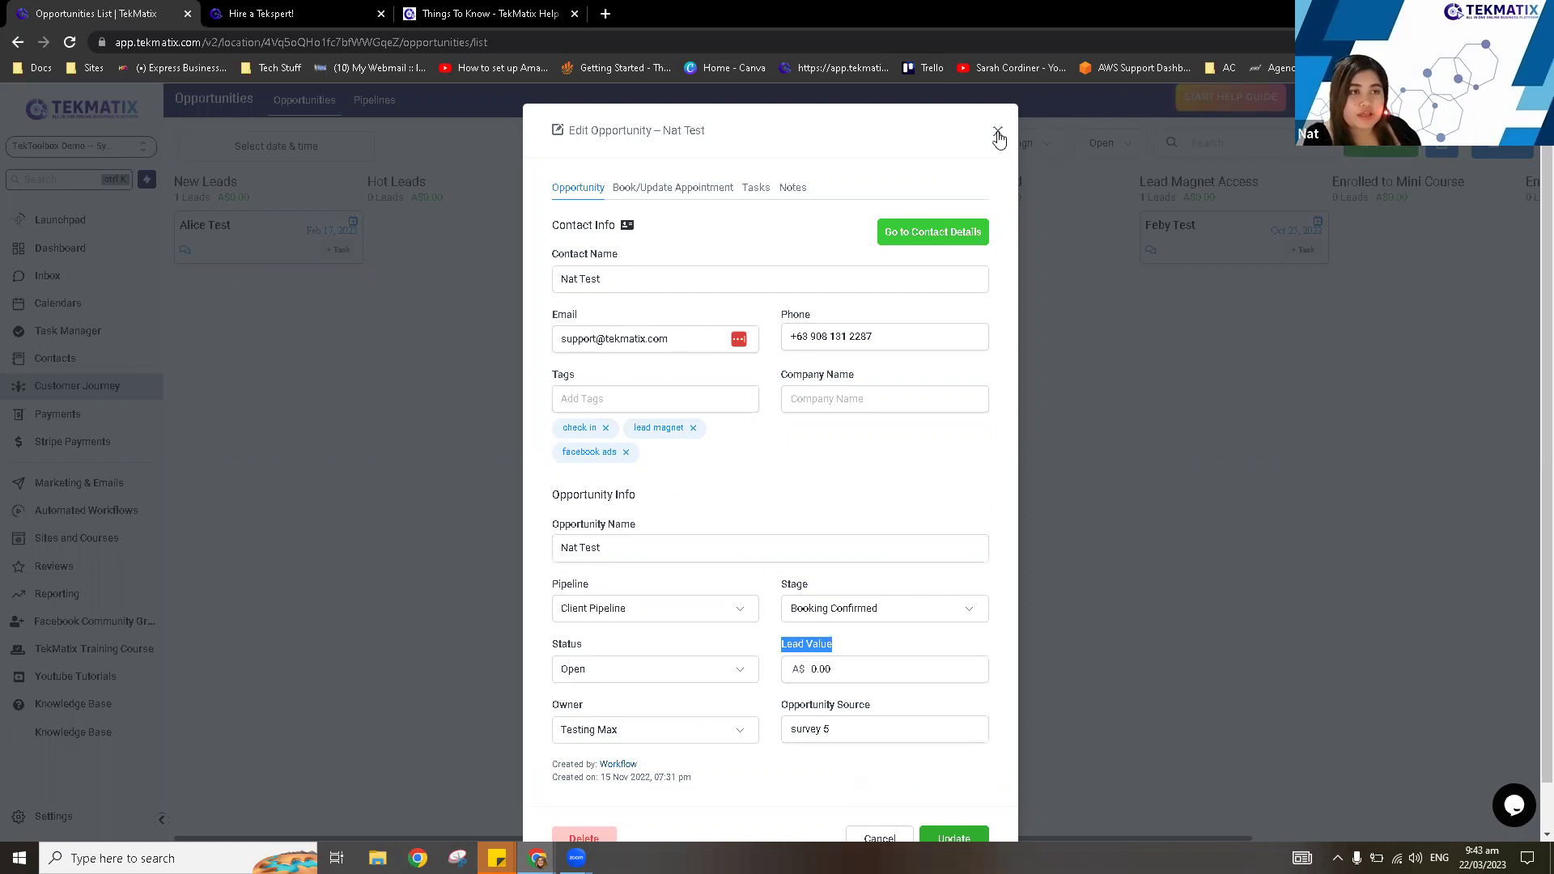
# Close and reopen the opportunity in the Booking Confirmed stage and try to save it with a lead value of A$50.
pyautogui.press('Escape')
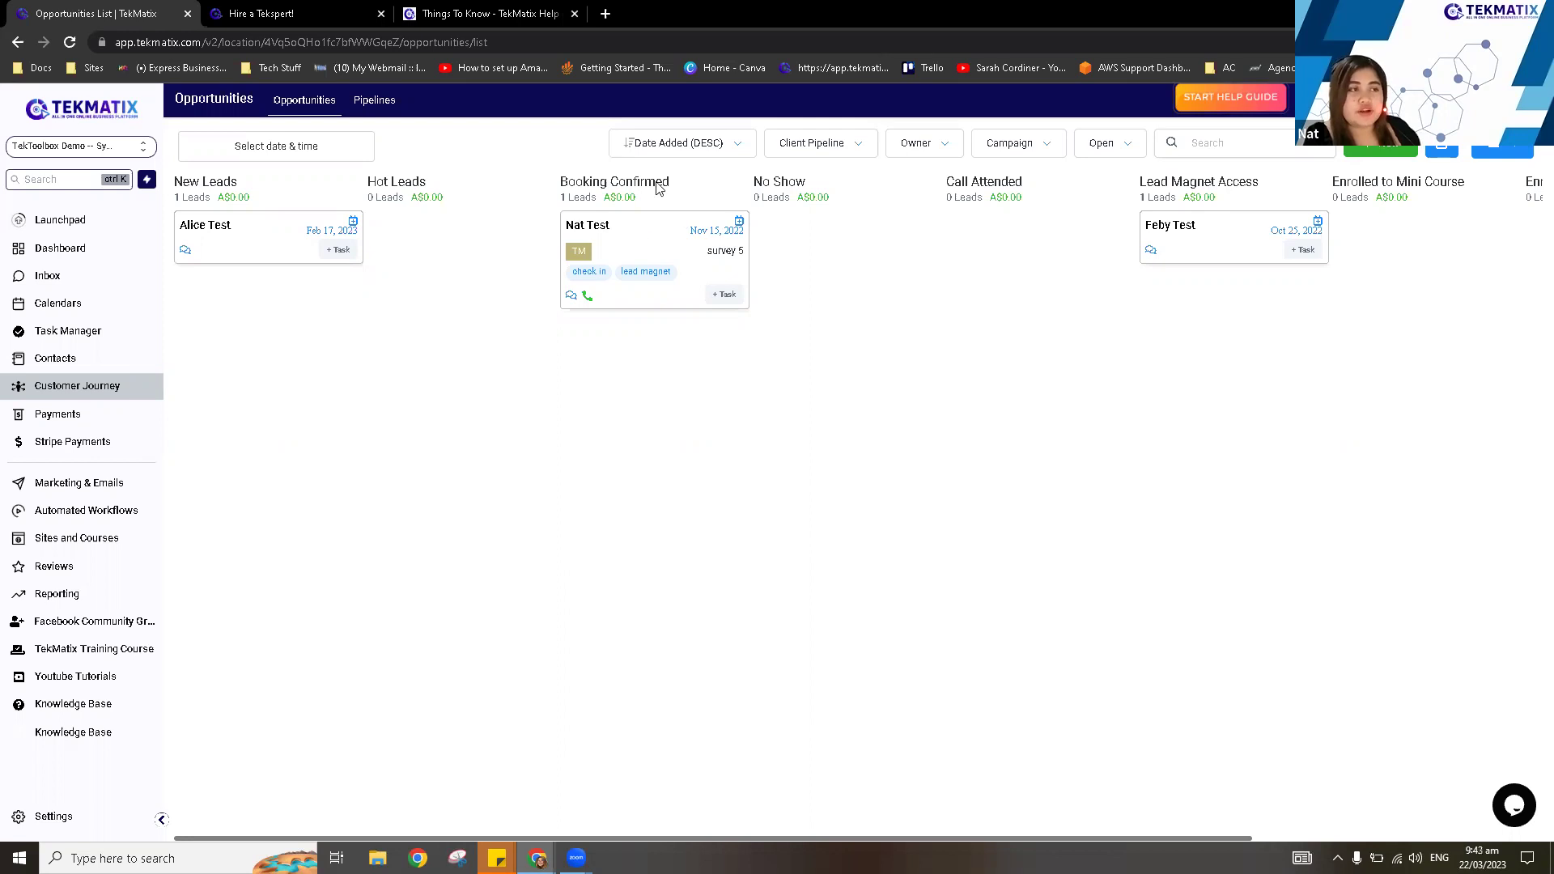
pyautogui.click(653, 234)
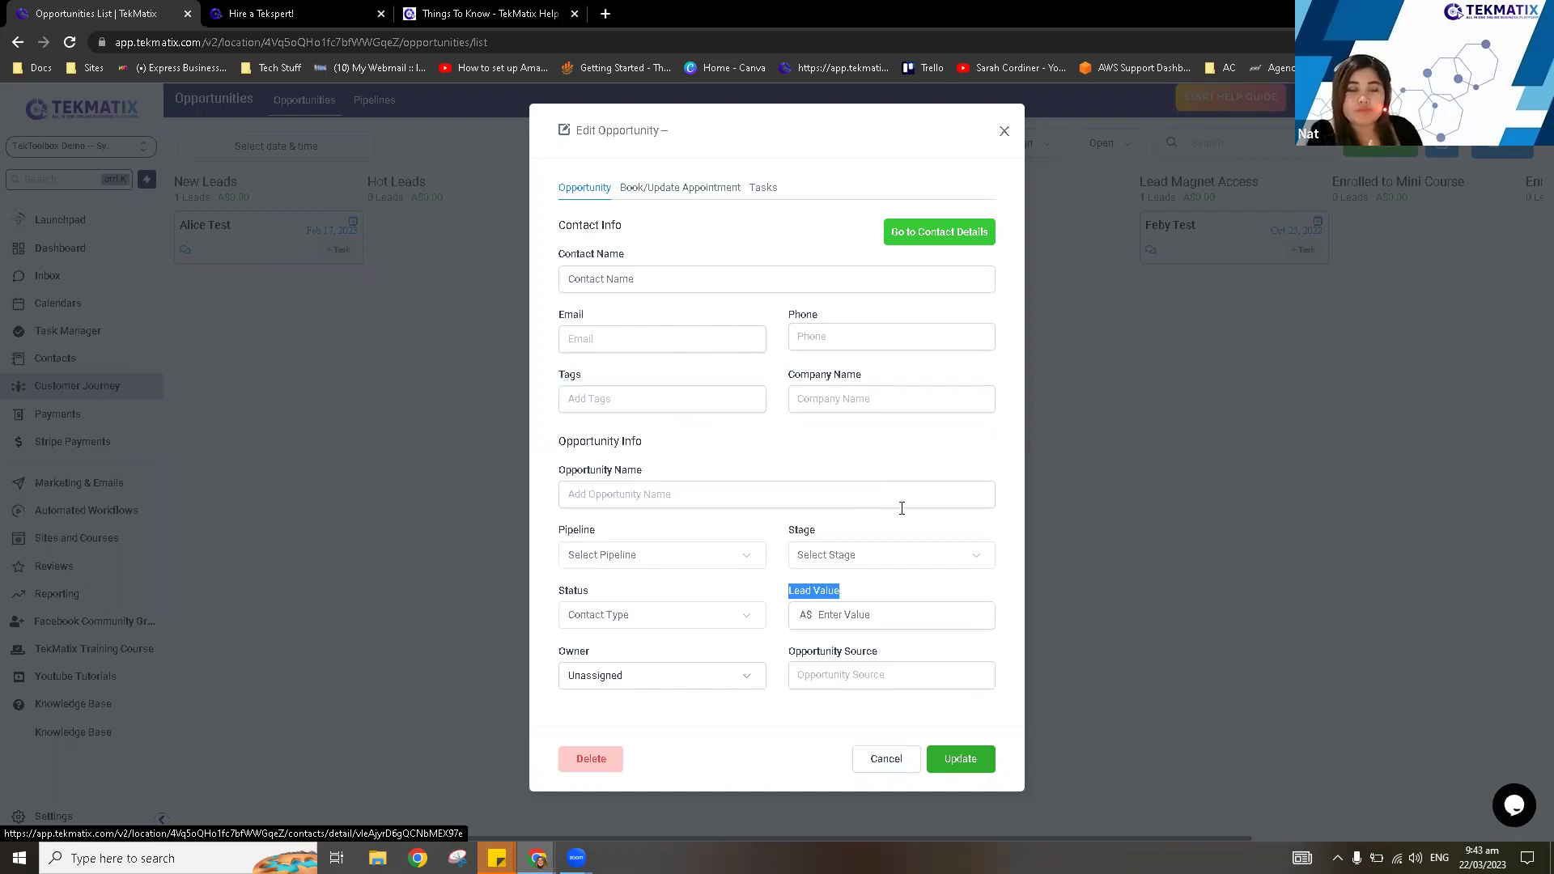
pyautogui.click(873, 617)
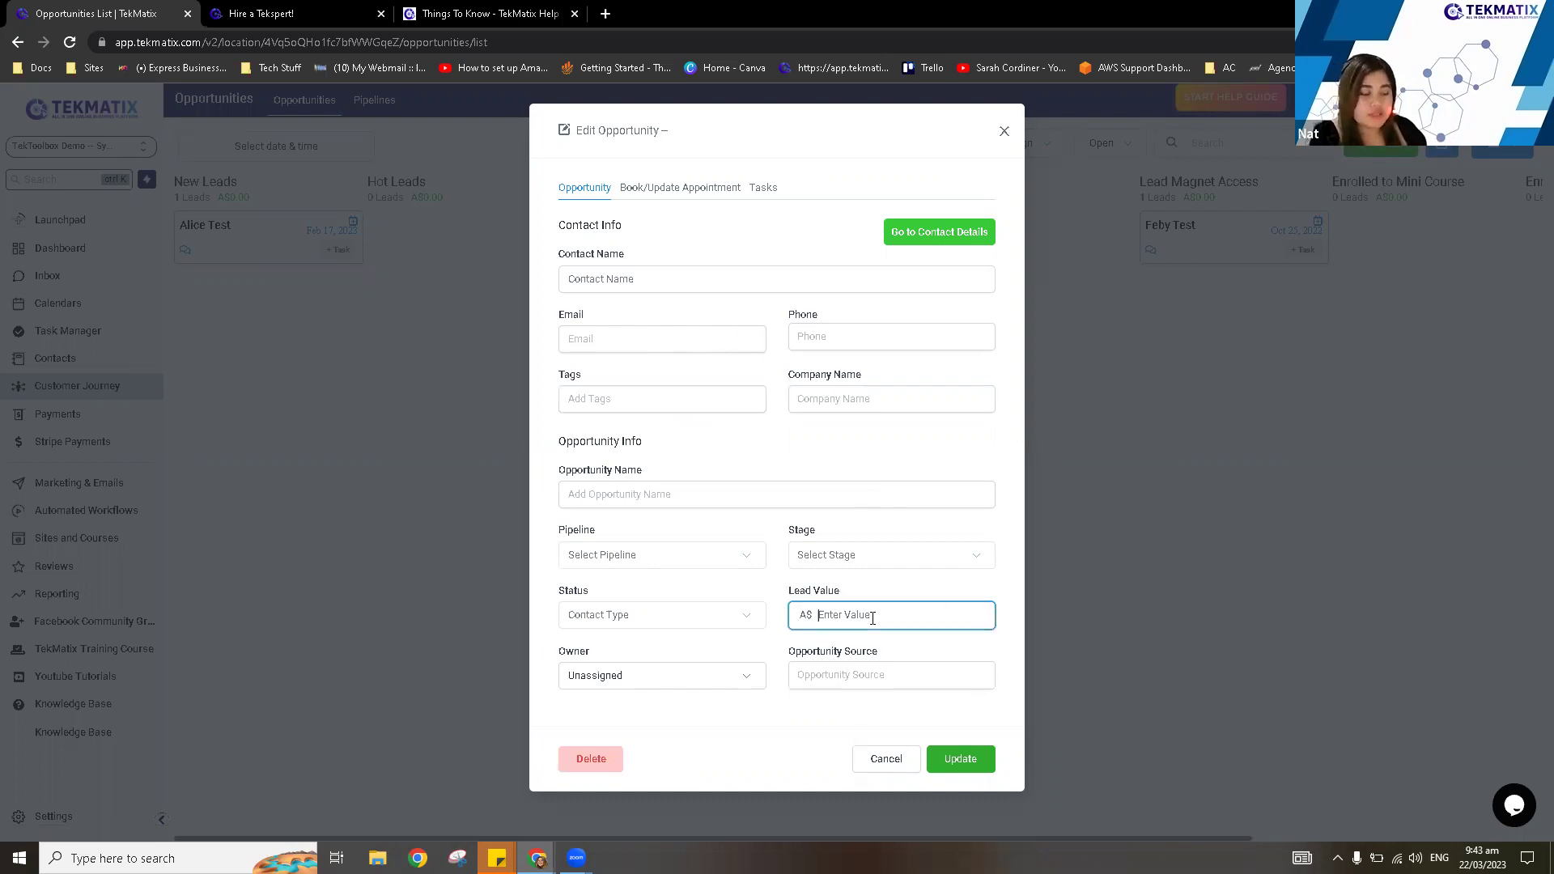
pyautogui.write('50')
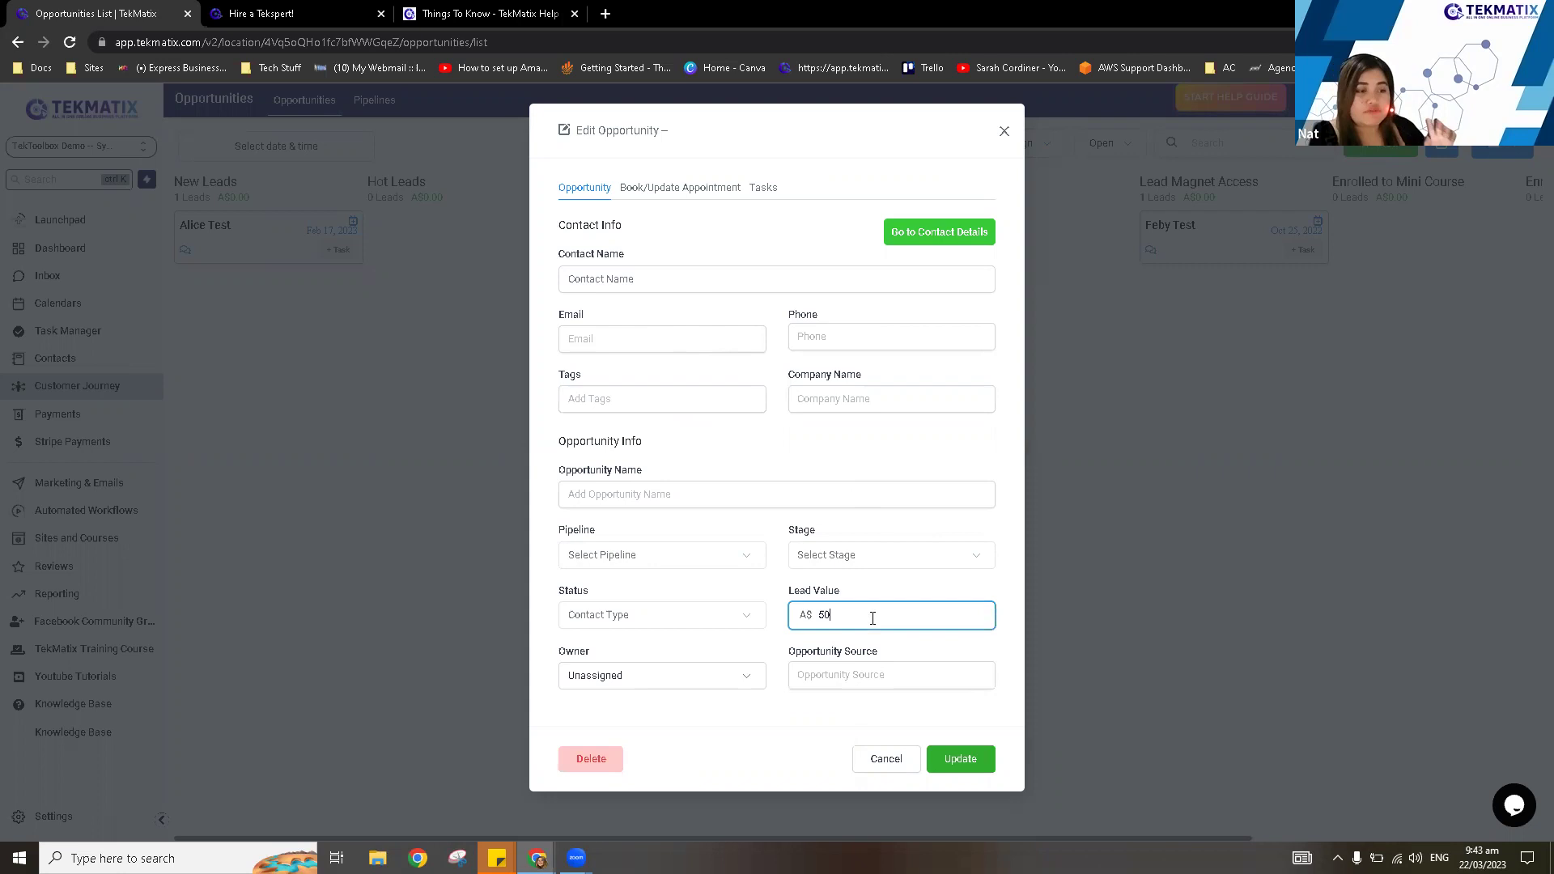
pyautogui.click(913, 576)
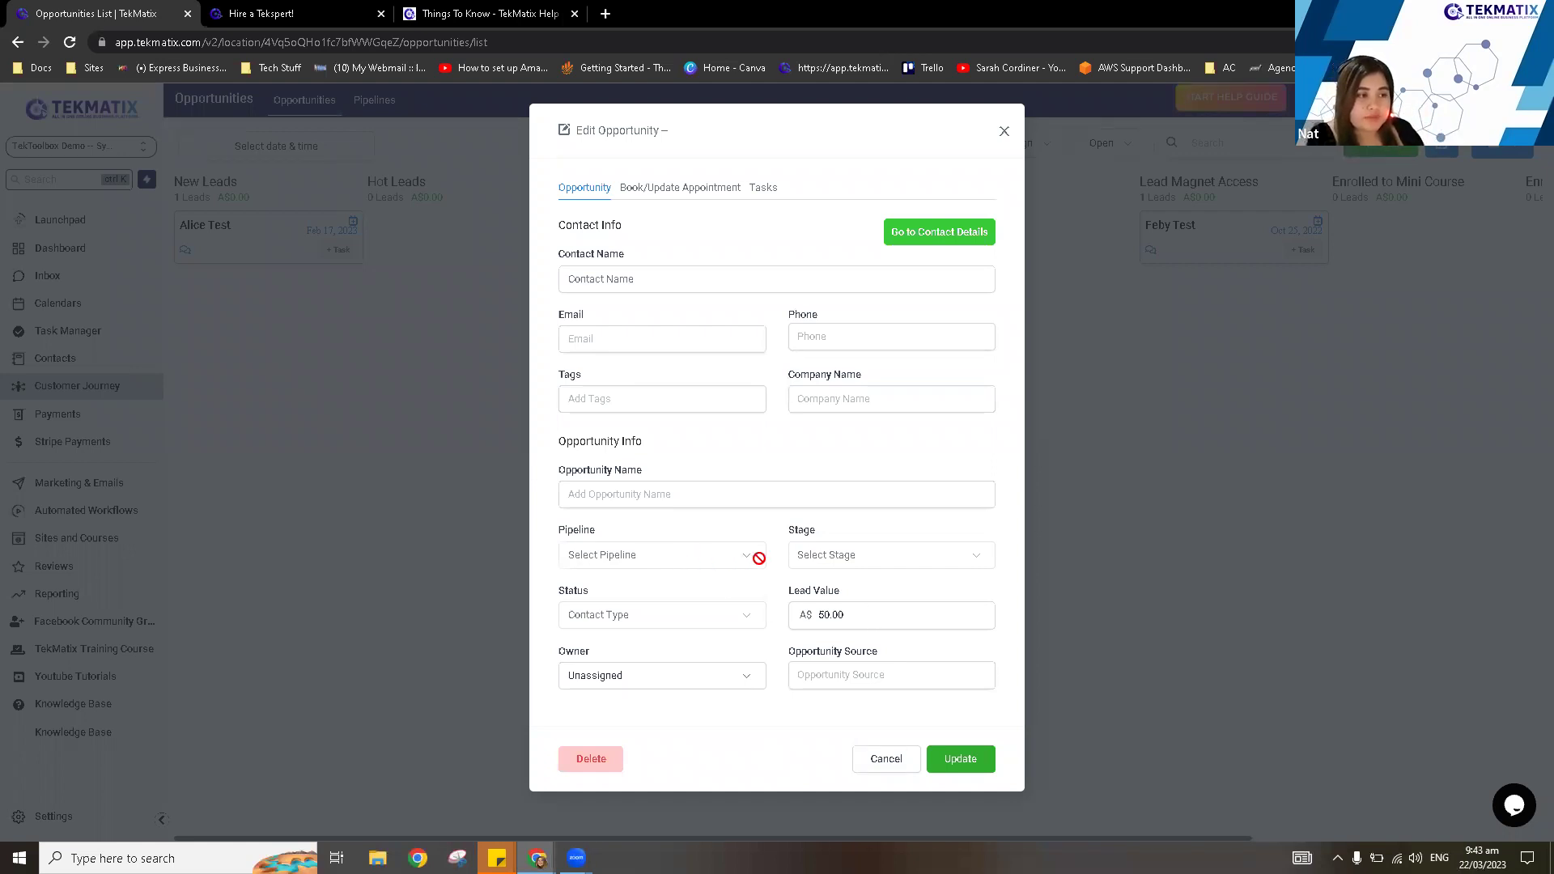
pyautogui.click(963, 759)
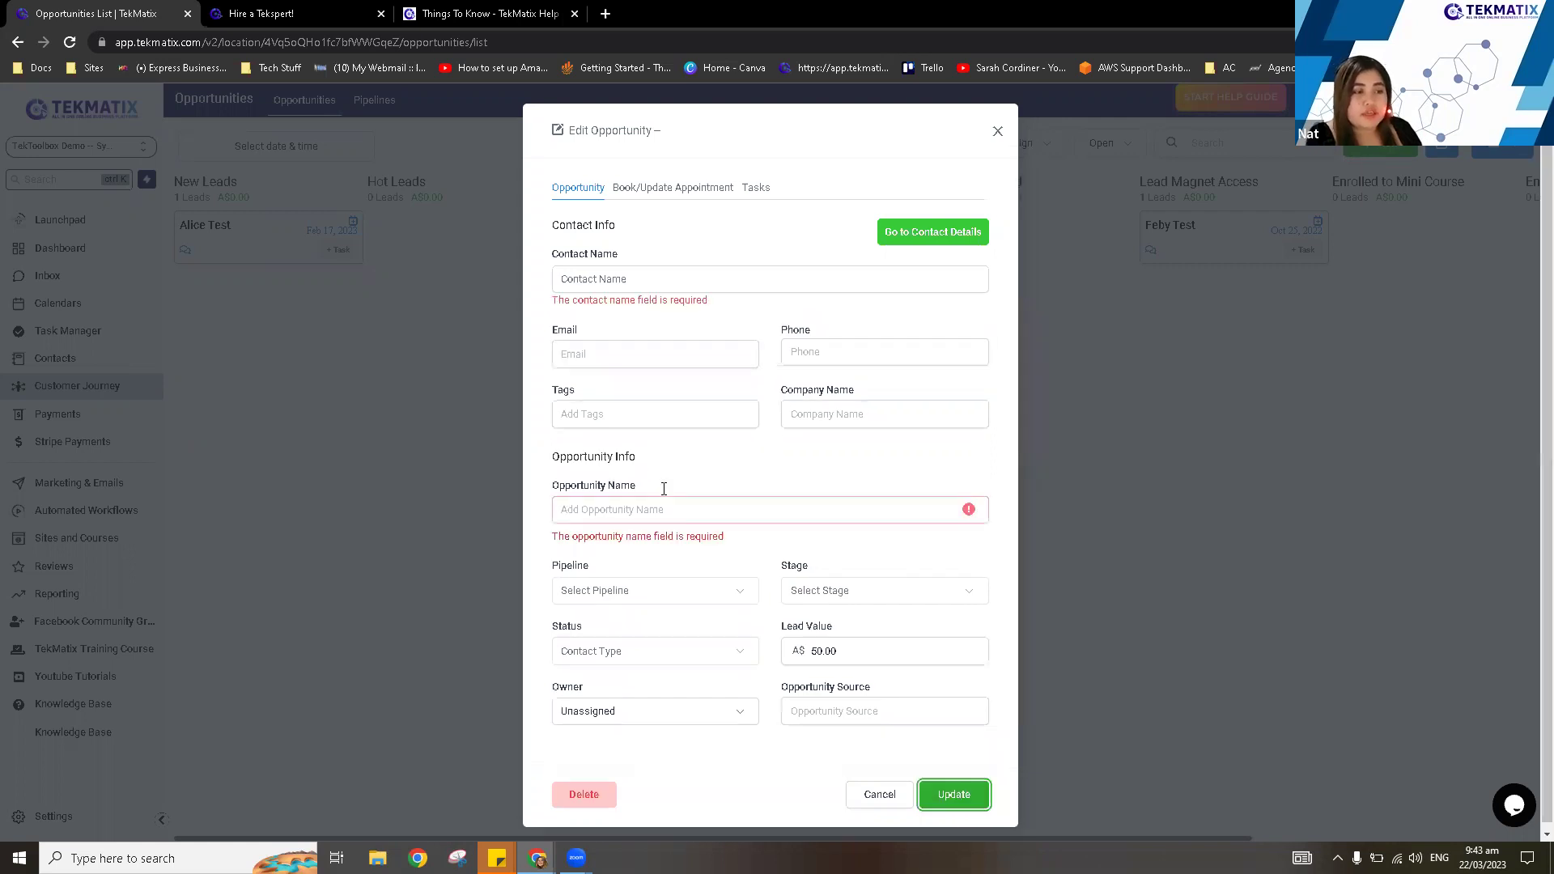
# Try to save the opportunity after filling in its opportunity name.
pyautogui.click(657, 513)
pyautogui.write('N')
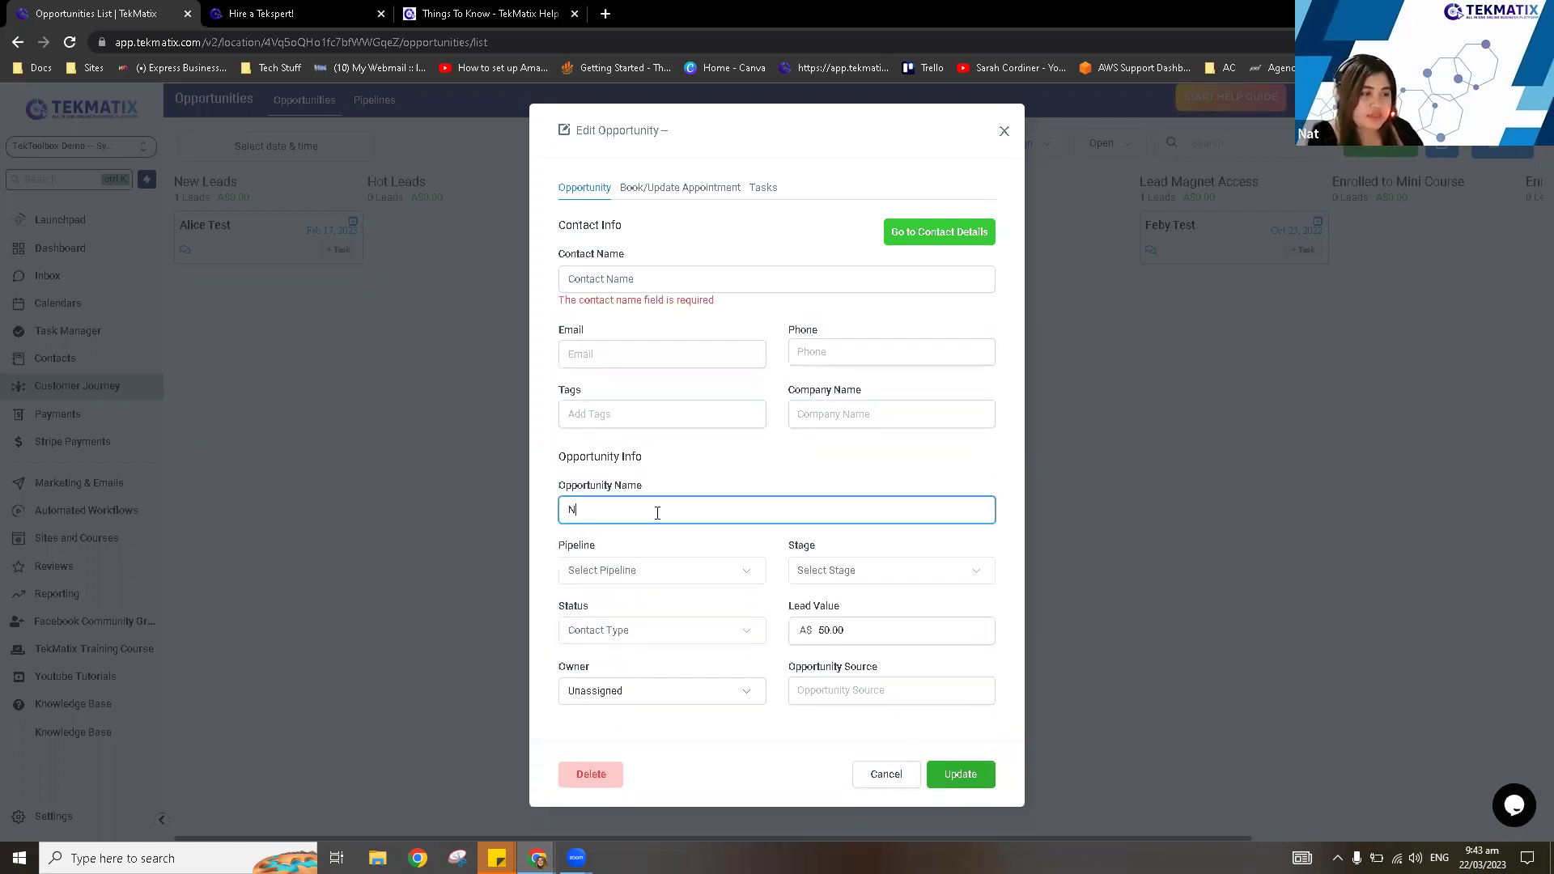
pyautogui.write('at')
pyautogui.click(961, 776)
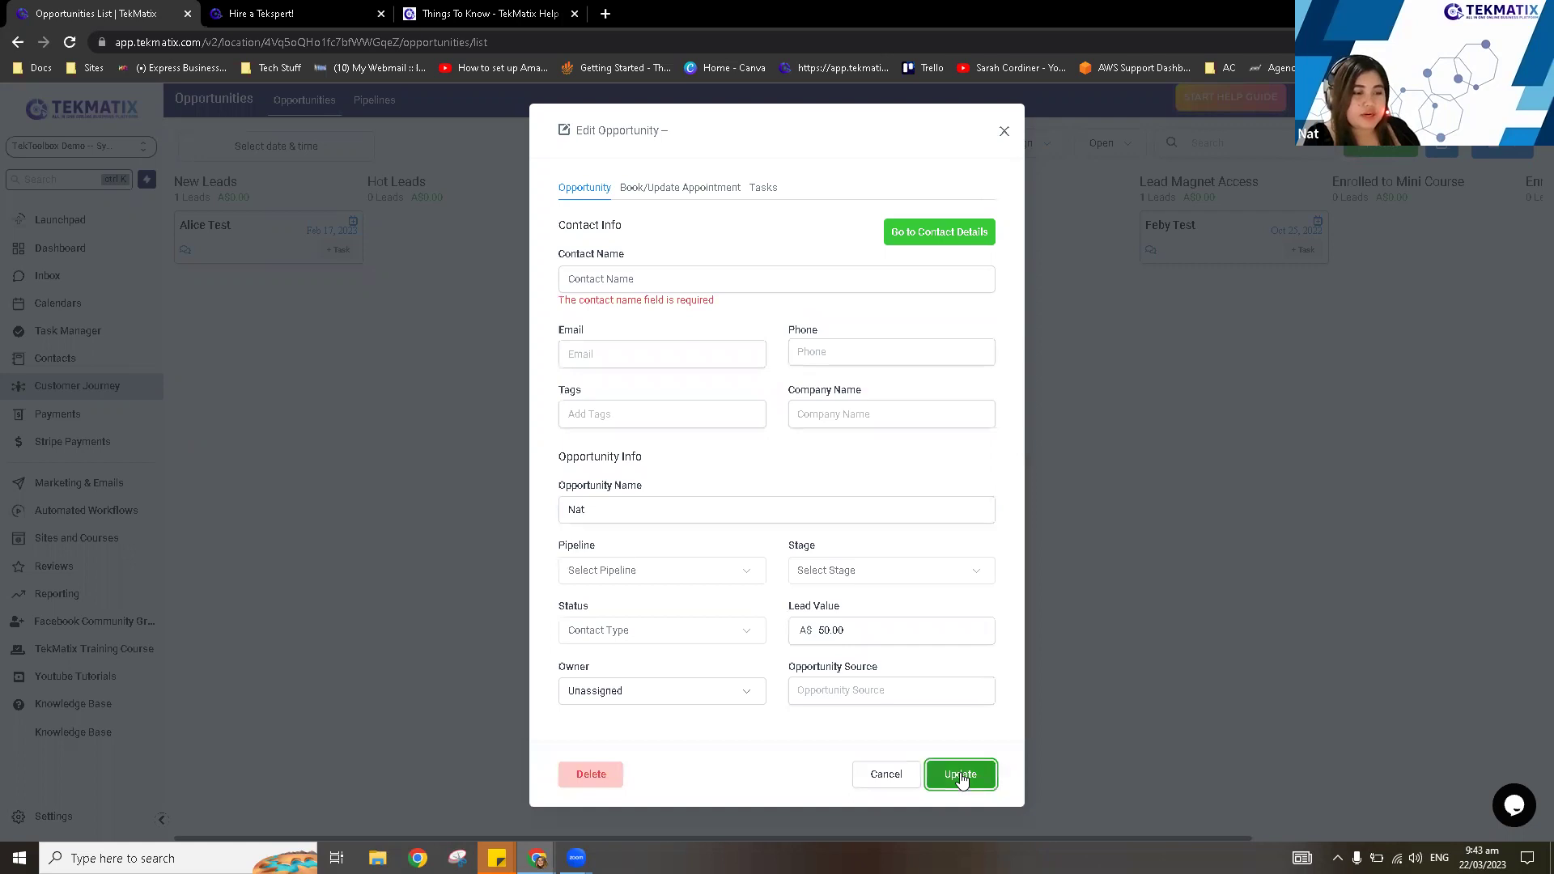
pyautogui.click(712, 492)
pyautogui.write('Nat')
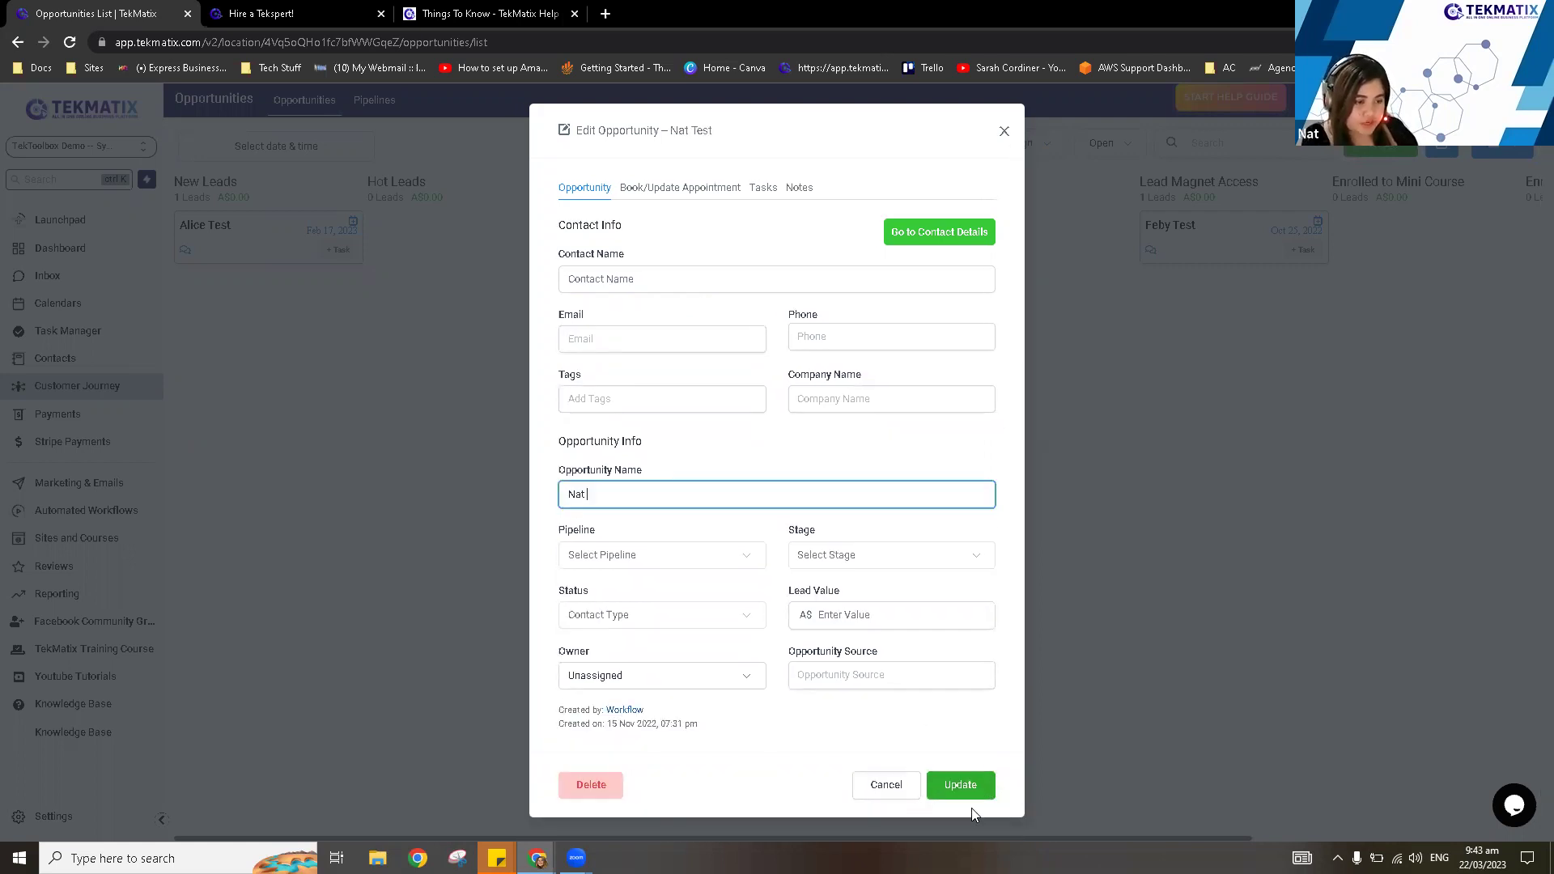
pyautogui.click(967, 798)
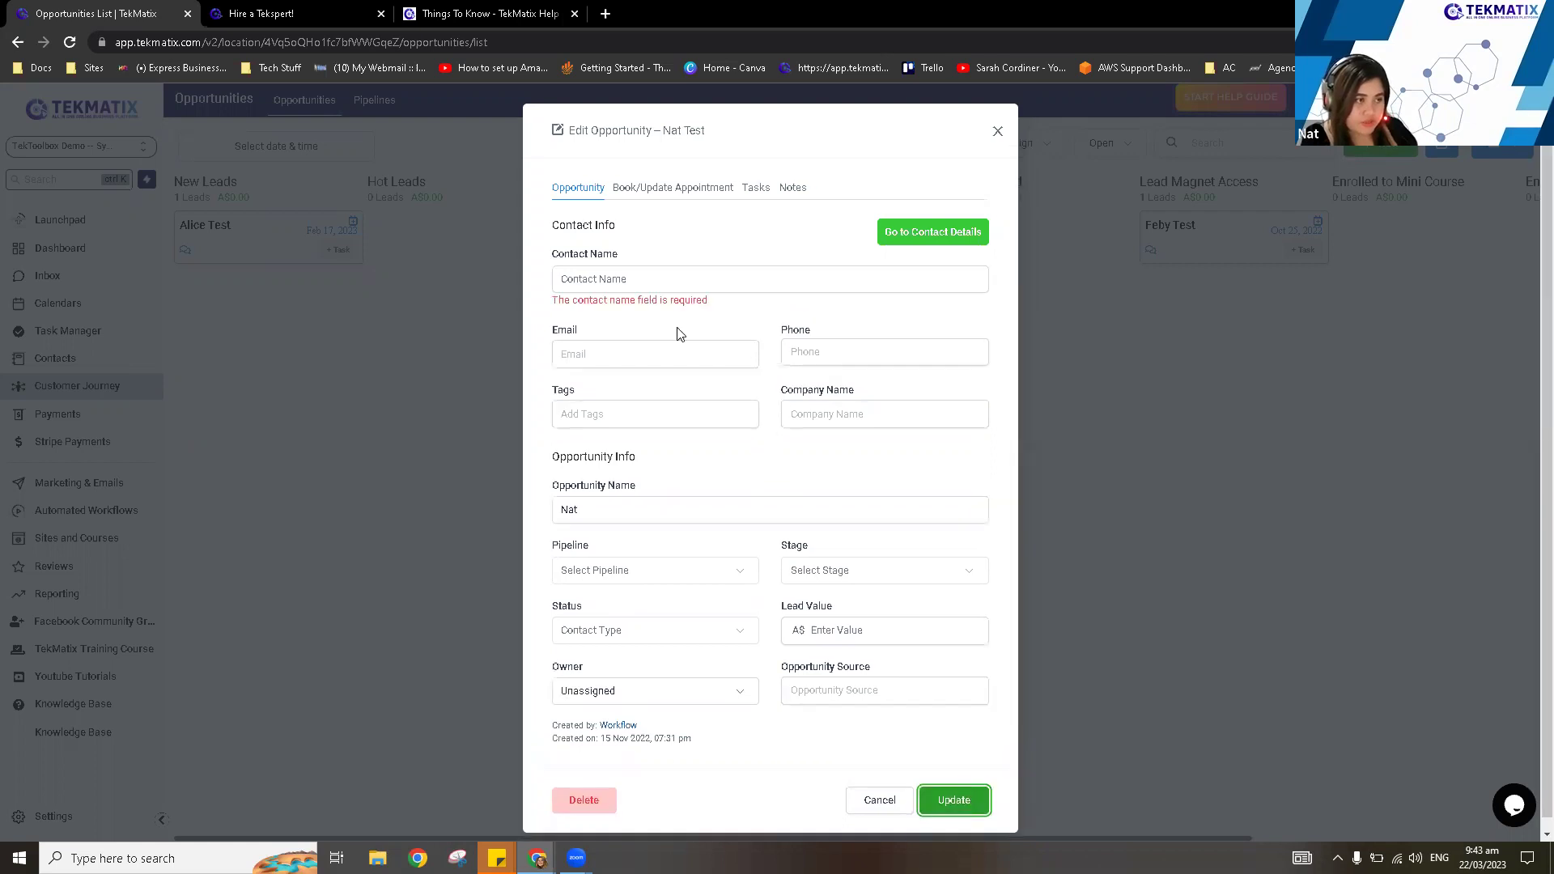
# Fill in the contact's name and e-mail in the opportunity form.
pyautogui.click(662, 278)
pyautogui.write('Nat')
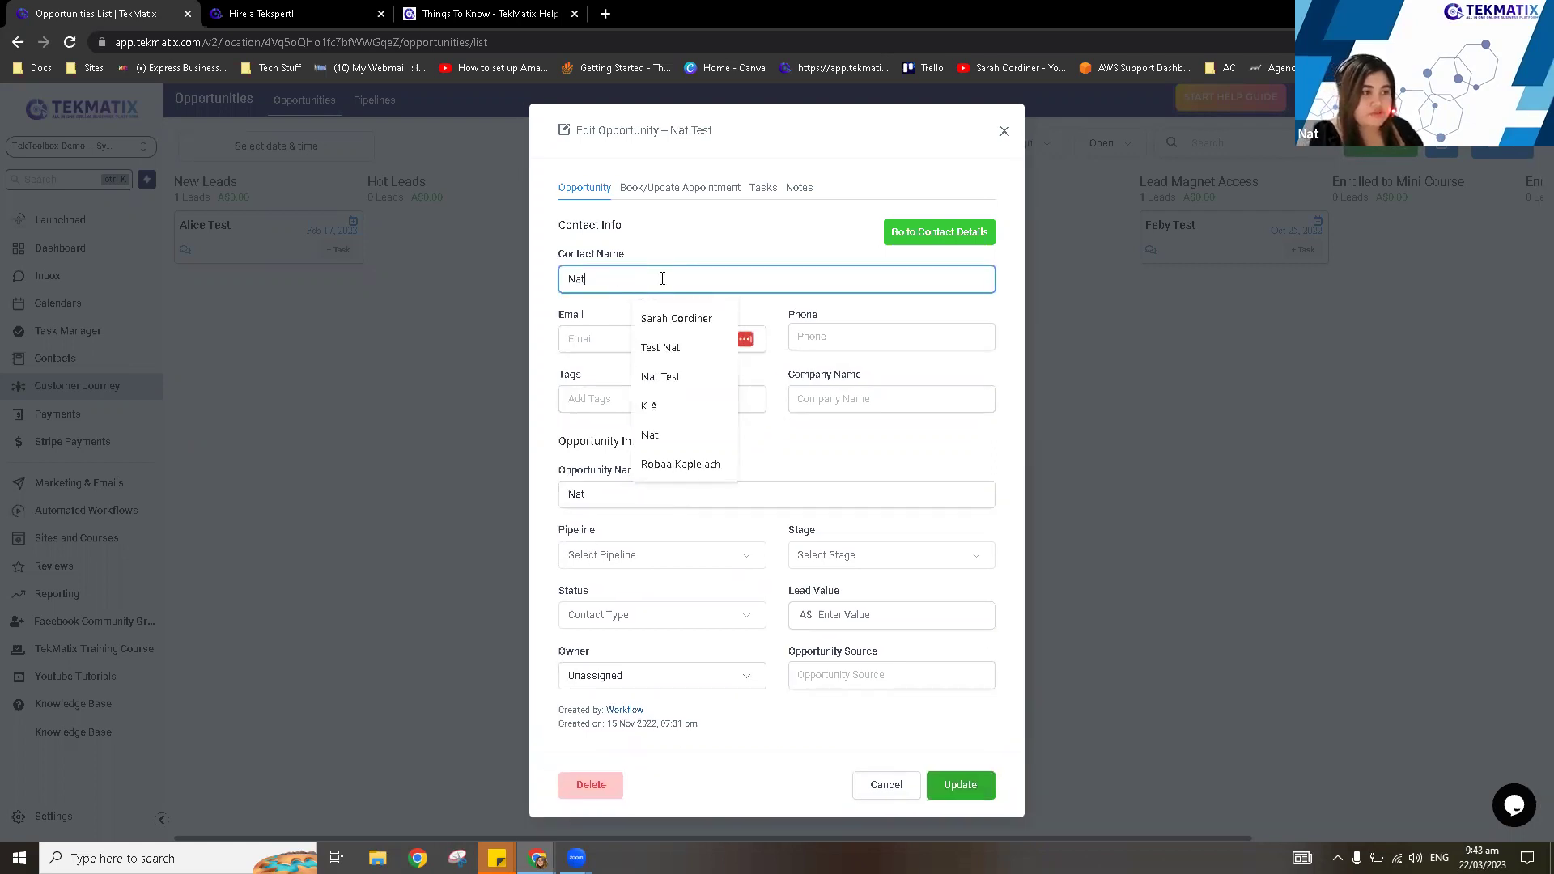
pyautogui.press('Escape')
pyautogui.click(628, 245)
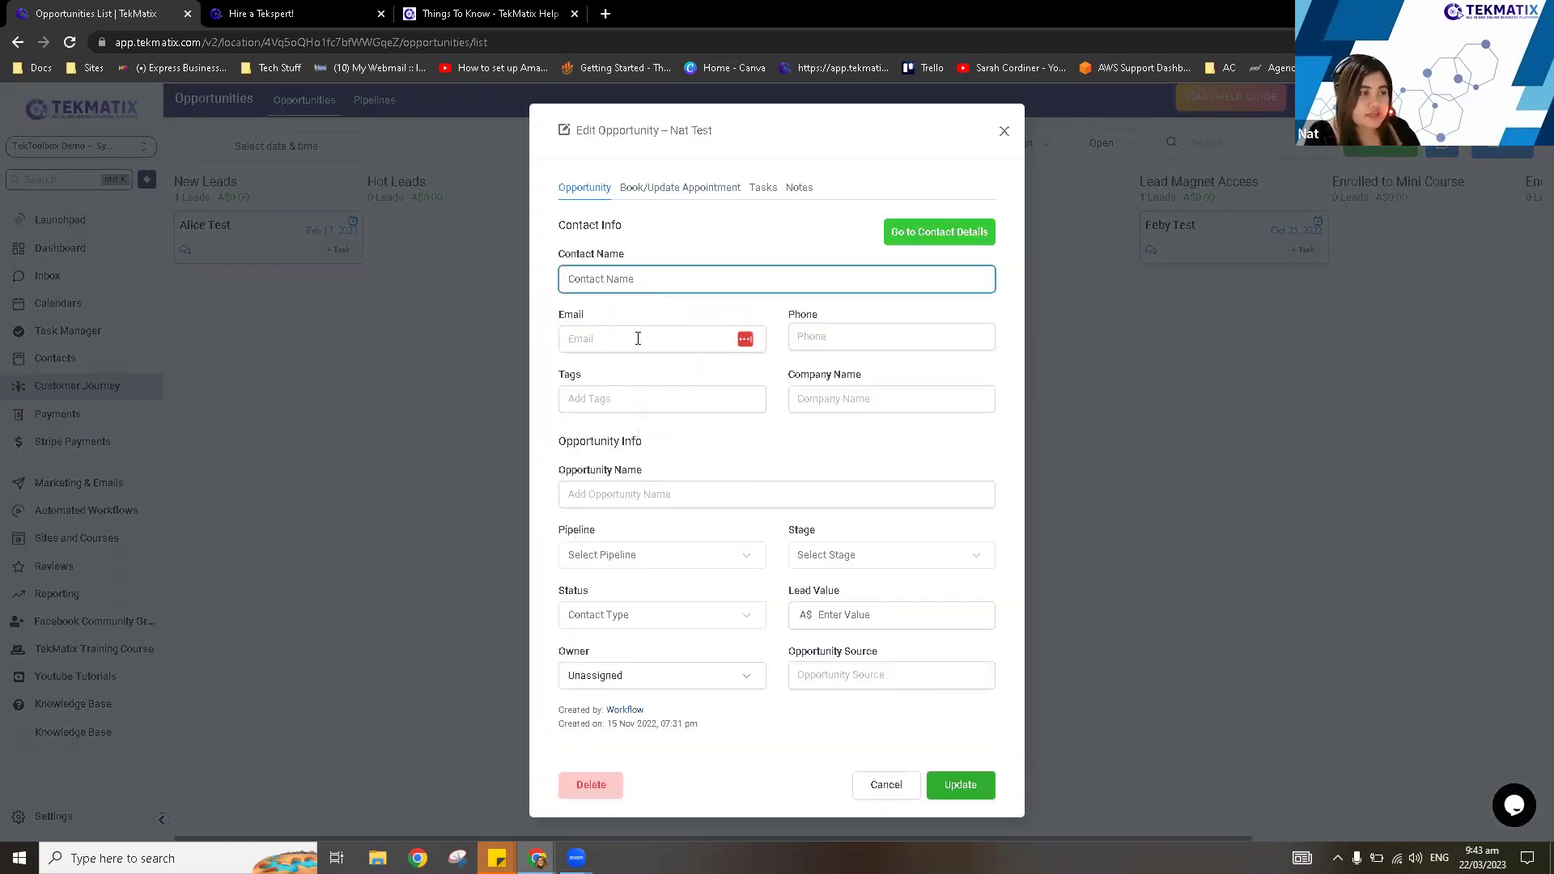
pyautogui.press('Tab')
pyautogui.click(687, 426)
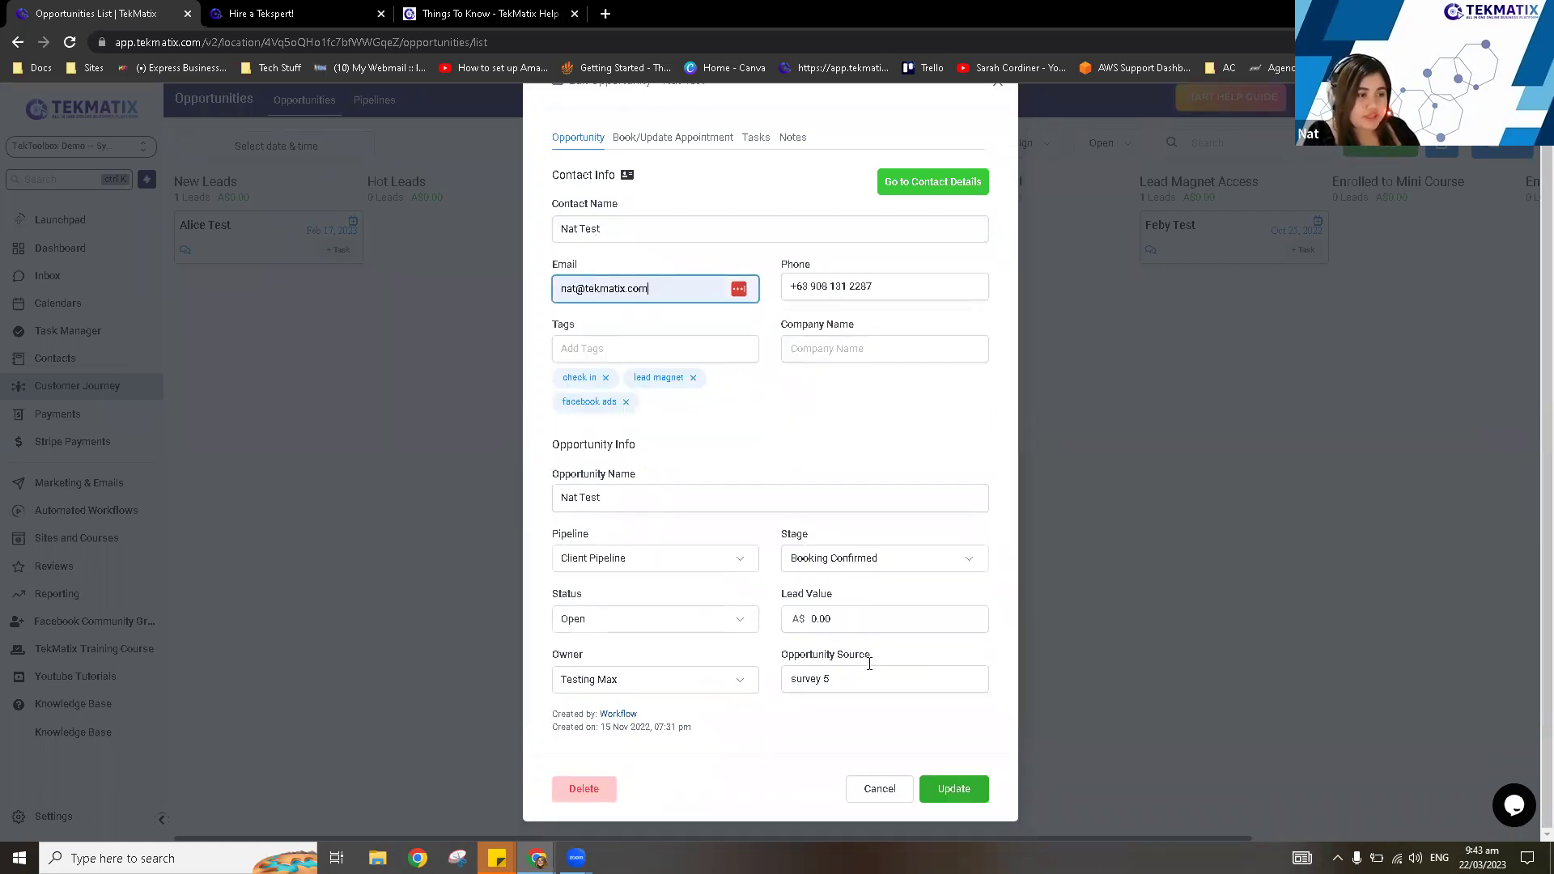
# Set the opportunity's lead value to A$50 and save the update.
pyautogui.click(861, 625)
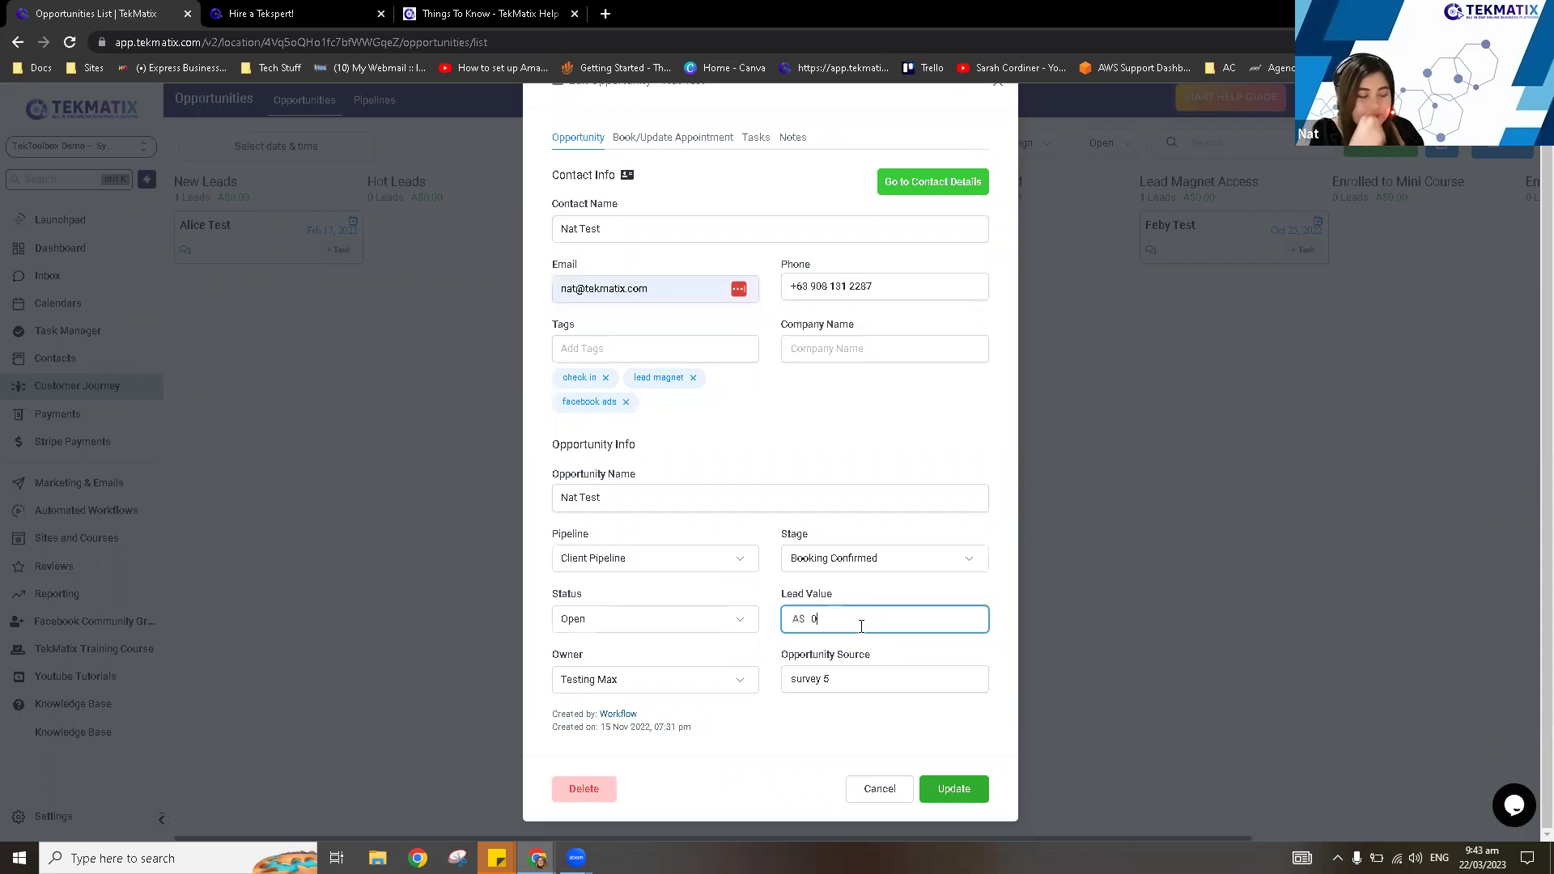
pyautogui.press('BackSpace')
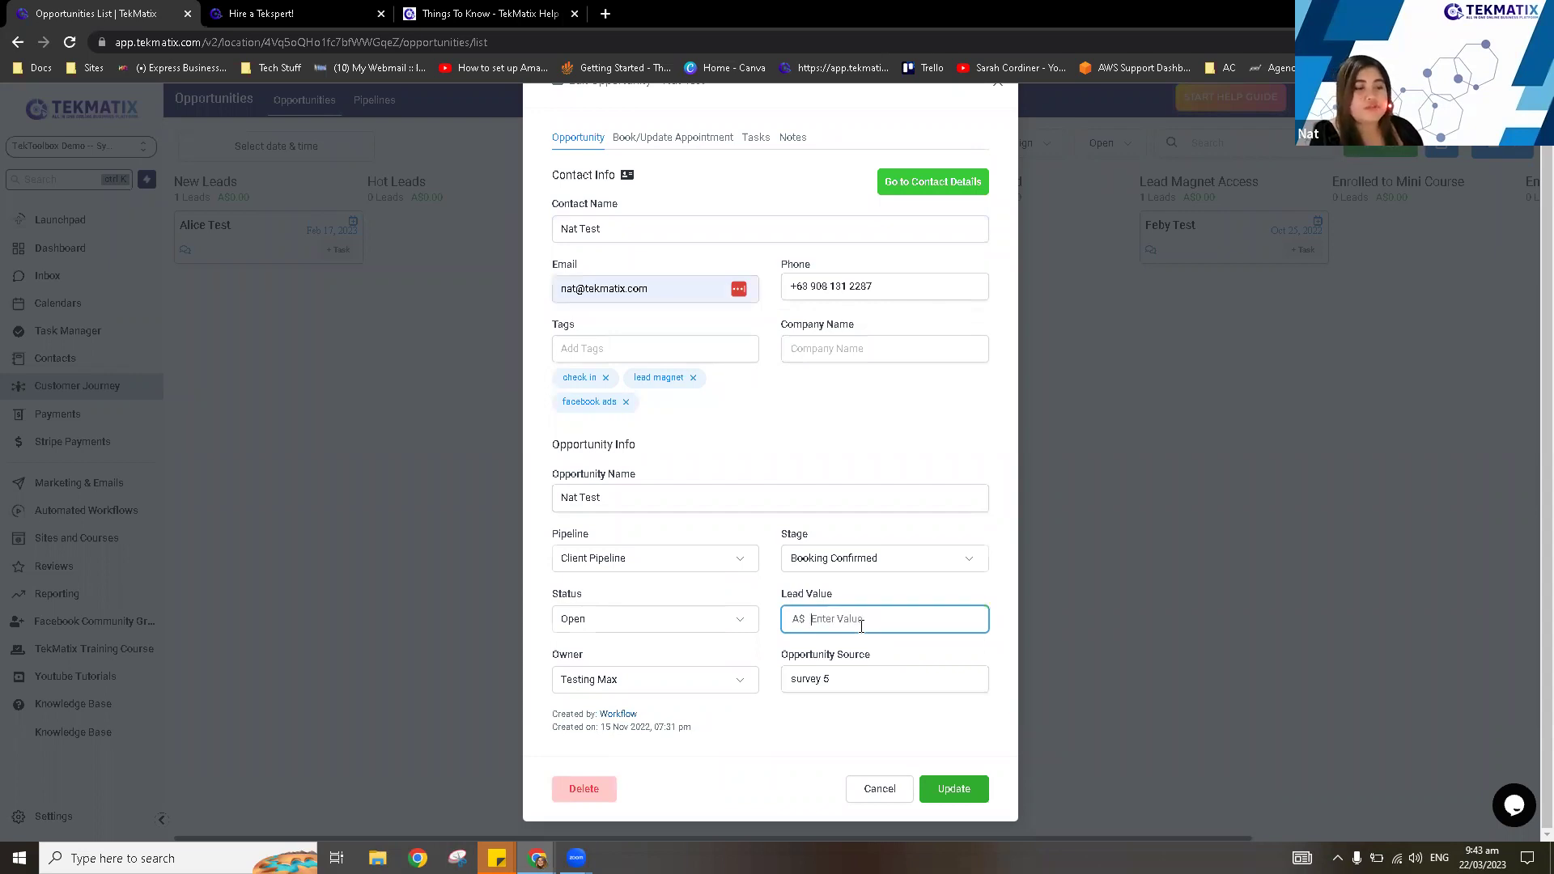
pyautogui.write('50')
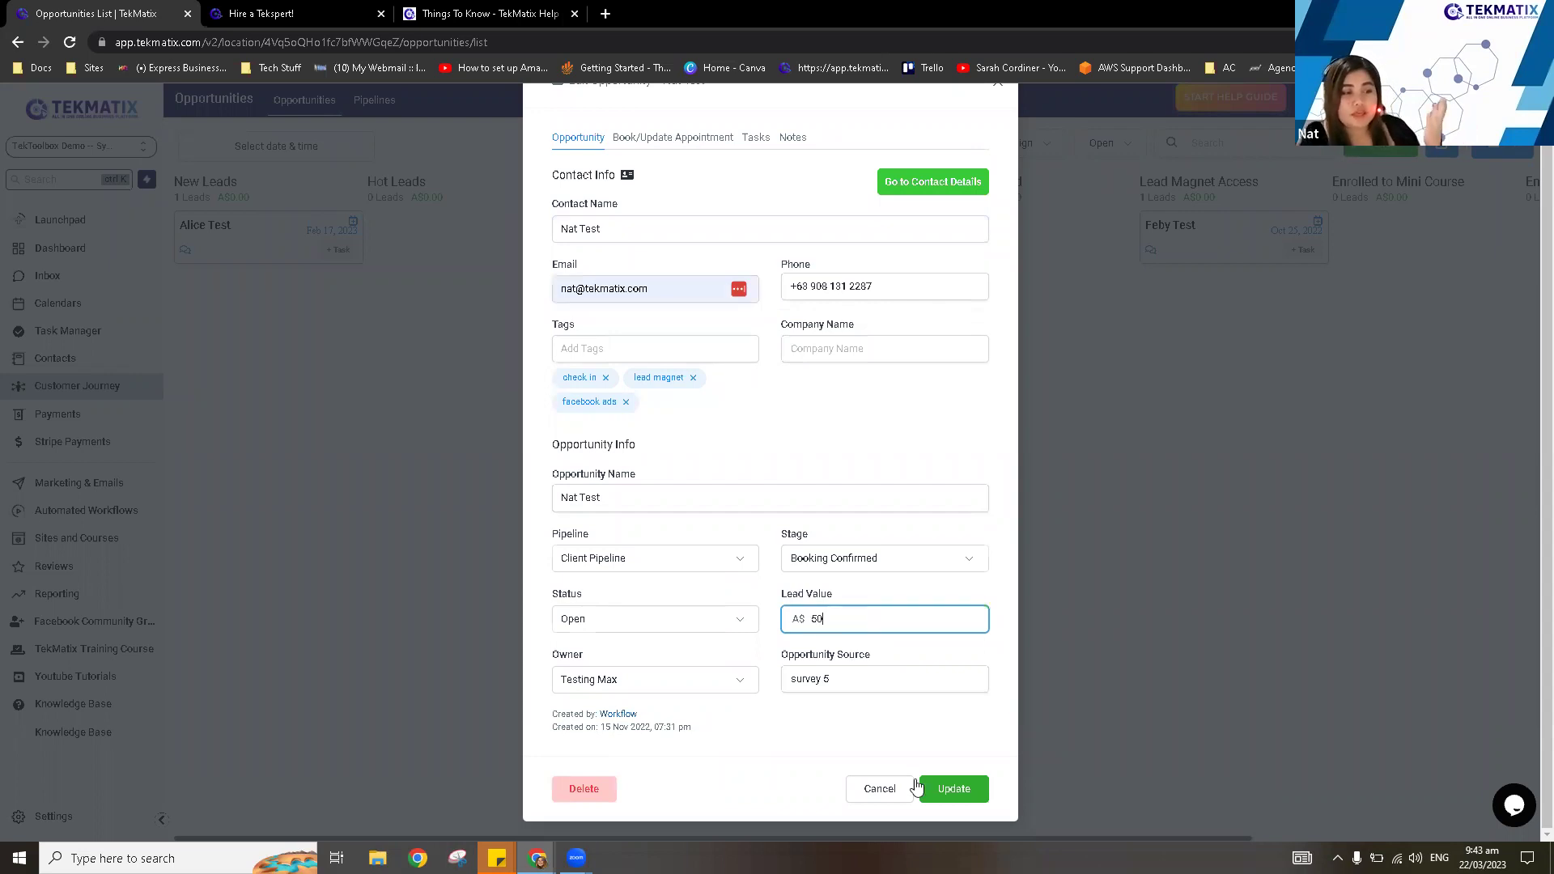
pyautogui.click(957, 790)
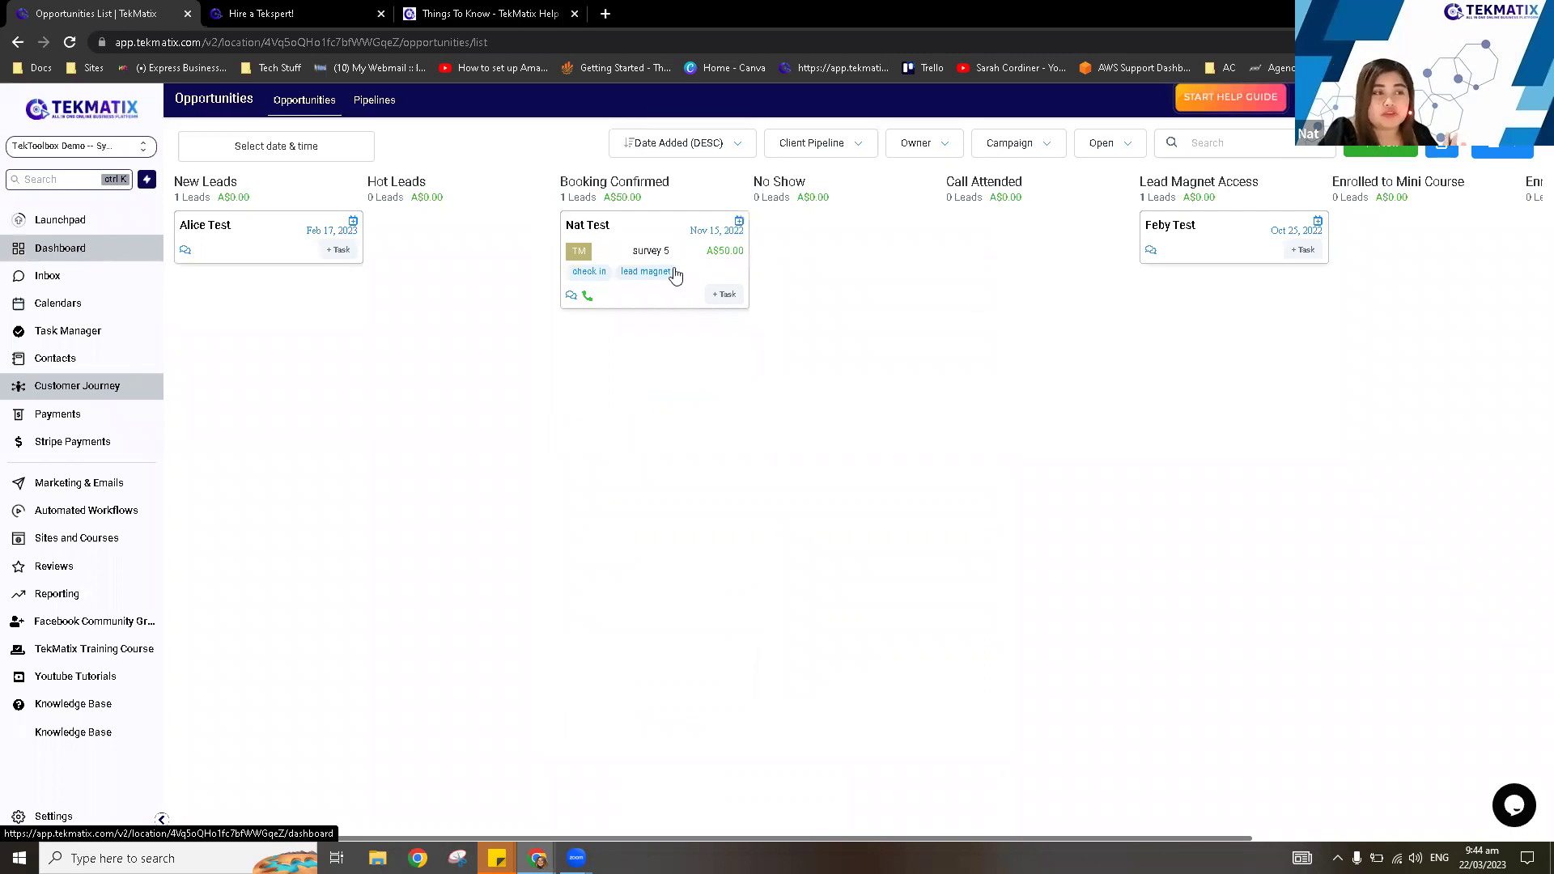
# Return to the Dashboard and review the updated Pipeline Value, including its Open amount, and the Funnel and Stages Distribution charts.
pyautogui.click(113, 256)
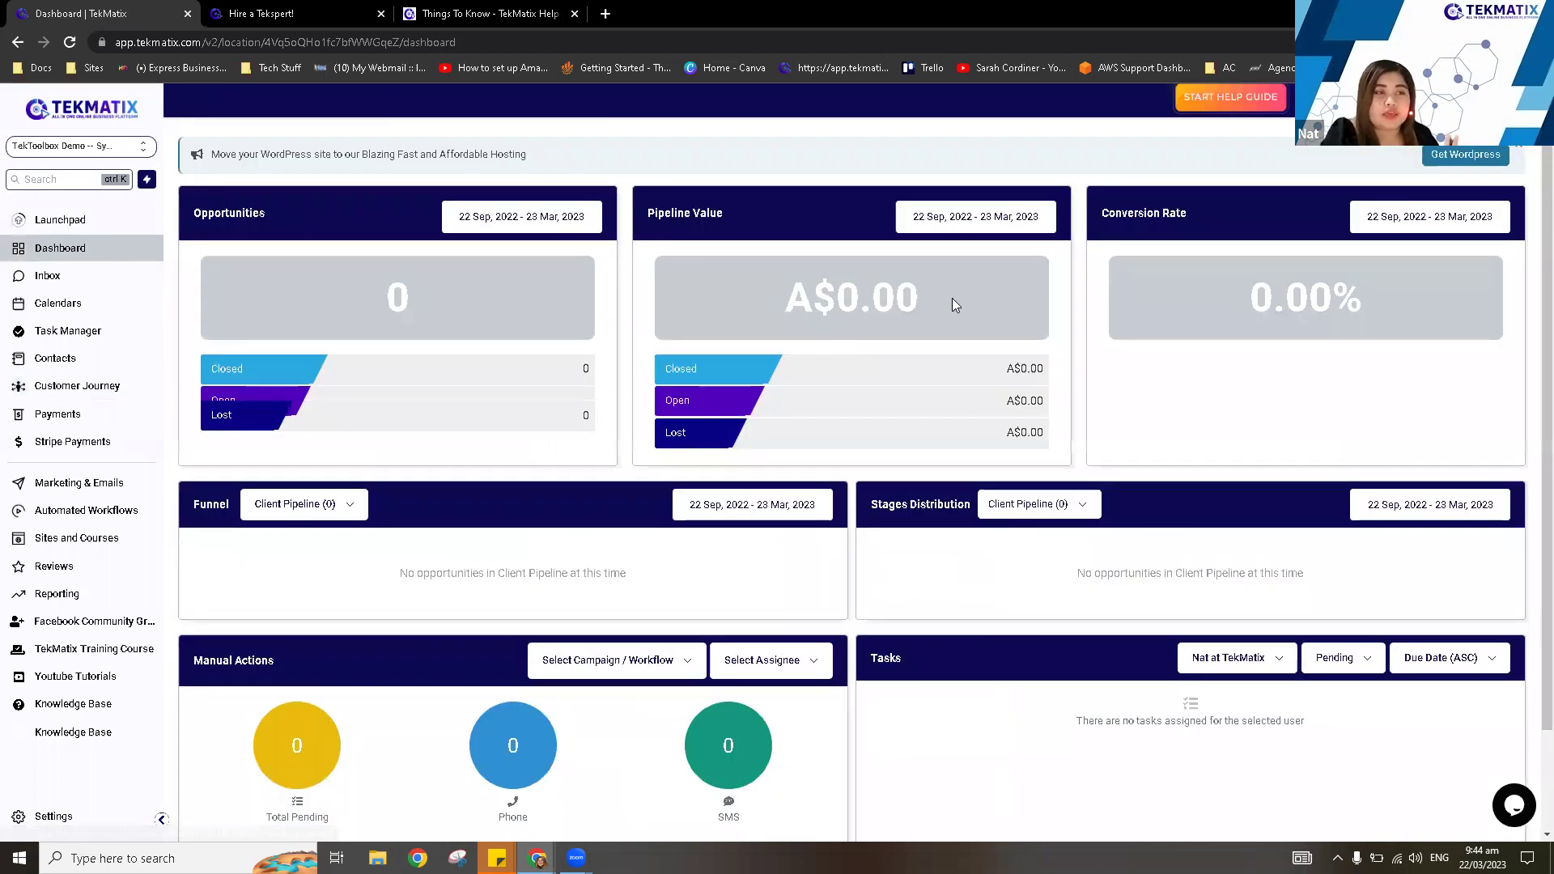
pyautogui.tripleClick(780, 298)
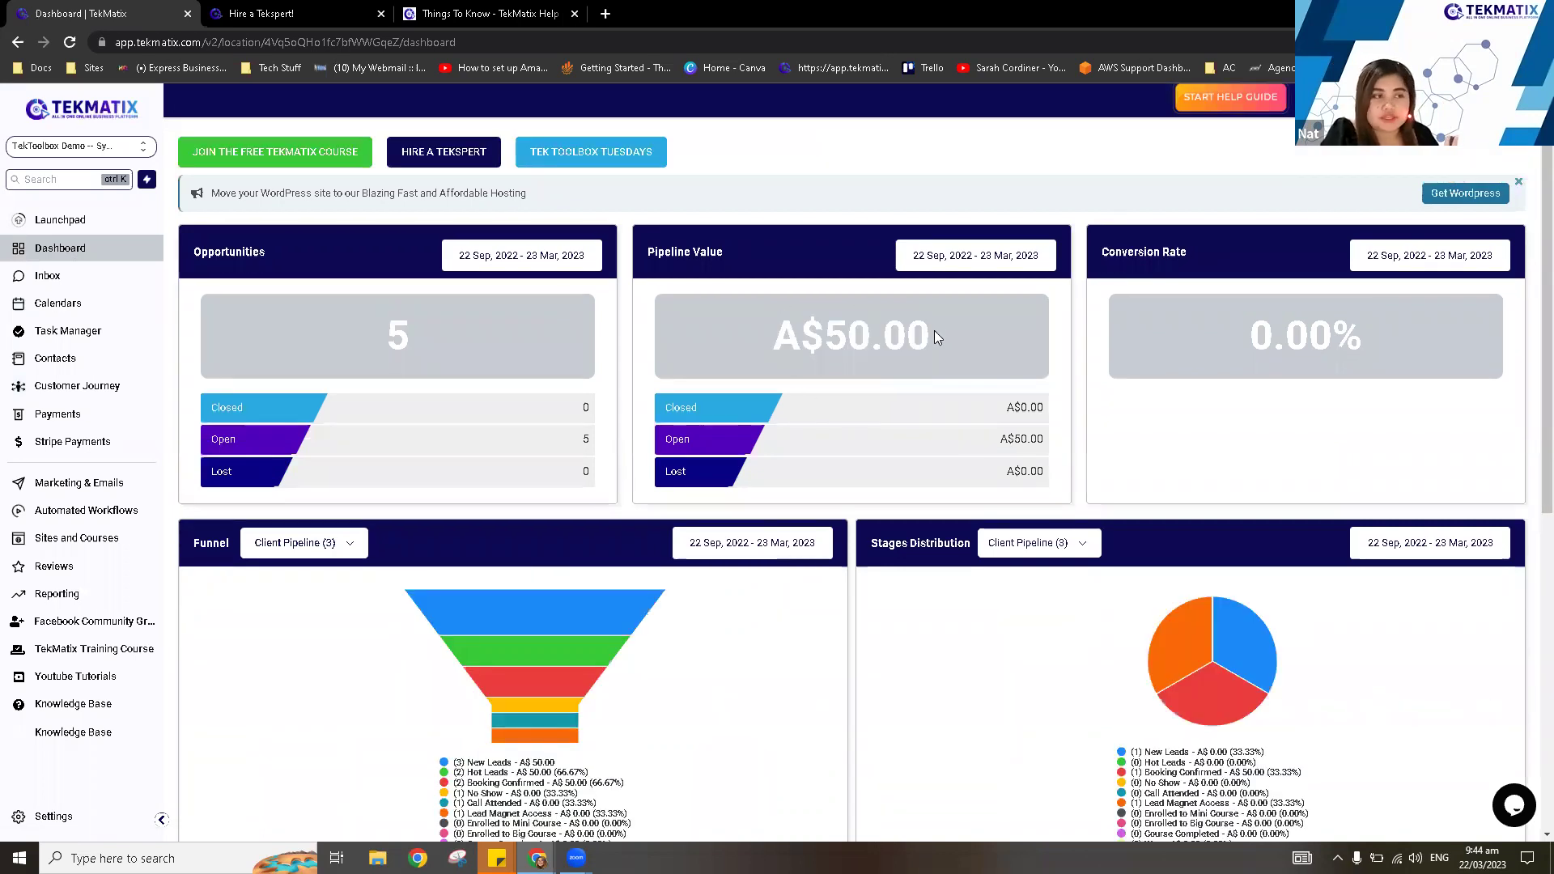
pyautogui.tripleClick(863, 354)
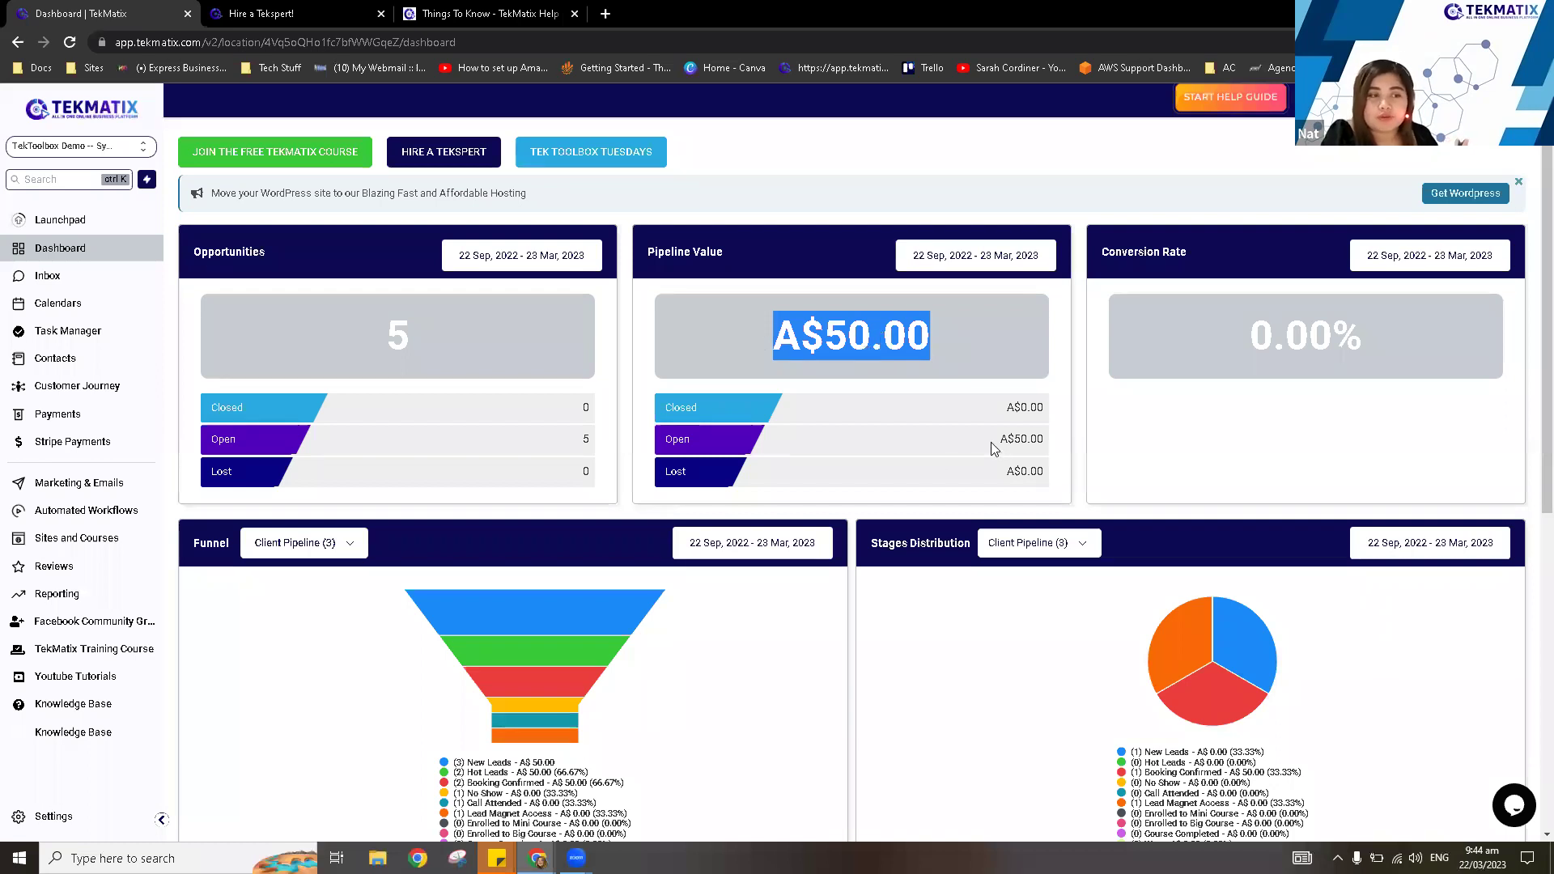
pyautogui.tripleClick(1056, 442)
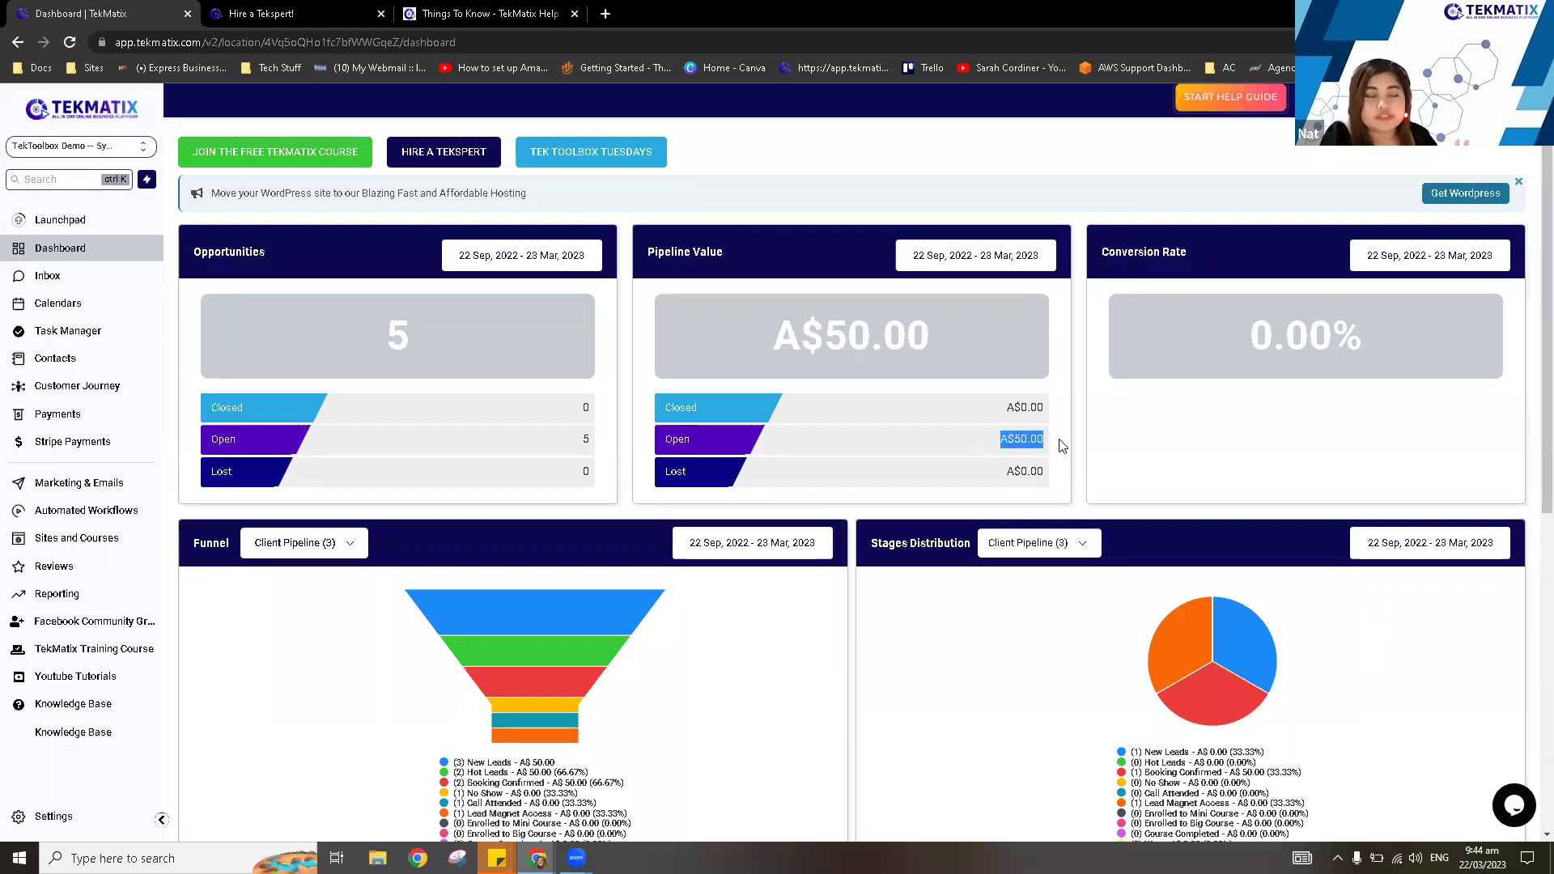
pyautogui.click(818, 428)
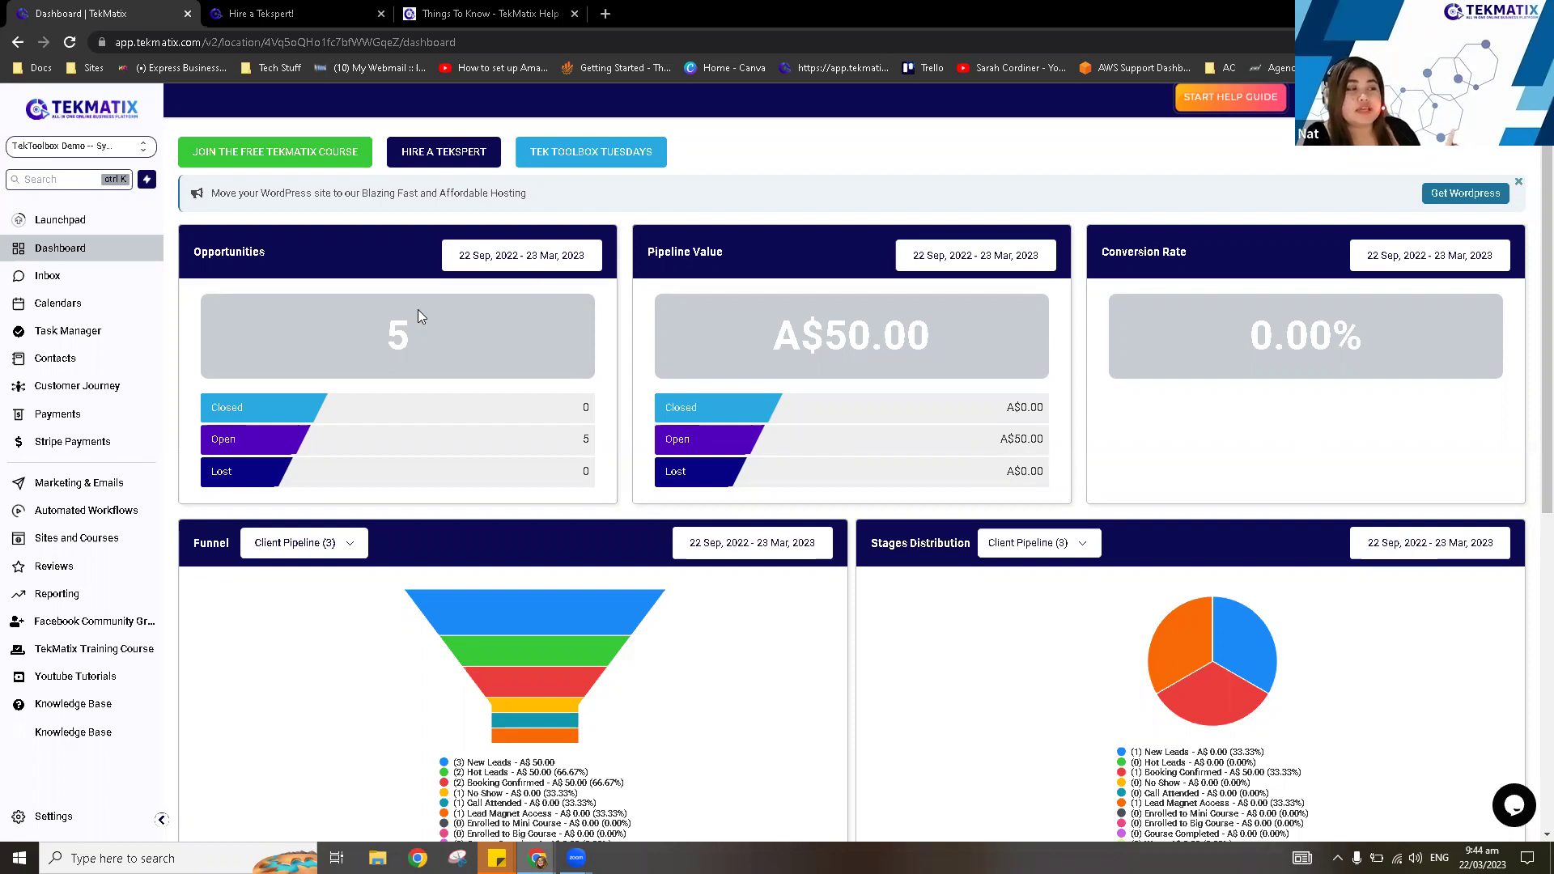
pyautogui.scroll(-1, 463, 445)
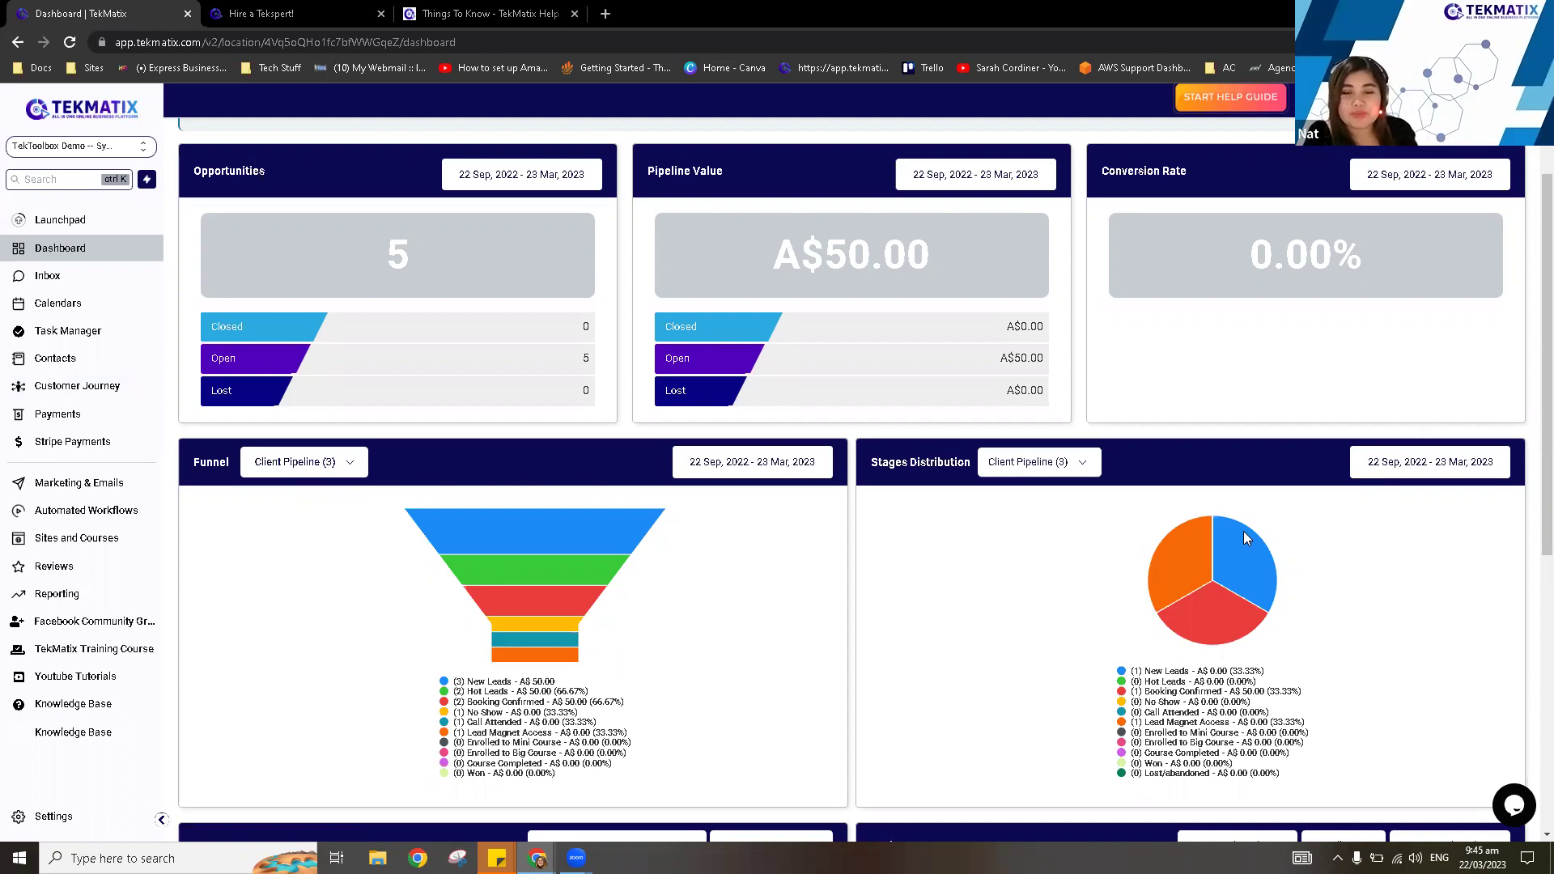
# Open the Inbox and browse its conversations through the Unread, Recents, Starred and All filters.
pyautogui.moveTo(1240, 541)
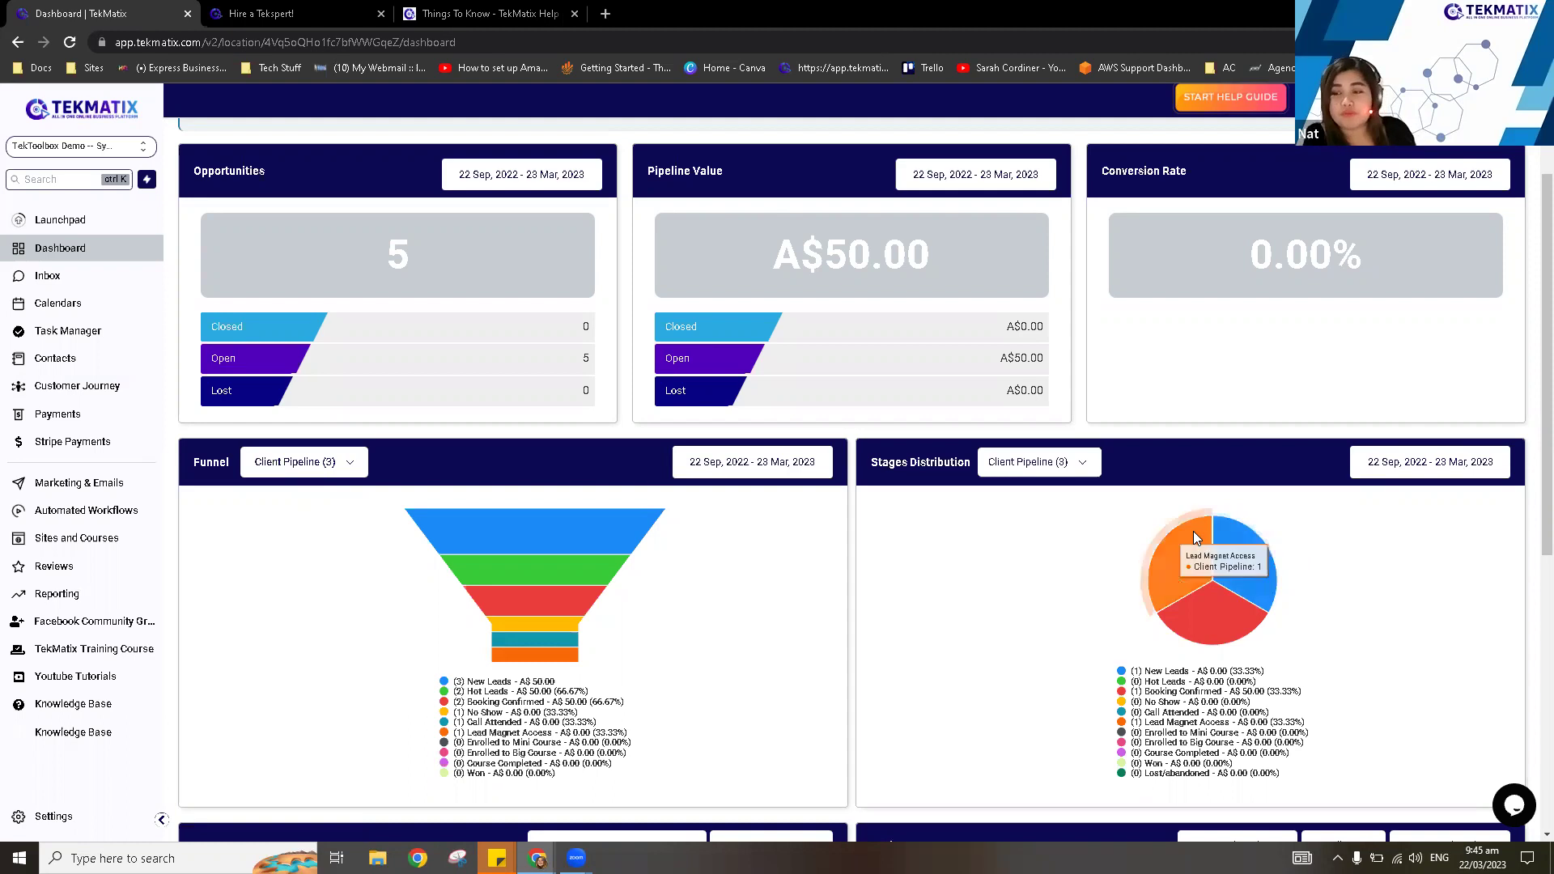
pyautogui.click(72, 285)
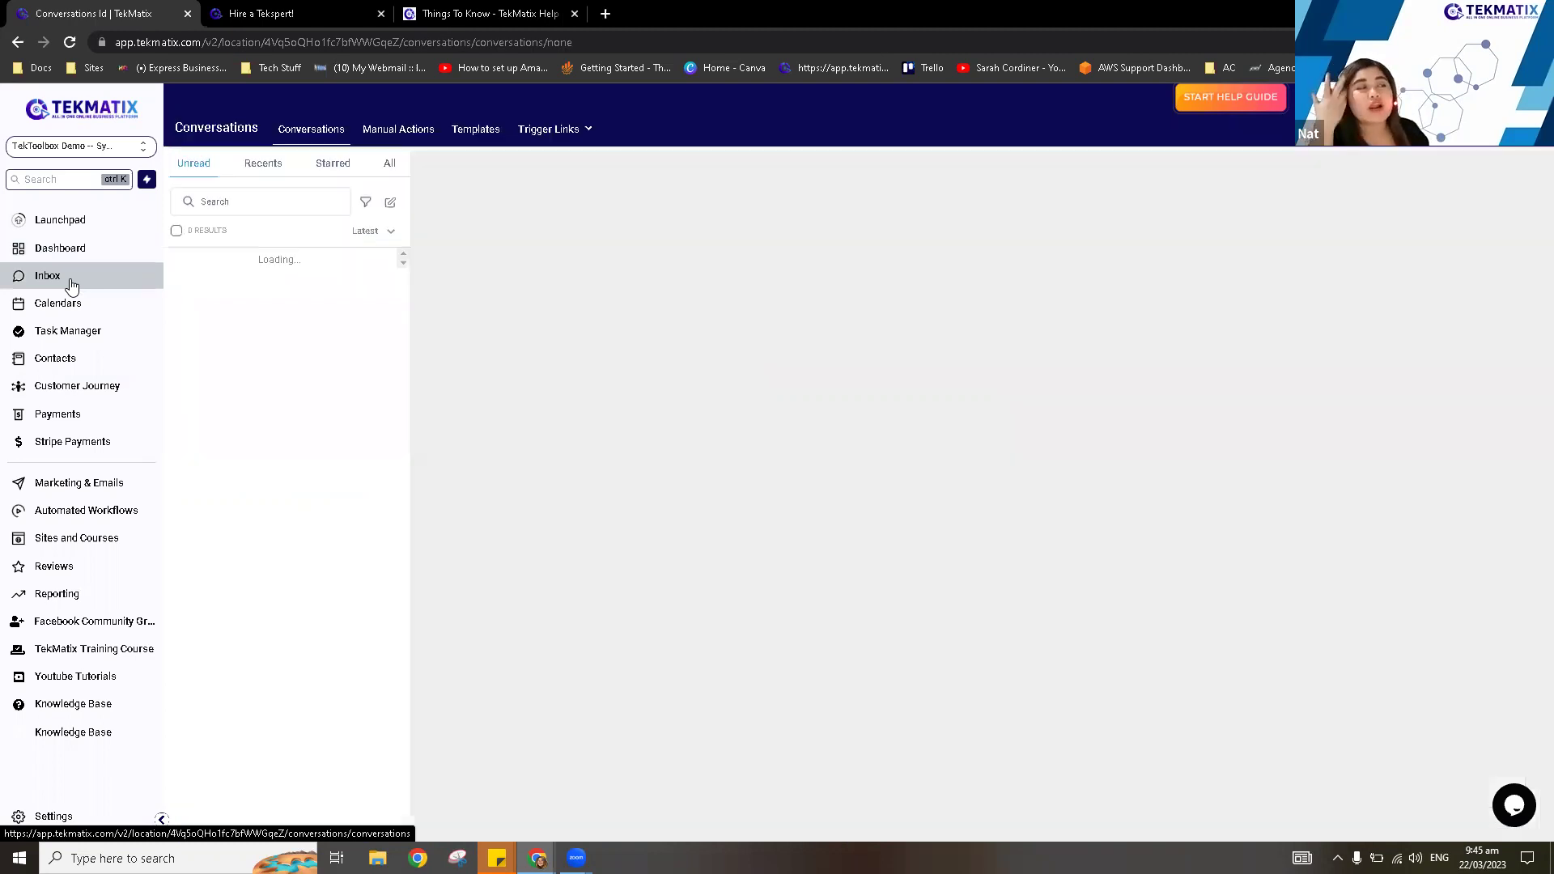
pyautogui.click(389, 166)
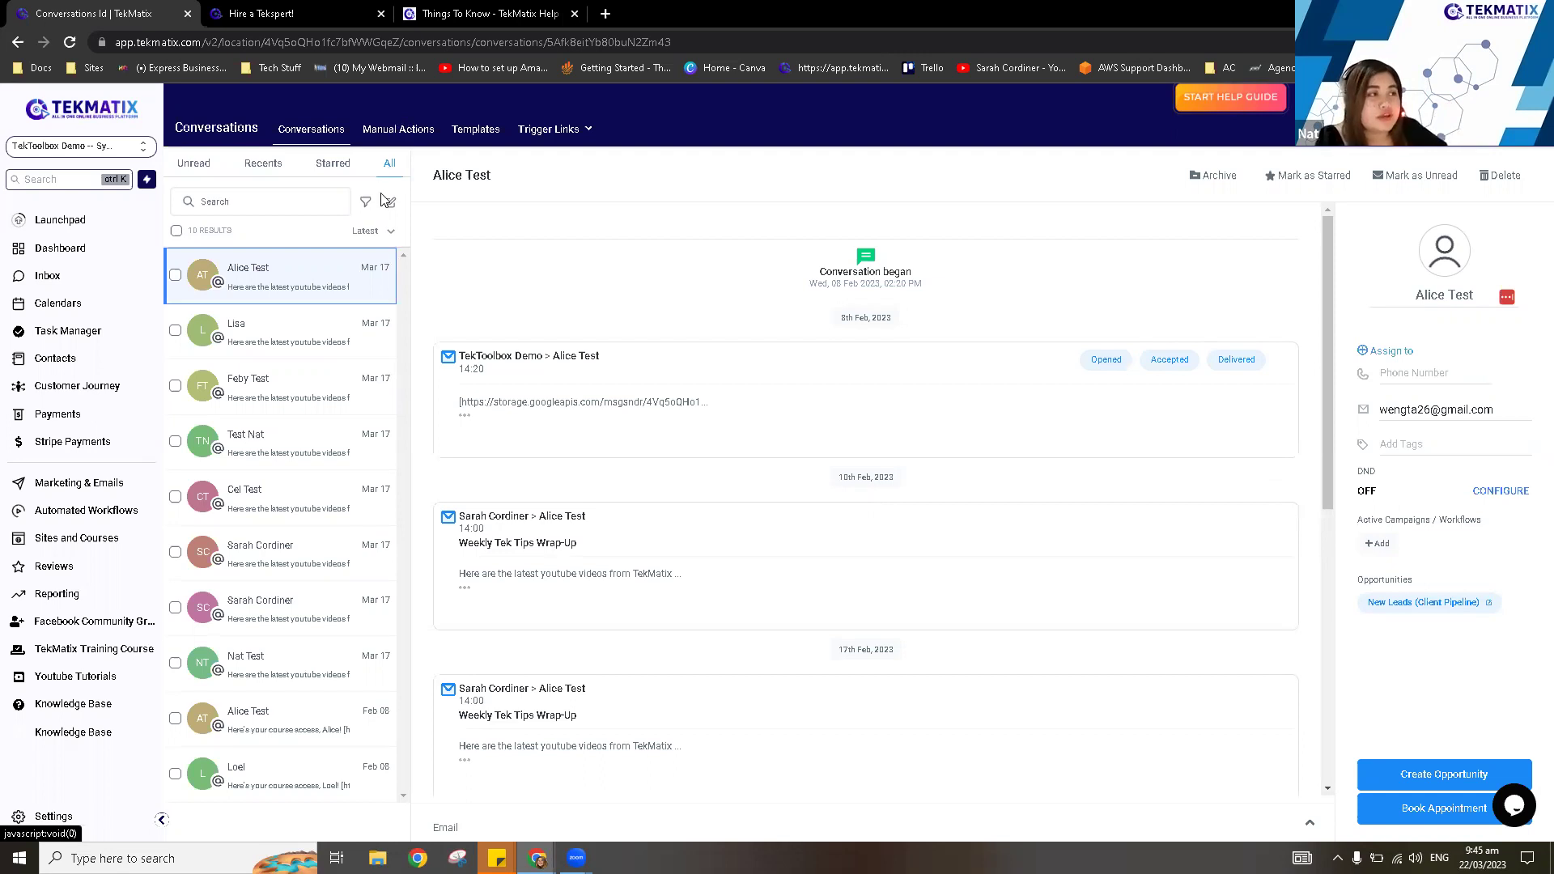
pyautogui.click(197, 168)
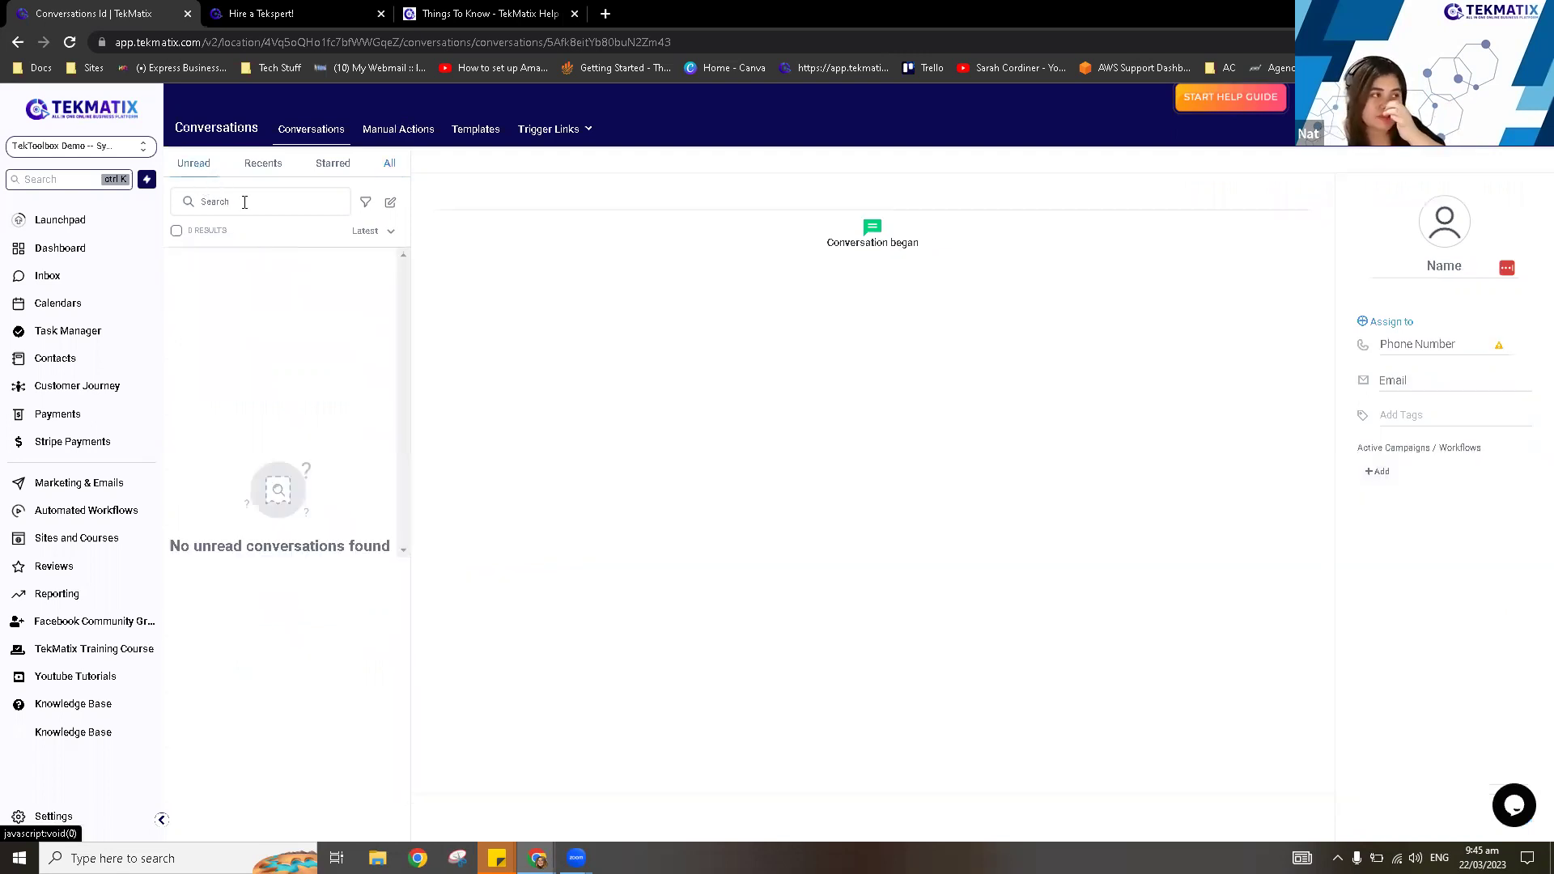
pyautogui.click(262, 171)
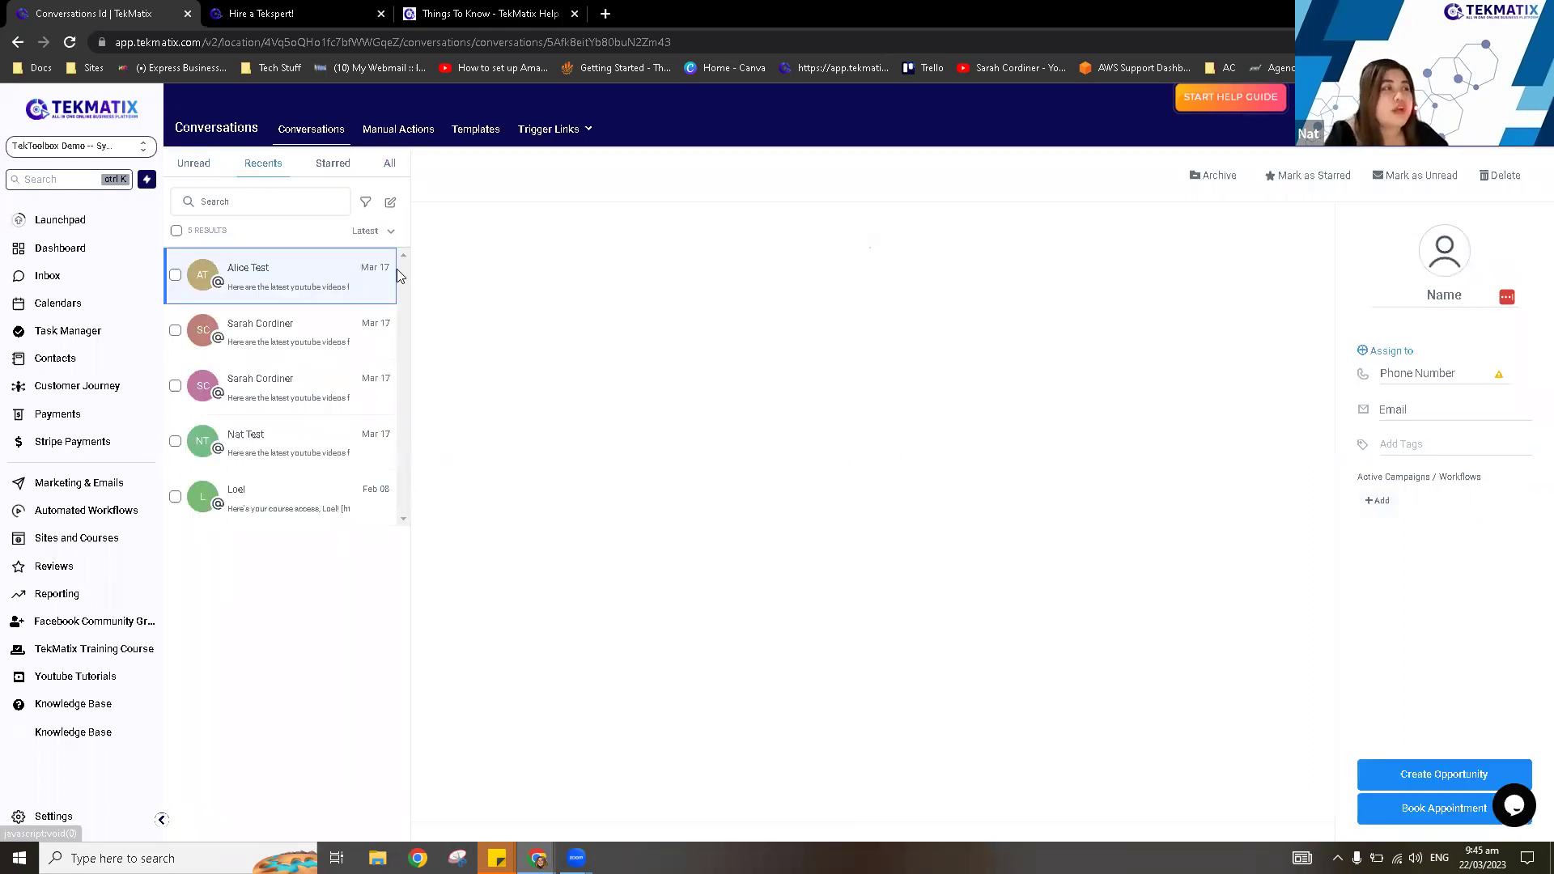
pyautogui.click(325, 171)
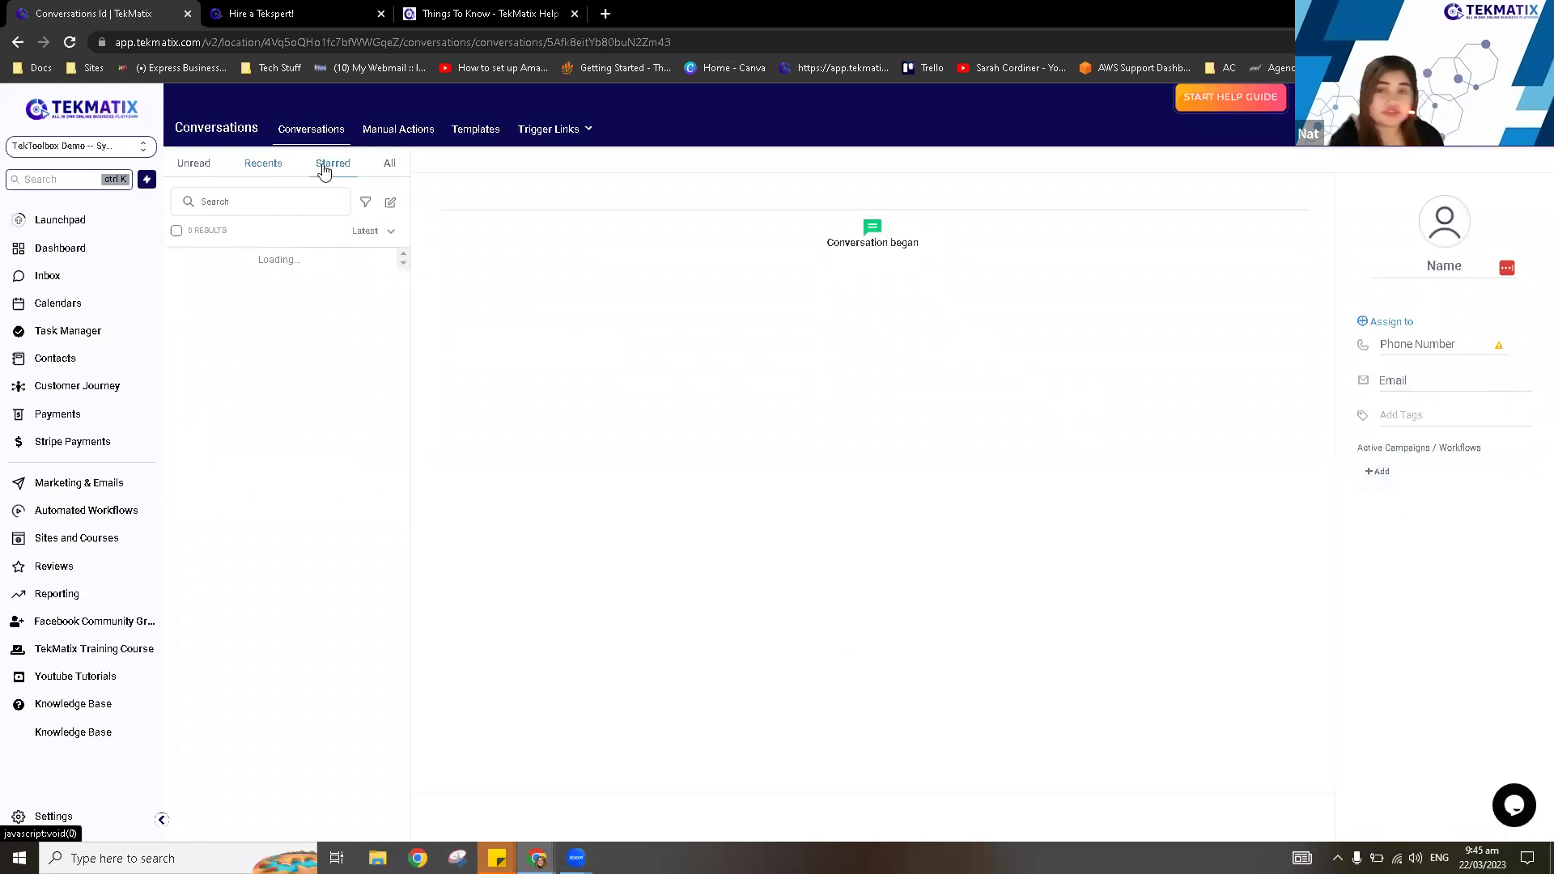
pyautogui.click(390, 167)
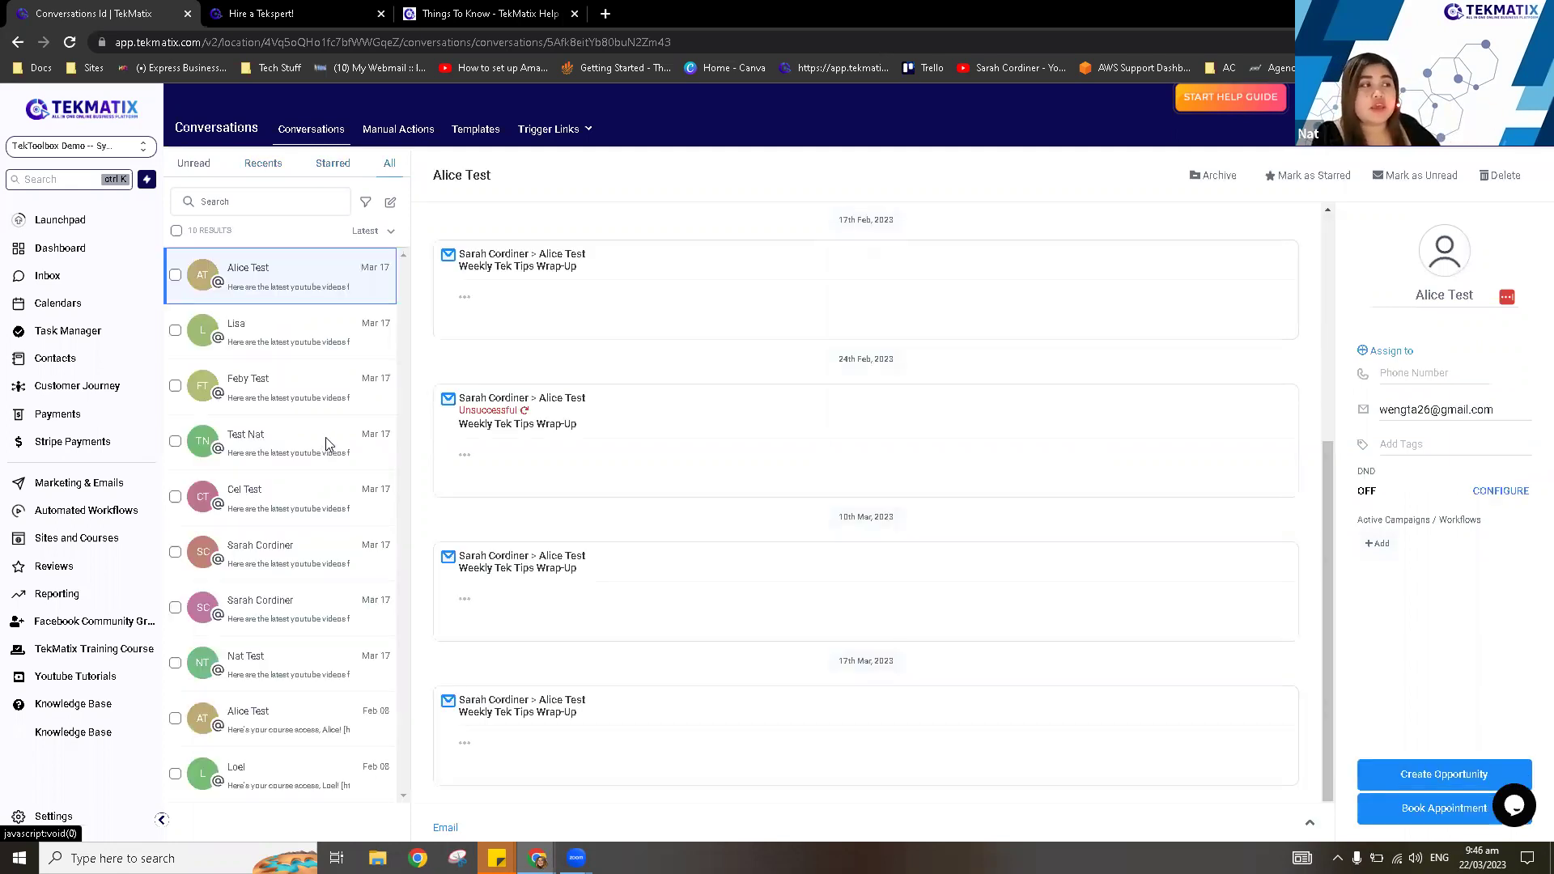
# View the Manual Actions page of Conversations and check its pending tasks.
pyautogui.click(400, 141)
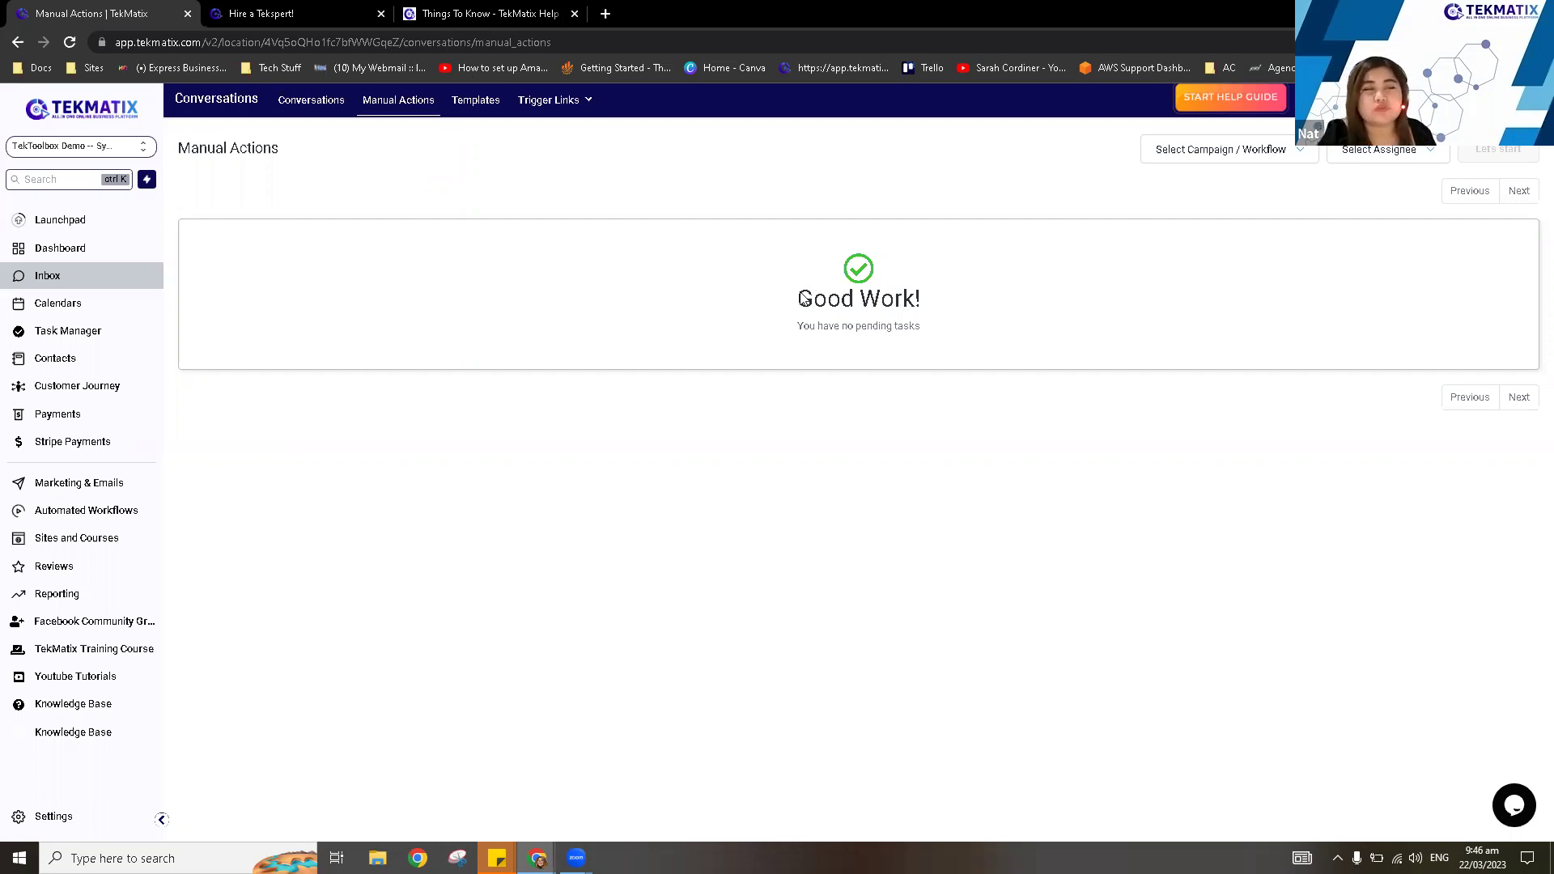
pyautogui.tripleClick(962, 338)
pyautogui.click(1012, 360)
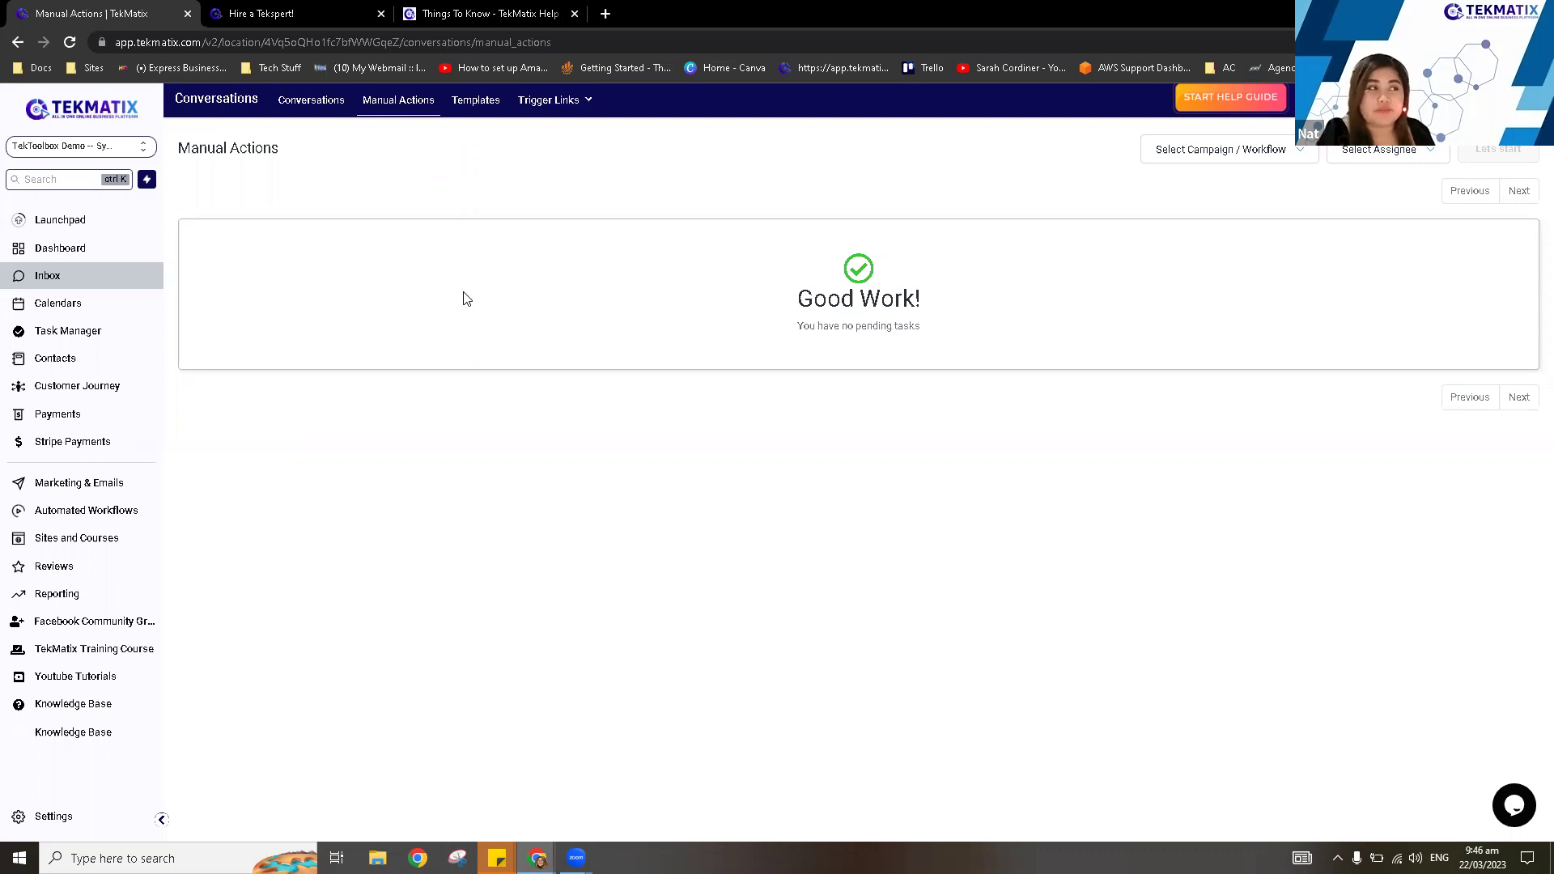
# Open the message templates list, preview the Schedule template and show the template types available to add.
pyautogui.click(488, 100)
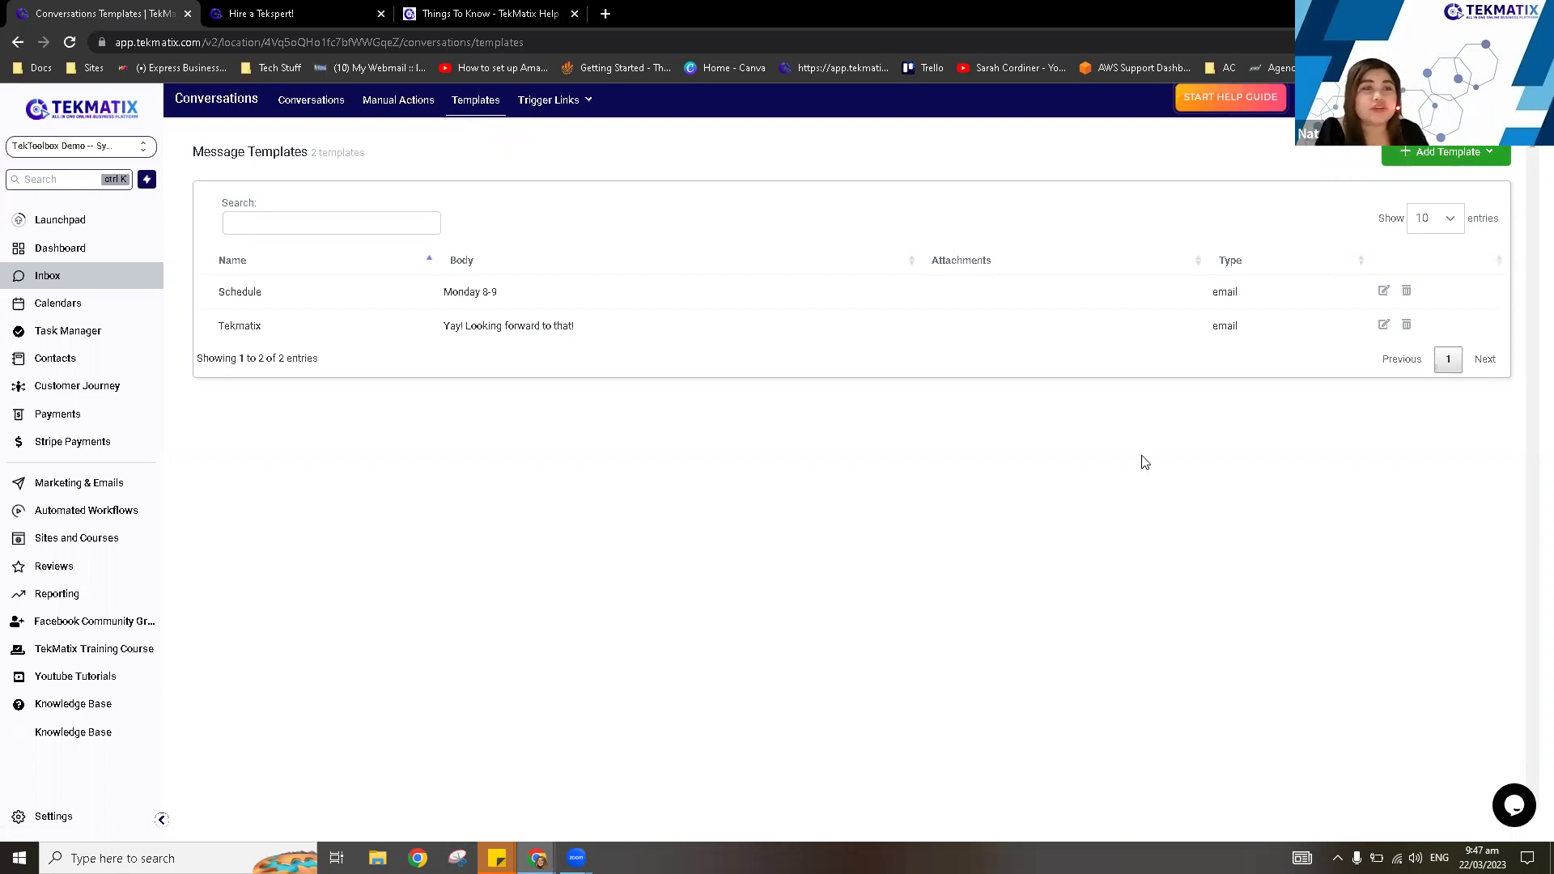
pyautogui.doubleClick(228, 296)
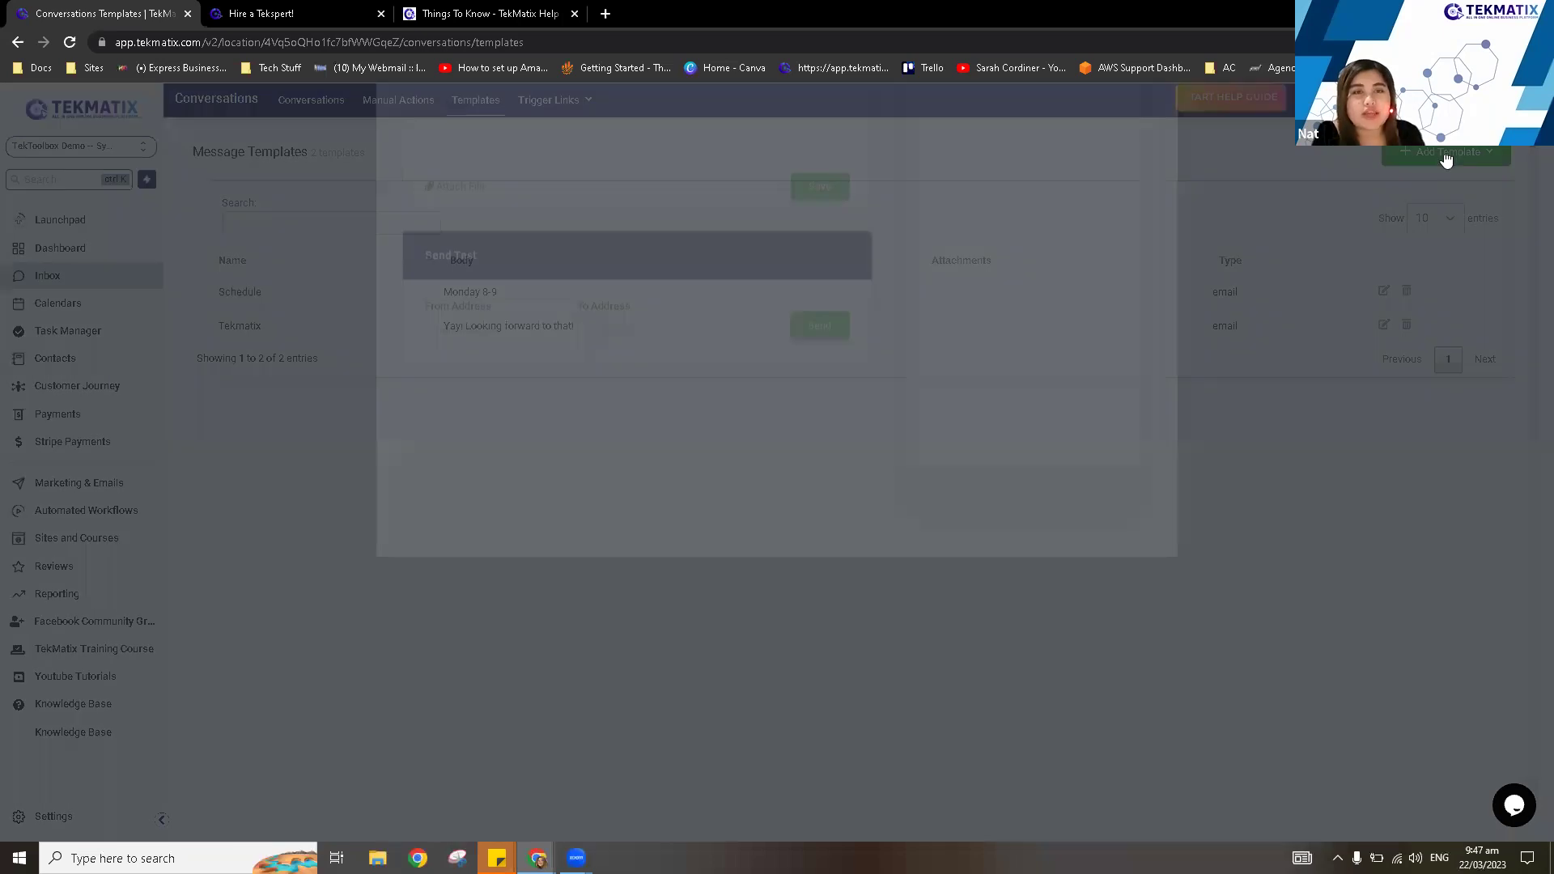
pyautogui.click(1445, 160)
pyautogui.click(1456, 155)
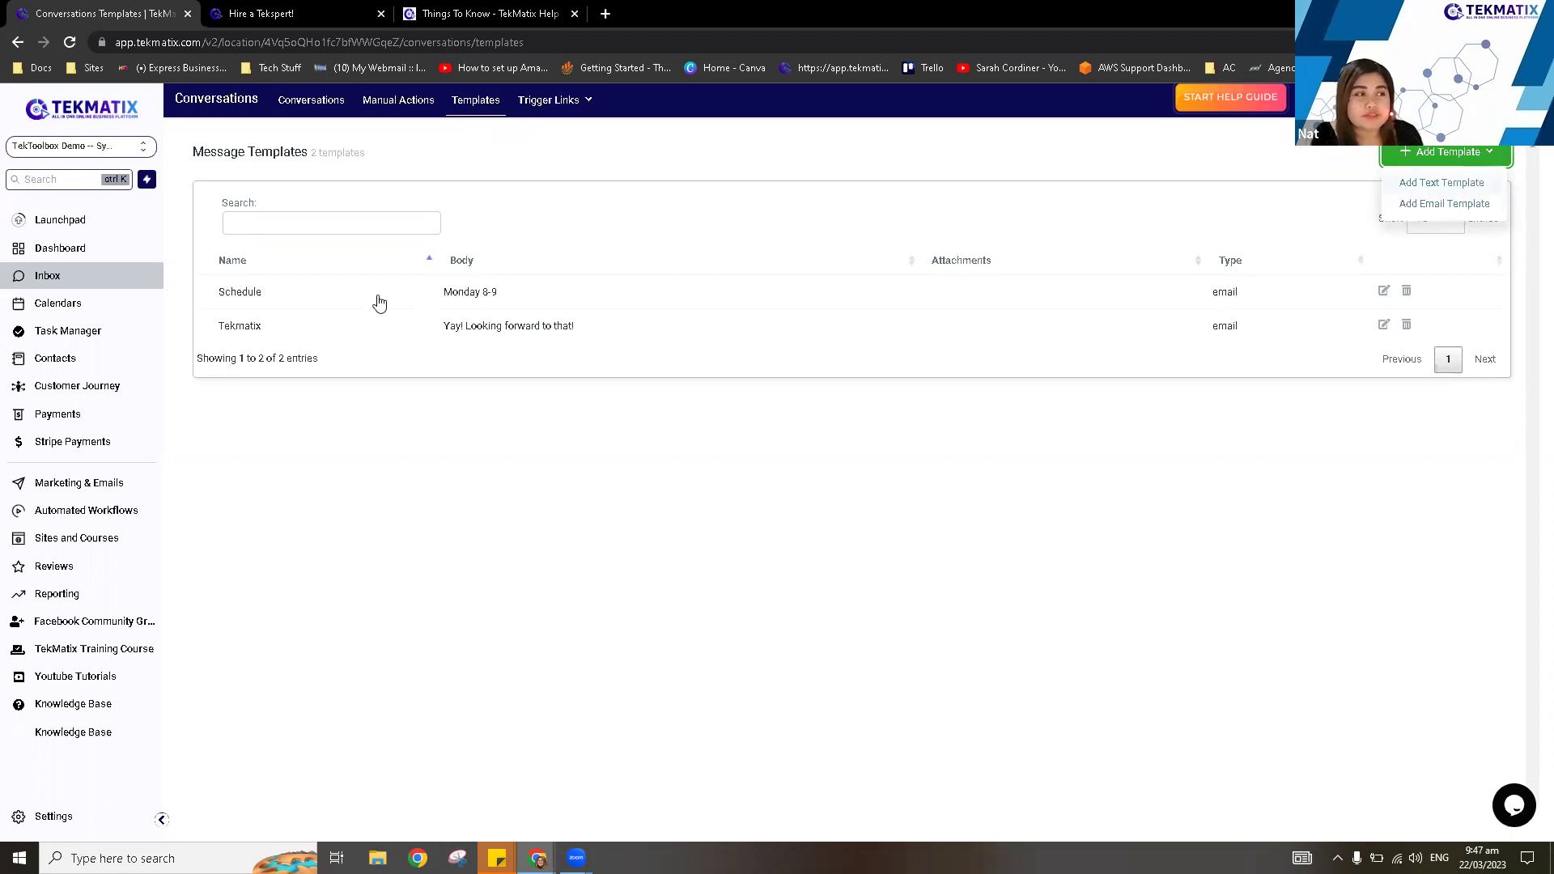
pyautogui.moveTo(565, 316); pyautogui.dragTo(634, 348)
pyautogui.click(1422, 187)
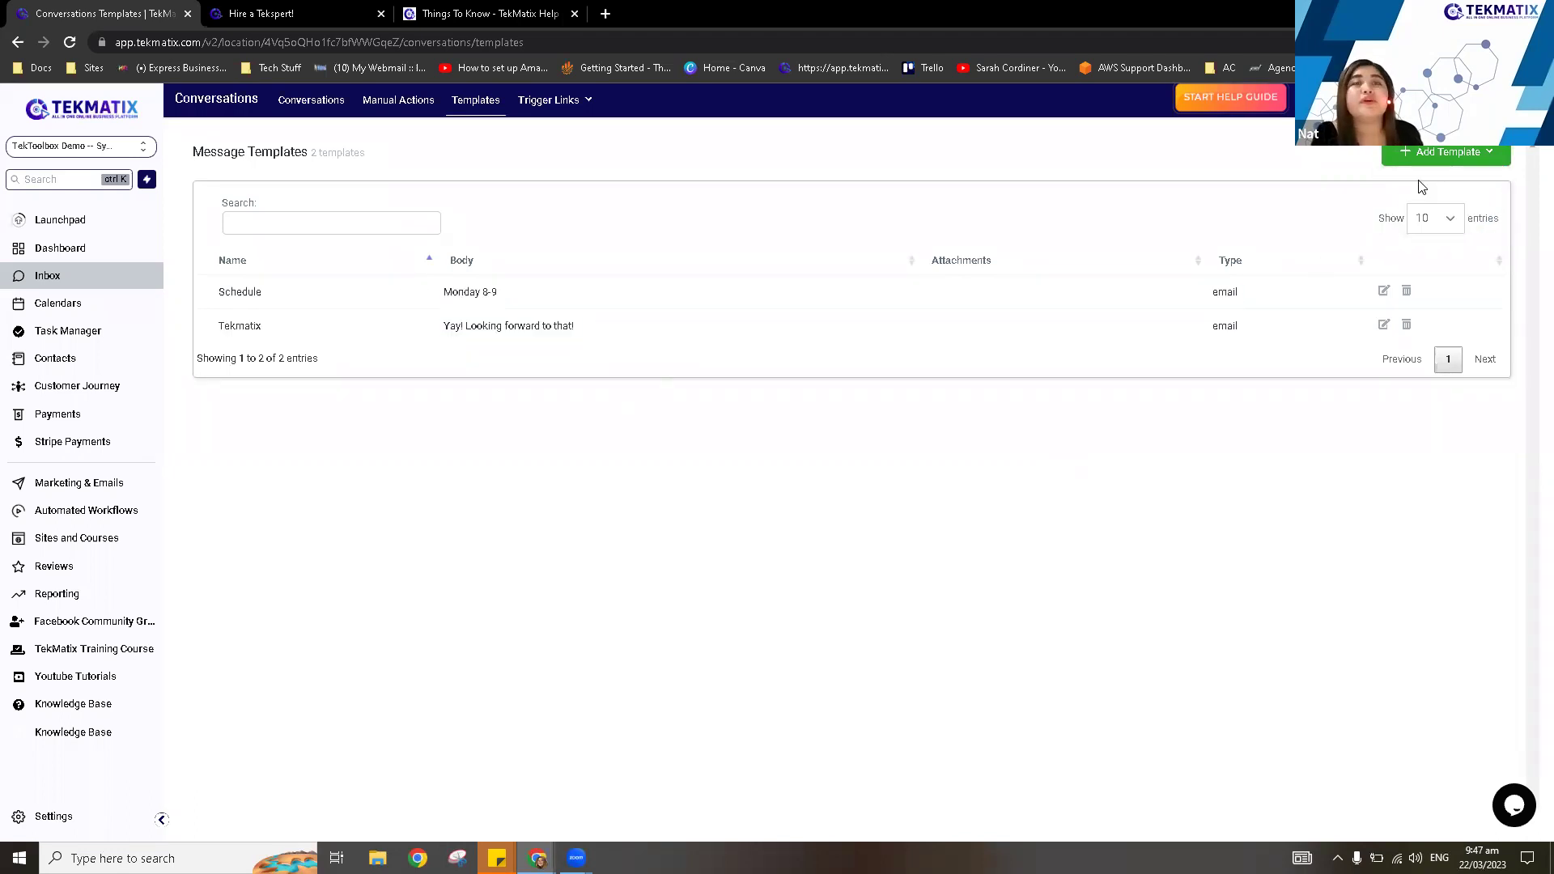
pyautogui.click(1449, 154)
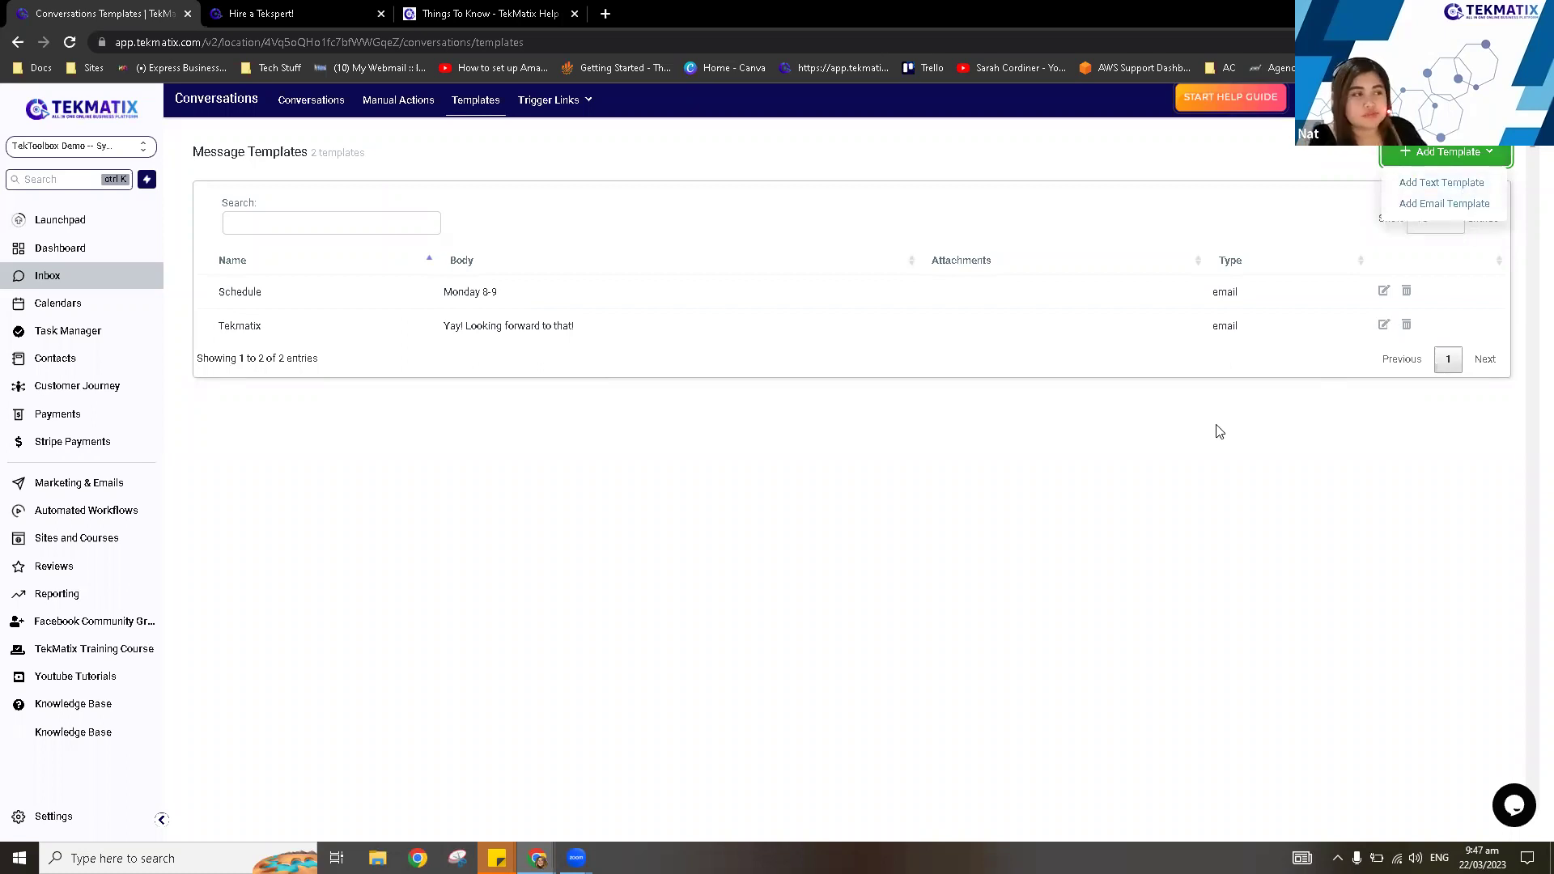
# Open the Schedule template's edit form, look over its fields and close it without changes.
pyautogui.click(1393, 317)
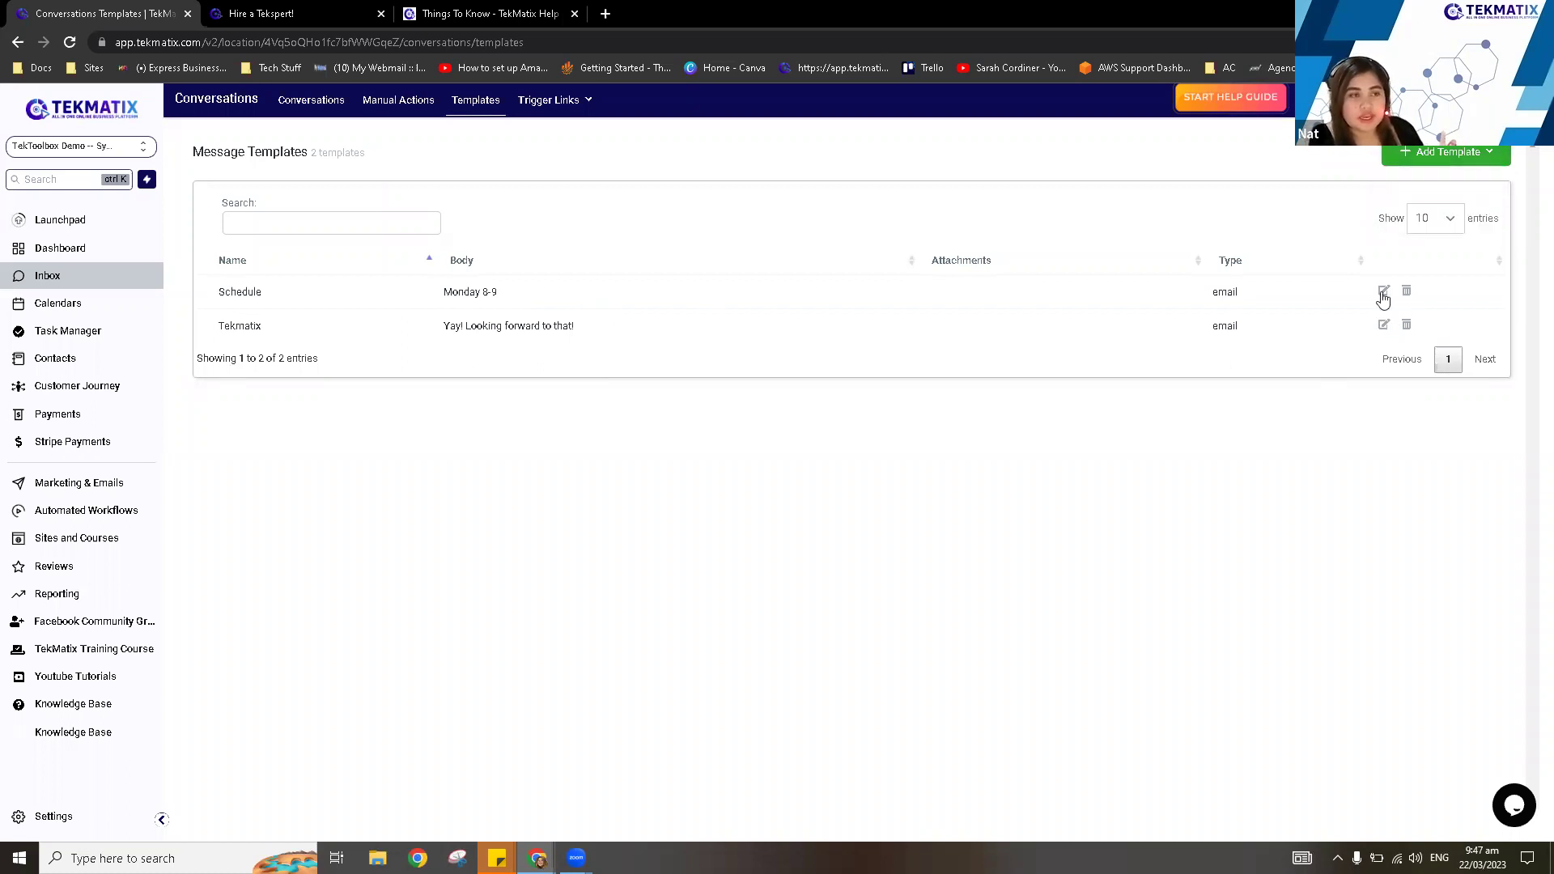
pyautogui.click(1382, 293)
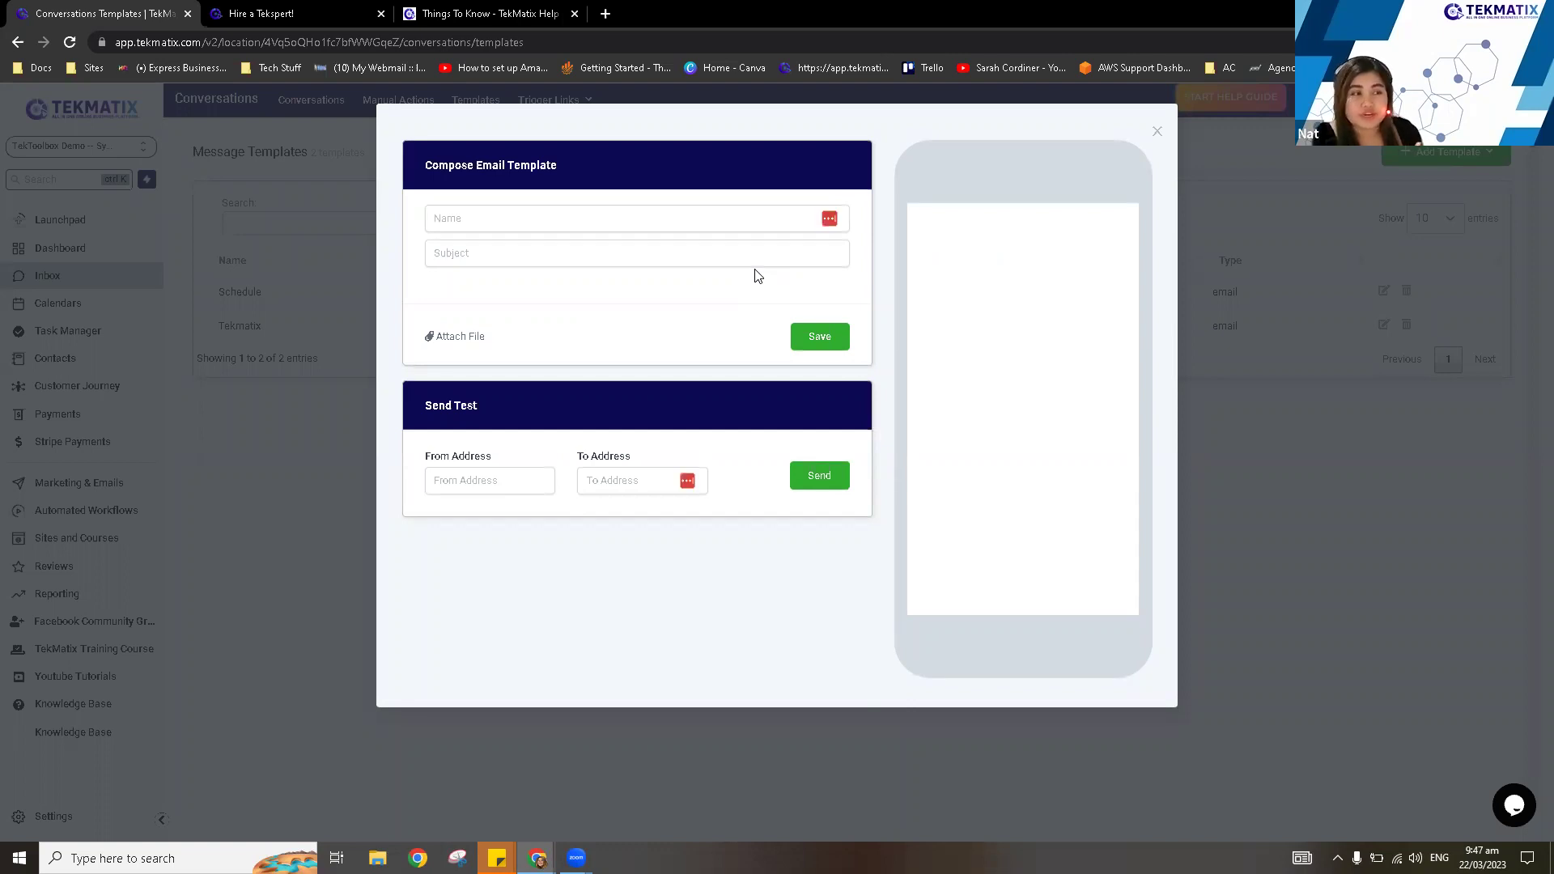
pyautogui.click(1159, 134)
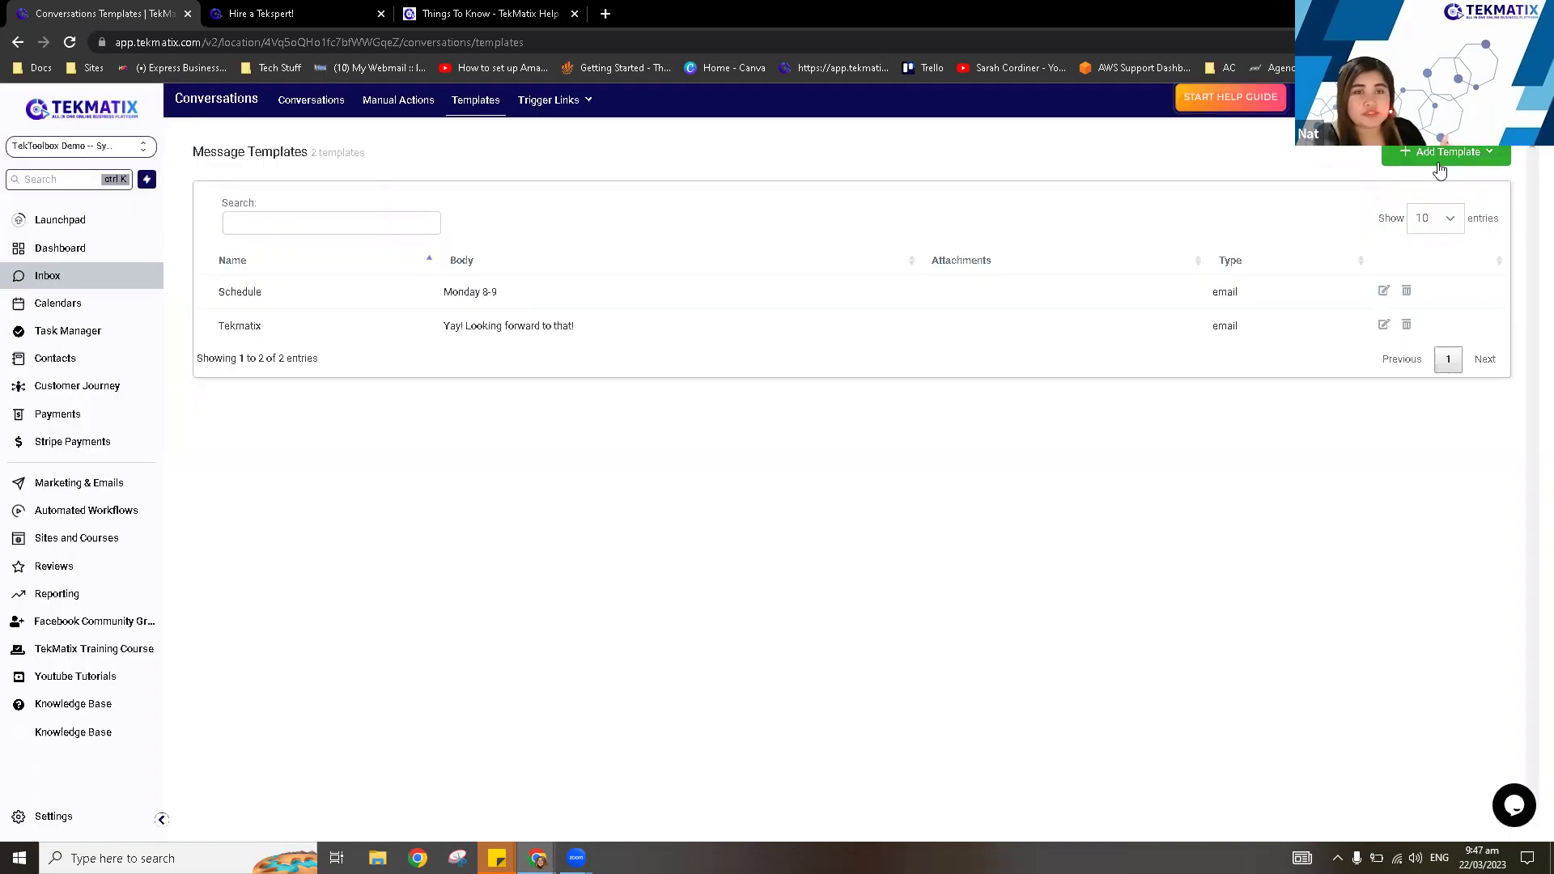
# Start a new email template and try to enter the name TekToolbox Template and the subject Join us.
pyautogui.click(1448, 152)
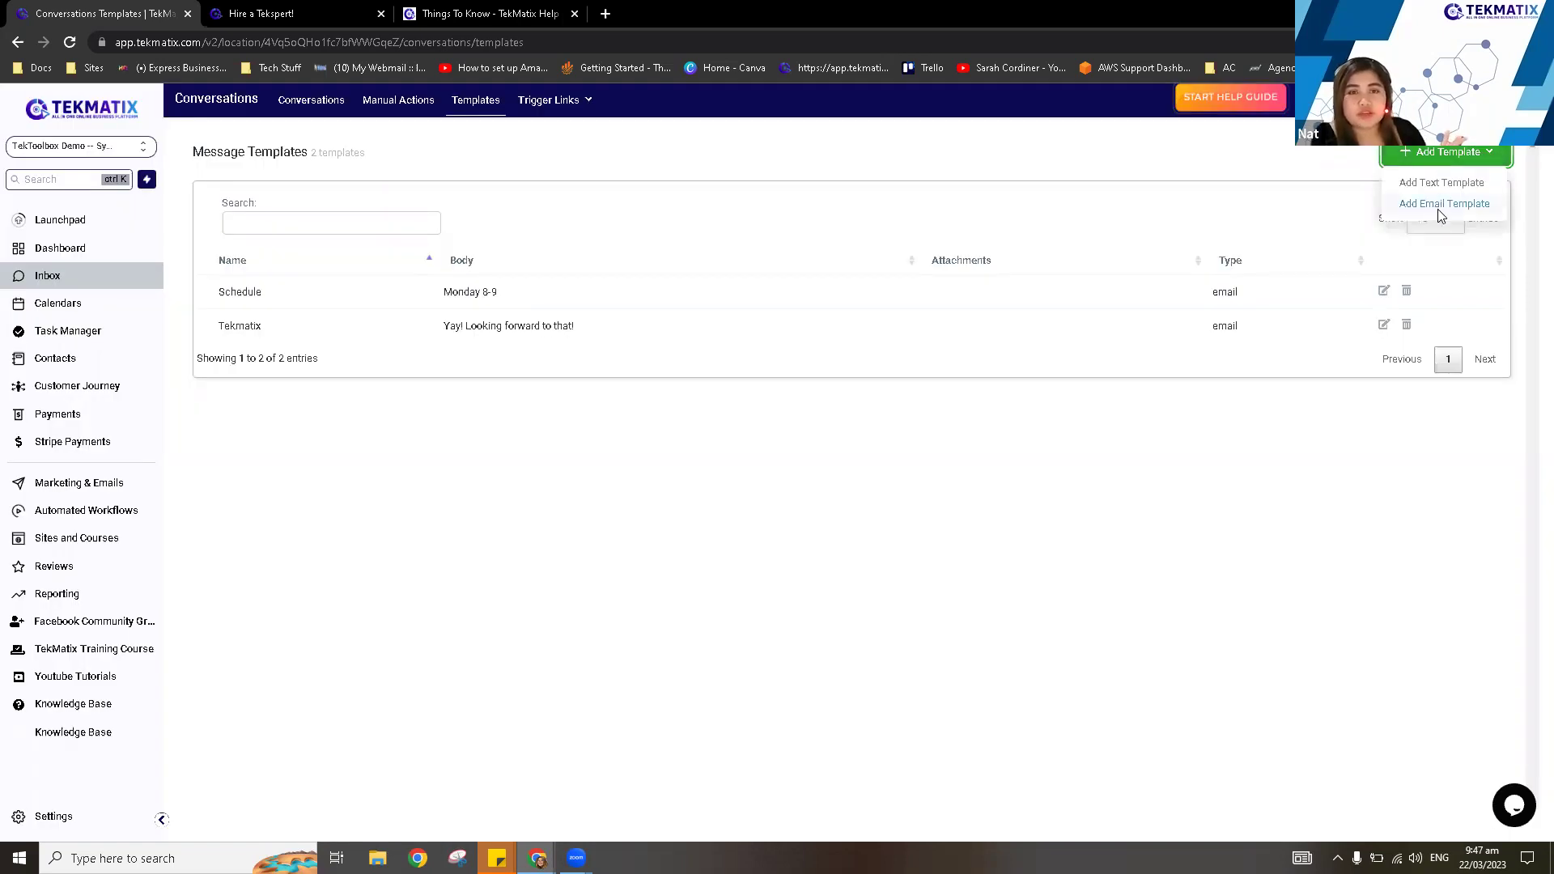
pyautogui.click(1439, 208)
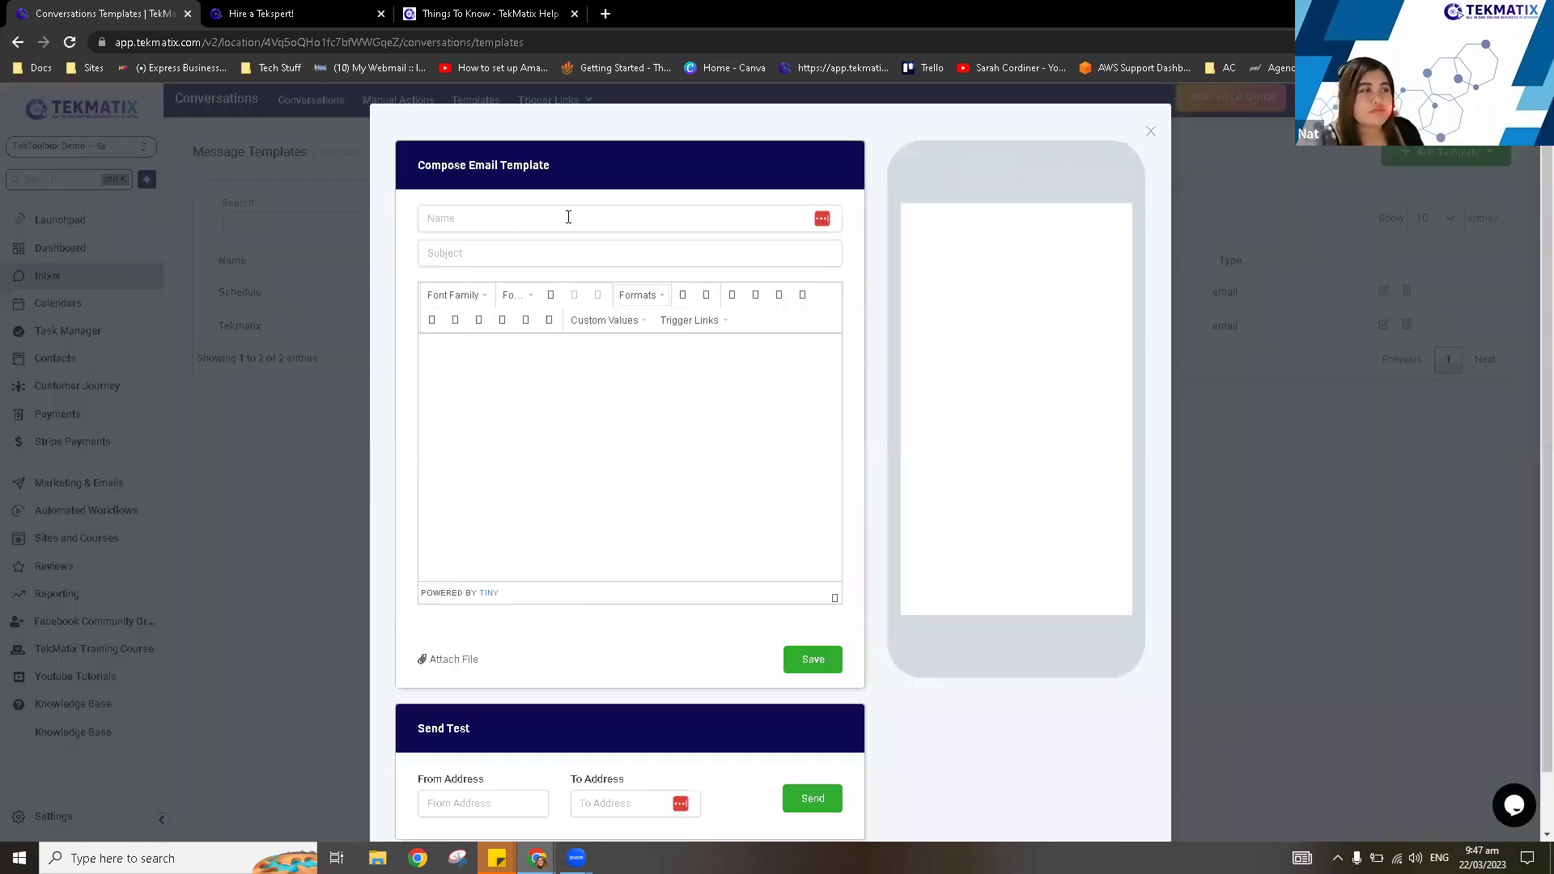
pyautogui.click(567, 221)
pyautogui.write('Tek')
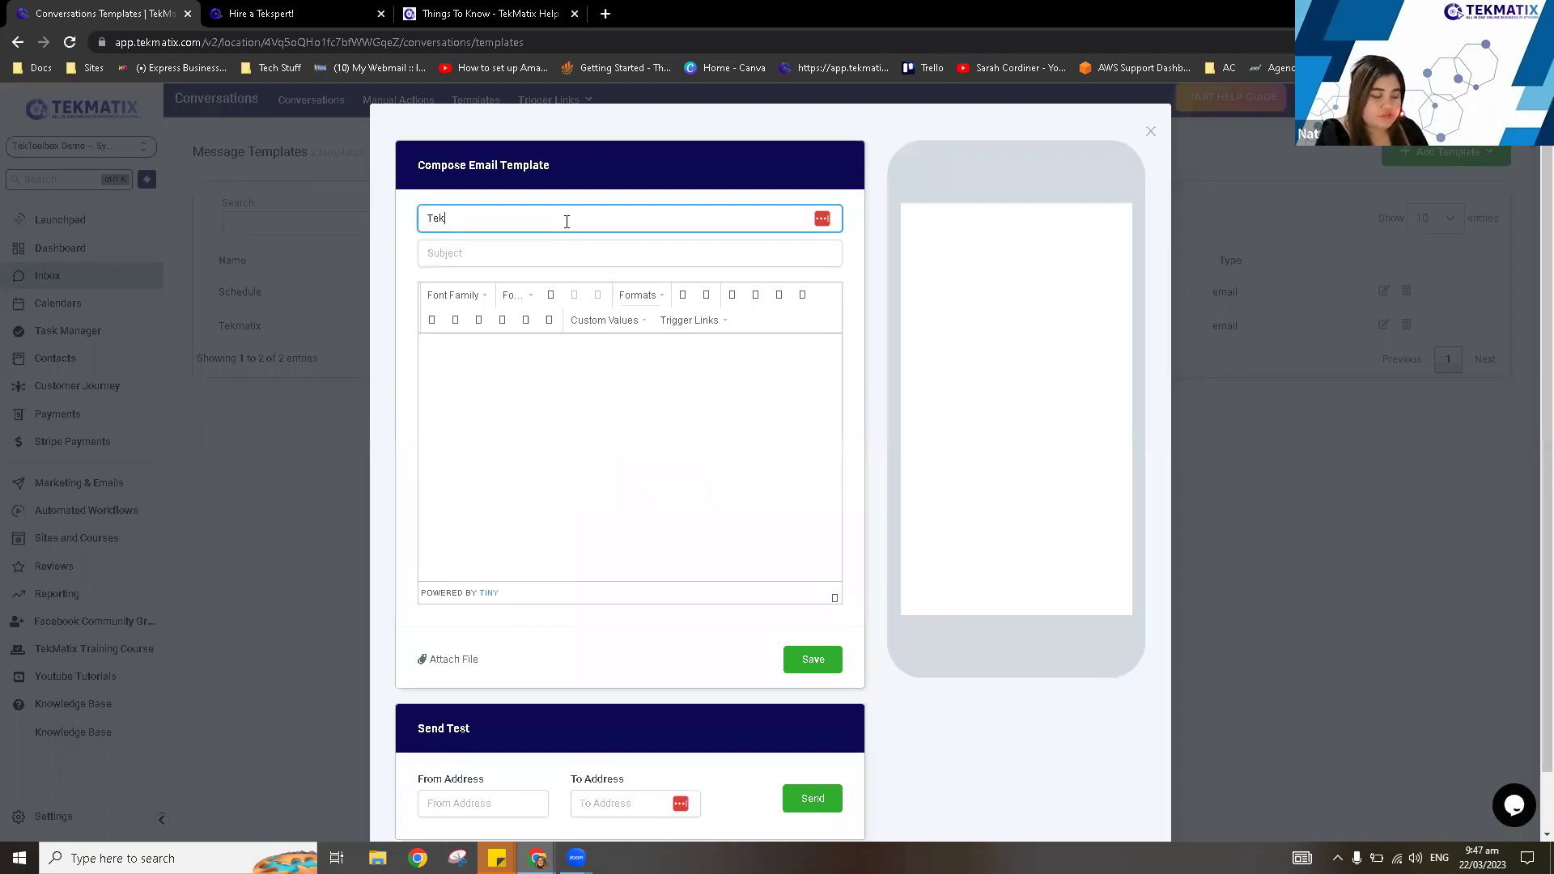
pyautogui.write('Toolbox Template')
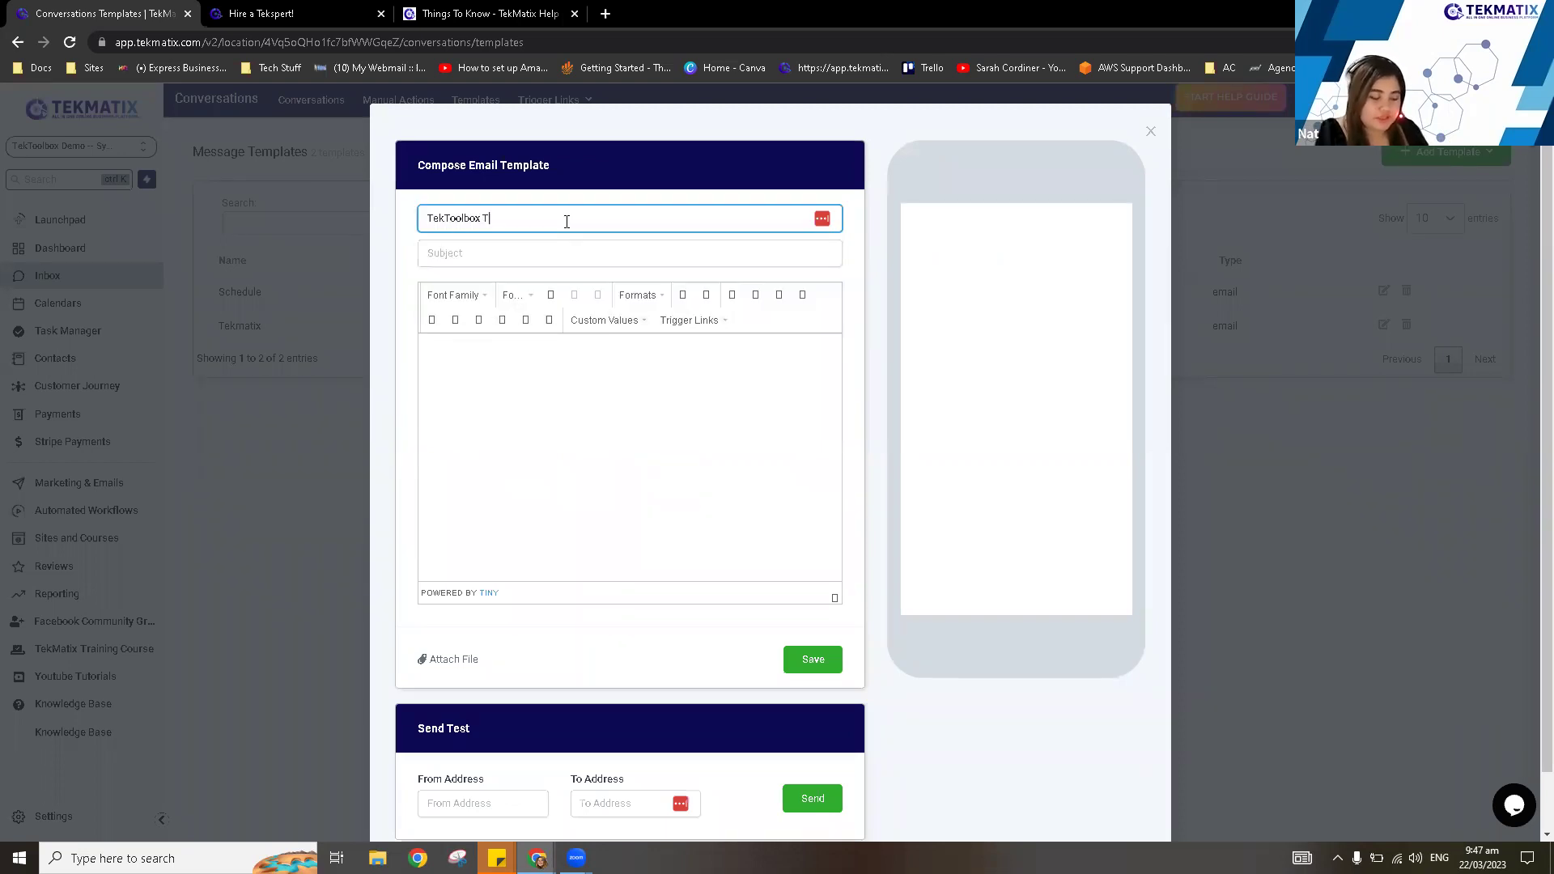
pyautogui.click(508, 261)
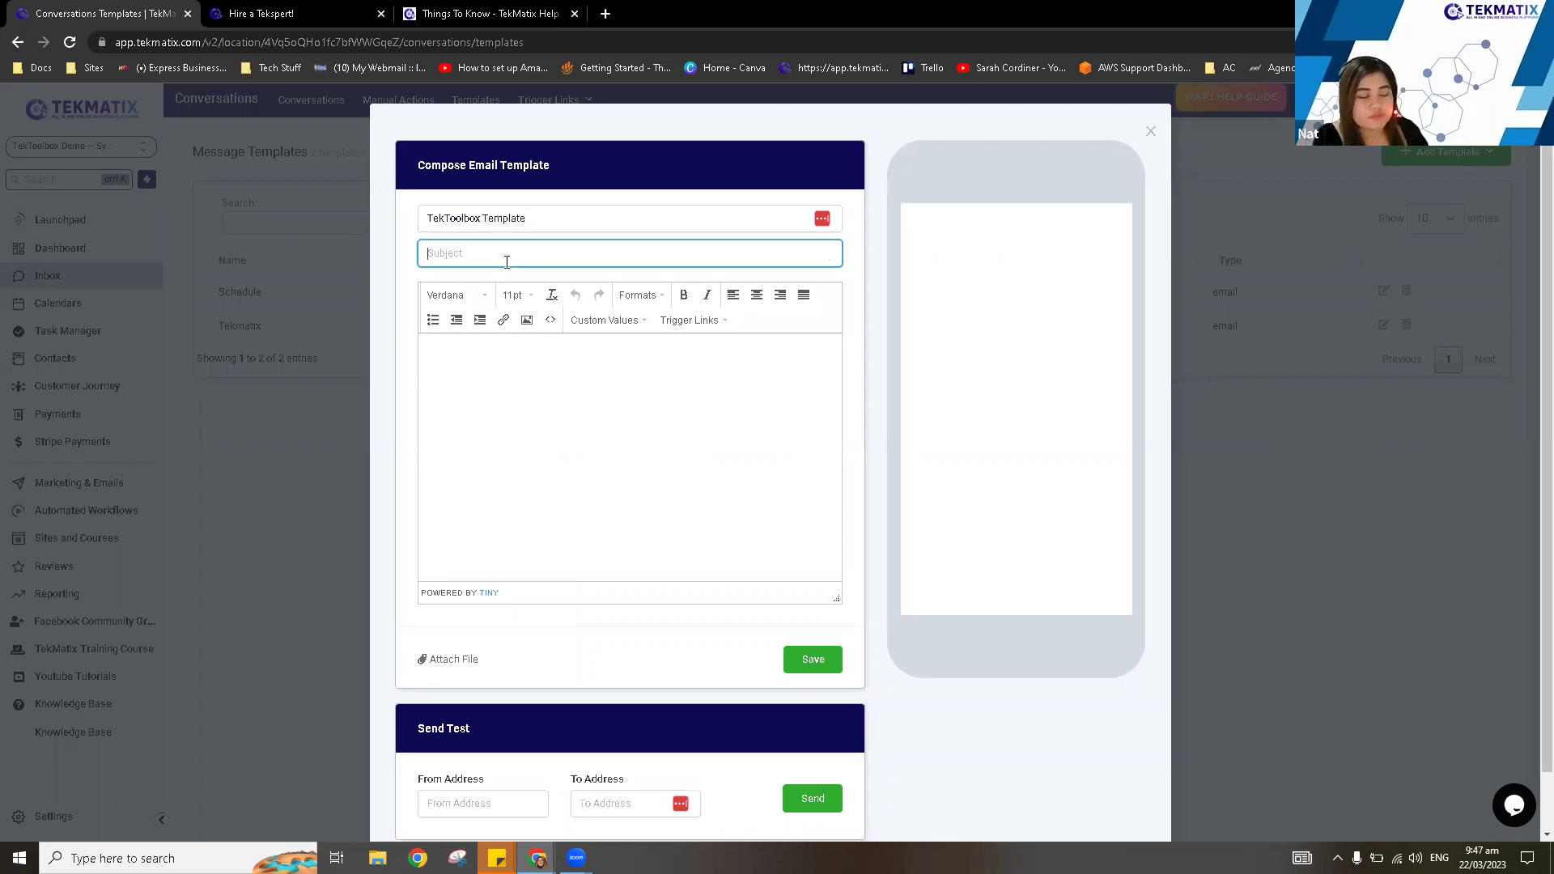
pyautogui.write('Join us')
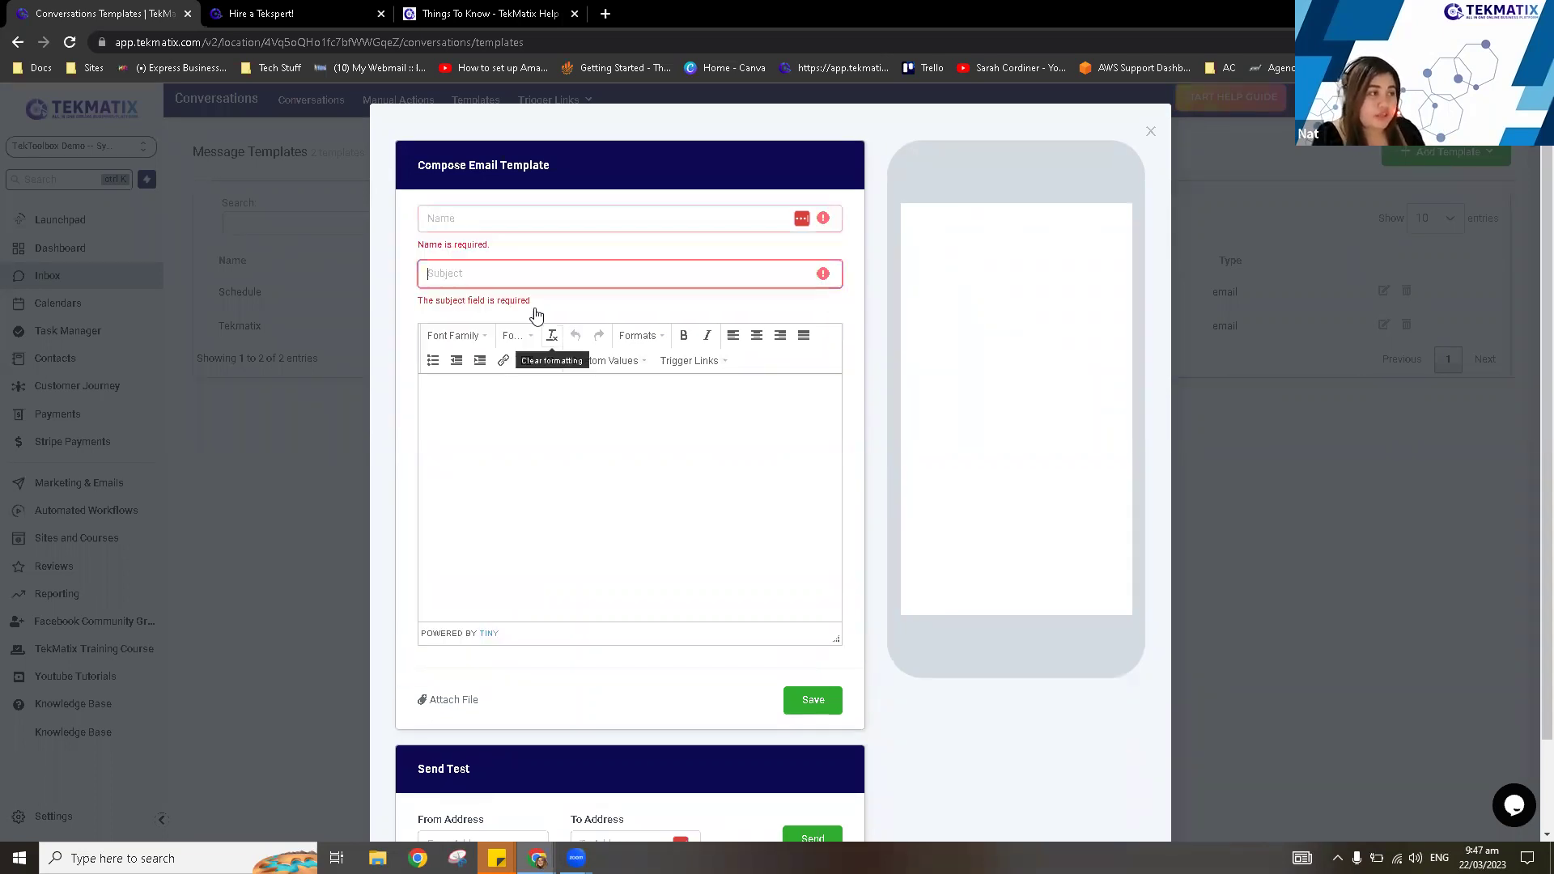
# Fill in the email template's name as Tektoolbox and its subject as Join Us.
pyautogui.click(544, 211)
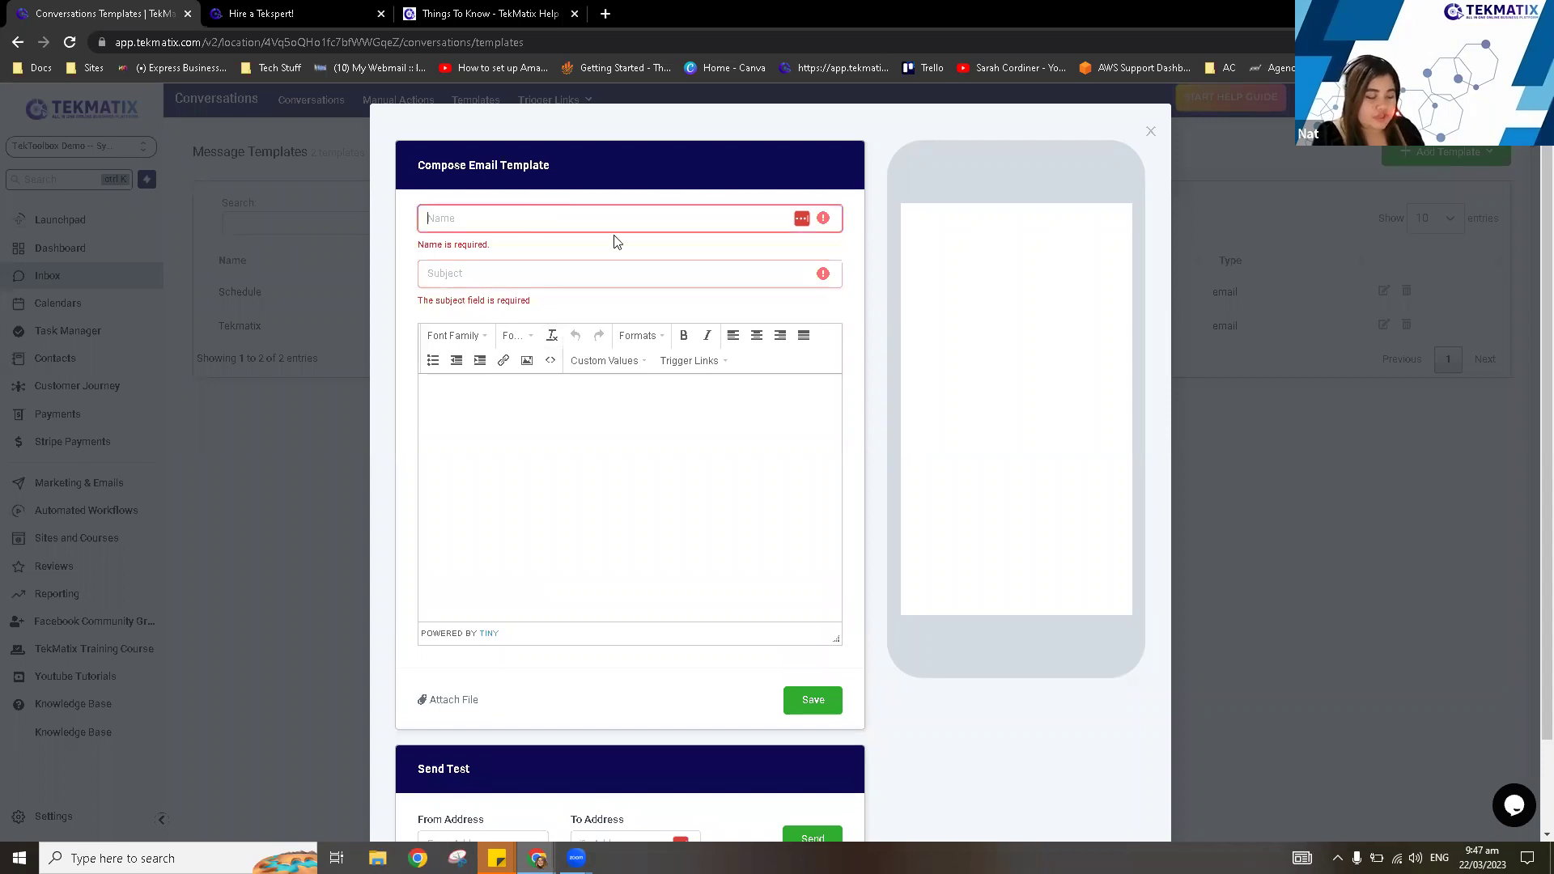
pyautogui.write('Tekto')
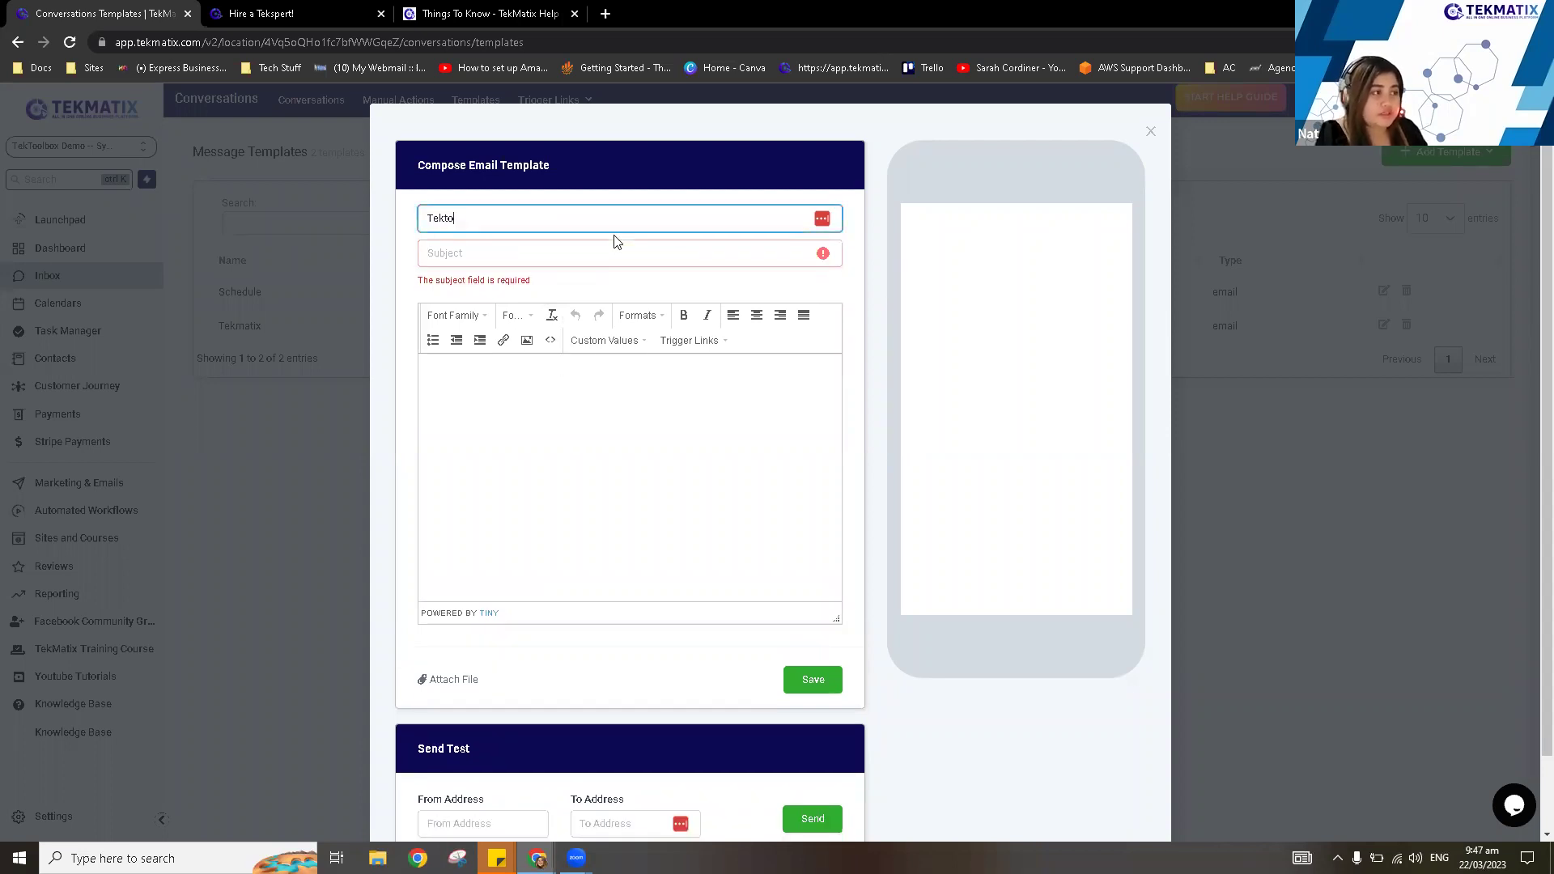
pyautogui.write('olbox')
pyautogui.click(495, 258)
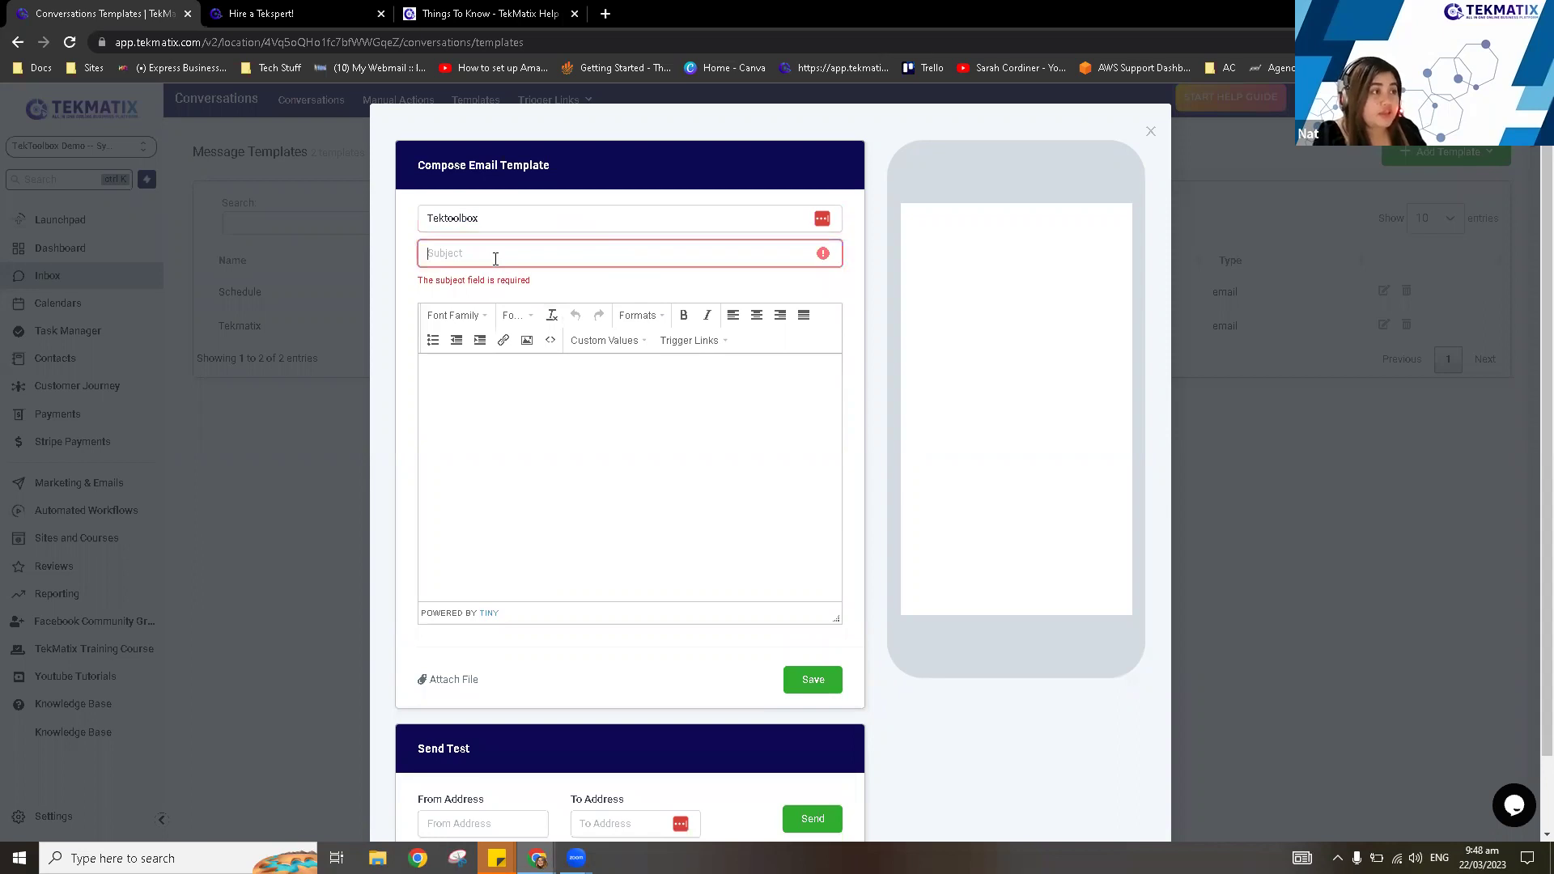
pyautogui.write('Join Us')
# Write "Join here" as the email template's body and save the template.
pyautogui.click(518, 374)
pyautogui.write('Joi')
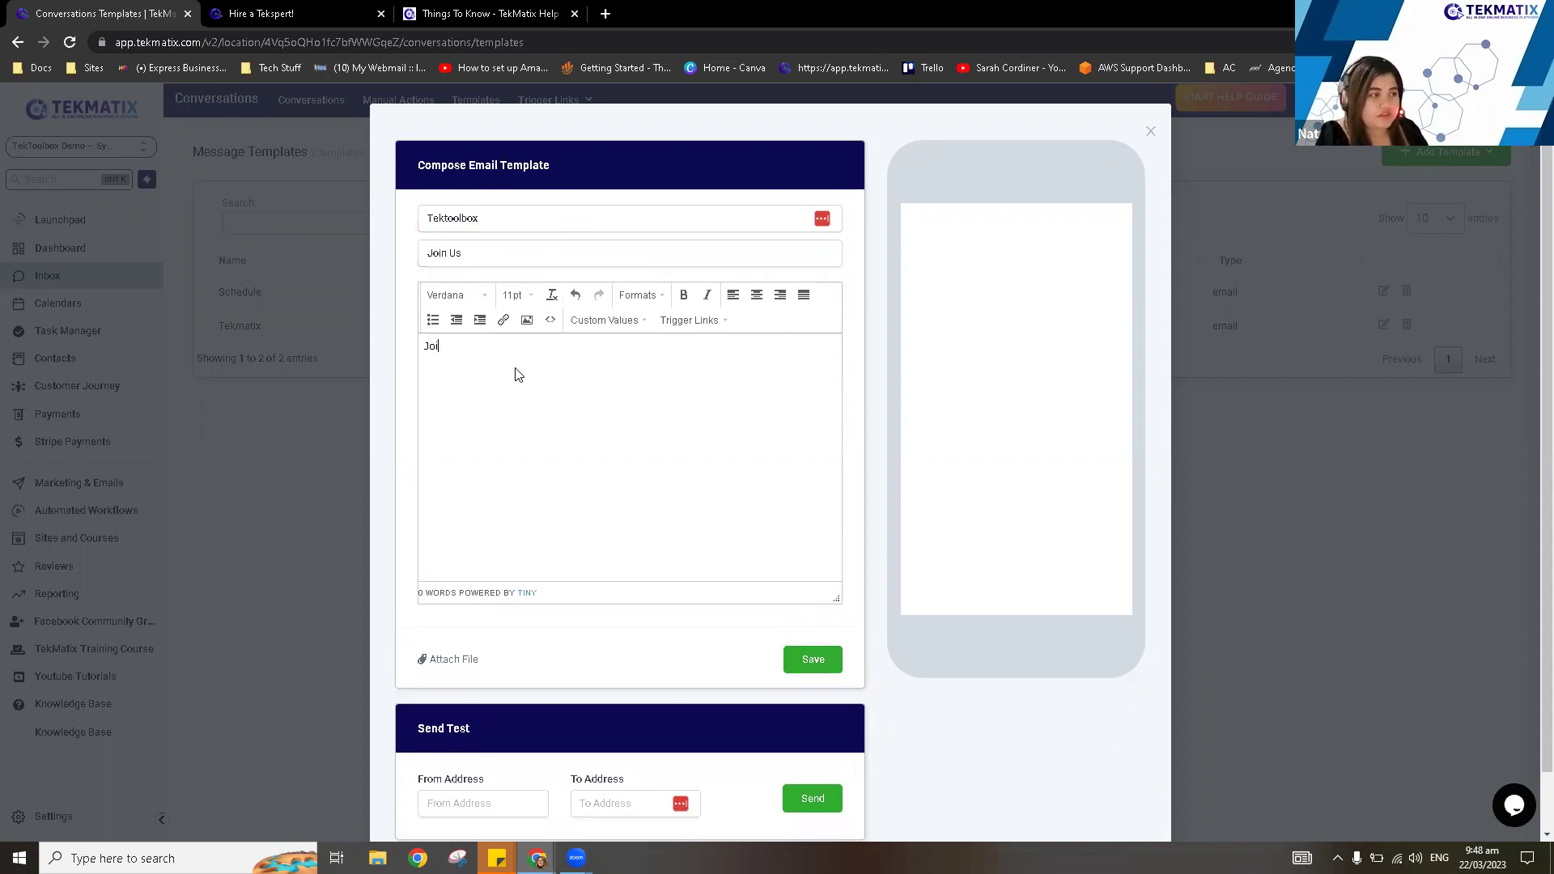
pyautogui.write('n here')
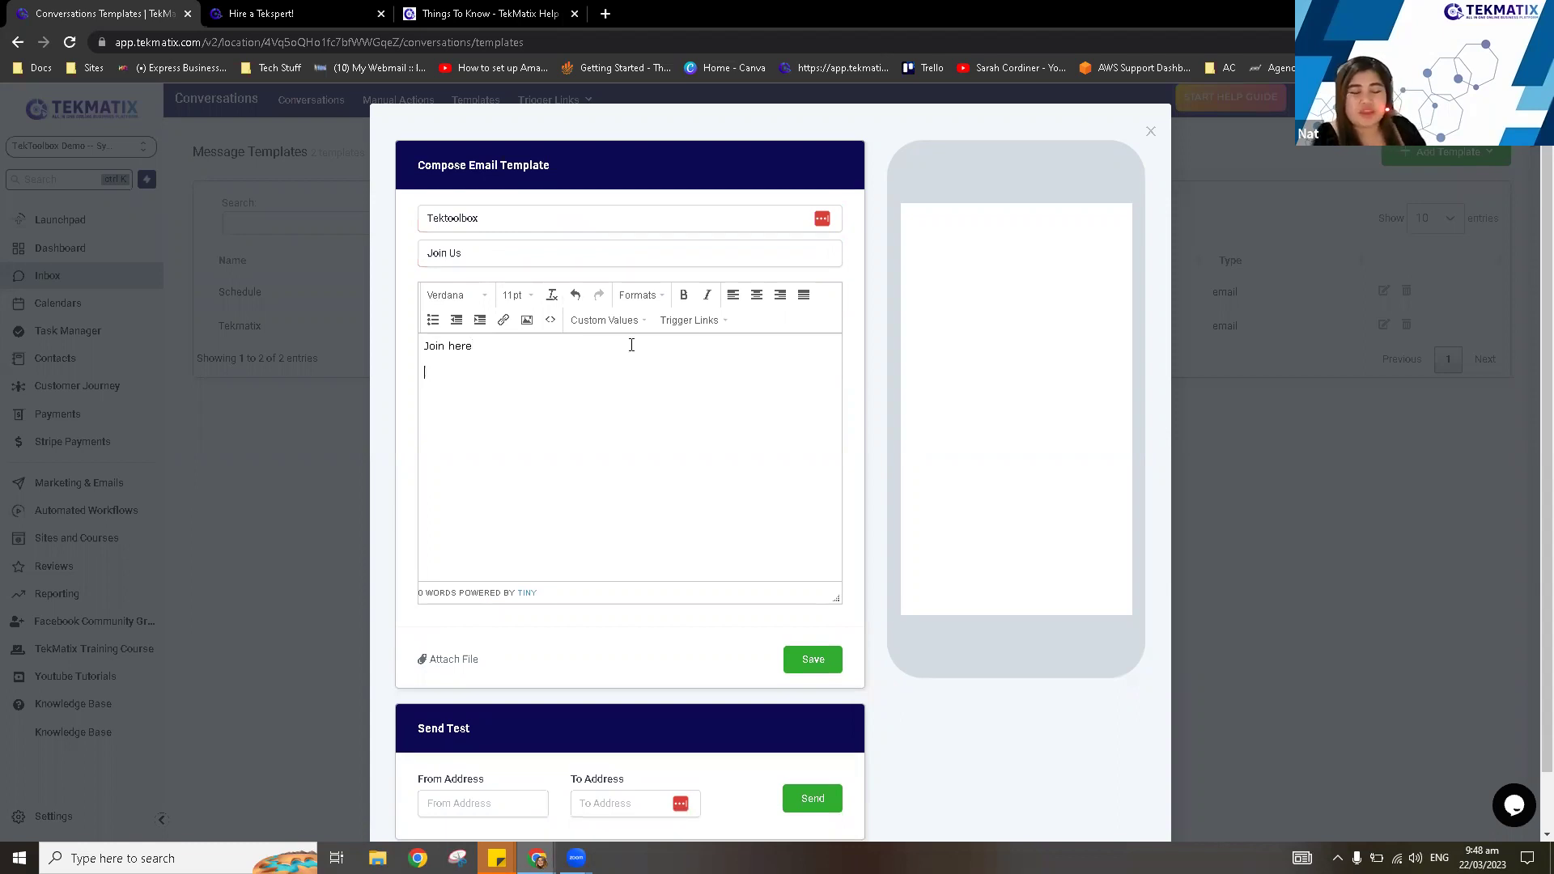
pyautogui.scroll(-1, 801, 607)
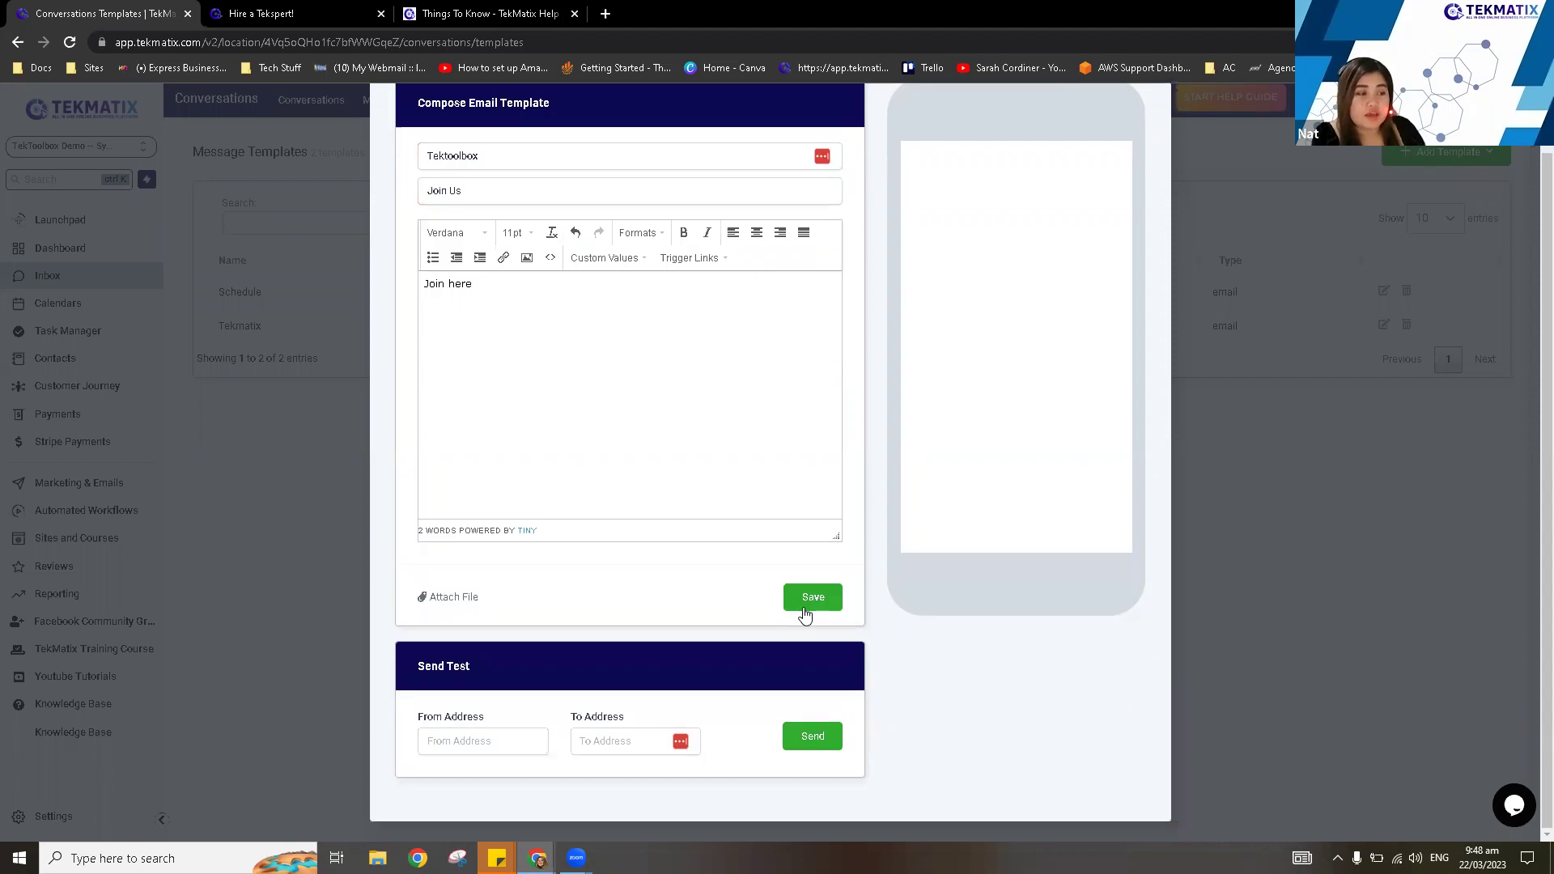
pyautogui.click(807, 607)
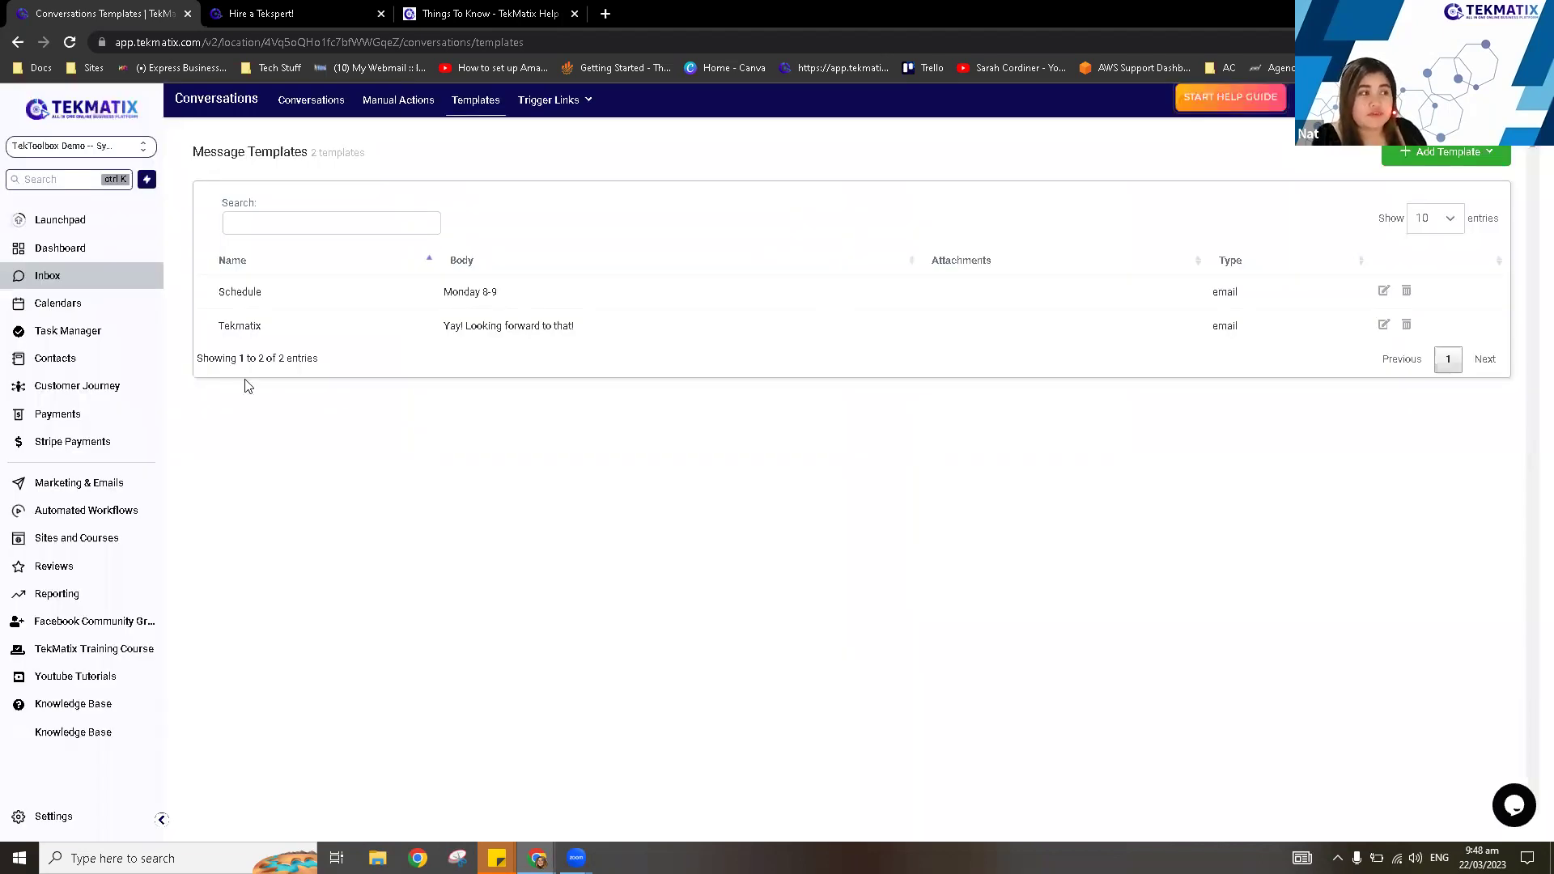
# Reopen the saved Tektoolbox template for a look and close it.
pyautogui.doubleClick(217, 361)
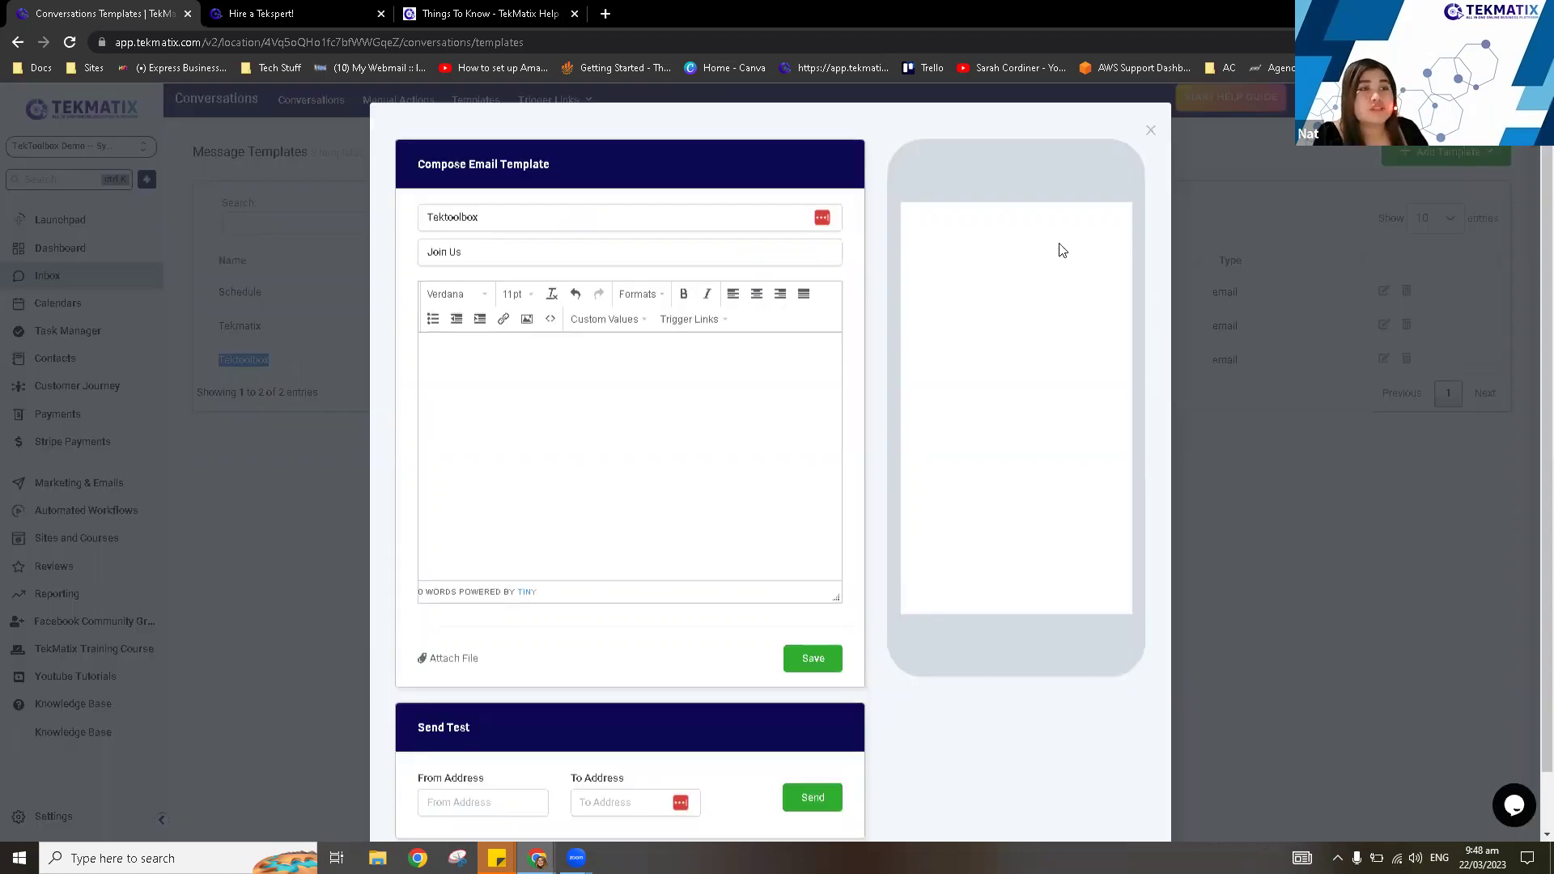
pyautogui.click(1257, 227)
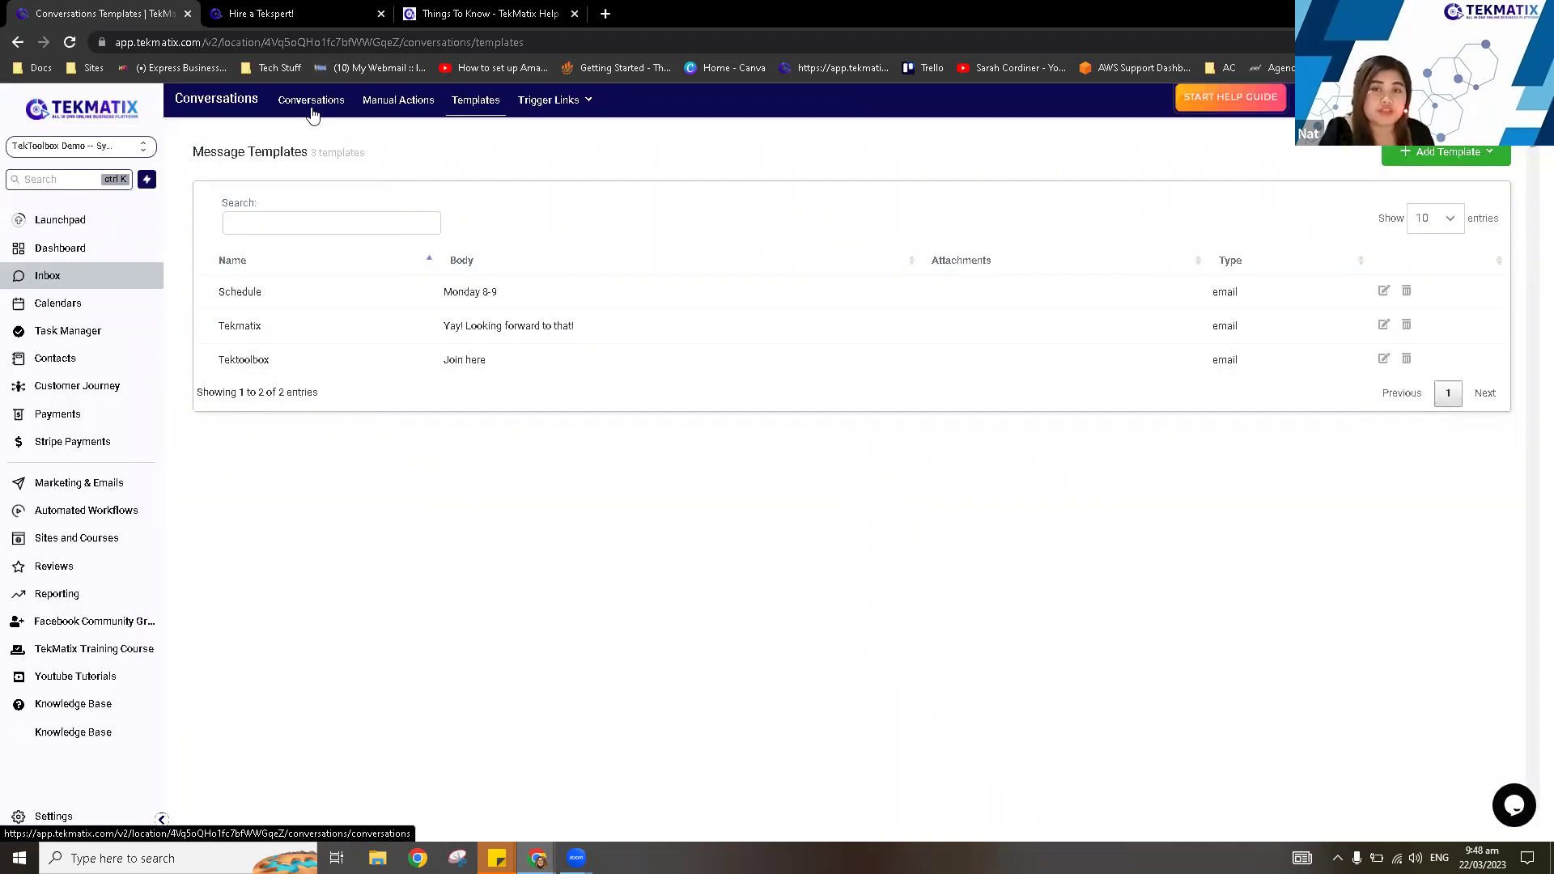
# Show all of the Inbox's conversations and open the email composer in the first contact's conversation.
pyautogui.click(311, 110)
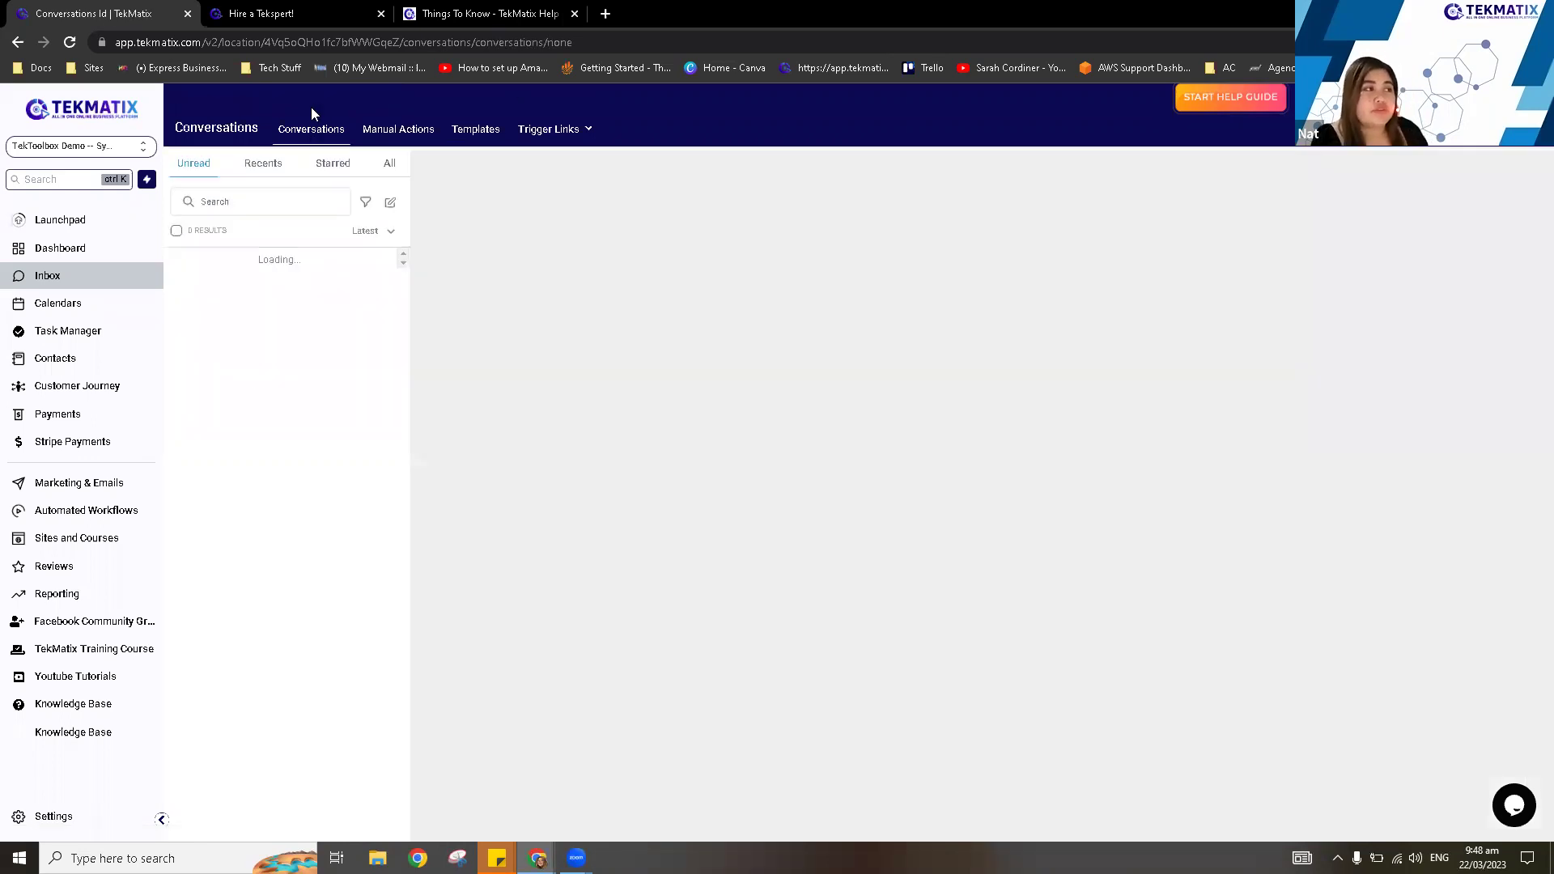
pyautogui.click(390, 167)
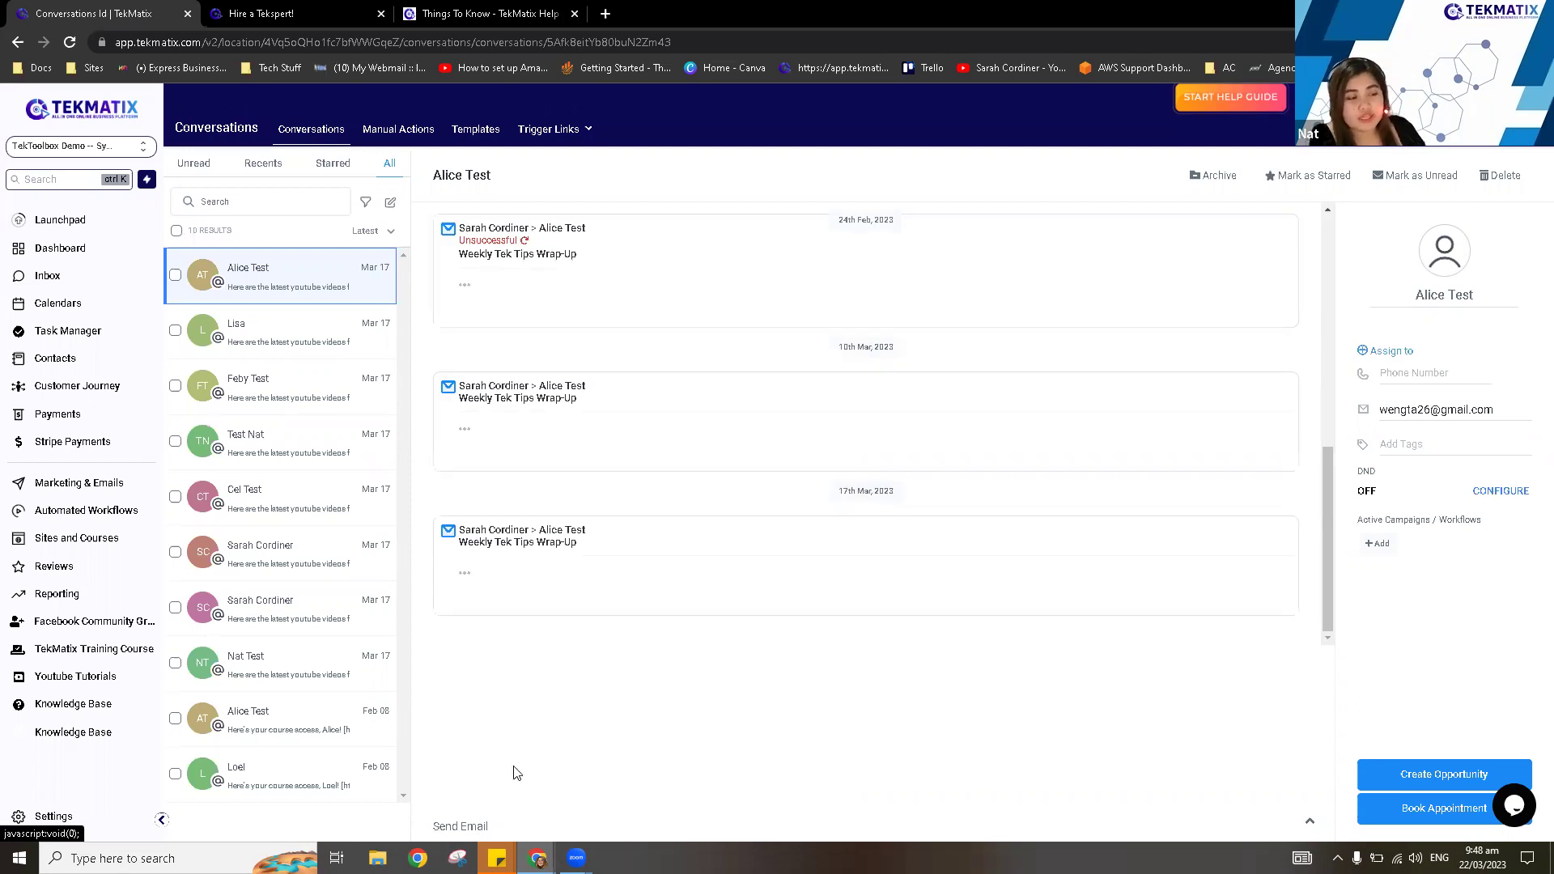
pyautogui.click(474, 827)
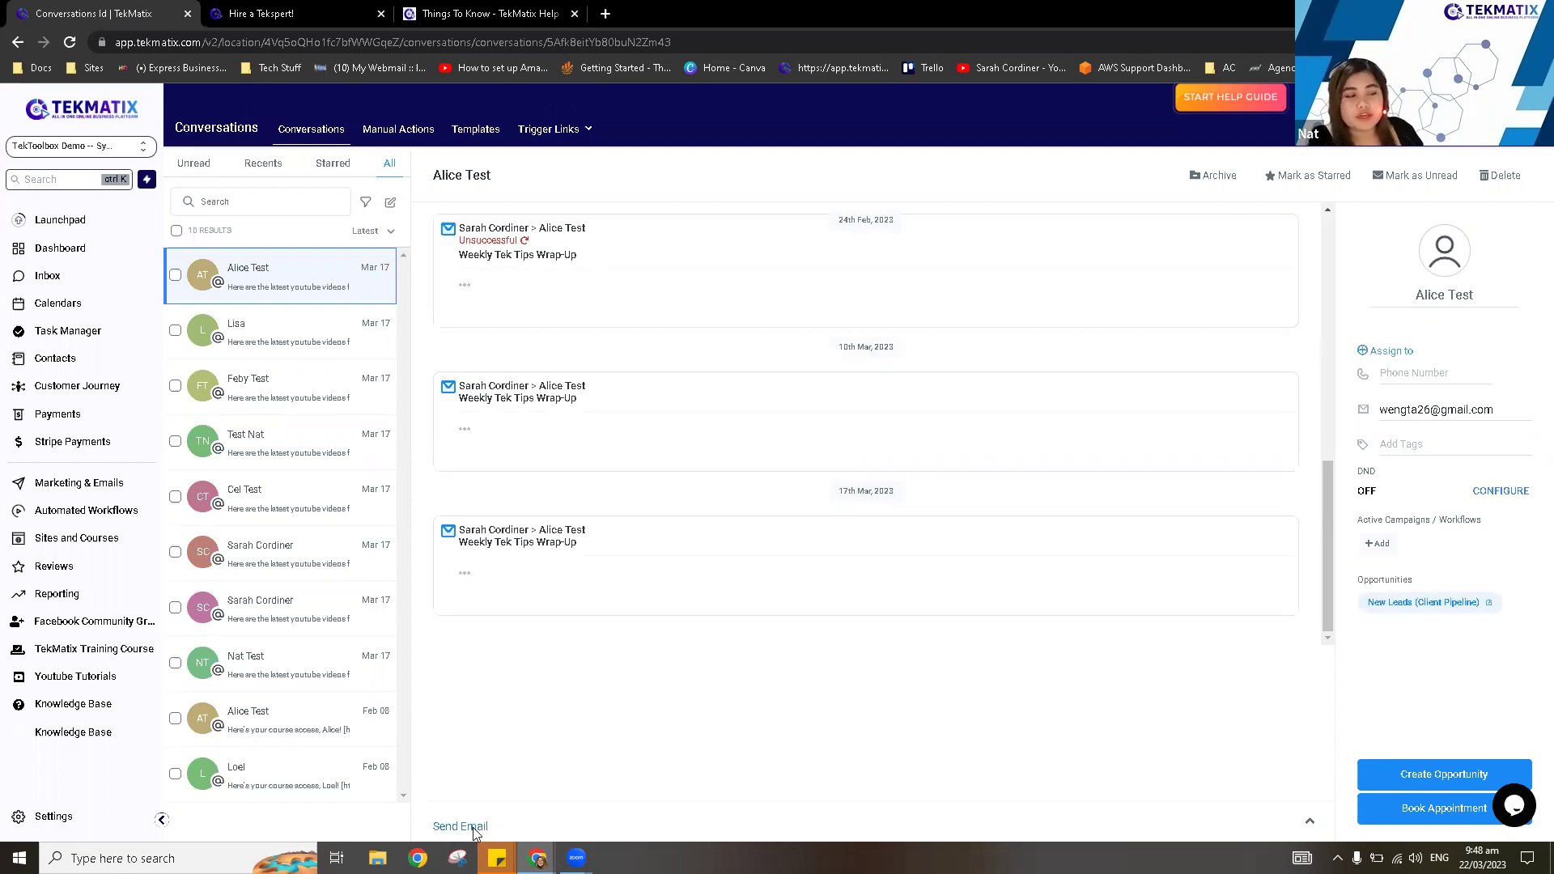
pyautogui.click(446, 828)
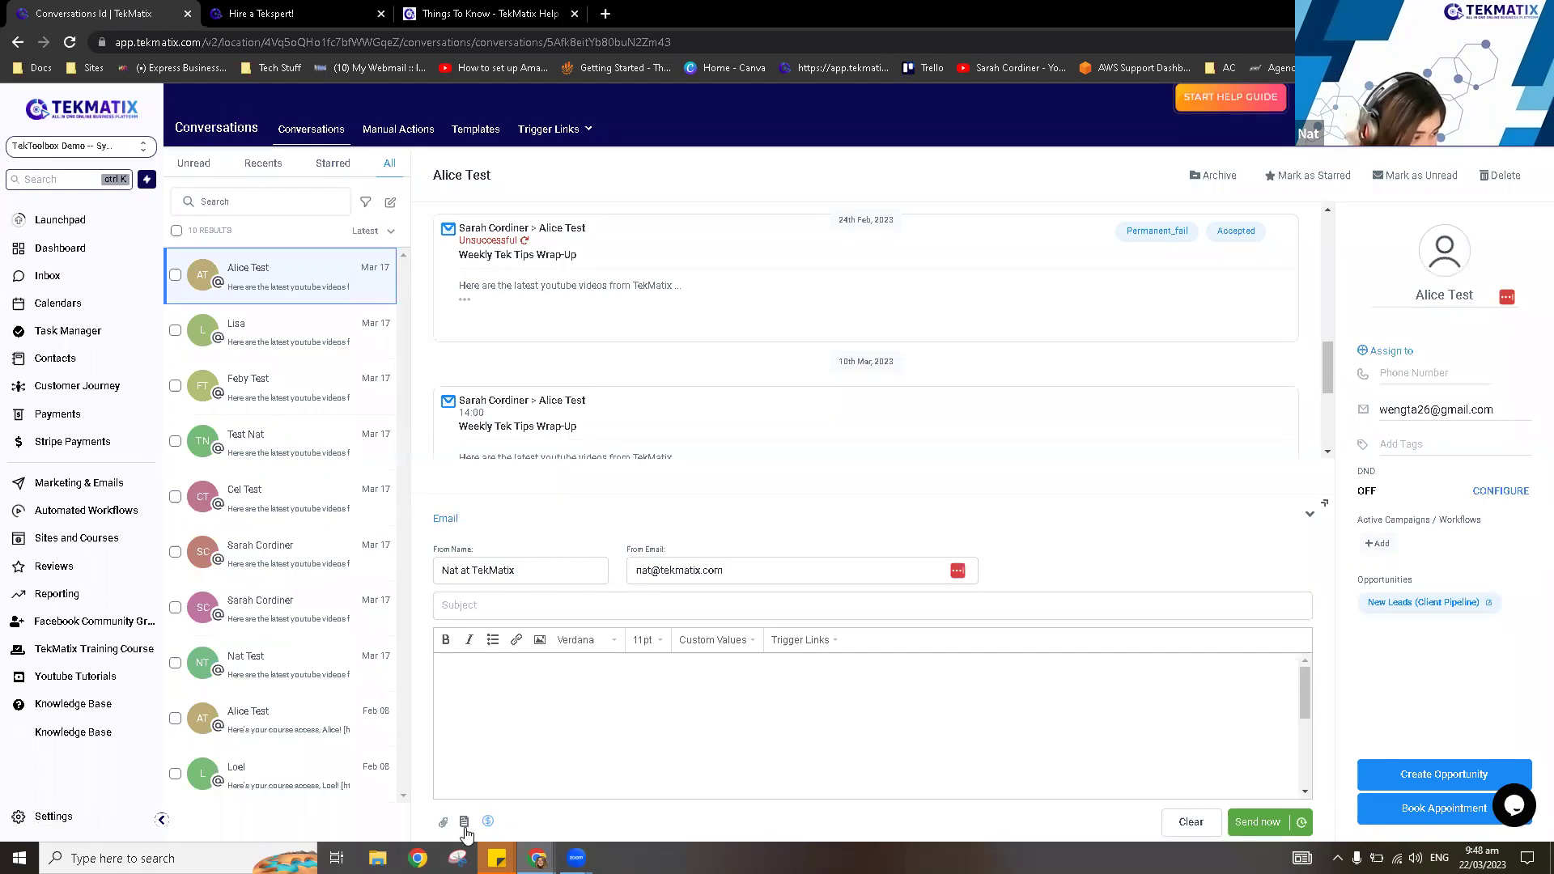
pyautogui.click(463, 822)
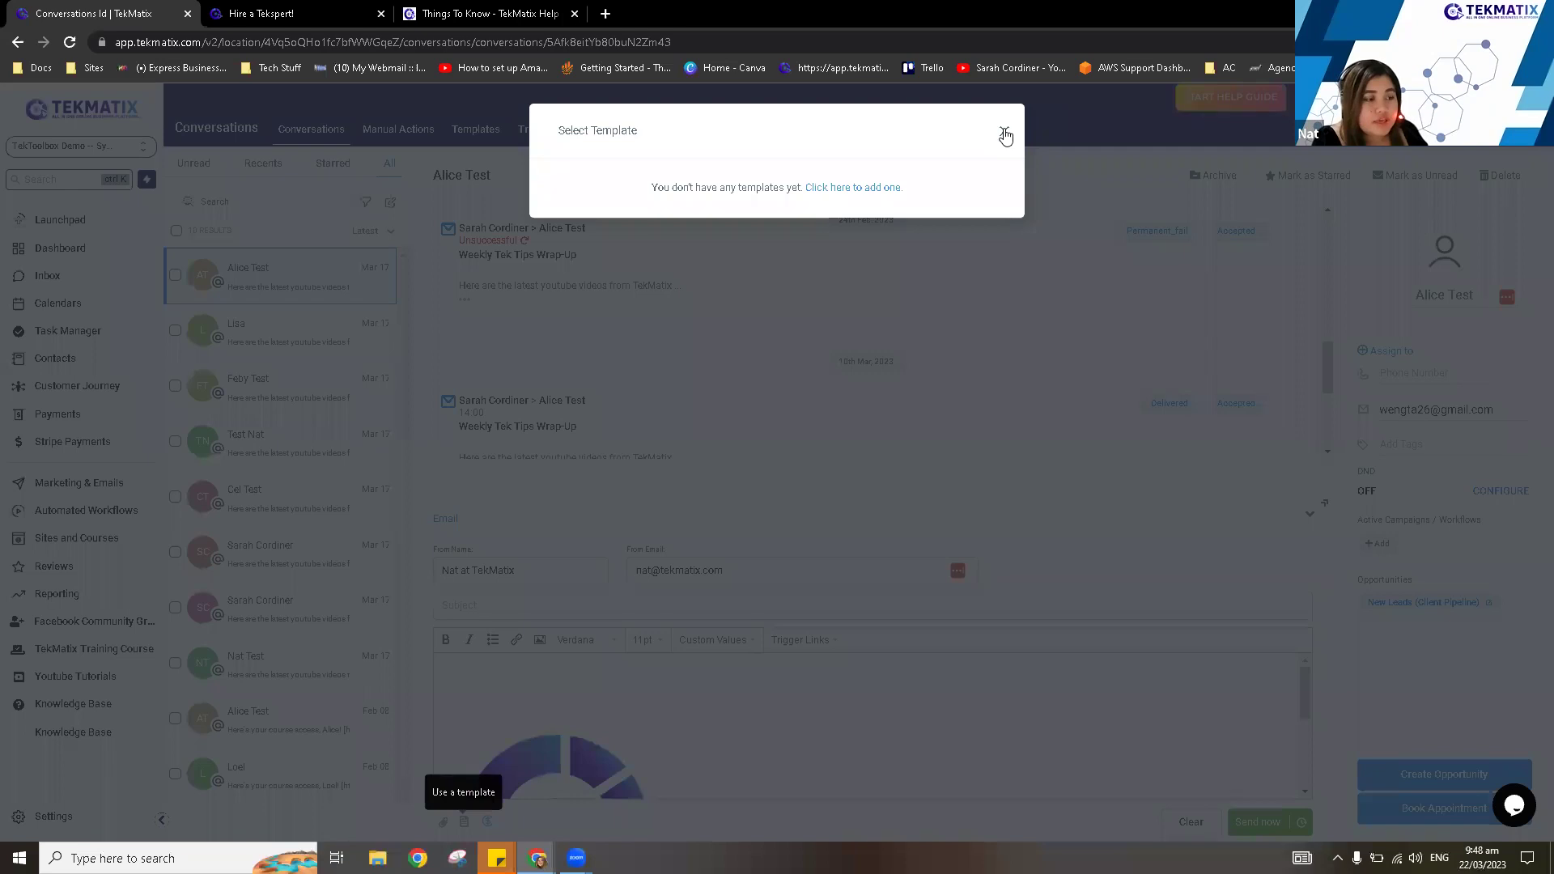
pyautogui.click(441, 832)
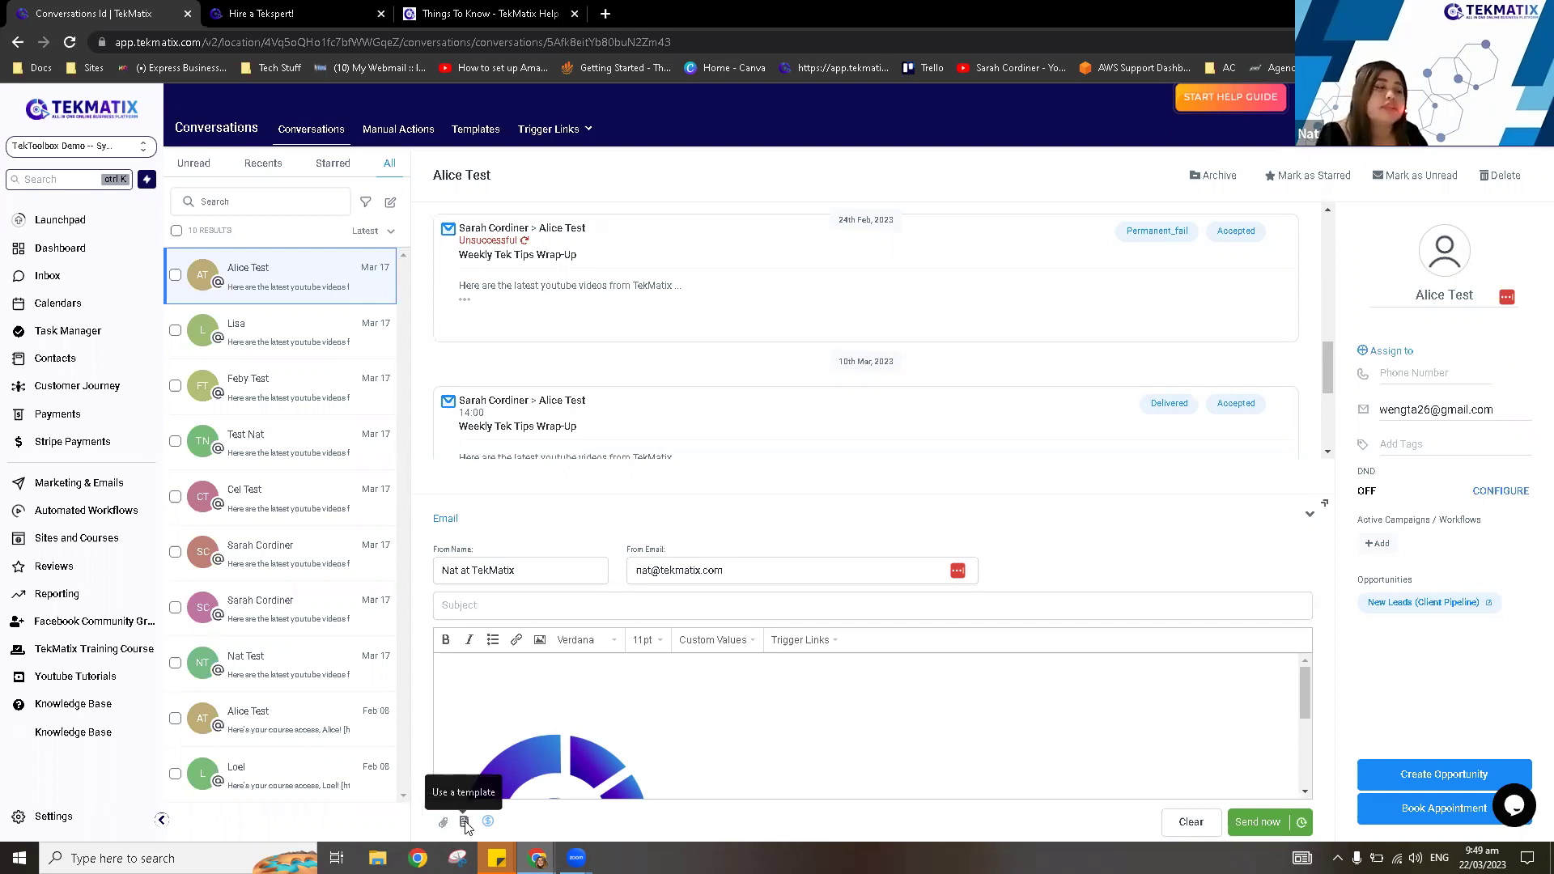
pyautogui.click(465, 823)
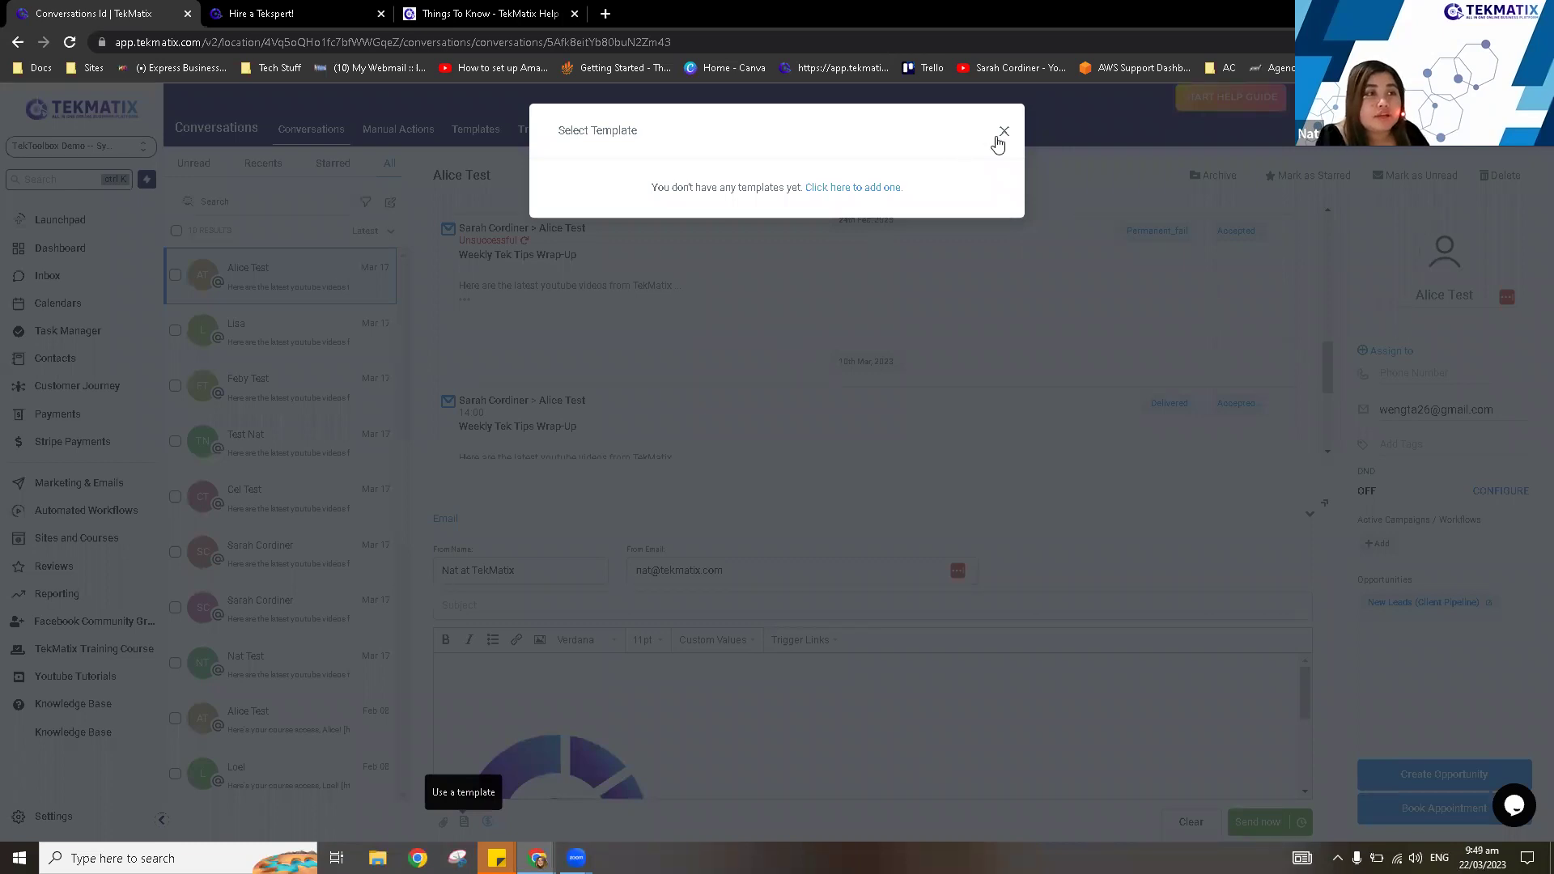
pyautogui.click(466, 822)
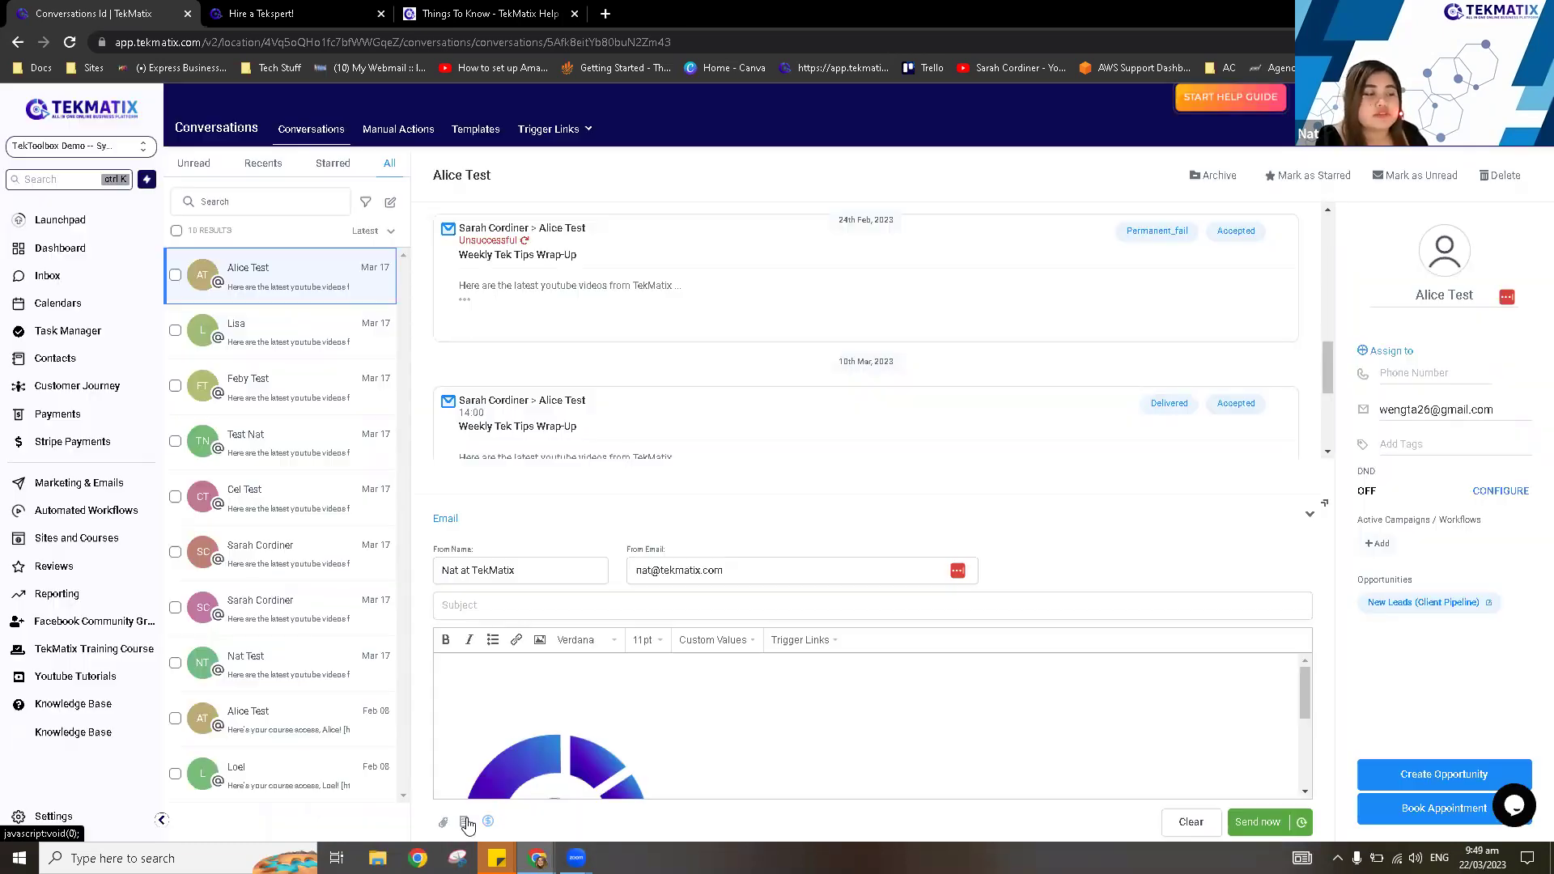
# Apply the saved Tektoolbox template to the email being composed.
pyautogui.click(466, 823)
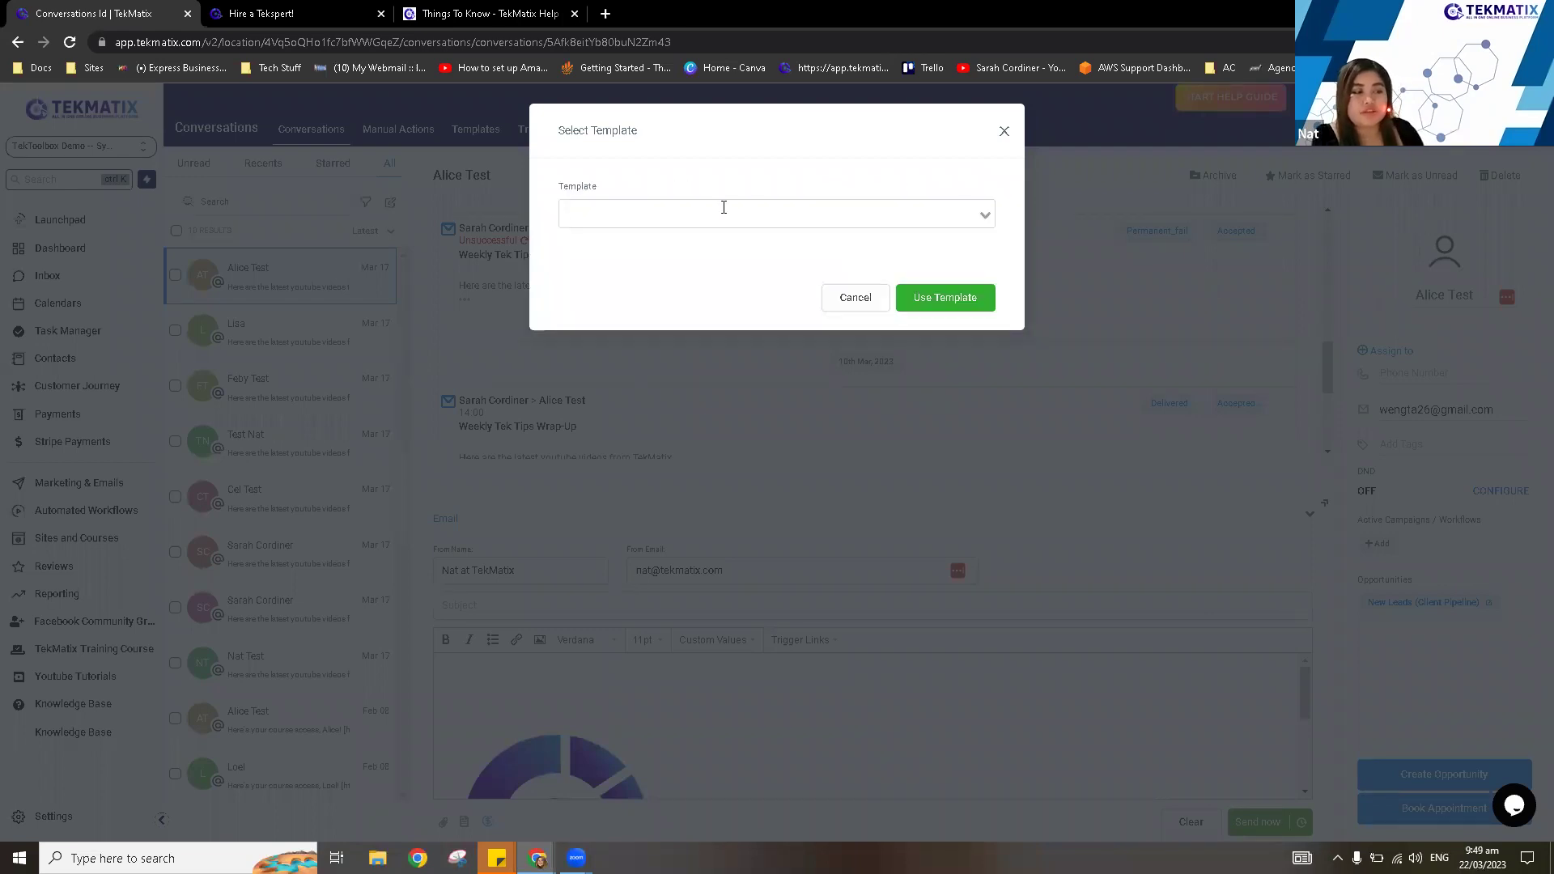
pyautogui.click(984, 214)
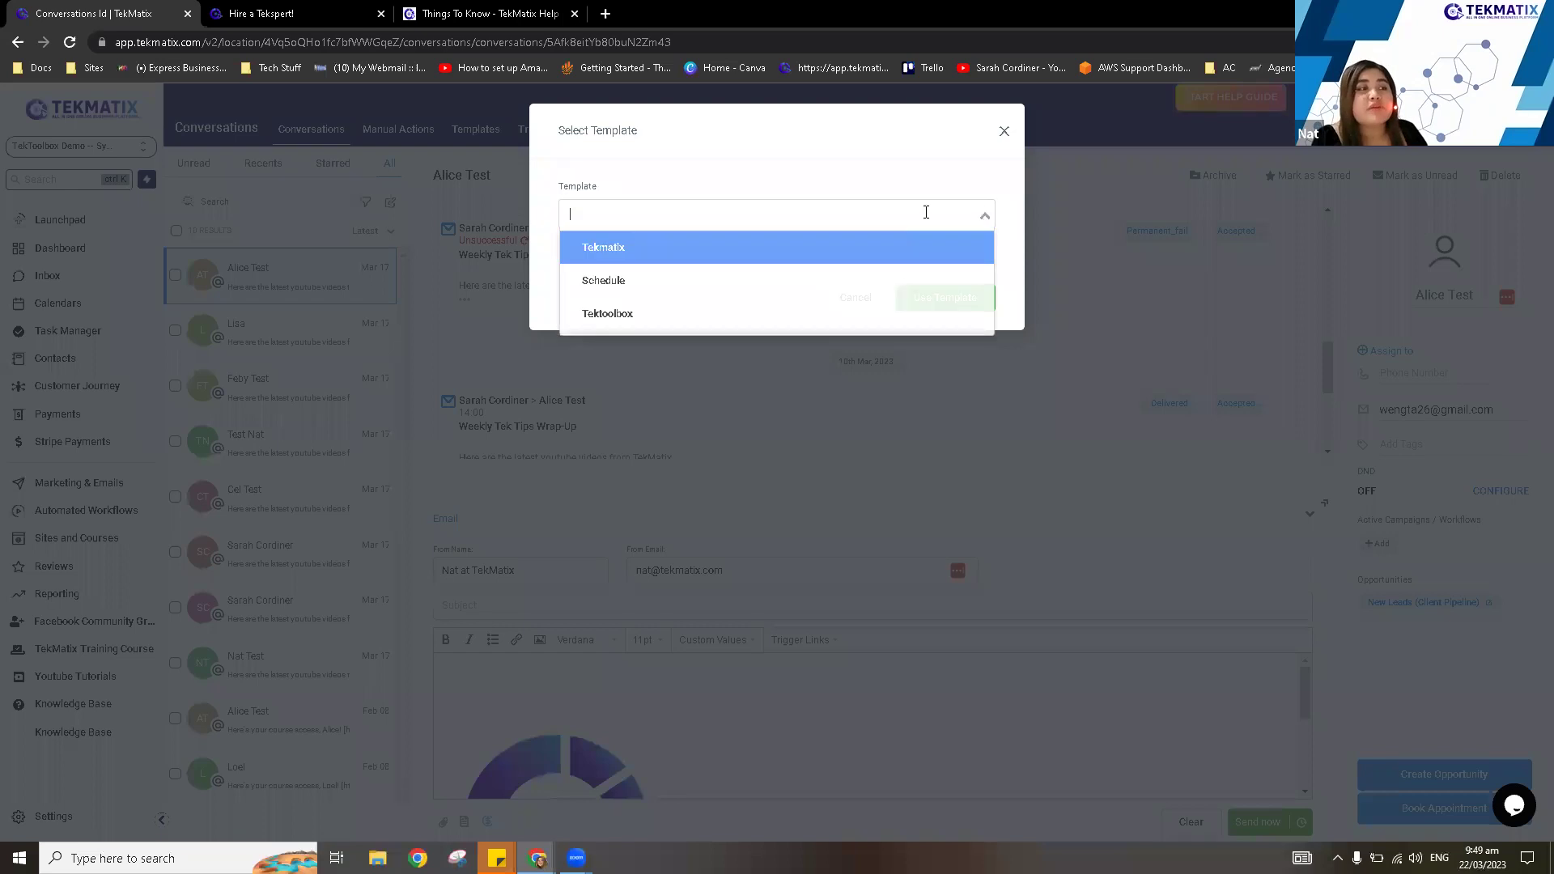
pyautogui.click(667, 313)
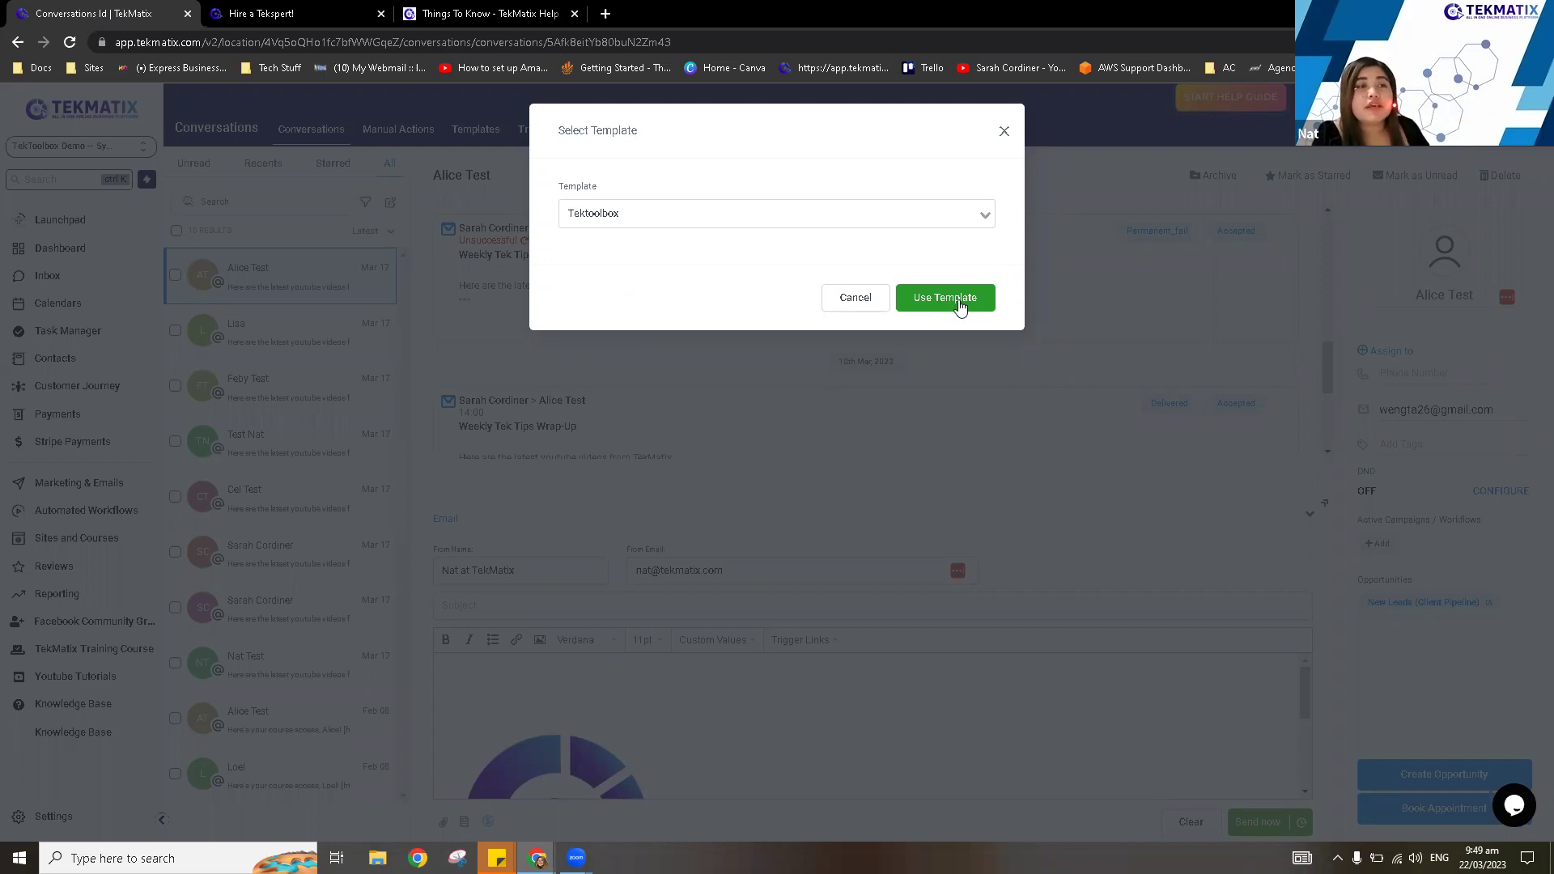
pyautogui.click(945, 297)
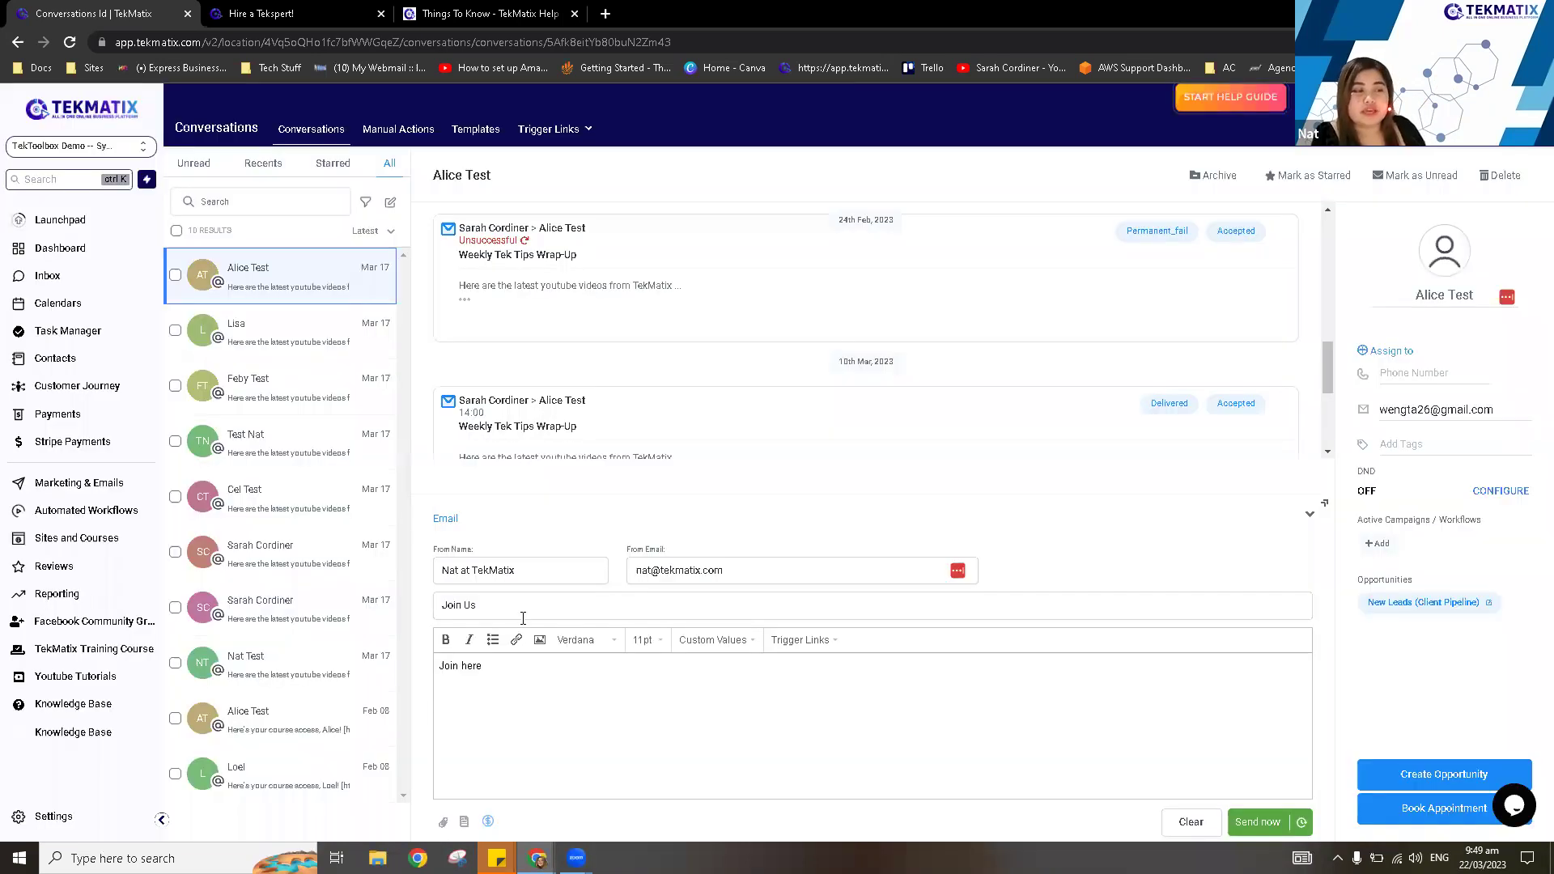
# Collapse and reopen the email composer, and review the subject and body filled in from the template.
pyautogui.click(426, 614)
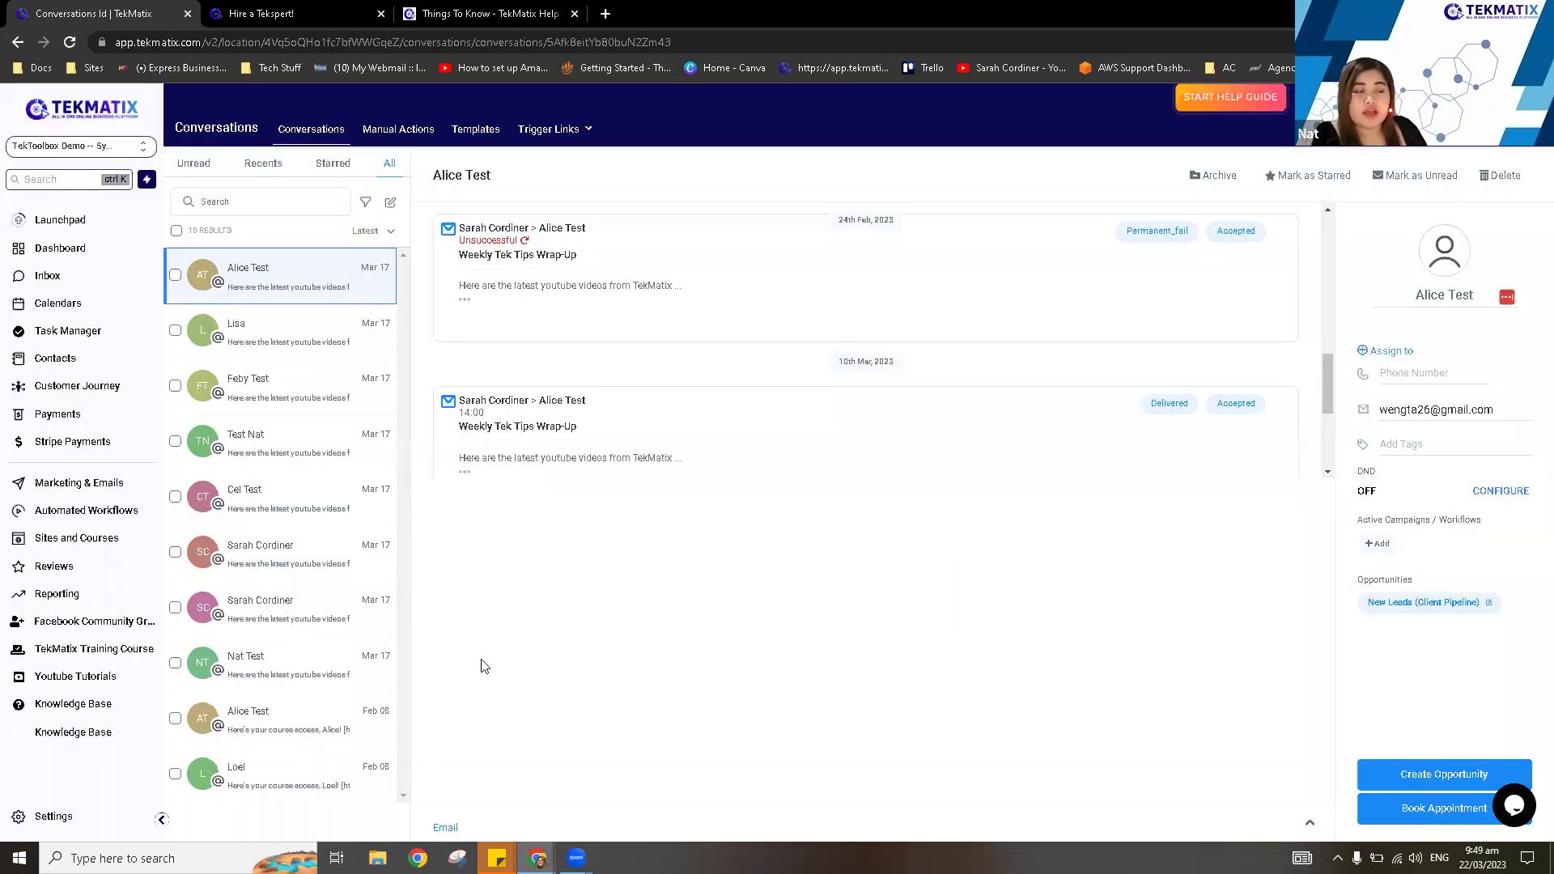
pyautogui.click(445, 826)
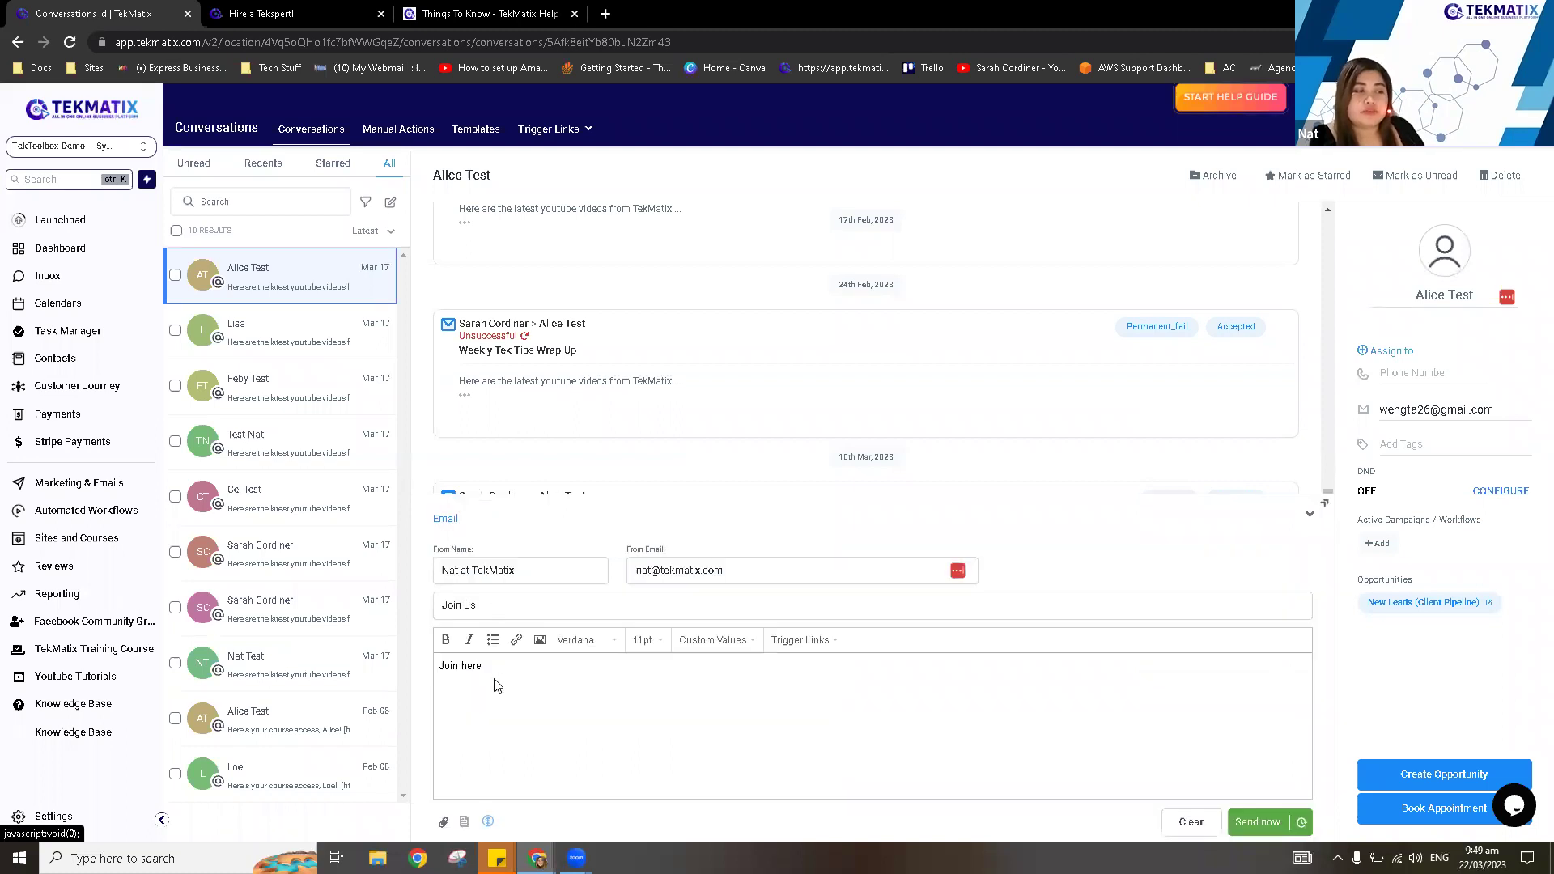
pyautogui.tripleClick(499, 608)
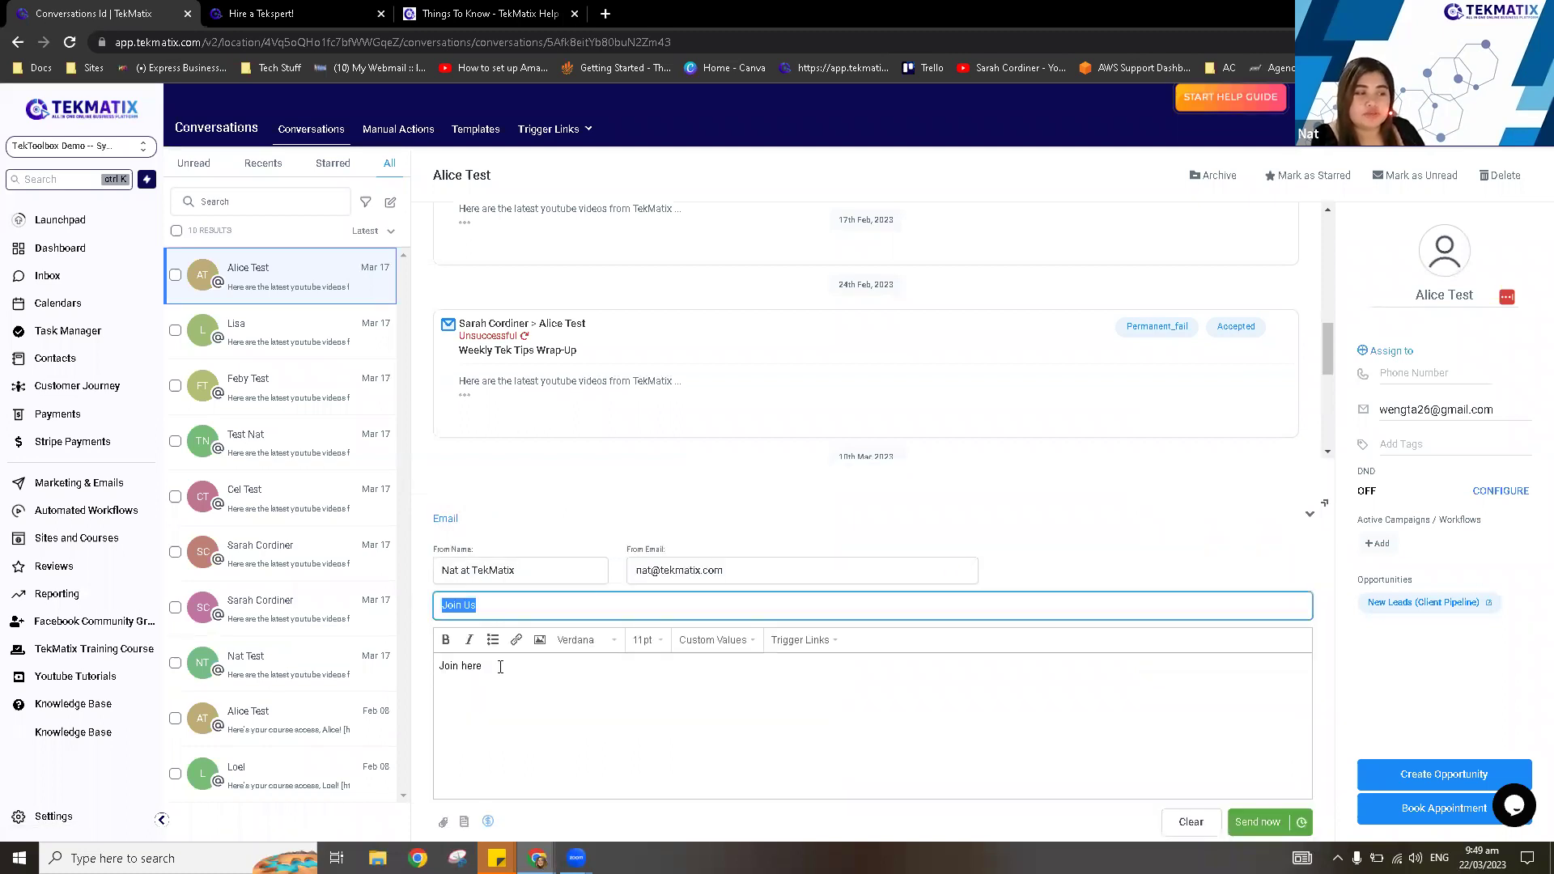
pyautogui.press('Tab')
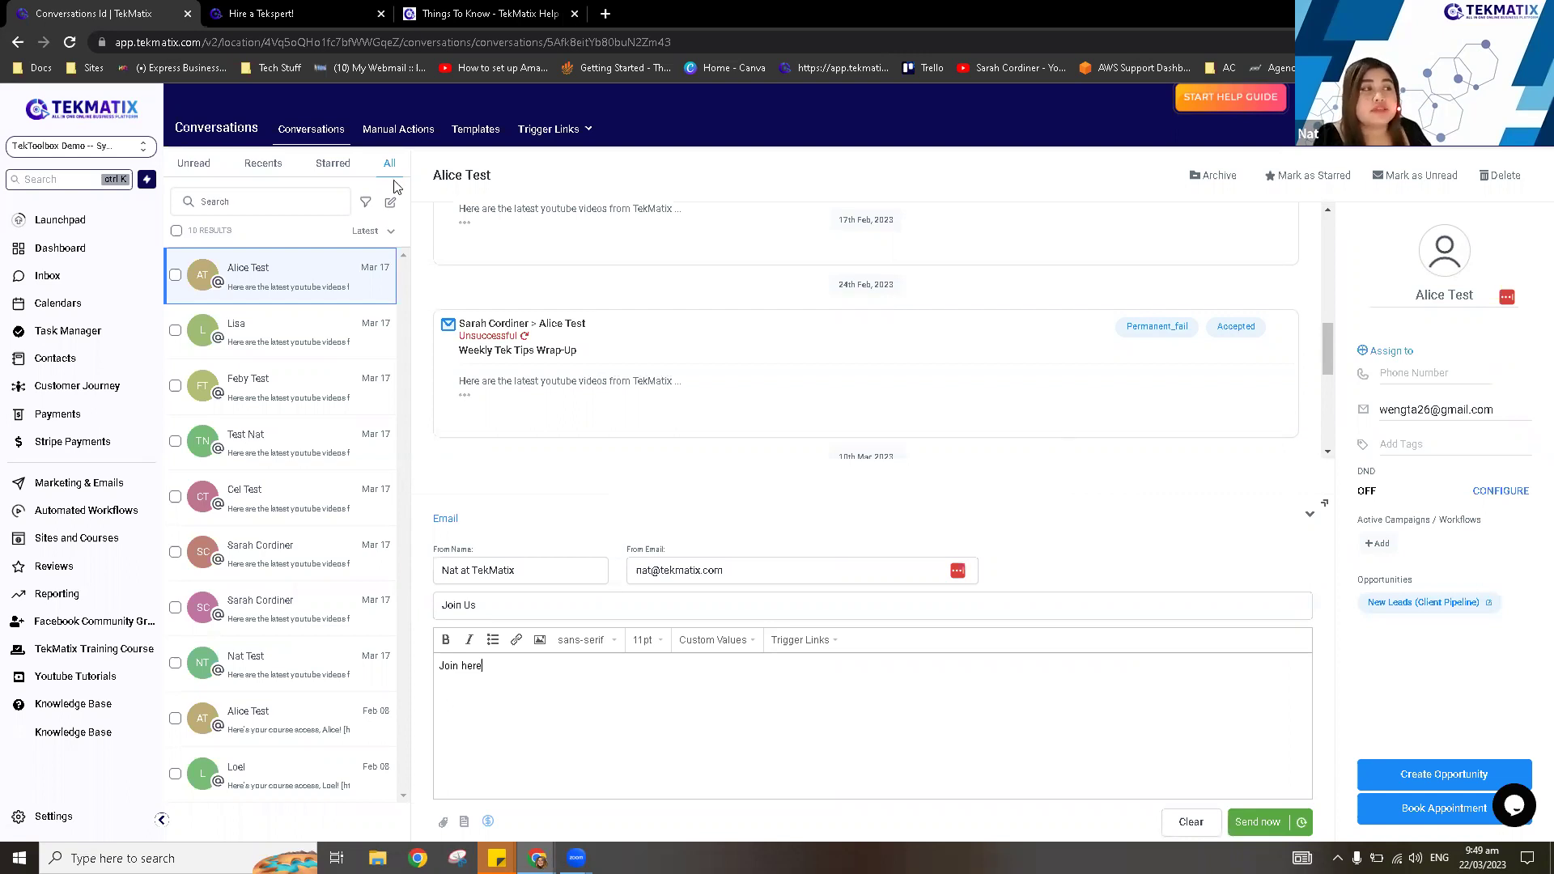
# View the list of trigger links, open the Youtube URL link's details for a look and close them.
pyautogui.moveTo(567, 147)
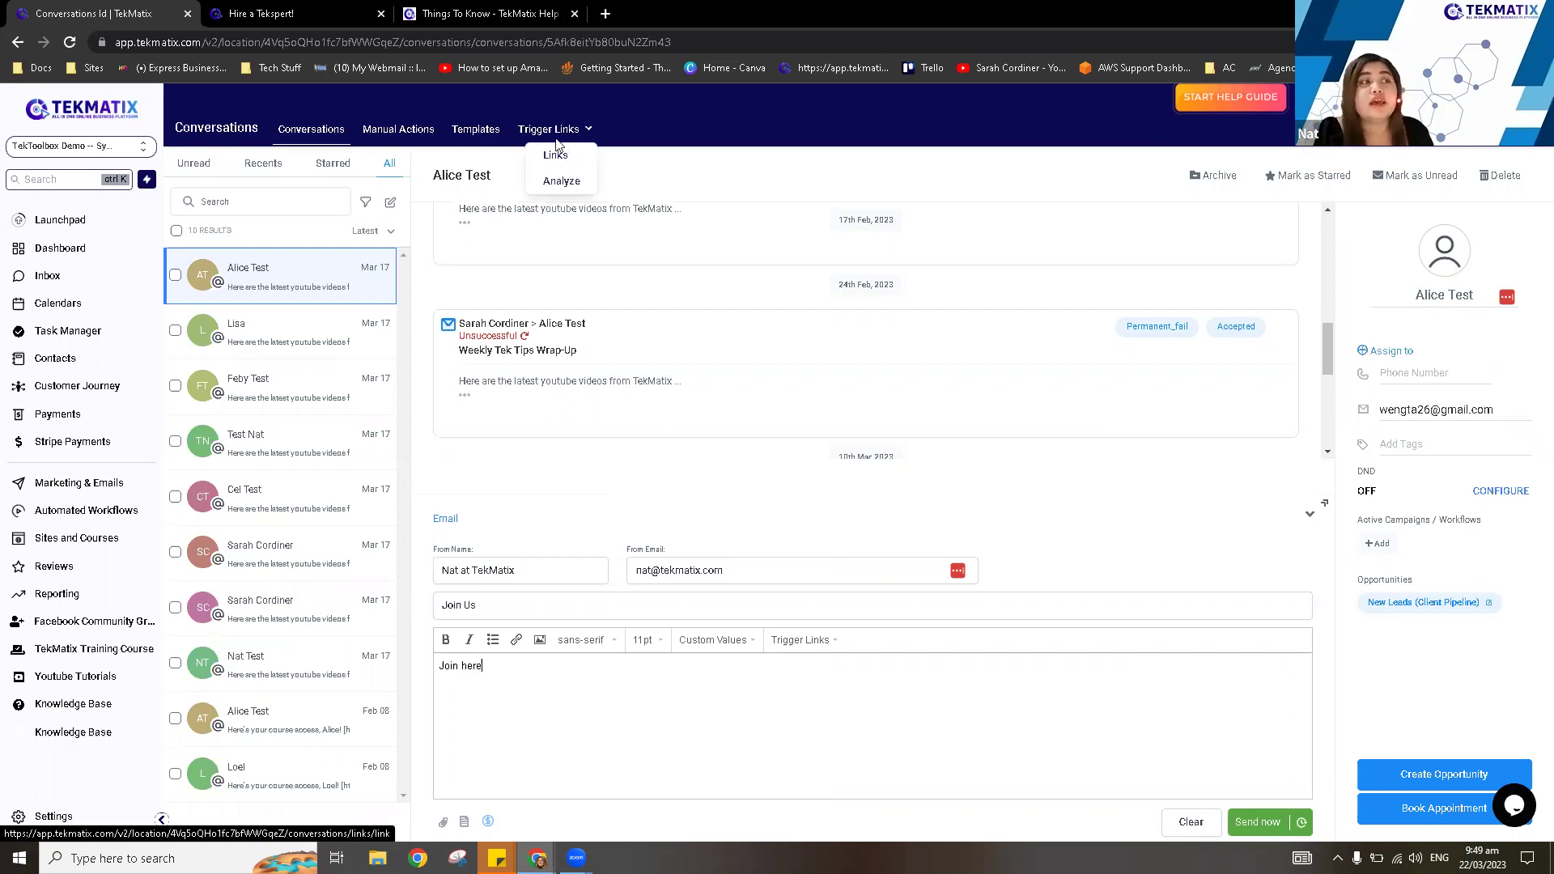
pyautogui.click(557, 155)
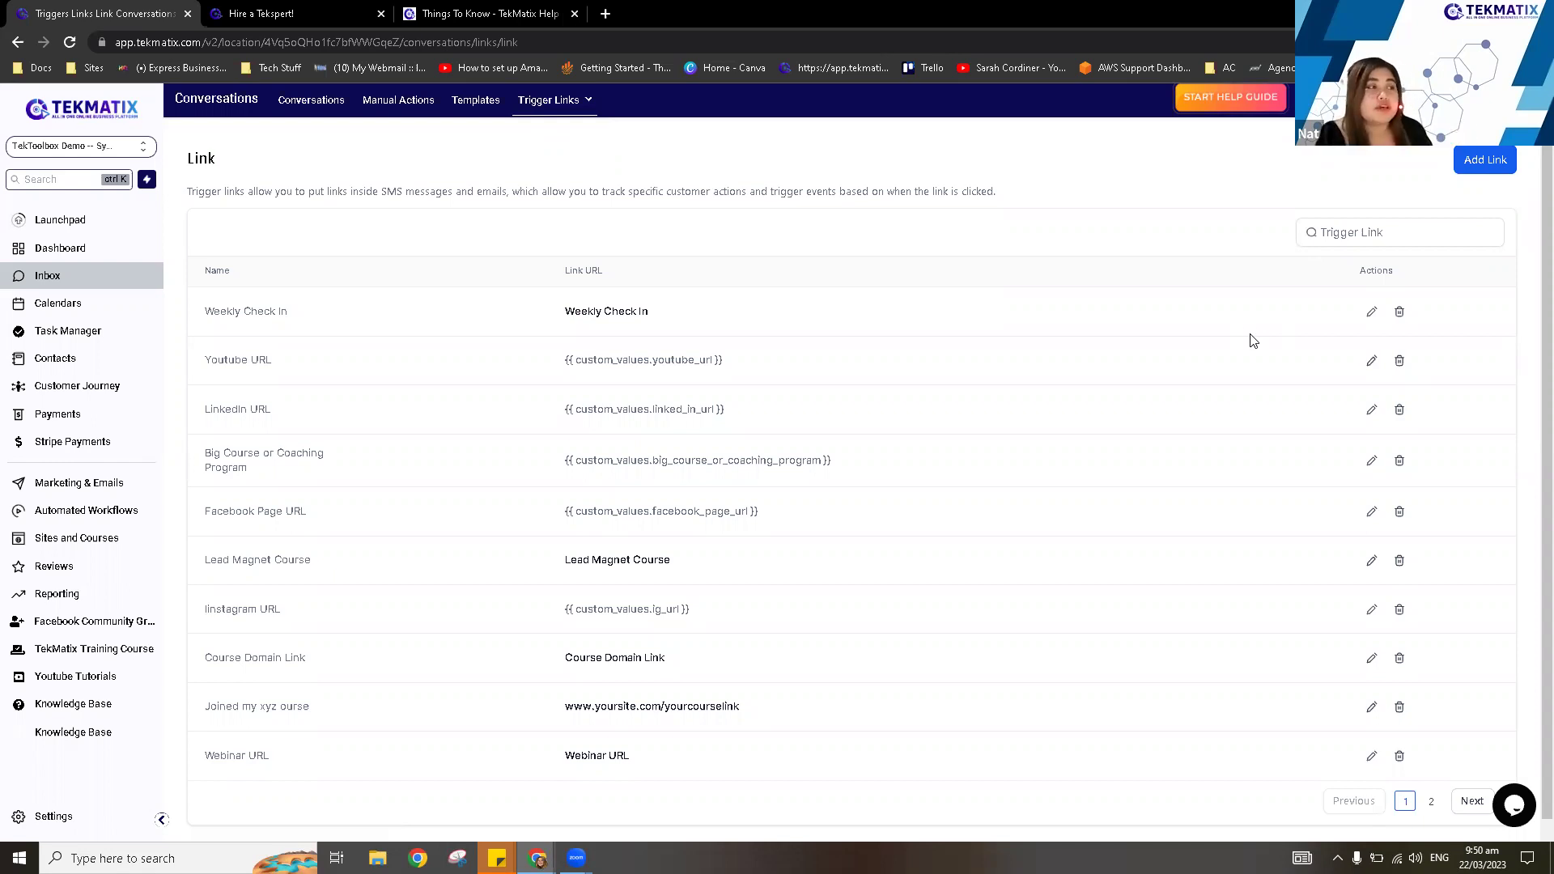
pyautogui.moveTo(211, 359); pyautogui.dragTo(316, 361)
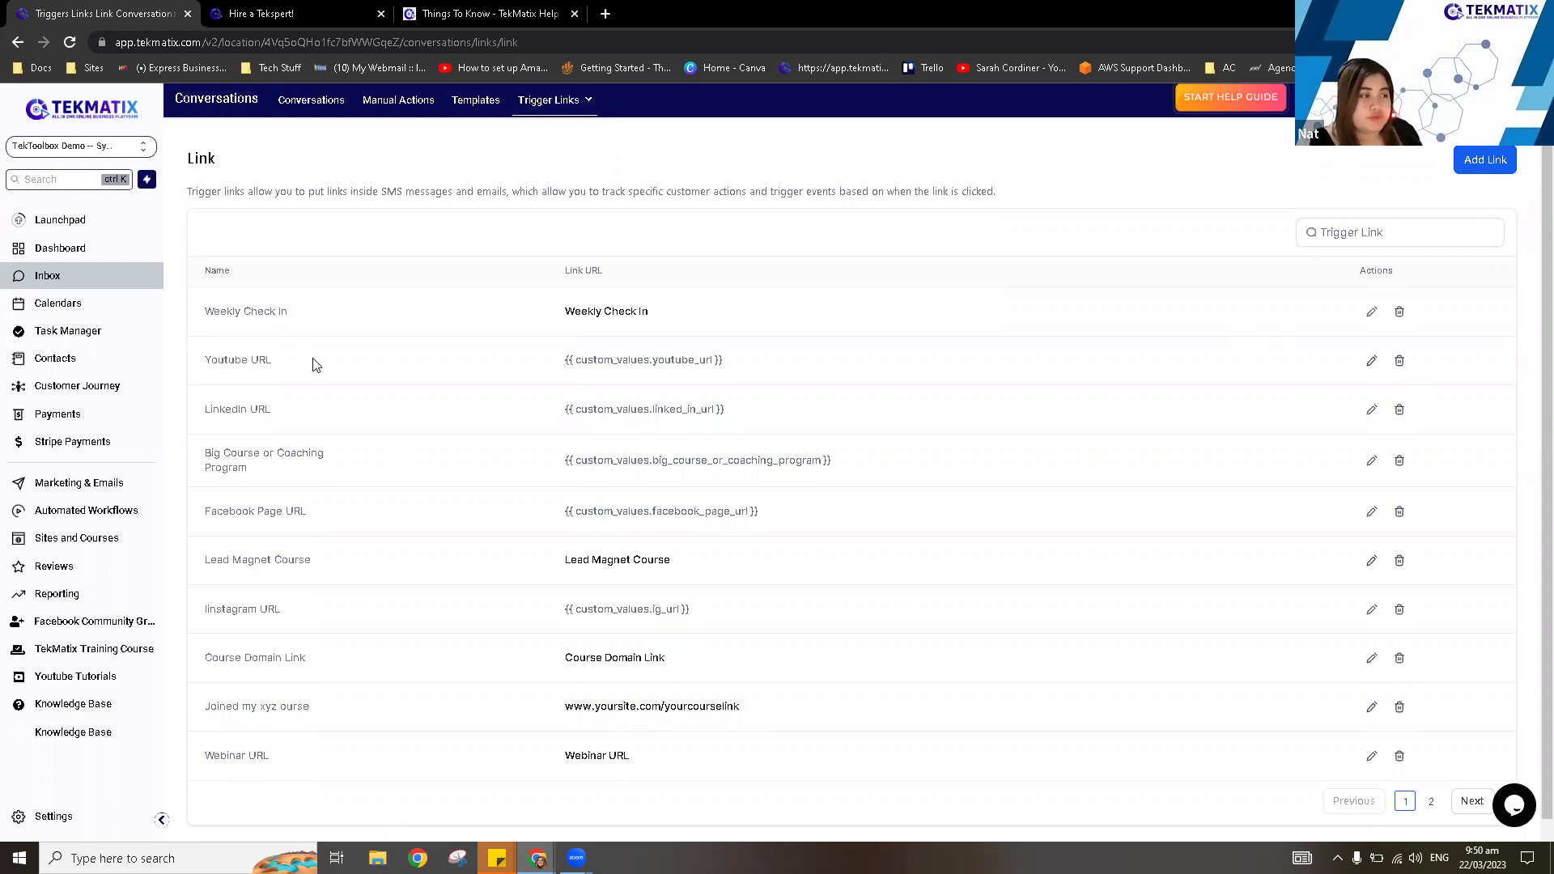
pyautogui.click(1372, 361)
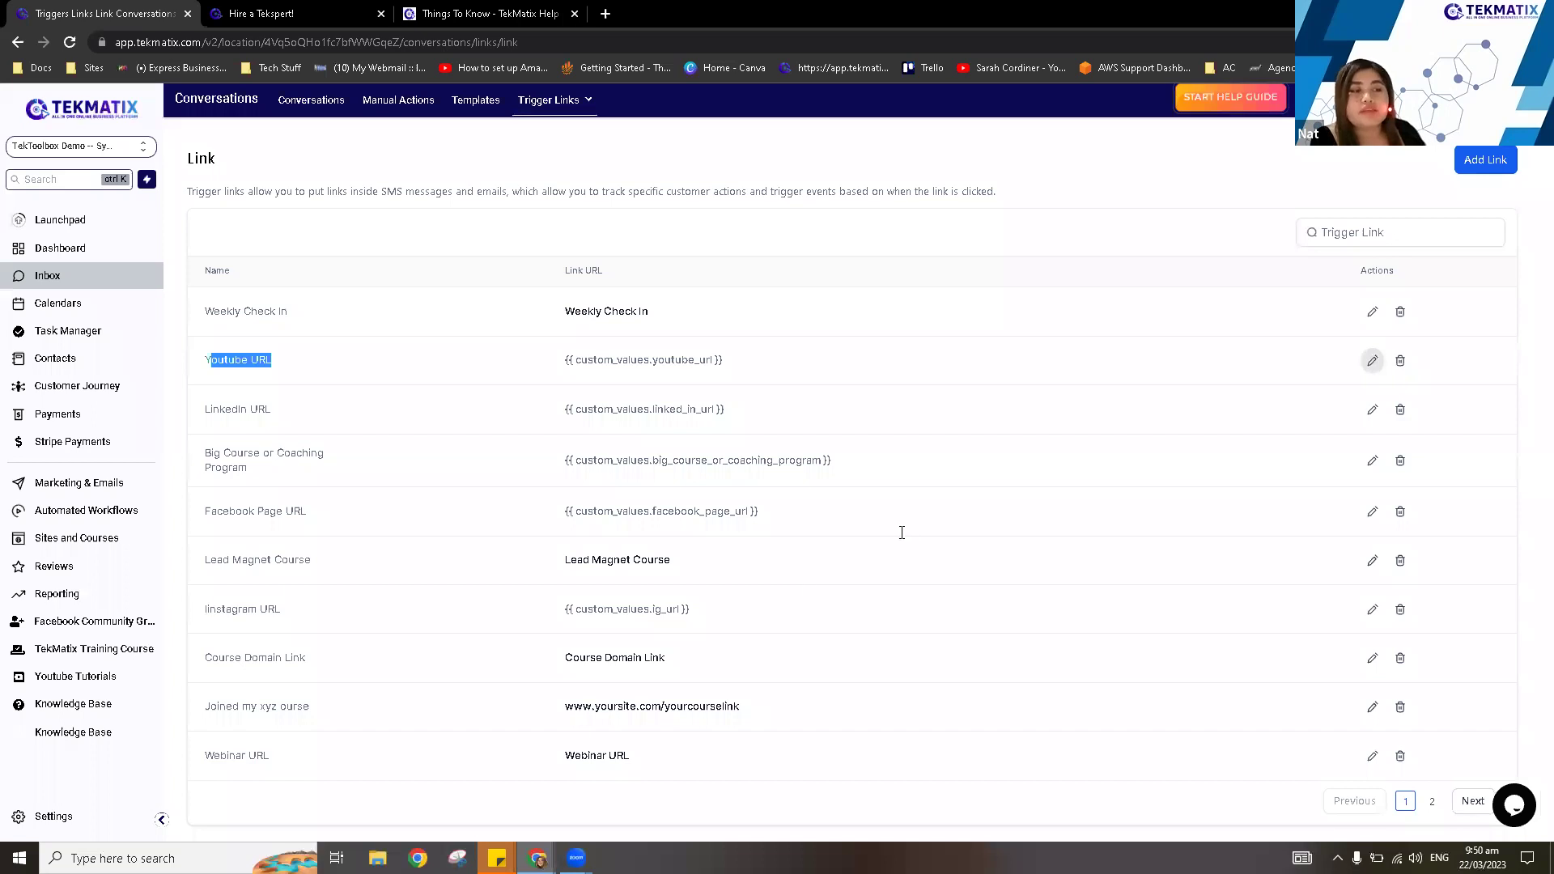
pyautogui.press('Tab')
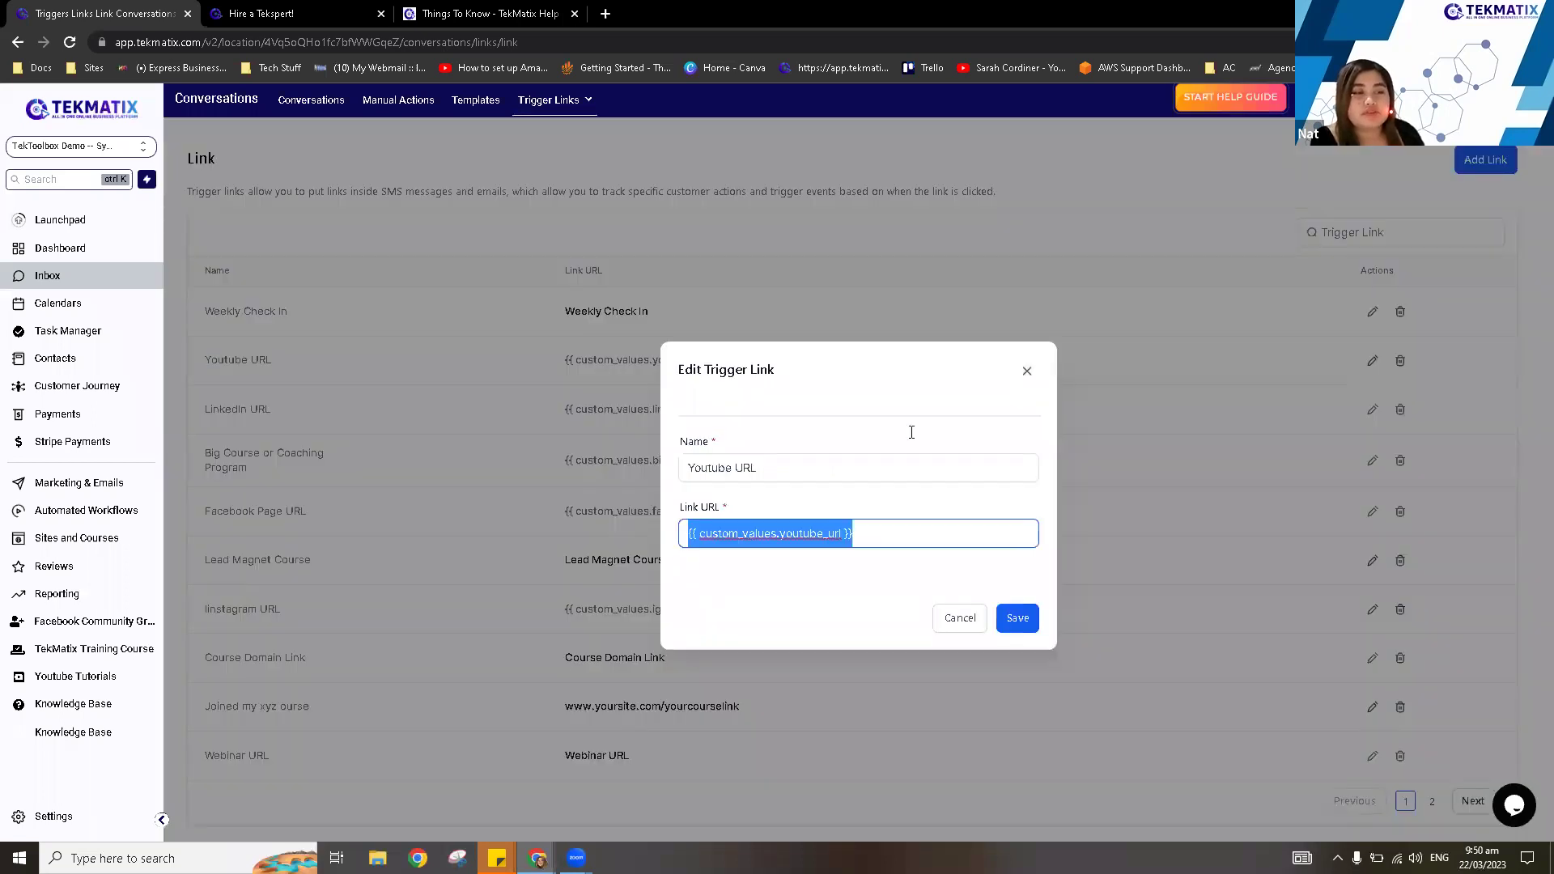
pyautogui.click(1027, 371)
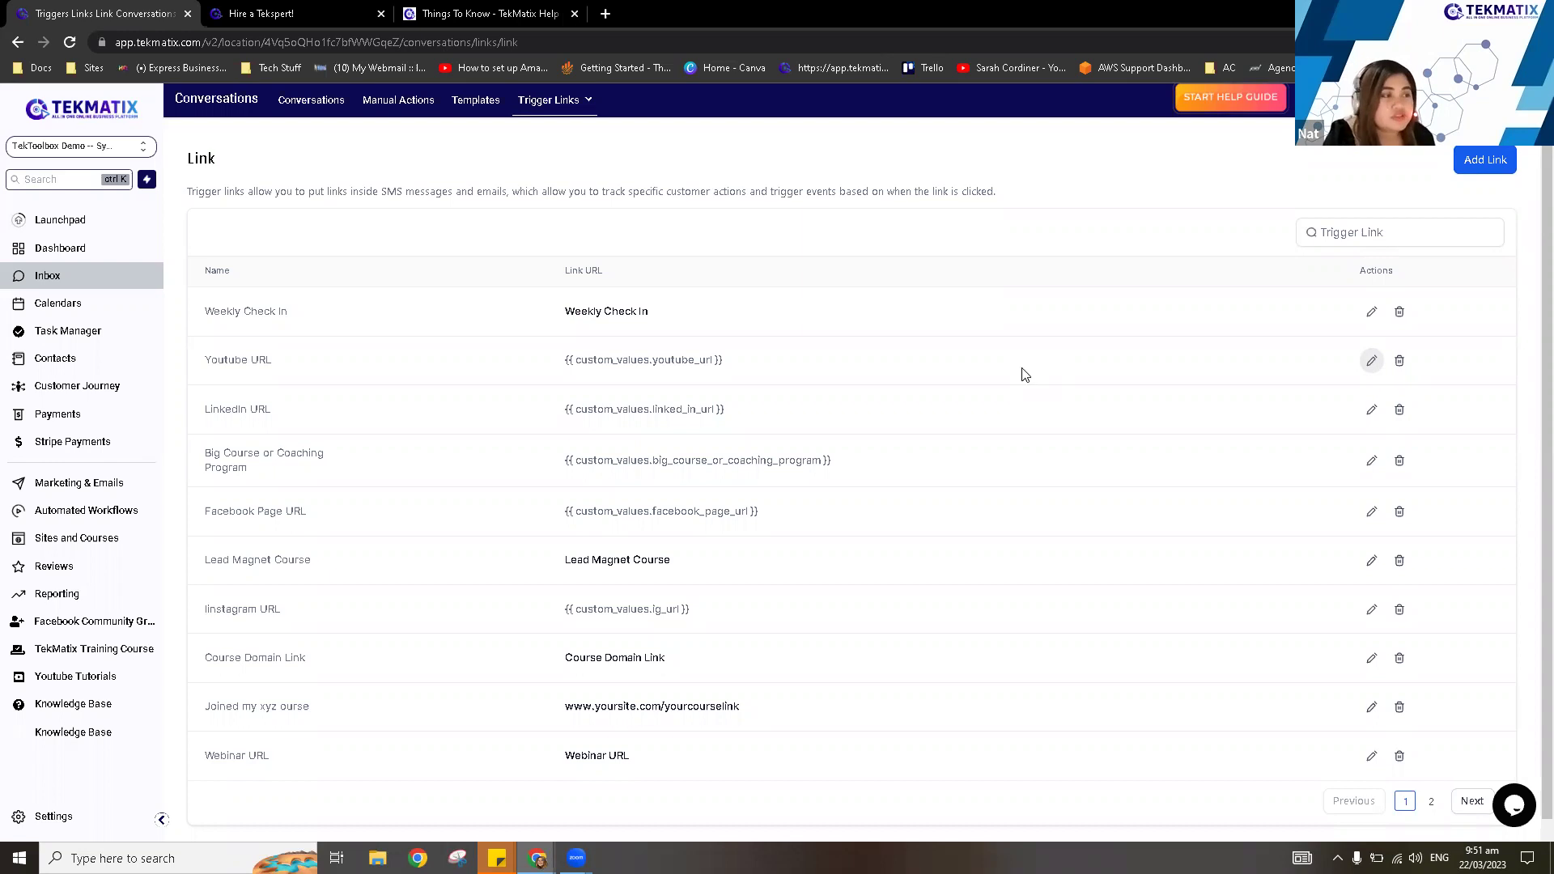
pyautogui.rightClick(93, 488)
pyautogui.click(132, 503)
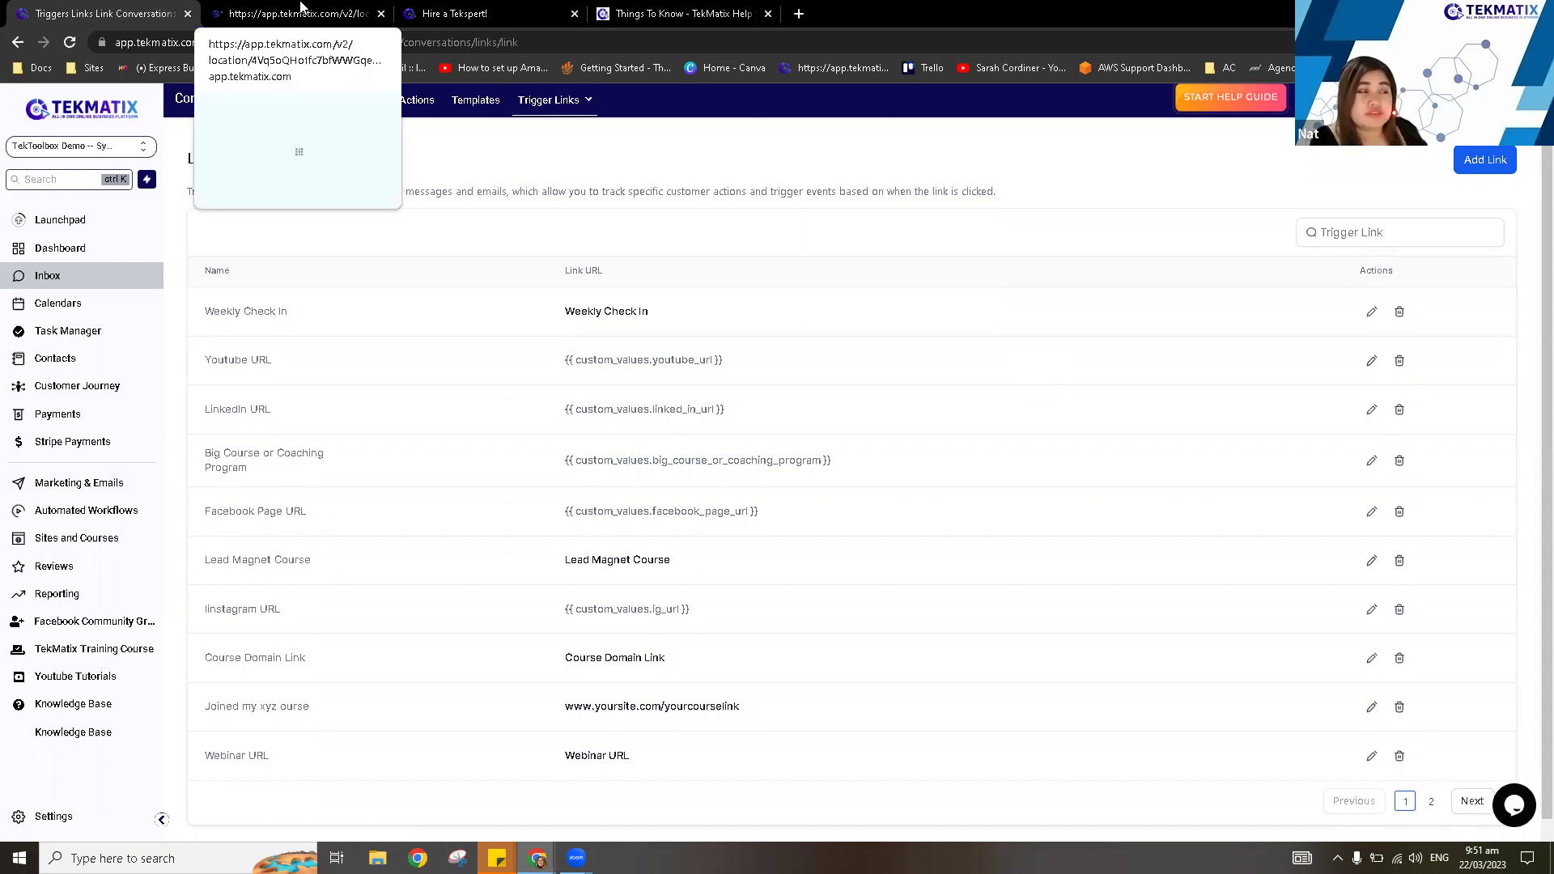
pyautogui.click(307, 10)
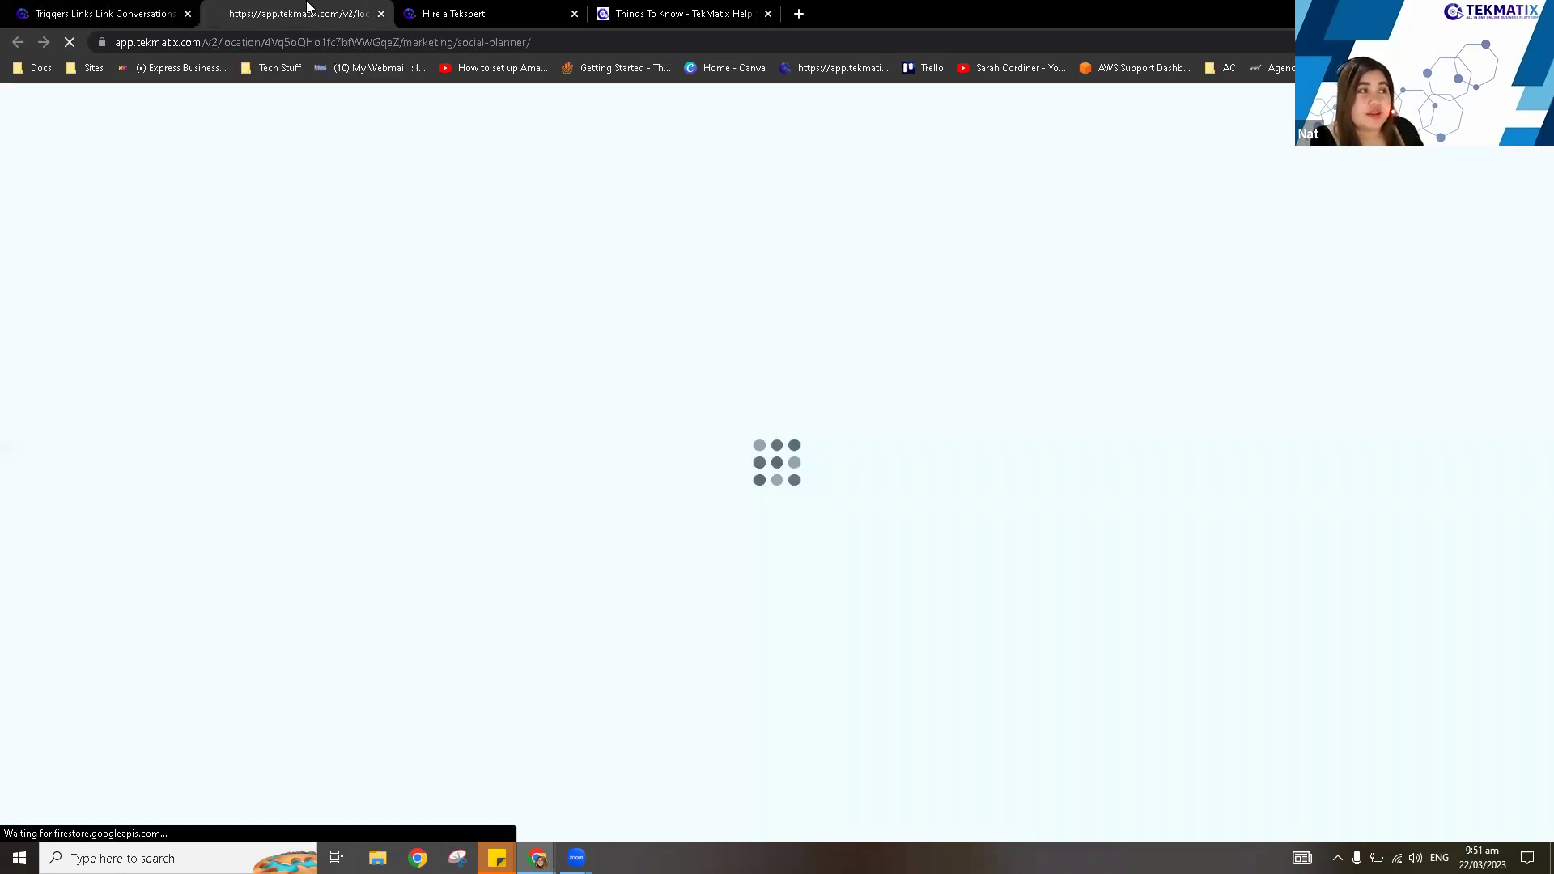
pyautogui.click(144, 10)
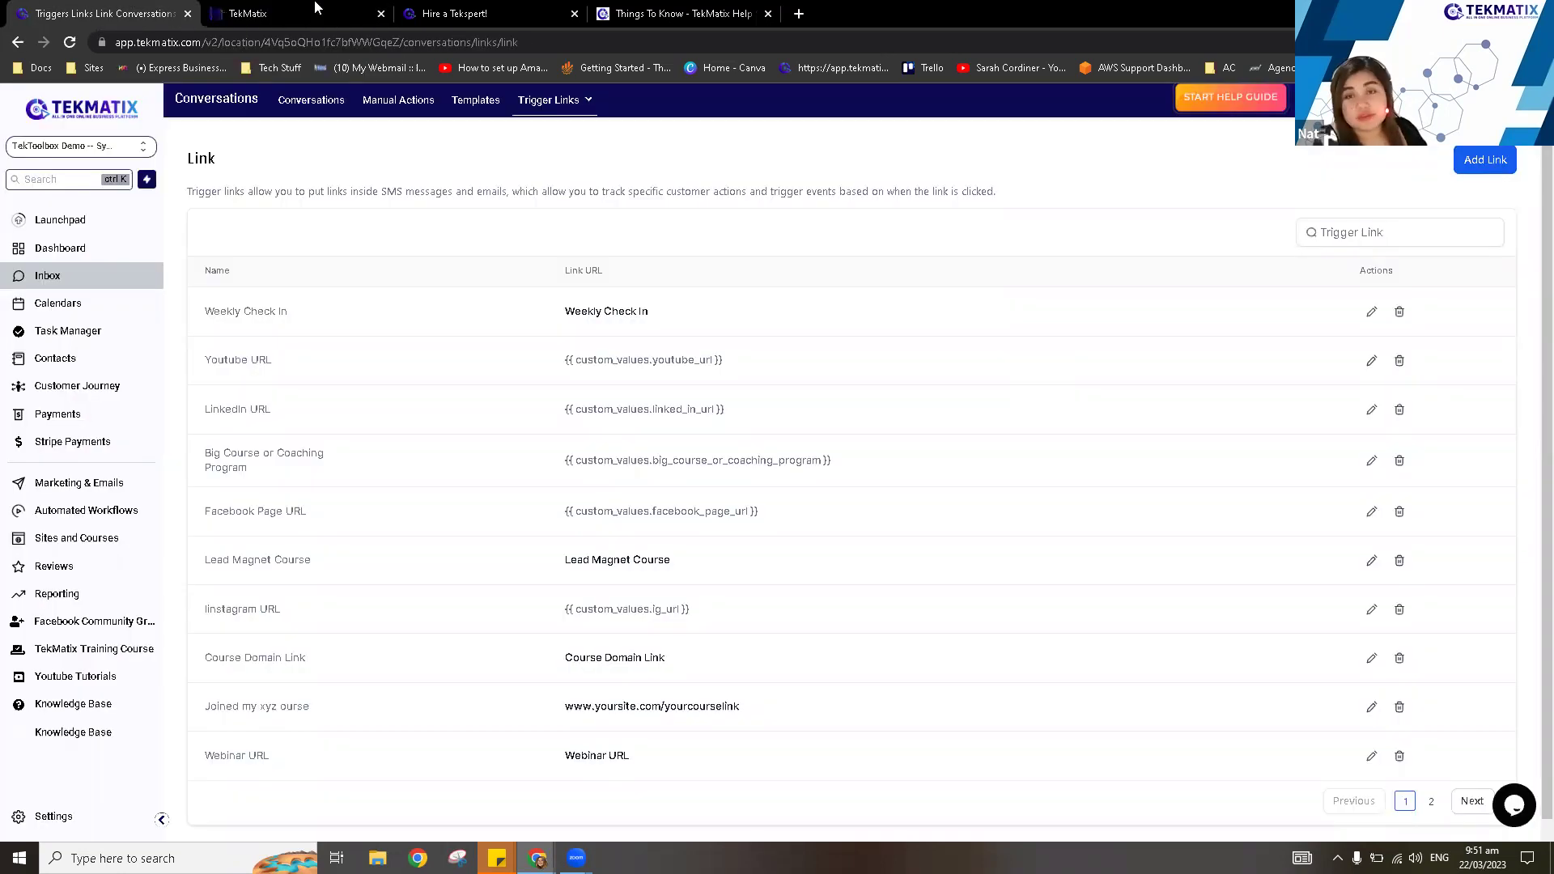
# Go to the Email Builder under Marketing & Emails and open the weekly yout template for editing.
pyautogui.click(77, 489)
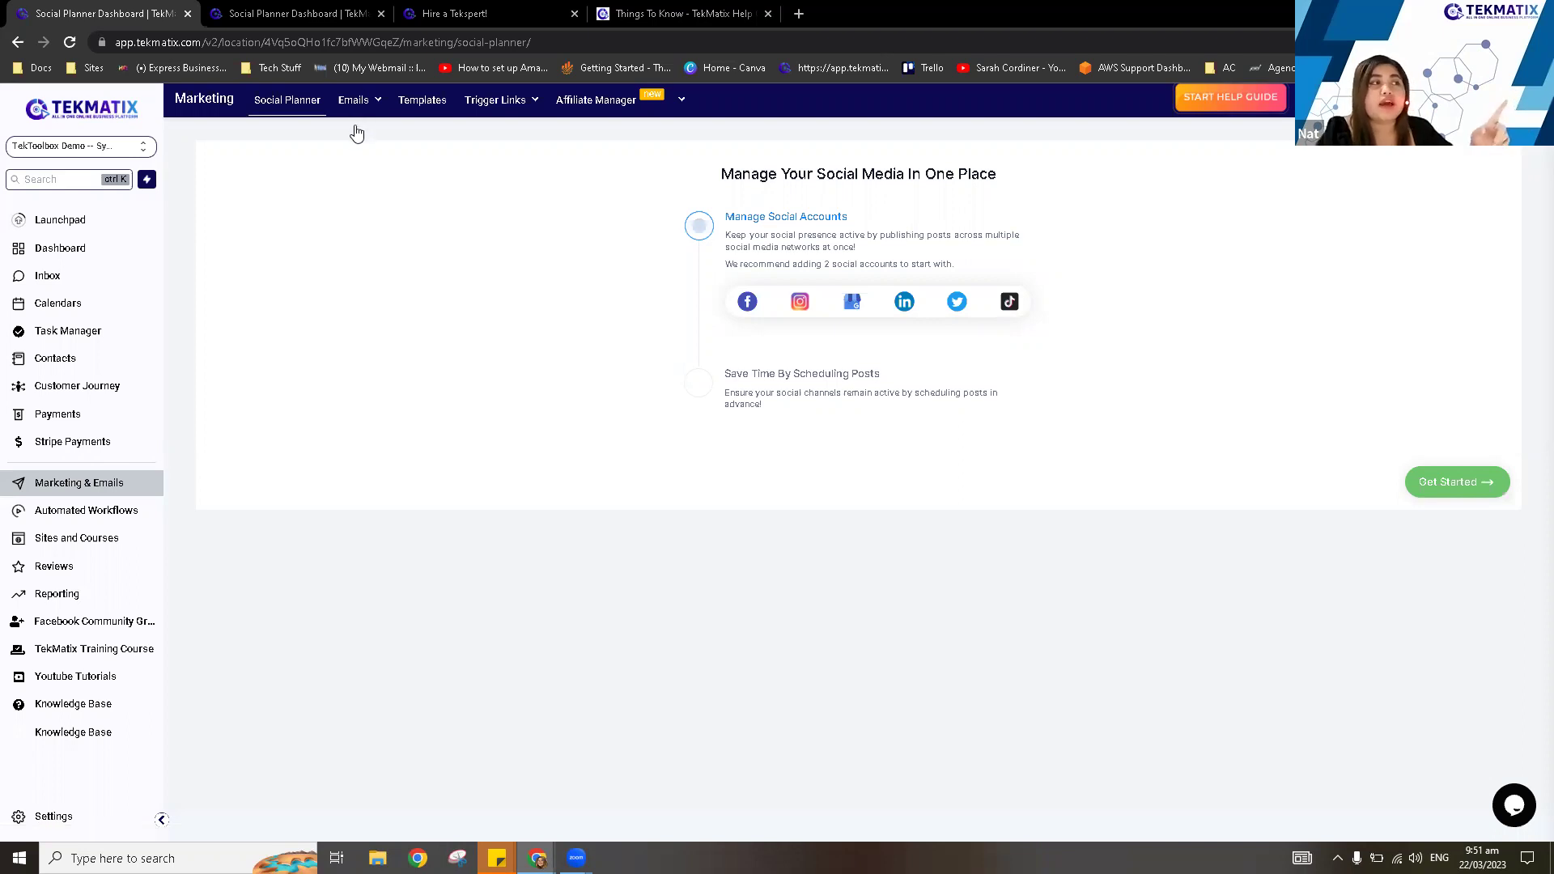
pyautogui.moveTo(356, 110)
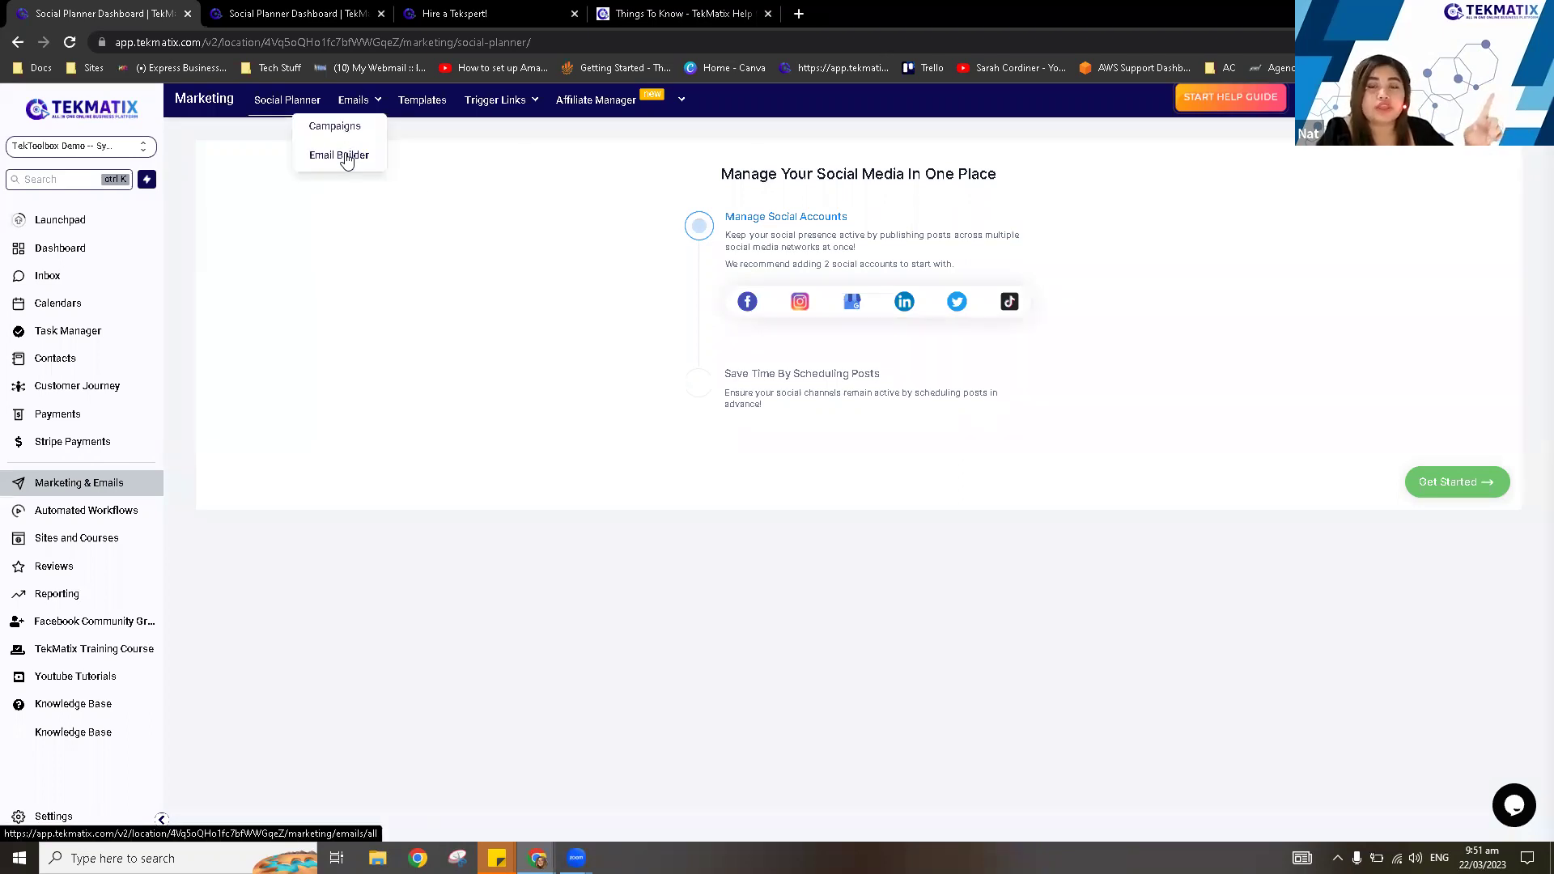
pyautogui.click(348, 160)
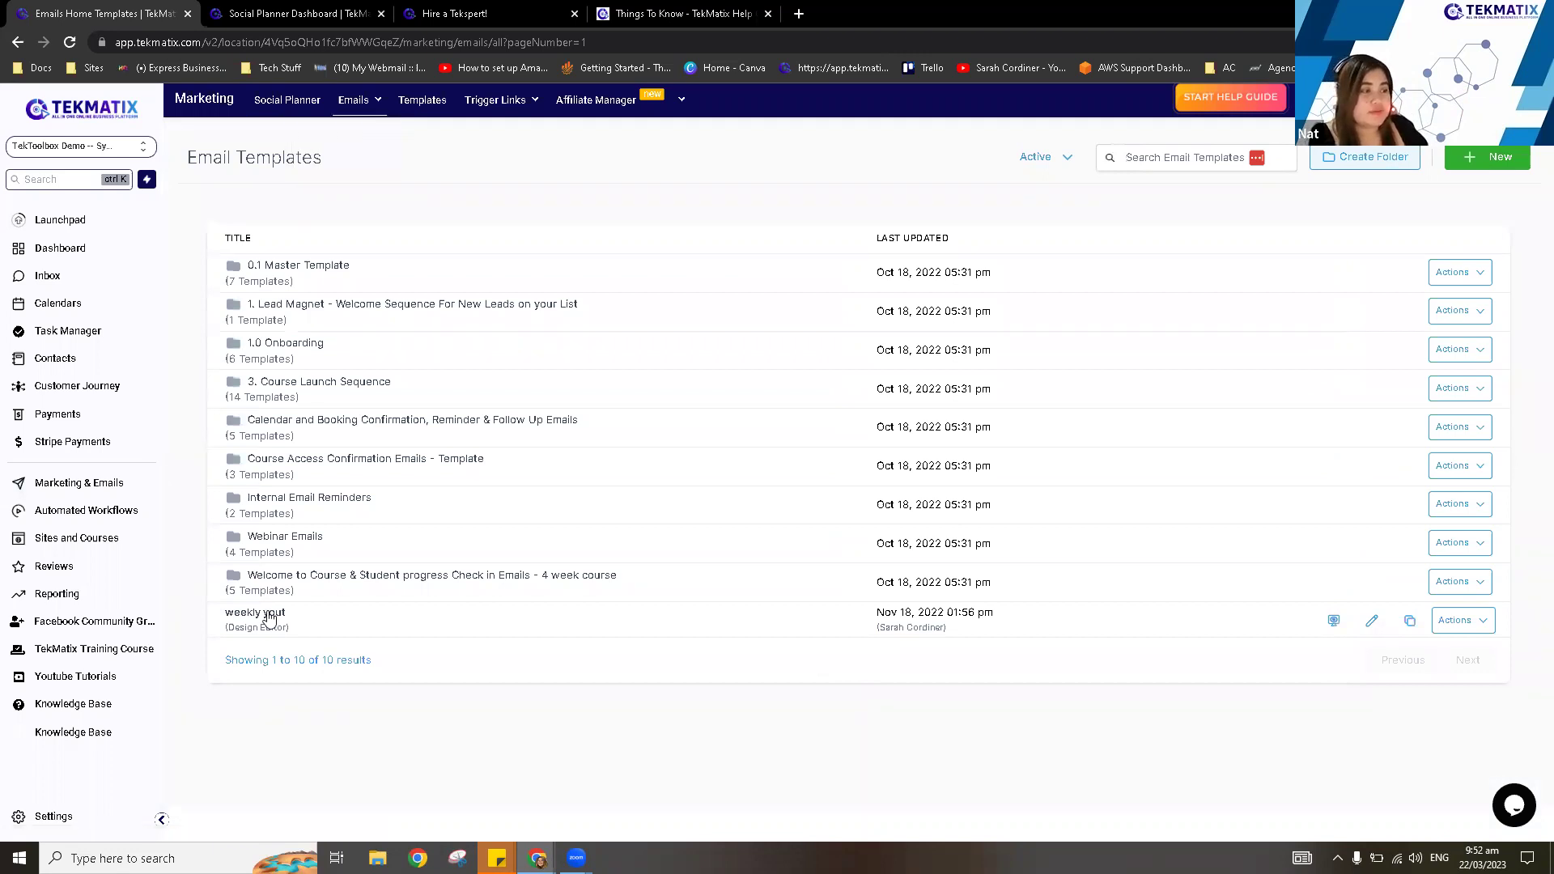
pyautogui.click(269, 619)
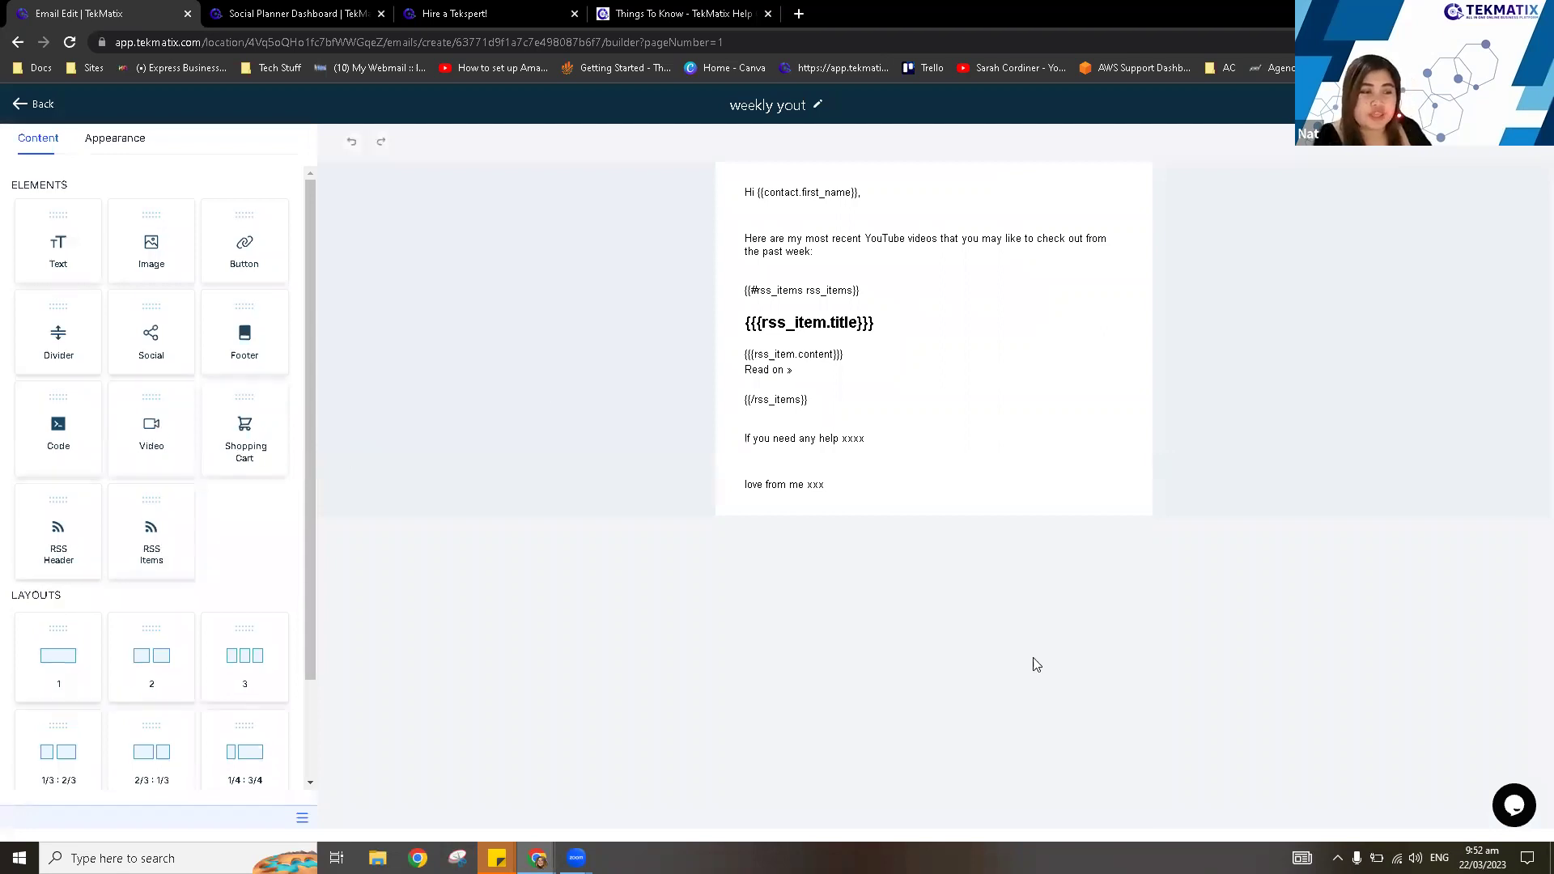
# Add a Social element below the closing text of the weekly yout email.
pyautogui.moveTo(156, 340); pyautogui.dragTo(859, 515)
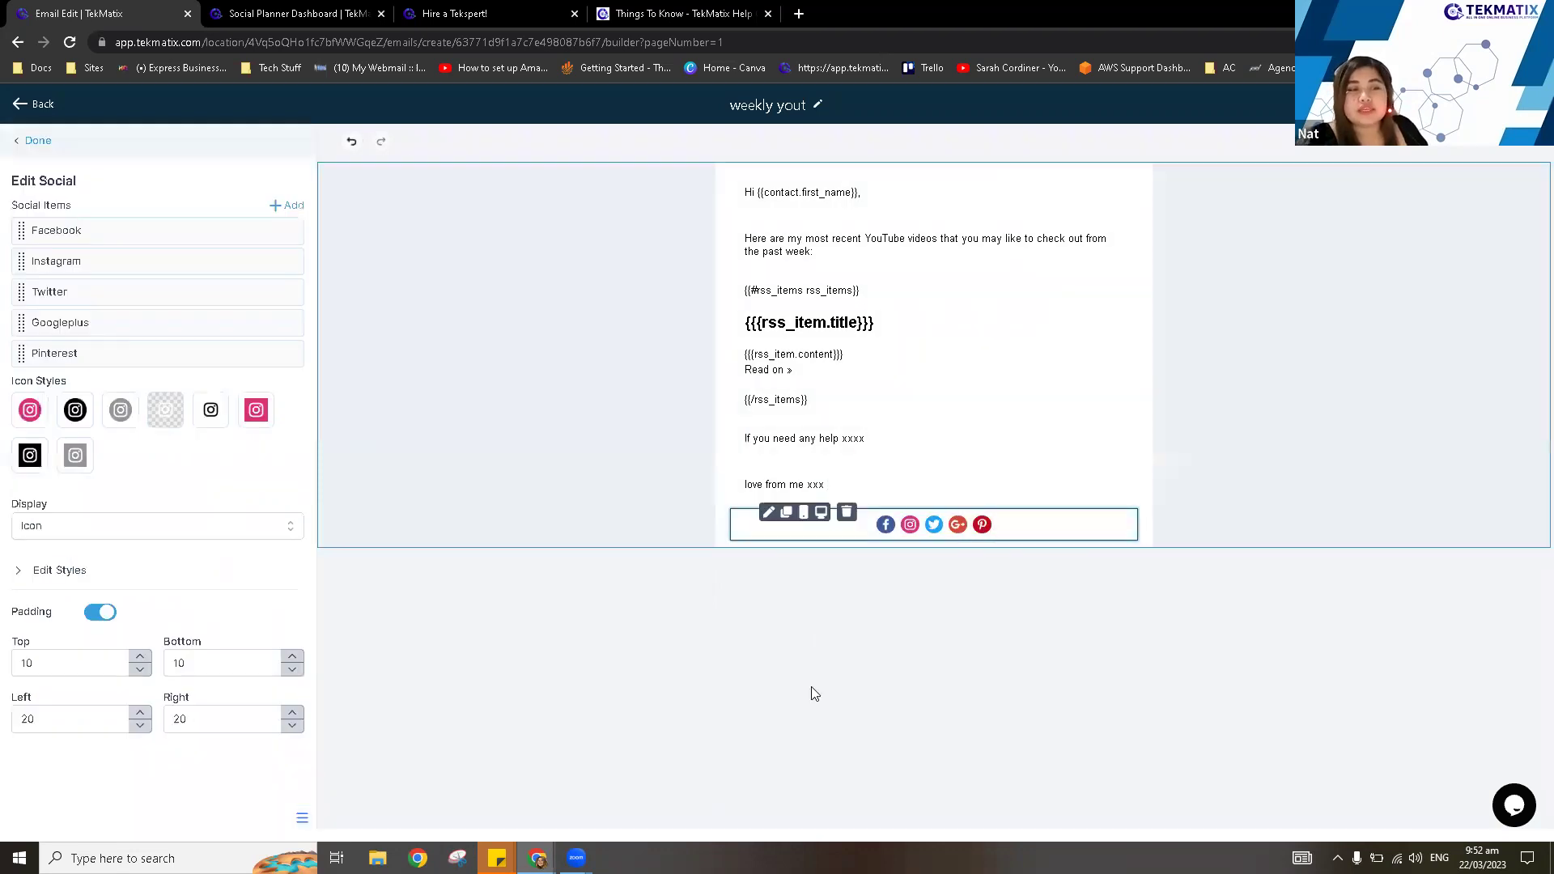
pyautogui.click(624, 503)
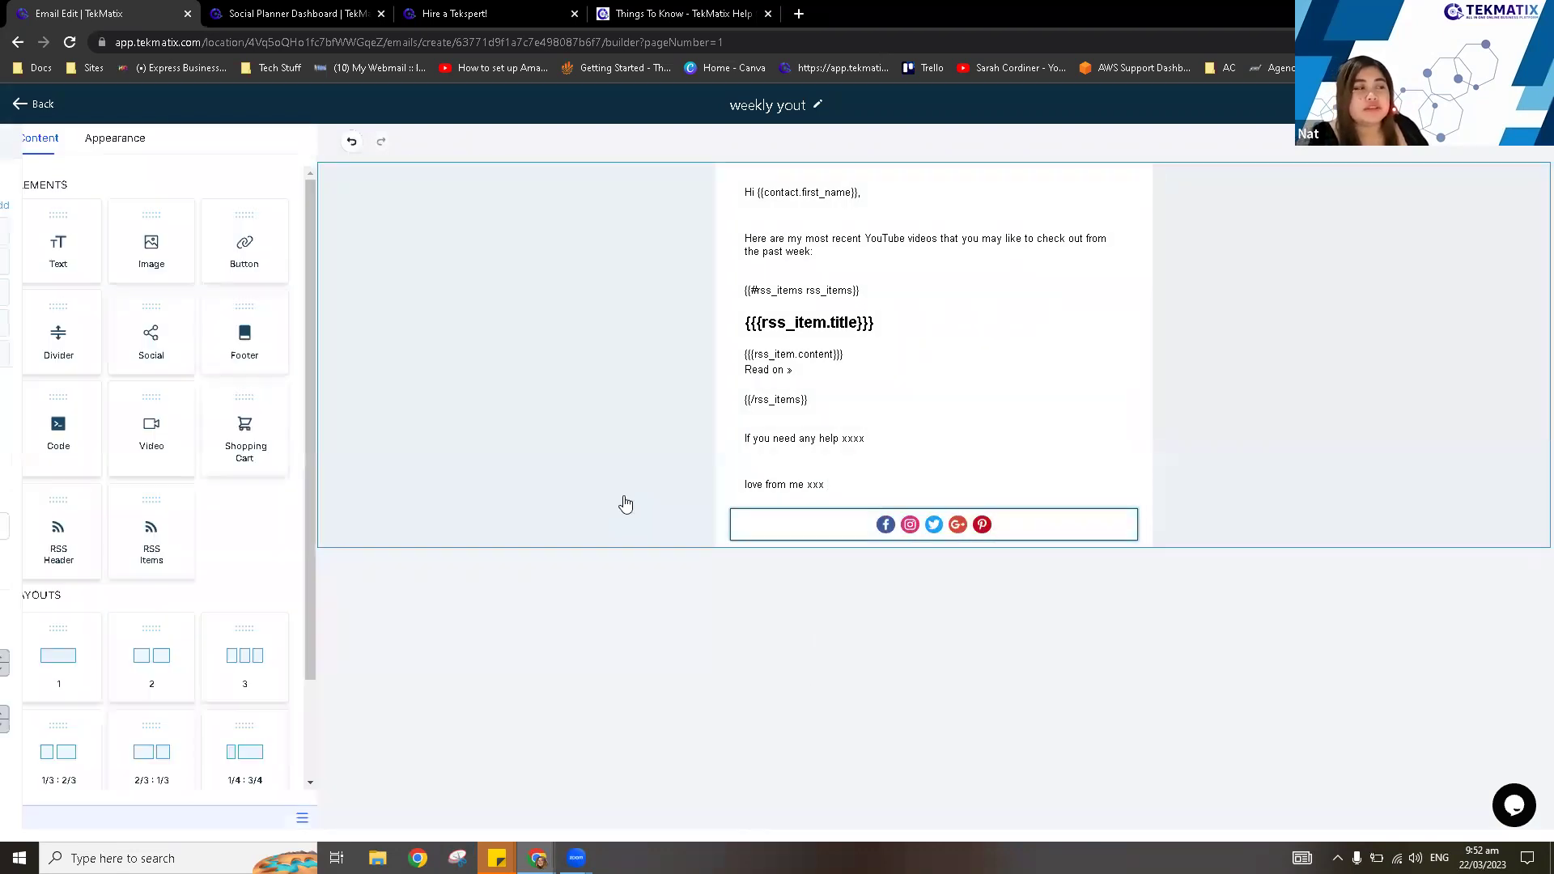
# Set the URL of the social block's Facebook item to the Facebook Page URL trigger link.
pyautogui.moveTo(161, 231)
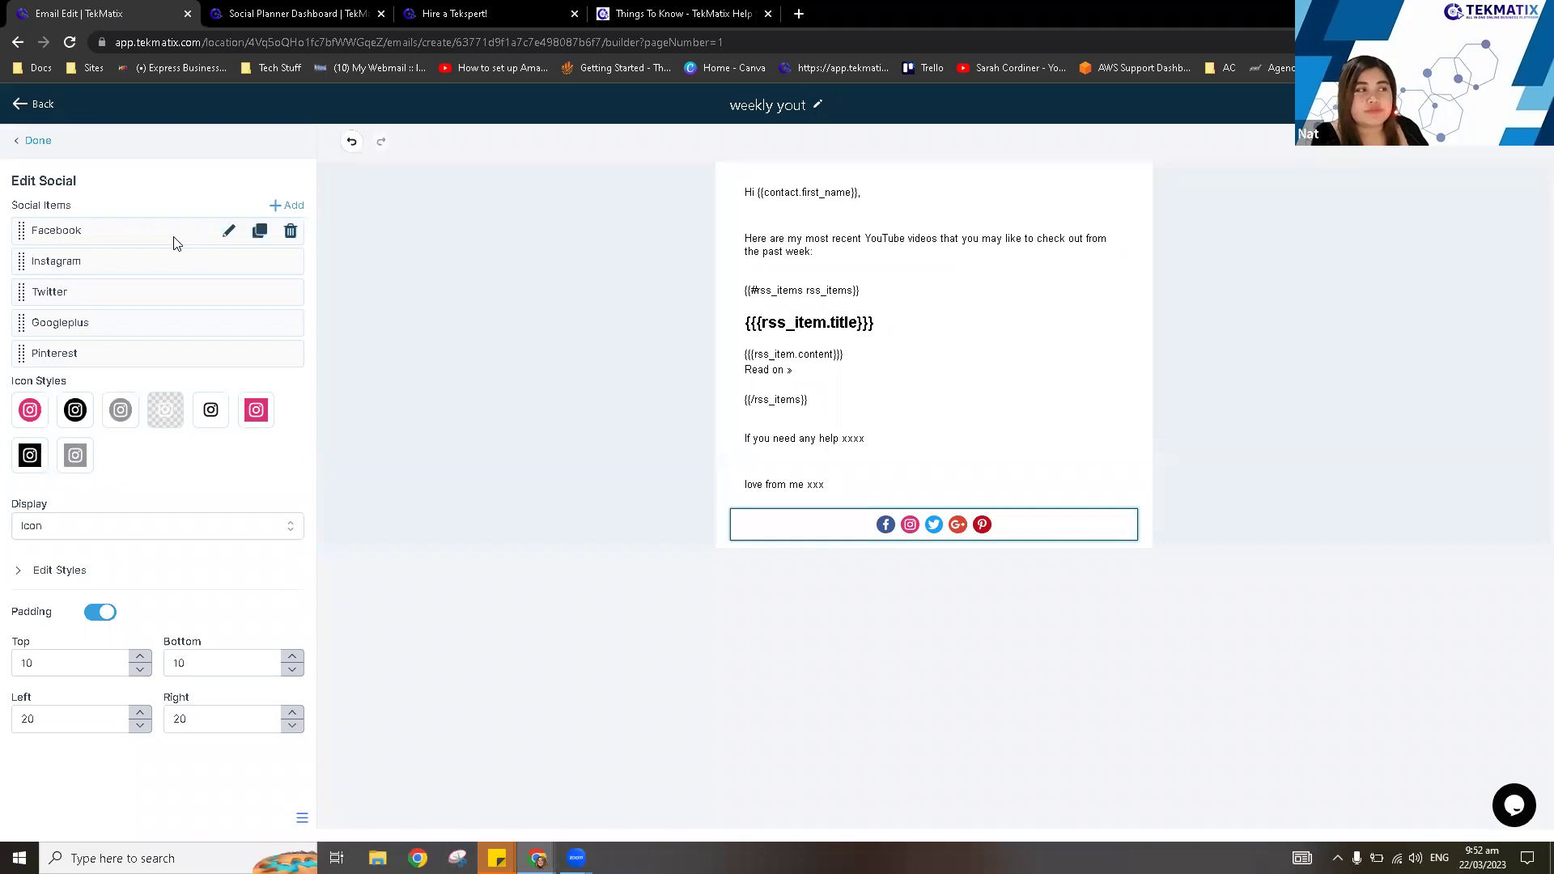
pyautogui.click(229, 234)
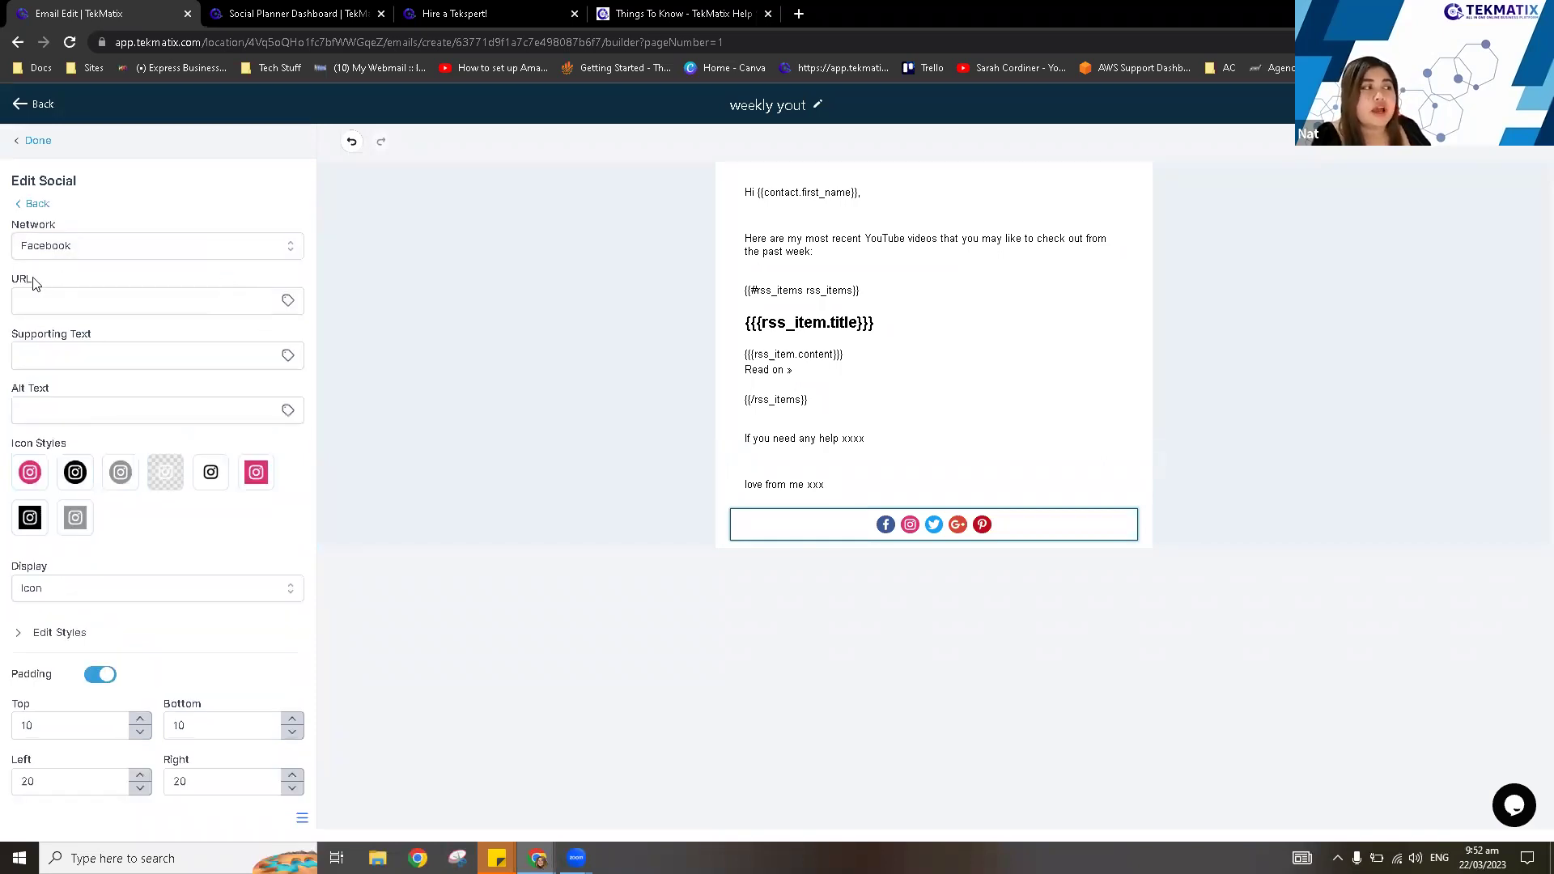
pyautogui.moveTo(19, 279); pyautogui.dragTo(33, 279)
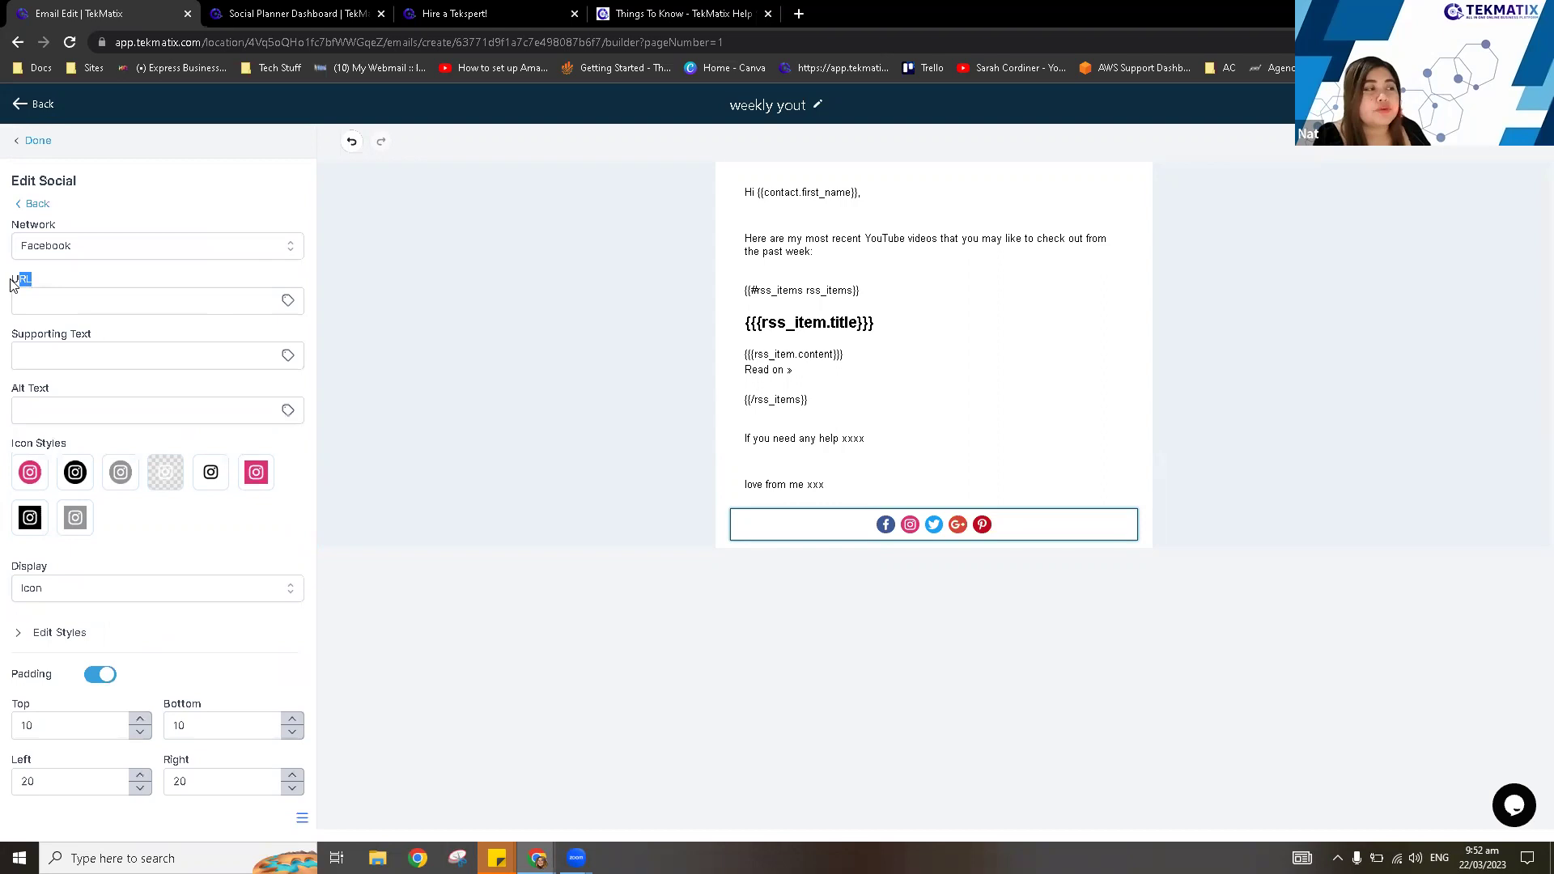
pyautogui.click(52, 298)
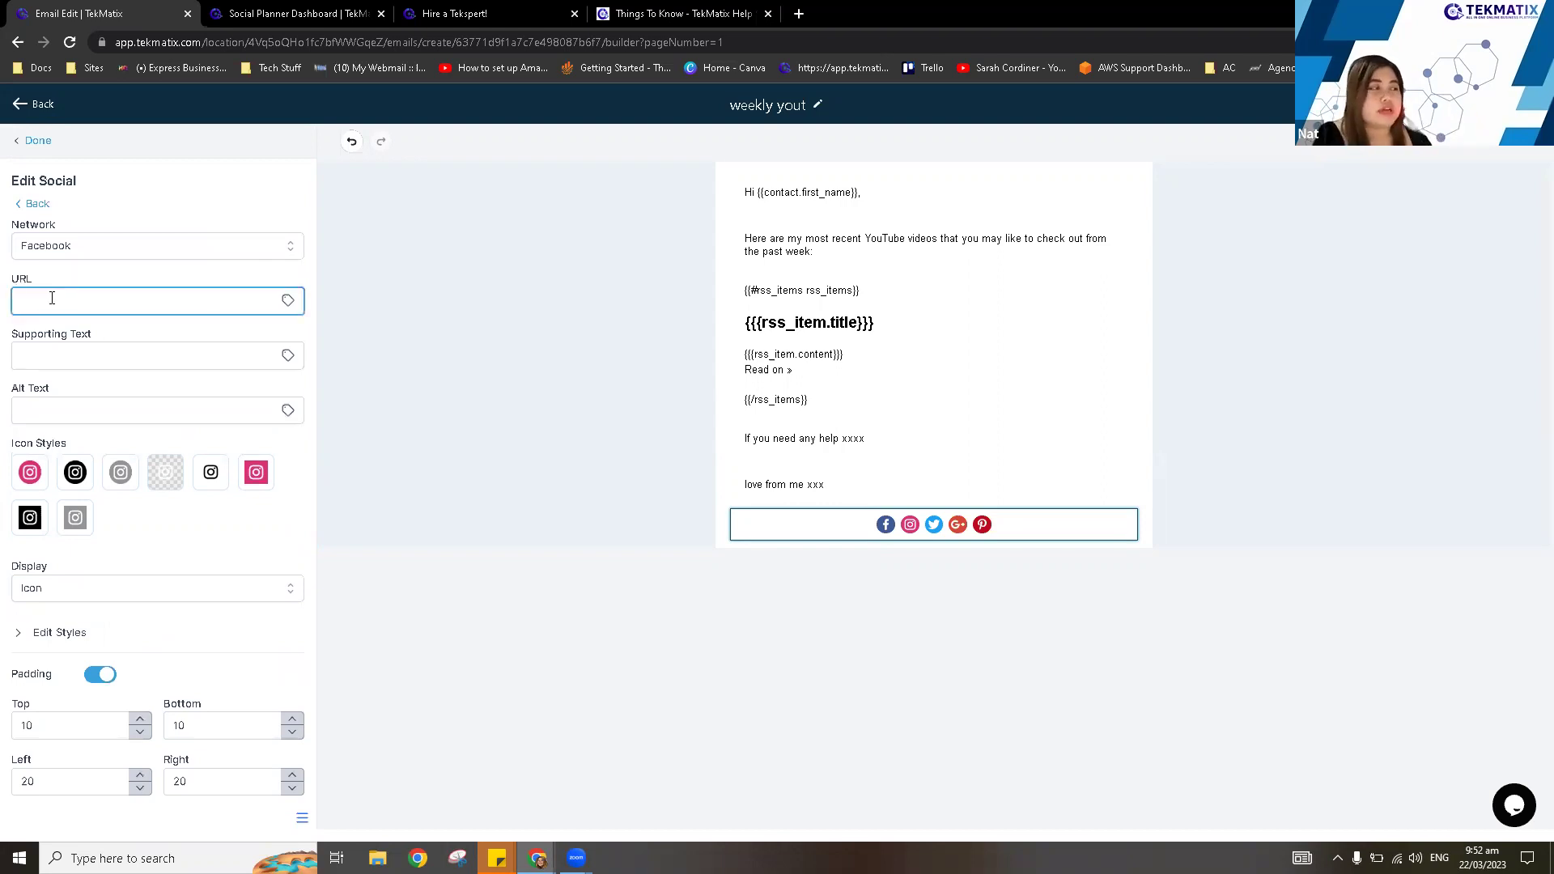
pyautogui.click(288, 303)
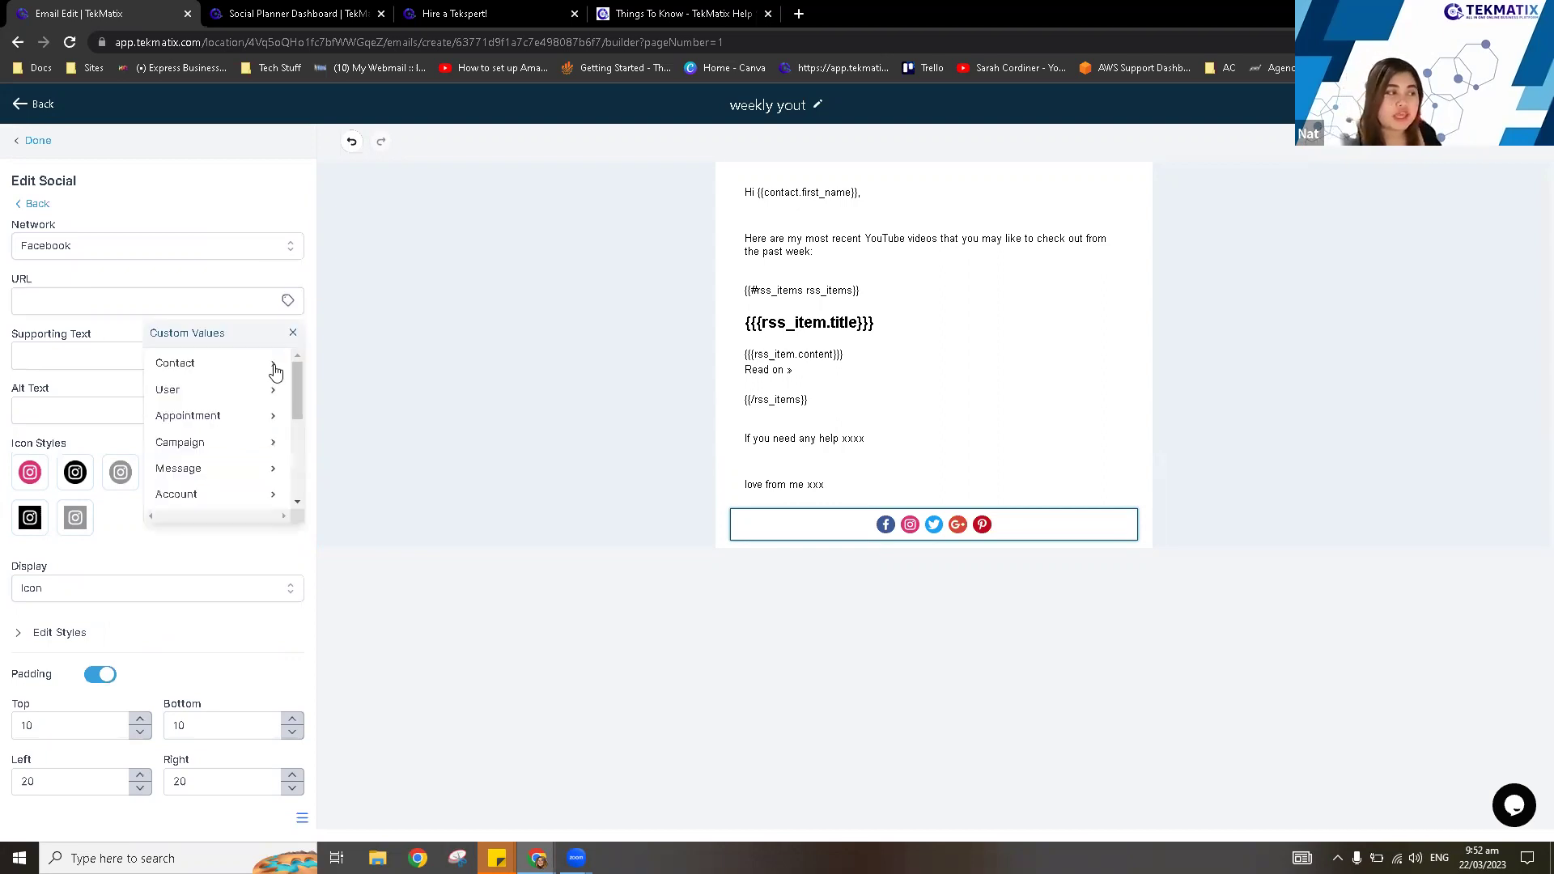
pyautogui.scroll(-5, 275, 370)
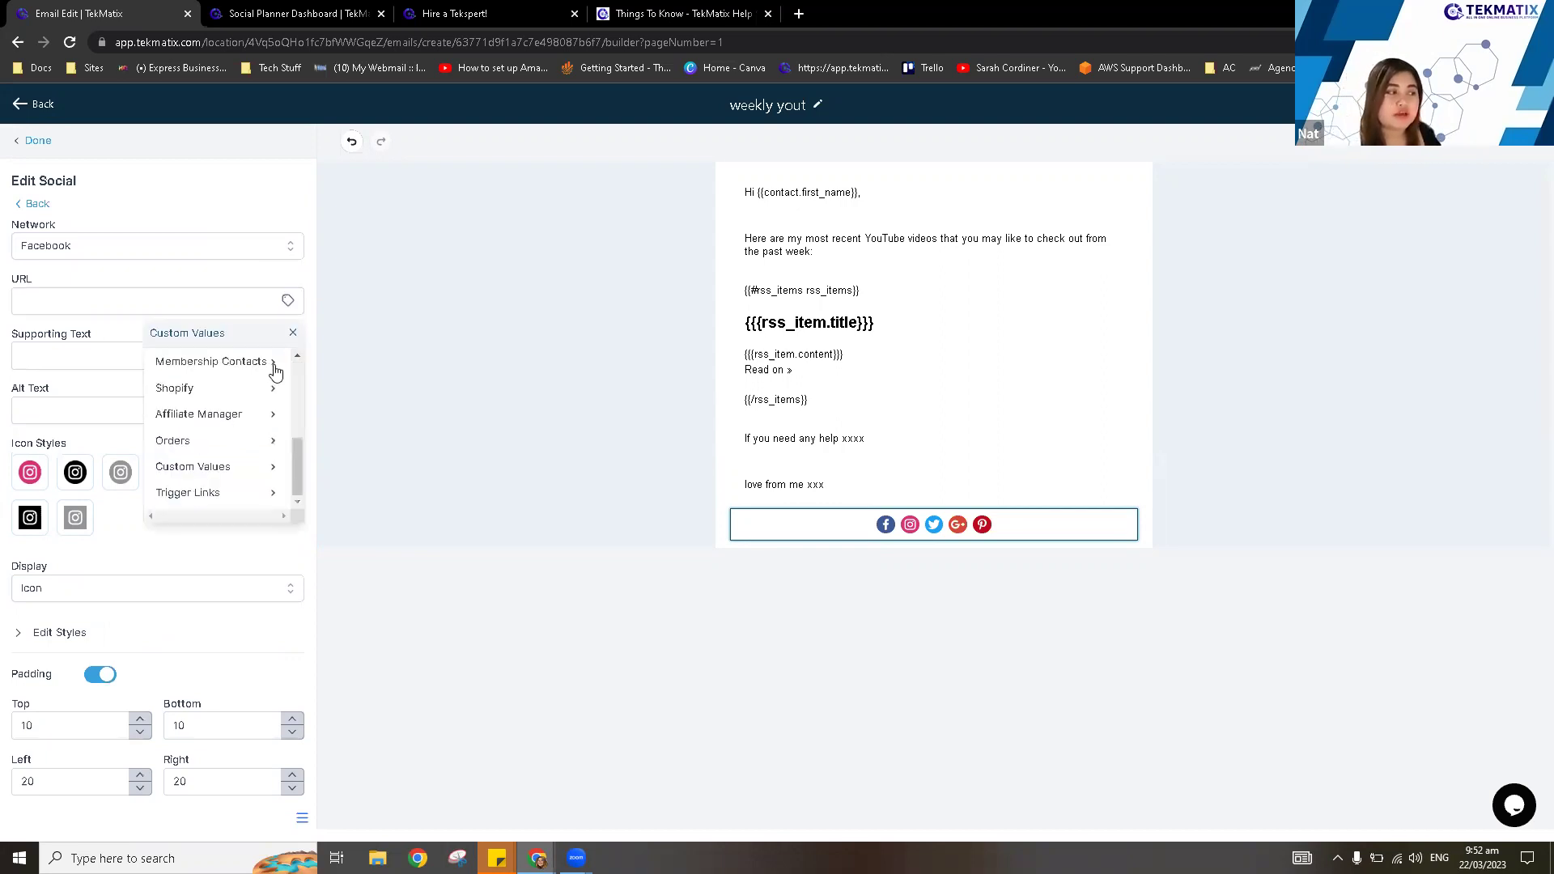
pyautogui.click(212, 503)
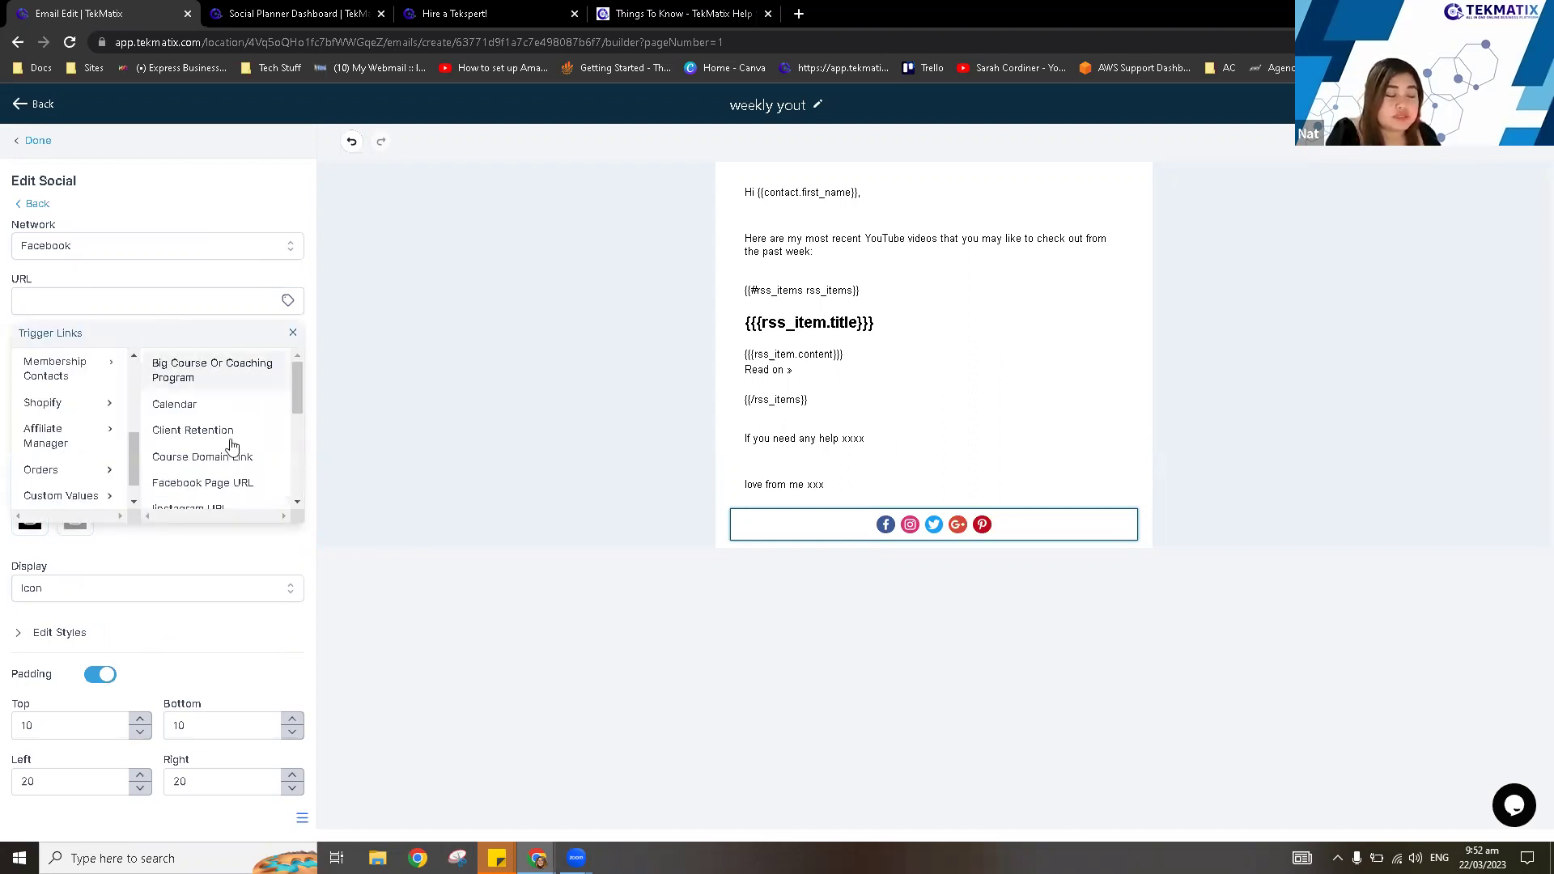
pyautogui.click(225, 486)
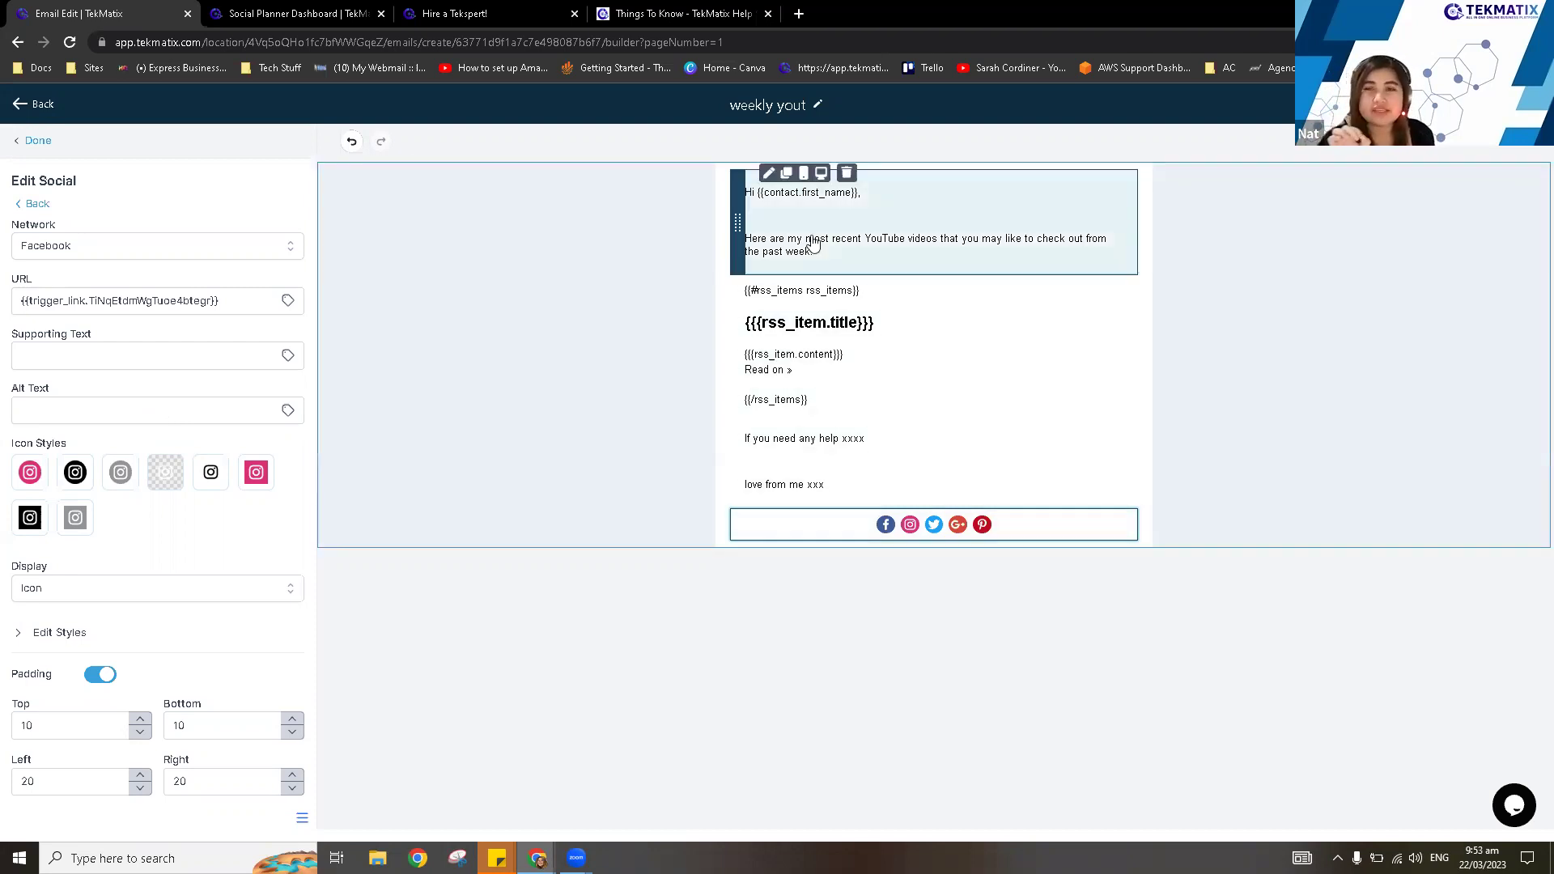
# Open the link settings for the "love from me xxx" text, review the available trigger links and close them without saving.
pyautogui.click(920, 398)
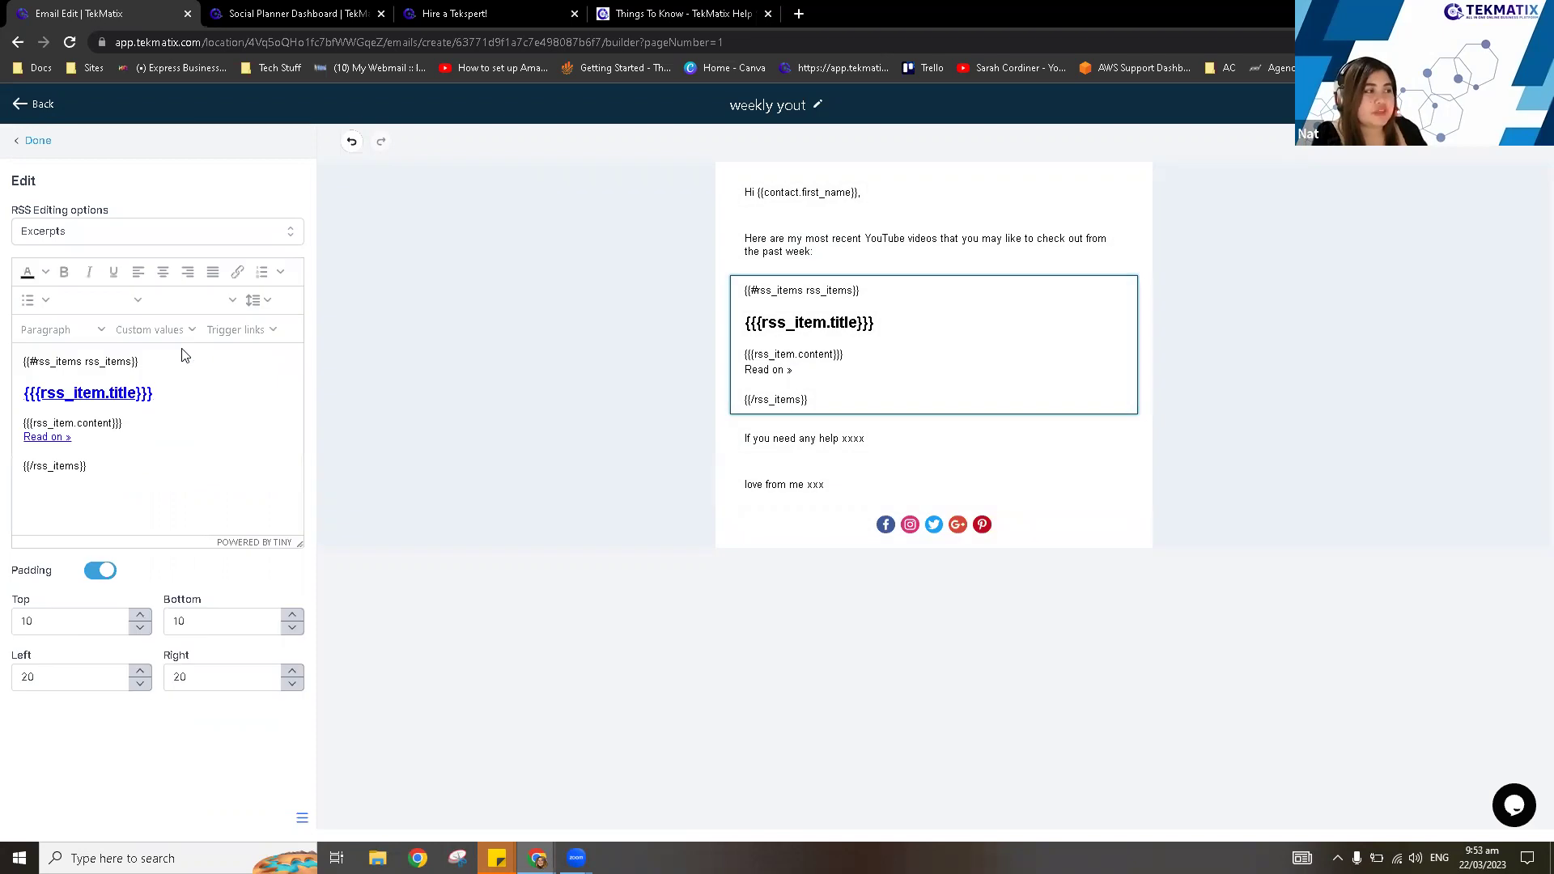
pyautogui.click(123, 361)
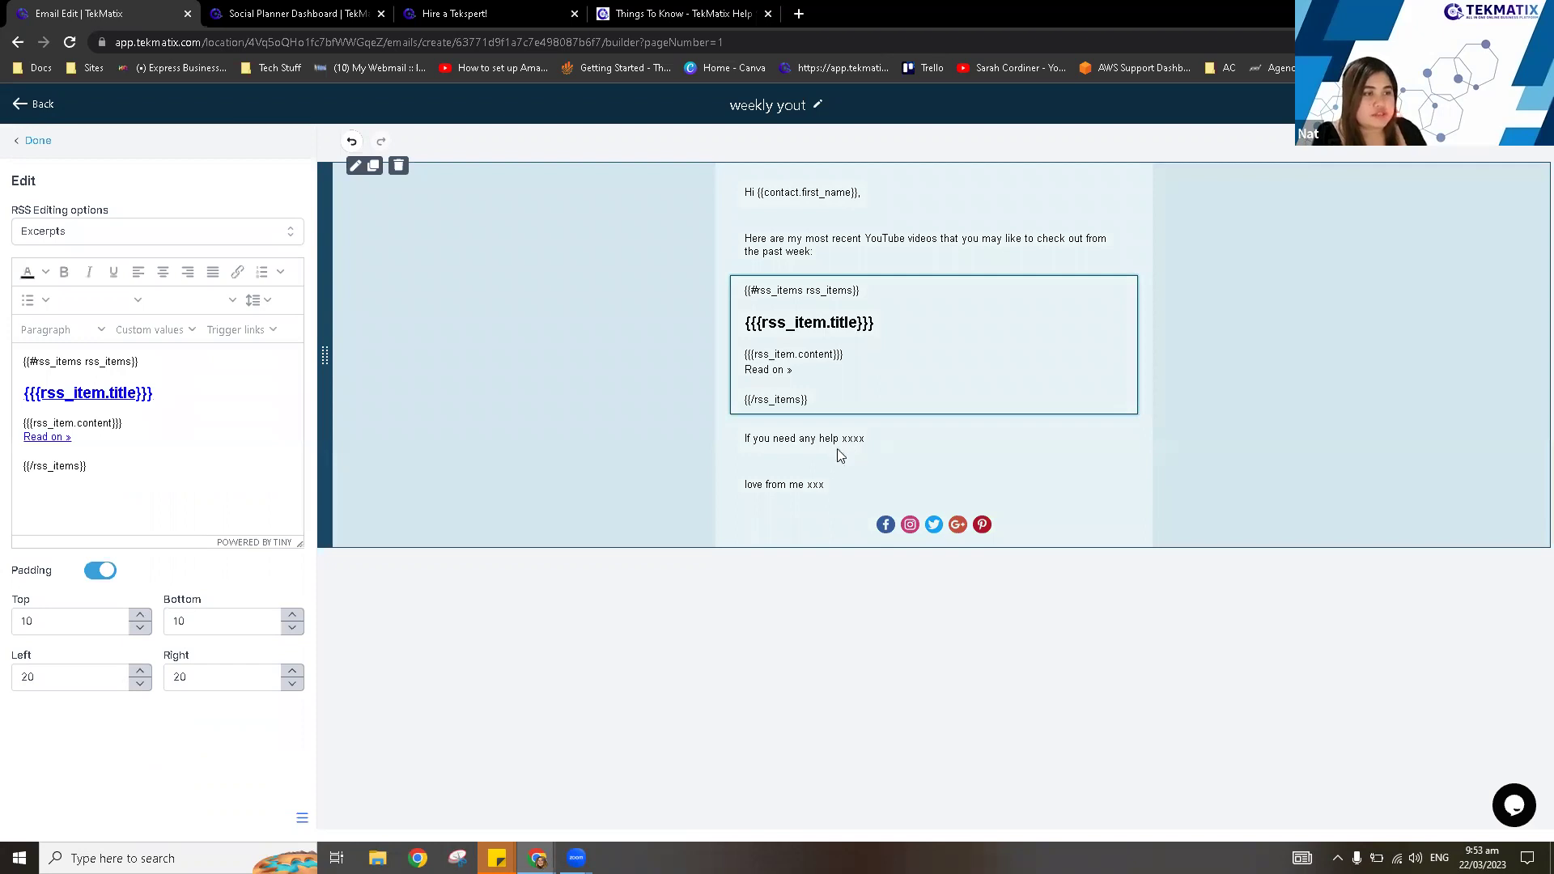
pyautogui.click(838, 453)
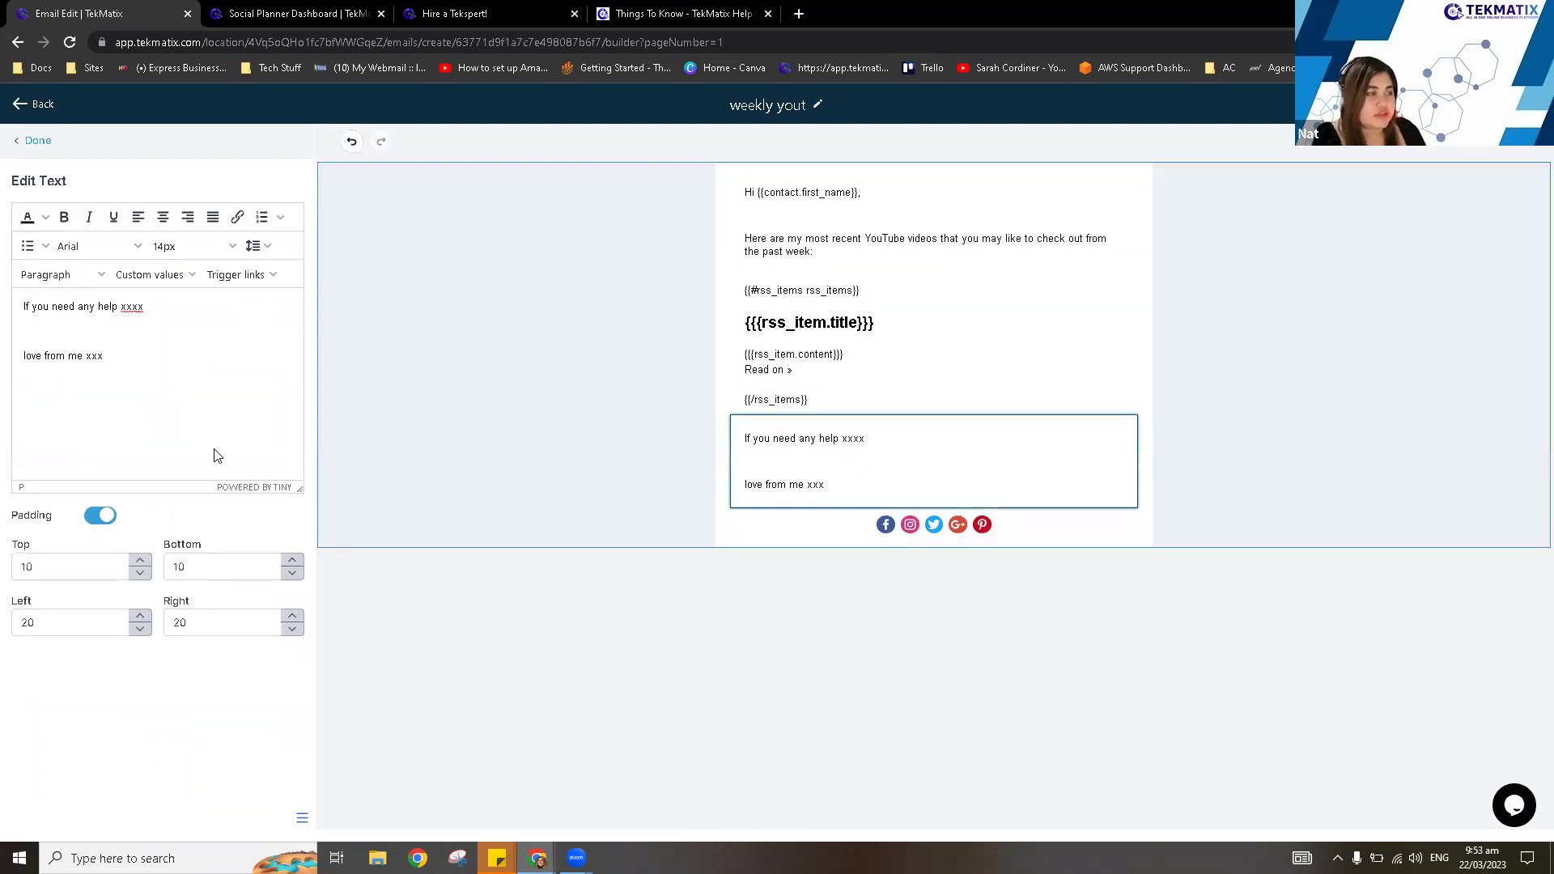
pyautogui.tripleClick(63, 354)
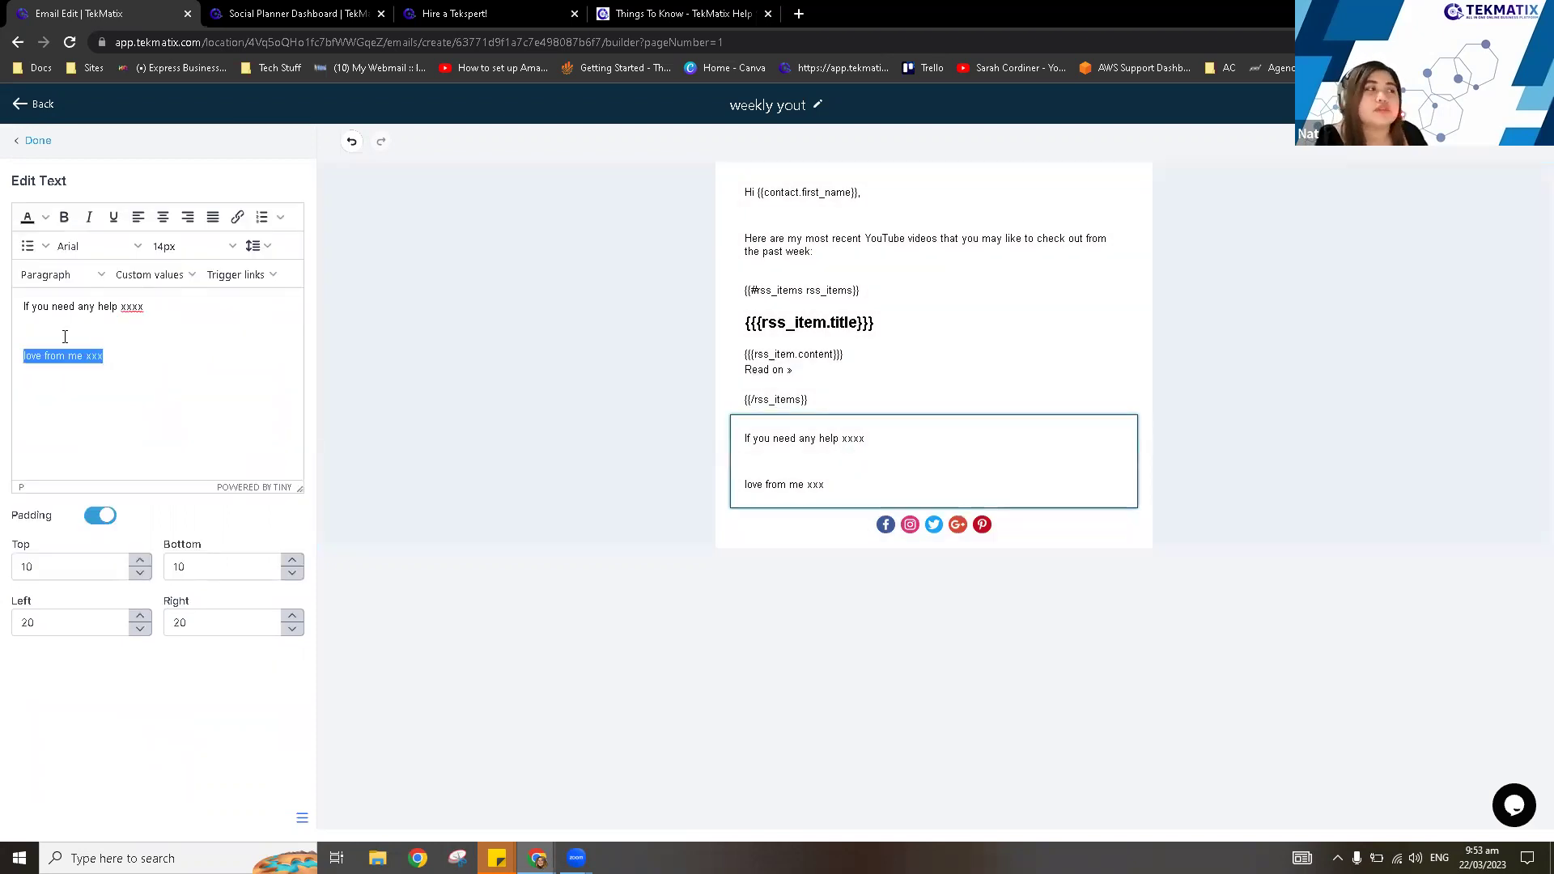
pyautogui.click(238, 219)
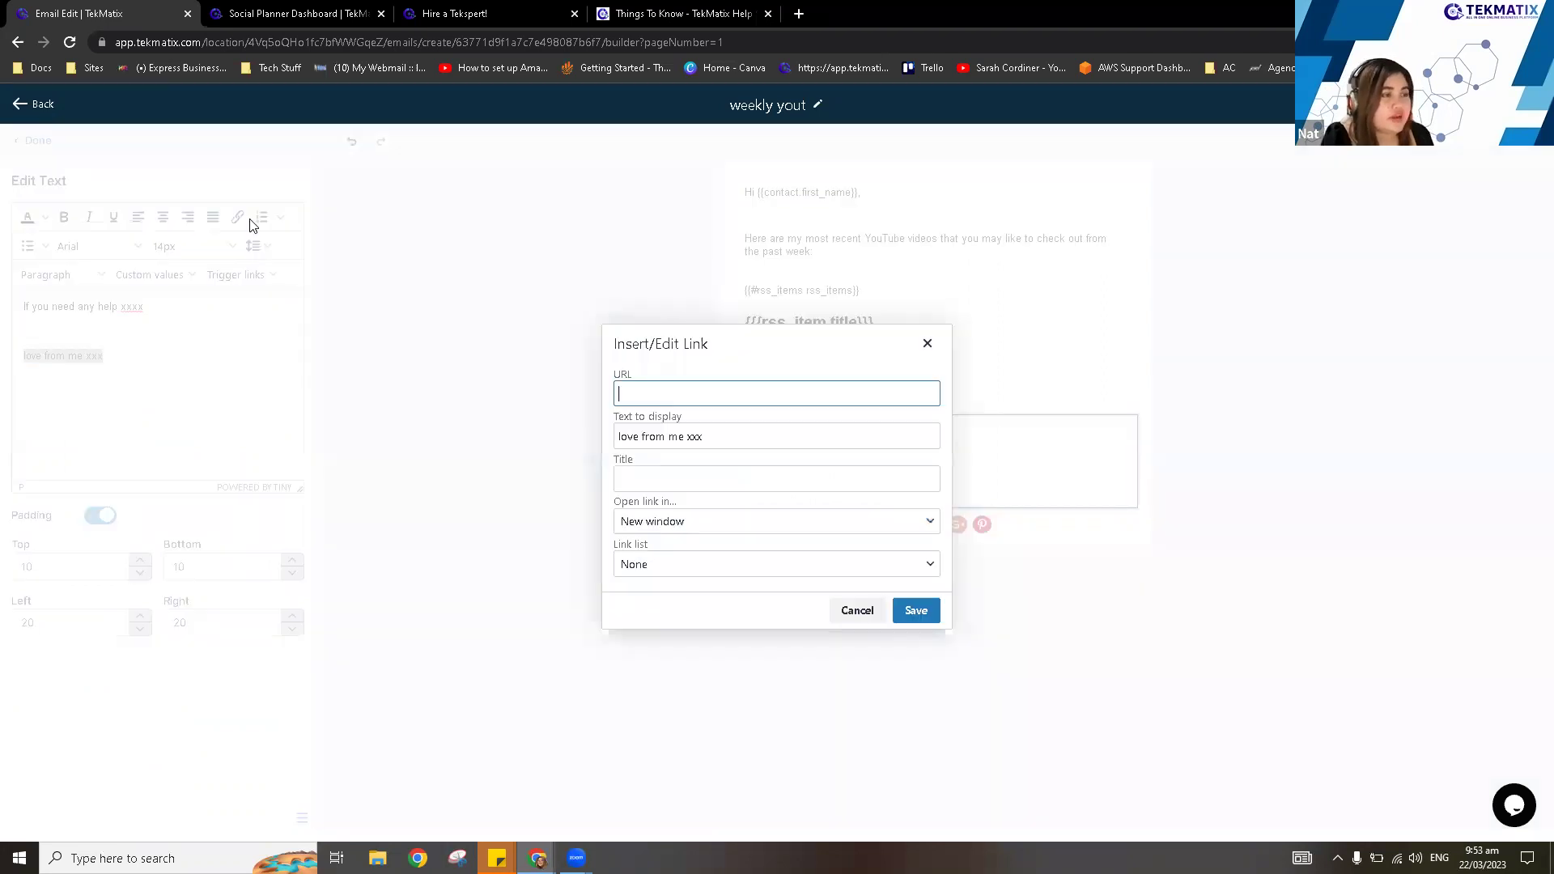
pyautogui.click(720, 571)
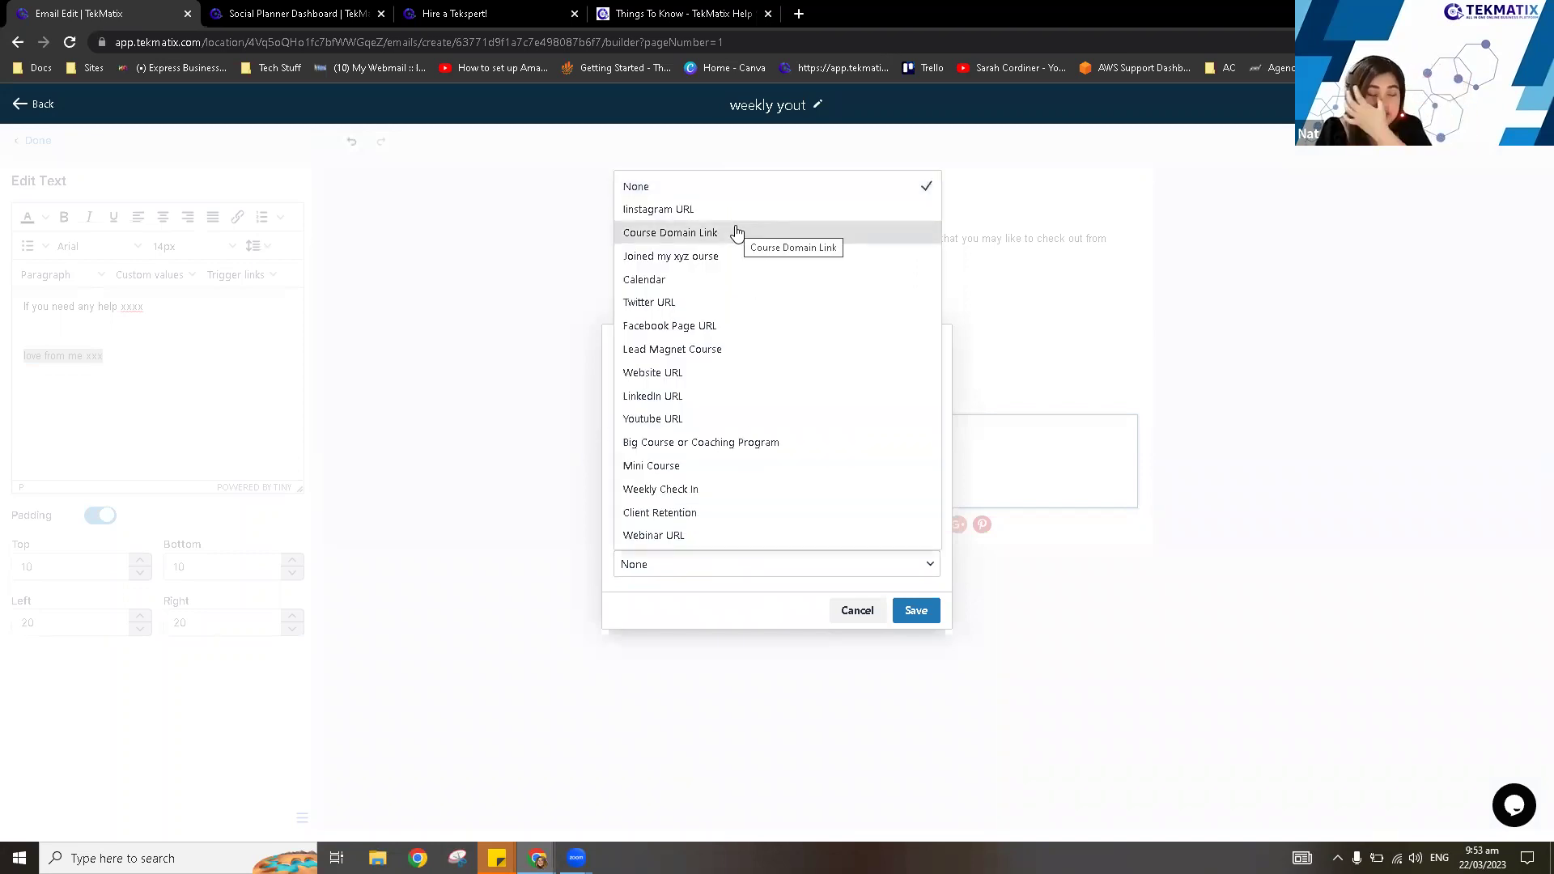
pyautogui.click(564, 512)
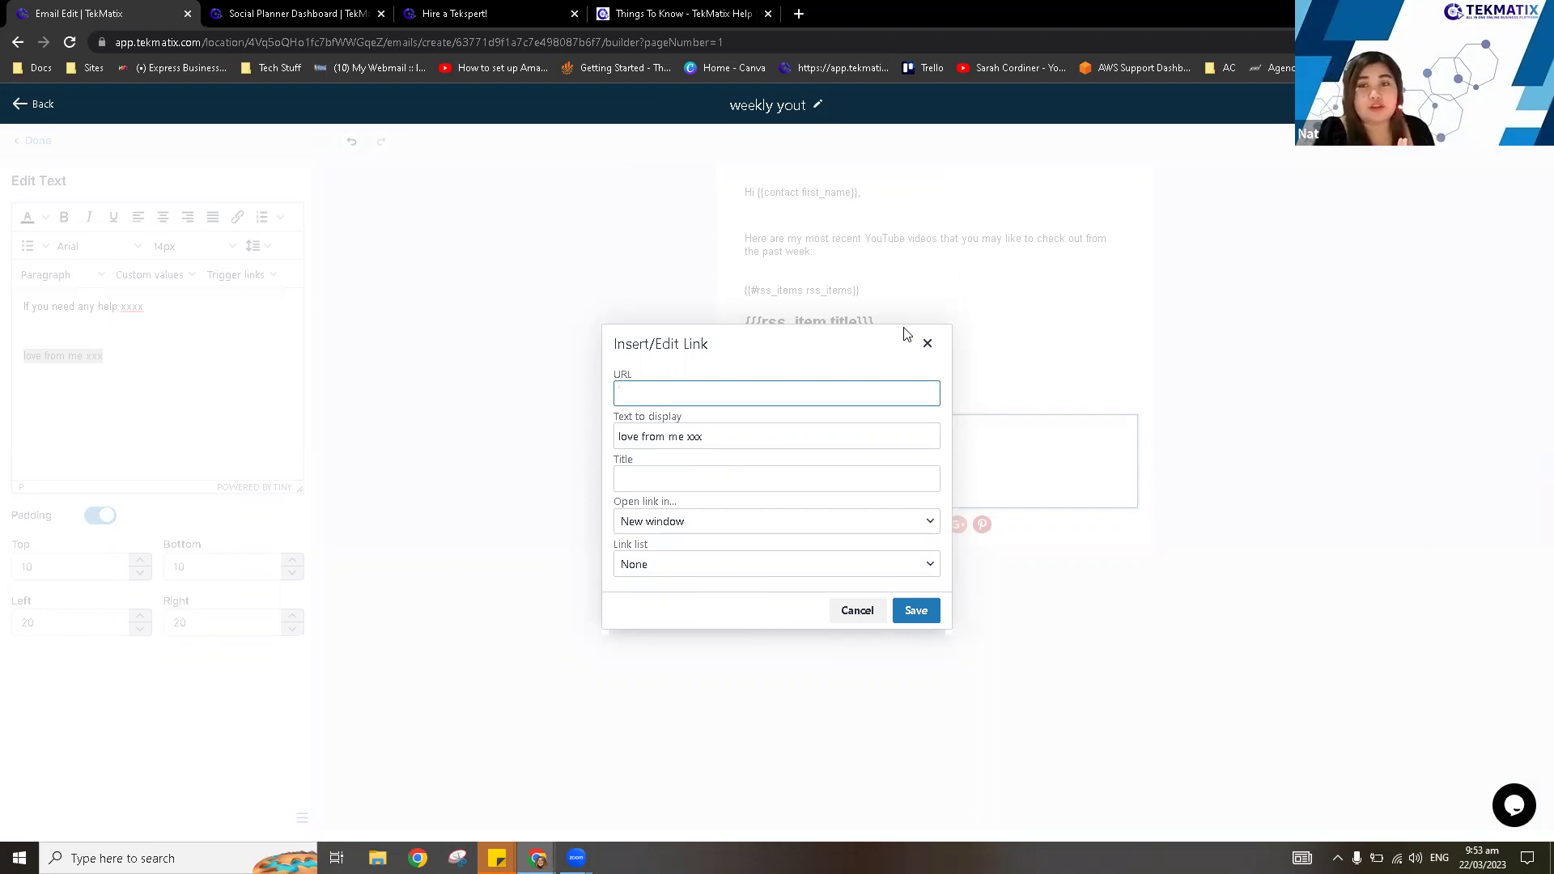
pyautogui.click(926, 345)
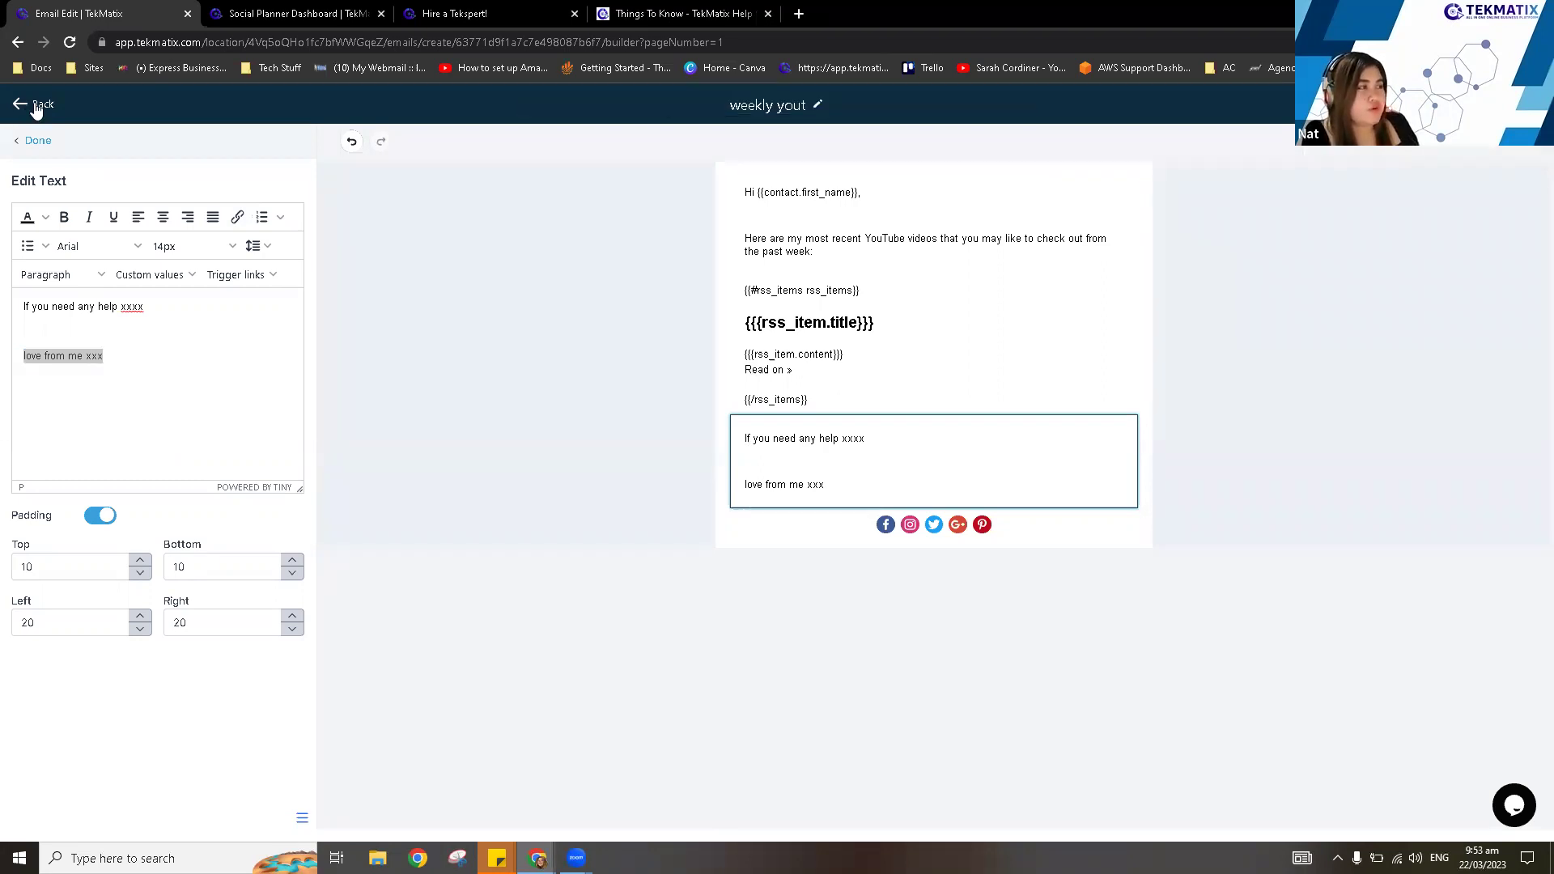
# Return to the Inbox conversations in the other browser tab and view the Analyze page for trigger links.
pyautogui.click(304, 9)
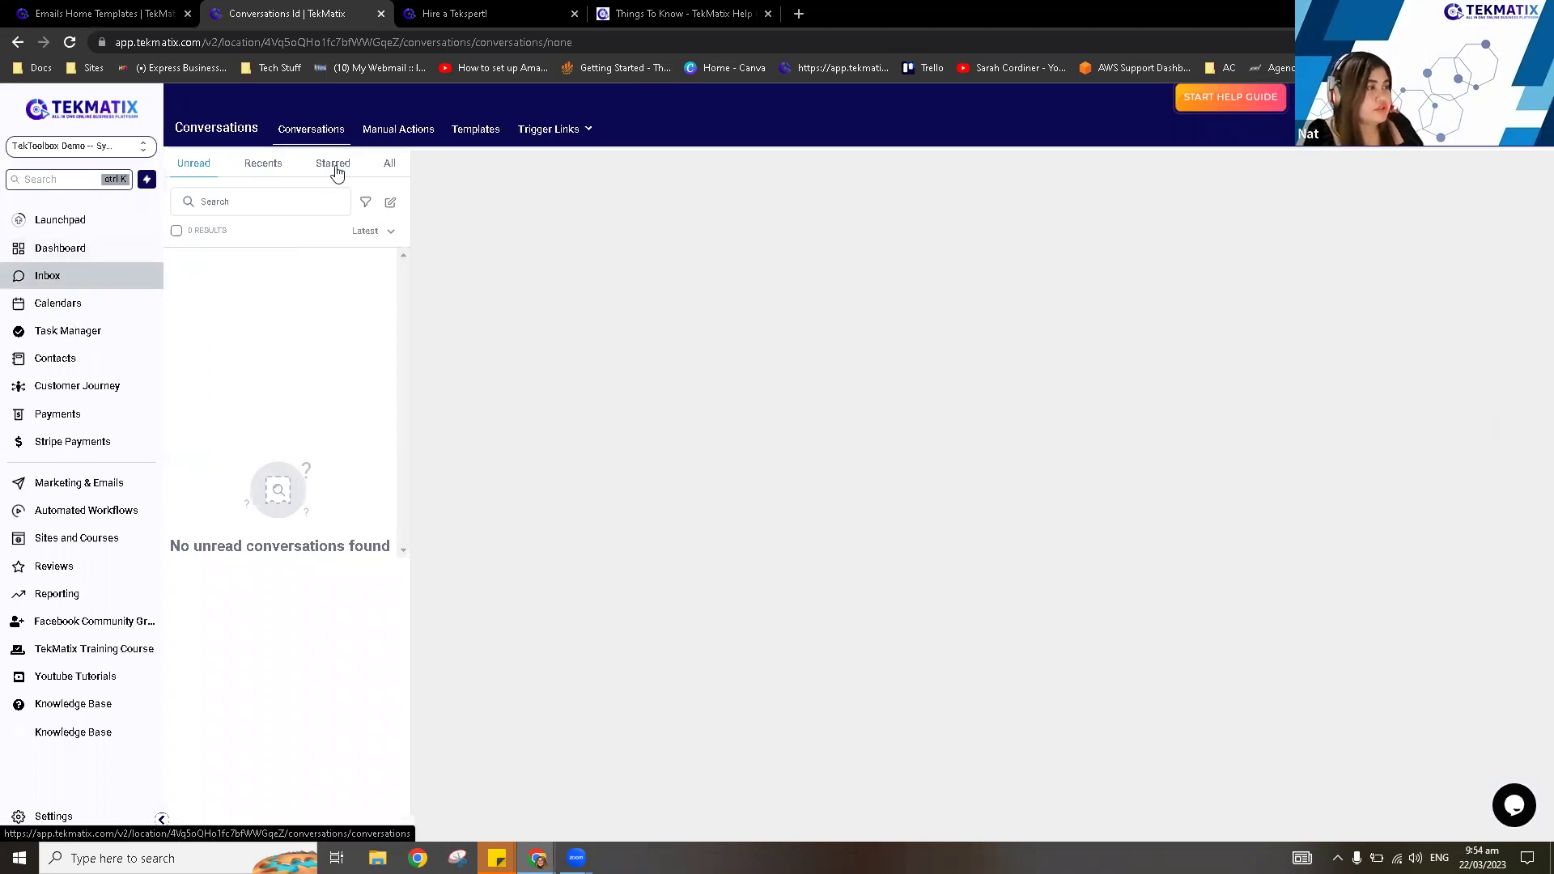
pyautogui.click(566, 131)
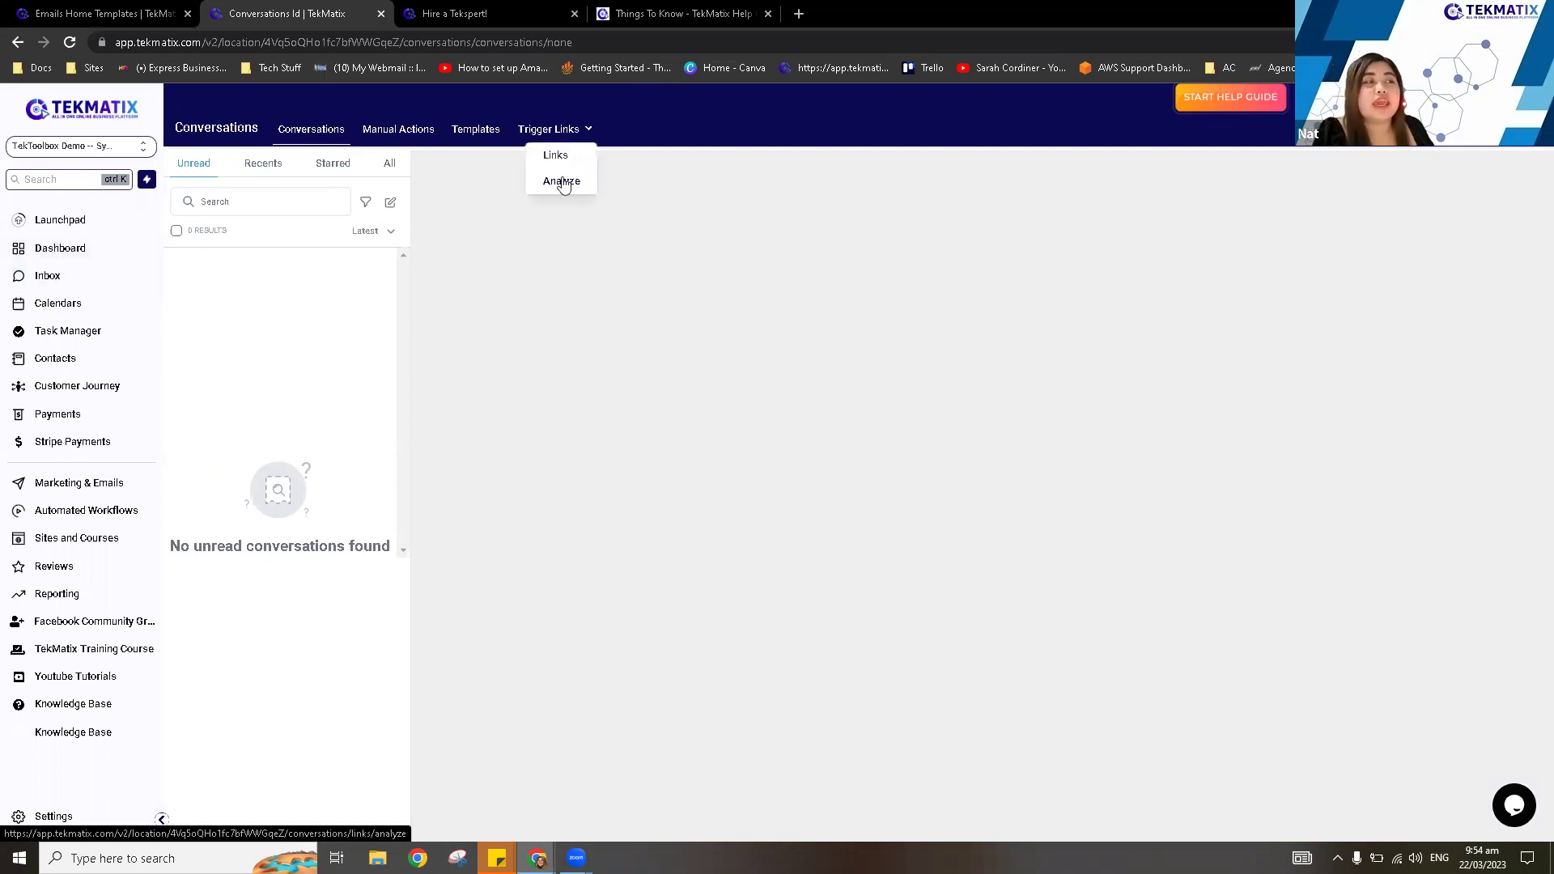
pyautogui.click(564, 183)
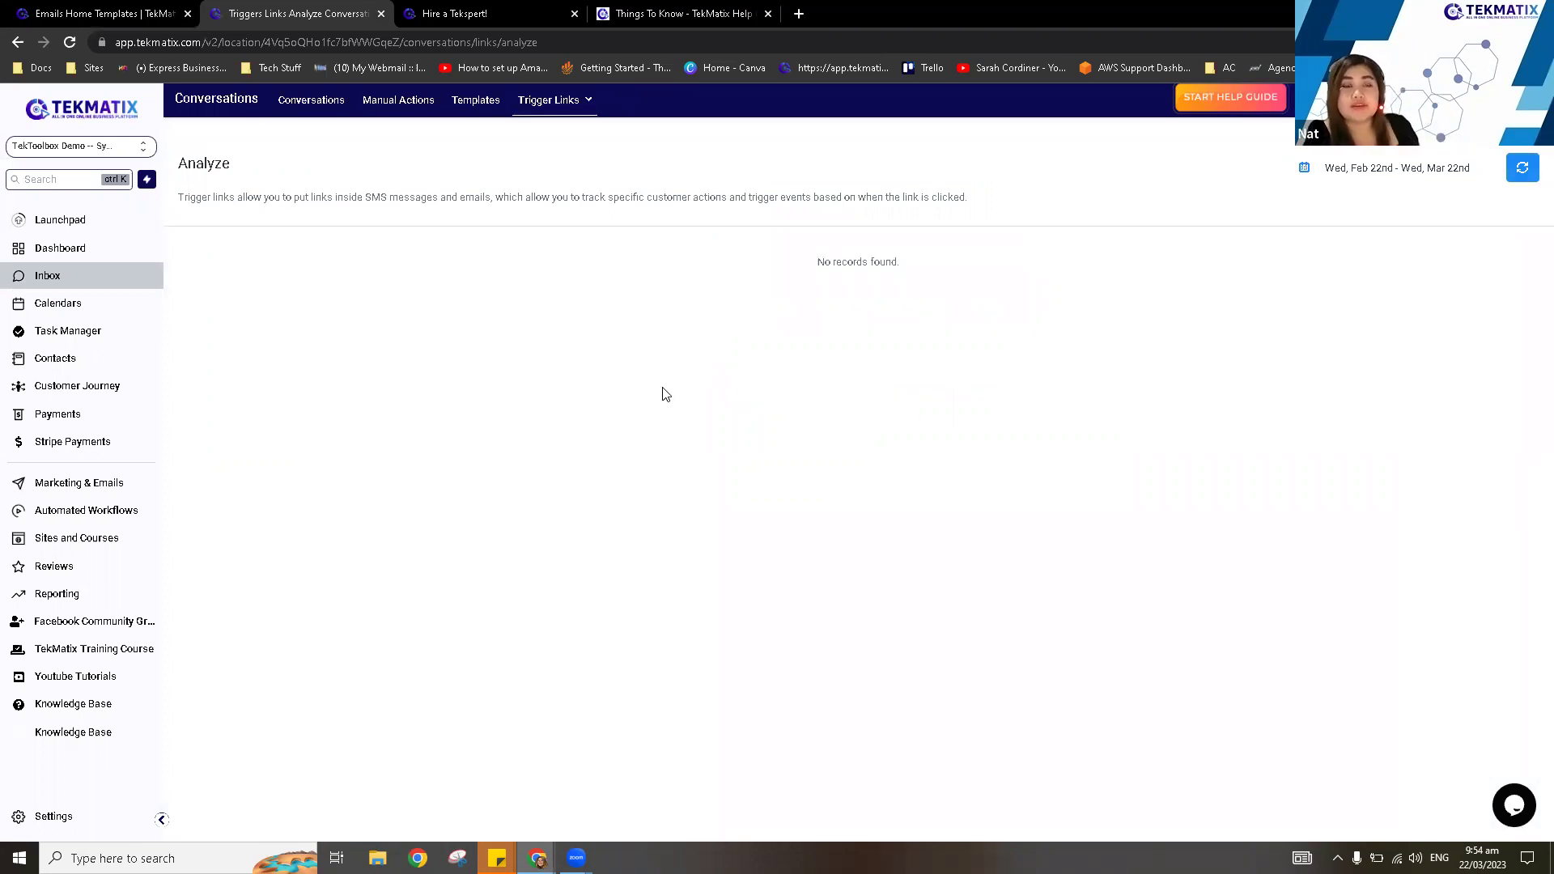
pyautogui.click(557, 100)
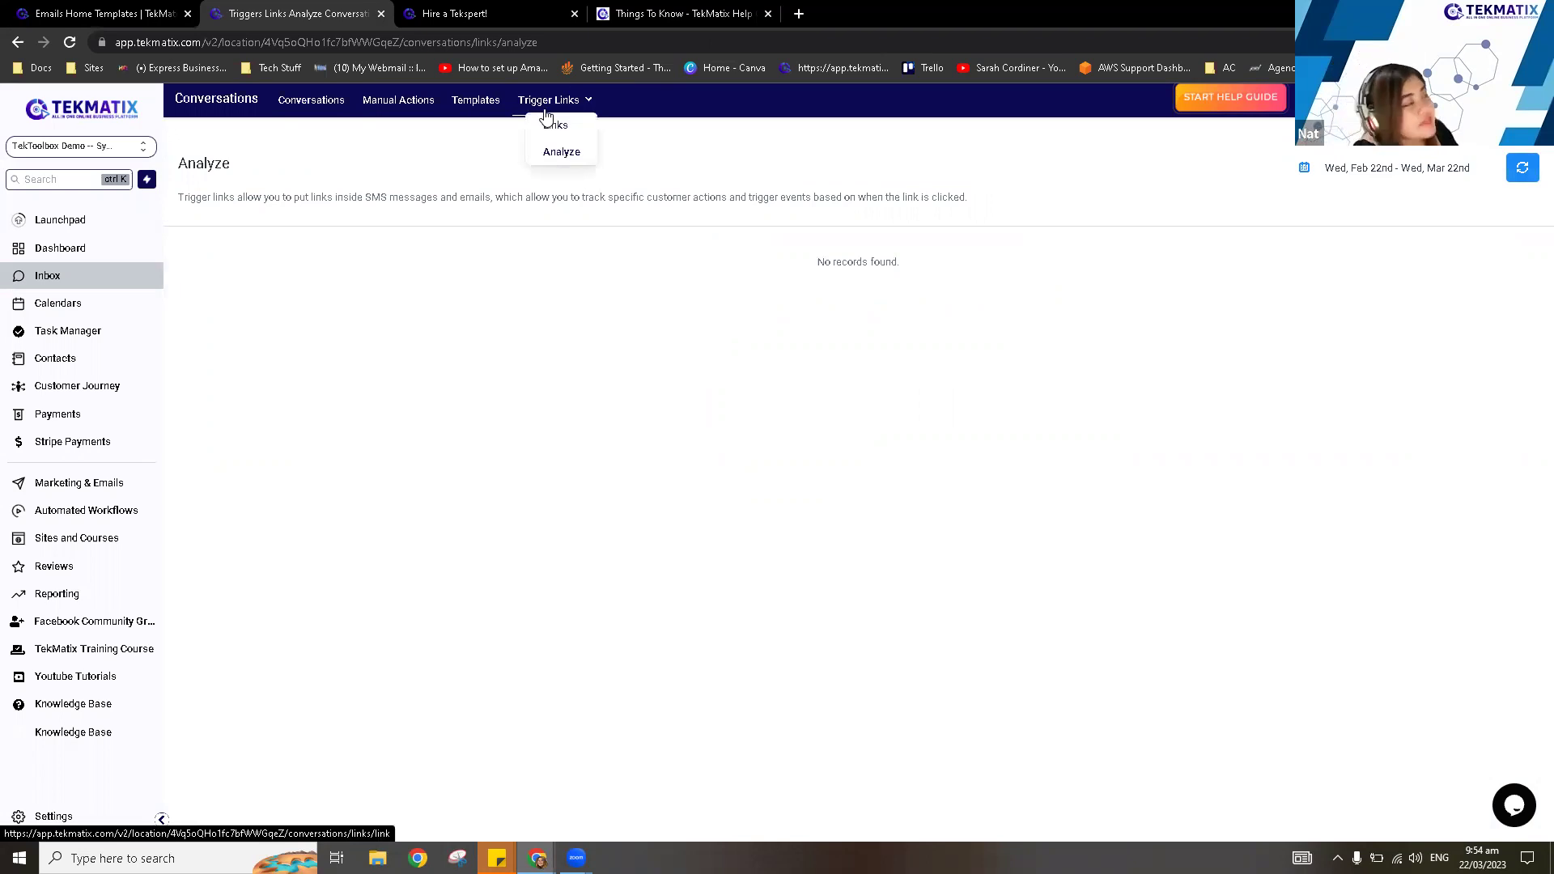
# Go to Calendars and review the options for choosing a calendar, filtering by entry type and changing the view period.
pyautogui.click(73, 309)
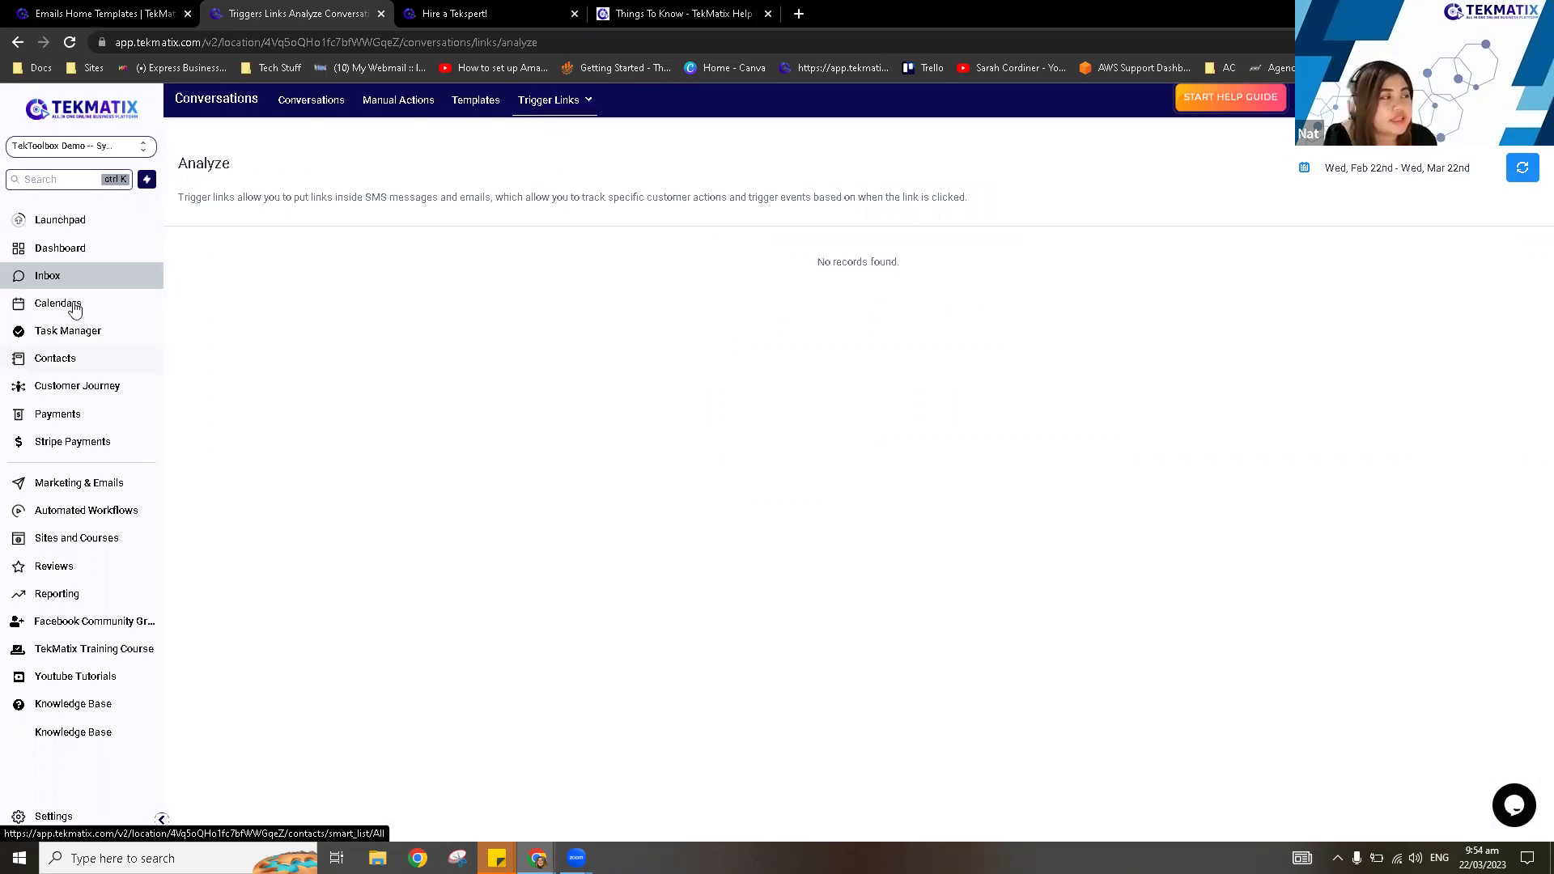
pyautogui.click(73, 308)
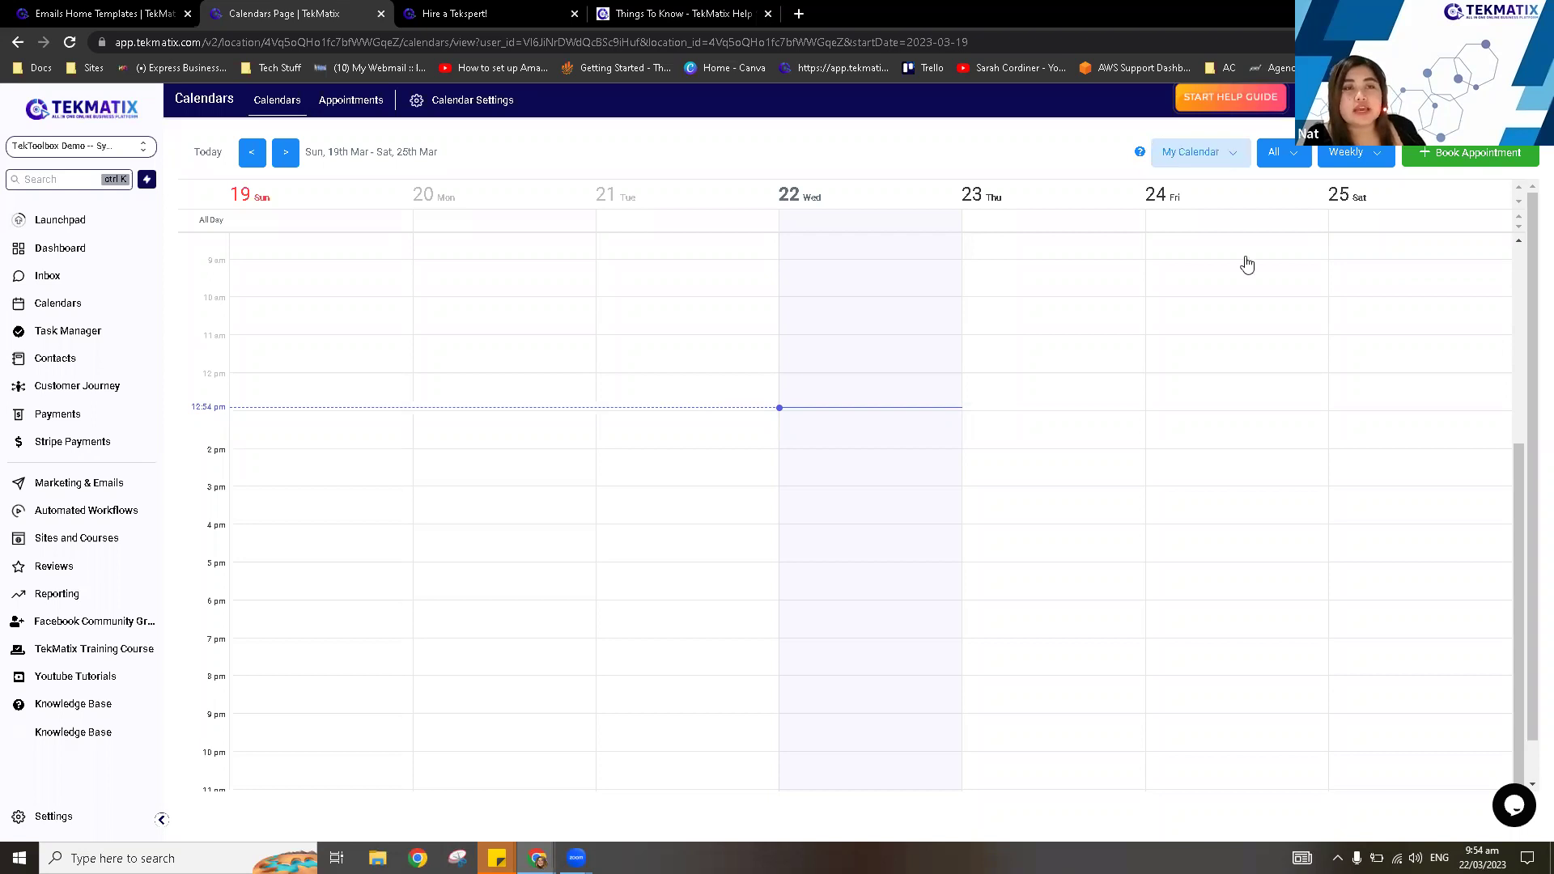
pyautogui.click(1233, 161)
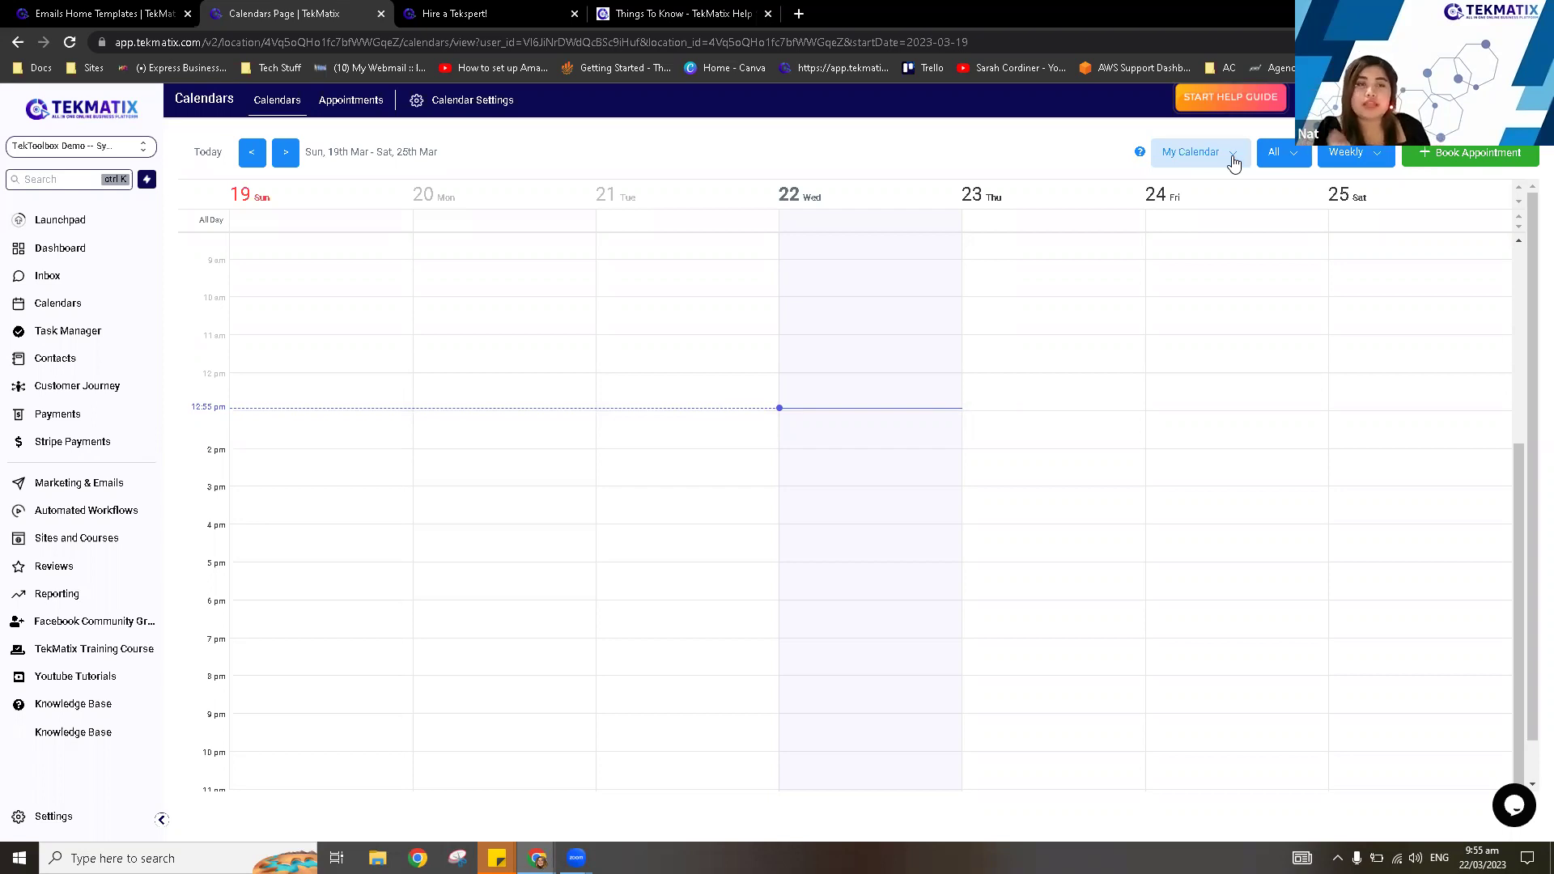
pyautogui.click(1233, 161)
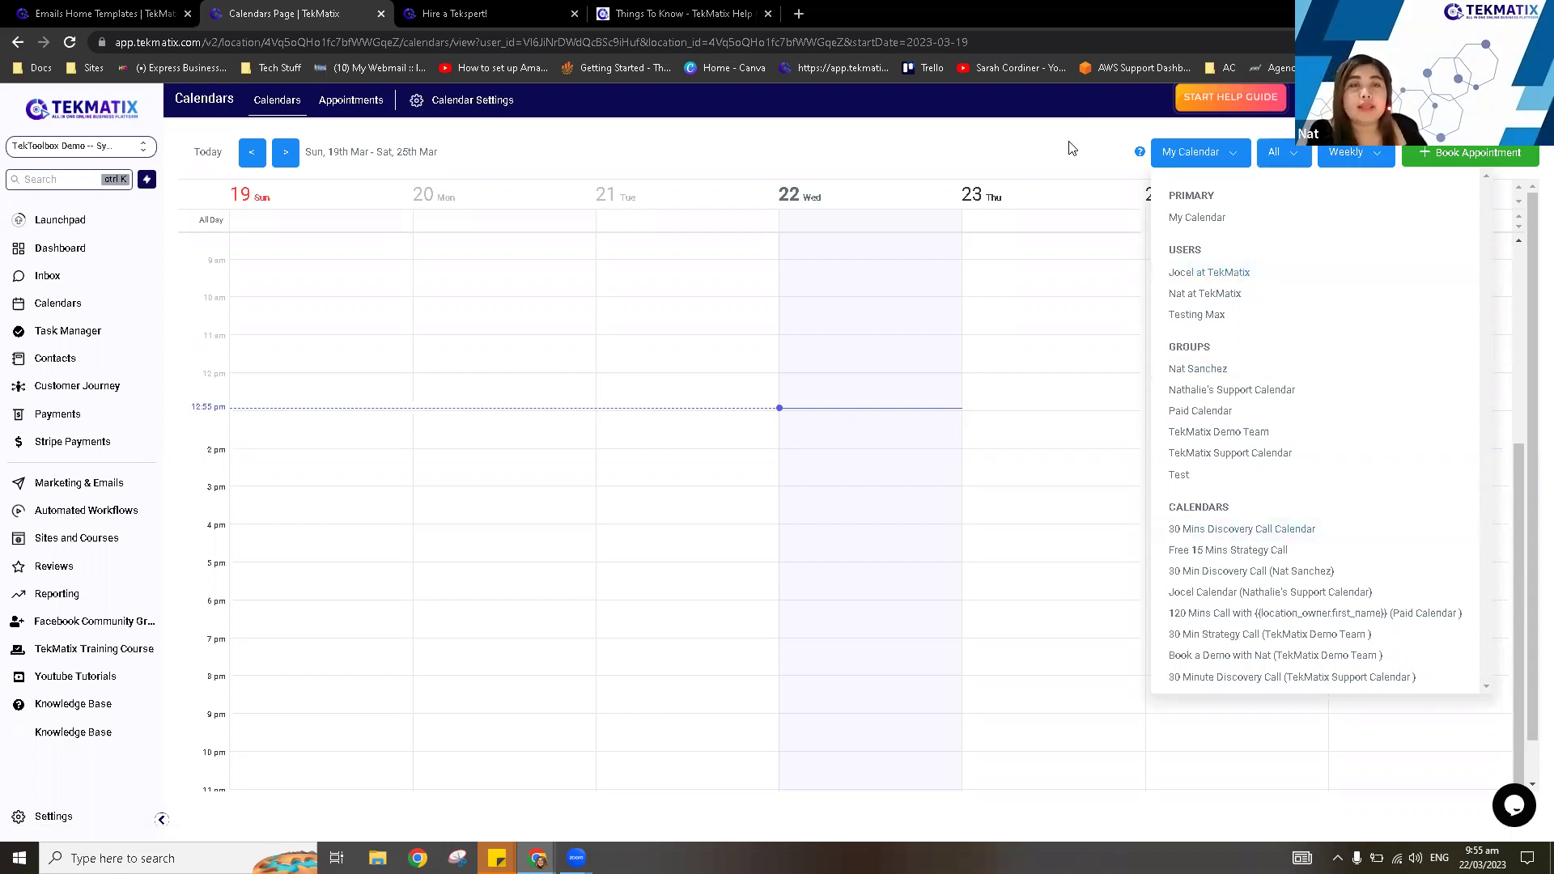
pyautogui.click(1322, 157)
pyautogui.click(1302, 161)
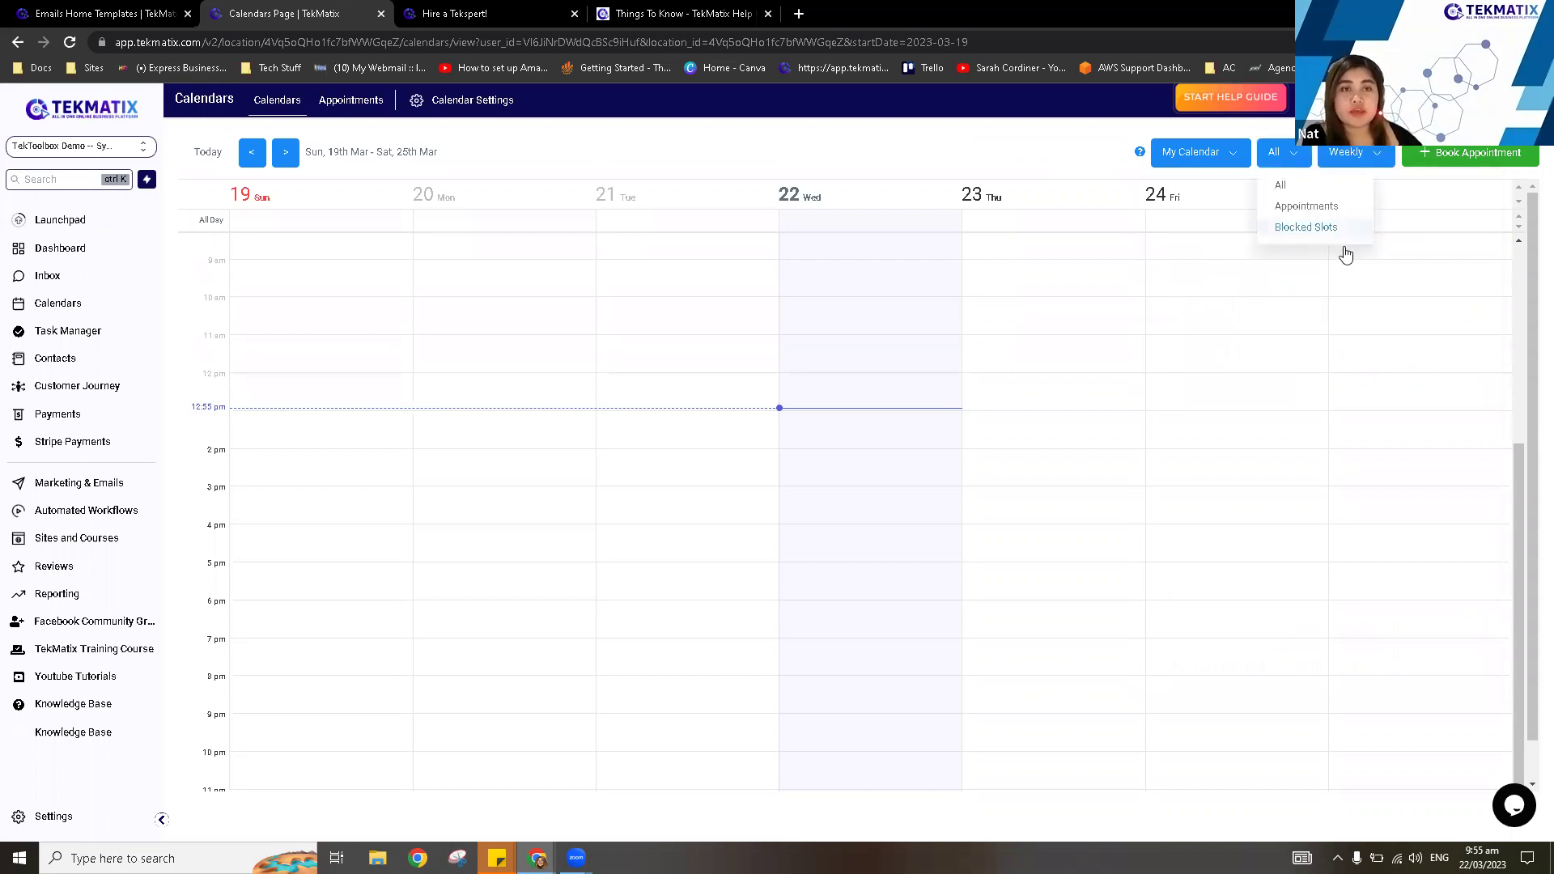
pyautogui.click(1360, 159)
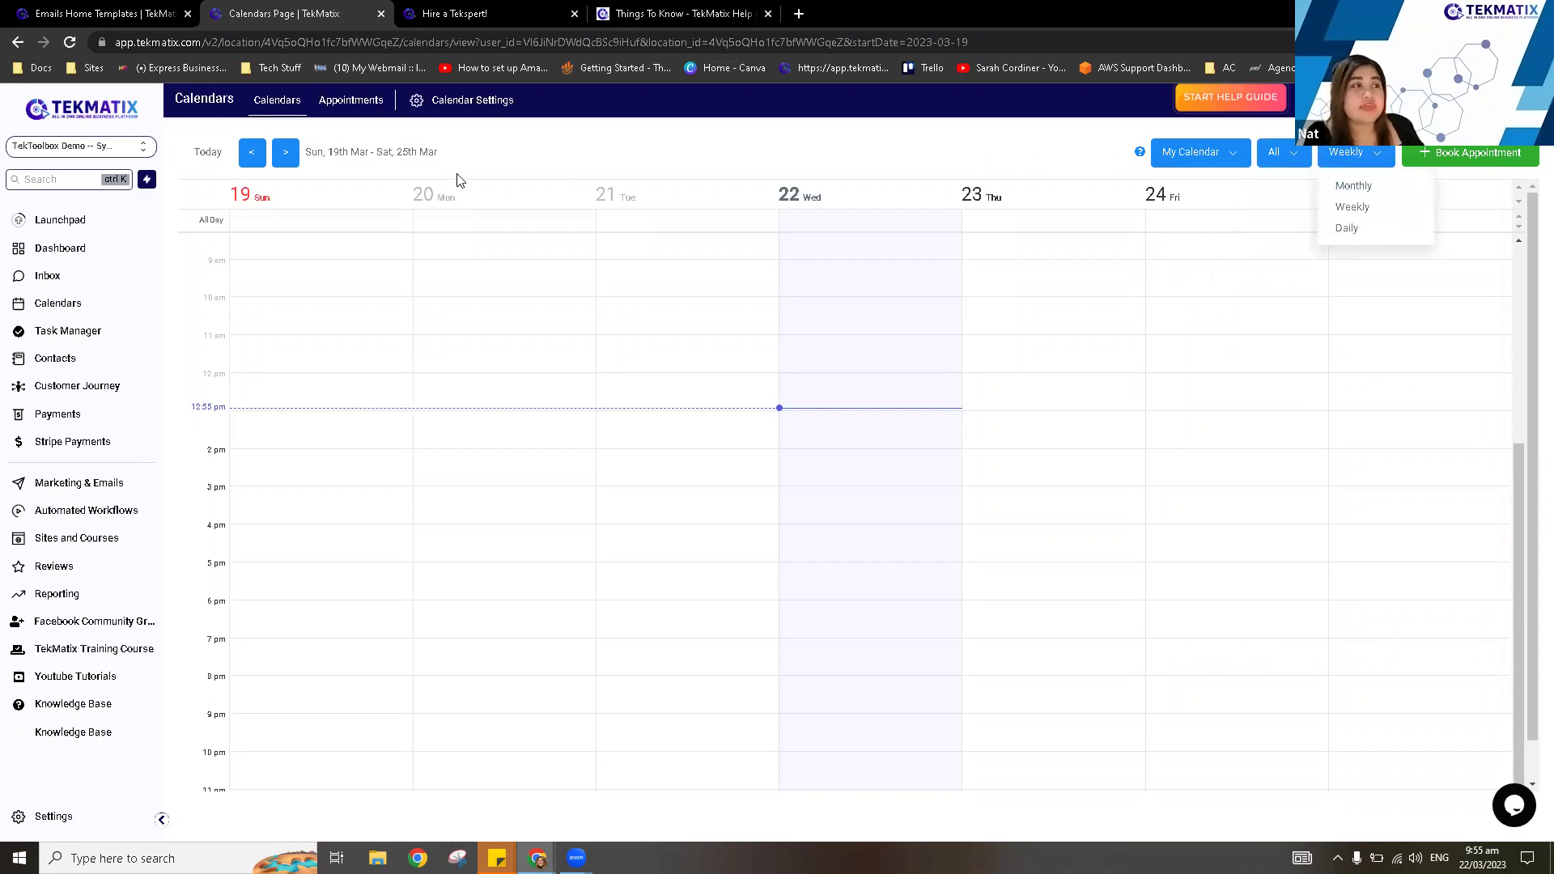
# View the list of booked appointments in Calendars.
pyautogui.click(352, 108)
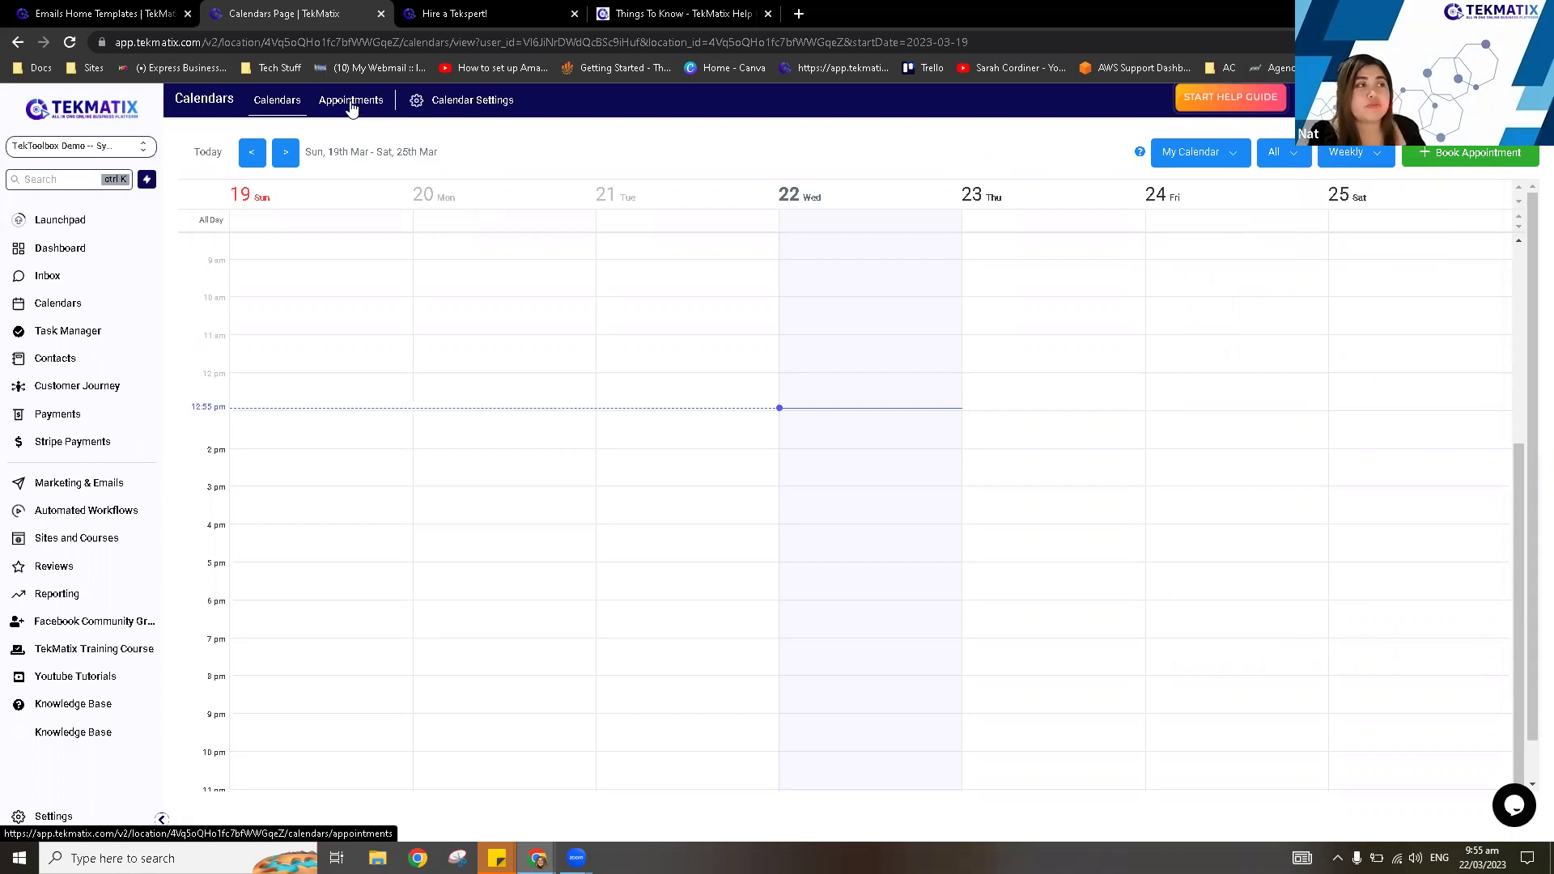
pyautogui.click(352, 108)
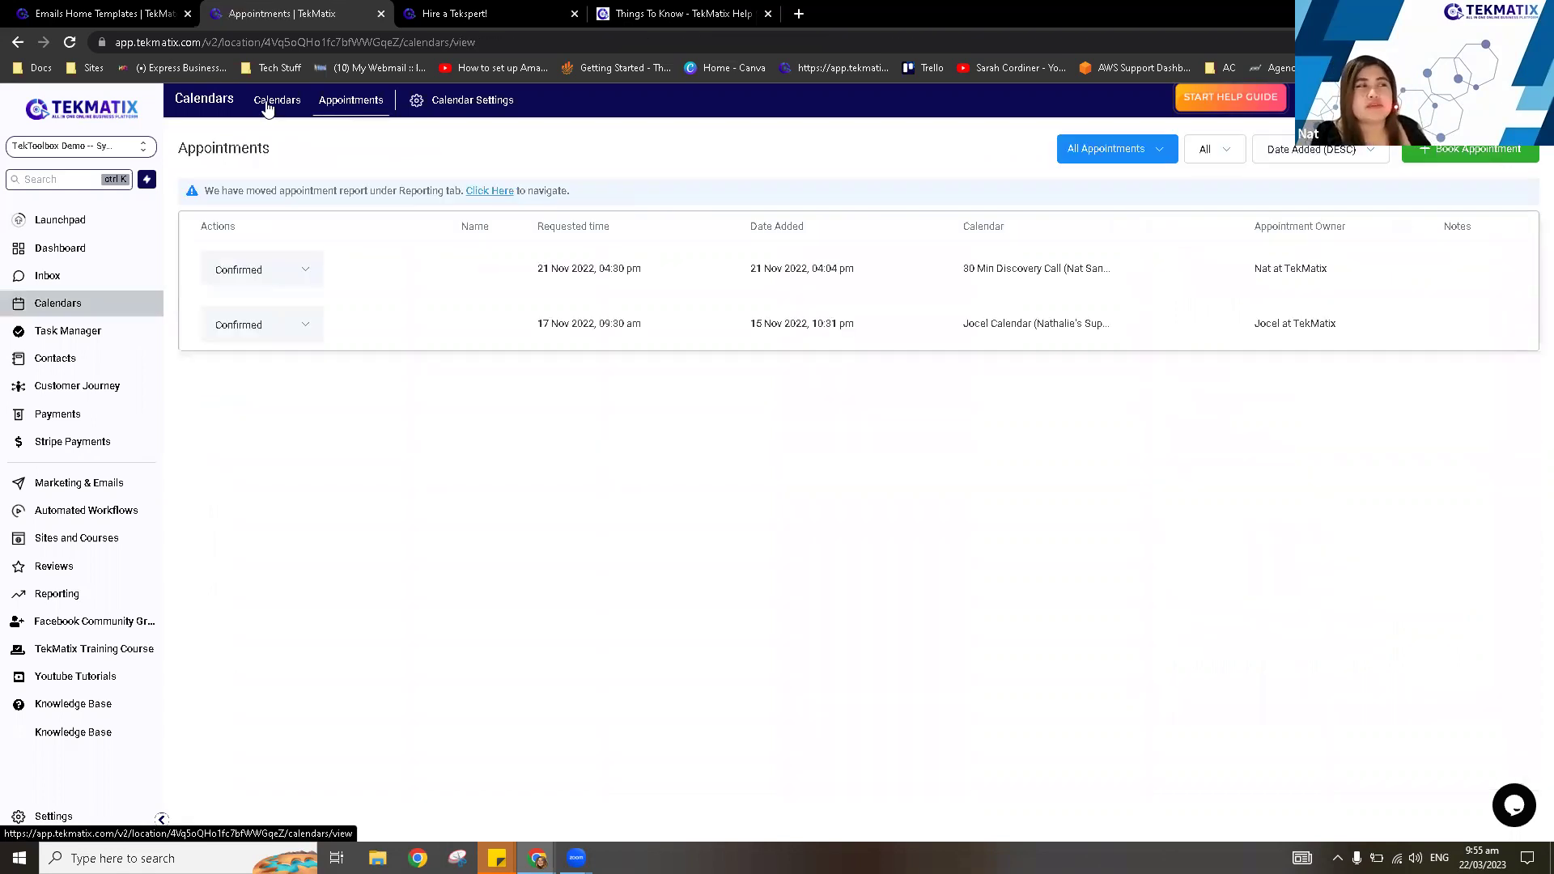
pyautogui.click(348, 104)
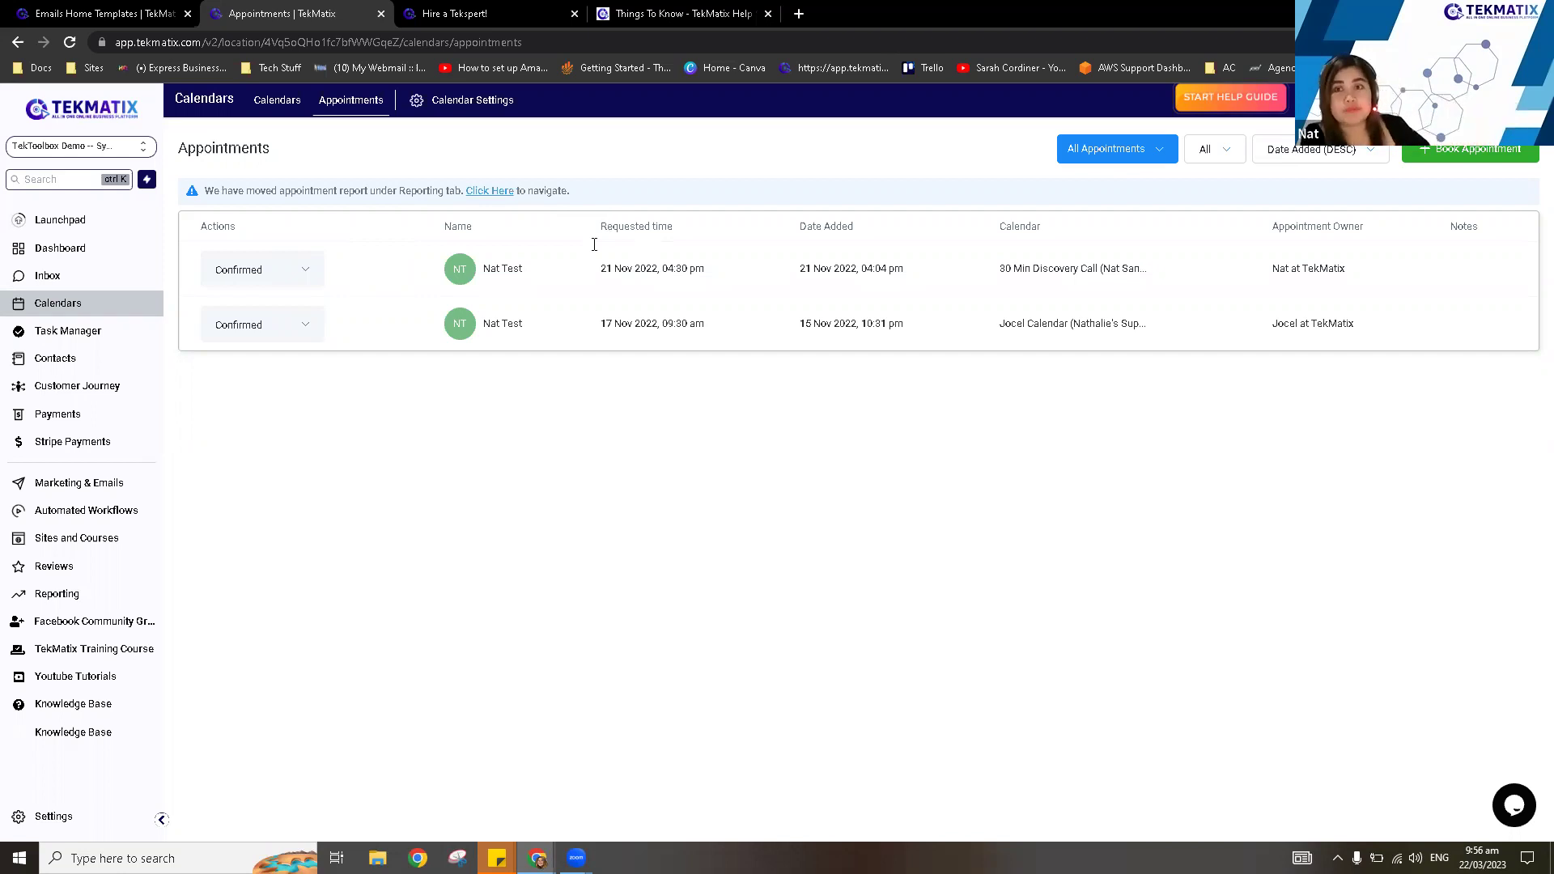
# Open Calendar Settings, dismiss the checklist, and view the calendar Preferences and Connections pages.
pyautogui.click(468, 106)
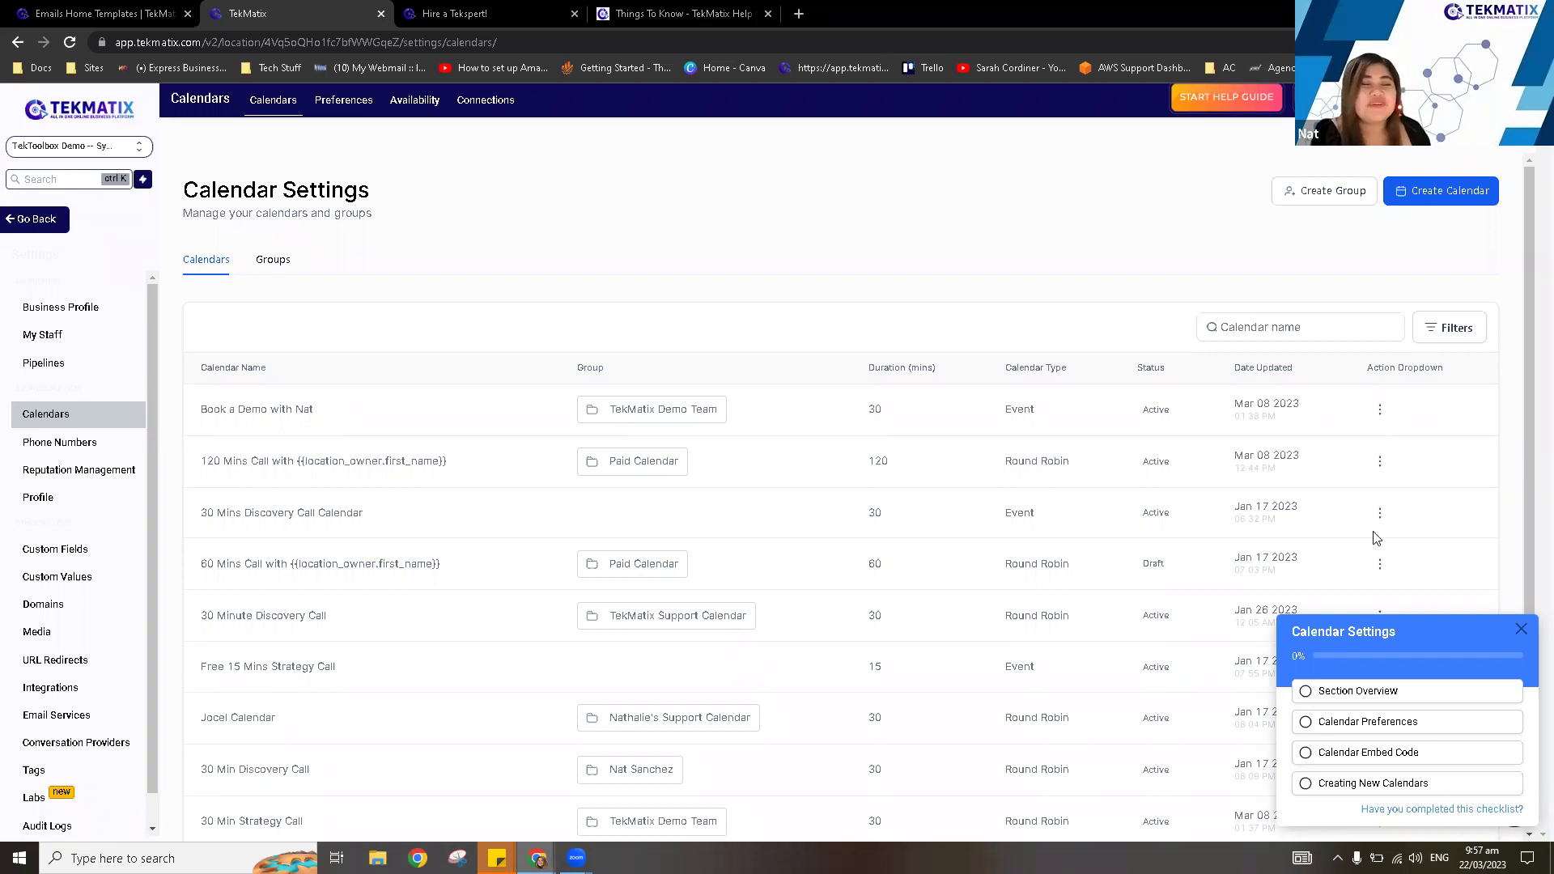
pyautogui.click(1459, 618)
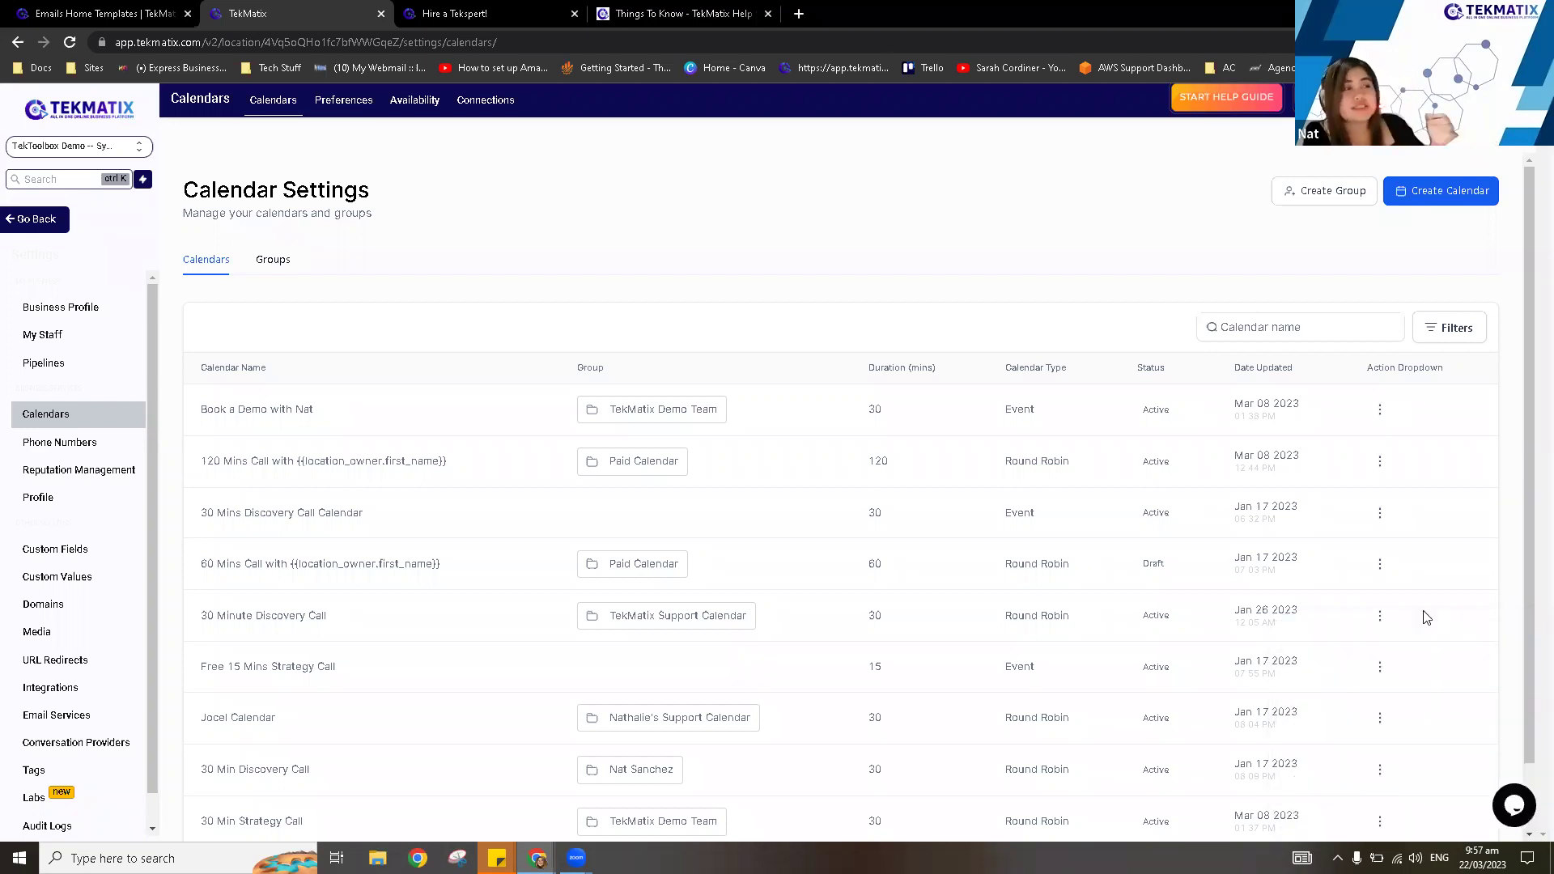
pyautogui.click(335, 112)
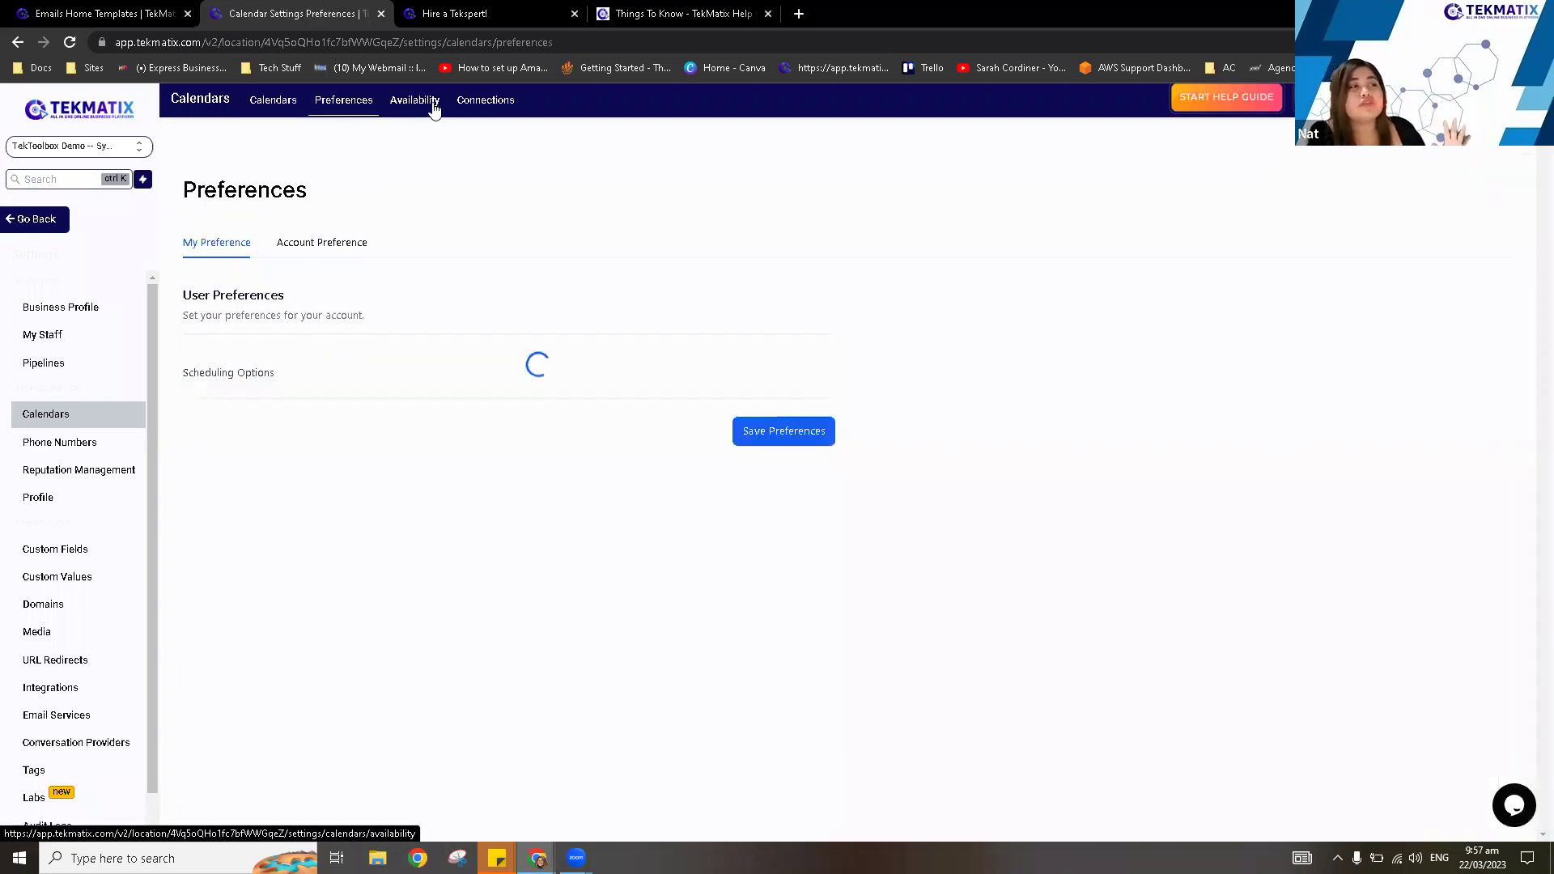
pyautogui.click(473, 108)
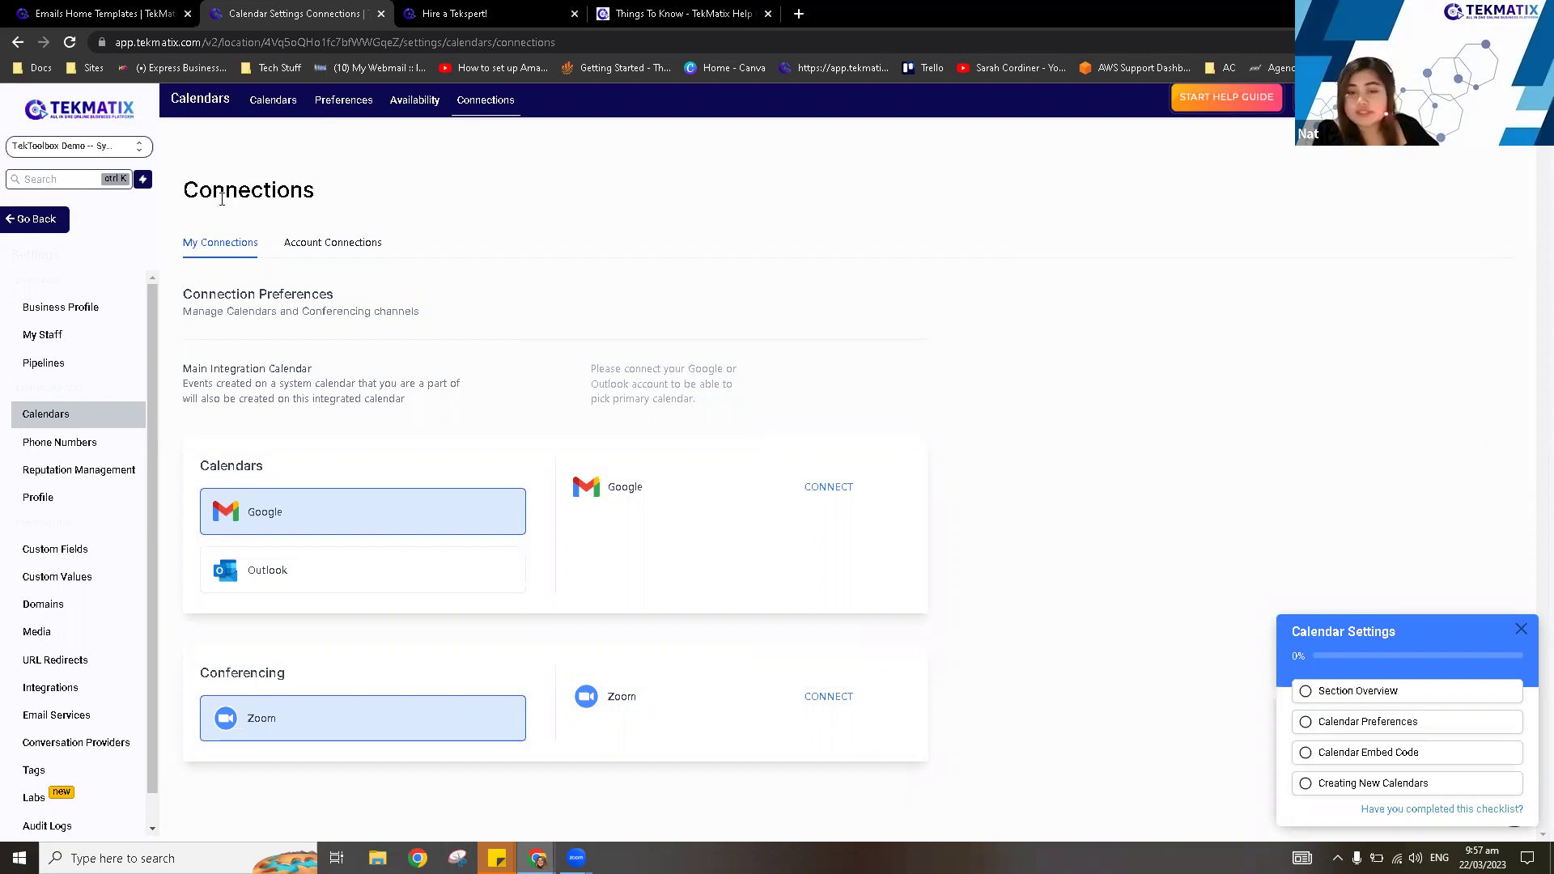
# Leave the calendar settings, open the Contacts list and select the first three contacts.
pyautogui.click(21, 227)
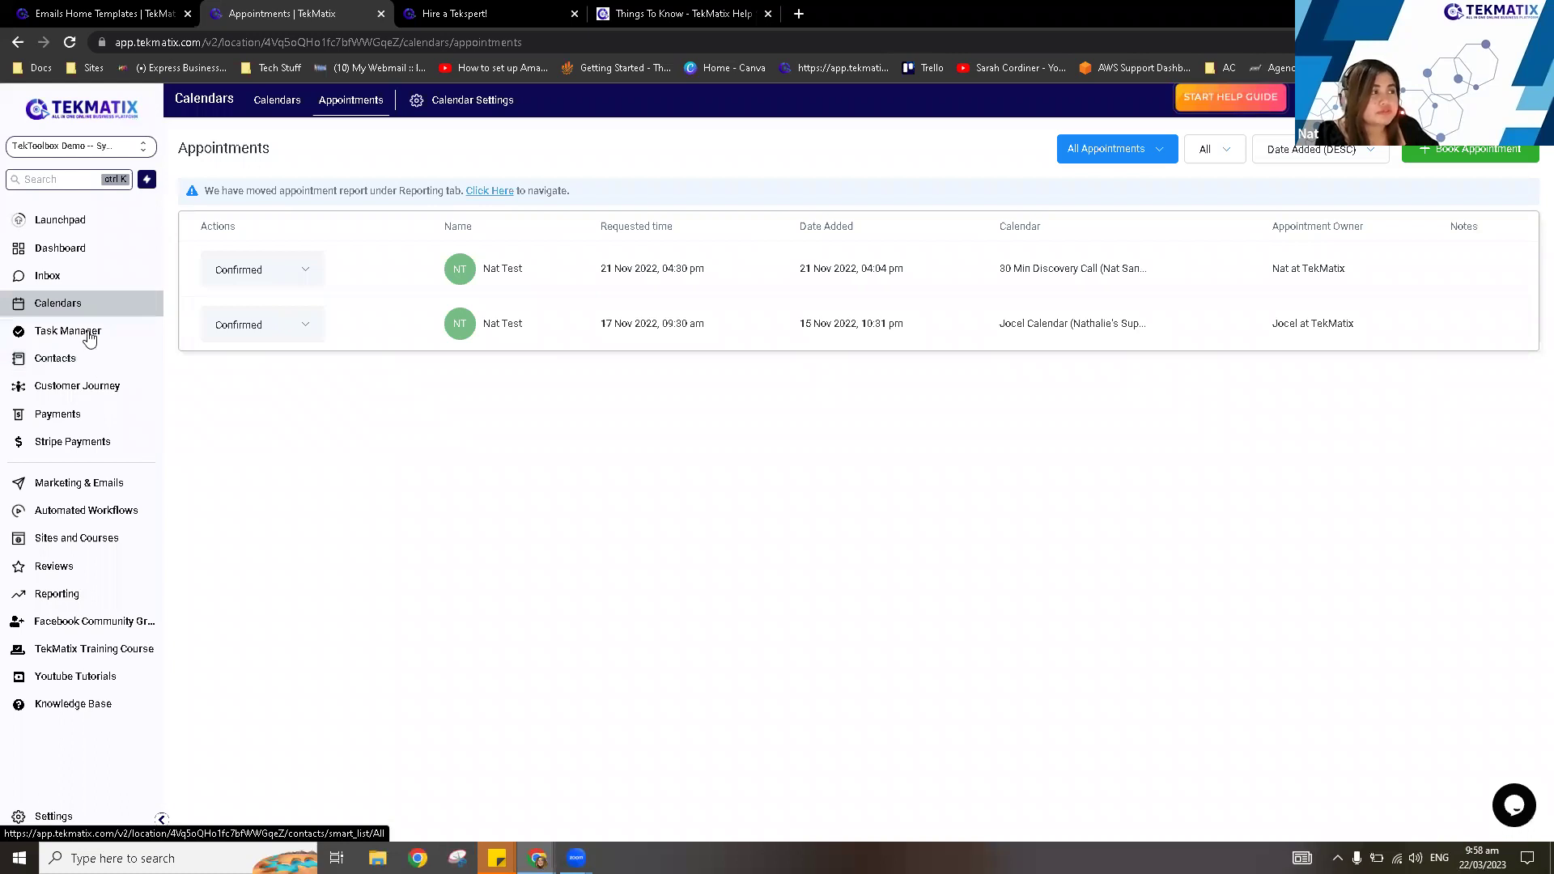
pyautogui.click(68, 353)
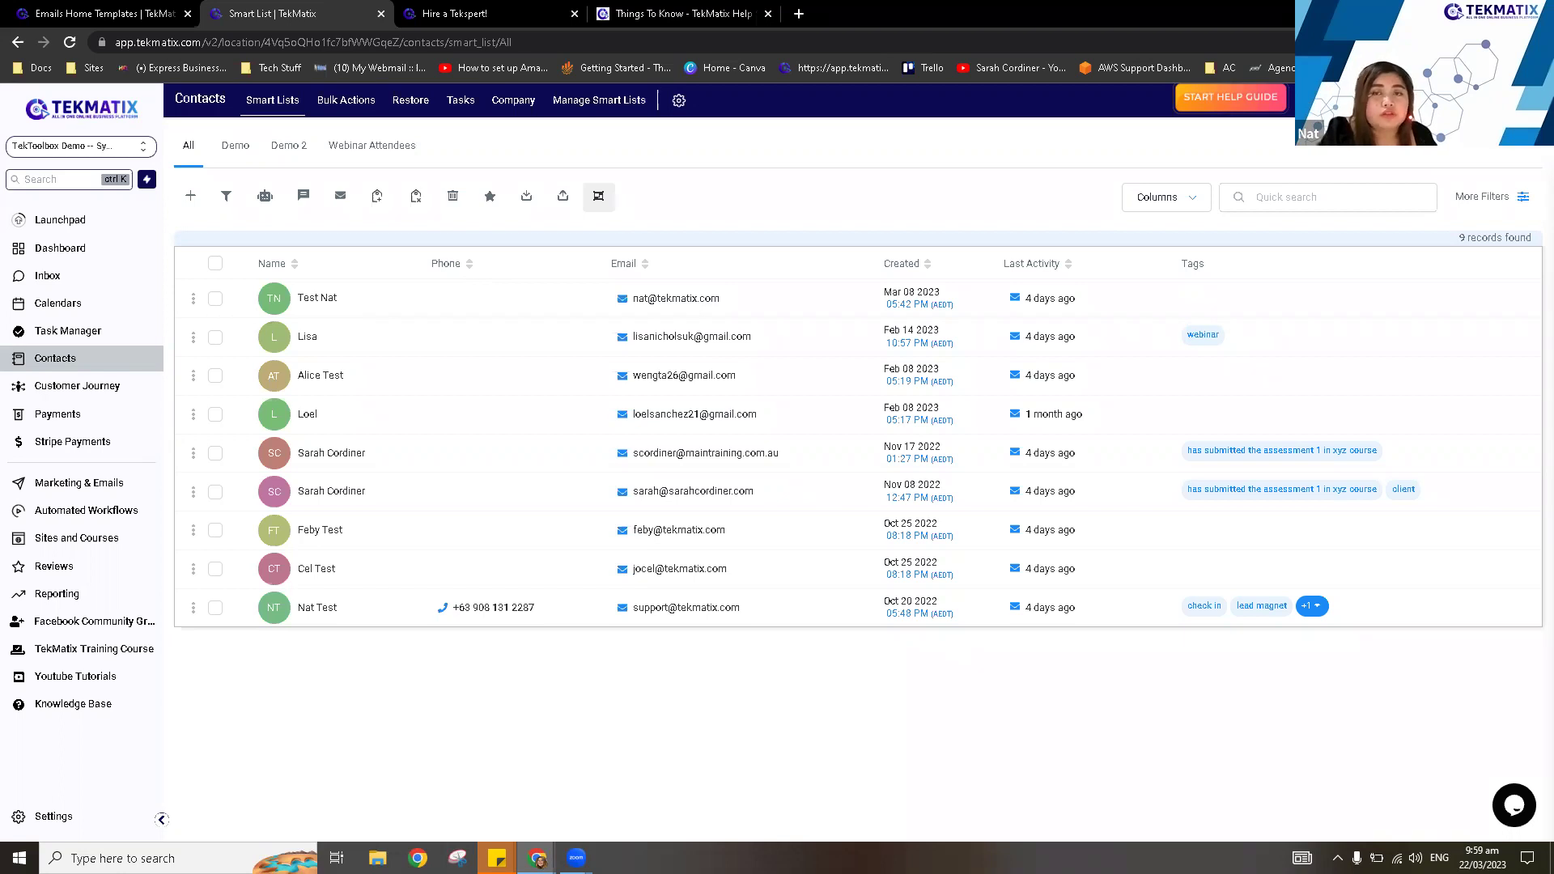
pyautogui.click(217, 302)
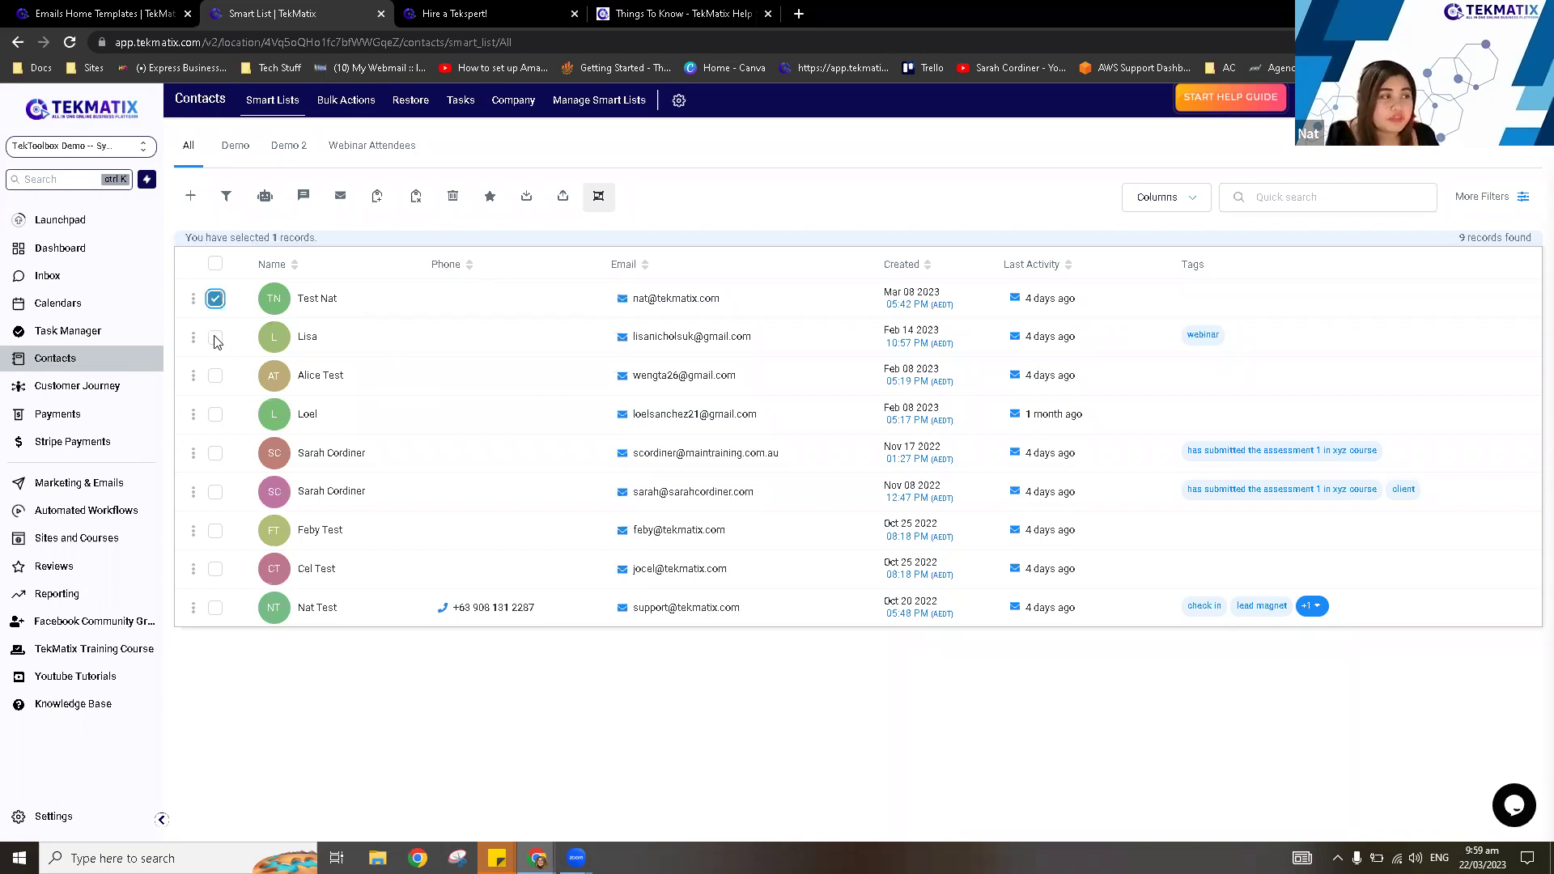
pyautogui.click(216, 339)
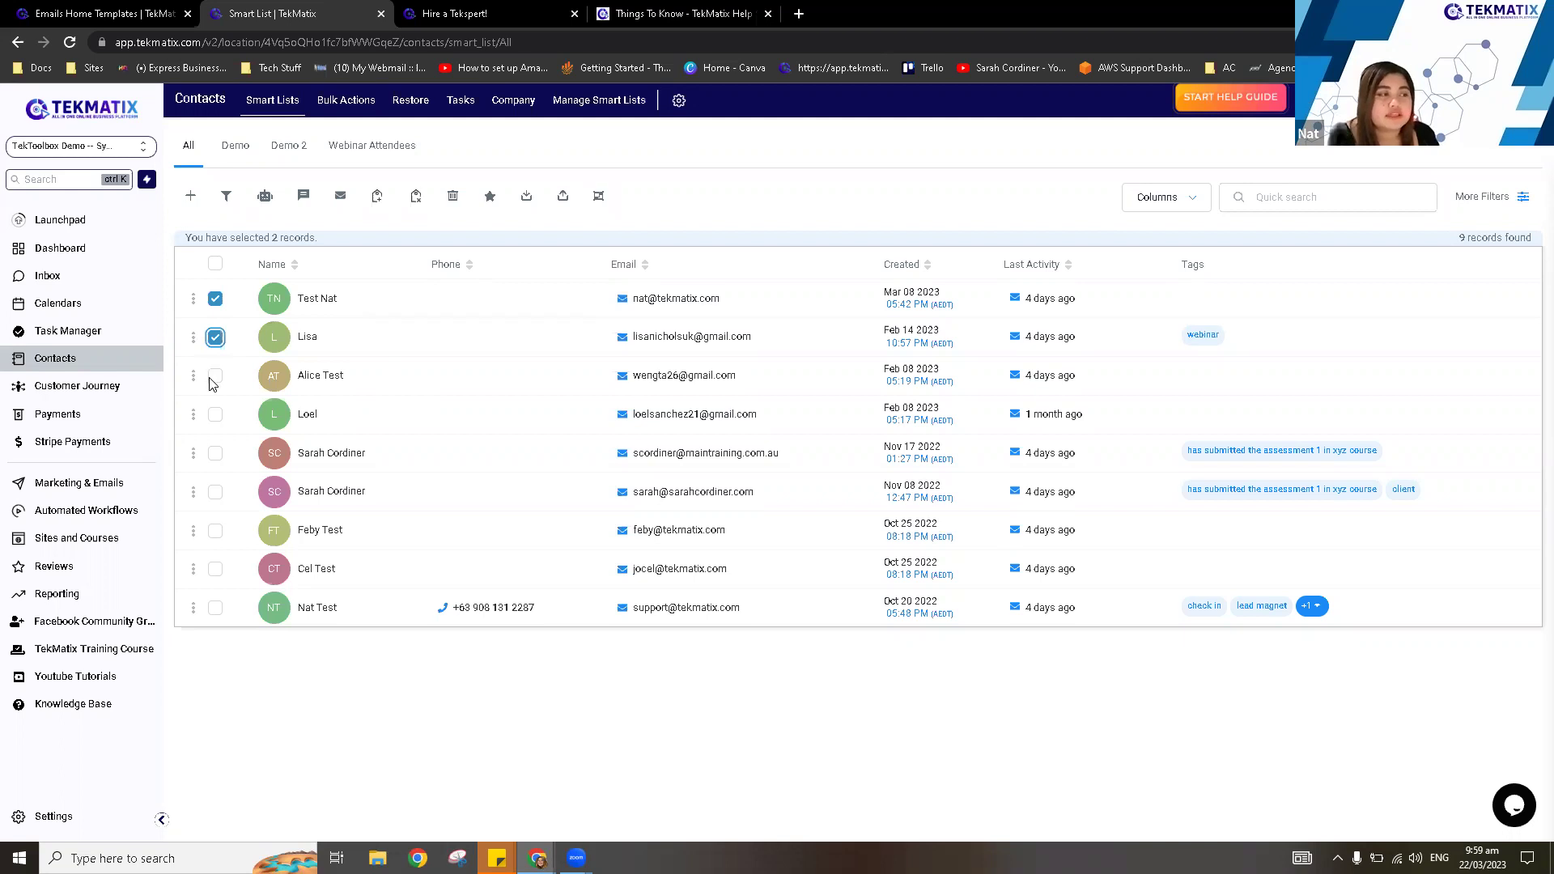
pyautogui.click(215, 376)
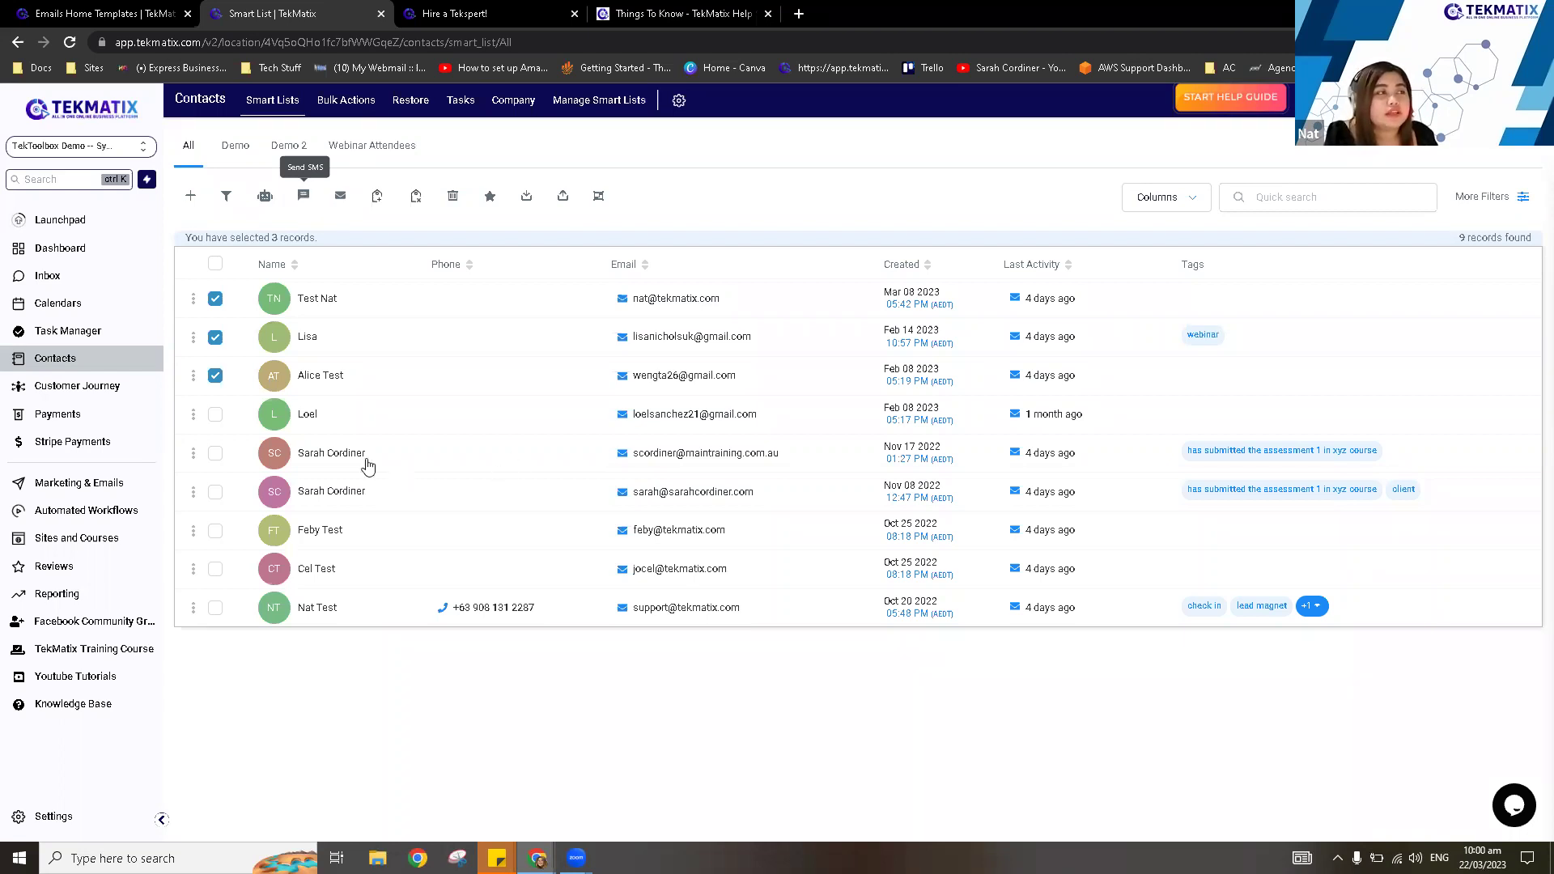
# Start a bulk SMS to the selected contacts, review the scheduled and drip mode sending options, and close it without sending.
pyautogui.click(306, 201)
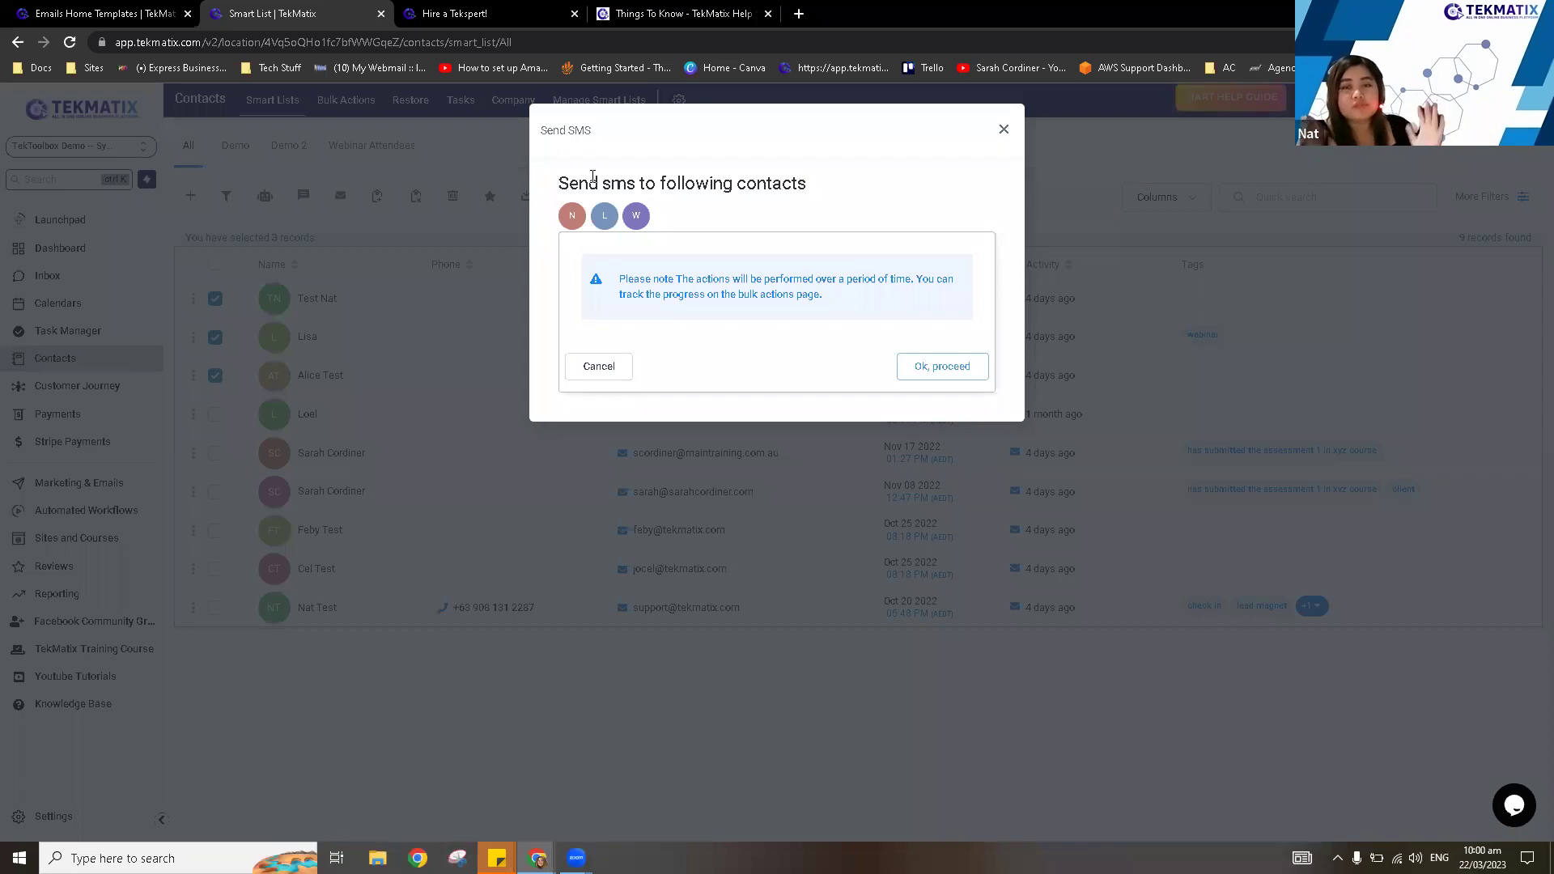
pyautogui.click(950, 367)
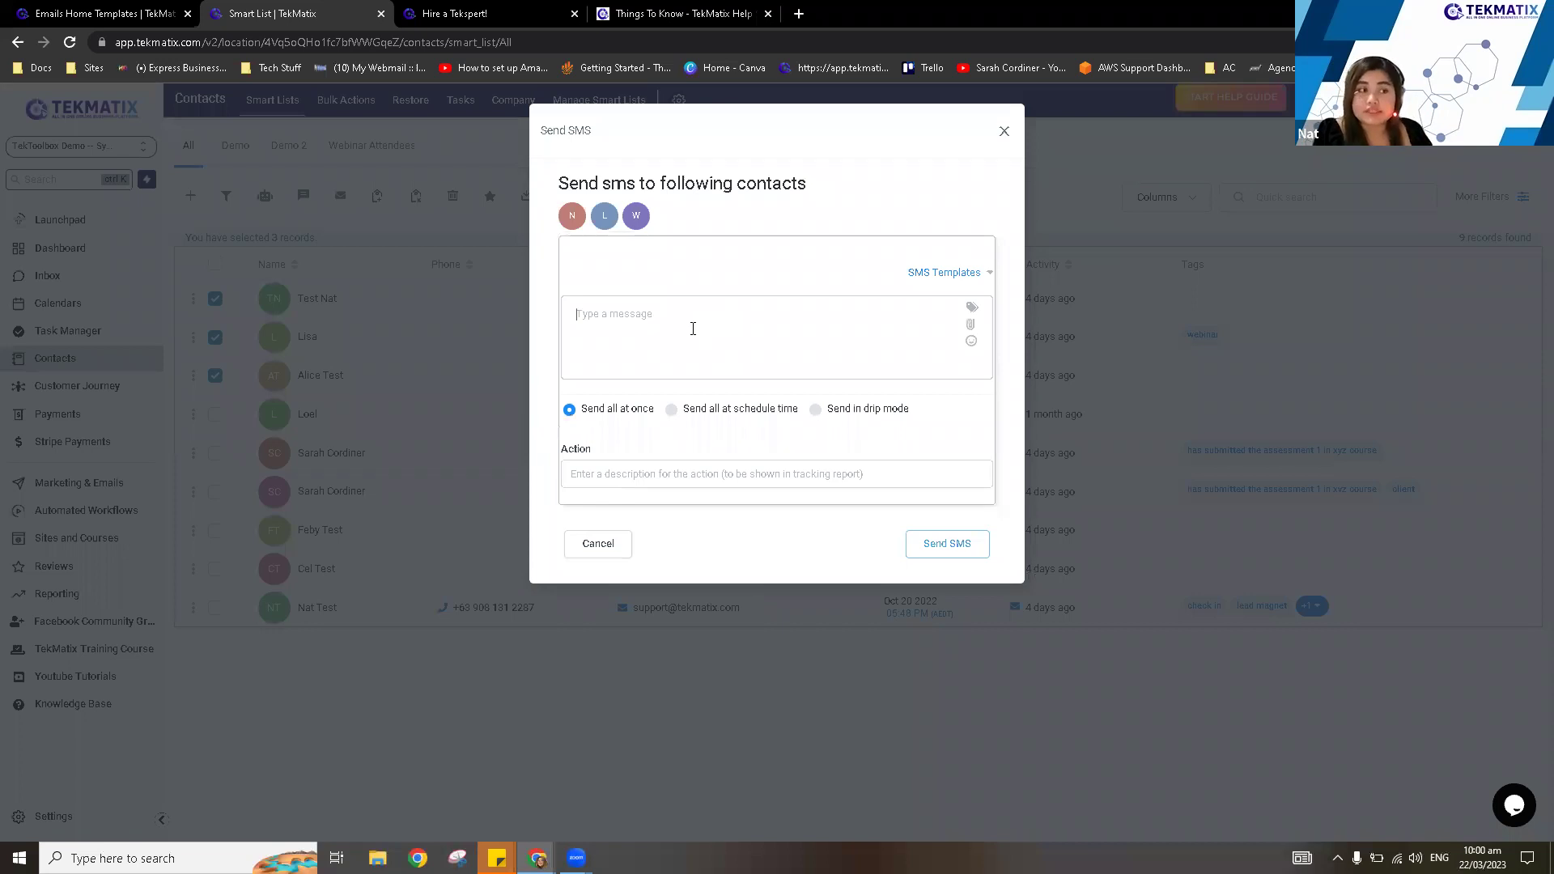
pyautogui.click(672, 411)
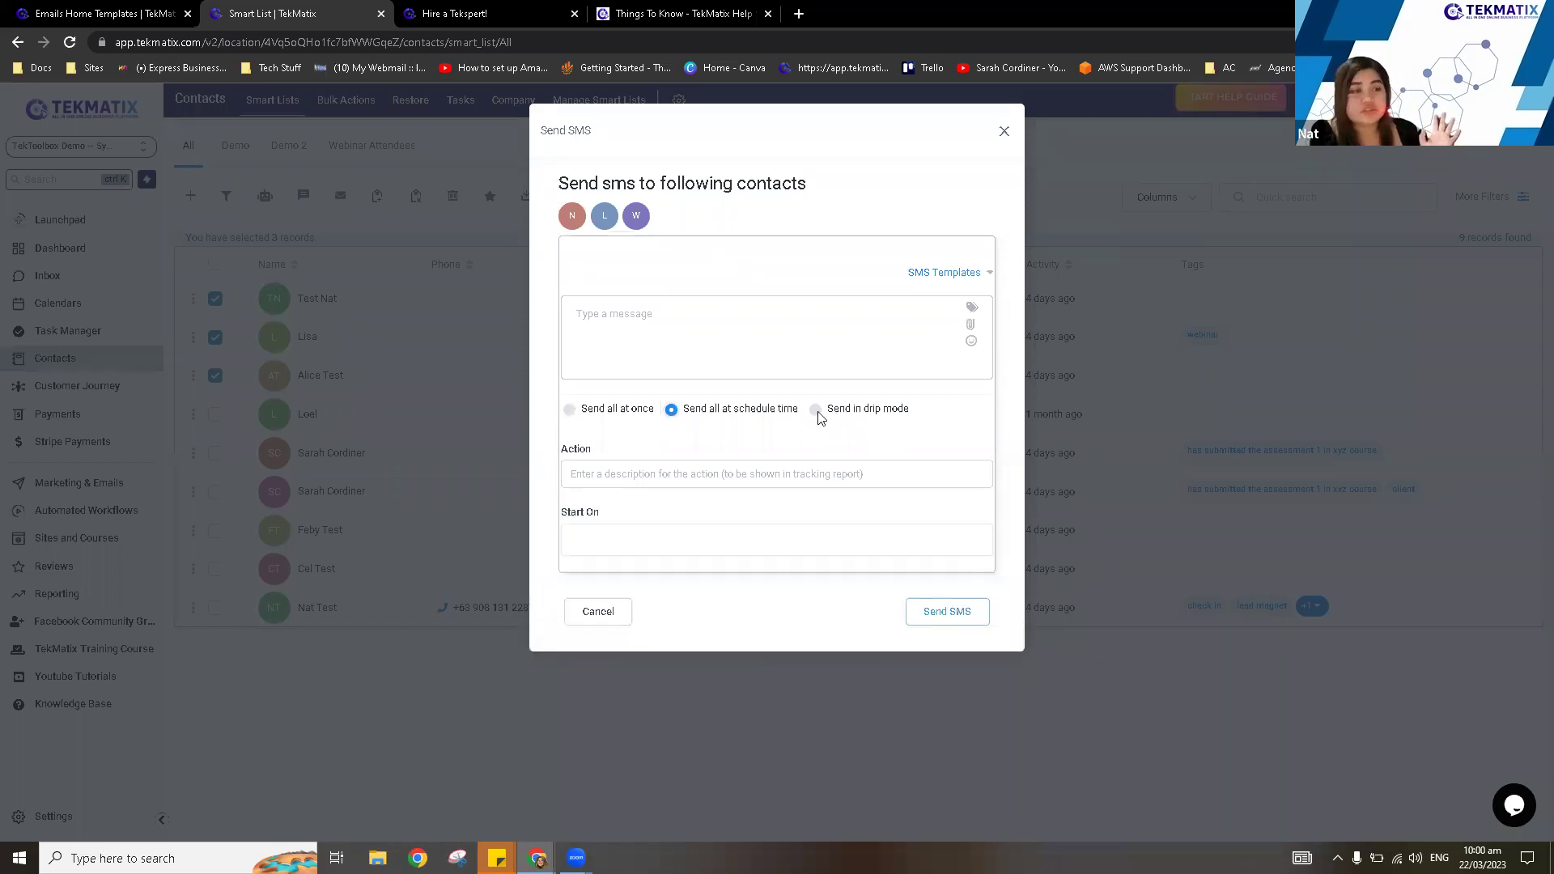
pyautogui.click(817, 411)
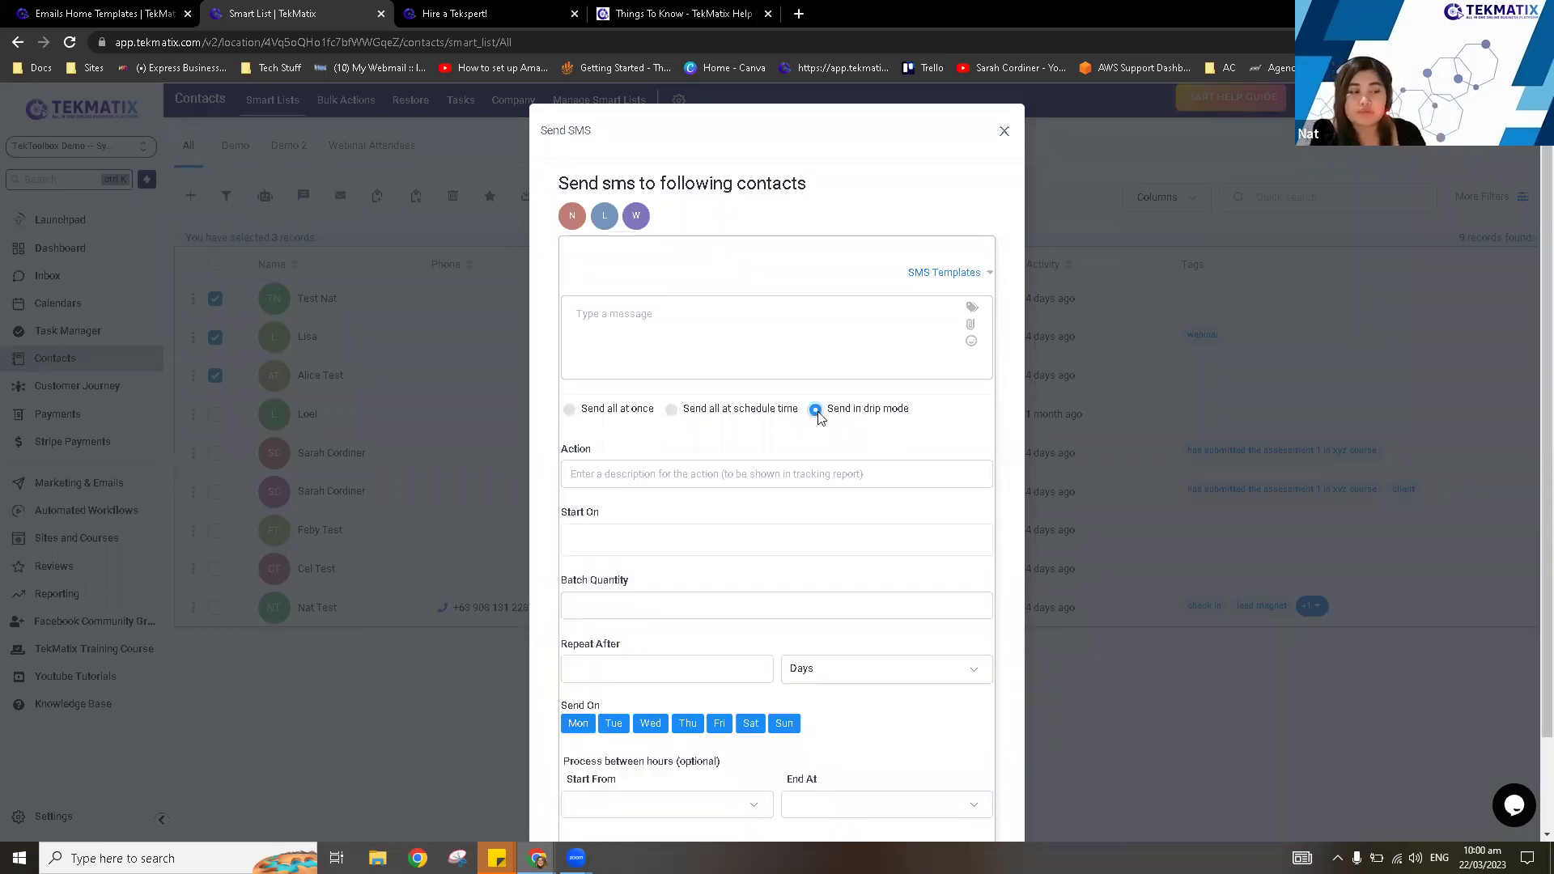
pyautogui.click(423, 370)
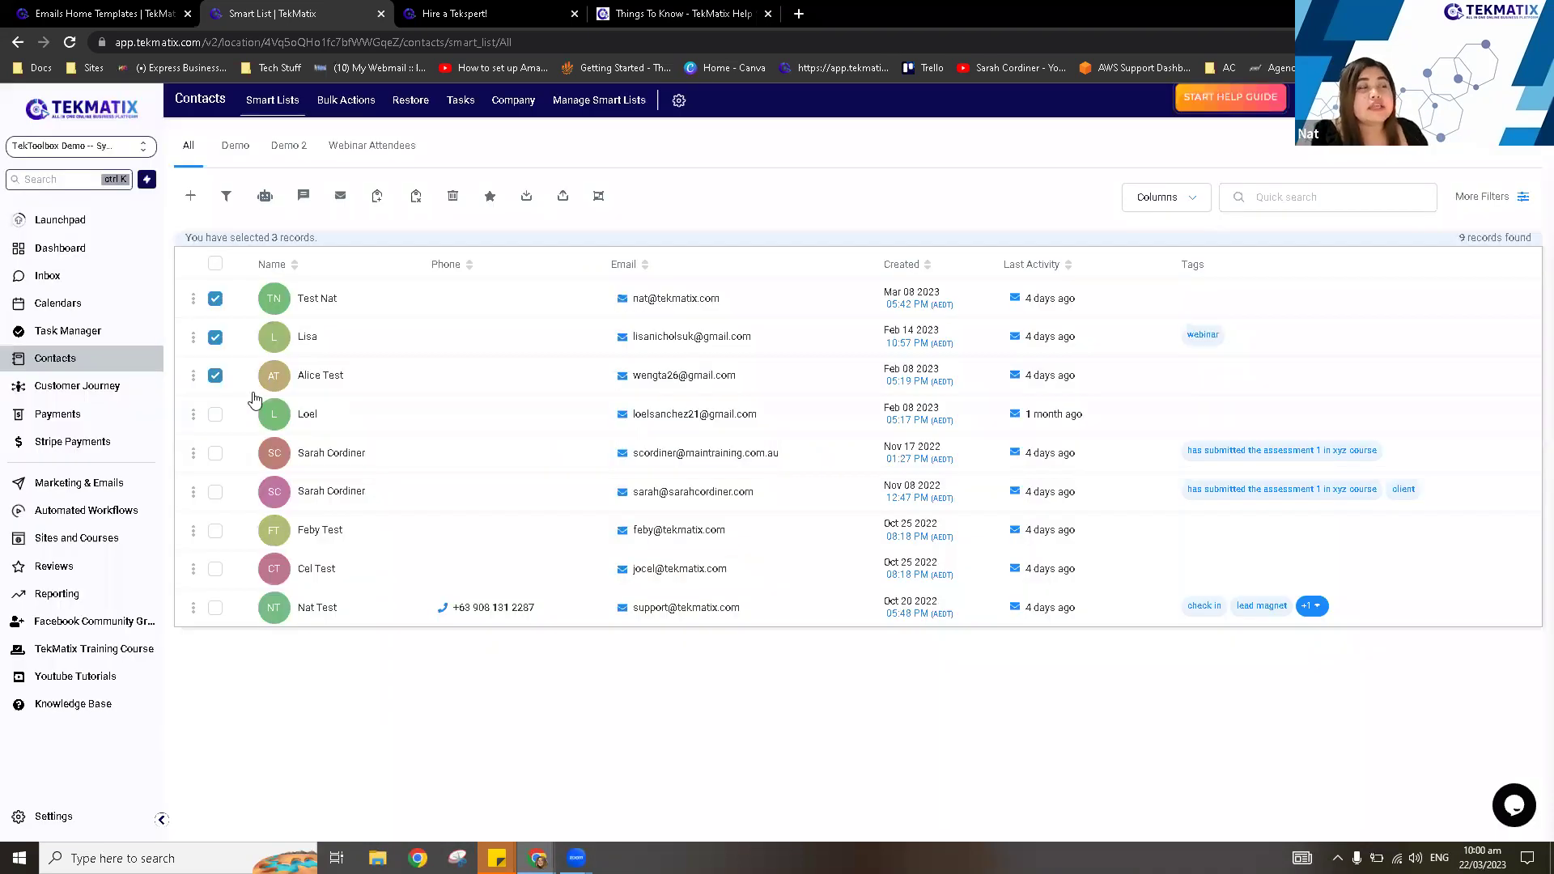
# Start a bulk email to the selected contacts and review the available email templates and the subject field.
pyautogui.click(343, 204)
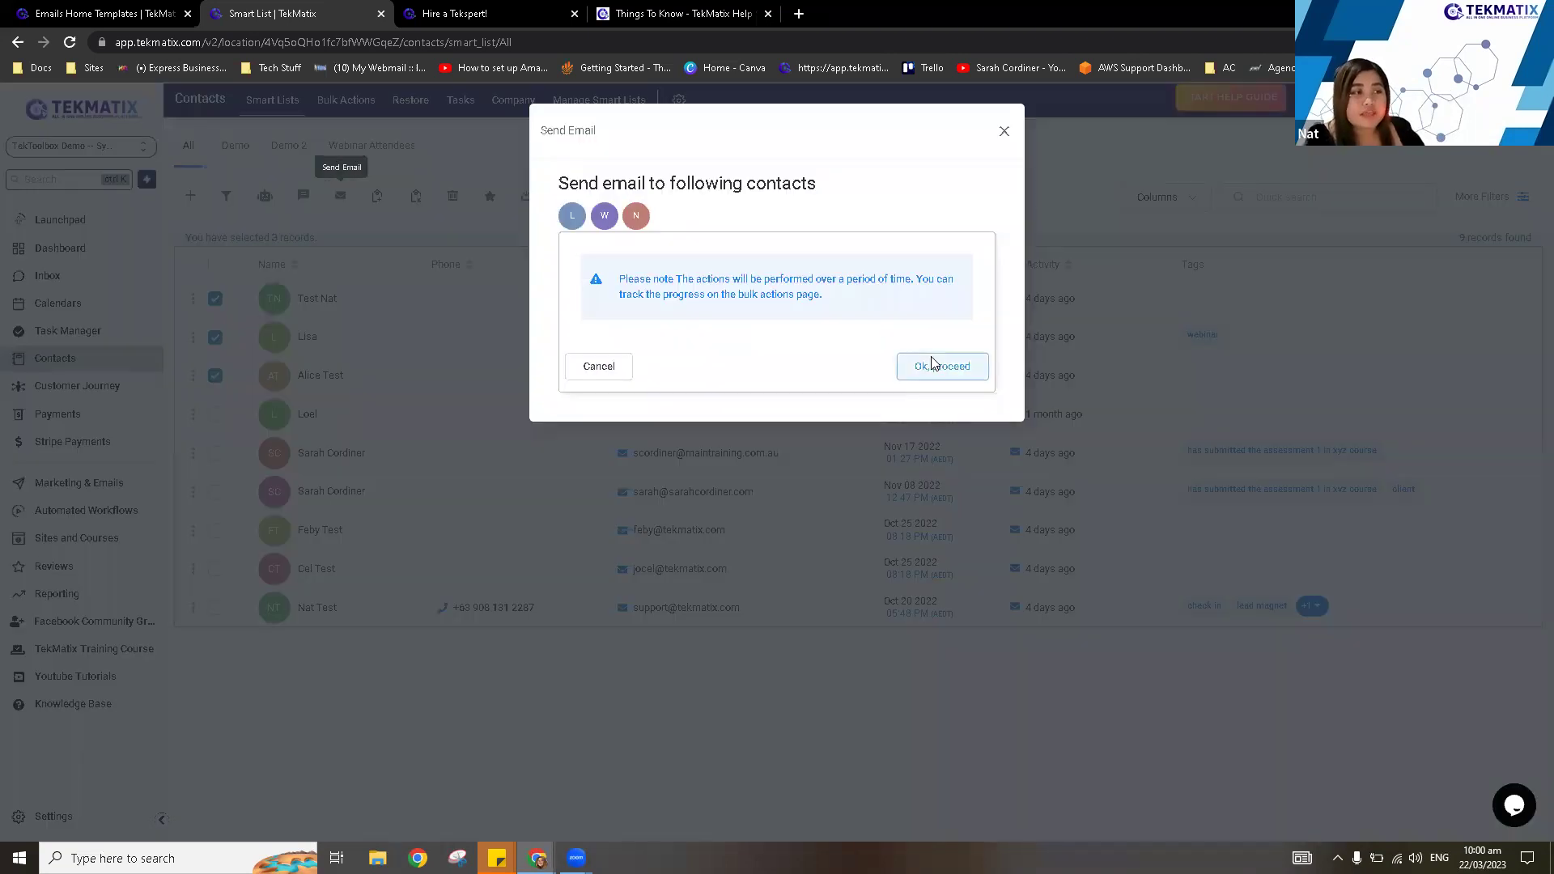
pyautogui.click(932, 361)
pyautogui.click(991, 283)
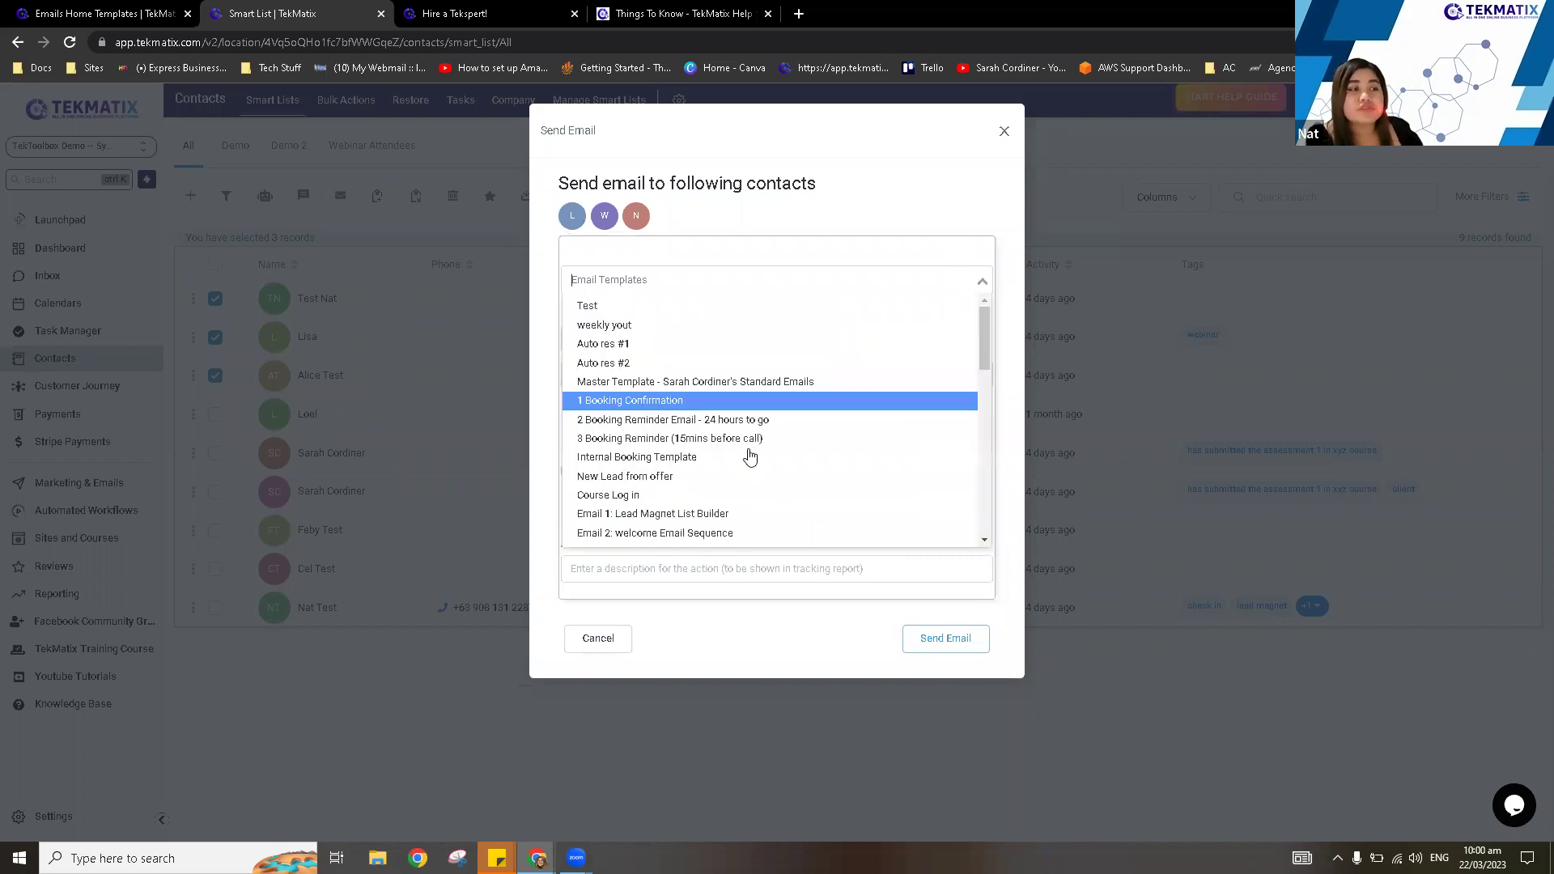
pyautogui.scroll(-10, 741, 457)
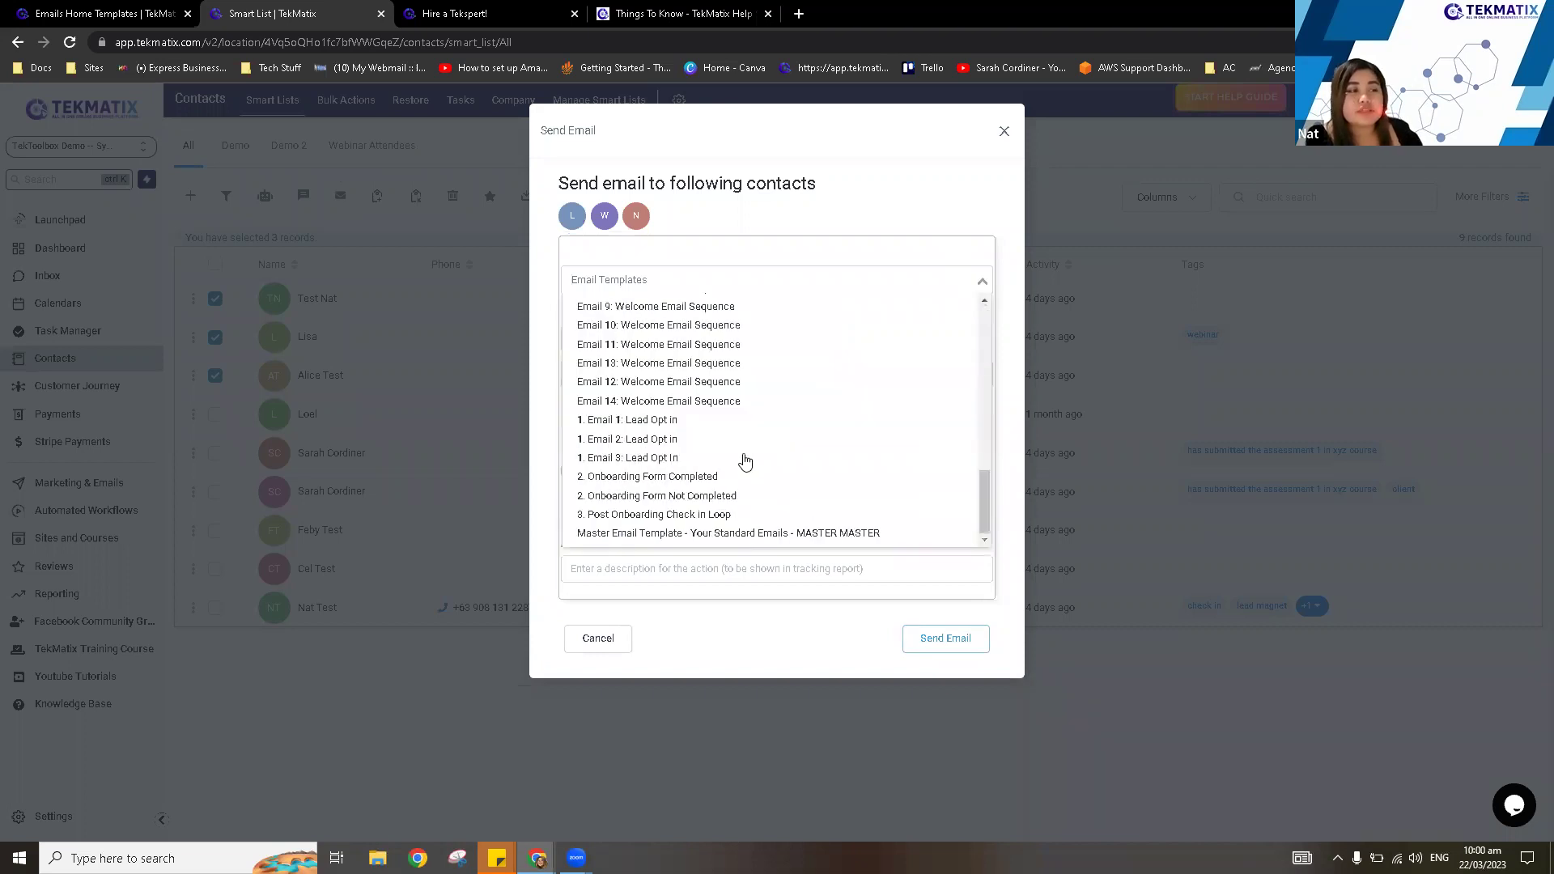
pyautogui.click(887, 220)
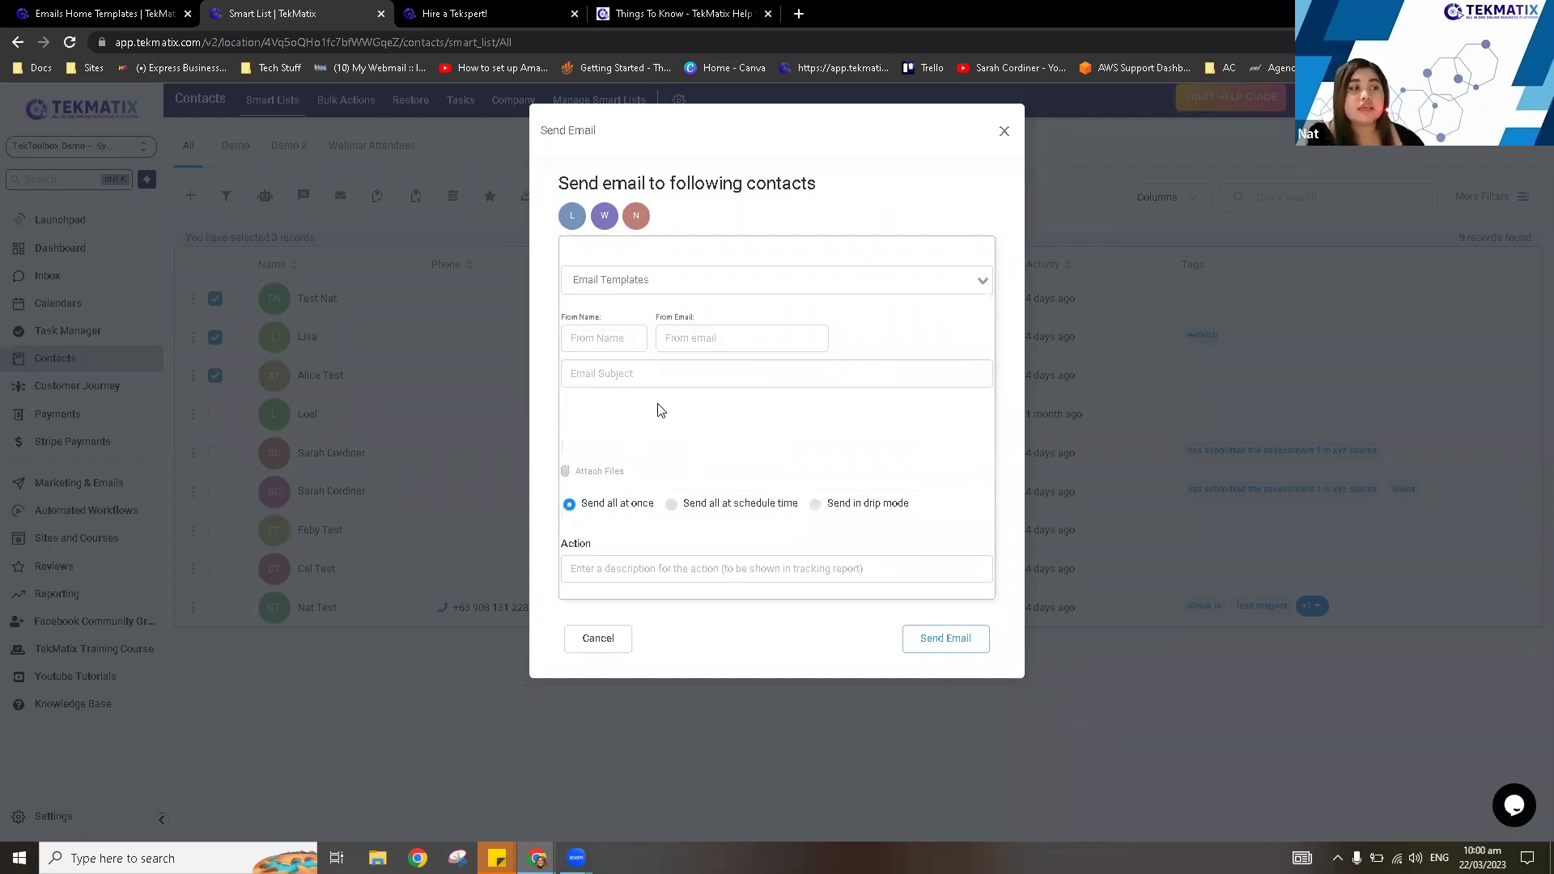
pyautogui.click(621, 385)
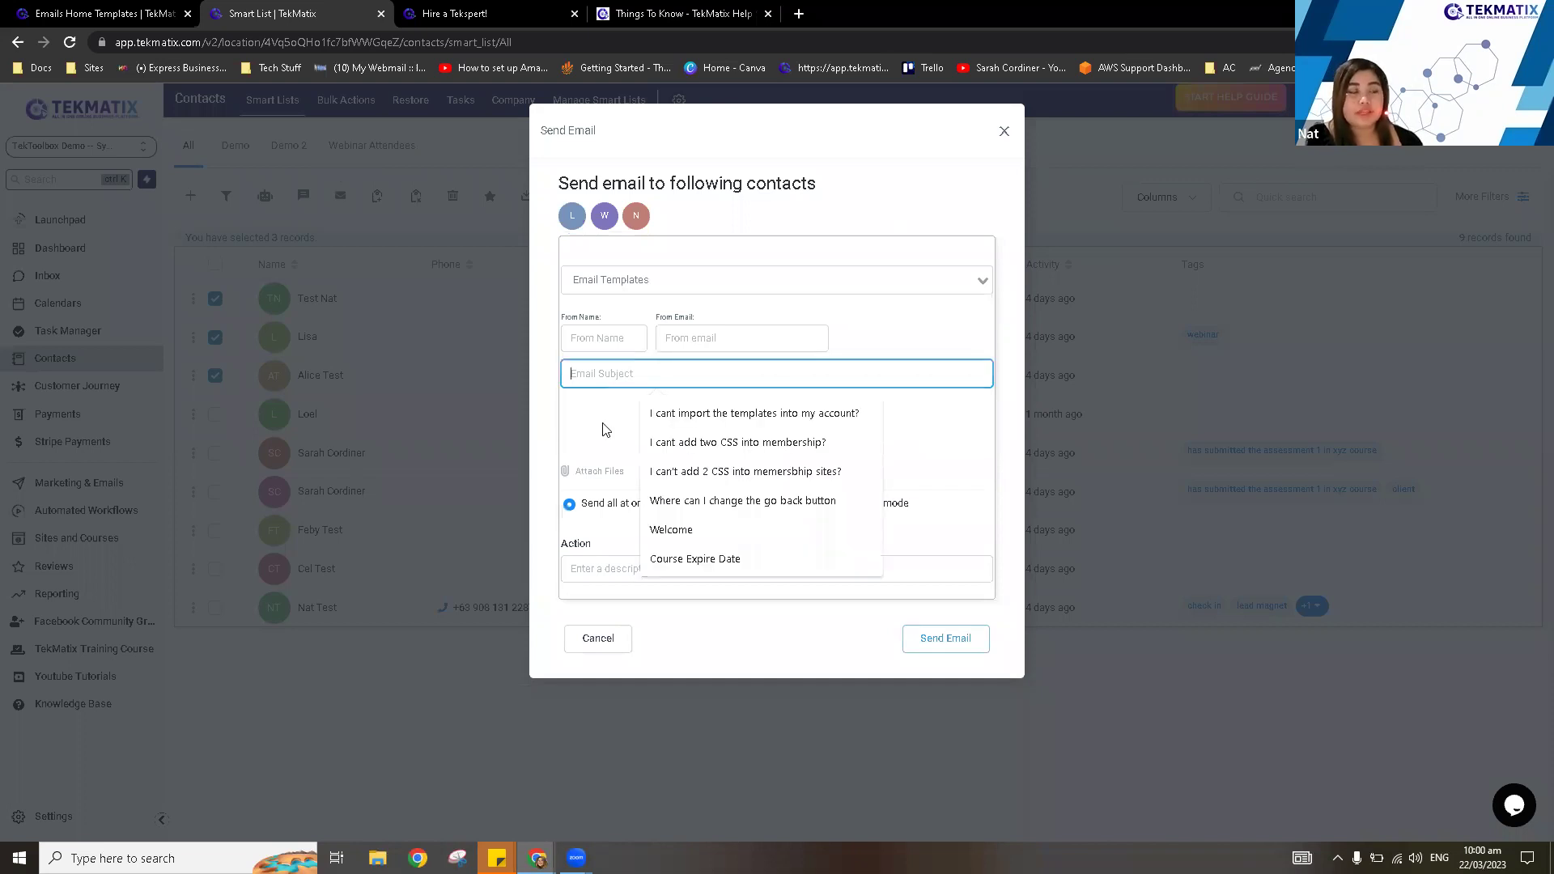
pyautogui.click(955, 304)
pyautogui.click(977, 283)
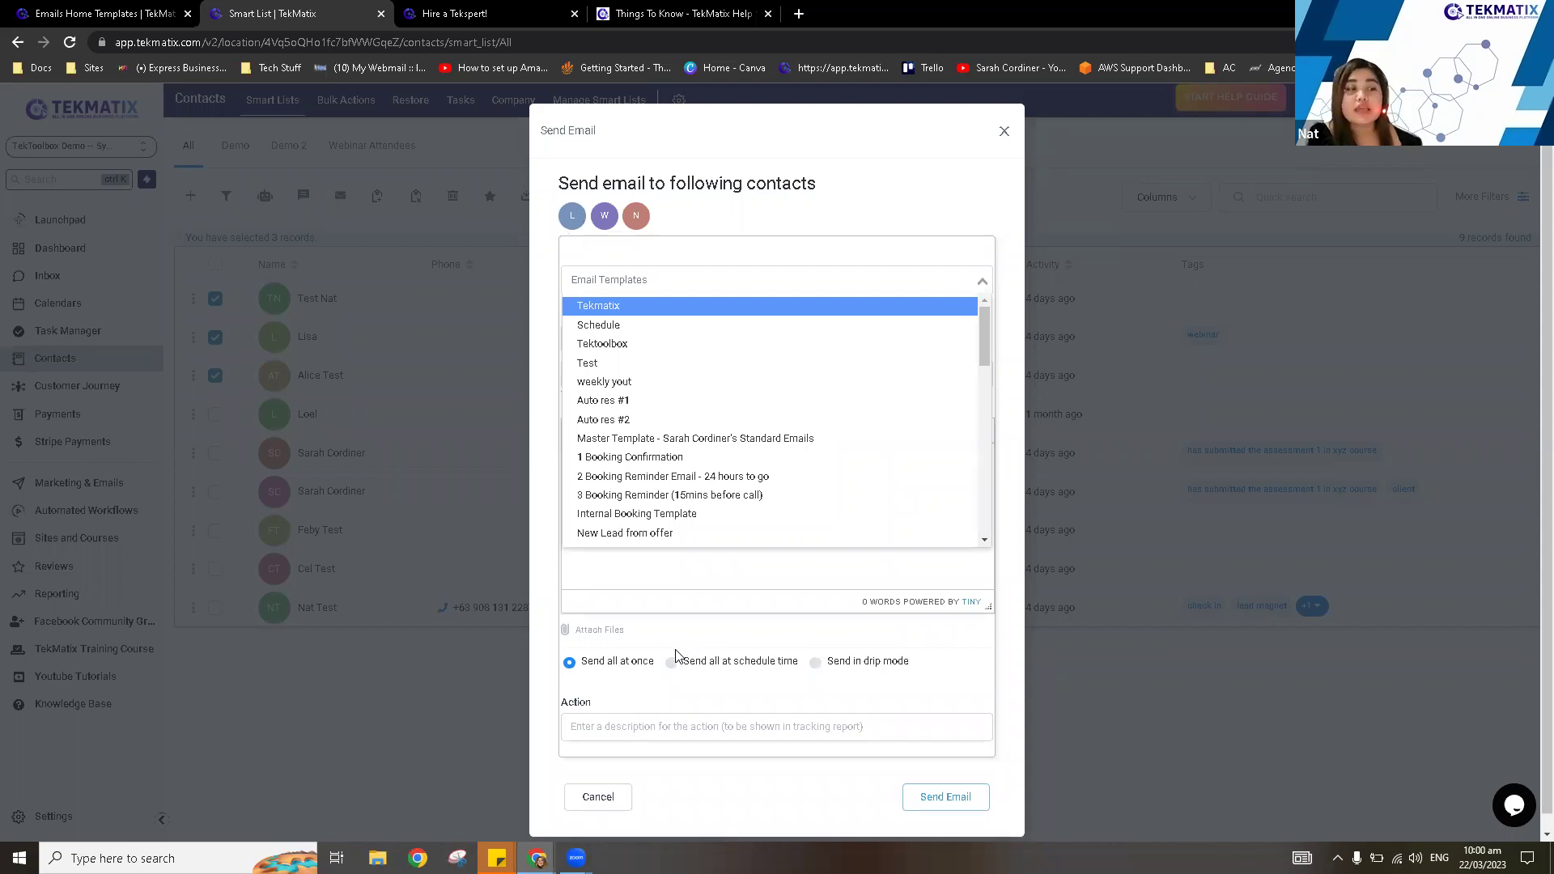
# Review the bulk email's scheduled and drip mode sending options, and close the email without sending.
pyautogui.scroll(-1, 671, 648)
pyautogui.click(815, 662)
pyautogui.click(815, 648)
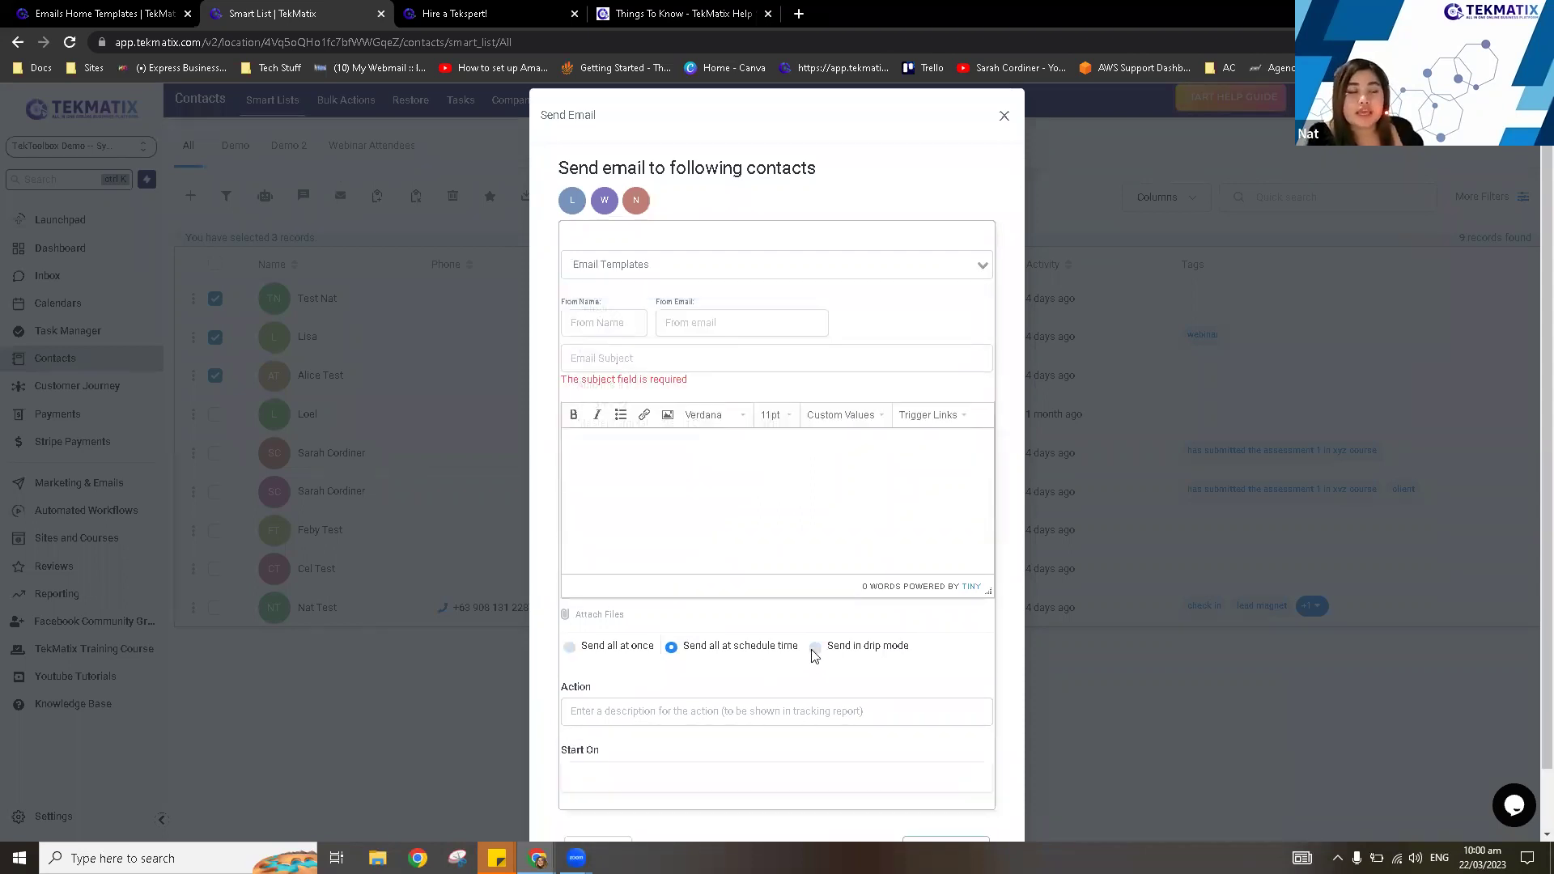
pyautogui.click(1004, 117)
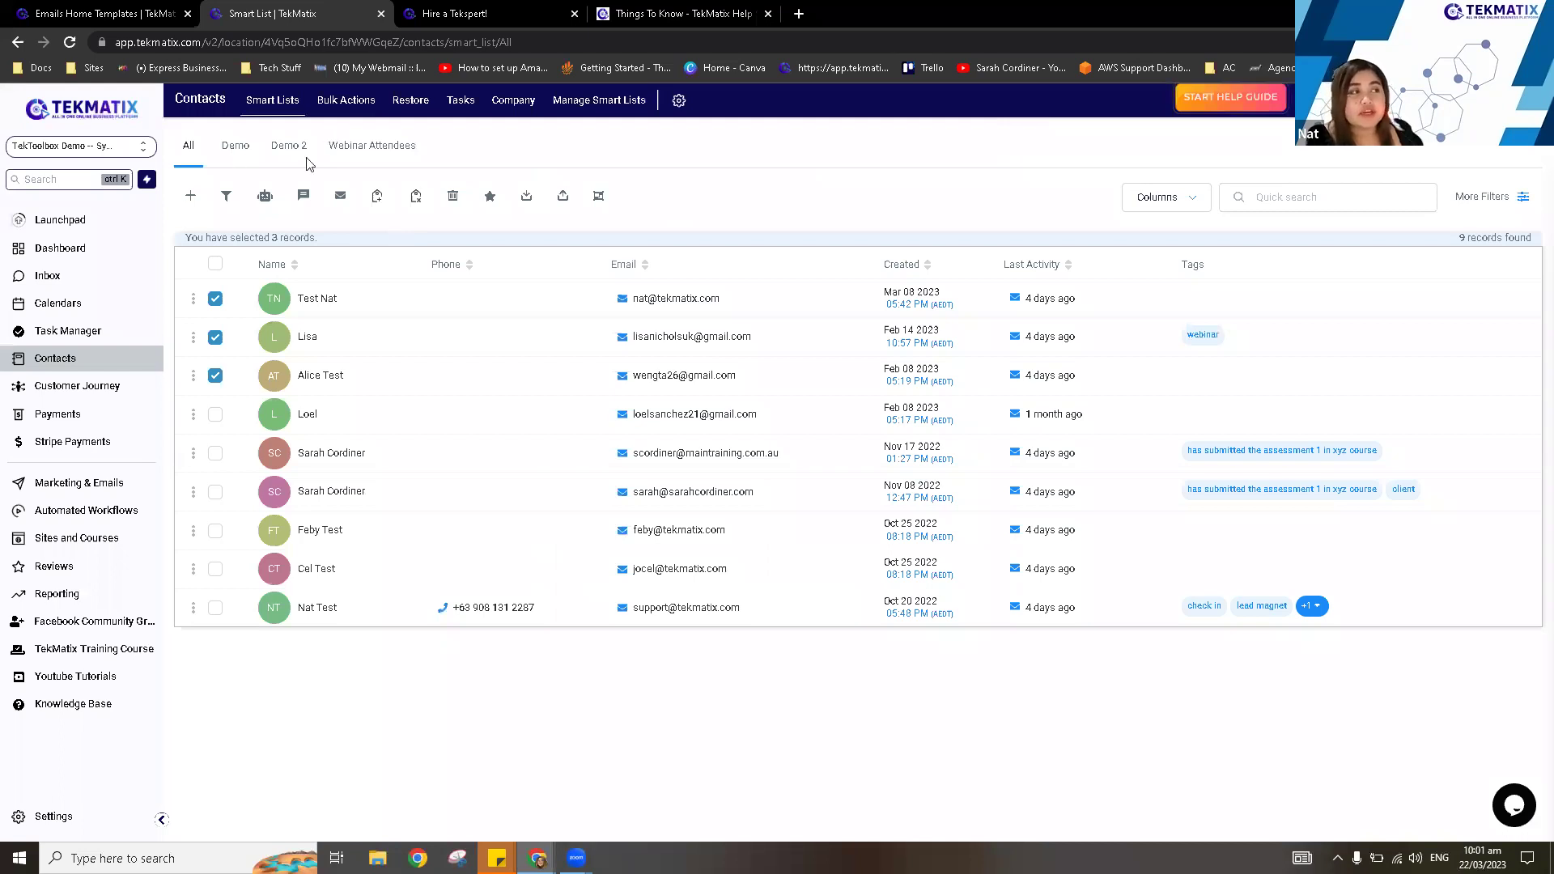
# Deselect the three selected contacts in the Contacts list.
pyautogui.click(214, 299)
pyautogui.click(215, 337)
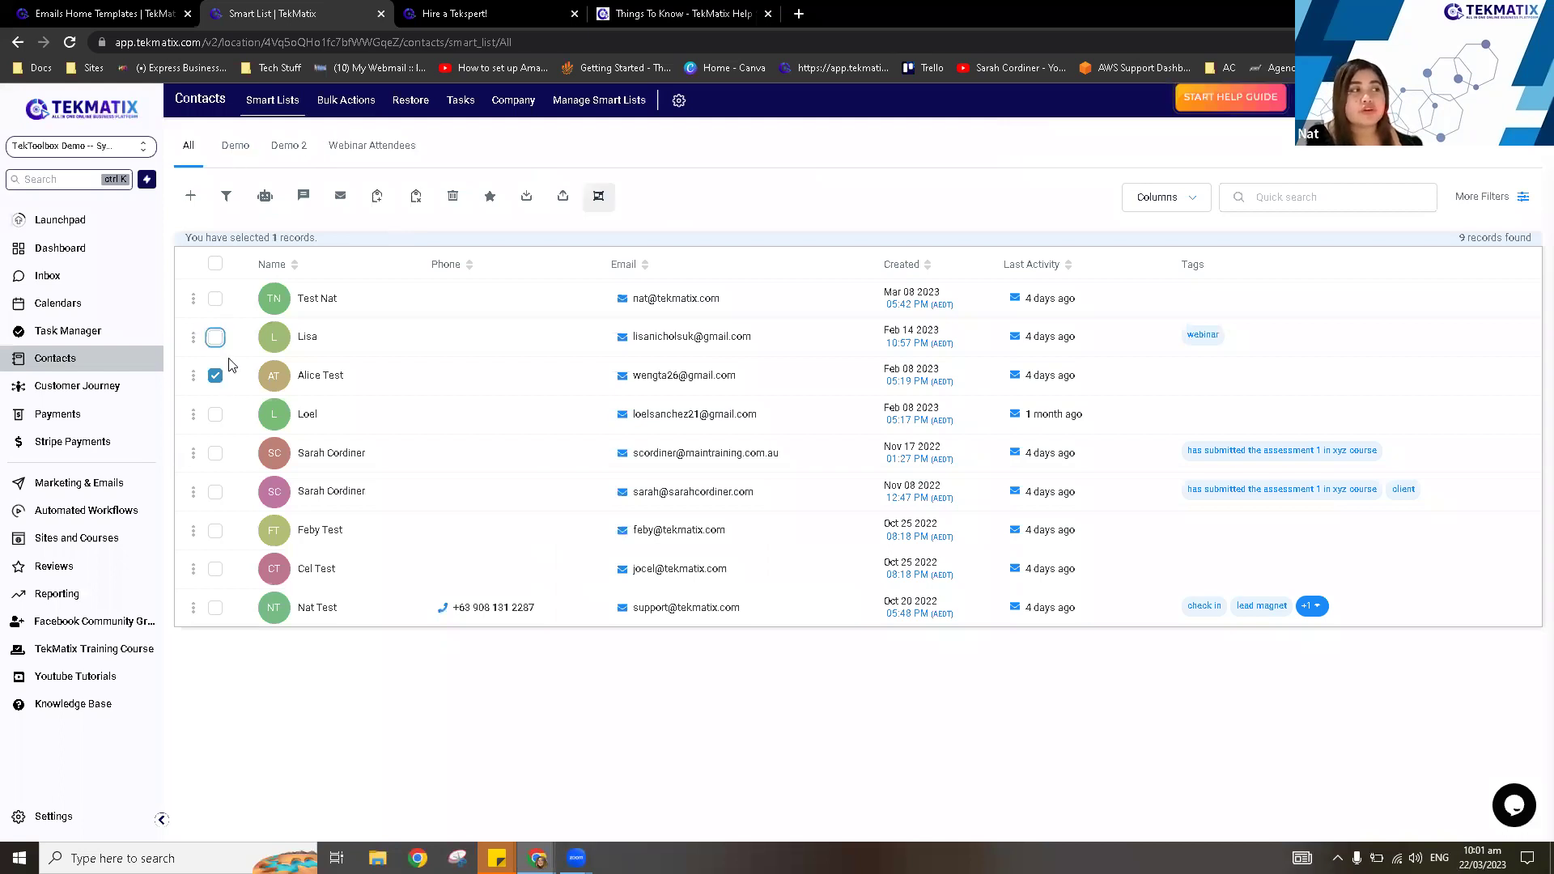
pyautogui.press('Tab')
pyautogui.press('space')
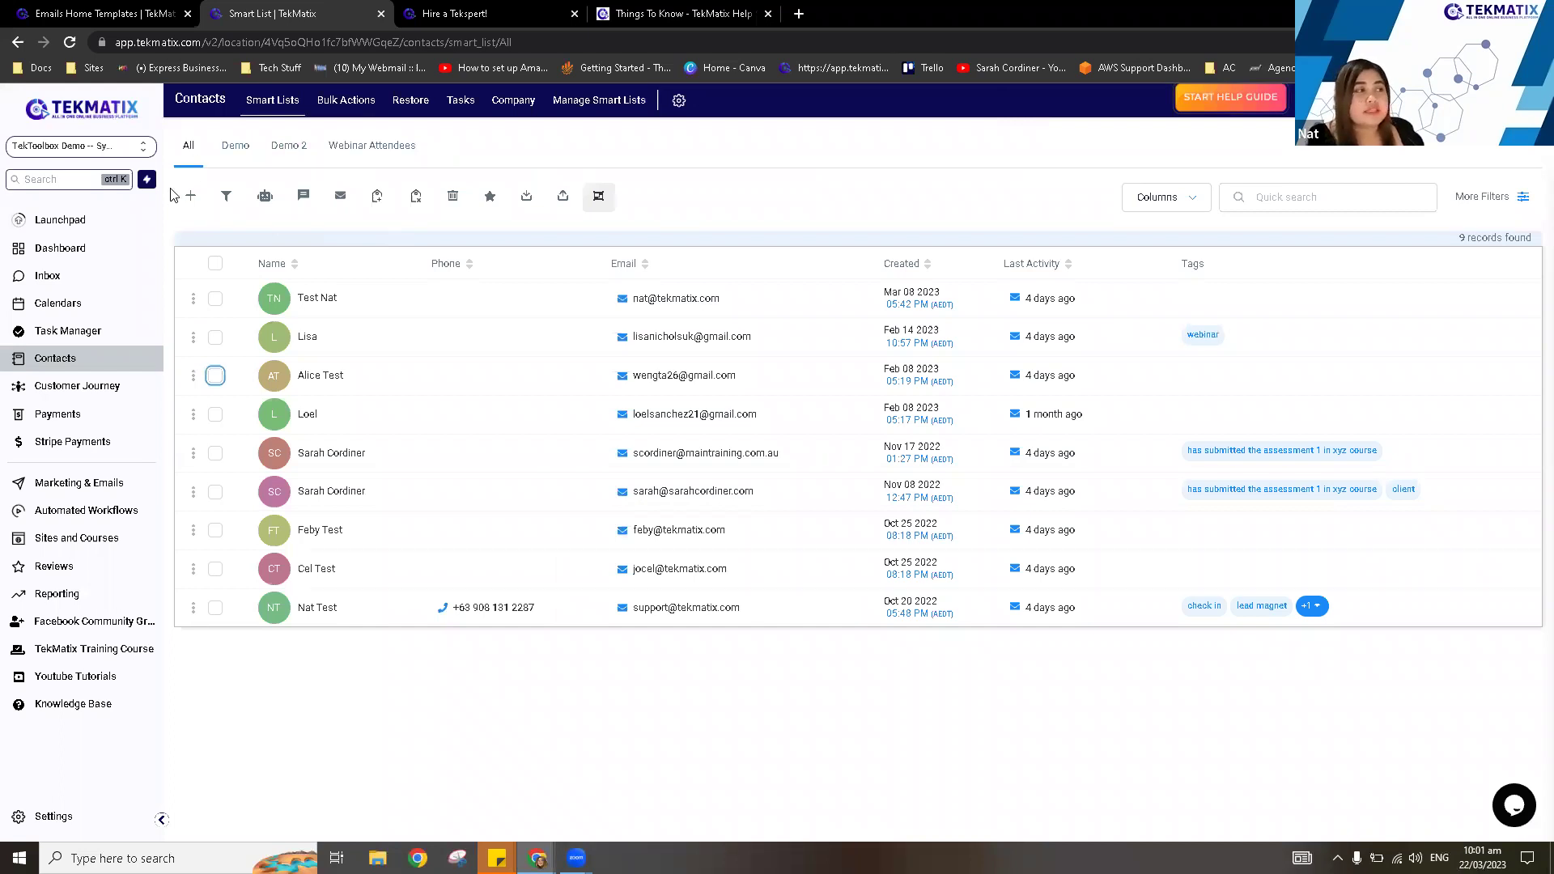
# View the Demo smart list, examine the tag filter that defines it, and close the filters.
pyautogui.click(195, 147)
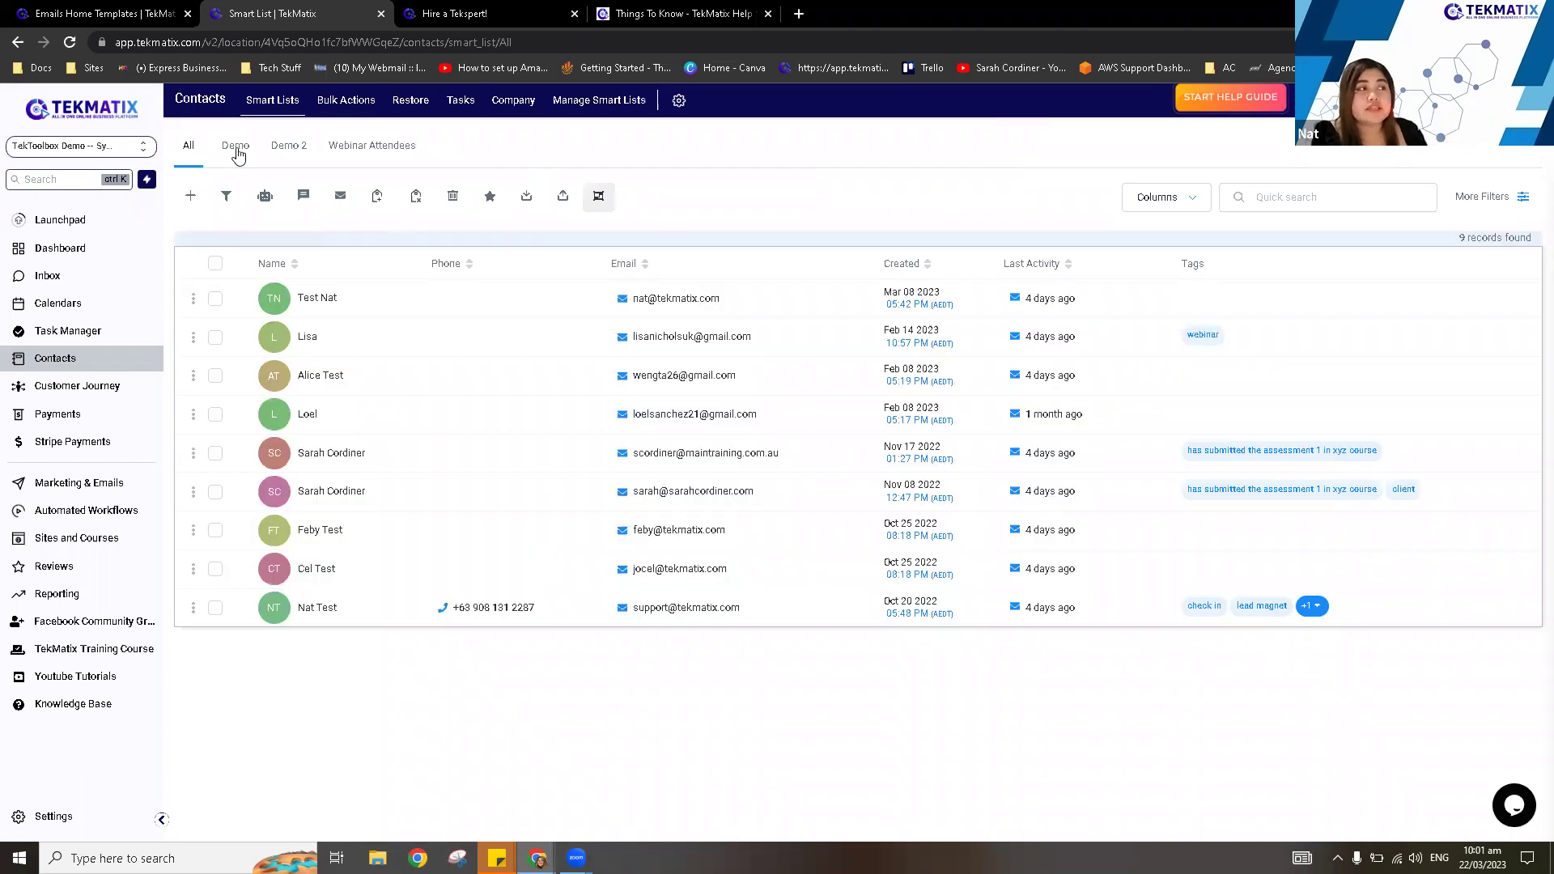
pyautogui.click(238, 155)
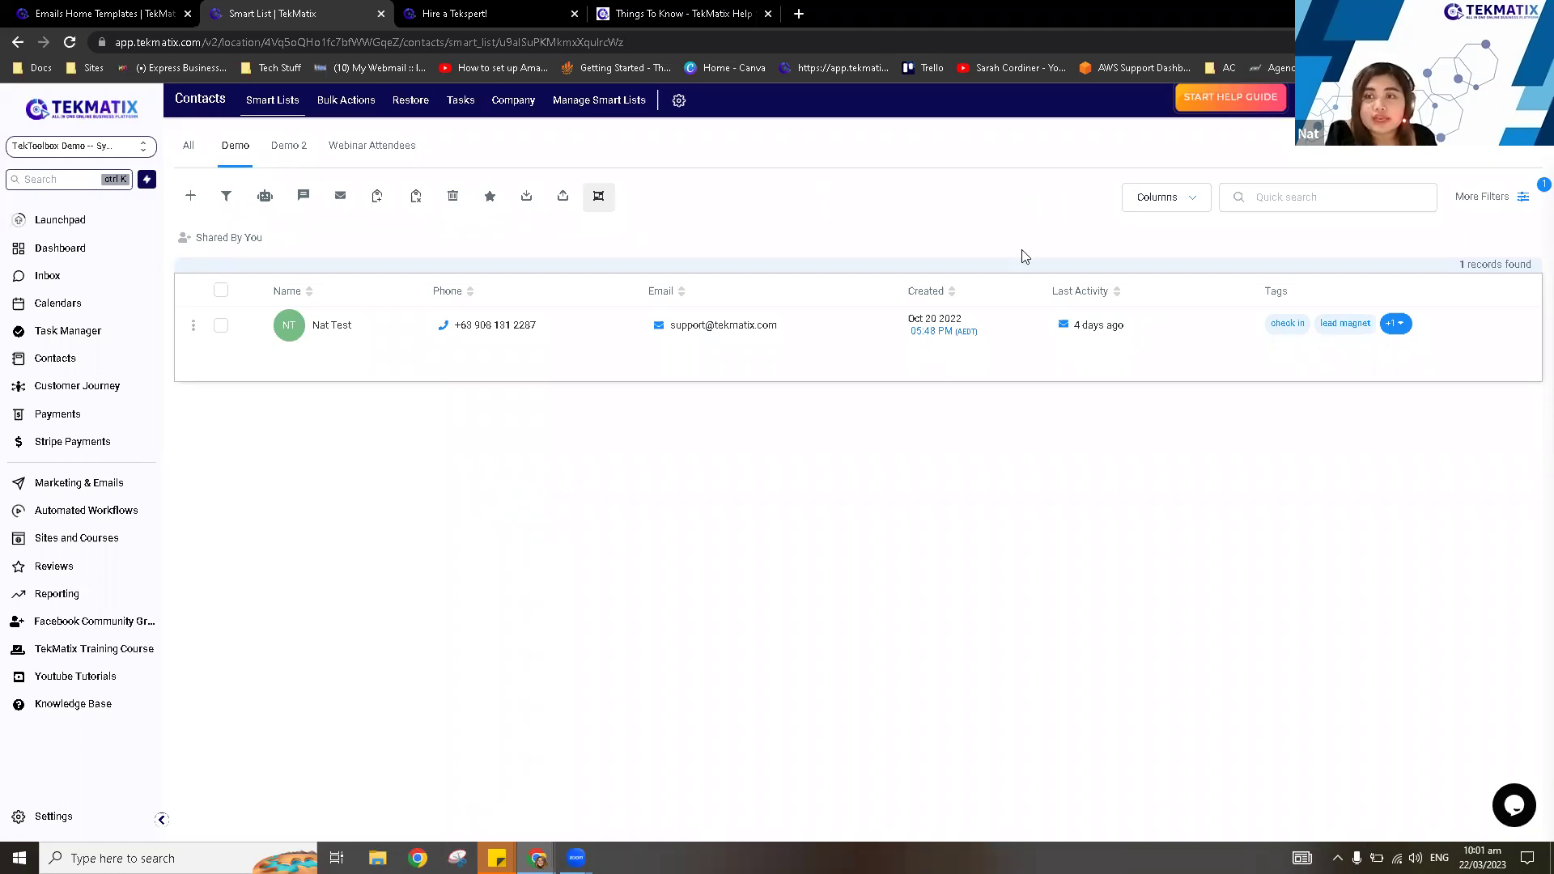
pyautogui.click(1503, 206)
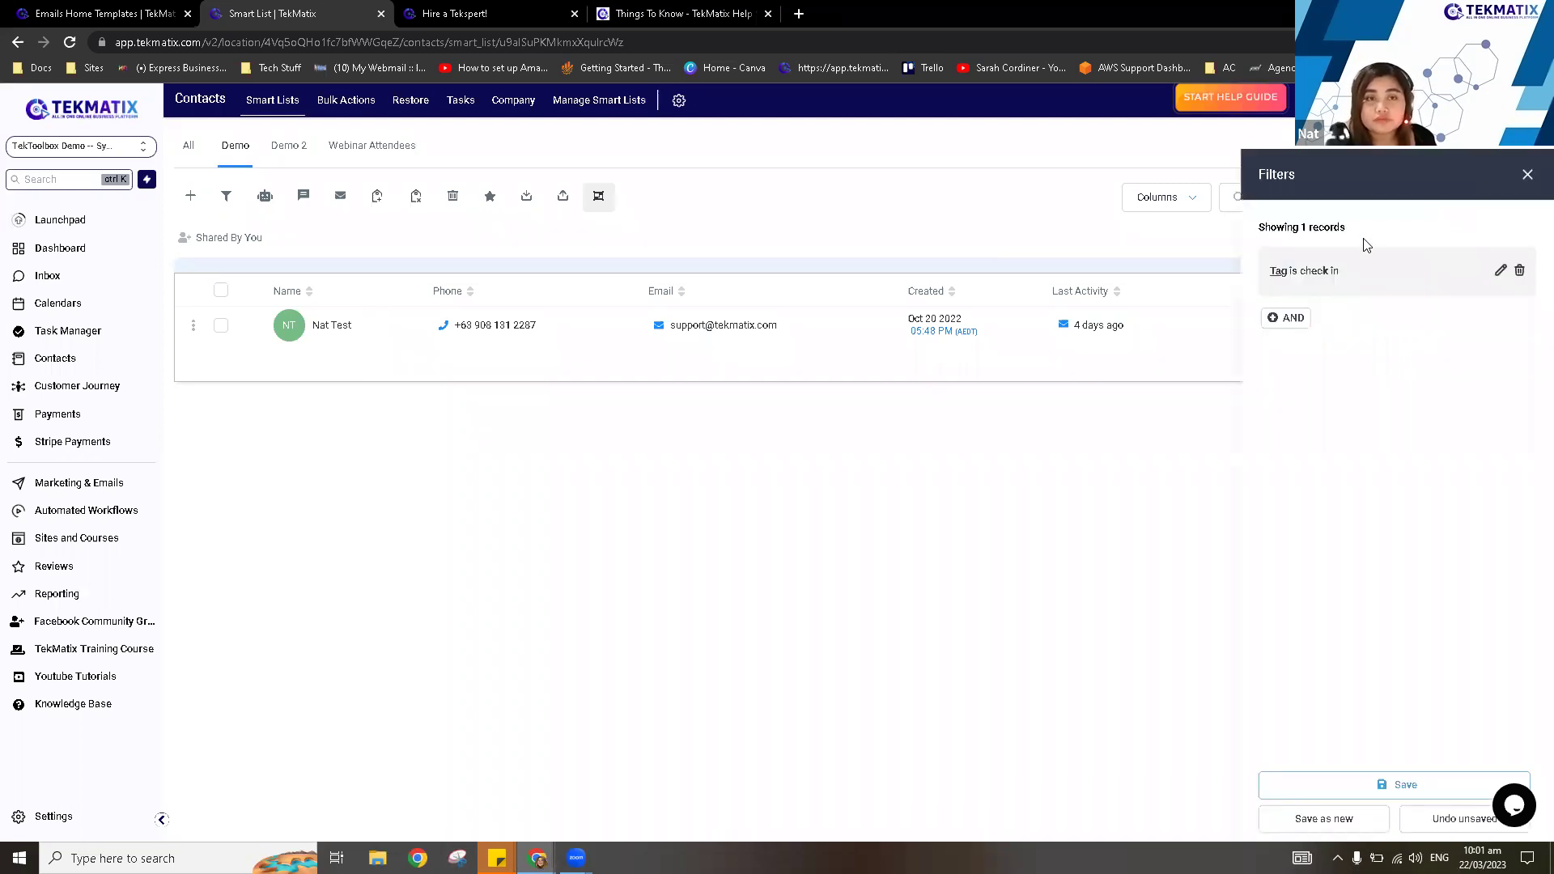
pyautogui.doubleClick(1278, 271)
pyautogui.moveTo(1359, 274); pyautogui.dragTo(1298, 285)
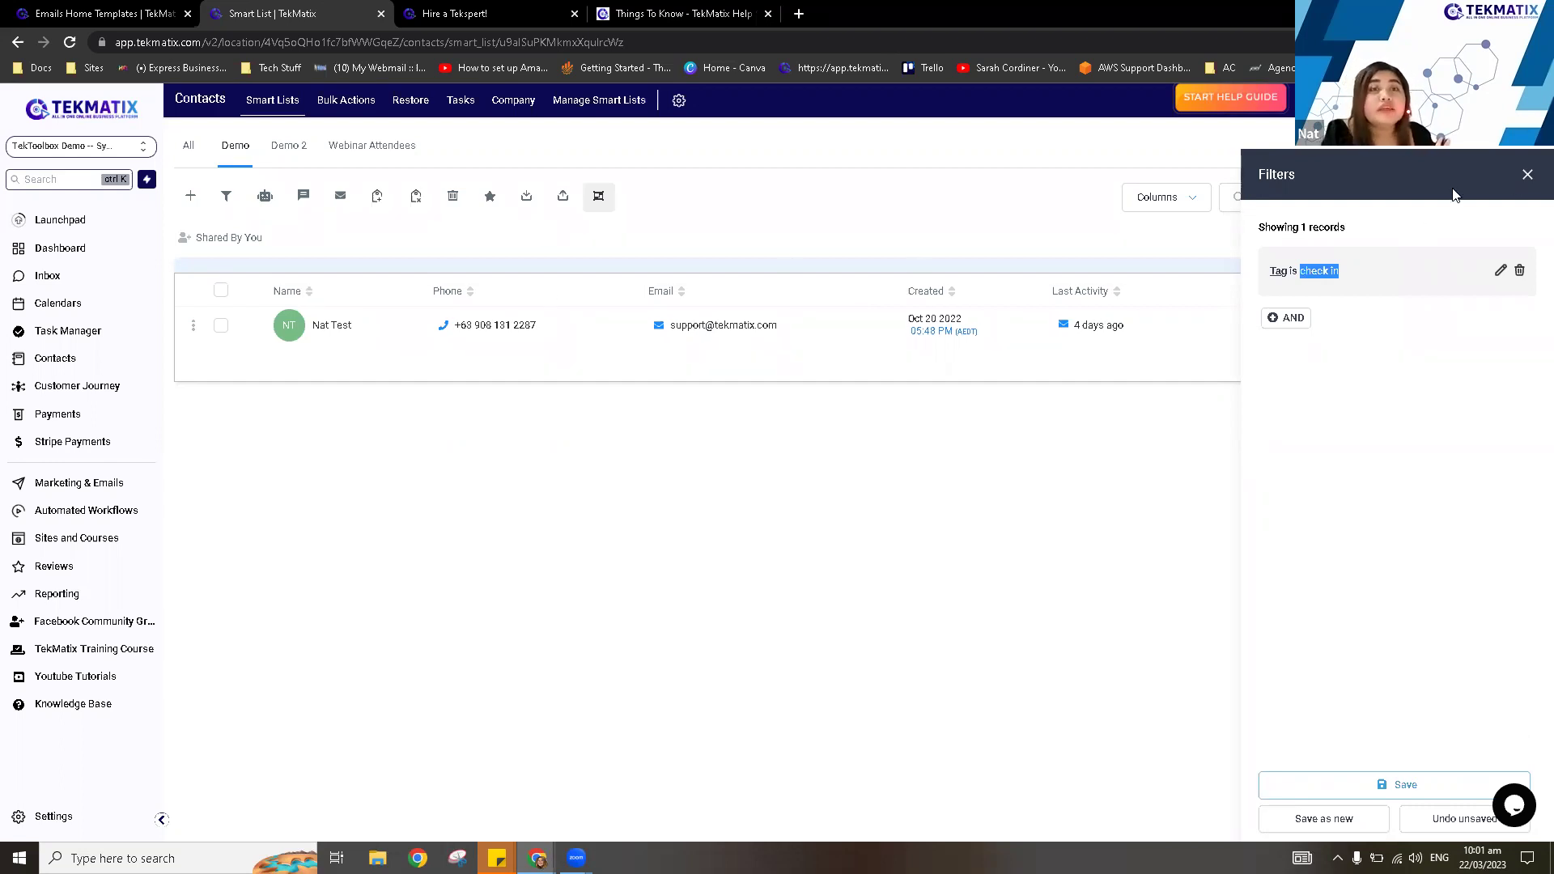
pyautogui.click(1319, 364)
pyautogui.press('Escape')
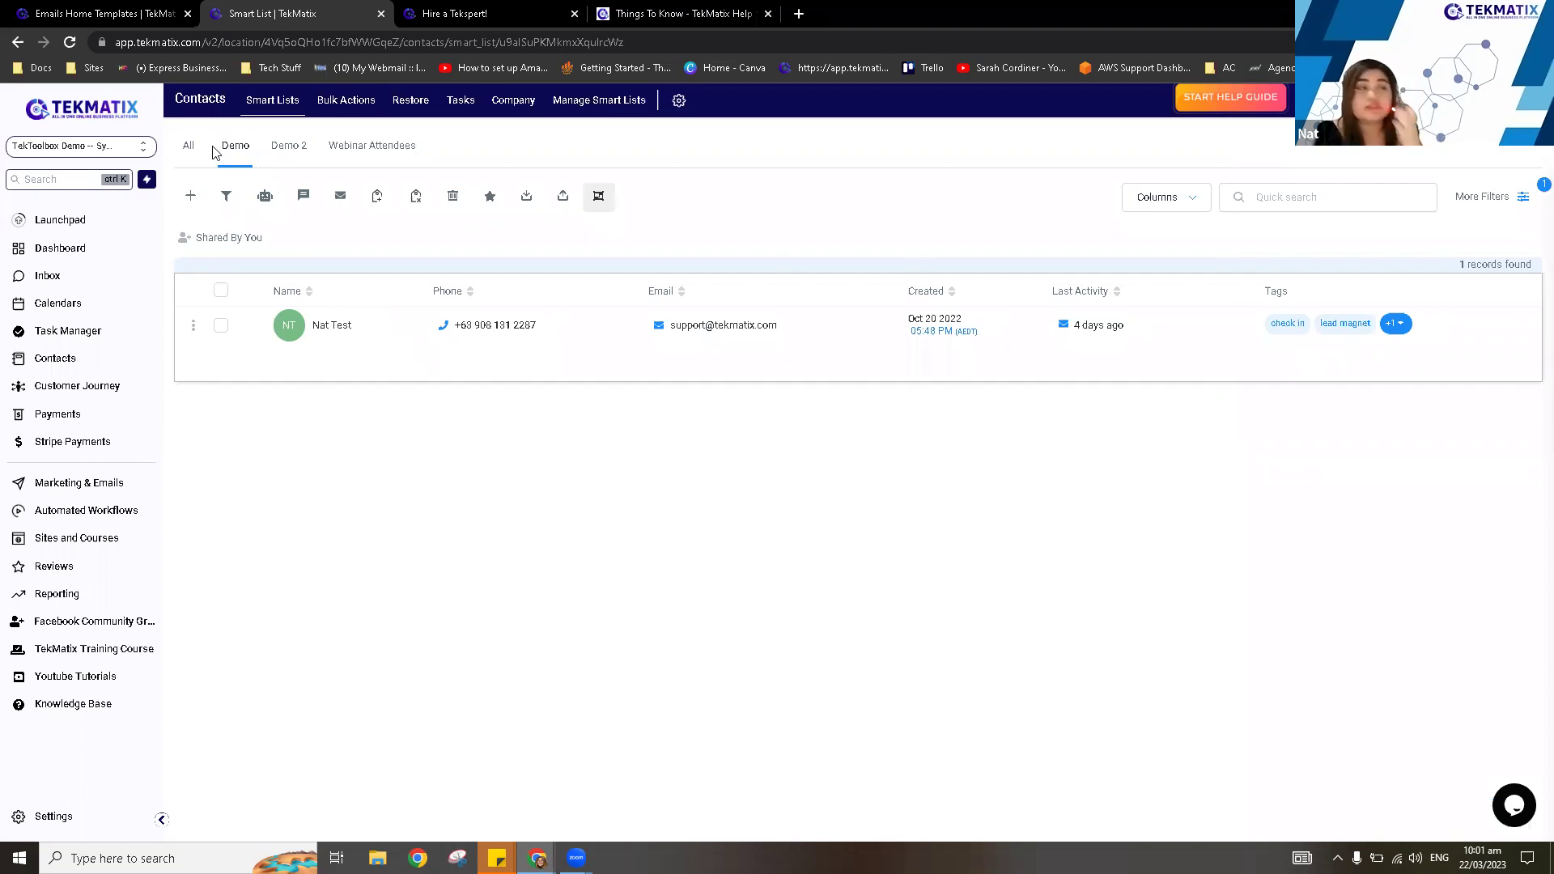
# View the Demo 2 smart list and its tag filter, and return to the list of all contacts.
pyautogui.click(289, 154)
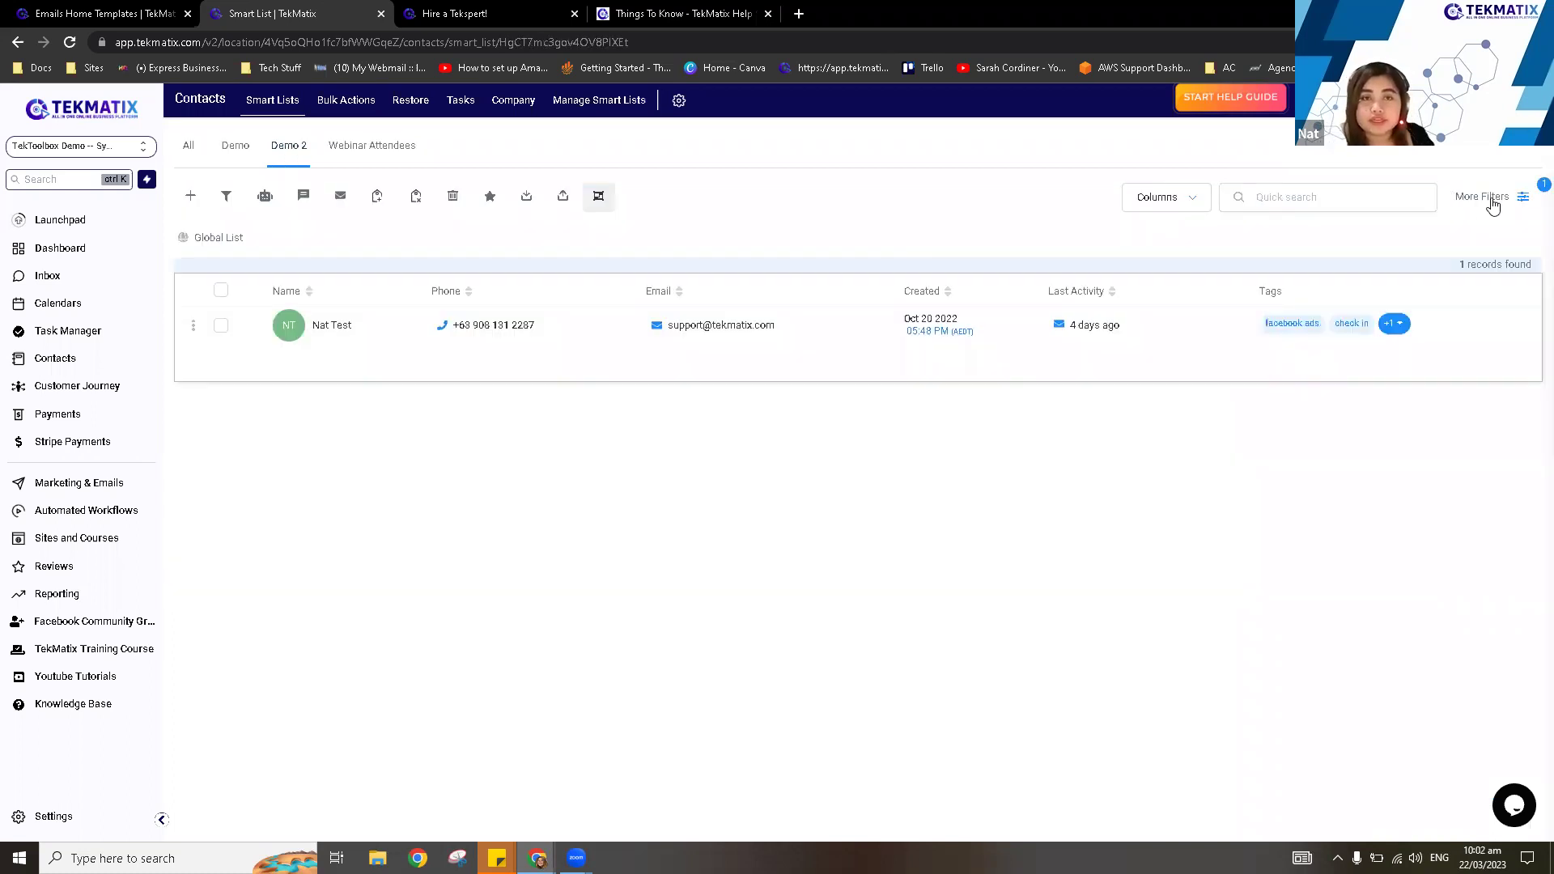
pyautogui.click(1491, 201)
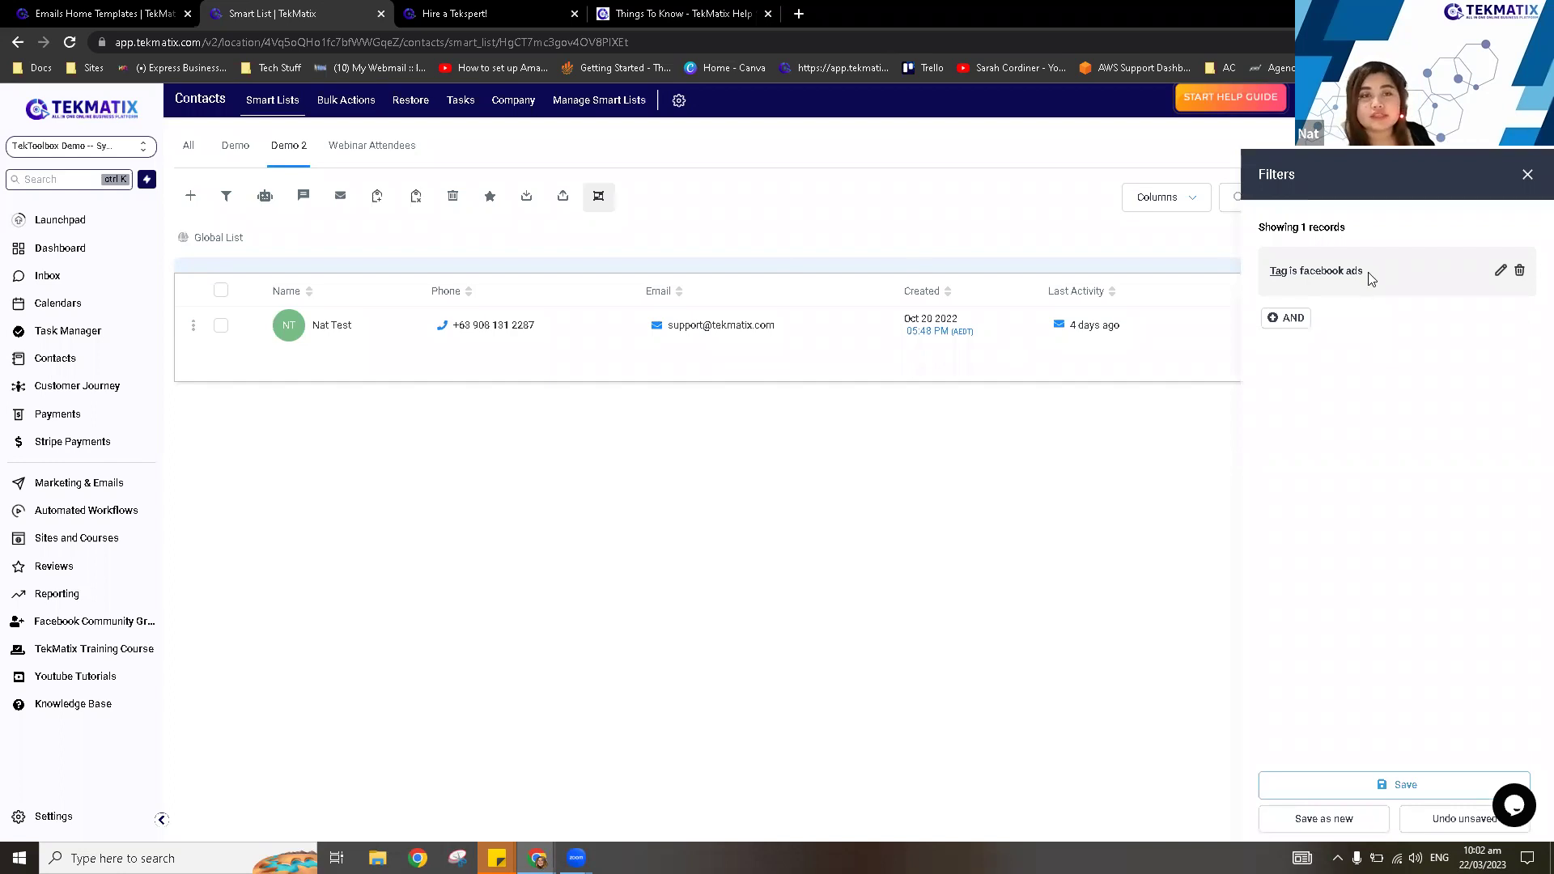
pyautogui.tripleClick(1303, 279)
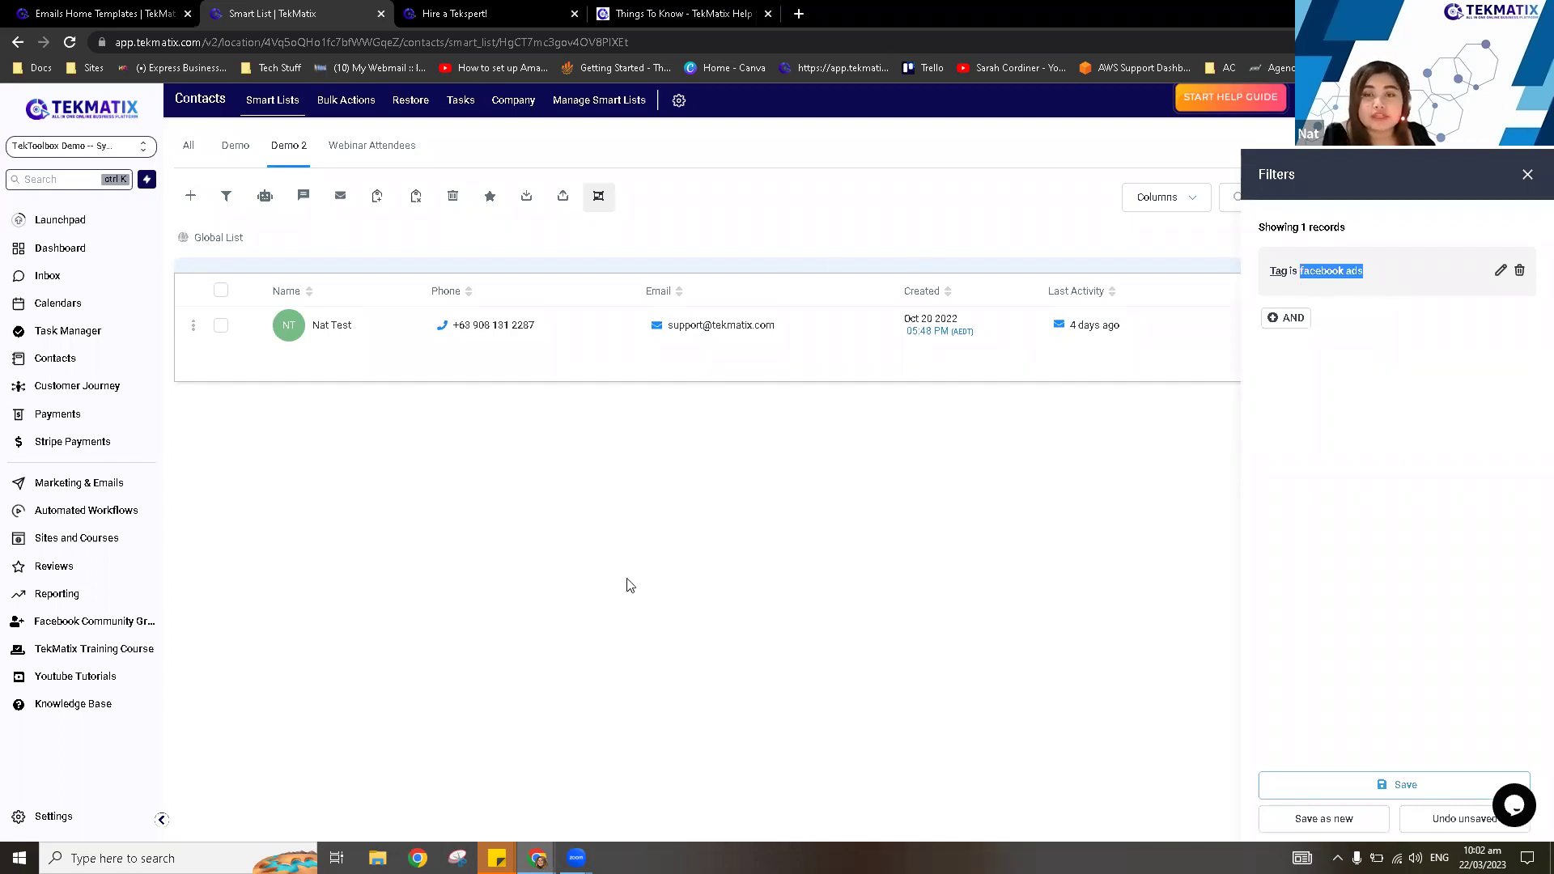
pyautogui.click(190, 149)
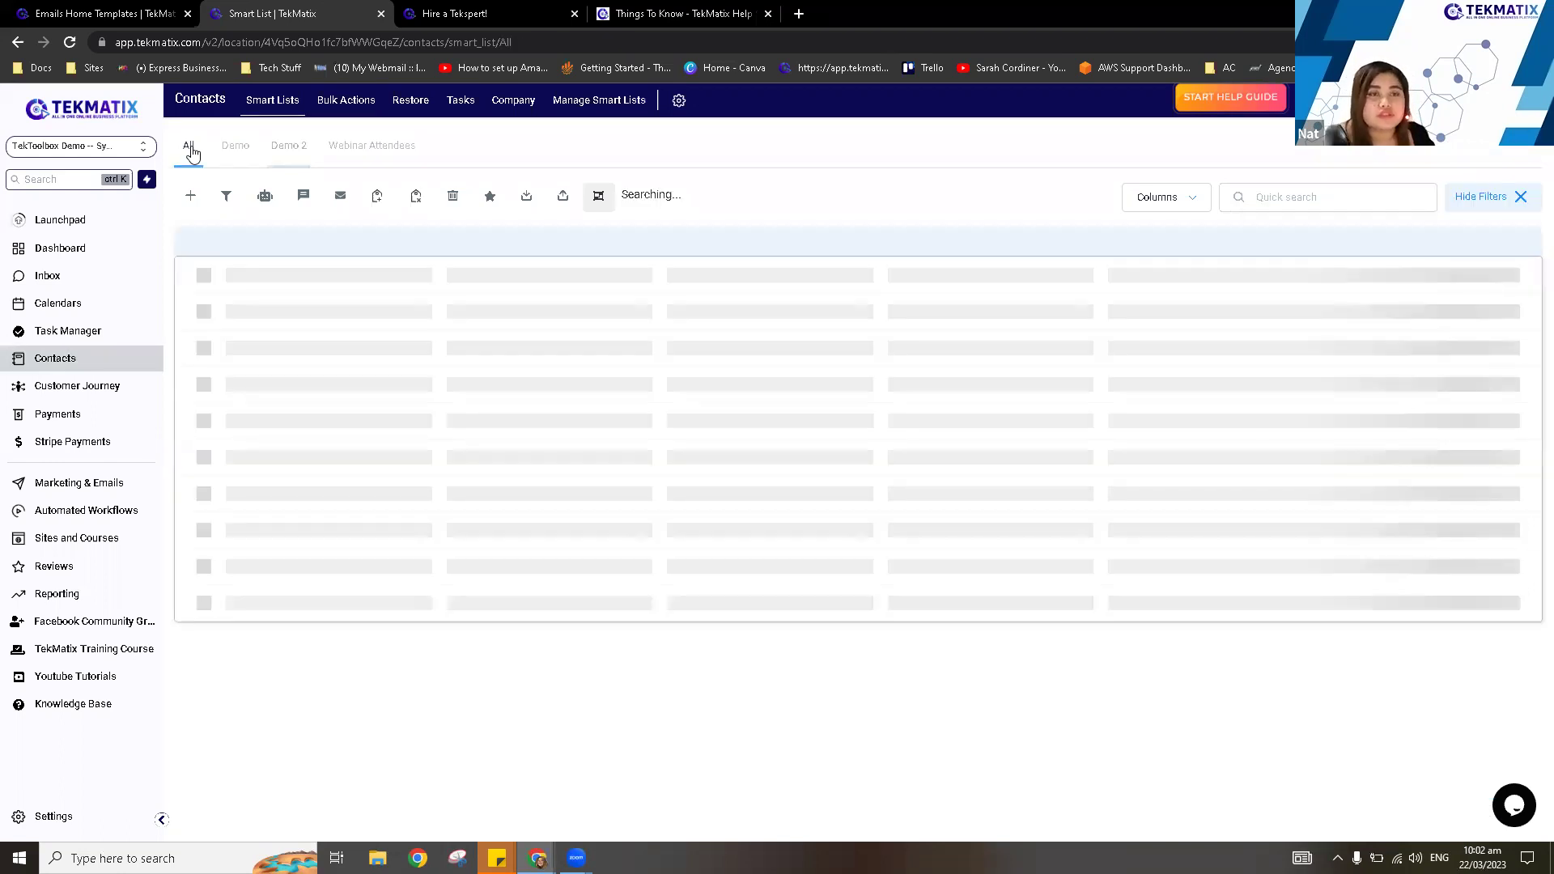
pyautogui.click(1523, 182)
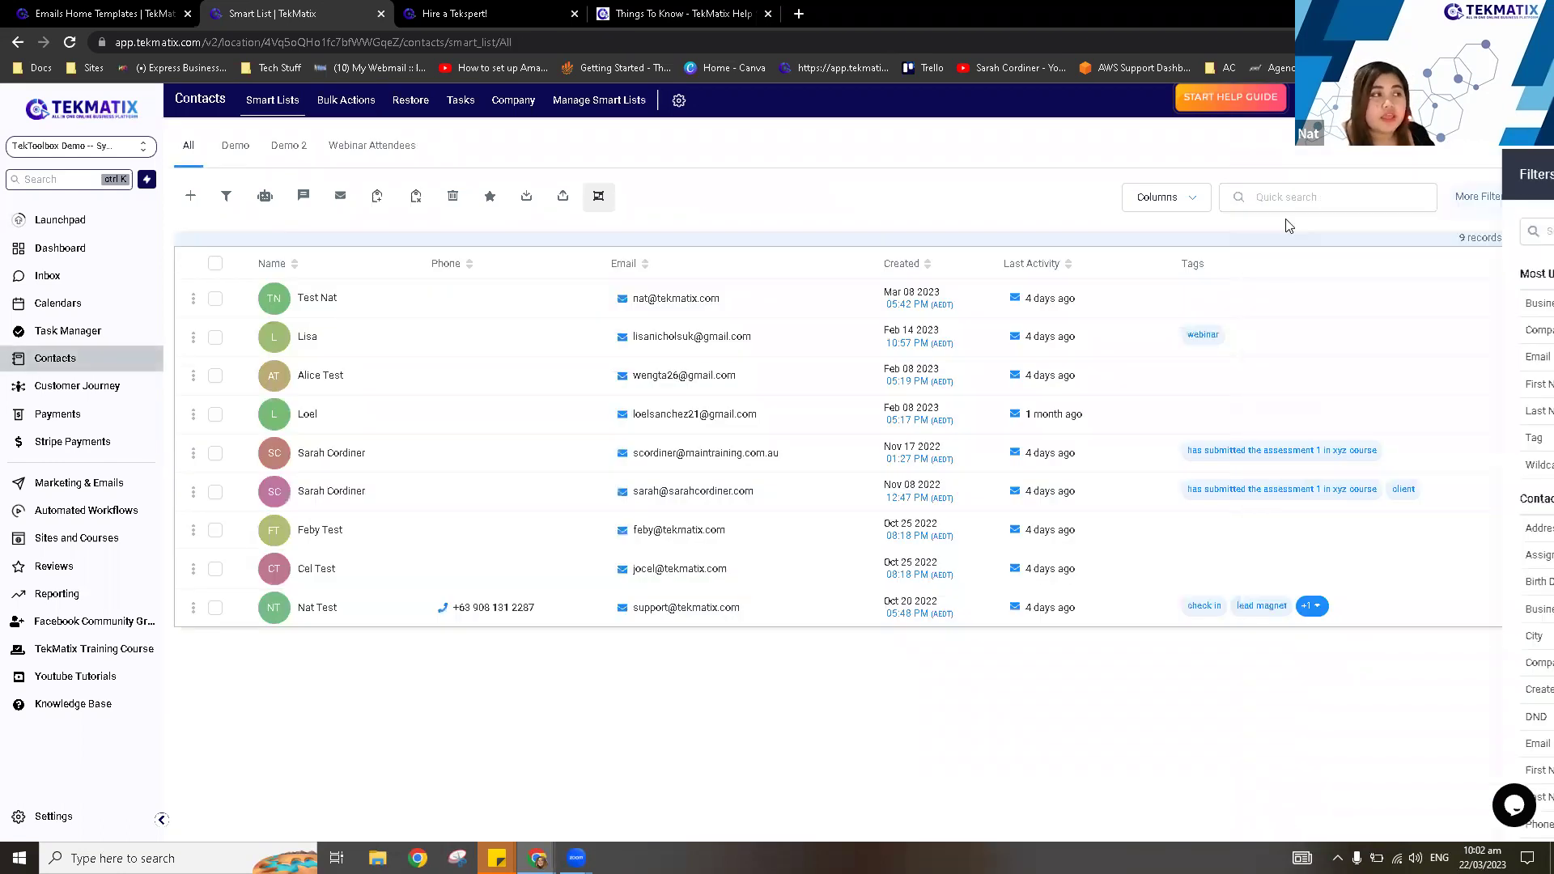
# Filter the full contacts list by tag, using the condition that the tag is "client".
pyautogui.click(1493, 201)
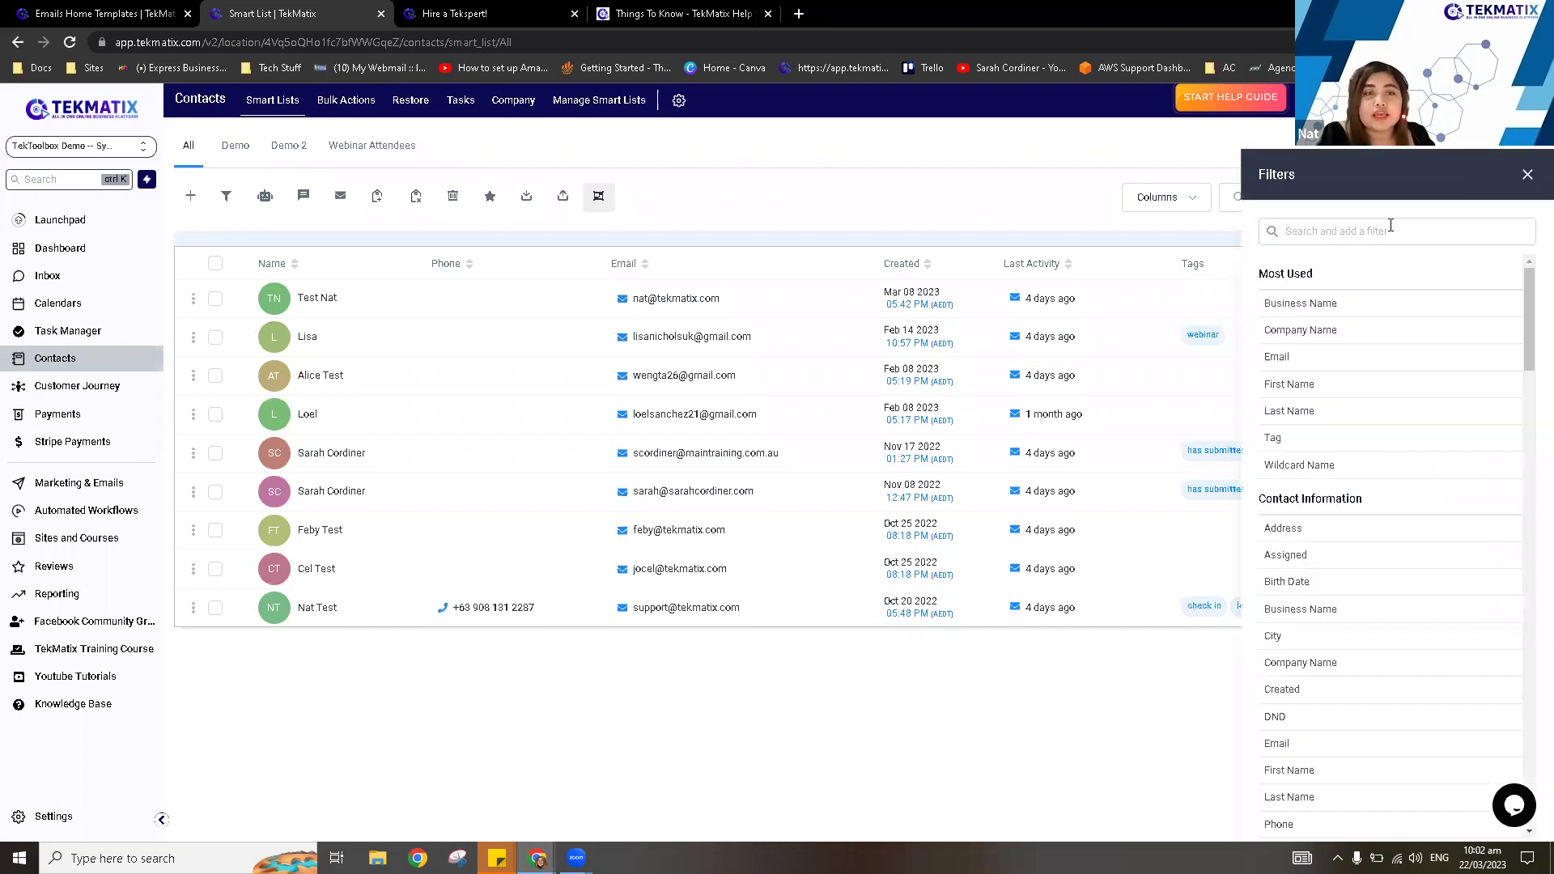
pyautogui.click(1390, 227)
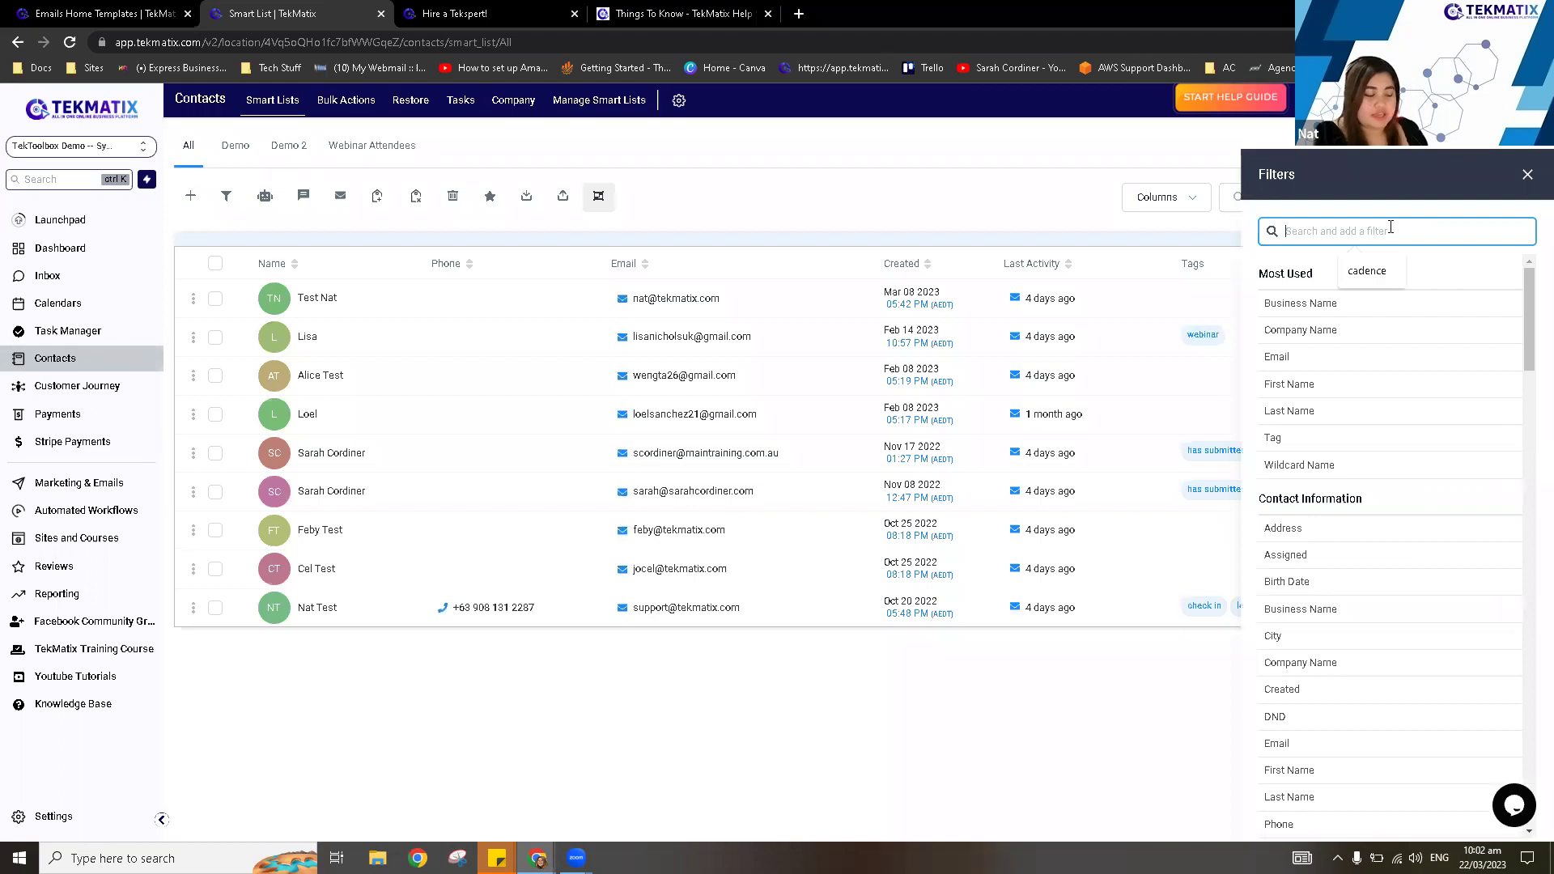
pyautogui.write('tag')
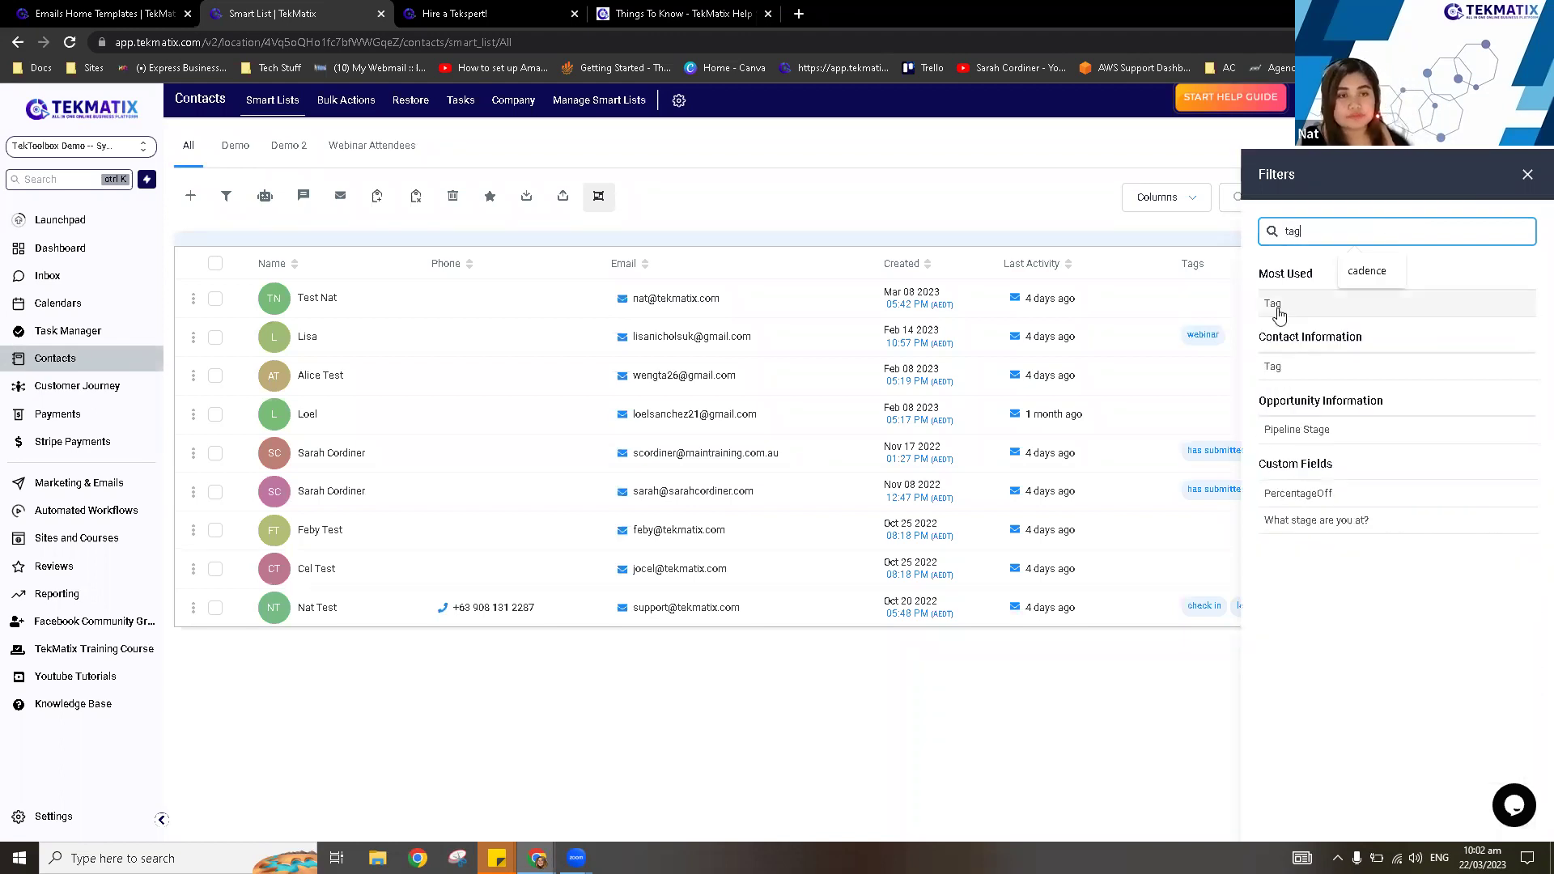
pyautogui.click(1282, 375)
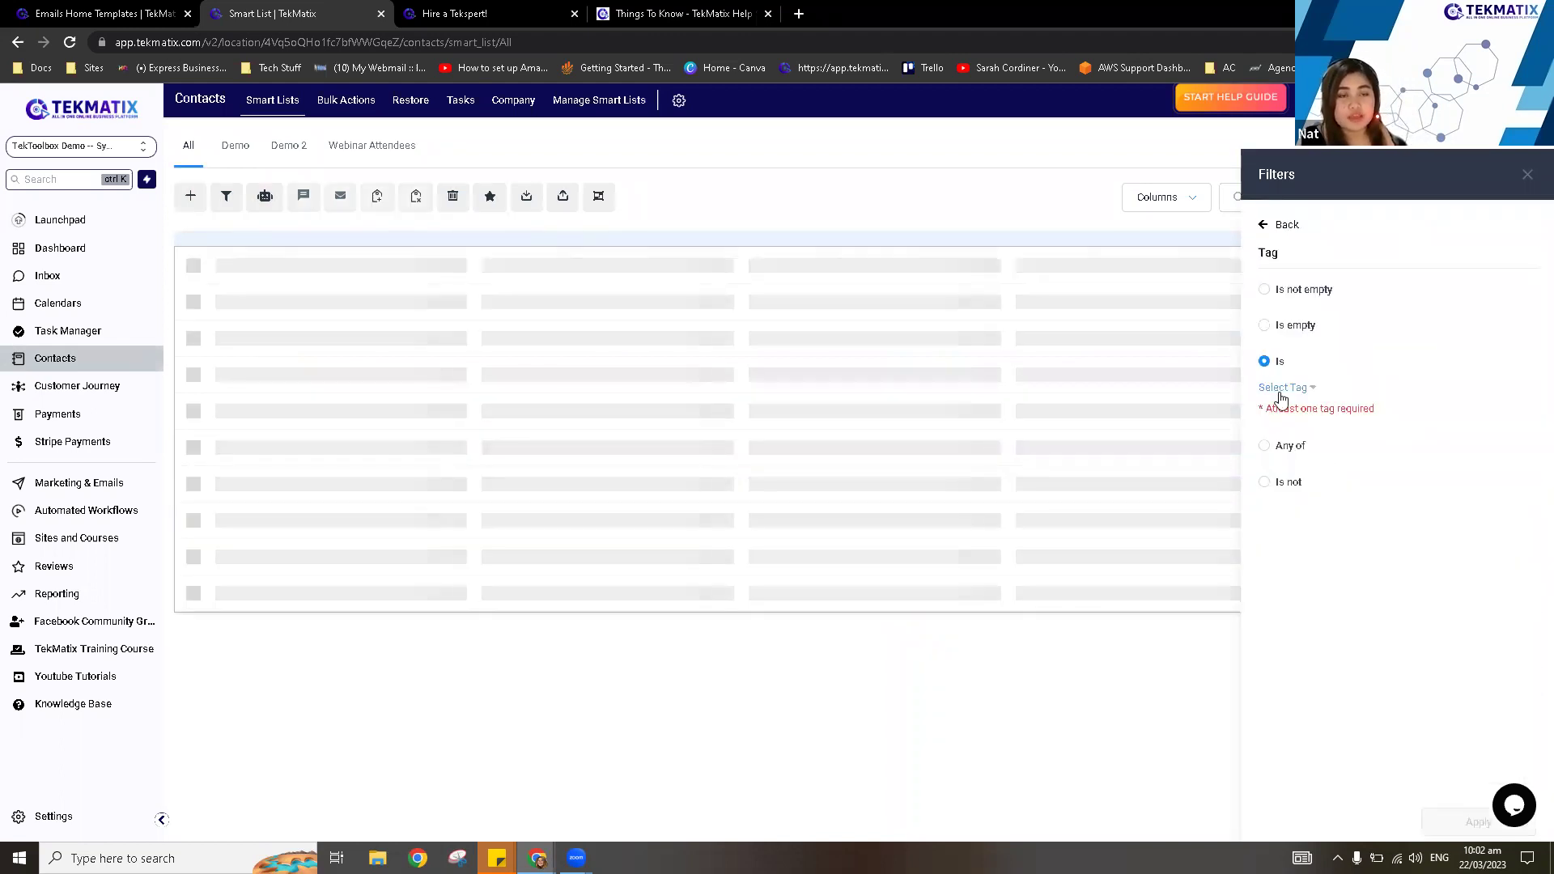
pyautogui.click(1280, 394)
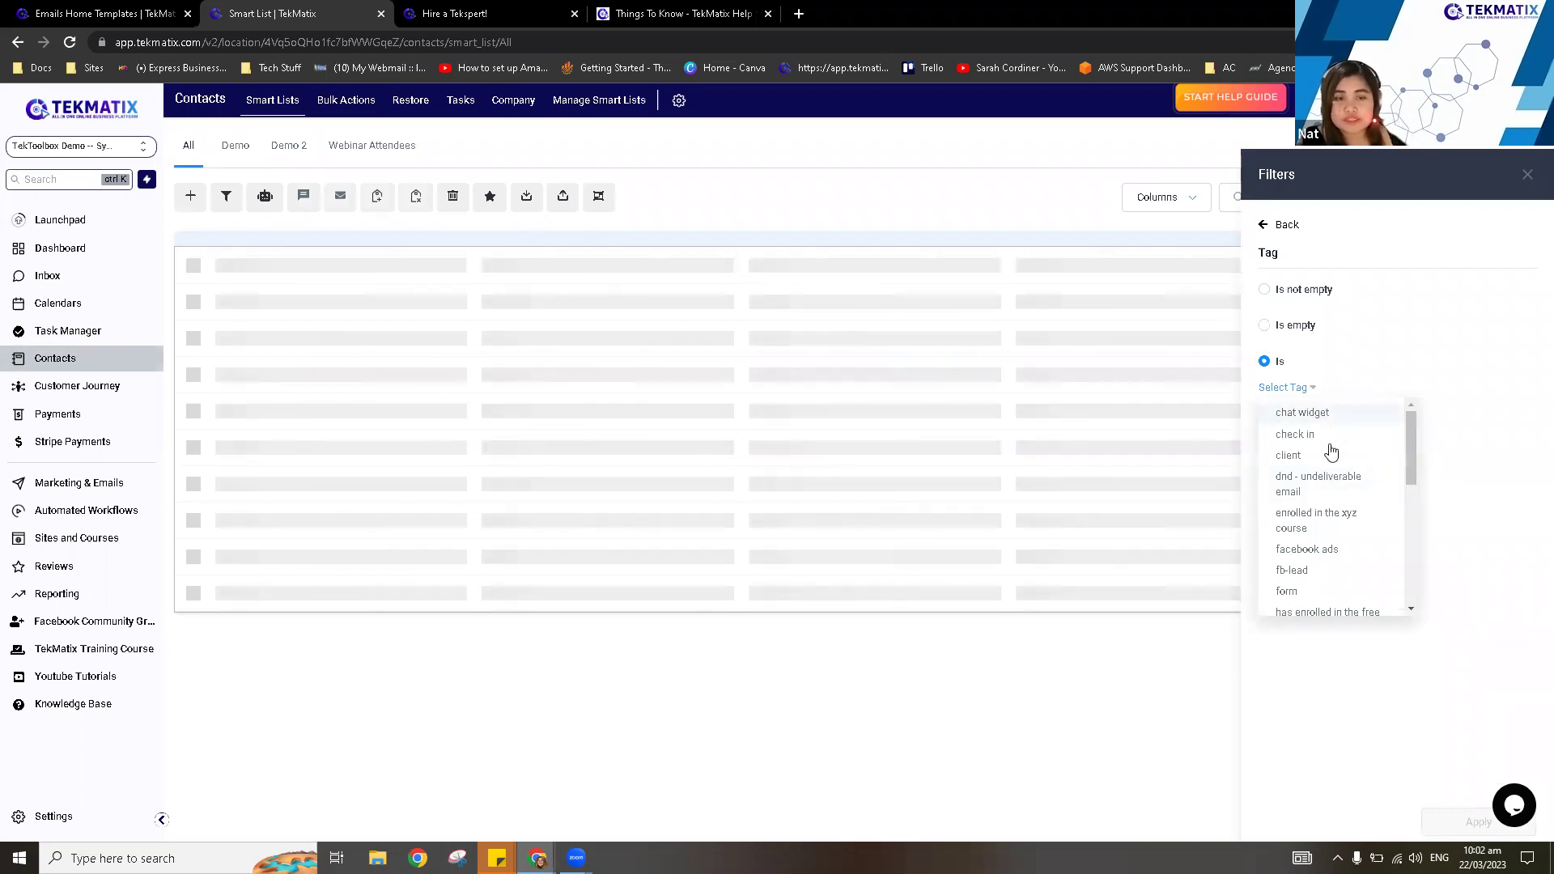
pyautogui.click(1323, 456)
pyautogui.click(1339, 725)
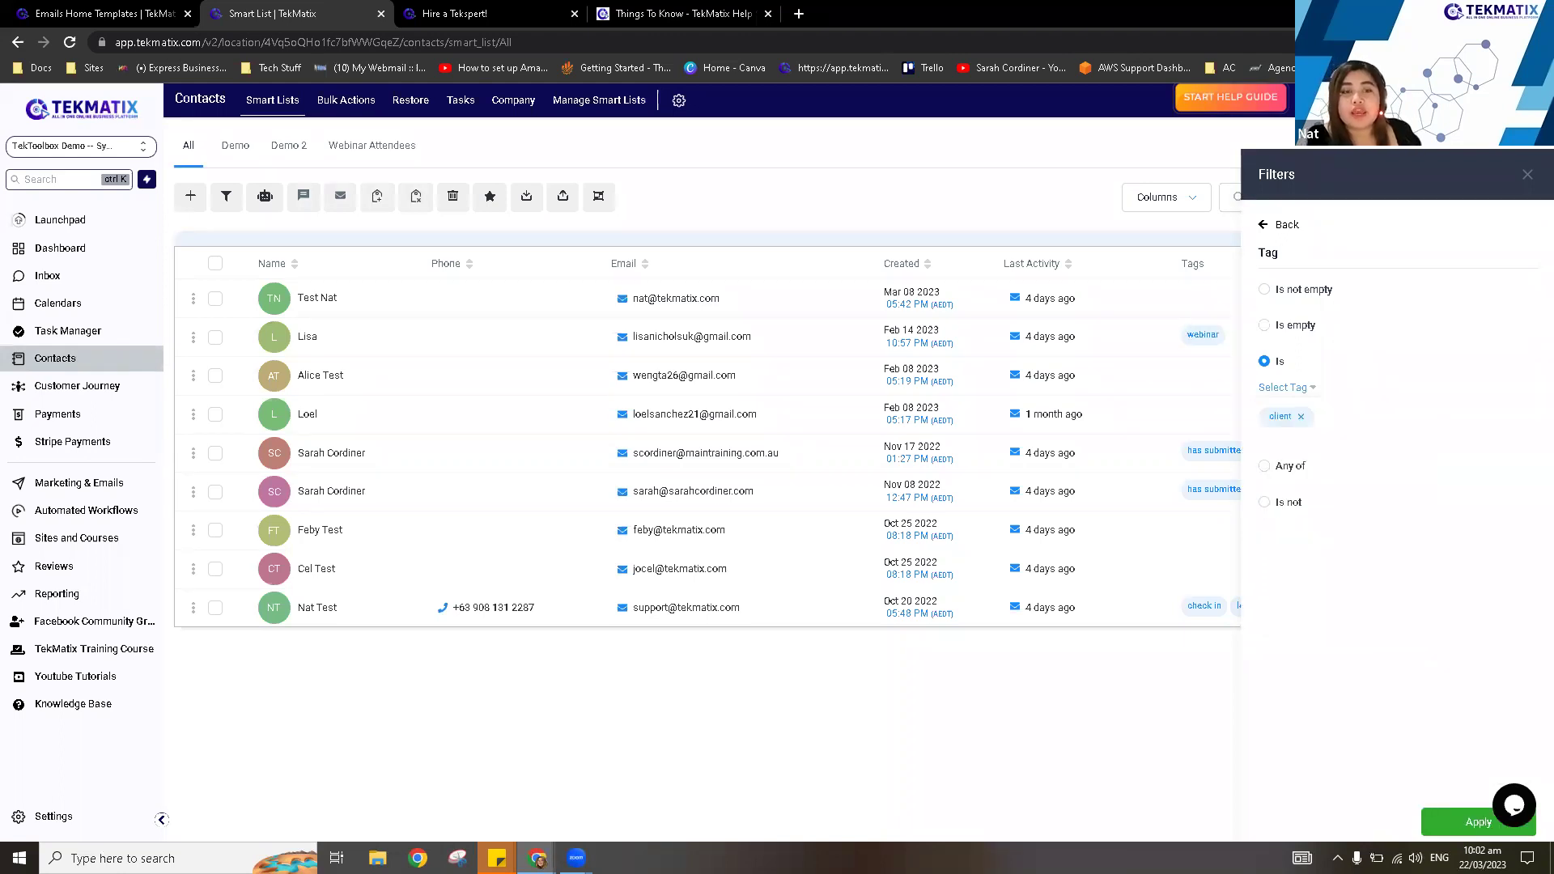
pyautogui.click(1466, 827)
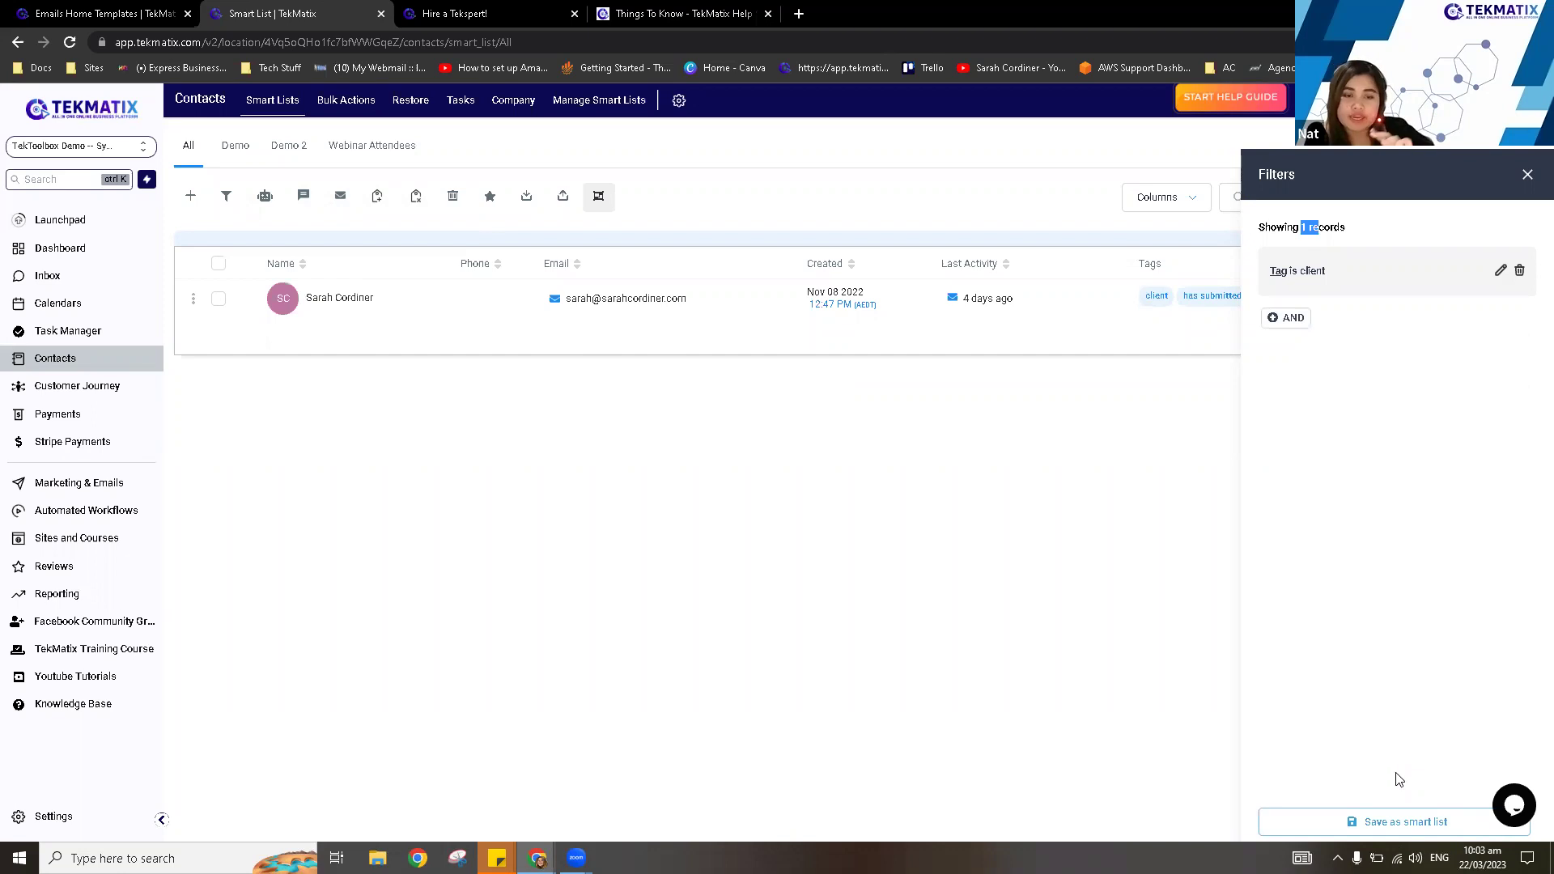
# Save the filtered contacts as a smart list named "Client List" and close the filters.
pyautogui.click(1412, 830)
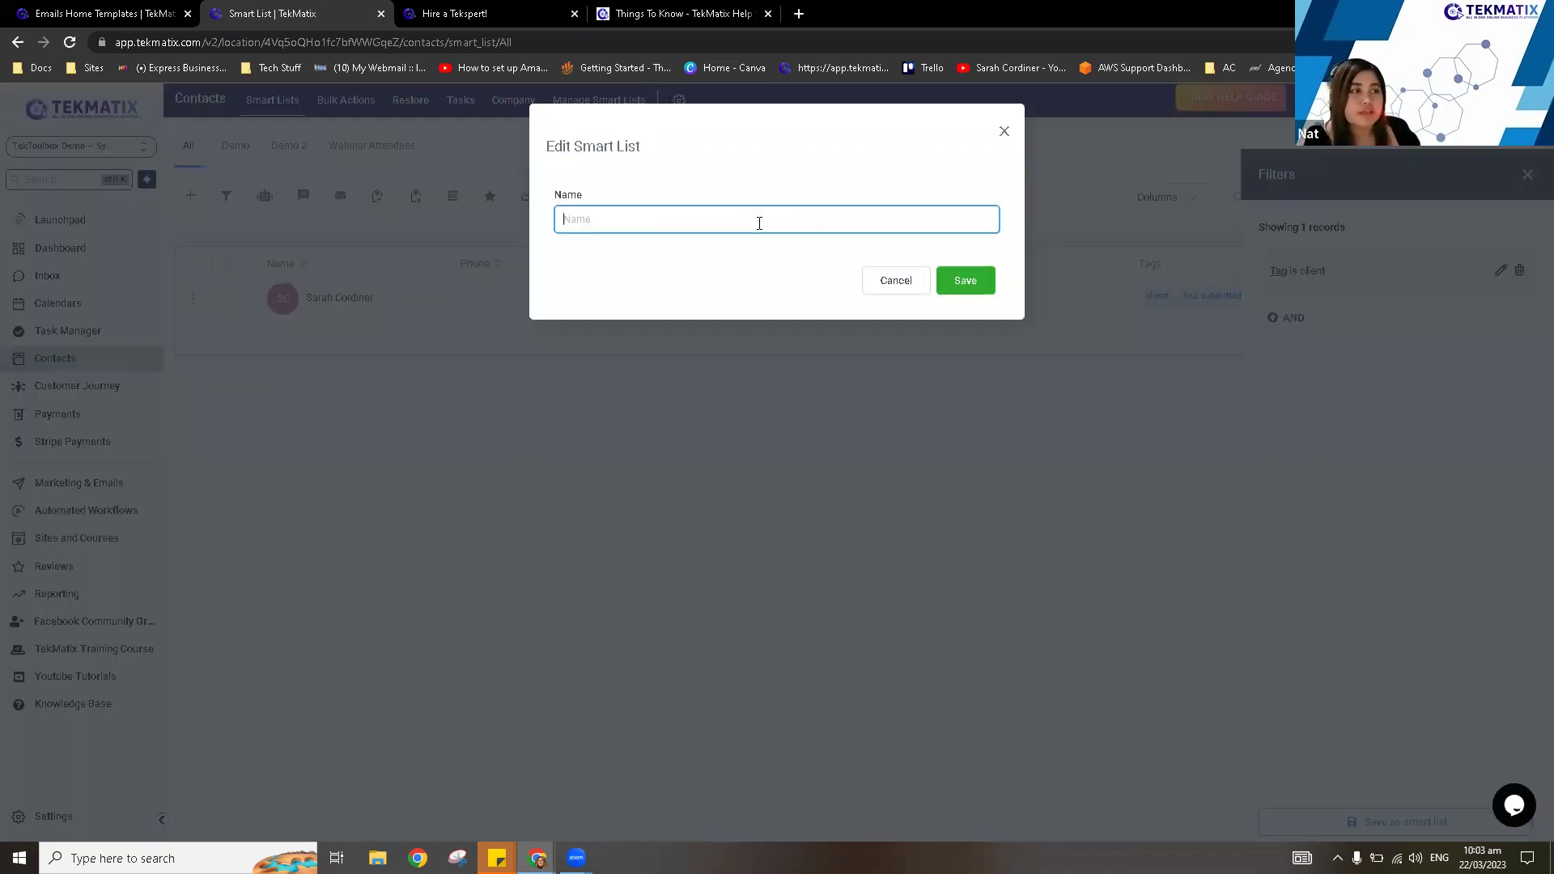
pyautogui.write('CLient Lis')
pyautogui.press('BackSpace')
pyautogui.press('BackSpace')
pyautogui.press('BackSpace')
pyautogui.press('BackSpace')
pyautogui.press('BackSpace')
pyautogui.press('BackSpace')
pyautogui.press('BackSpace')
pyautogui.press('BackSpace')
pyautogui.press('BackSpace')
pyautogui.write('lient ')
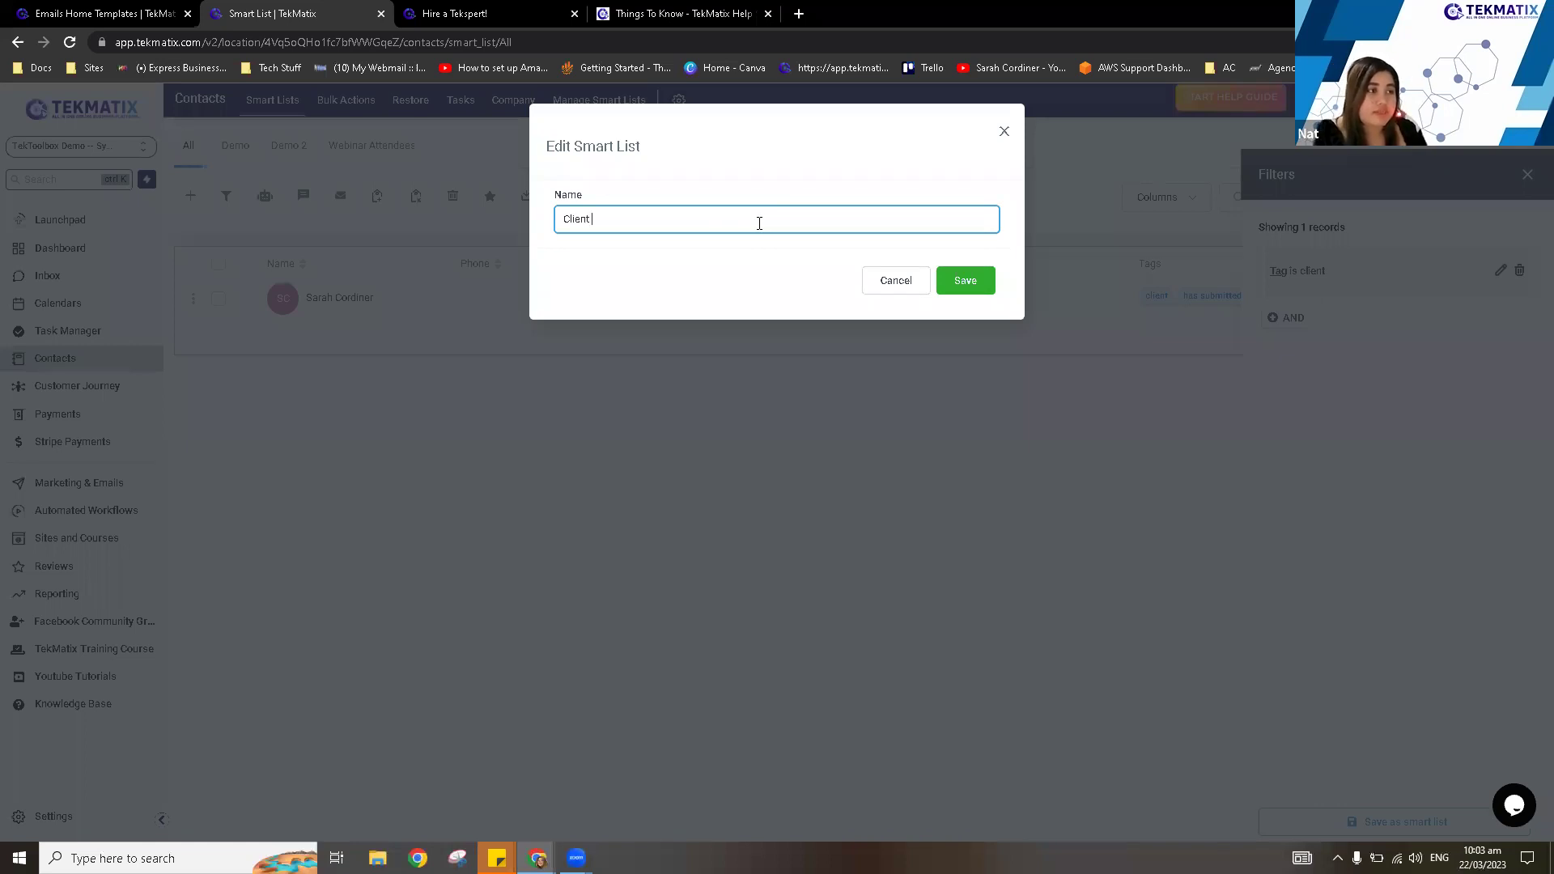
pyautogui.write('List')
pyautogui.click(976, 282)
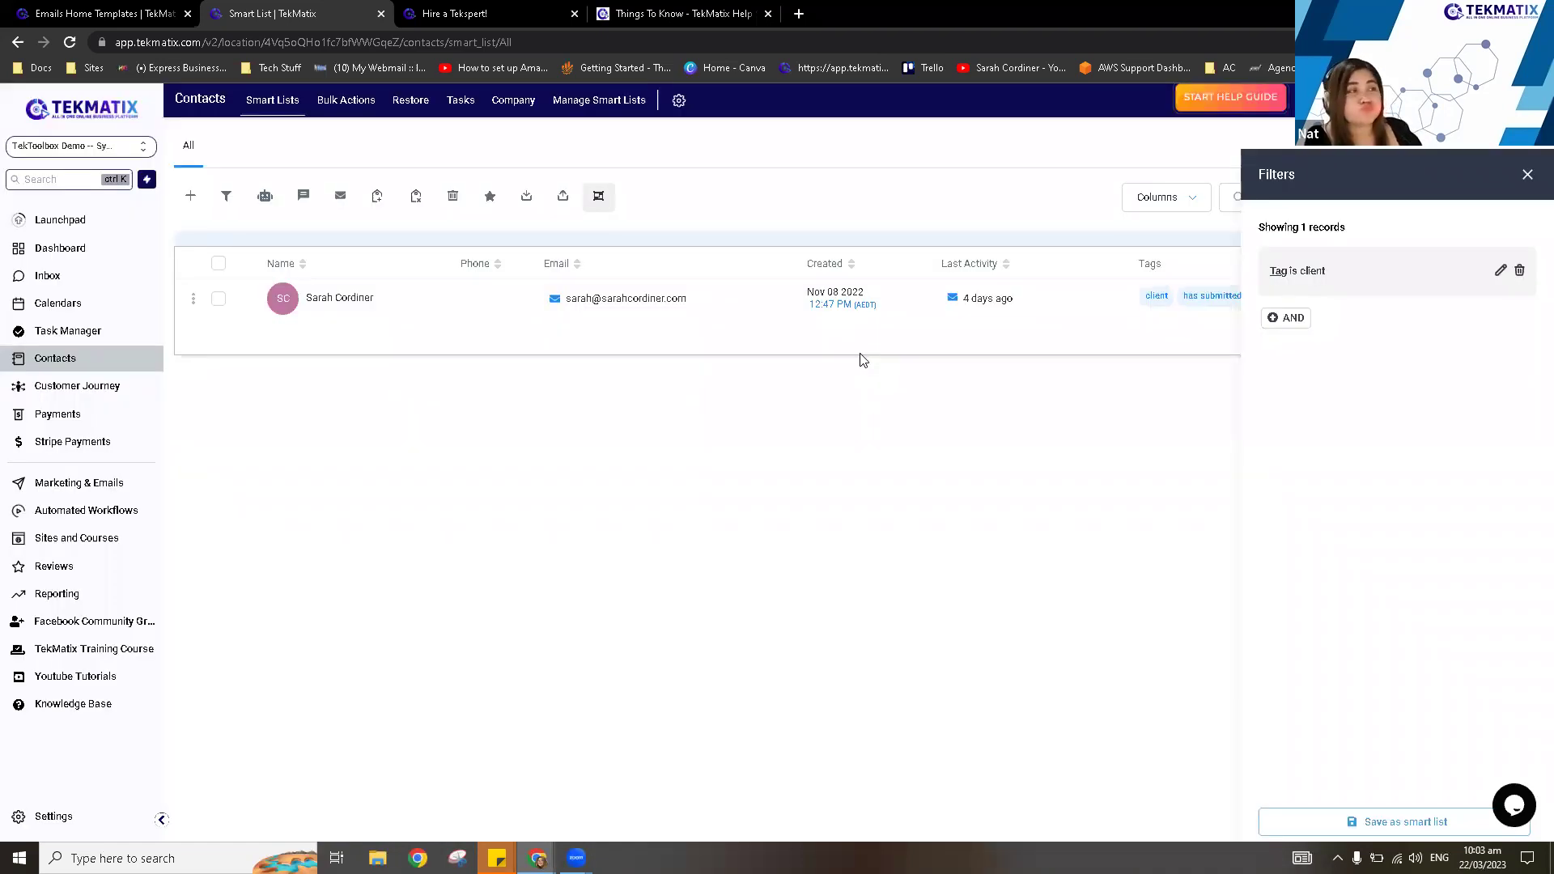
pyautogui.click(1528, 174)
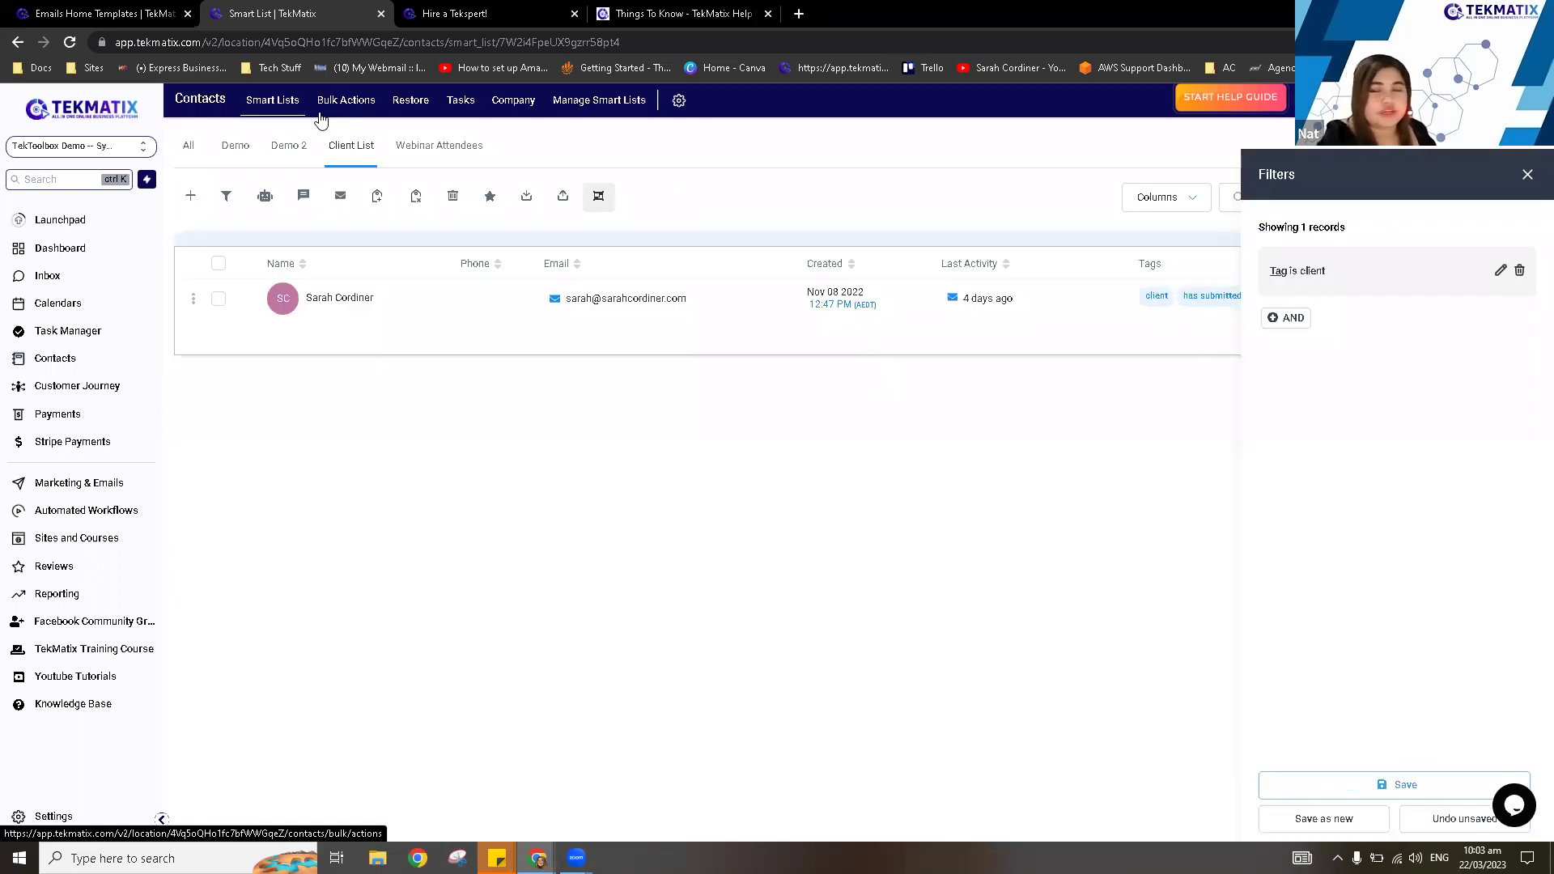
# Review the sharing options of the Client List smart list without saving, and return to the list of all contacts.
pyautogui.click(613, 106)
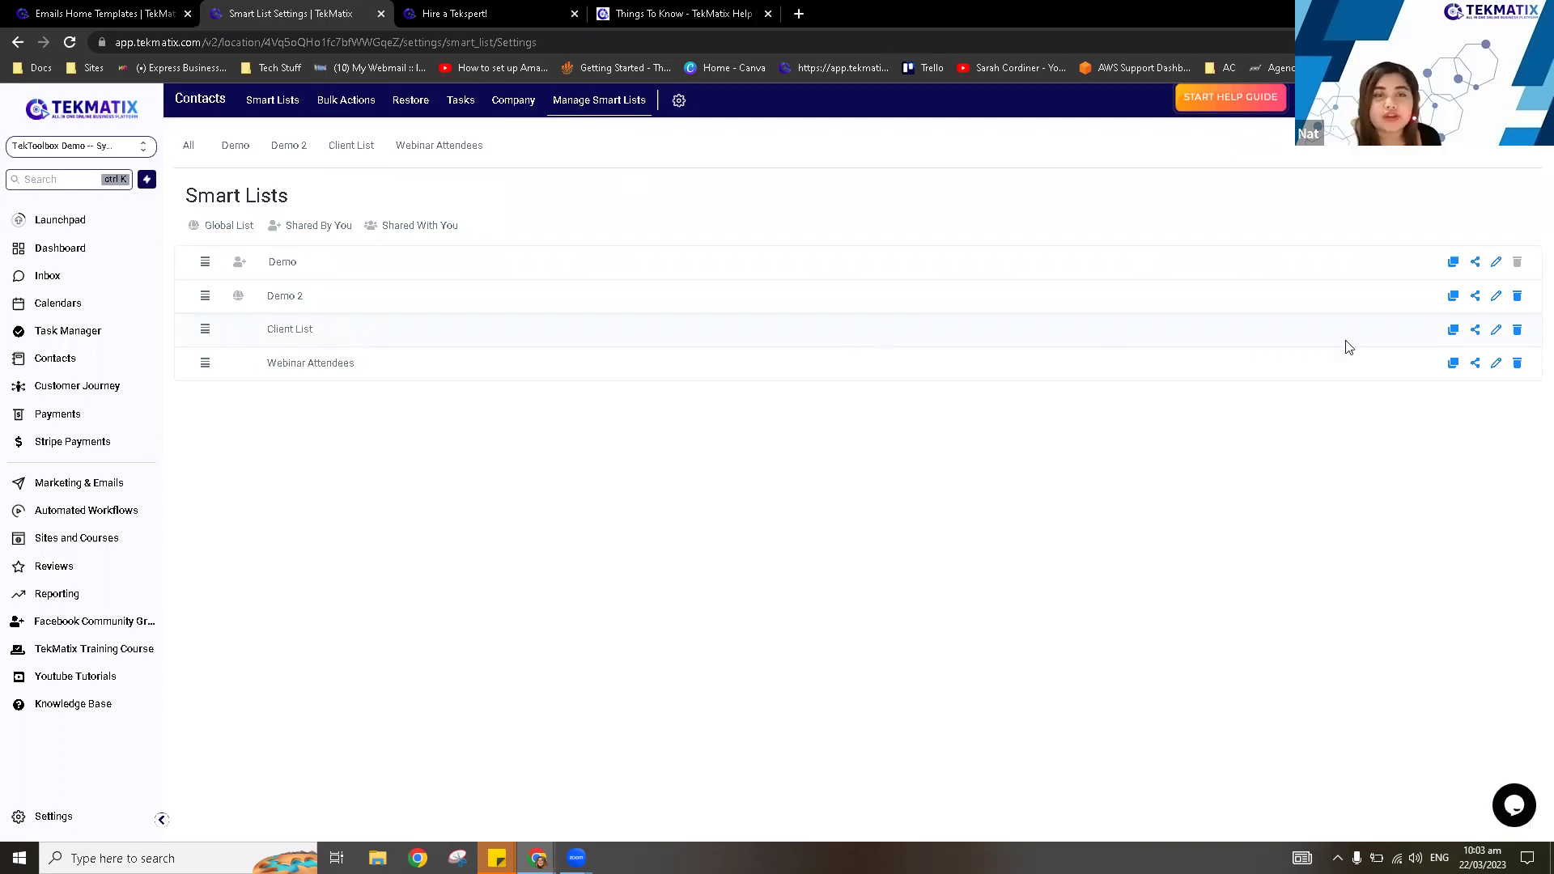
pyautogui.click(1477, 331)
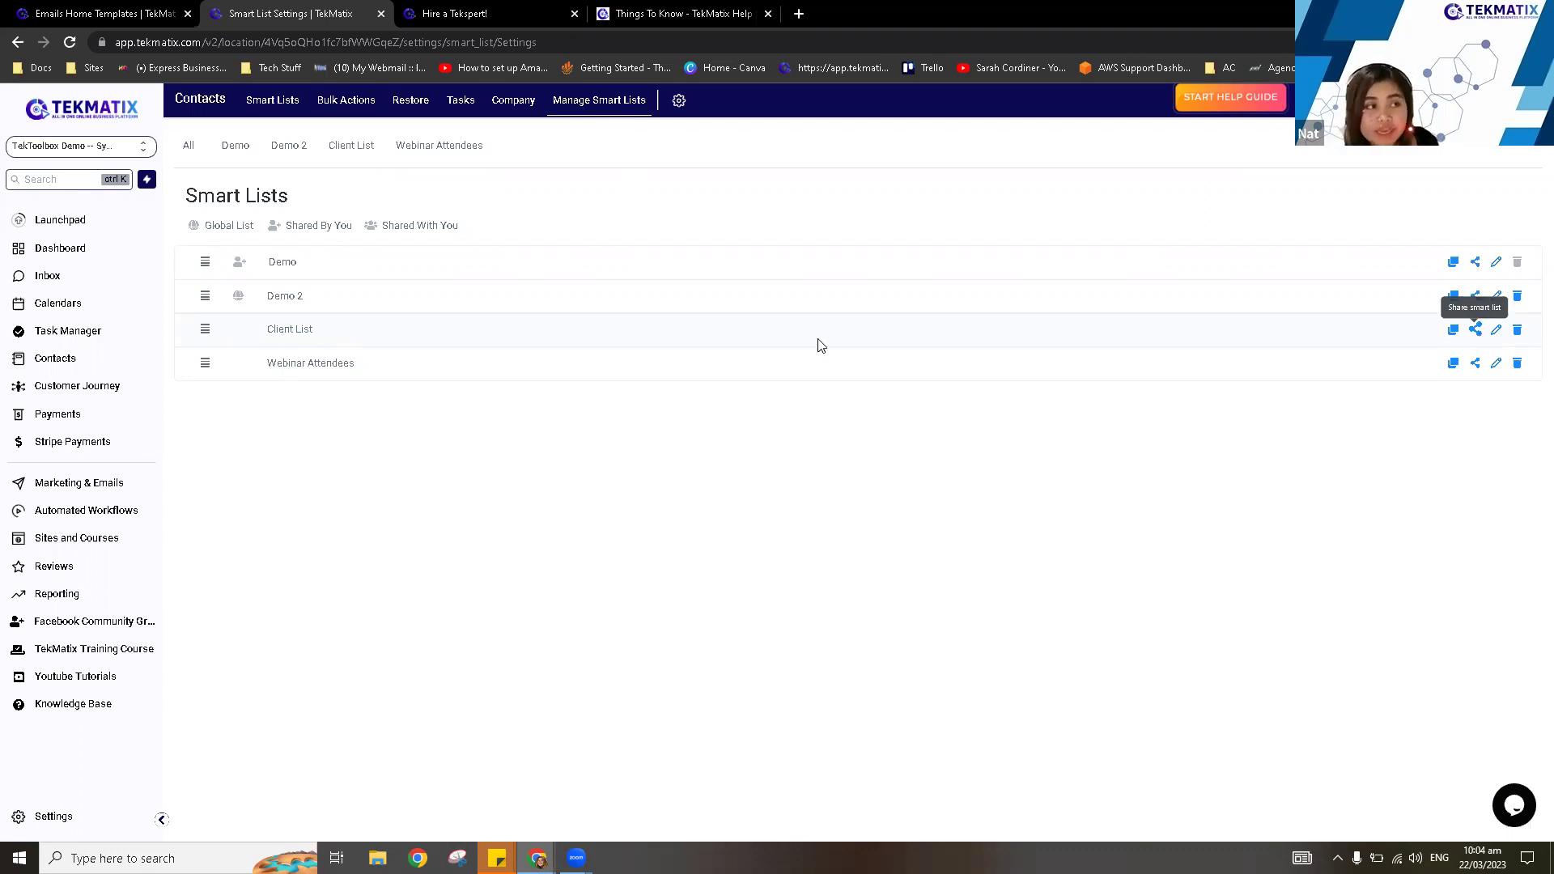
pyautogui.click(606, 284)
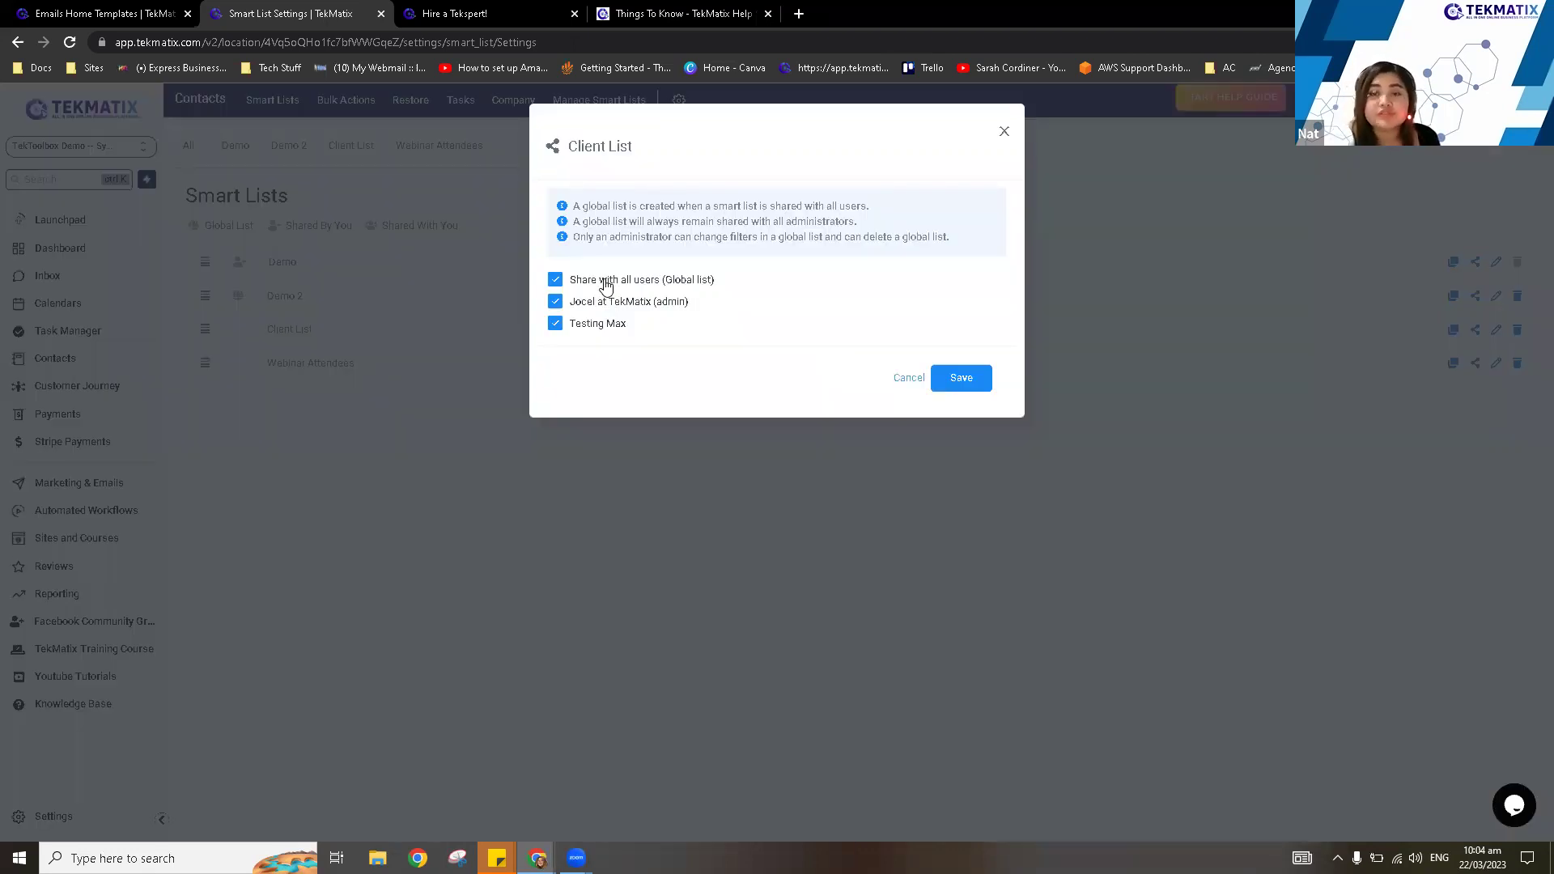
pyautogui.click(915, 381)
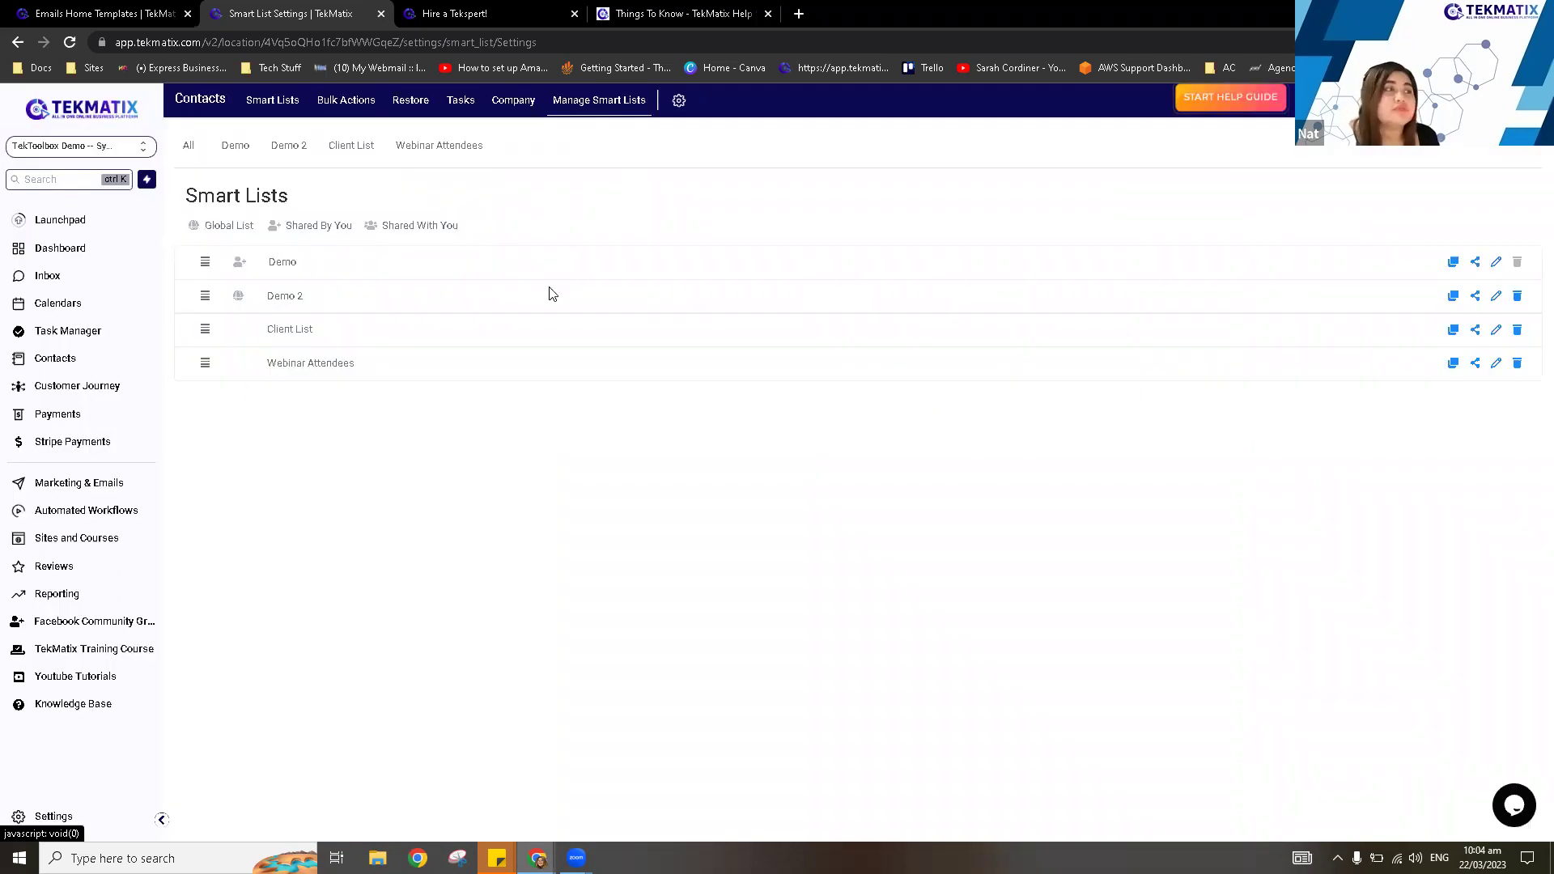
pyautogui.click(191, 148)
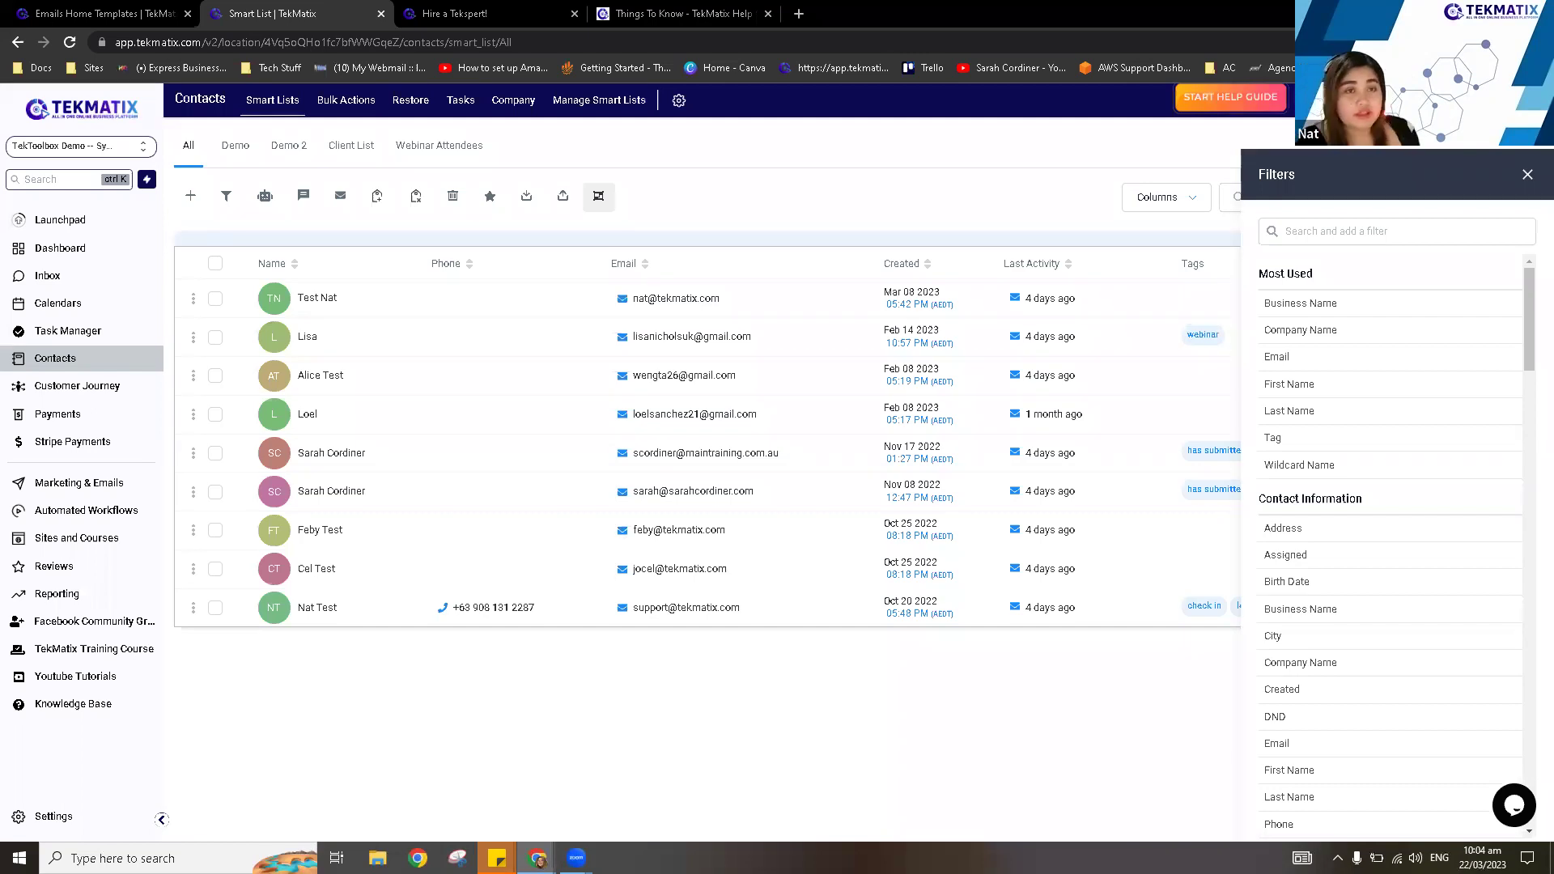
pyautogui.click(1528, 180)
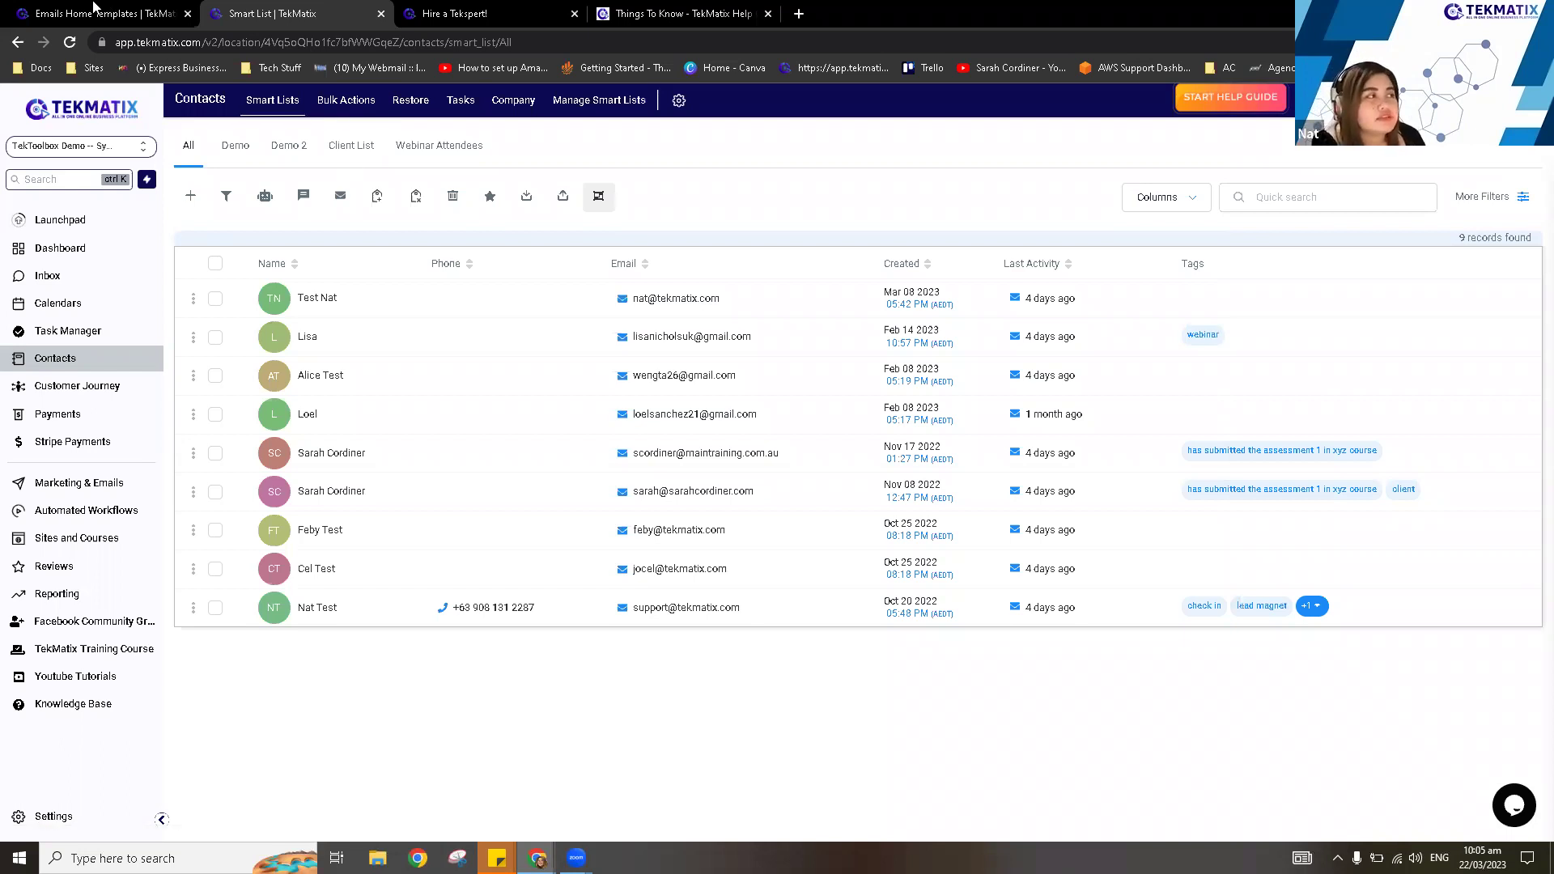
# Switch to the Email Templates browser tab, open the Contacts Bulk Actions log, and request statistics for the March 17 bulk email.
pyautogui.click(160, 10)
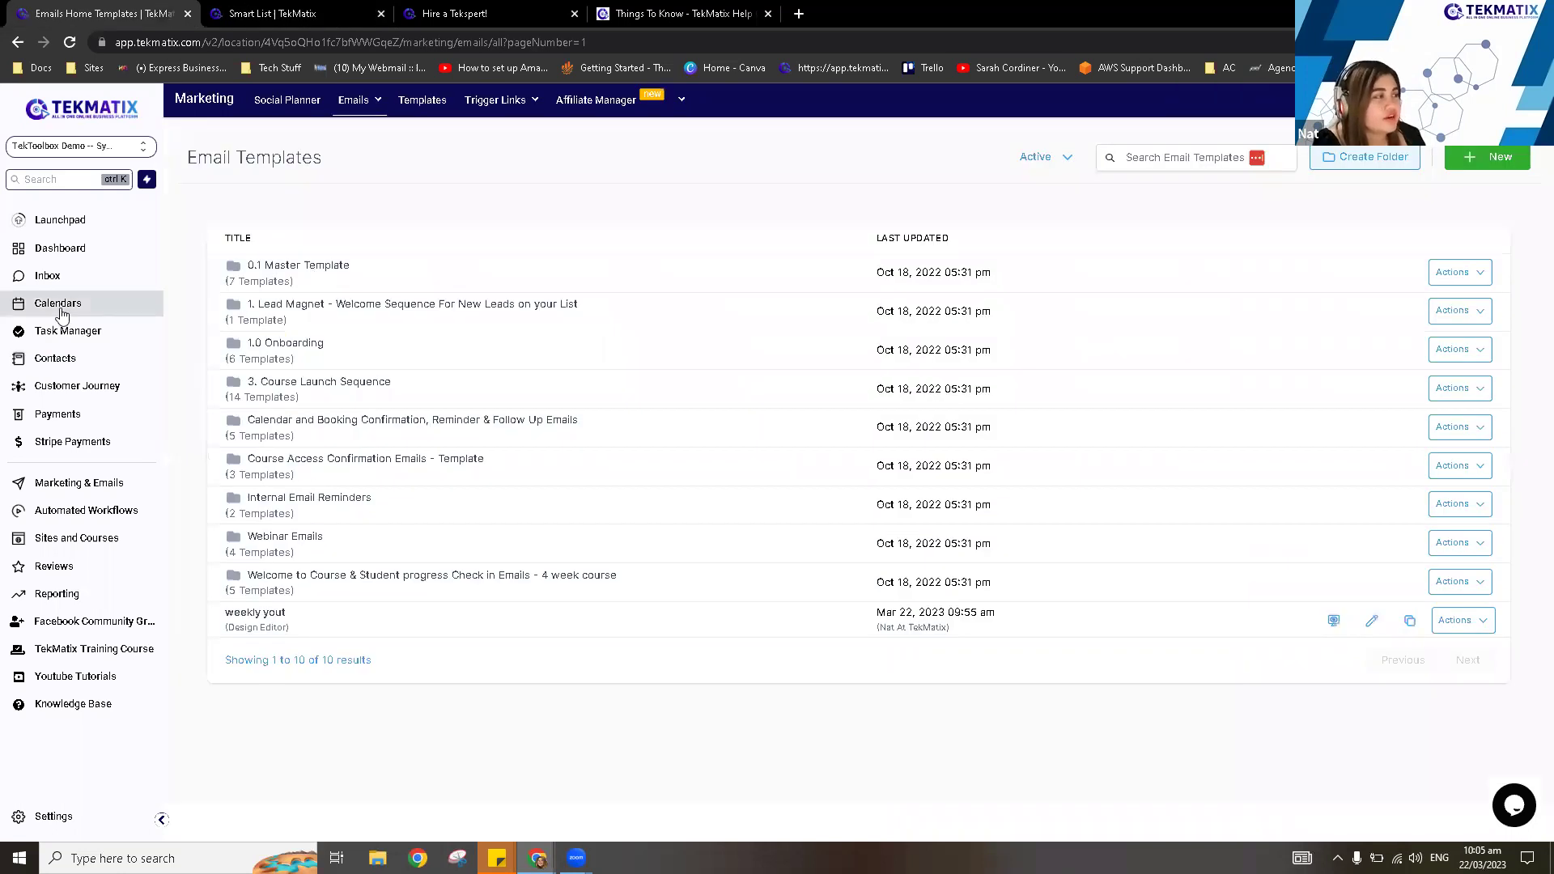
pyautogui.click(64, 364)
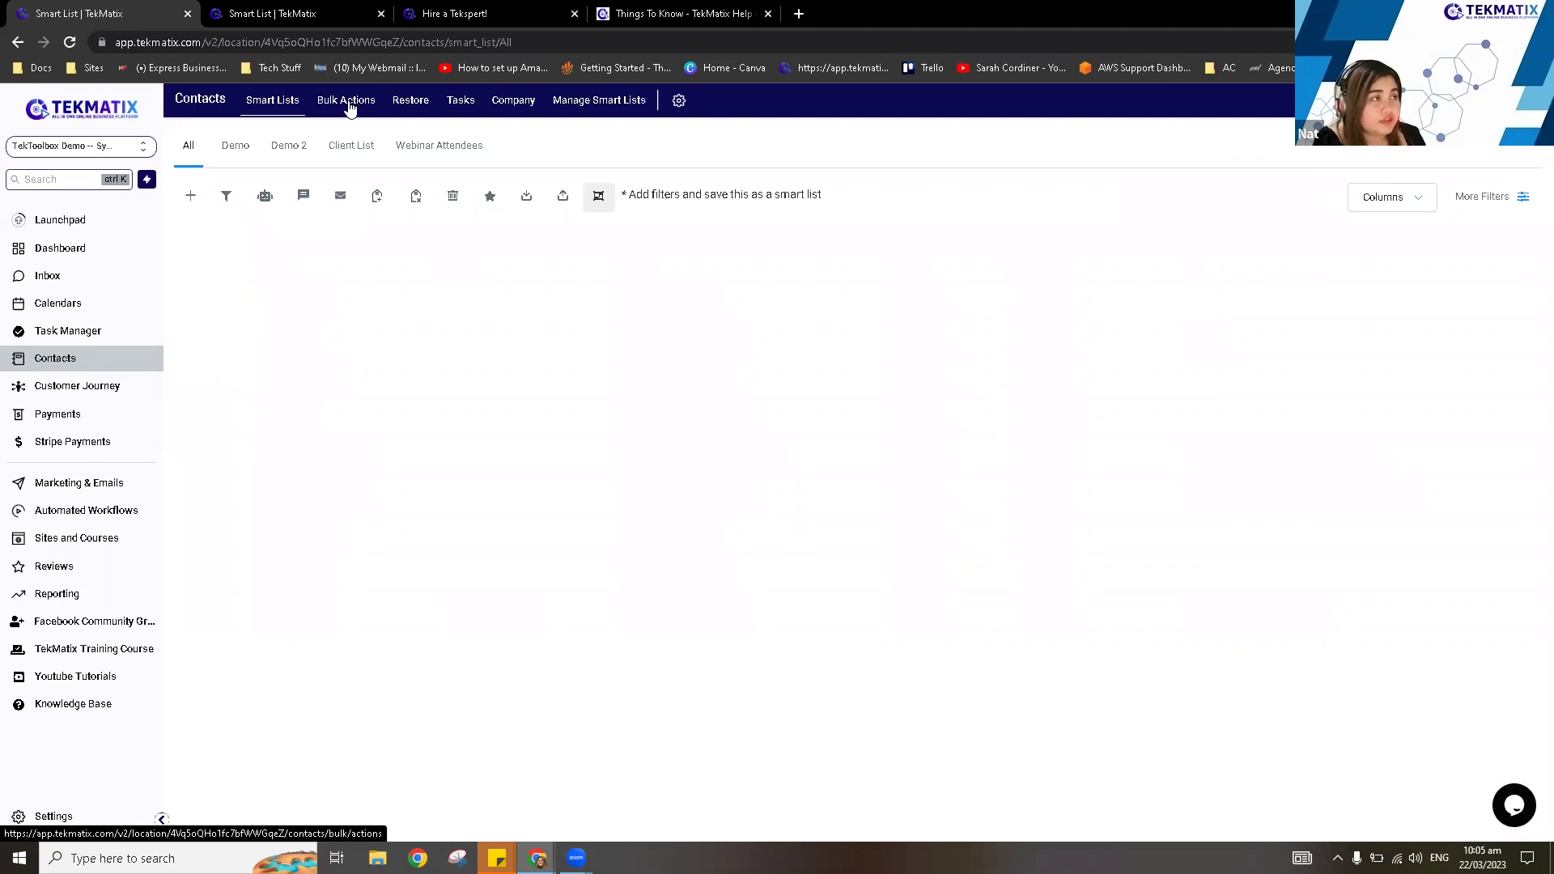
pyautogui.click(349, 107)
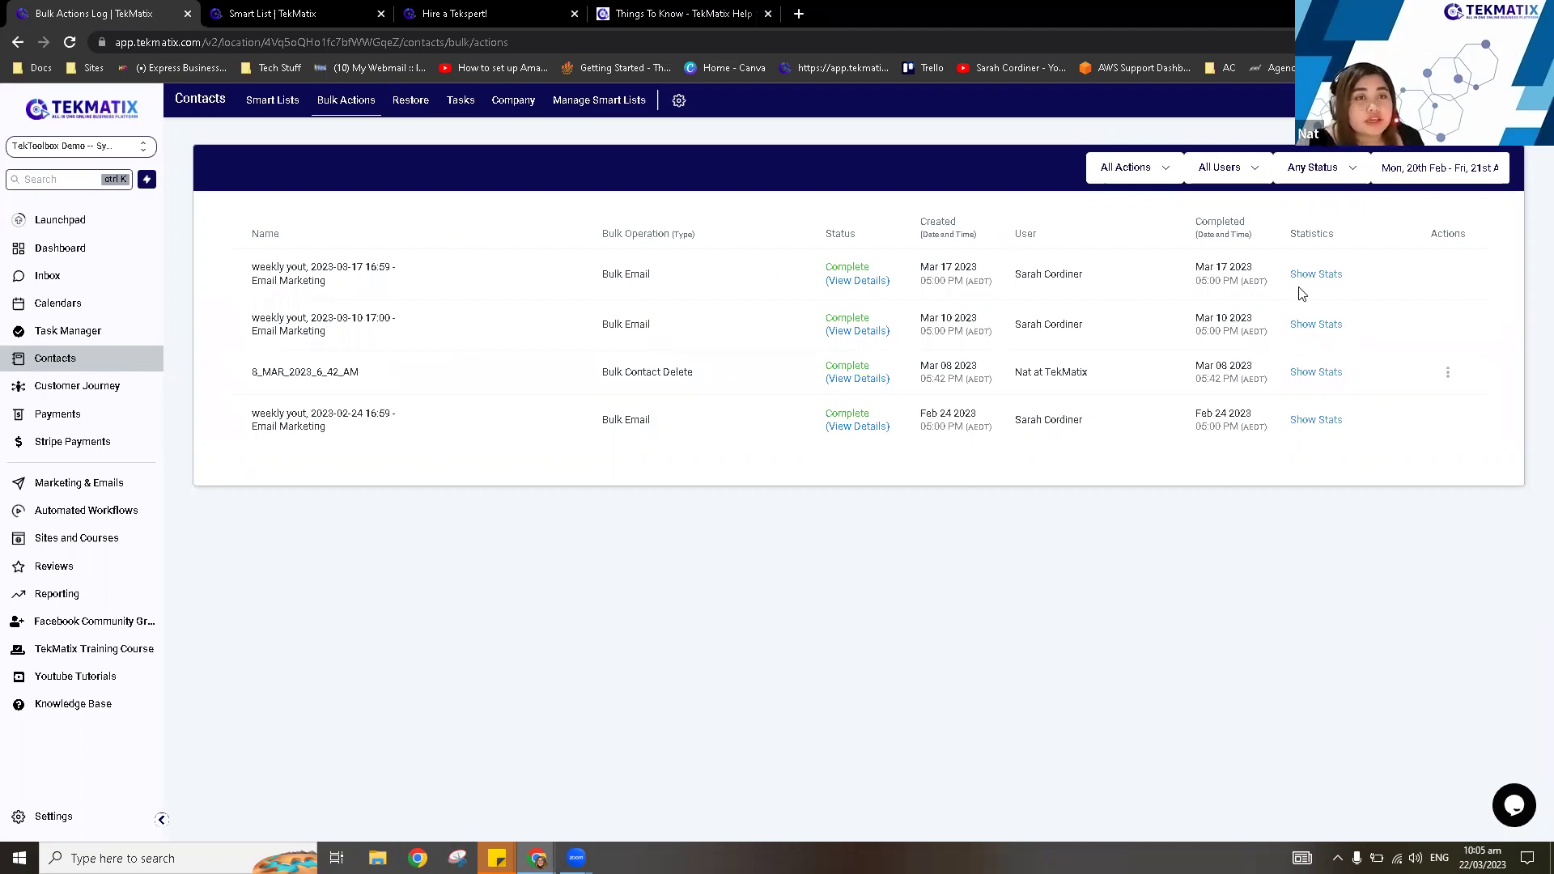
pyautogui.doubleClick(1334, 240)
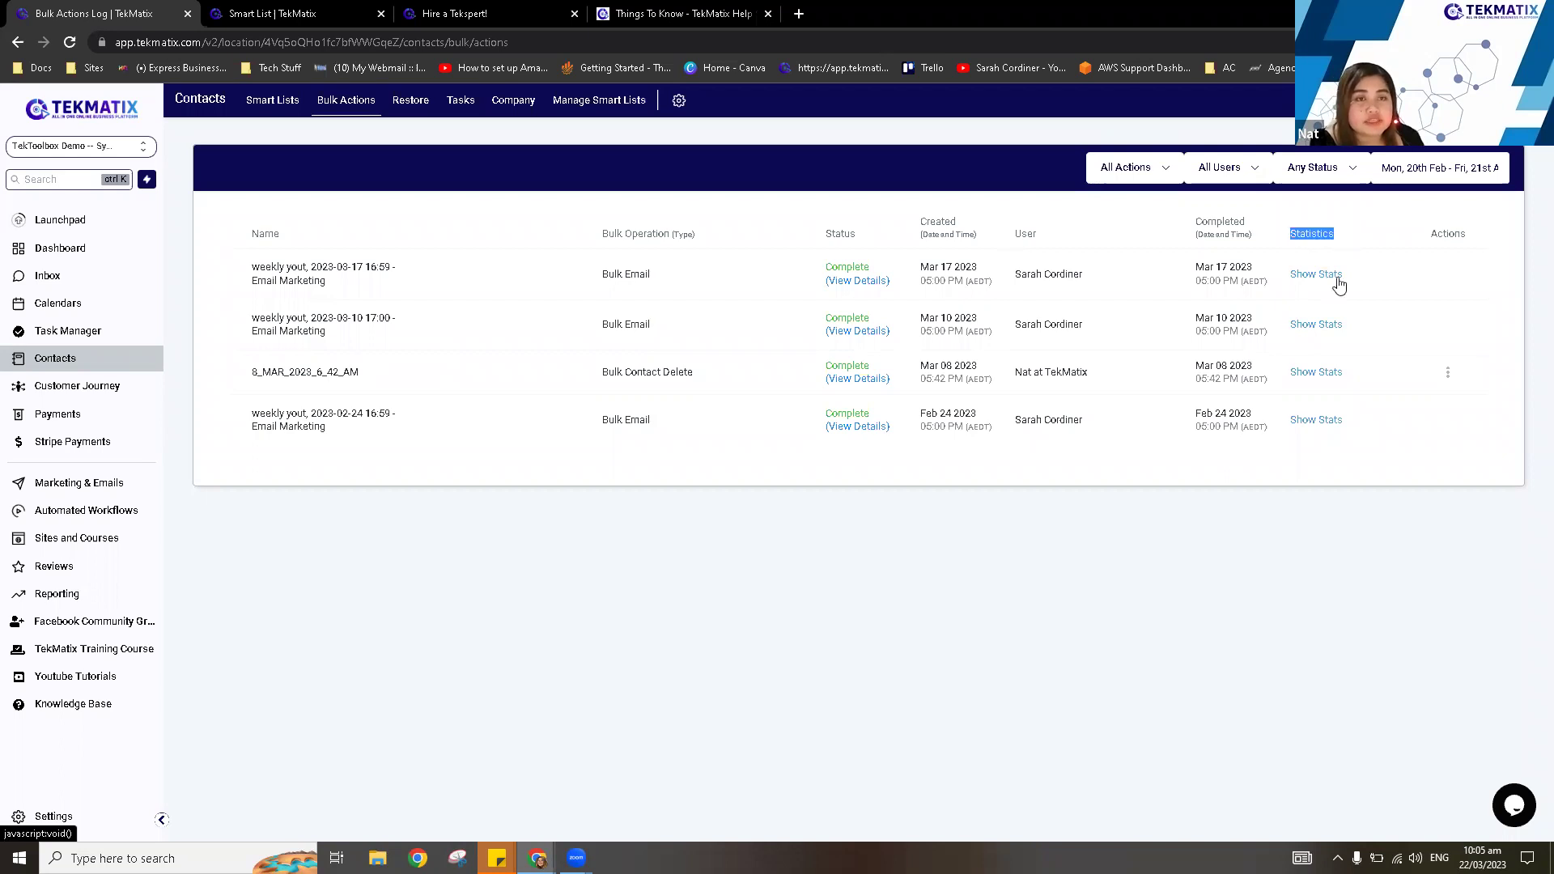
pyautogui.click(1323, 279)
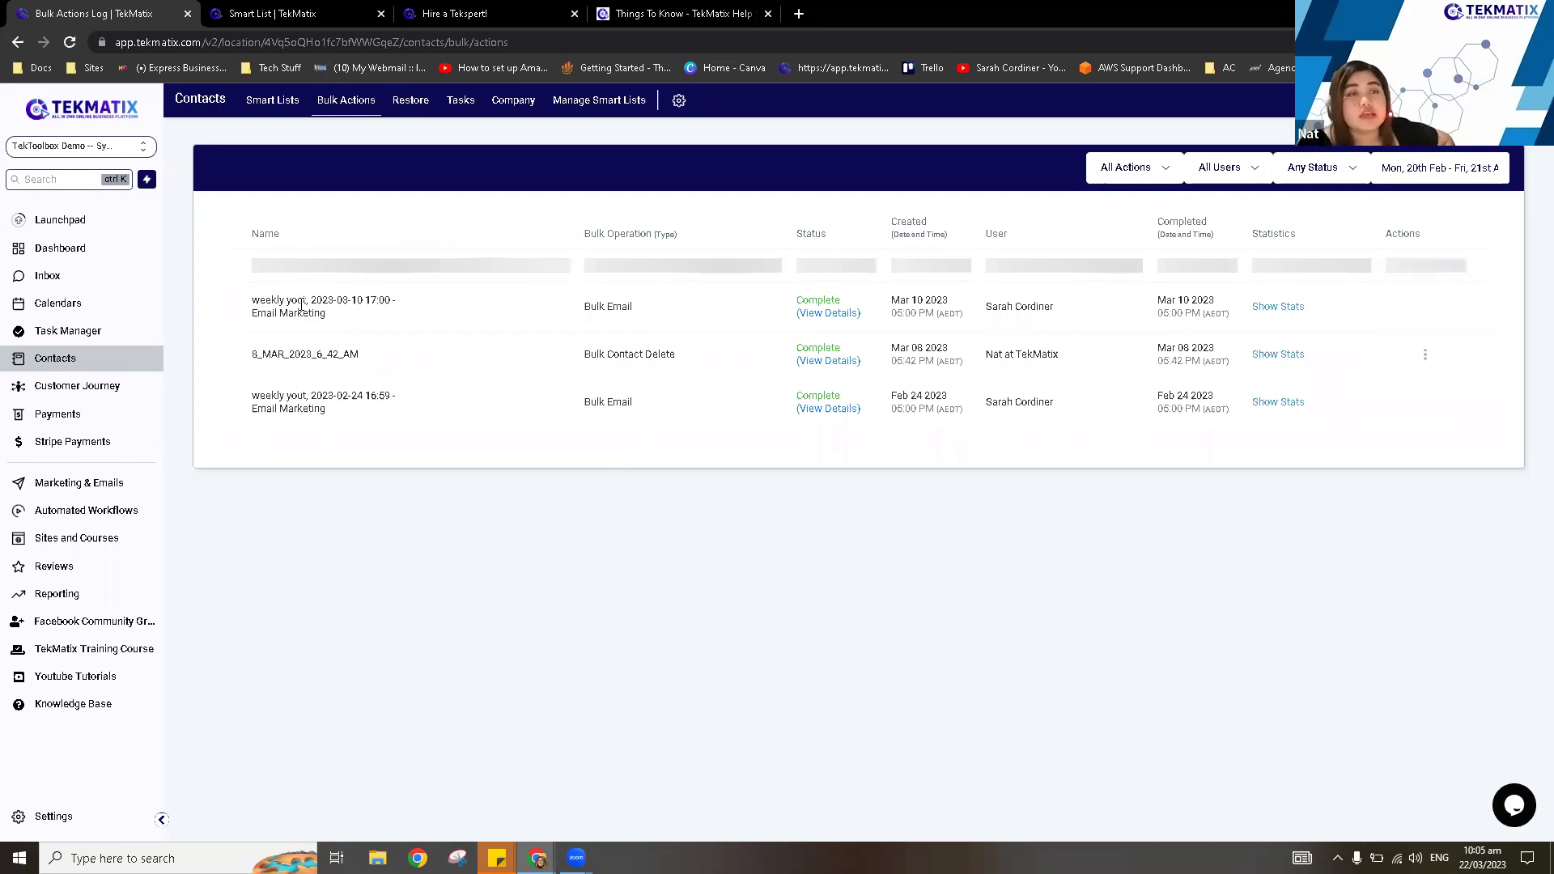
# Examine the type, scheduled start and mode in the March 10 bulk email's details, and close them.
pyautogui.click(840, 314)
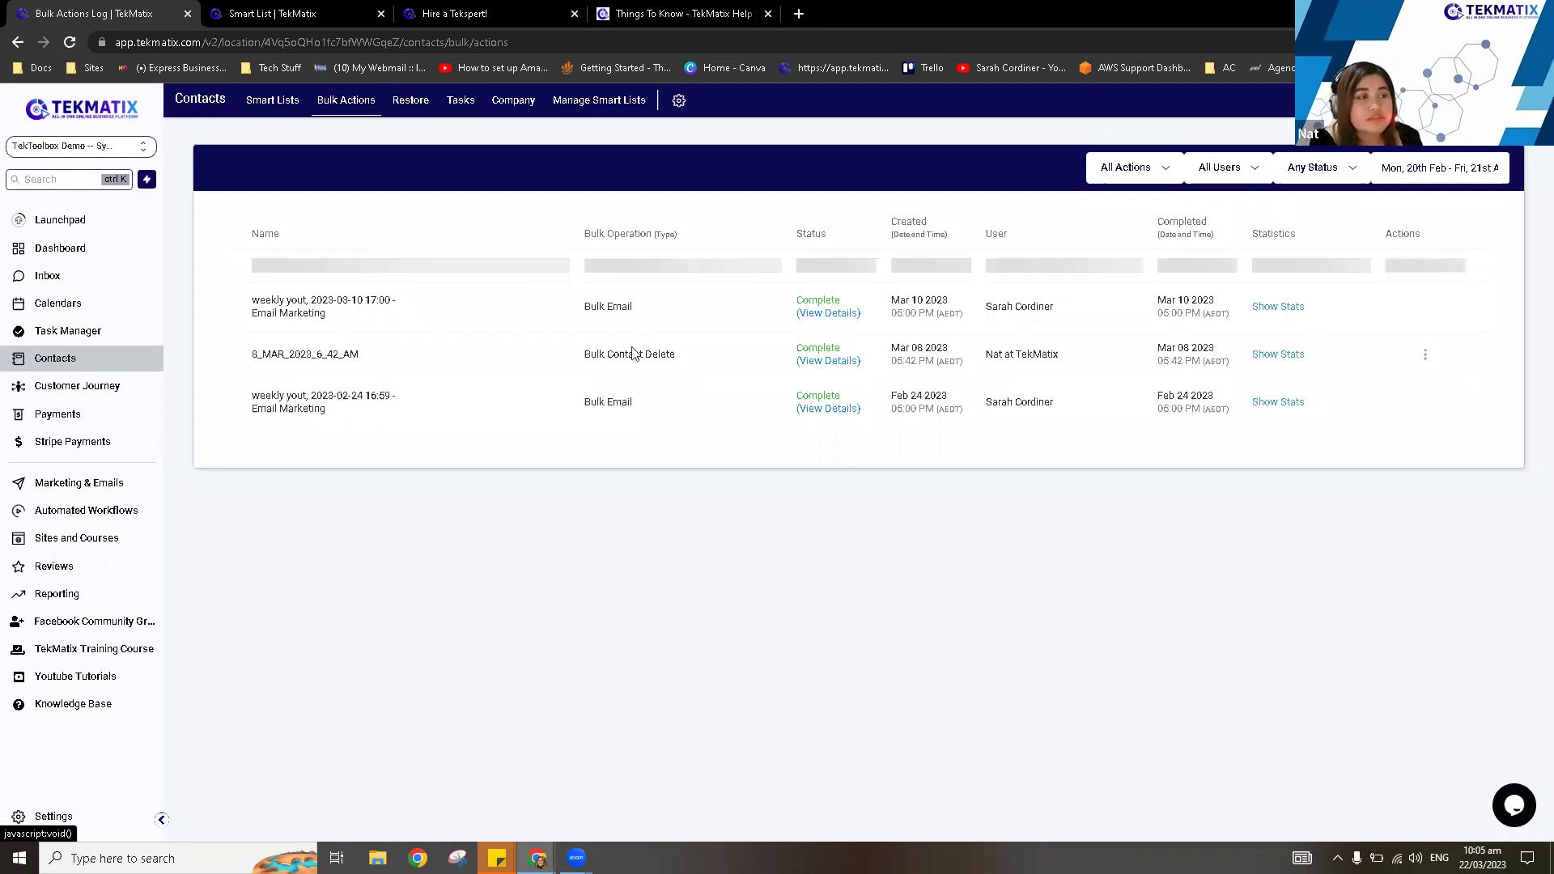
pyautogui.tripleClick(654, 234)
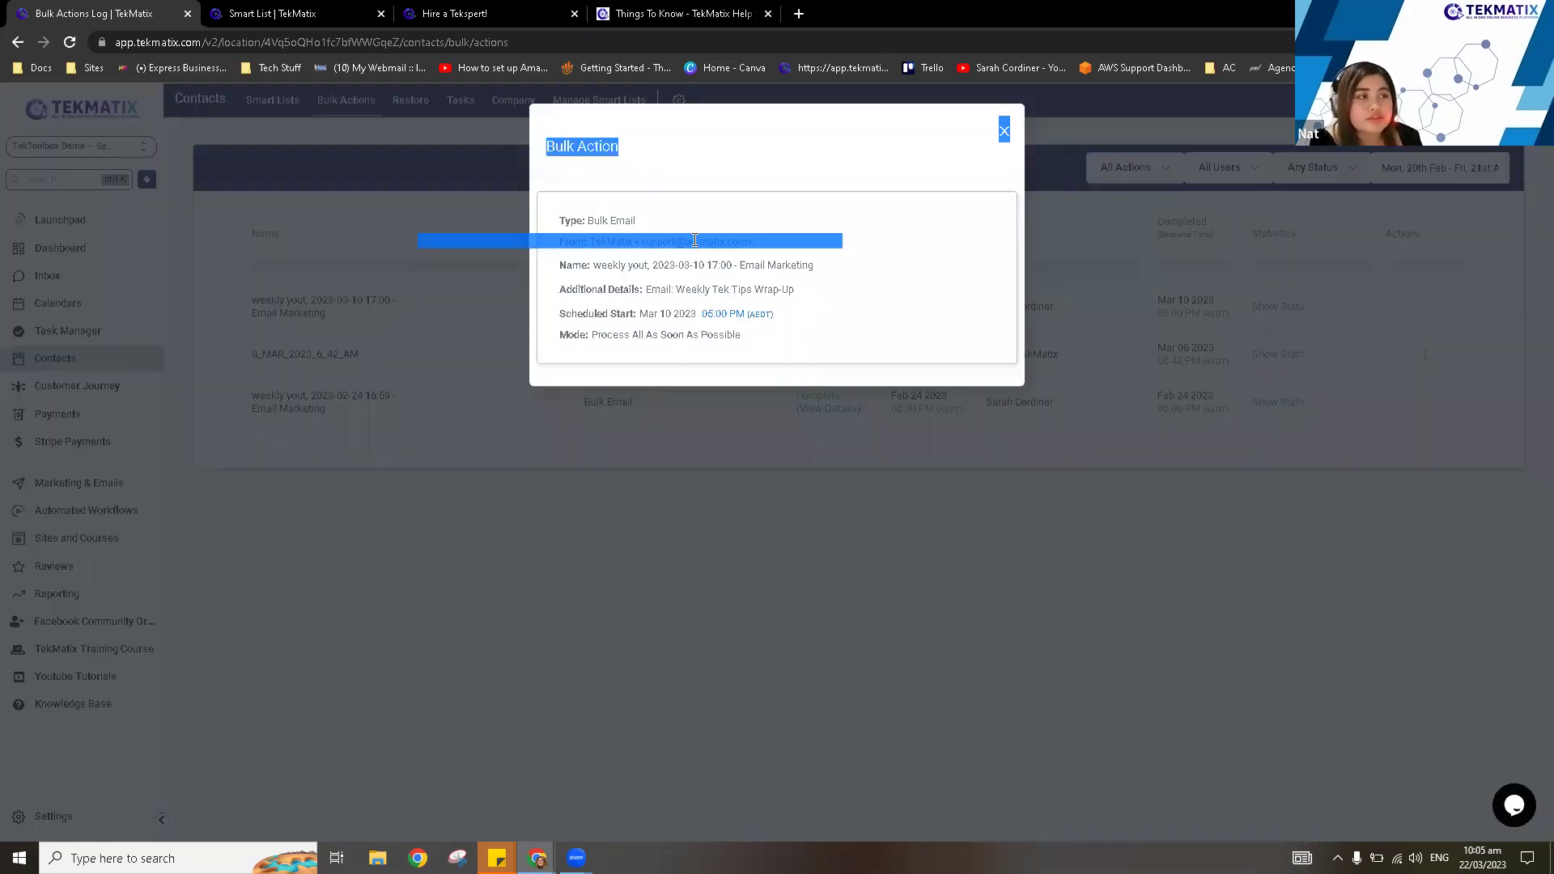
pyautogui.click(576, 220)
pyautogui.moveTo(582, 220); pyautogui.dragTo(636, 221)
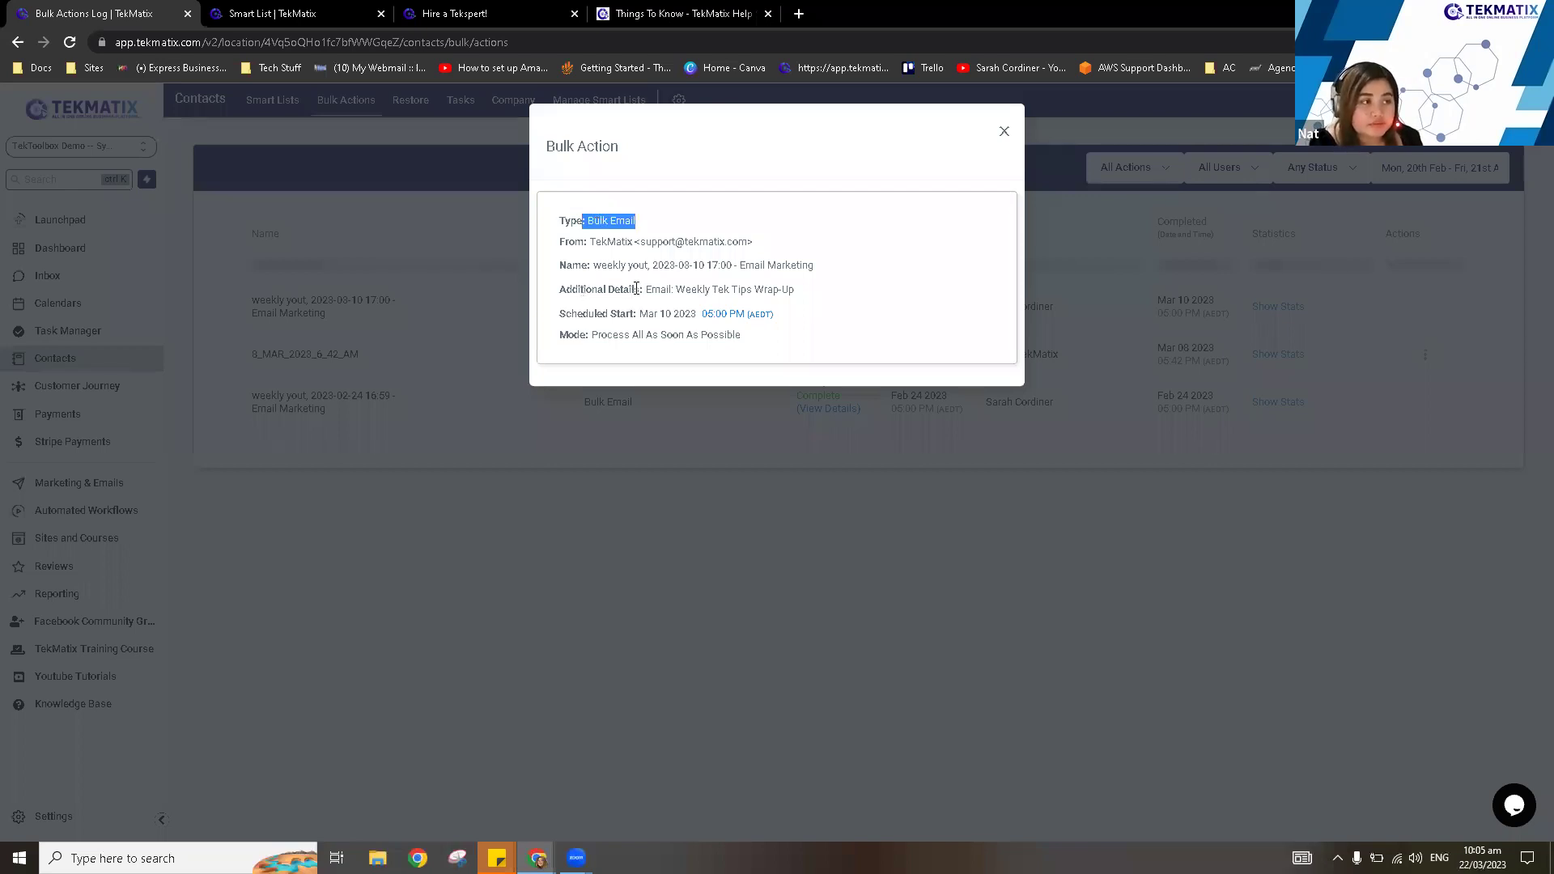
pyautogui.tripleClick(805, 320)
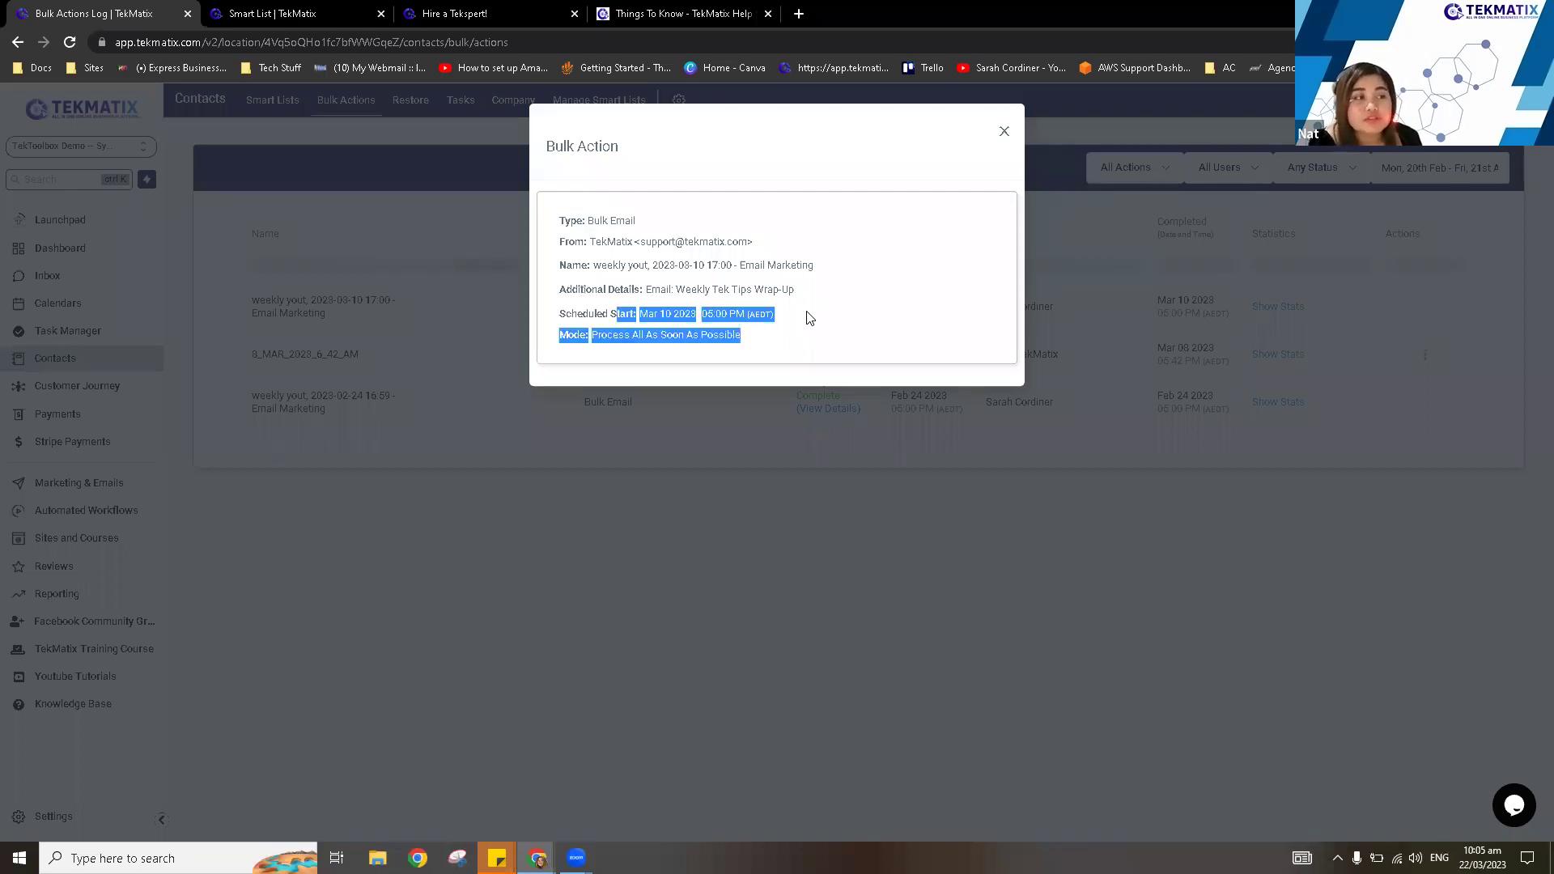
pyautogui.click(961, 167)
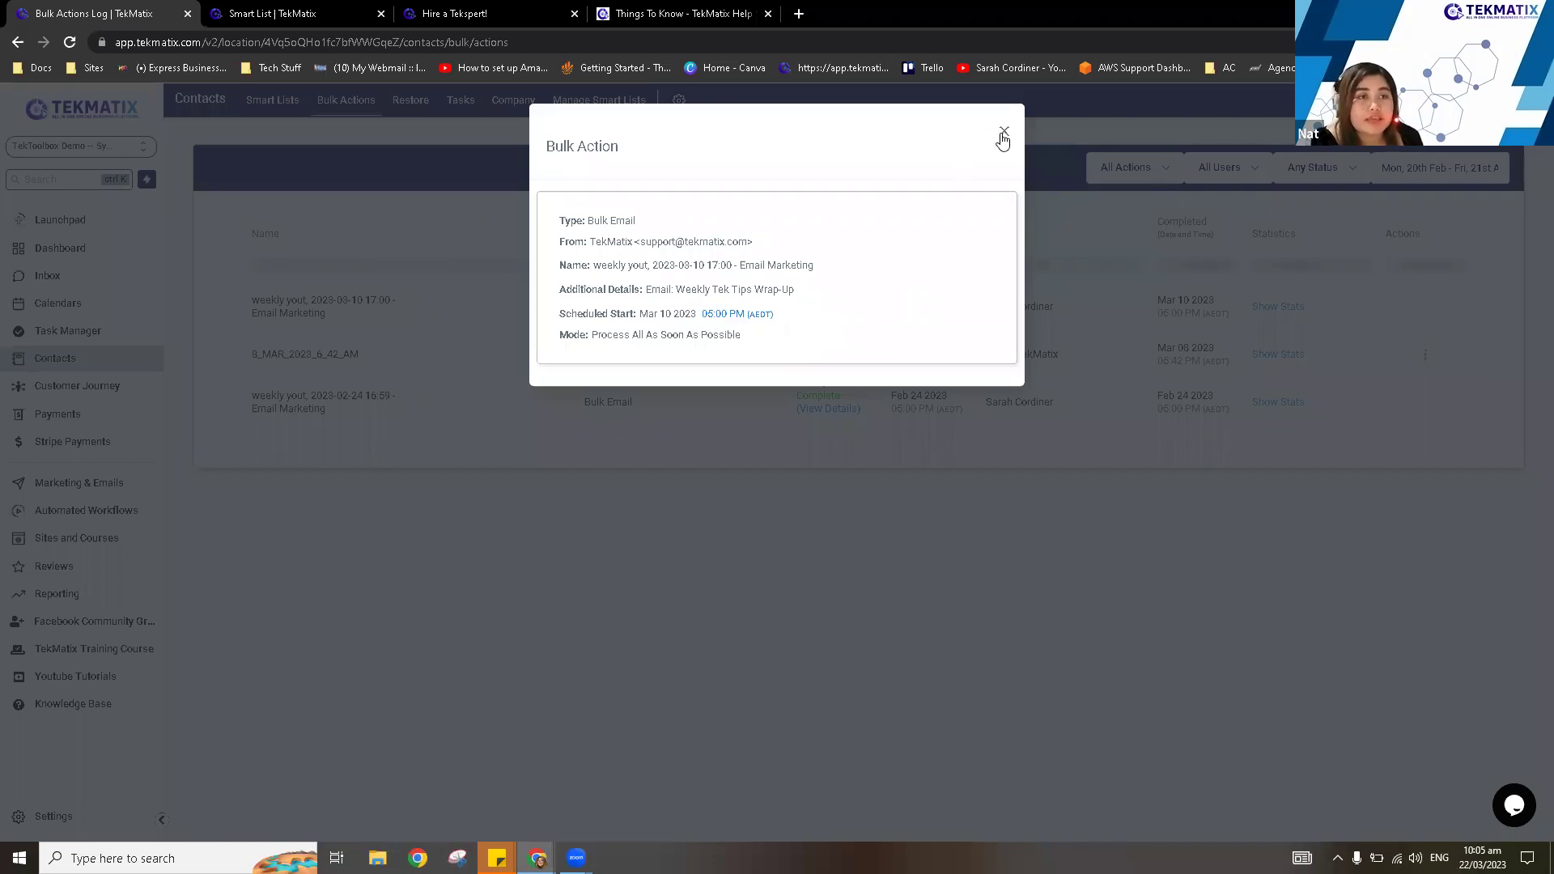
pyautogui.press('Escape')
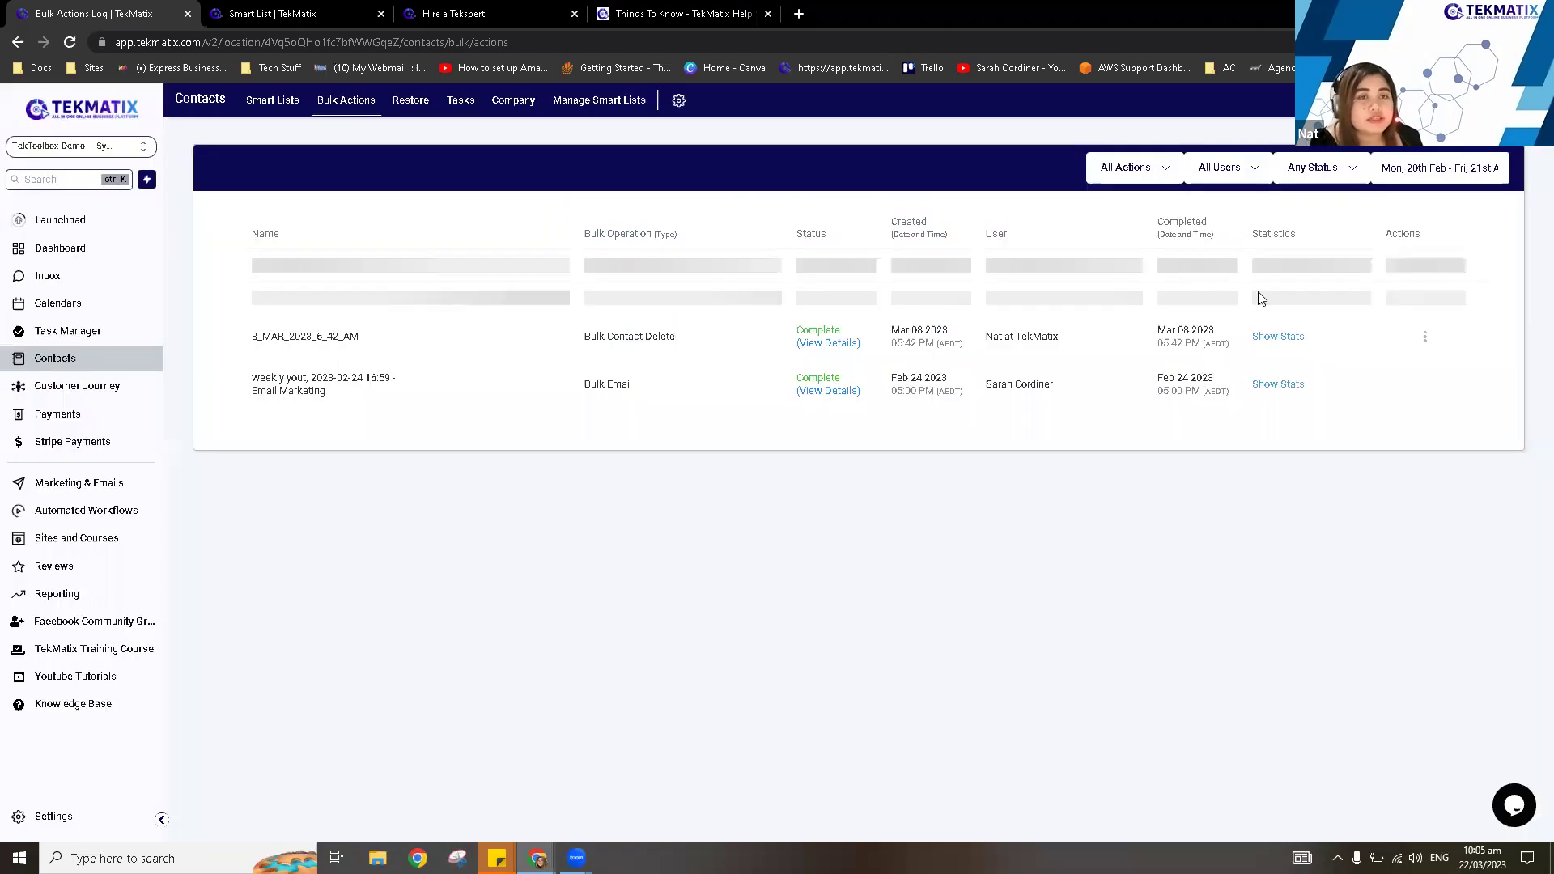
# Examine the total, successful and error statistics of the March 17 bulk email.
pyautogui.click(1295, 272)
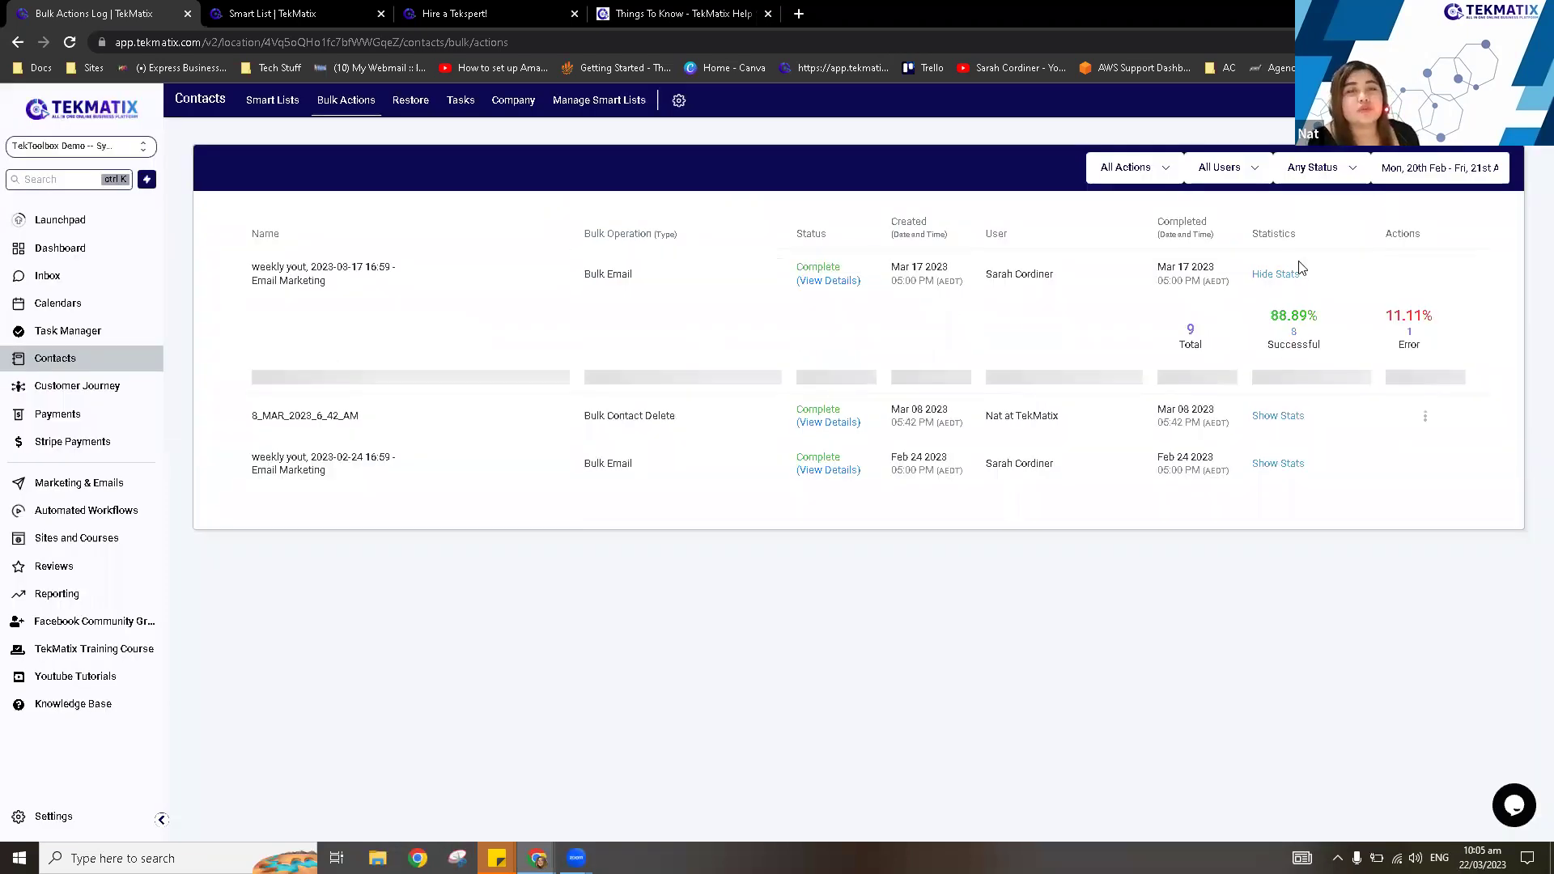
pyautogui.tripleClick(353, 281)
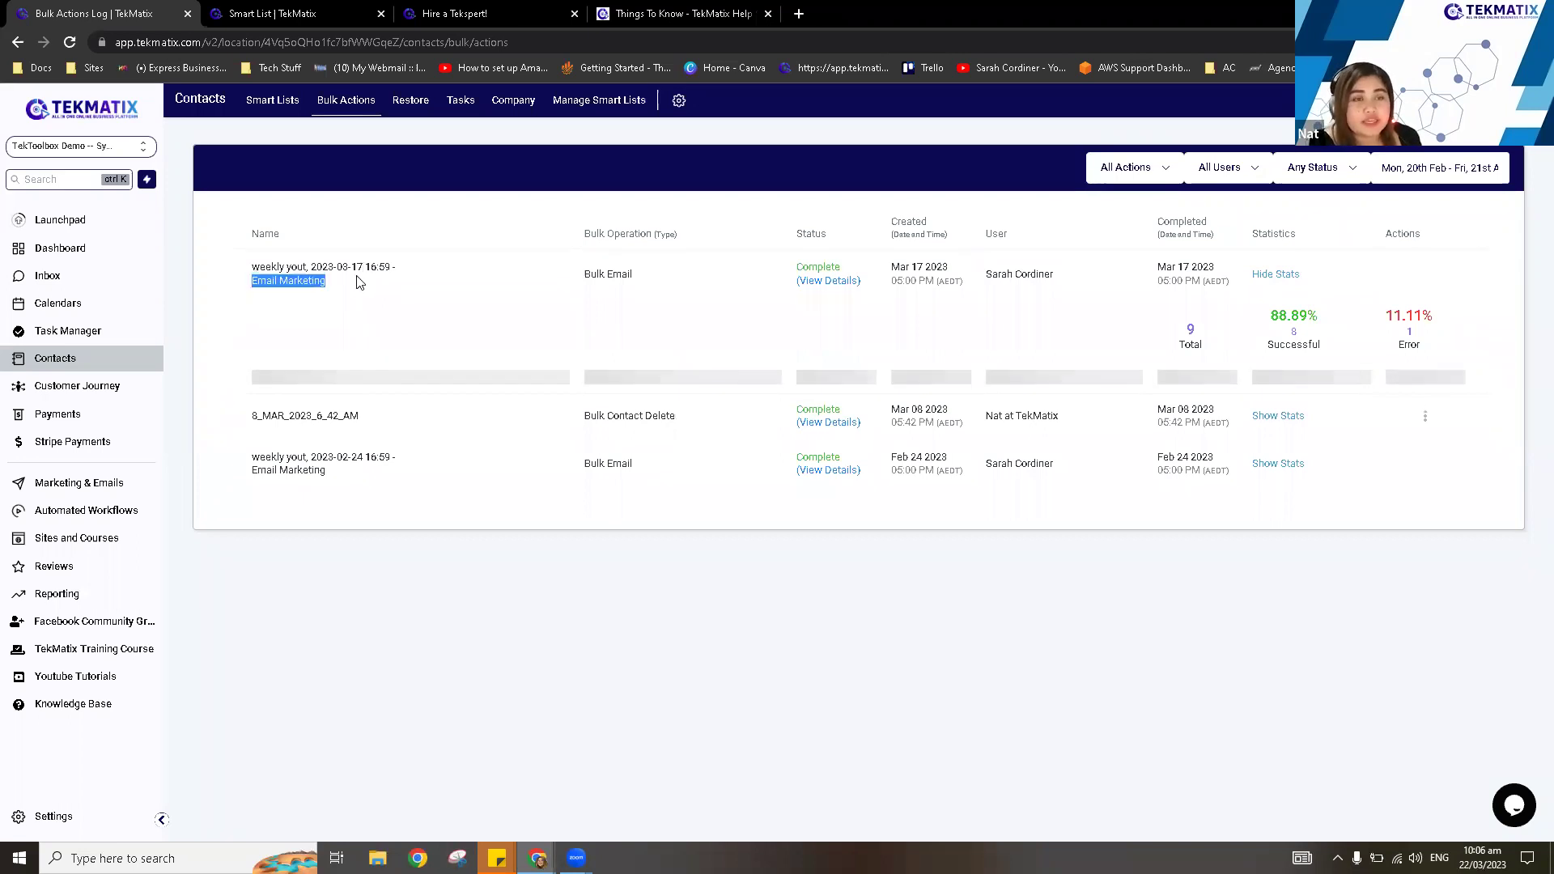
pyautogui.doubleClick(1190, 330)
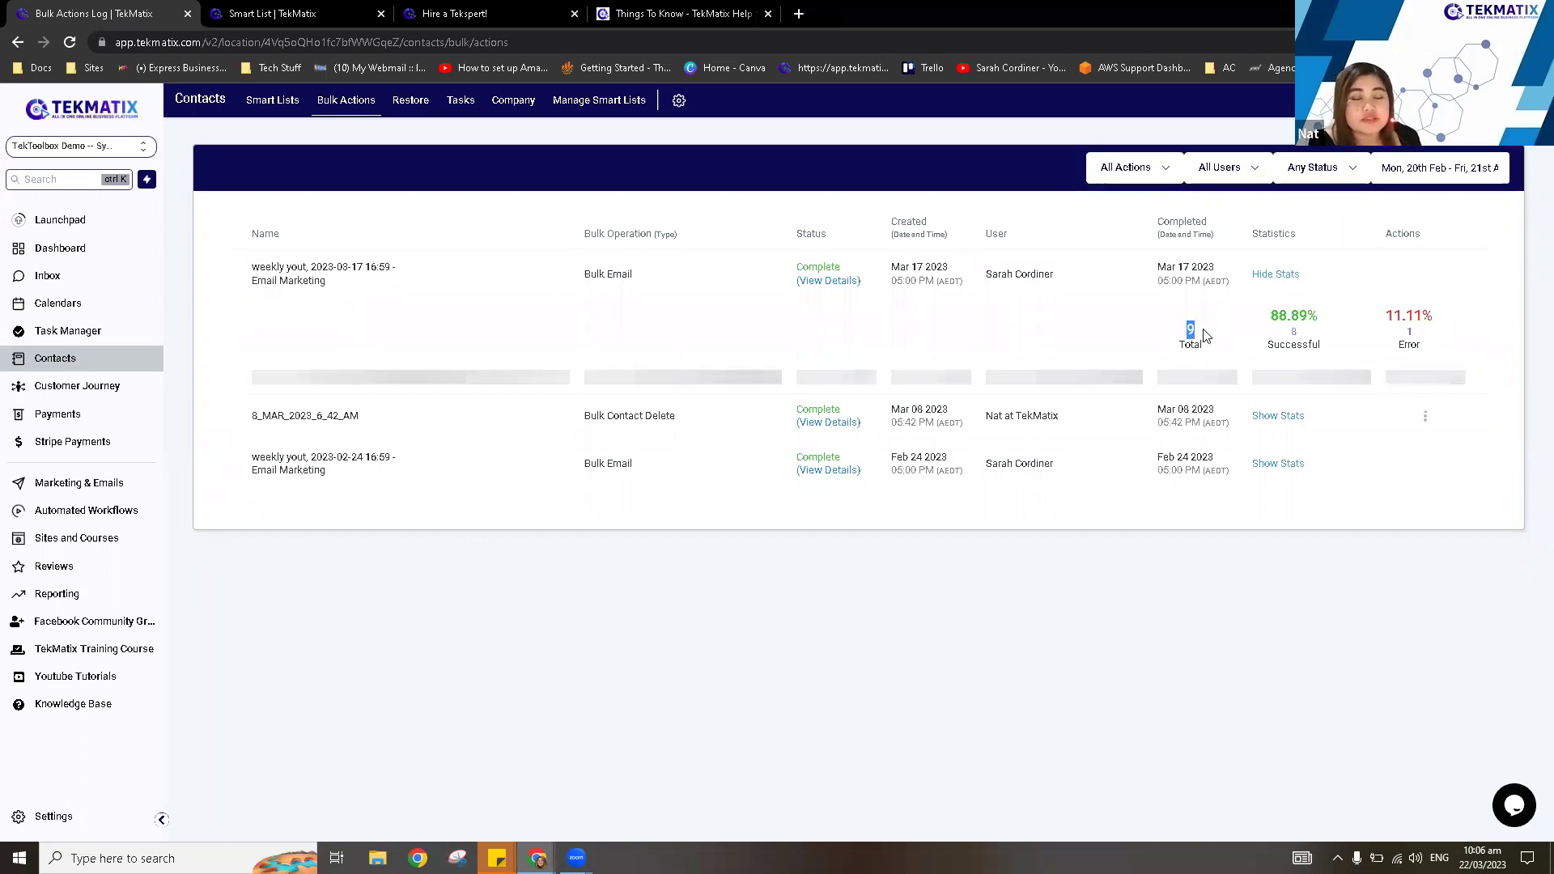
pyautogui.tripleClick(1331, 327)
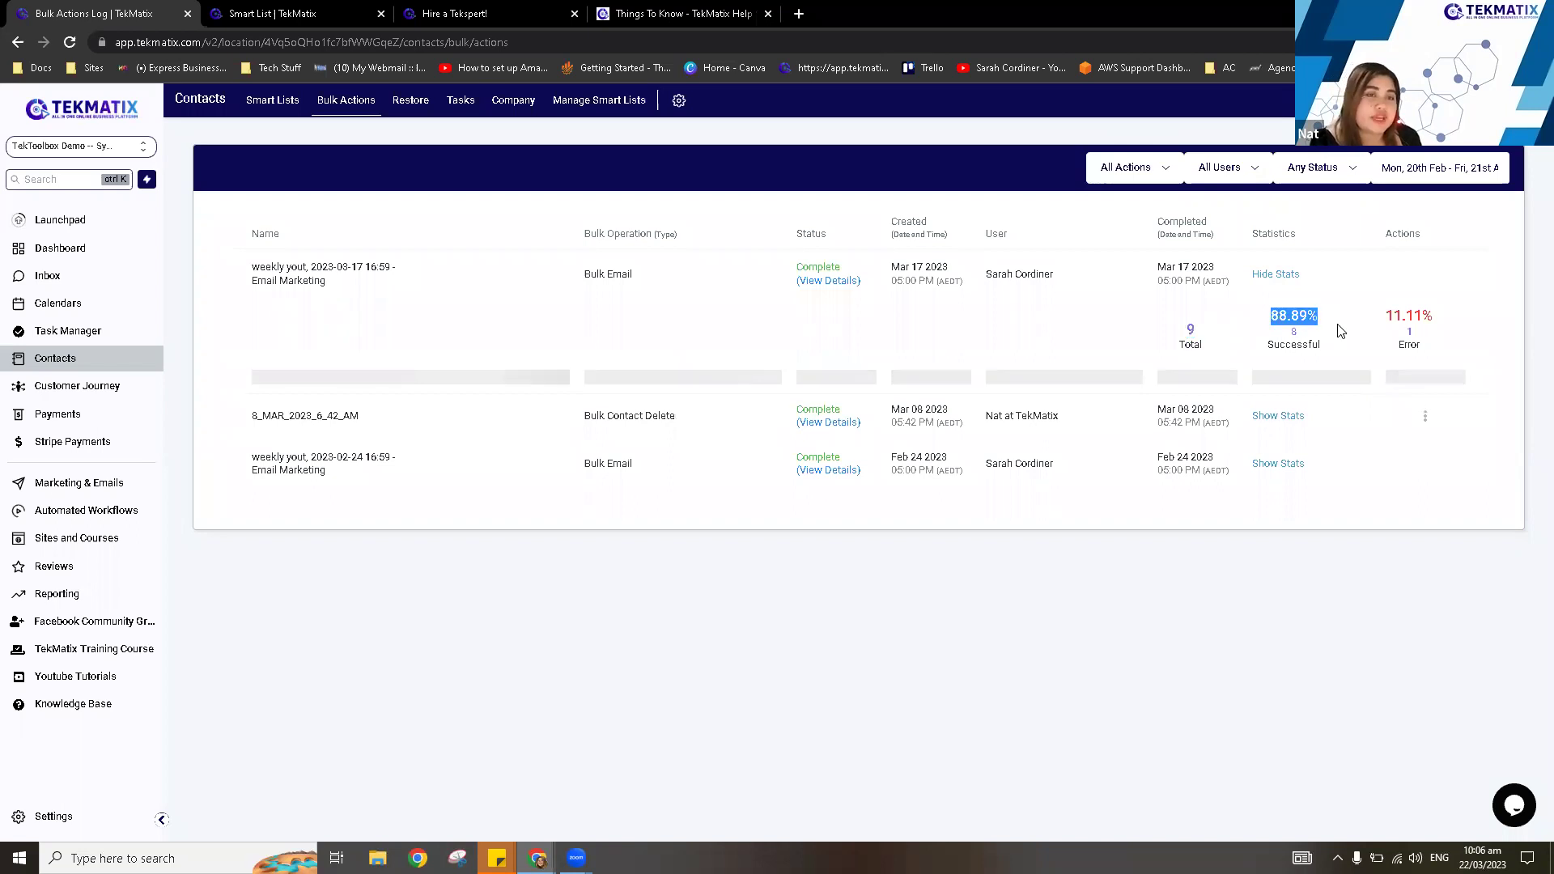
pyautogui.click(1385, 322)
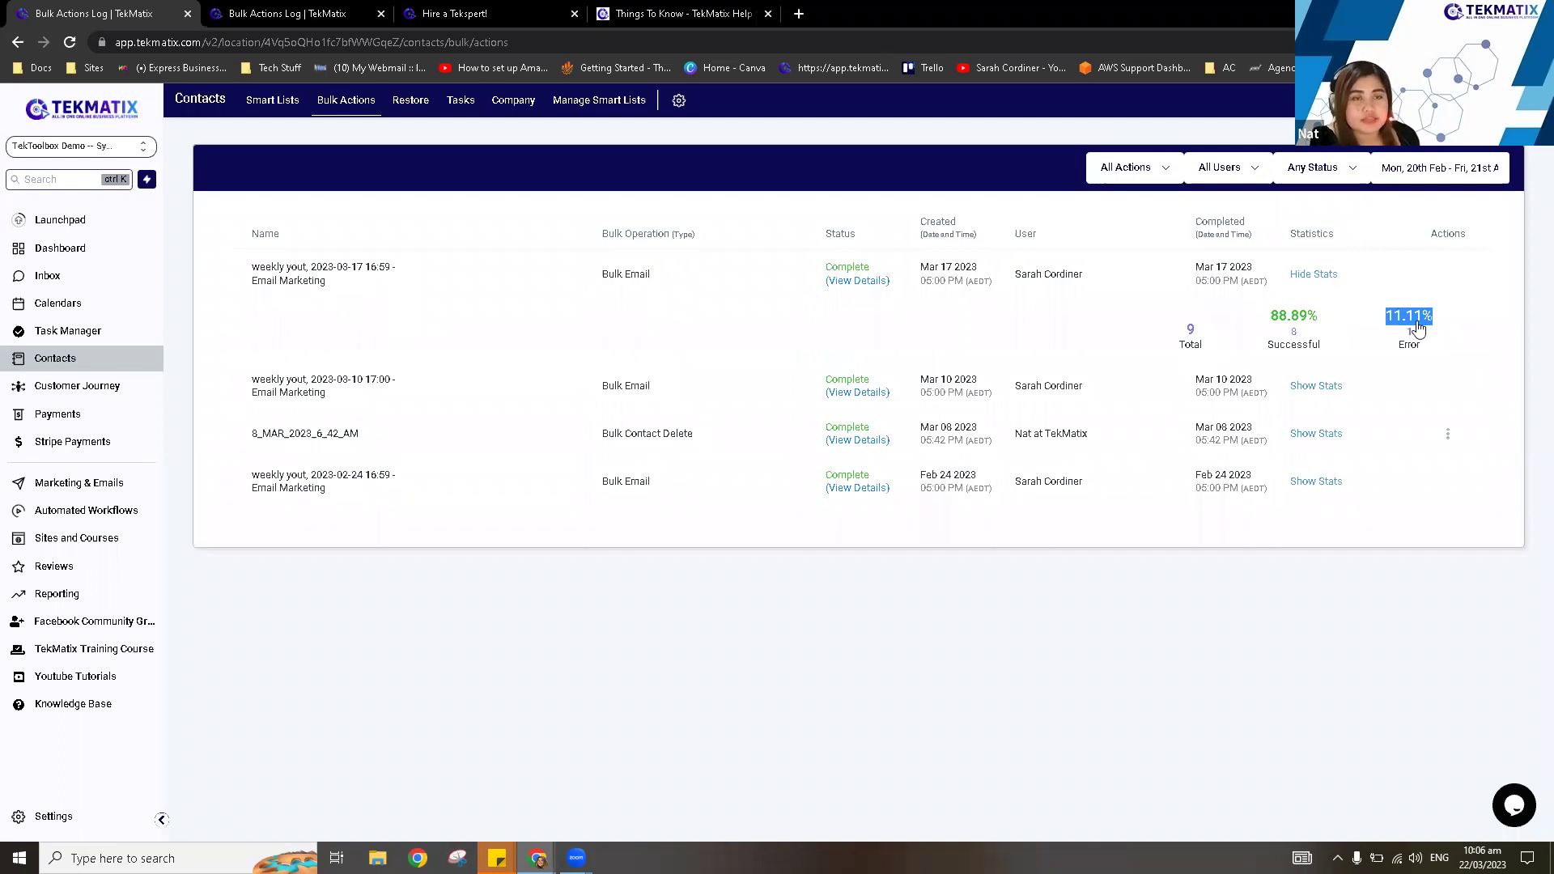
# Open the email stats for the March 17 email's successful sends and list all attempted recipients.
pyautogui.click(1298, 330)
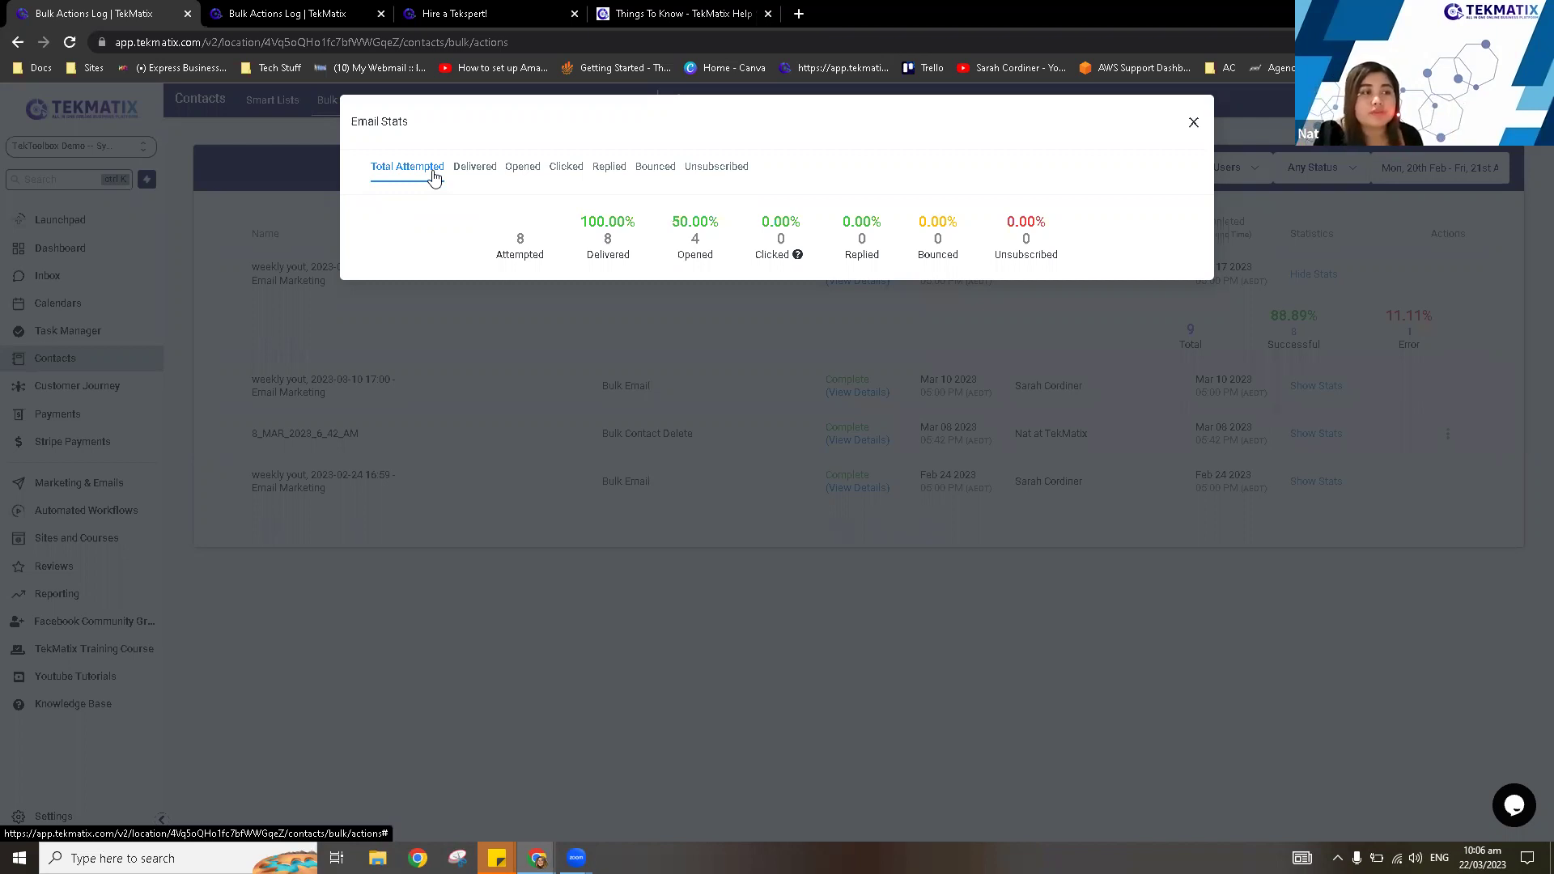
pyautogui.click(435, 177)
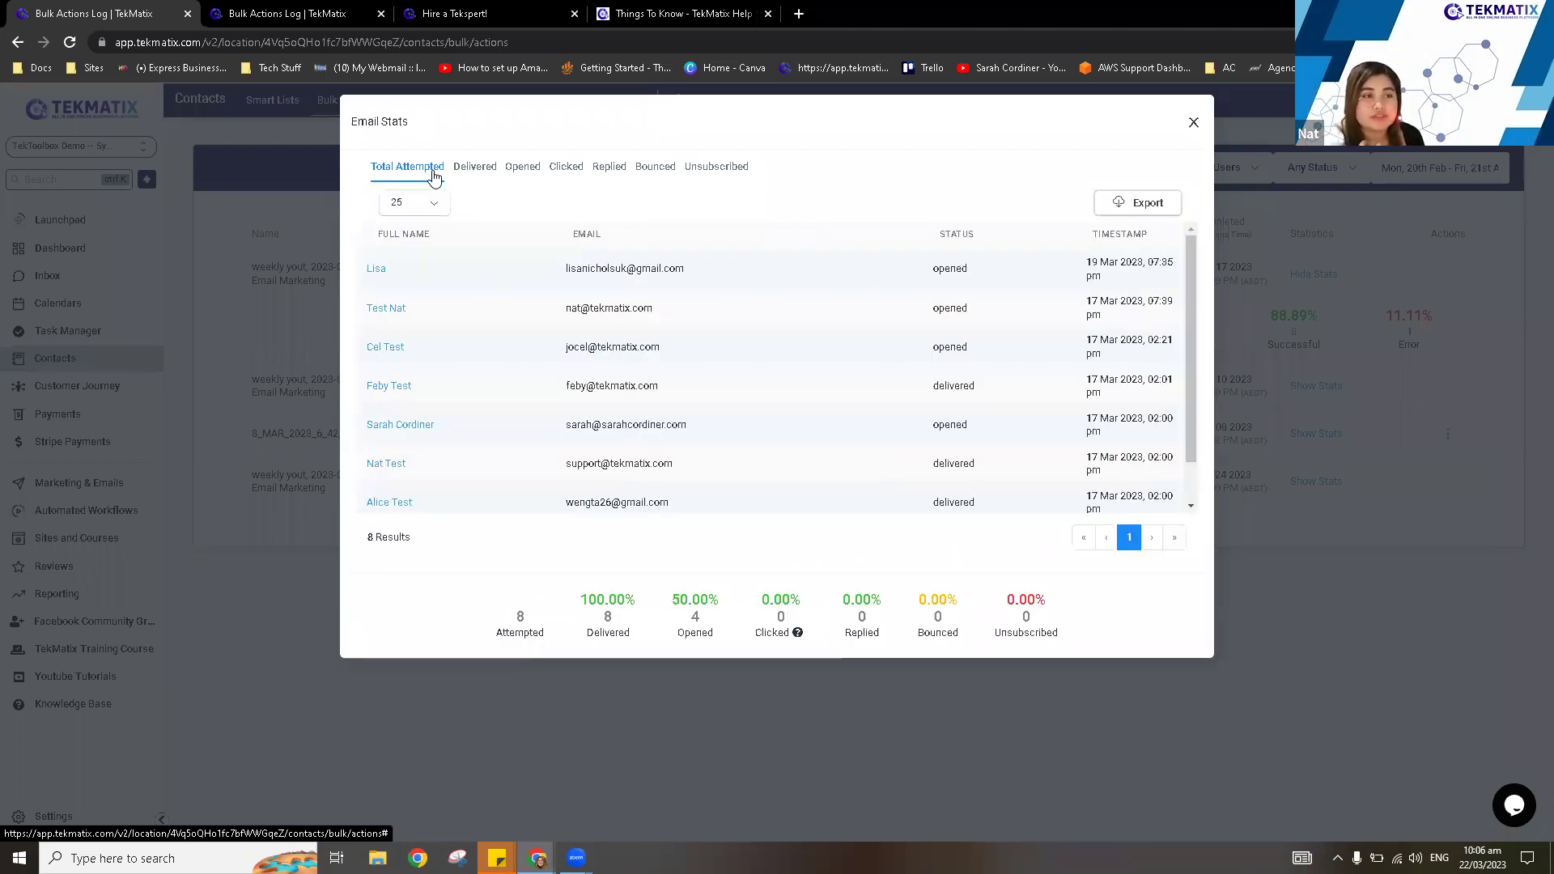
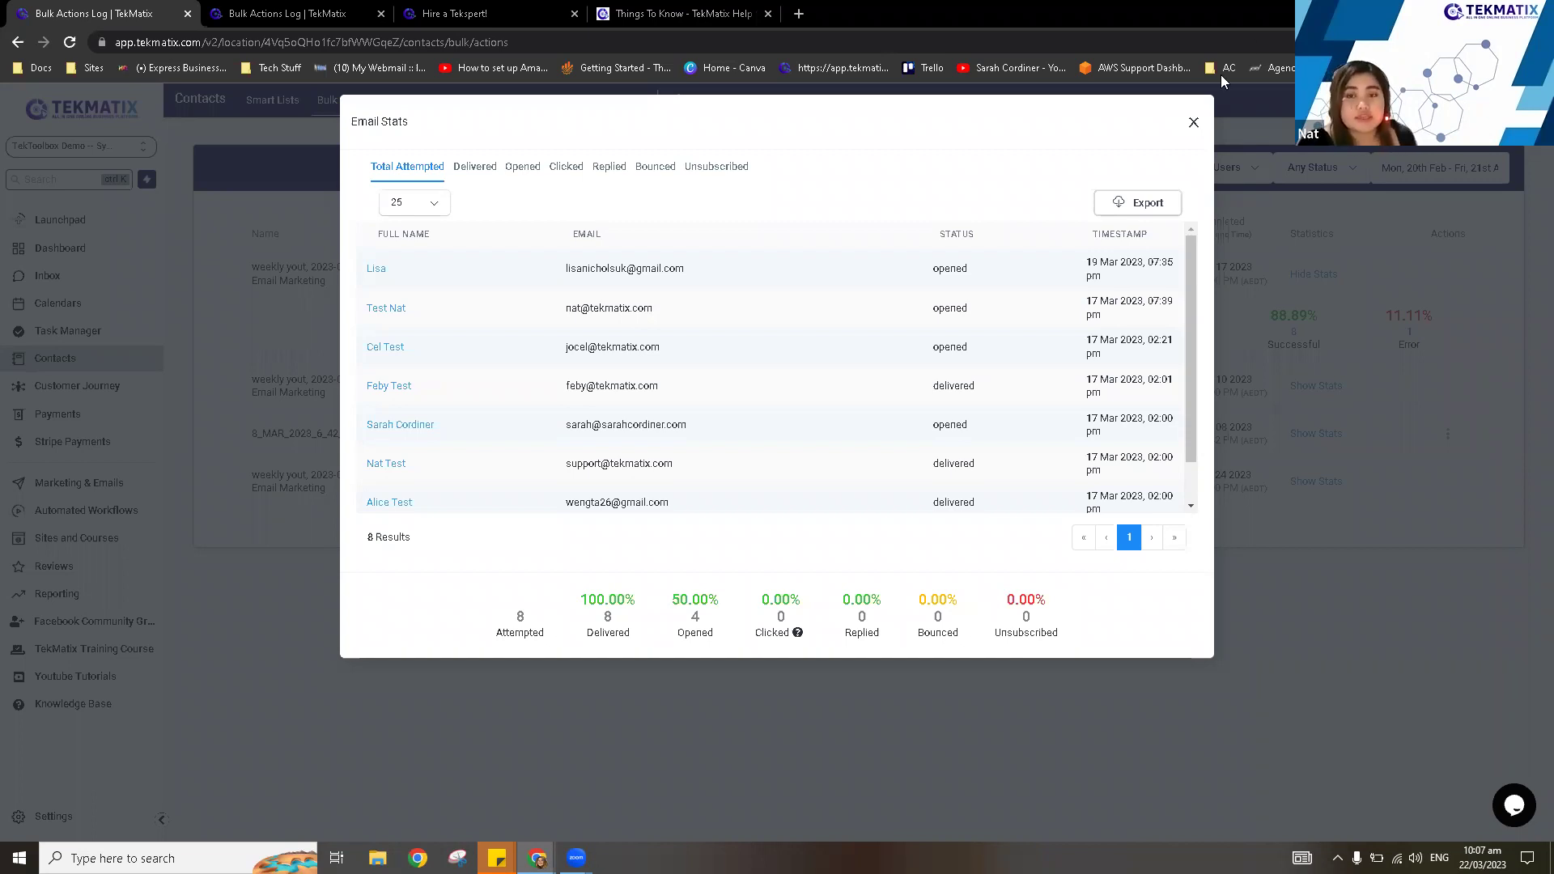
# Close the email stats and open the Customer Journey opportunities board in the second TekMatix browser tab.
pyautogui.click(1194, 123)
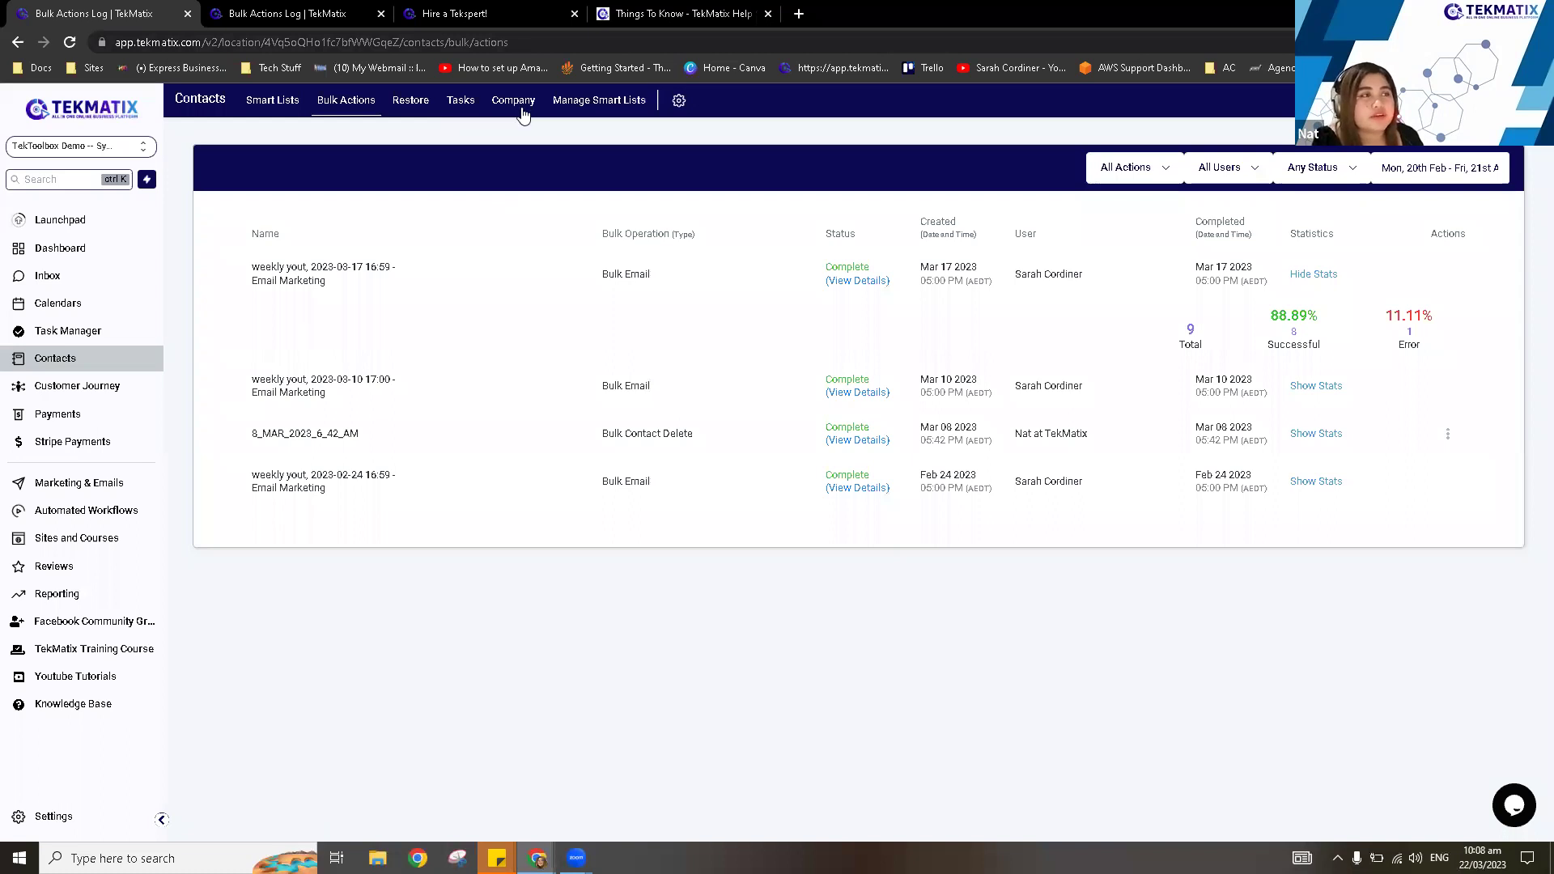
pyautogui.click(292, 11)
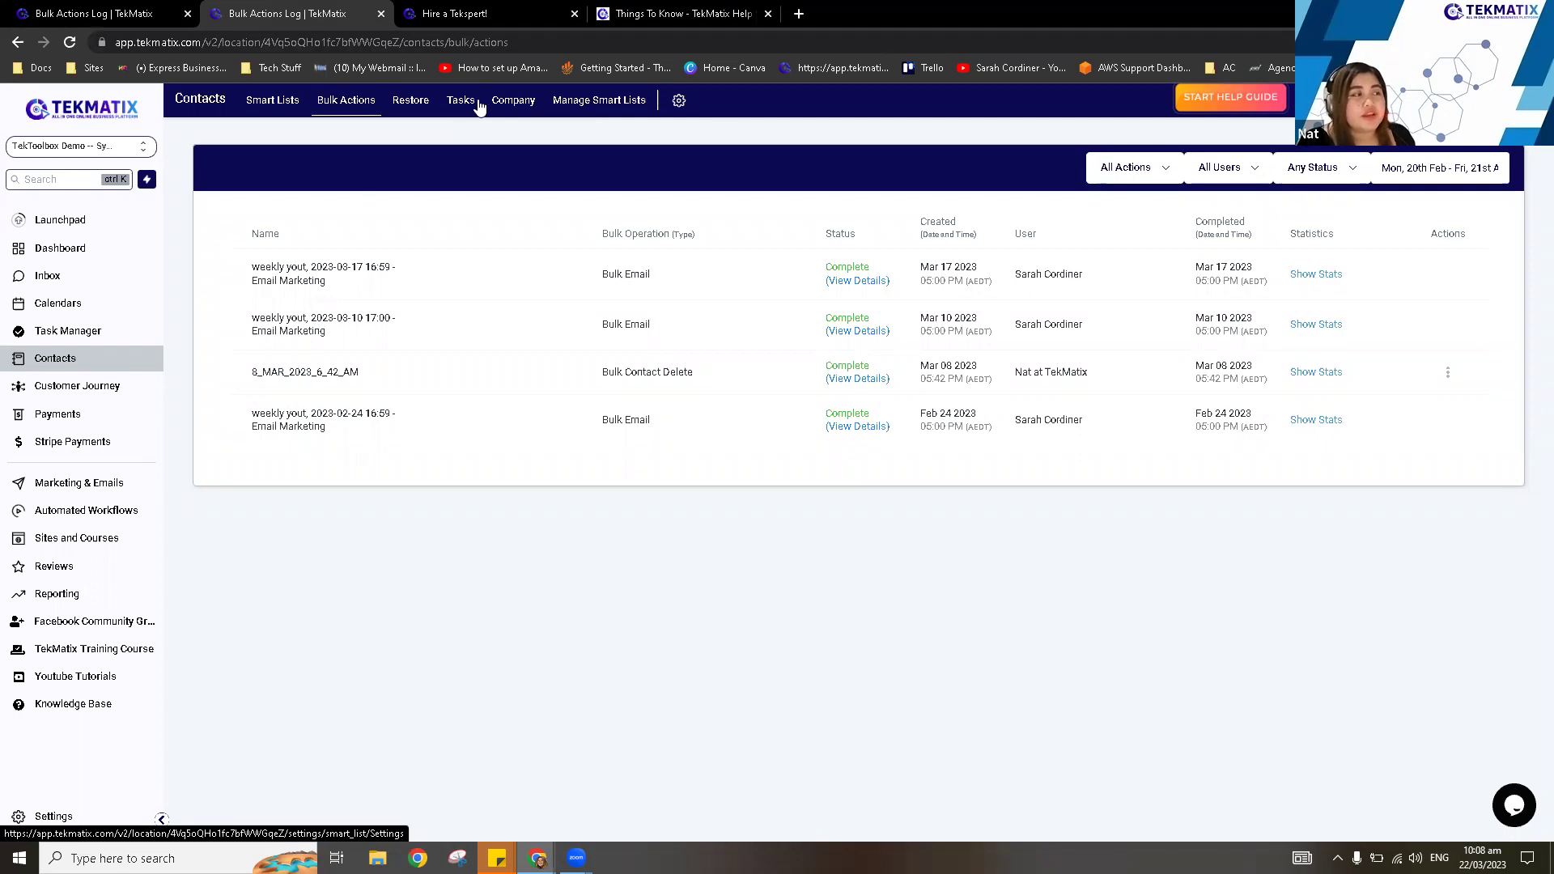
pyautogui.click(97, 398)
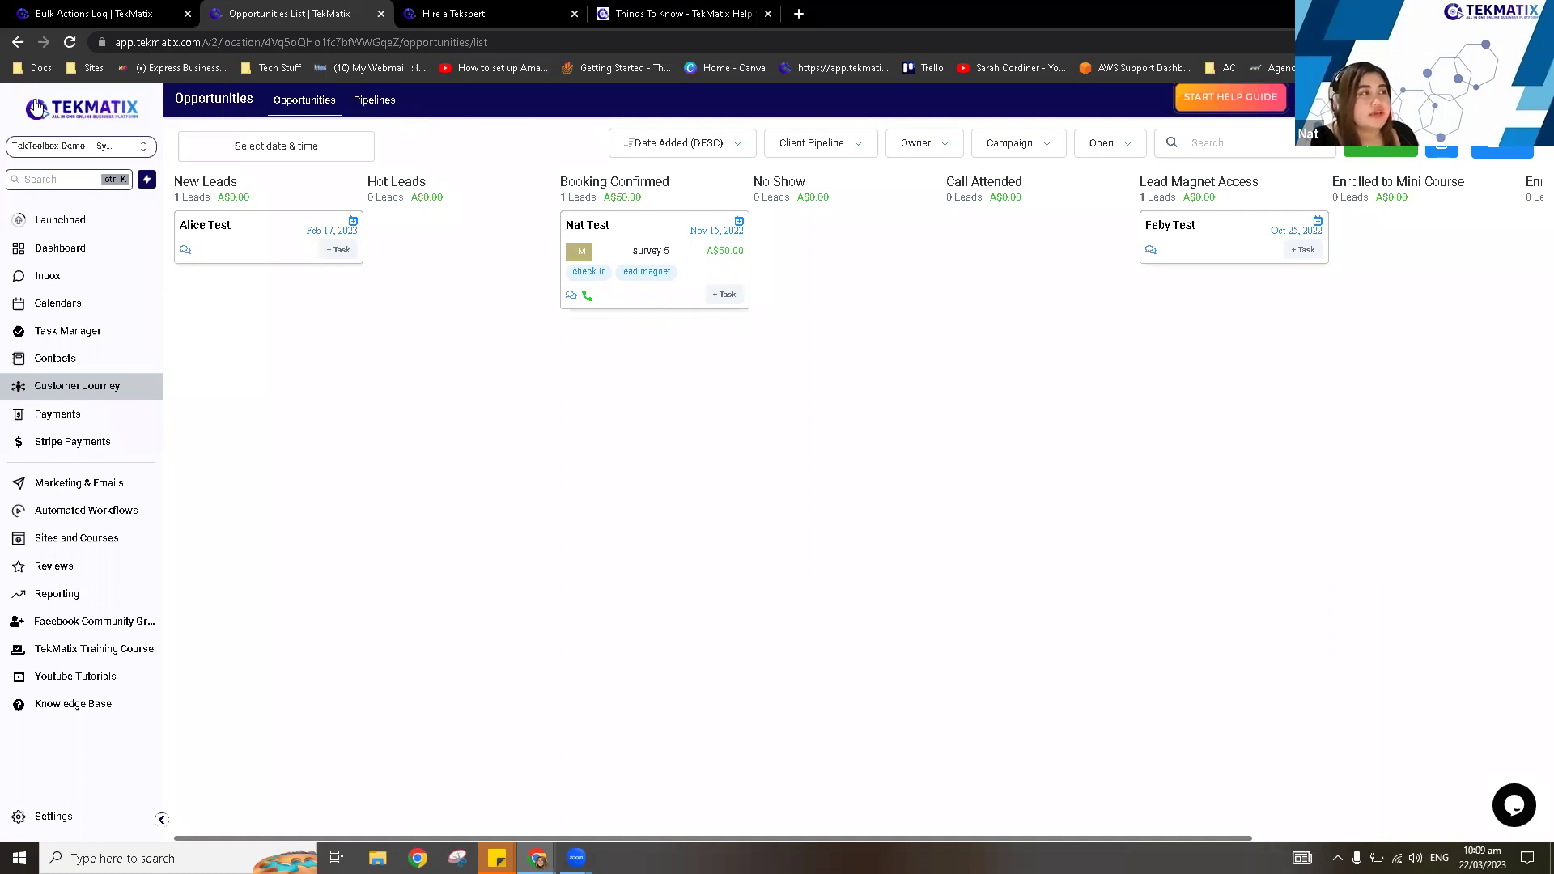
pyautogui.click(110, 10)
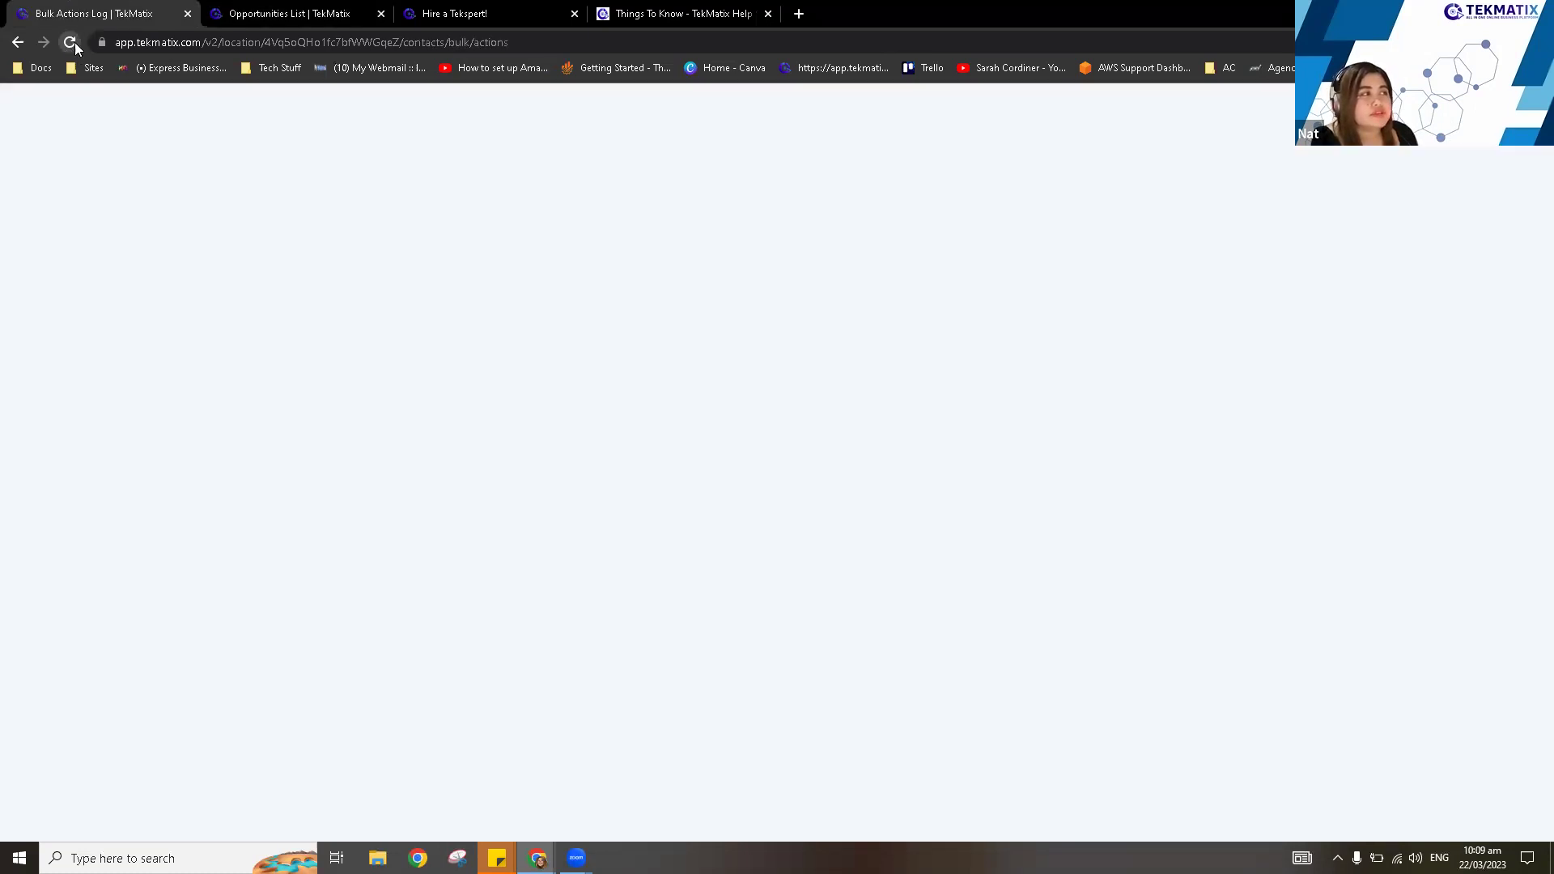
pyautogui.click(259, 10)
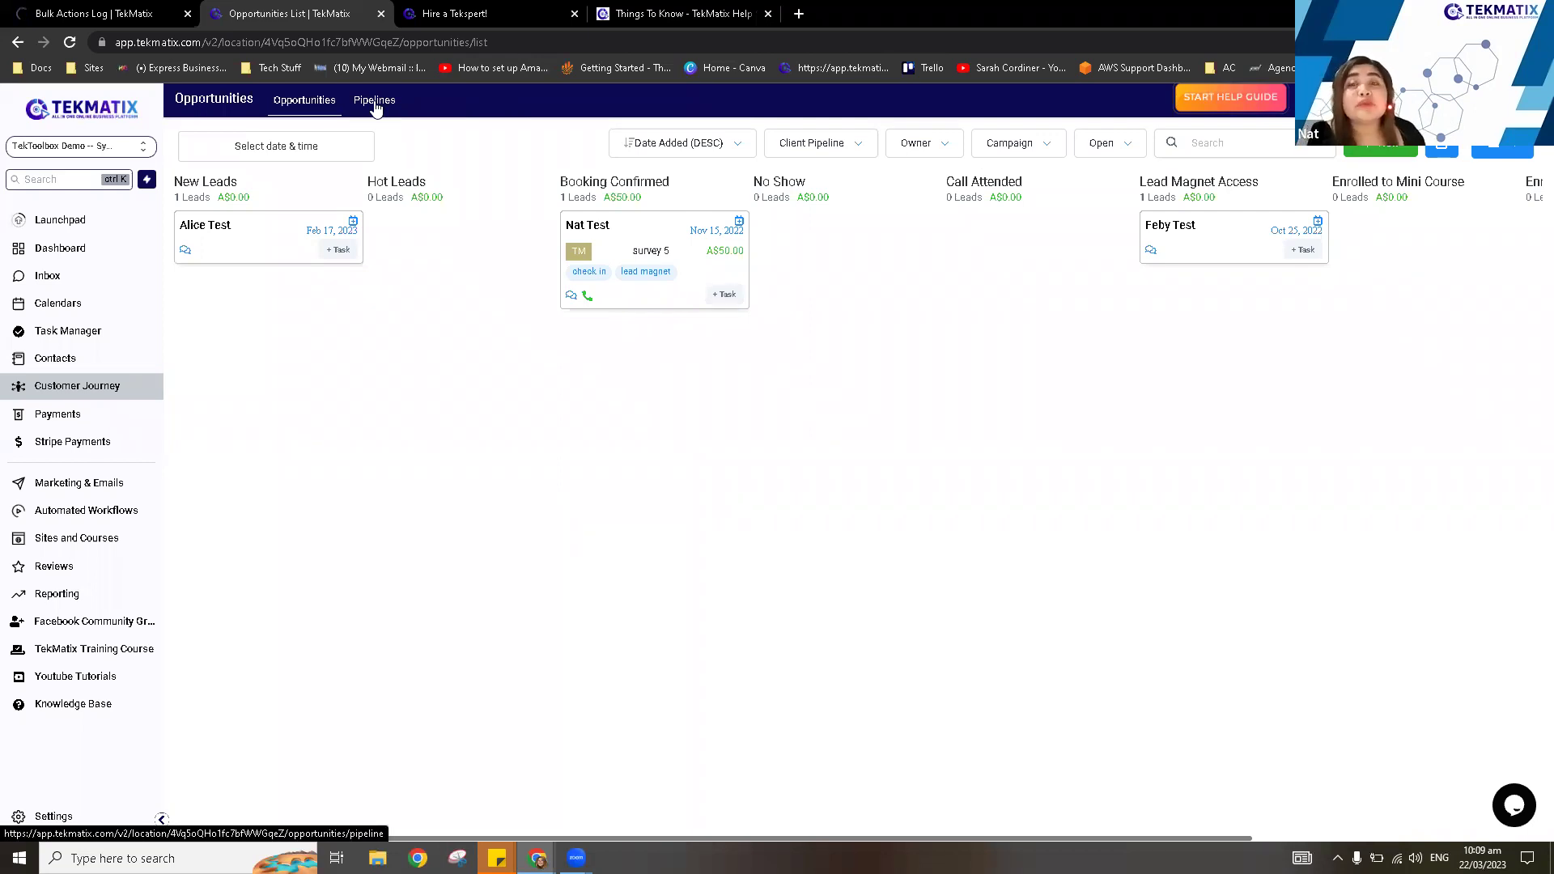
# In the Client Pipeline, delete the Hot Leads stage and rename the New Leads stage as "New Leads- Opt in".
pyautogui.click(375, 103)
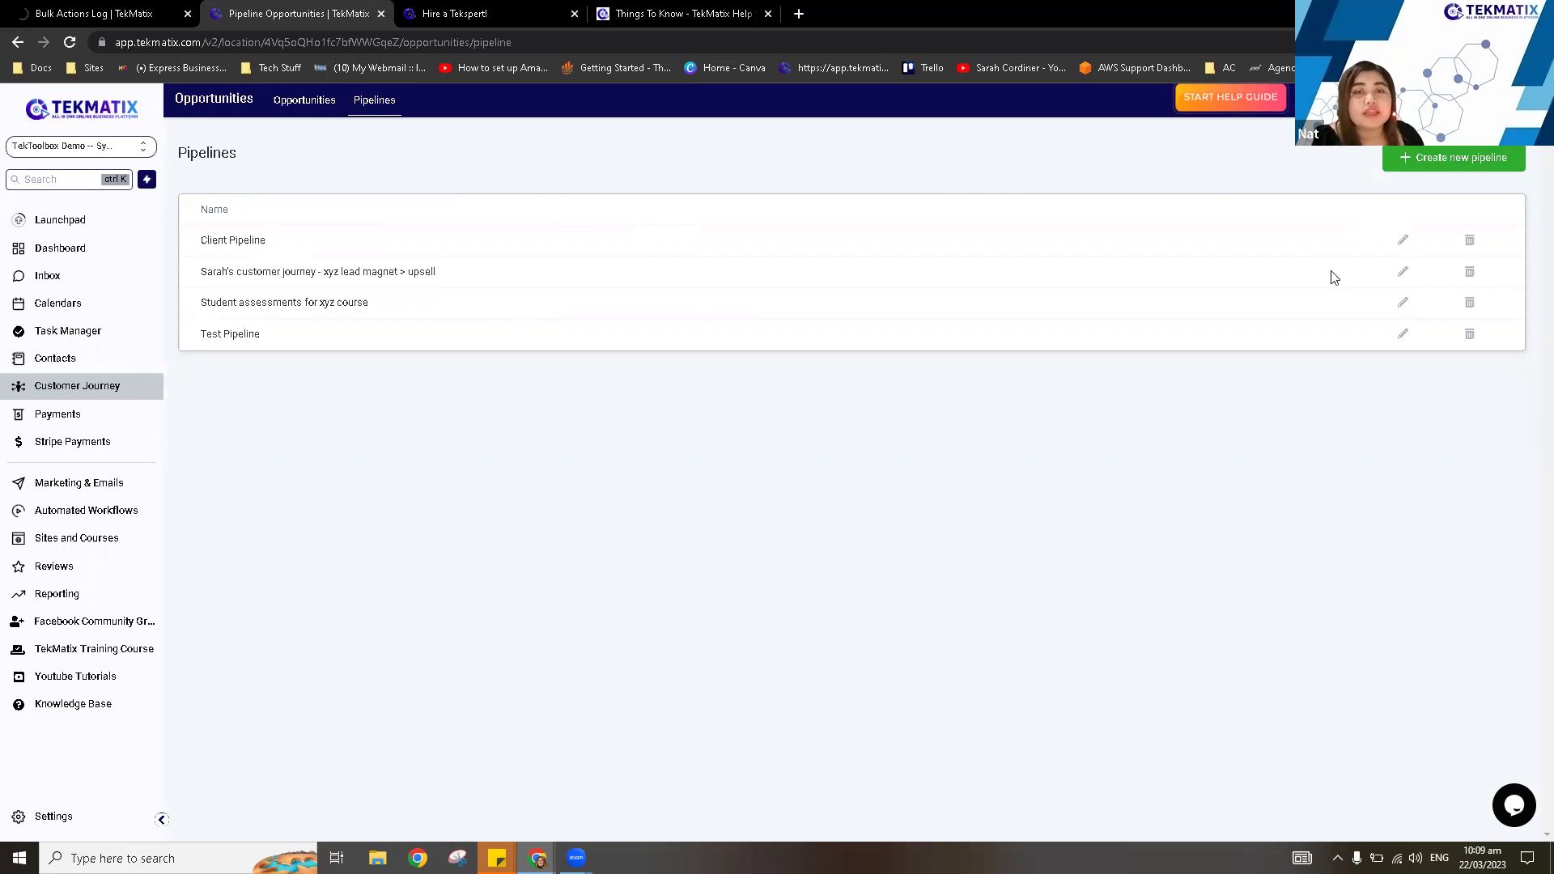
pyautogui.click(1403, 243)
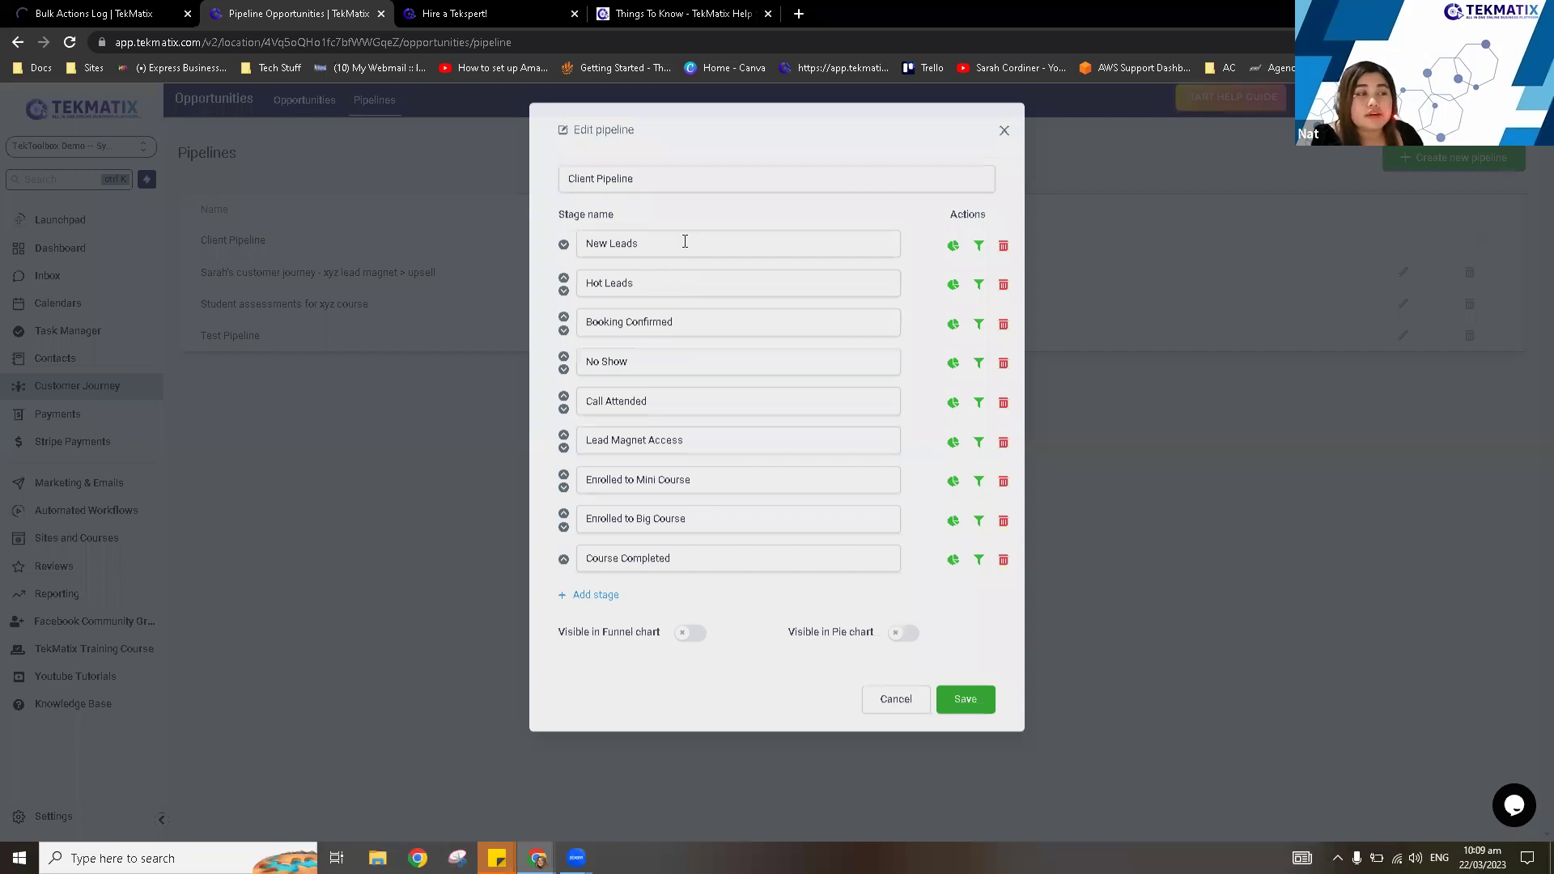
pyautogui.click(722, 288)
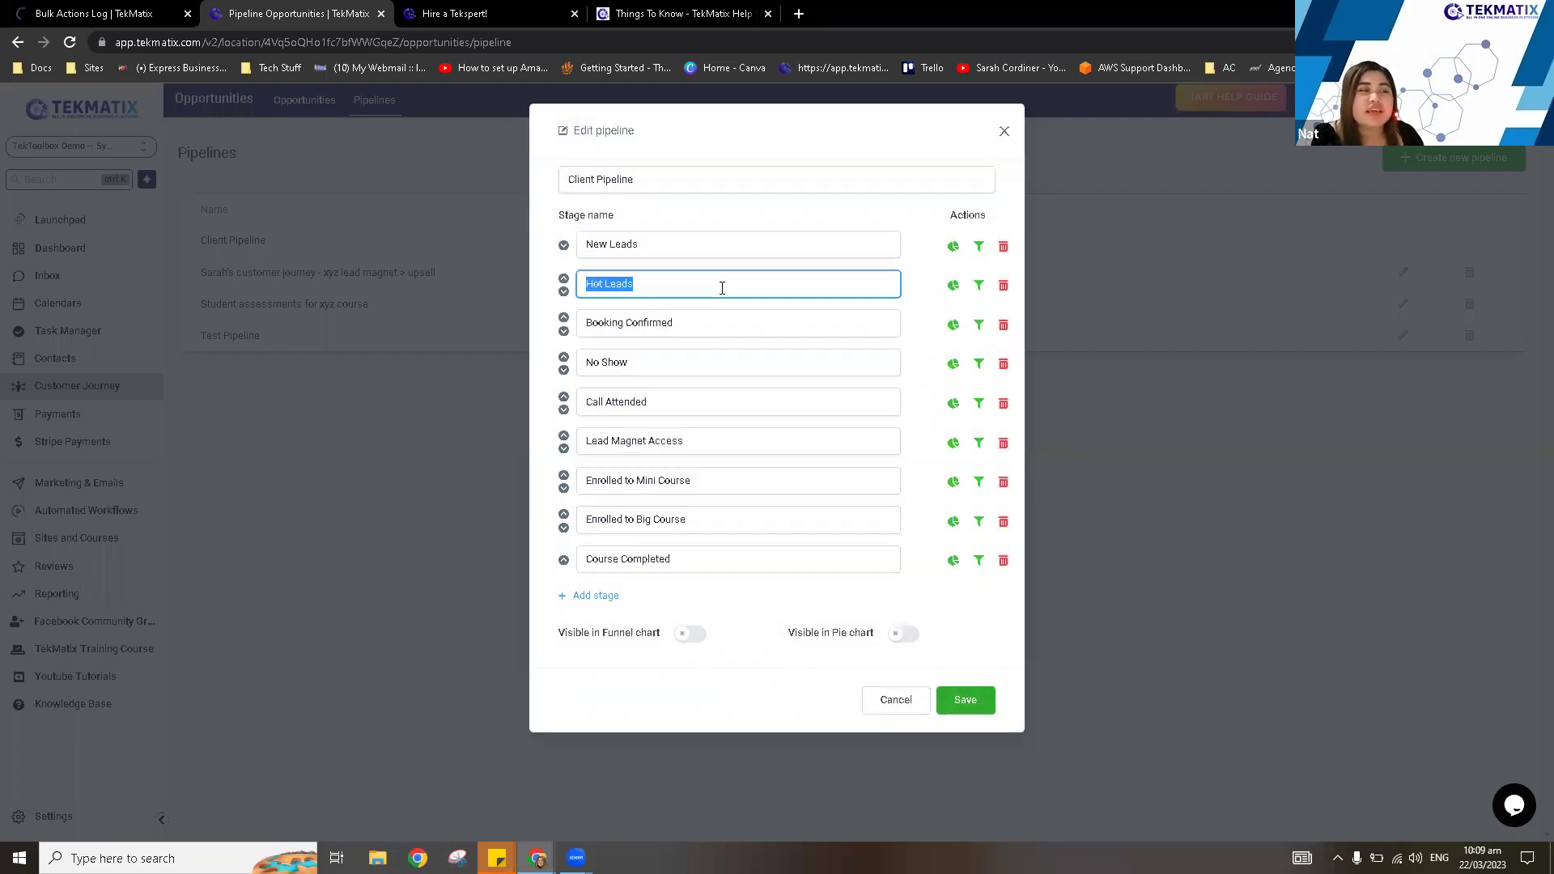
pyautogui.click(1003, 289)
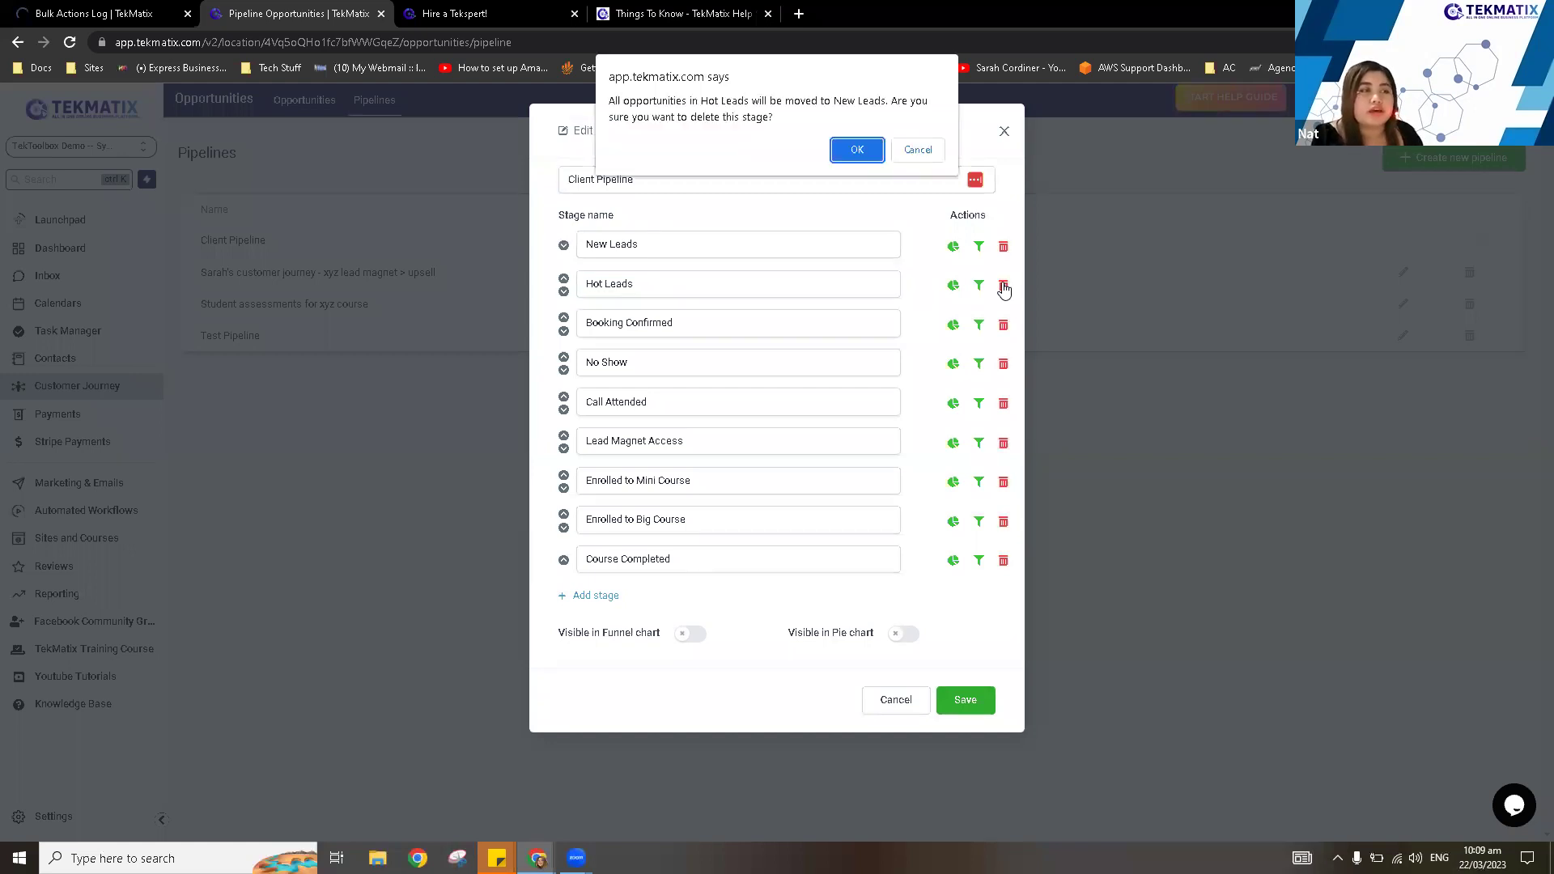
pyautogui.click(855, 150)
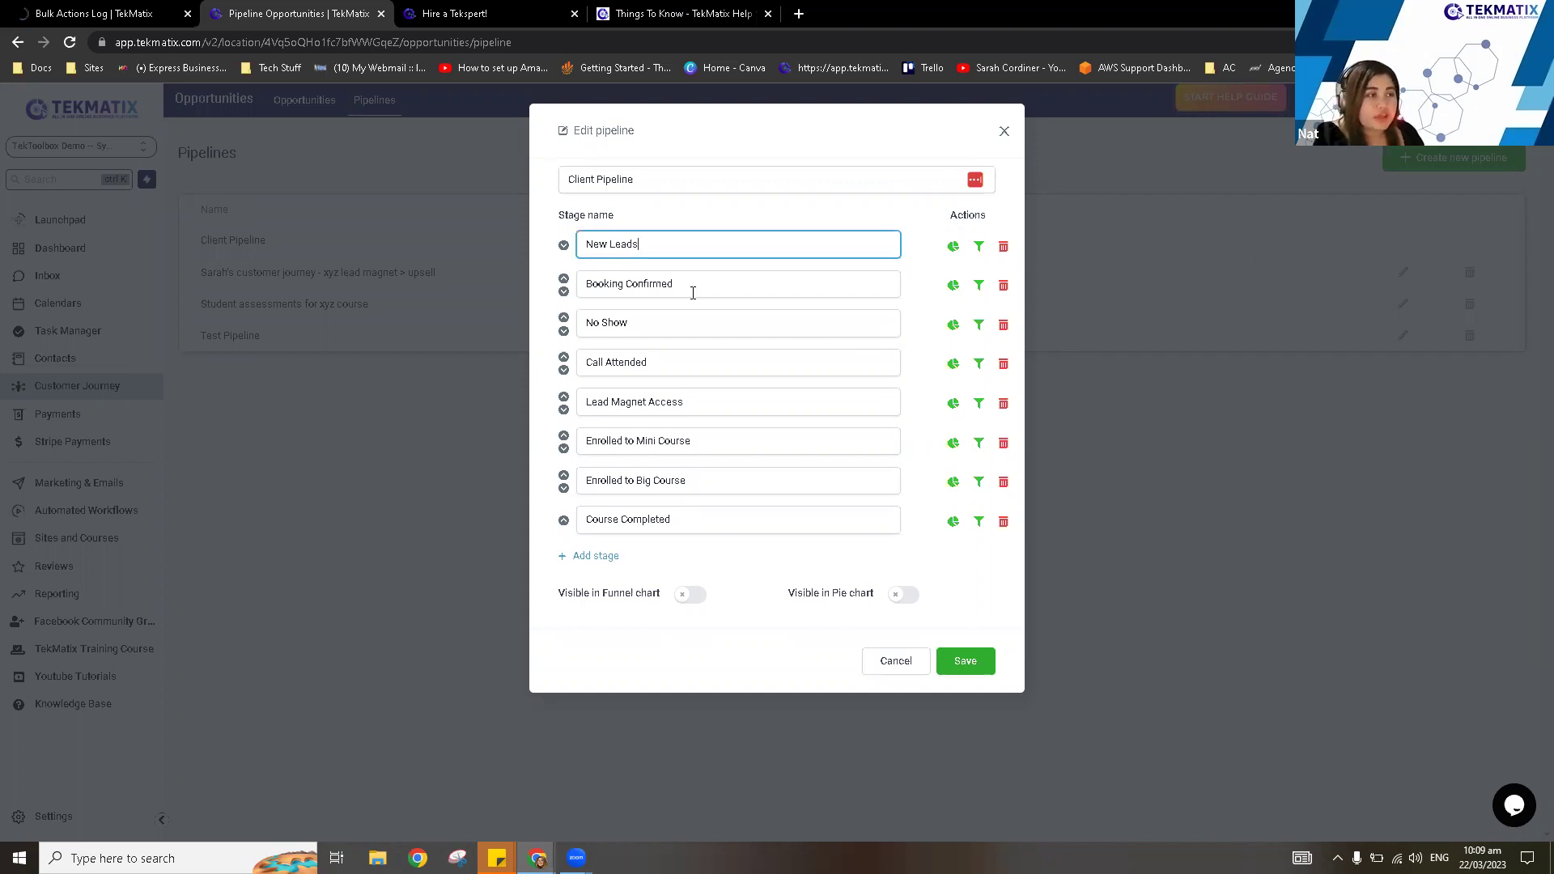
pyautogui.write('Opt in')
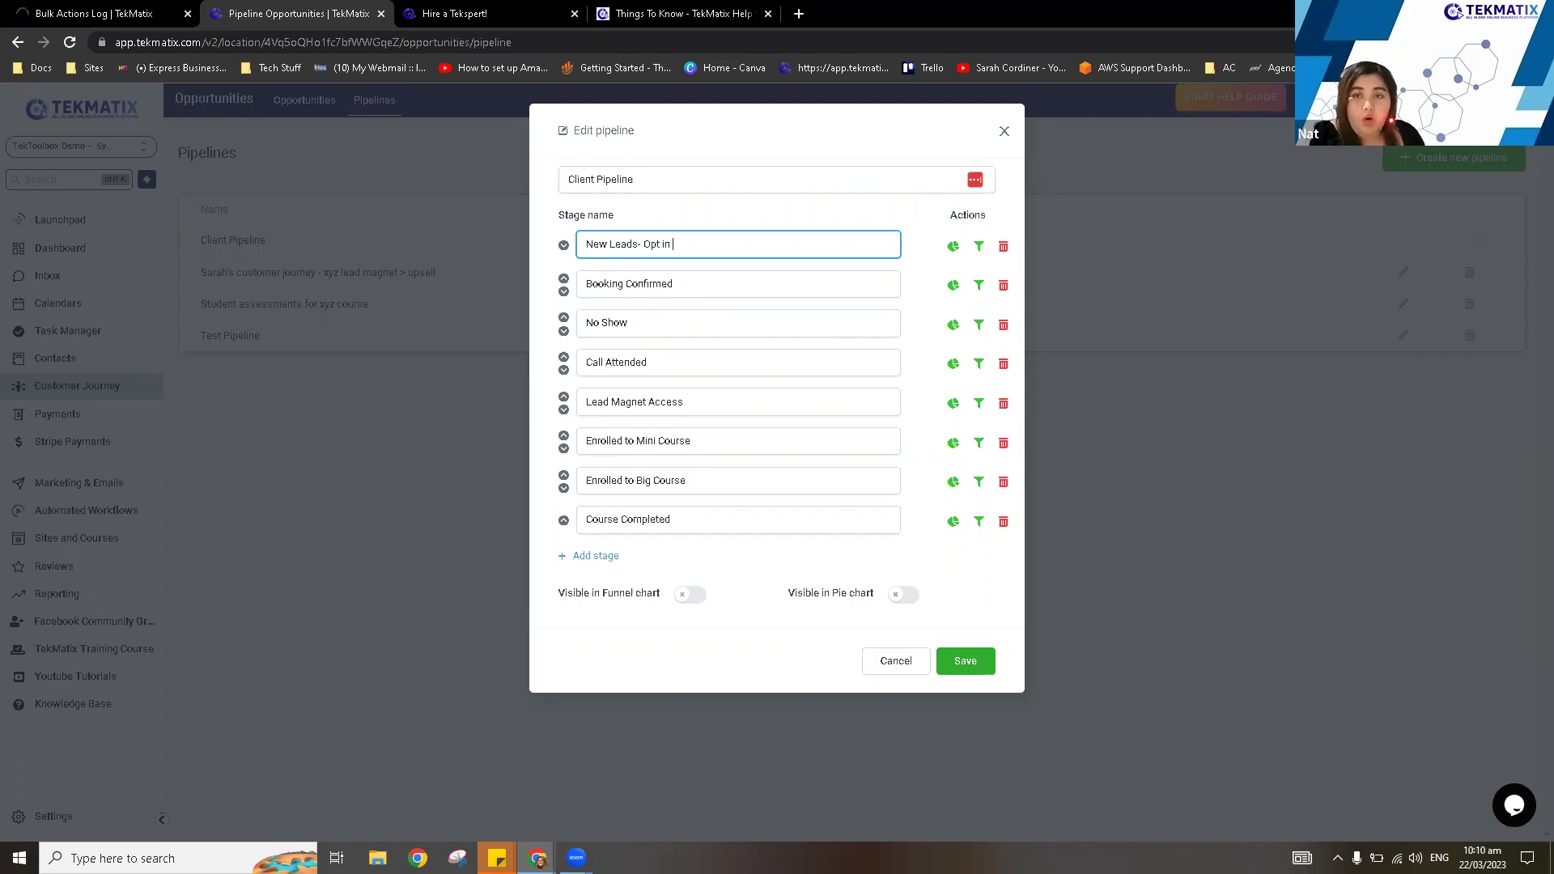
# Reorder the Client Pipeline with No Show above Booking Confirmed and Enrolled to Mini Course above Call Attended, and save it.
pyautogui.click(644, 327)
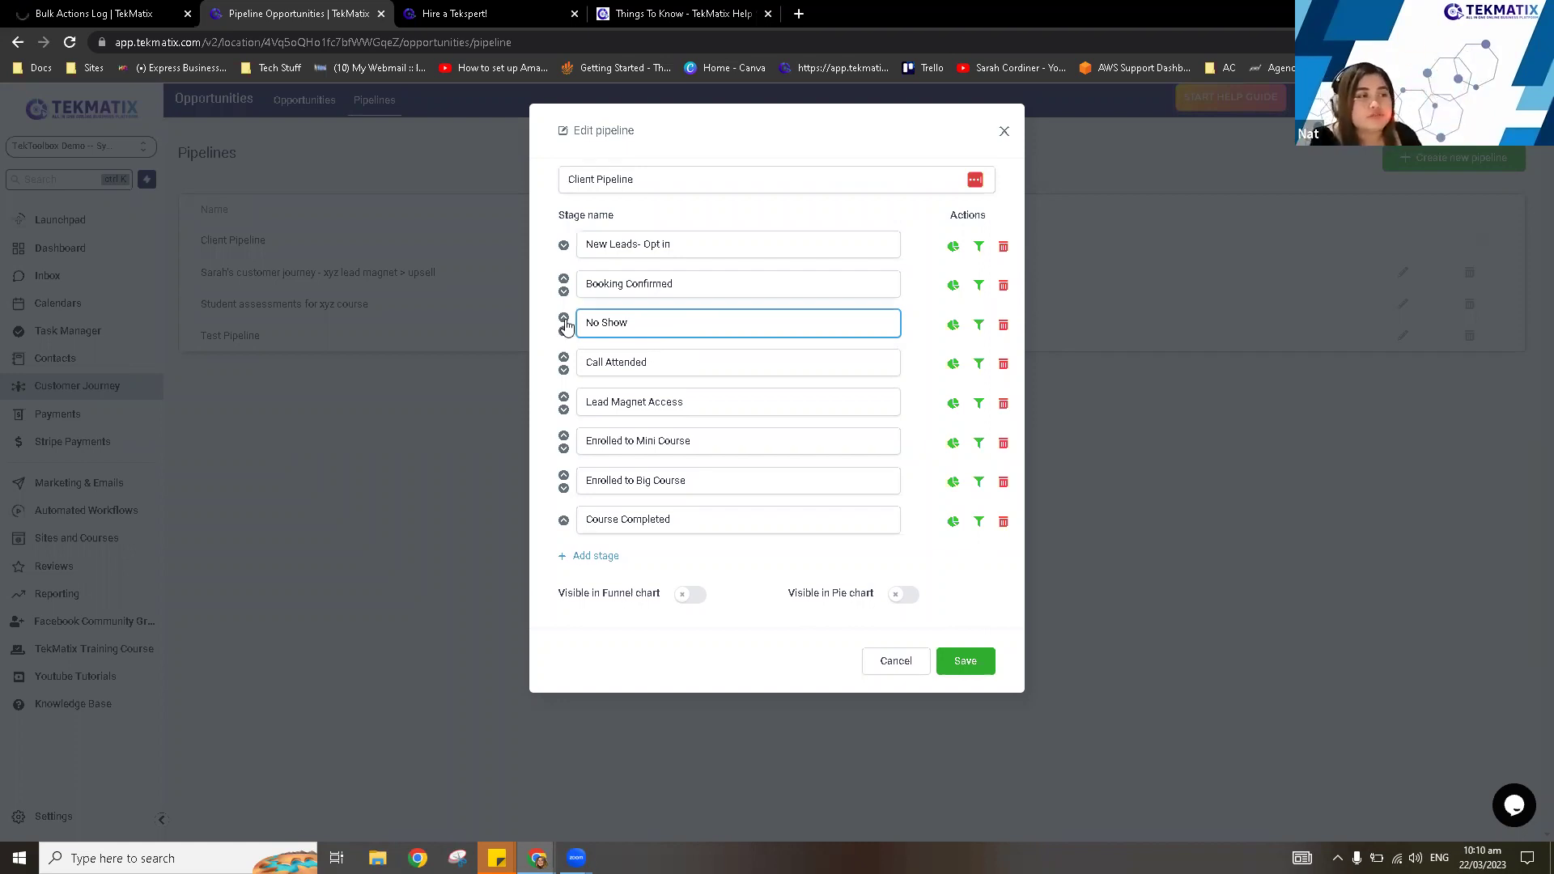
pyautogui.click(563, 318)
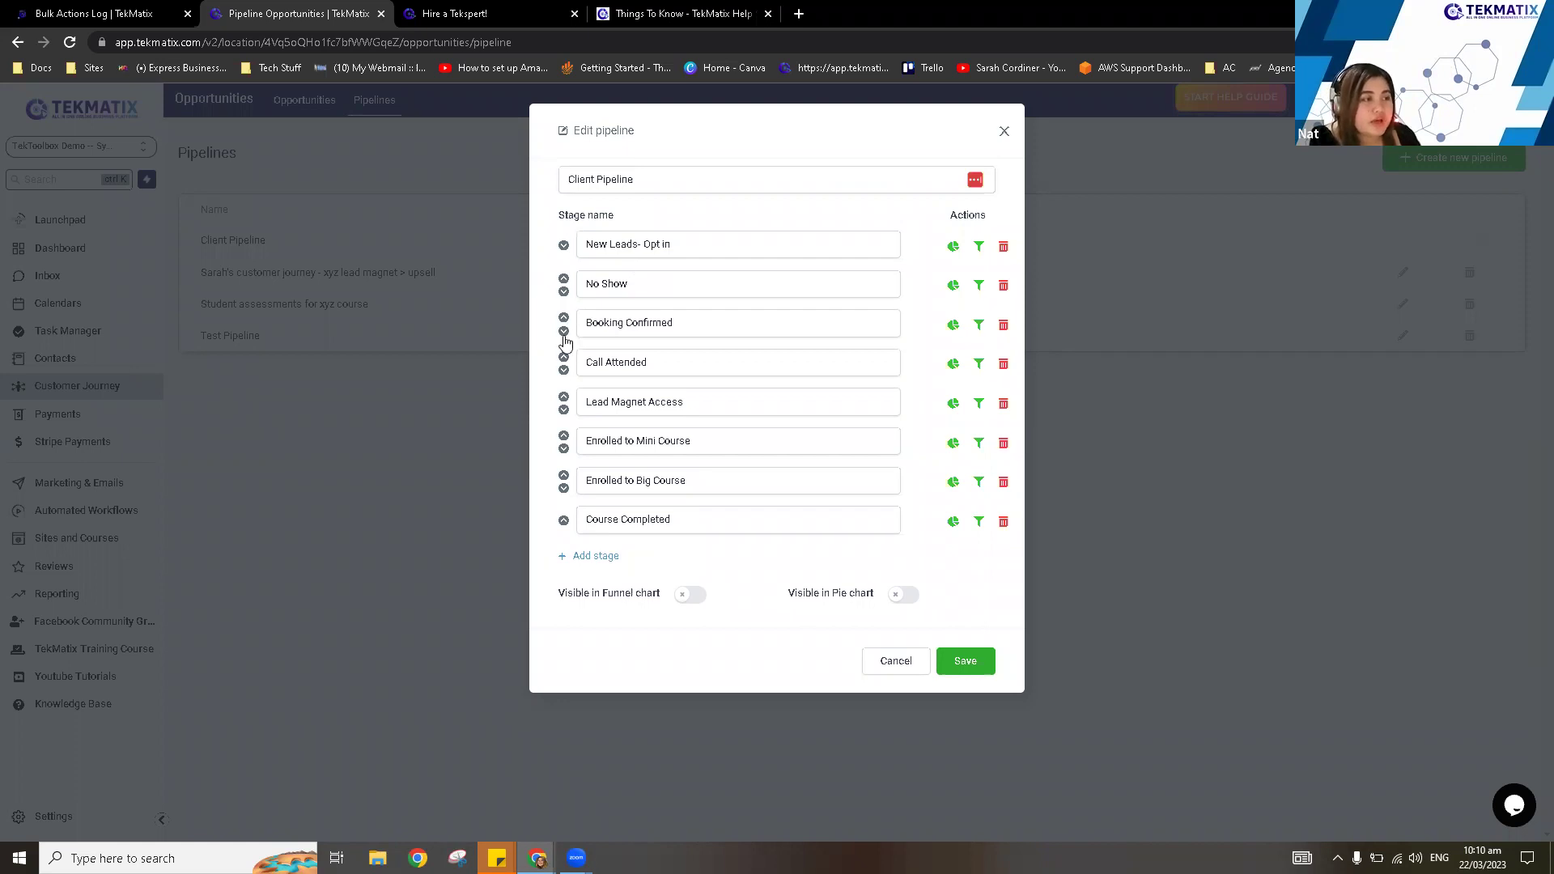
pyautogui.click(564, 332)
pyautogui.click(564, 332)
pyautogui.click(564, 437)
pyautogui.click(564, 397)
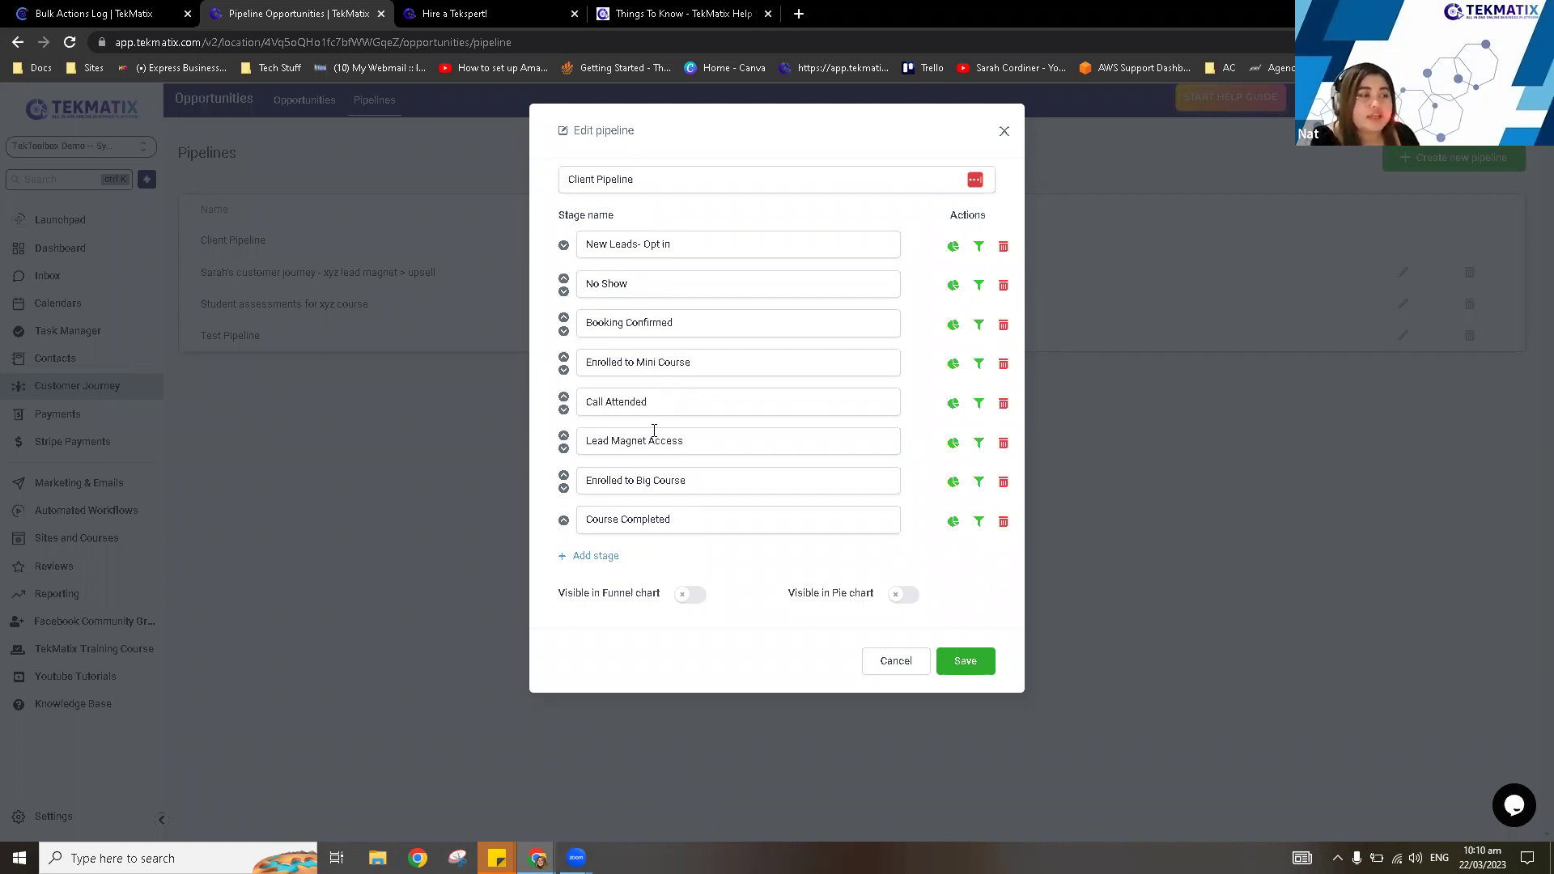
pyautogui.click(976, 662)
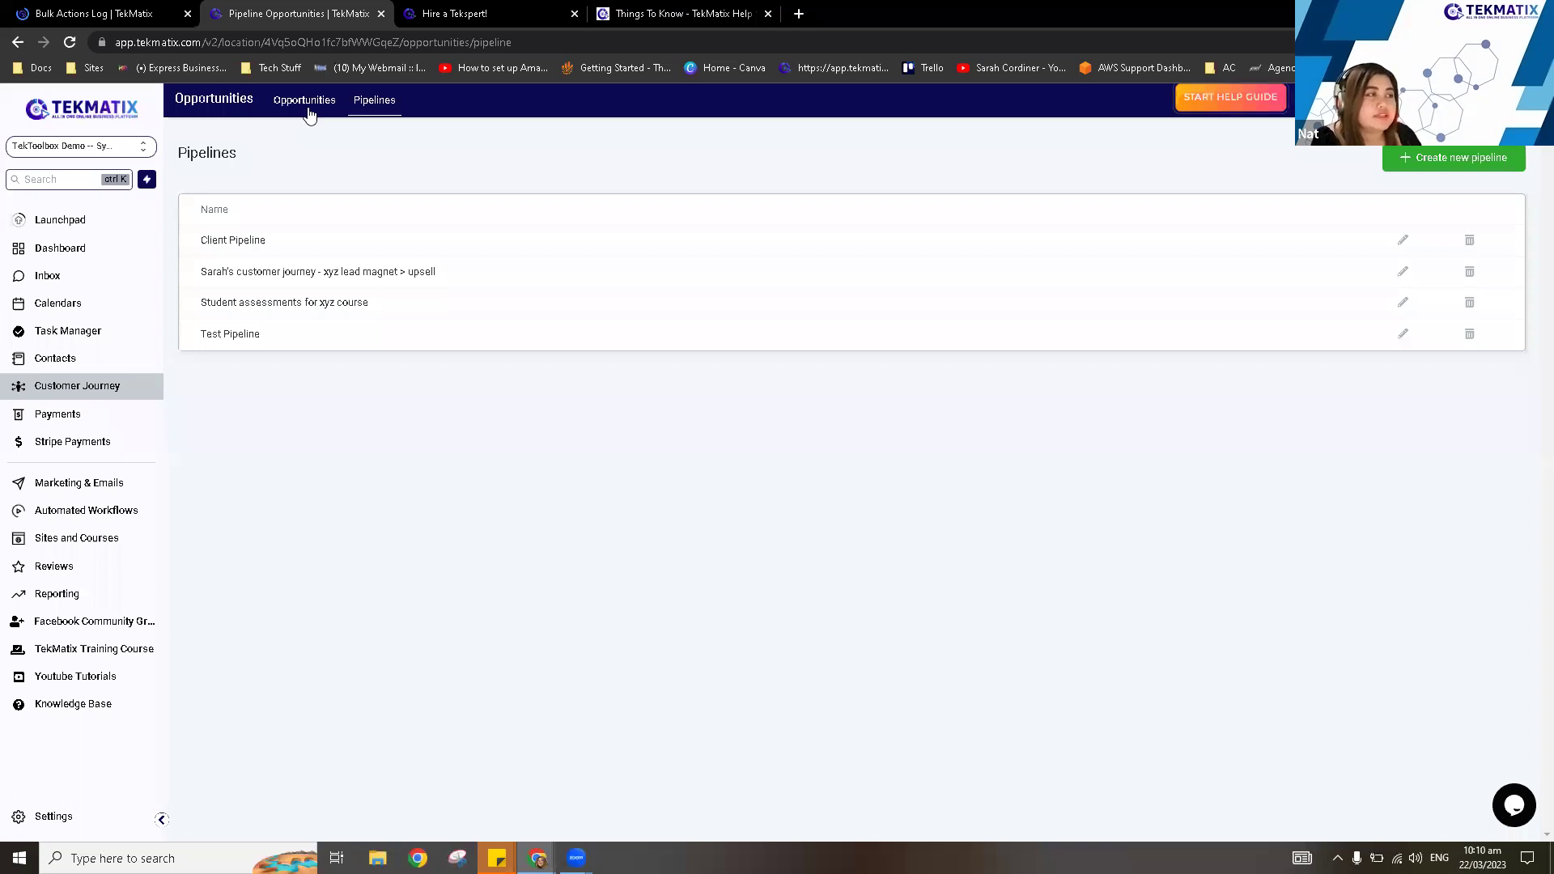
# Move the New Leads- Opt in lead to Enrolled to Big Course, and take it and the Lead Magnet Access lead off the board's open stages.
pyautogui.click(305, 102)
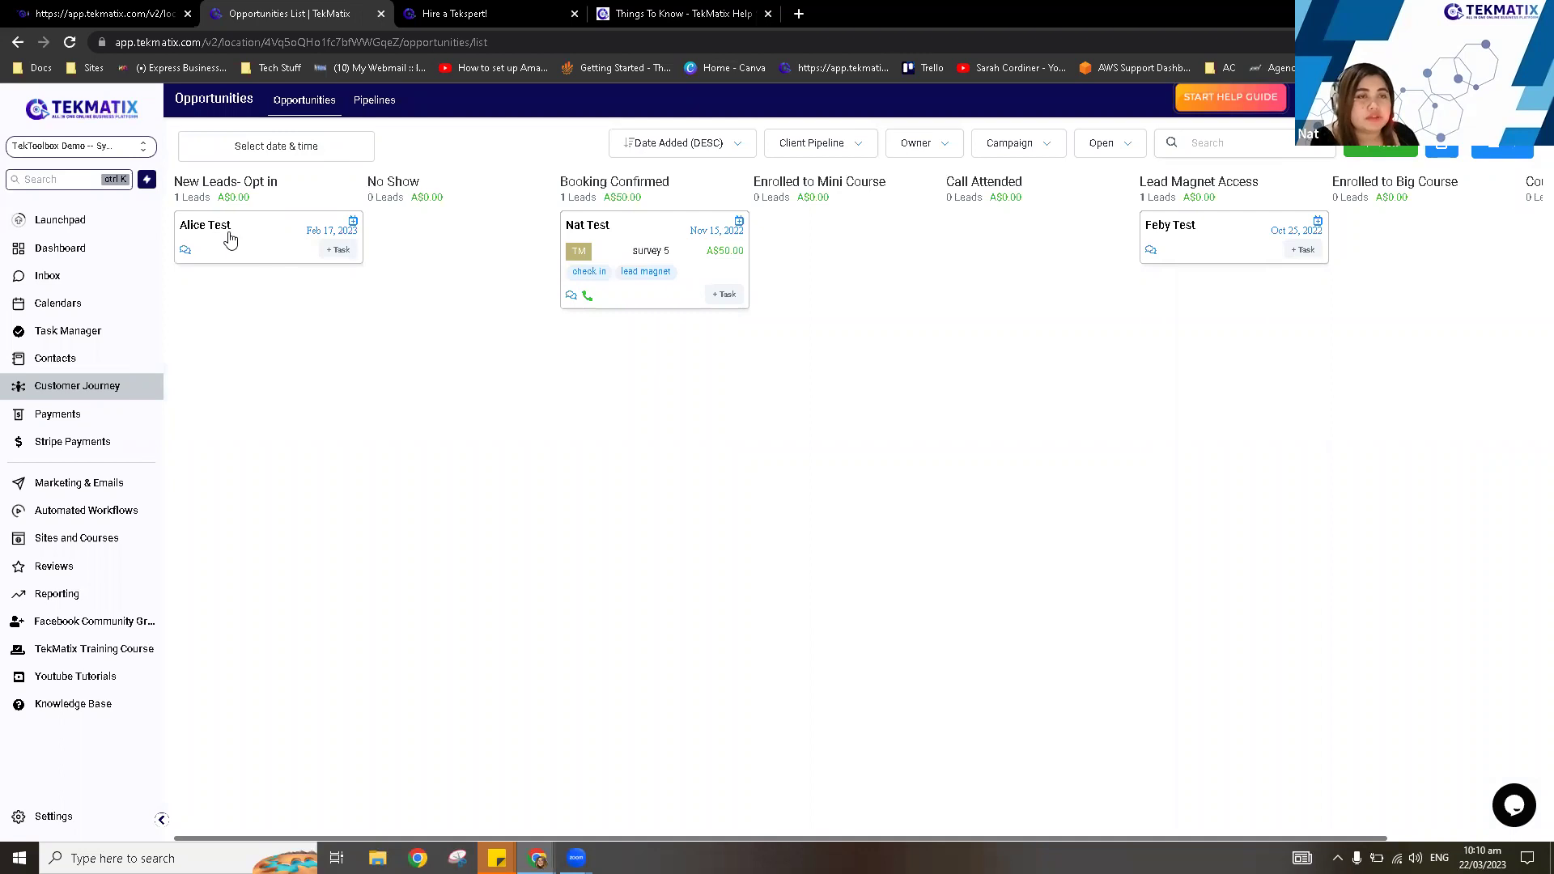
pyautogui.moveTo(237, 271); pyautogui.dragTo(1389, 243)
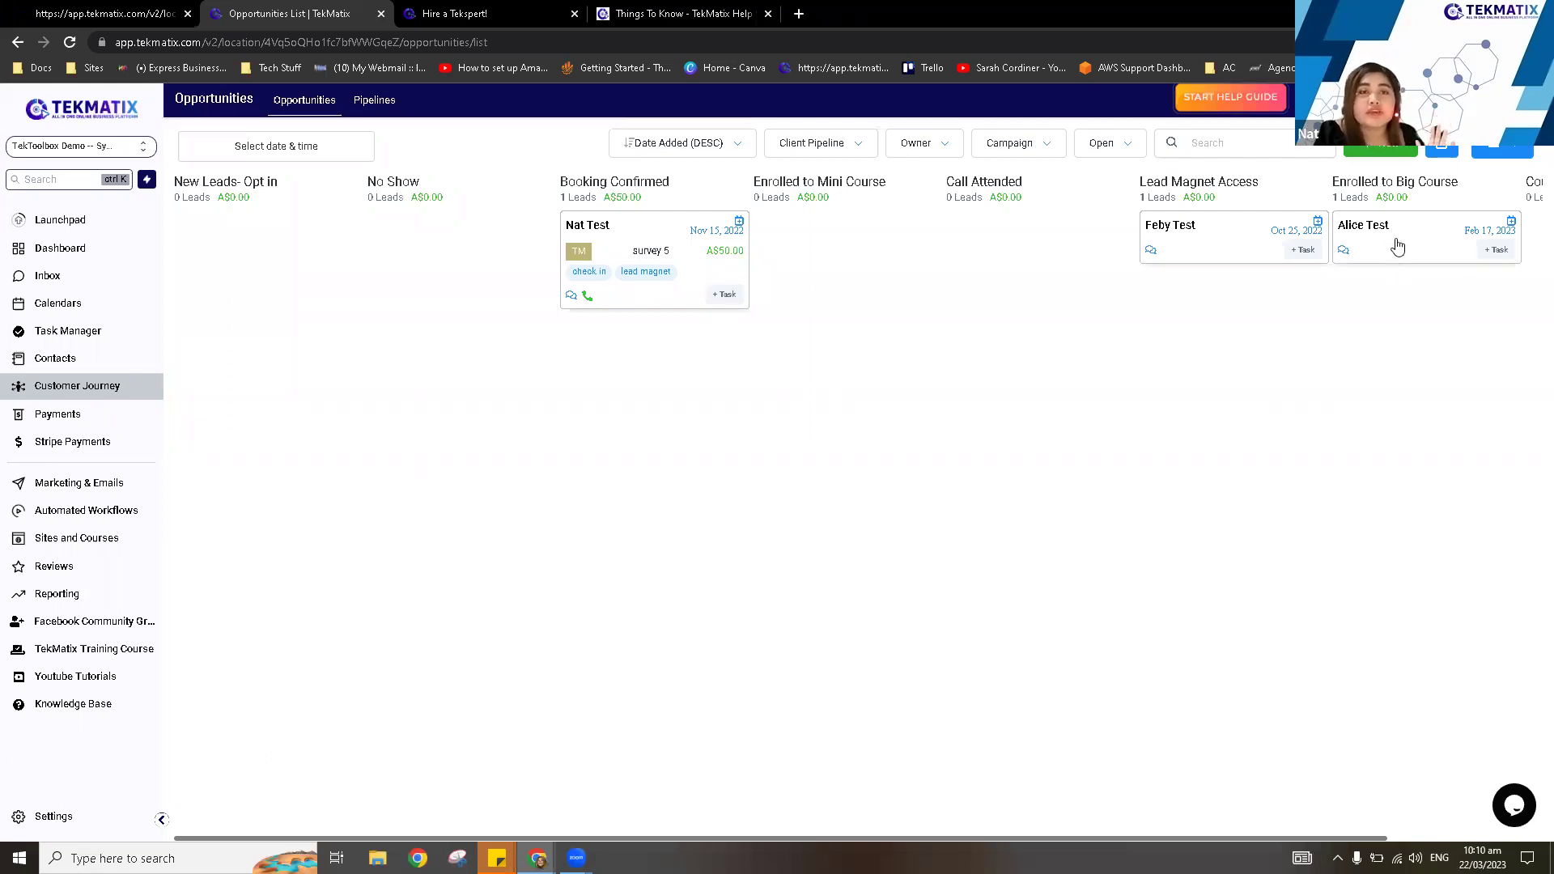
pyautogui.moveTo(1395, 243); pyautogui.dragTo(508, 797)
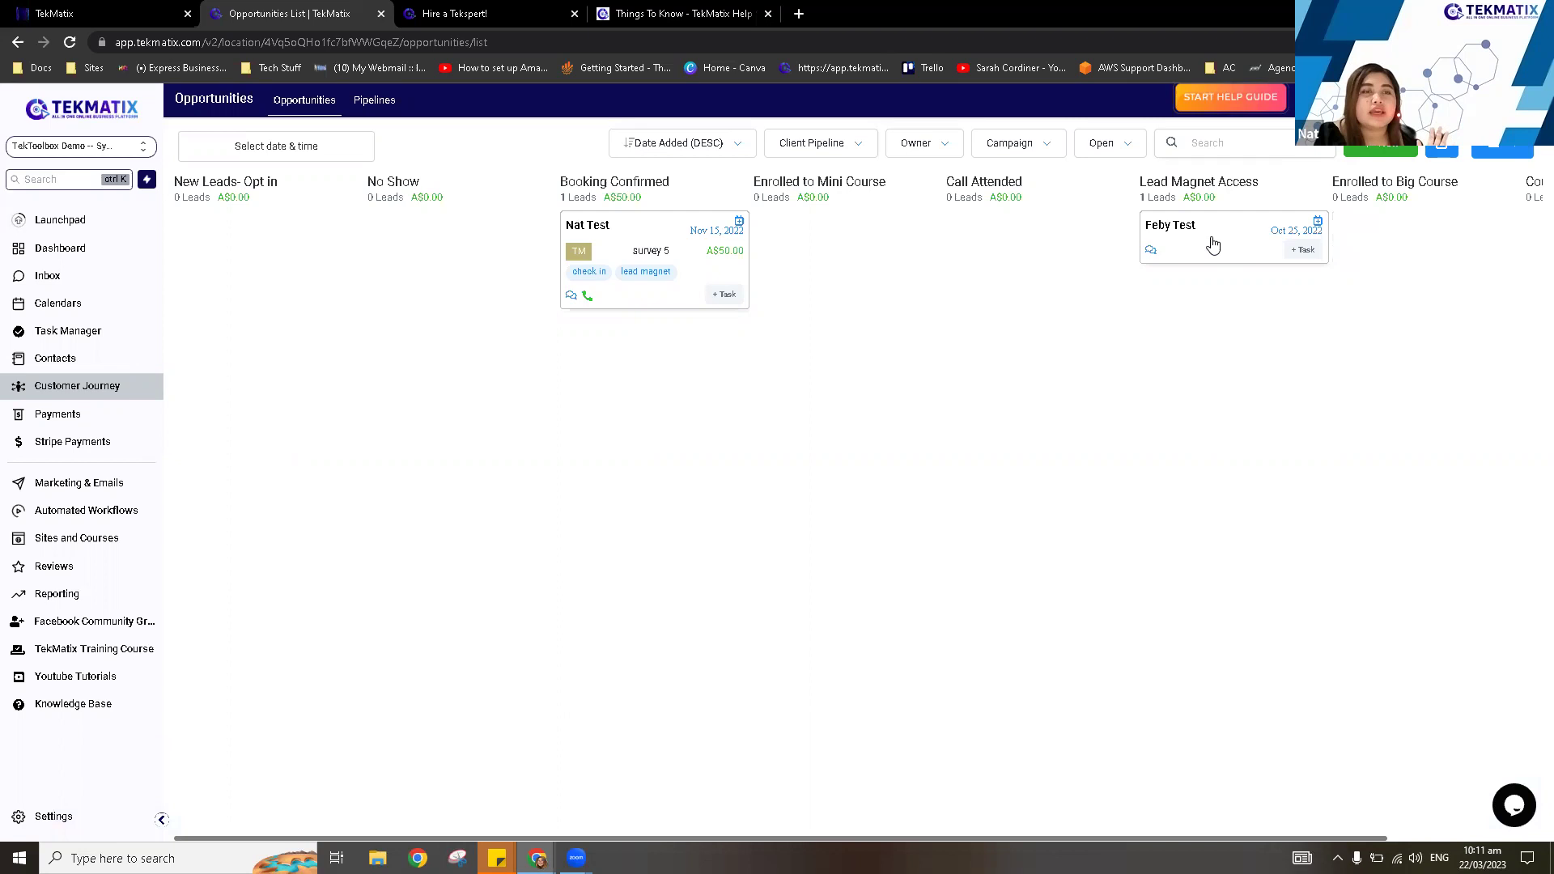
pyautogui.moveTo(1129, 311); pyautogui.dragTo(1096, 801)
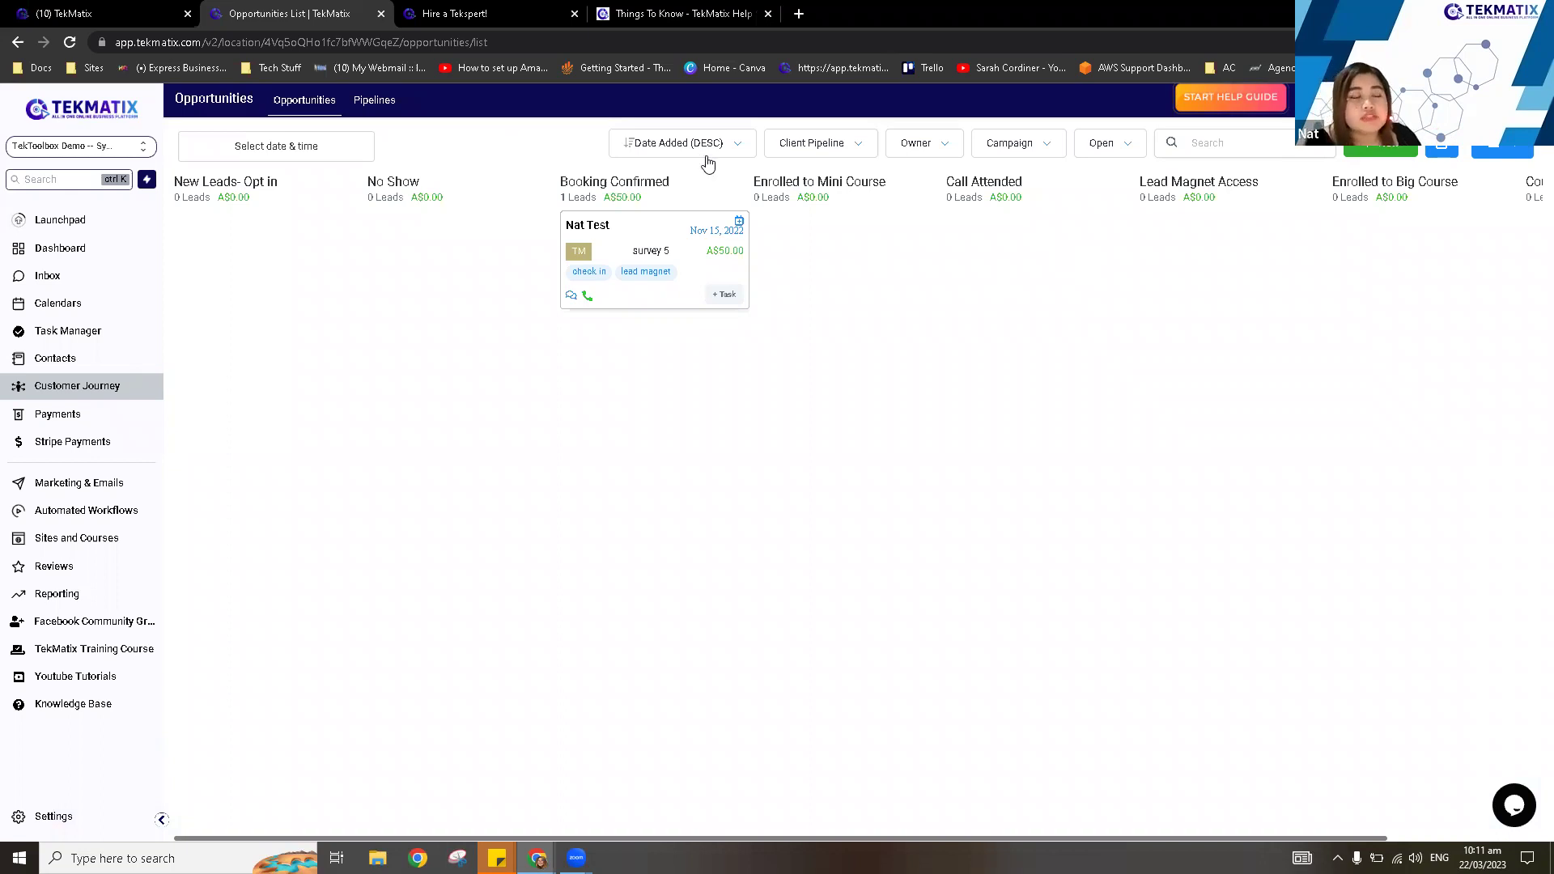
# Examine the pipeline, owner, campaign and status filter options on the opportunities board.
pyautogui.click(824, 152)
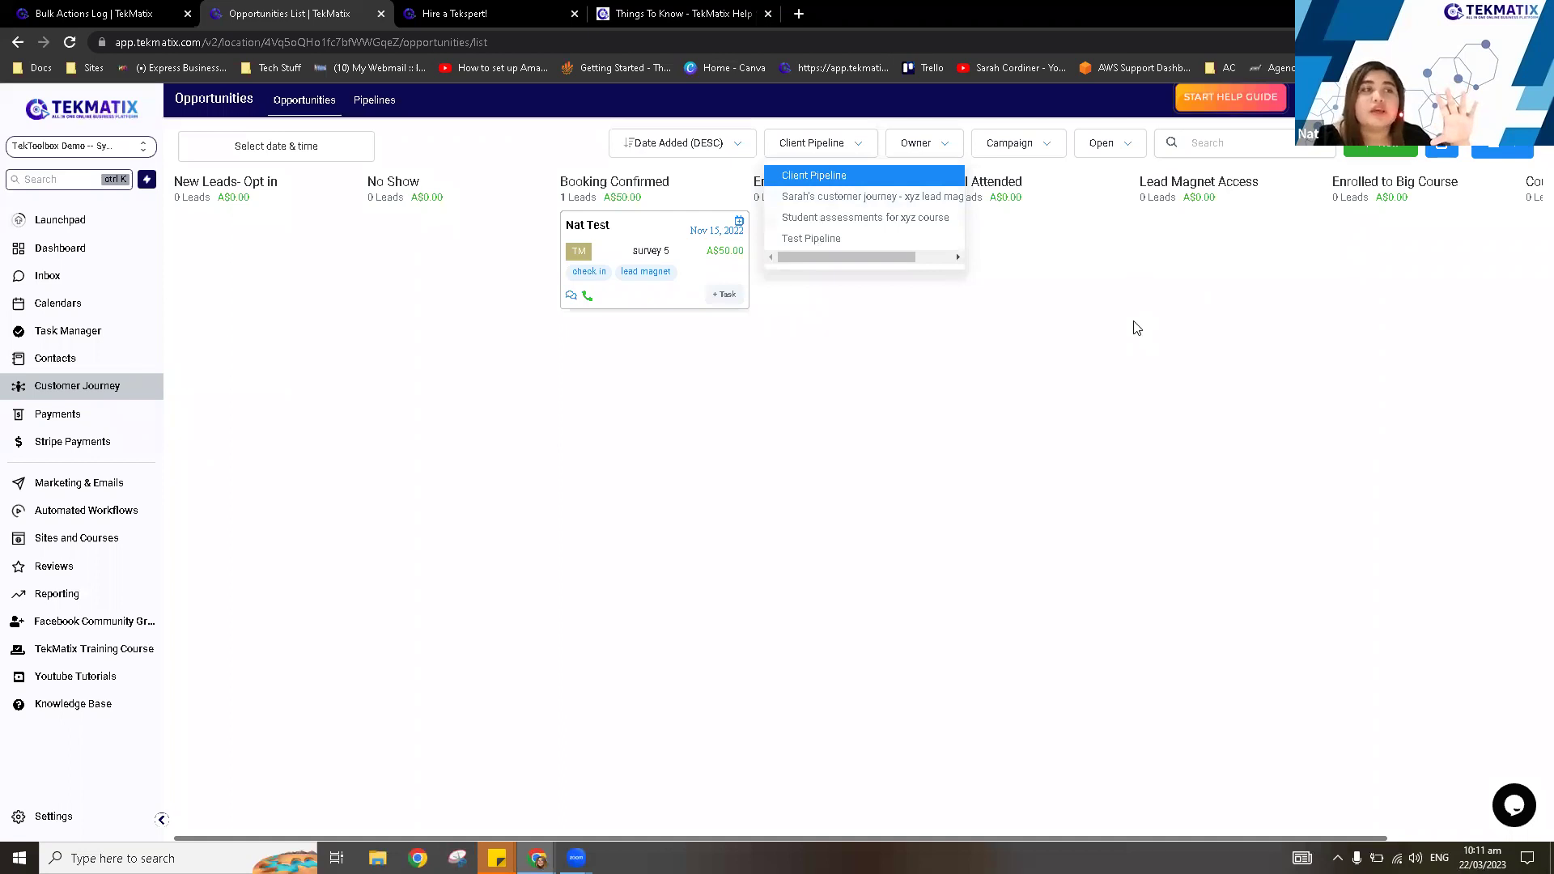
pyautogui.click(920, 148)
pyautogui.click(924, 153)
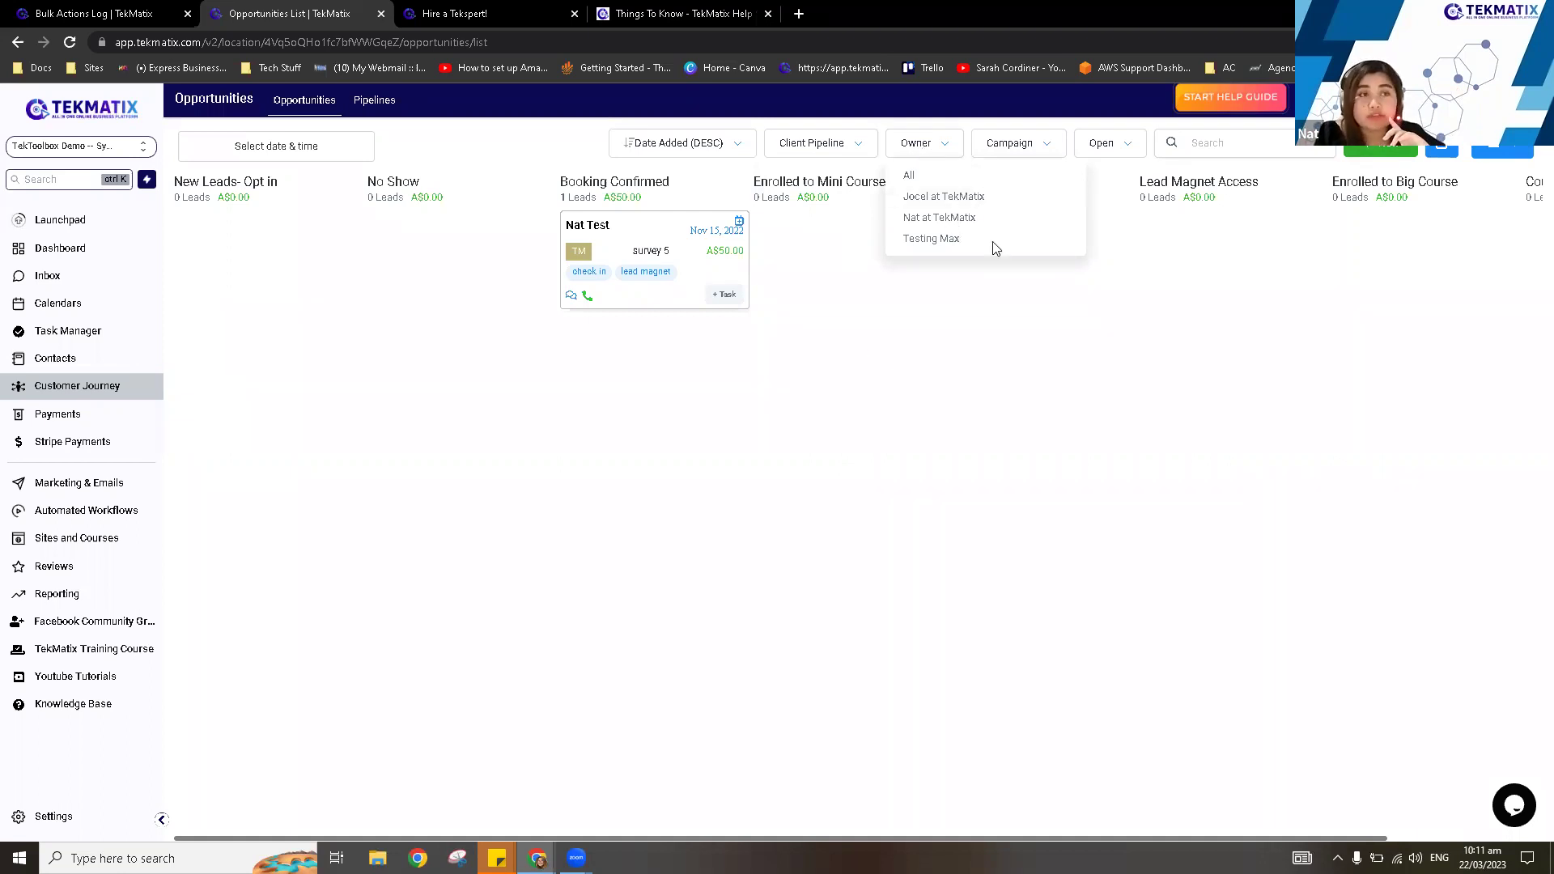
pyautogui.click(1024, 150)
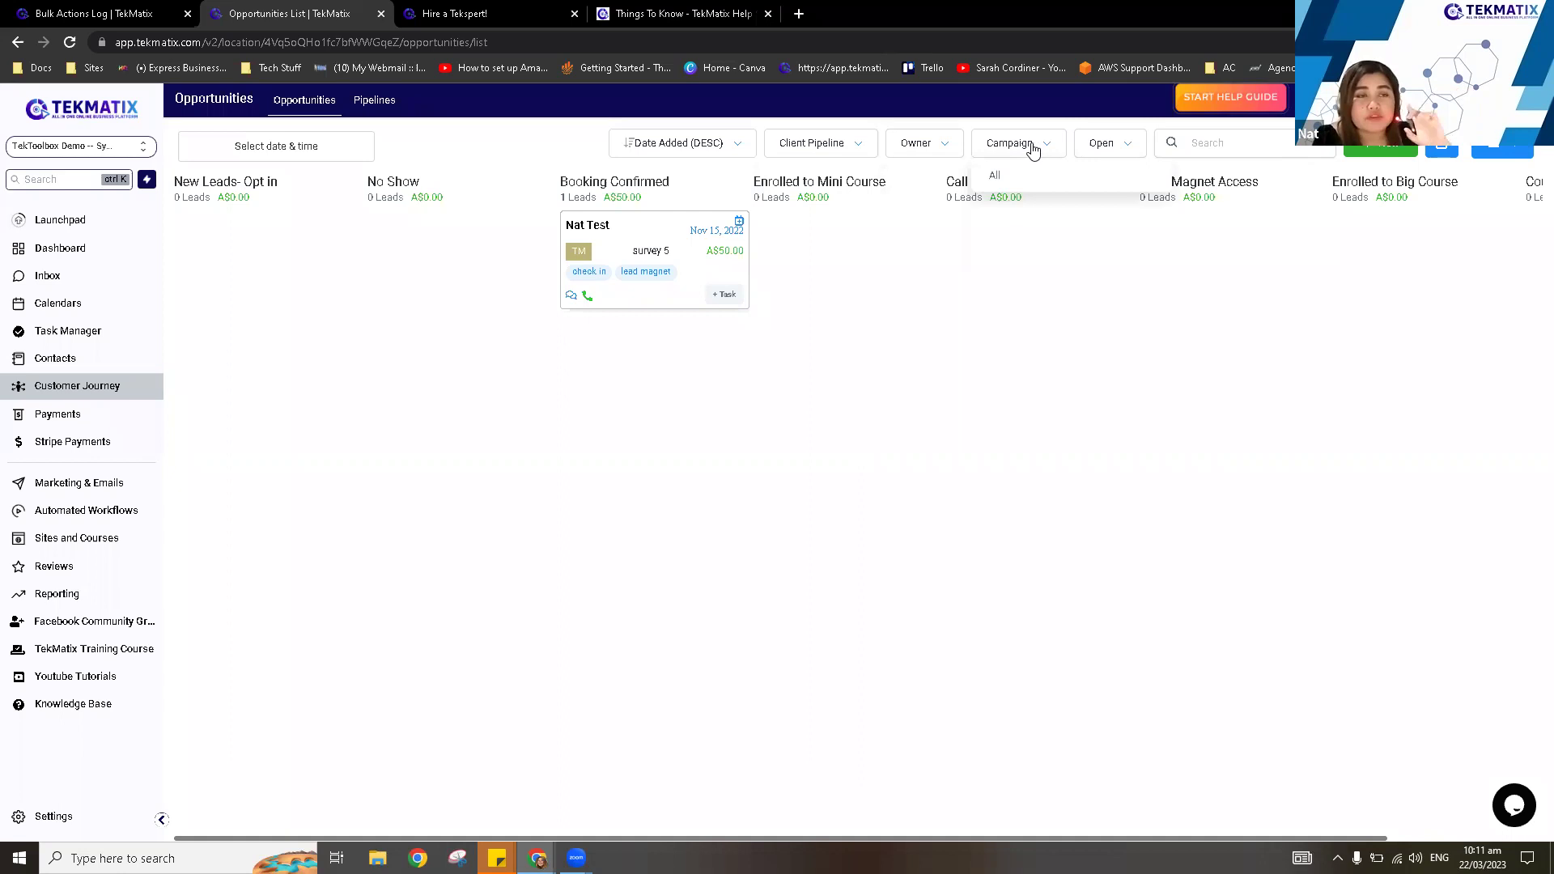
pyautogui.click(1115, 151)
pyautogui.click(1114, 148)
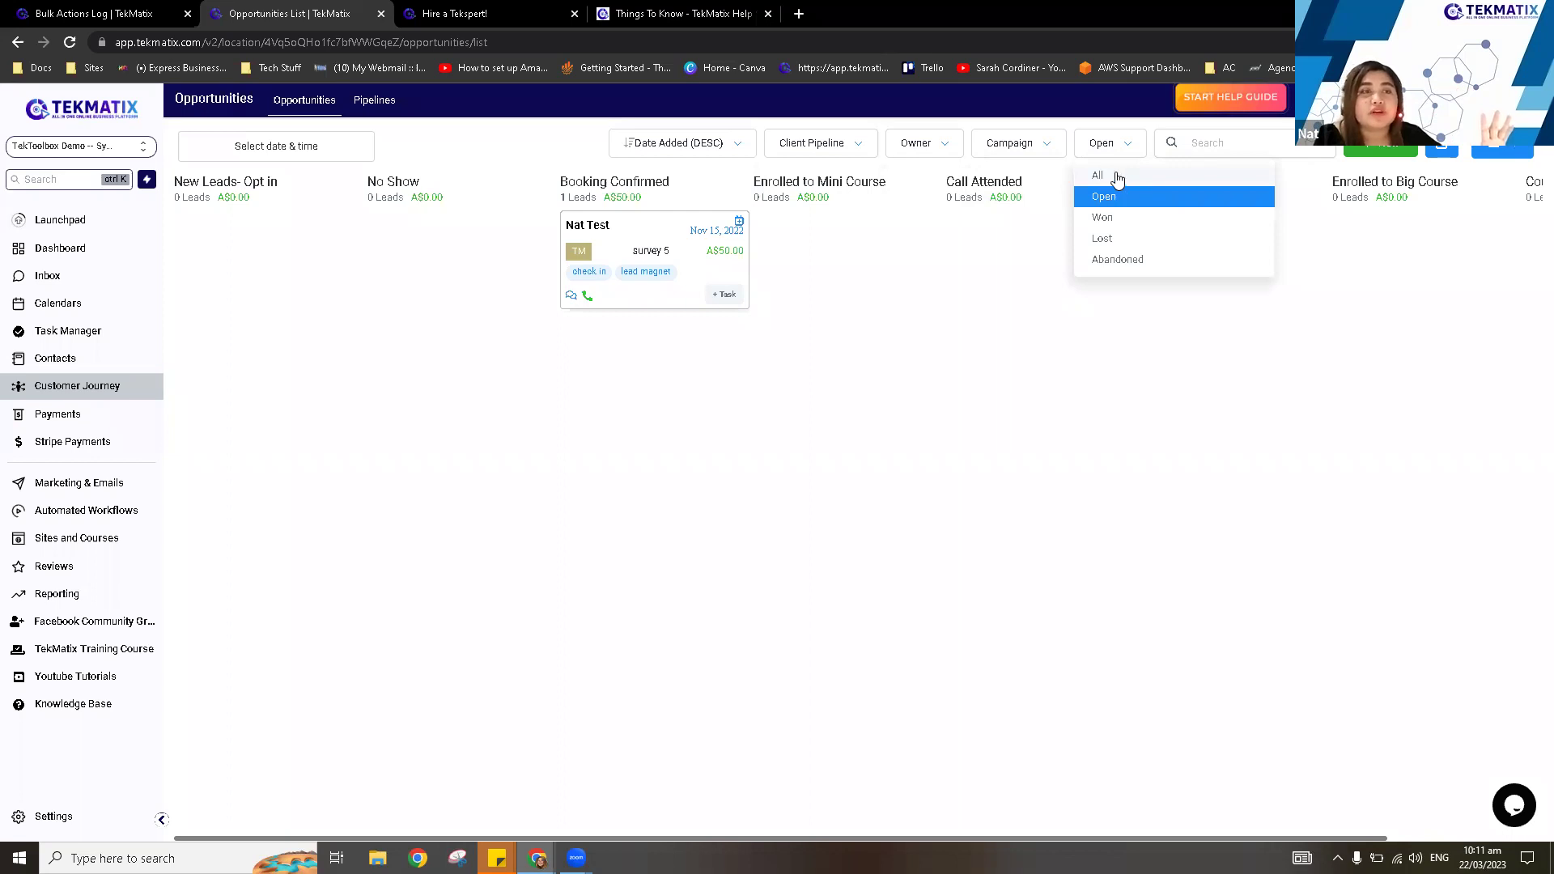
# Filter the Client Pipeline opportunities by status All, Won and Lost in turn.
pyautogui.click(1118, 177)
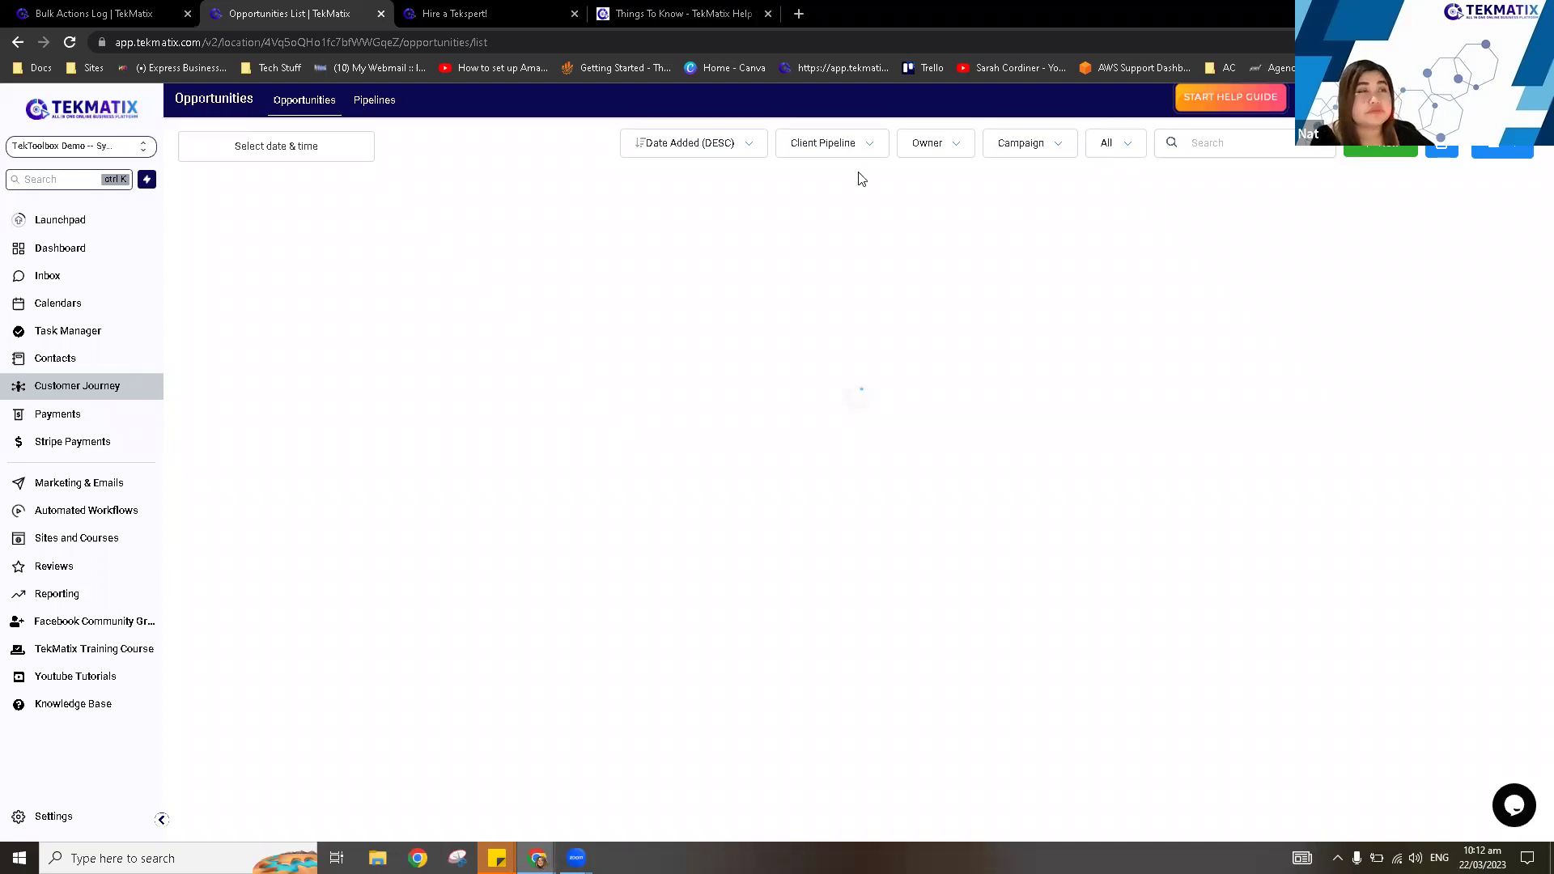
pyautogui.click(1106, 147)
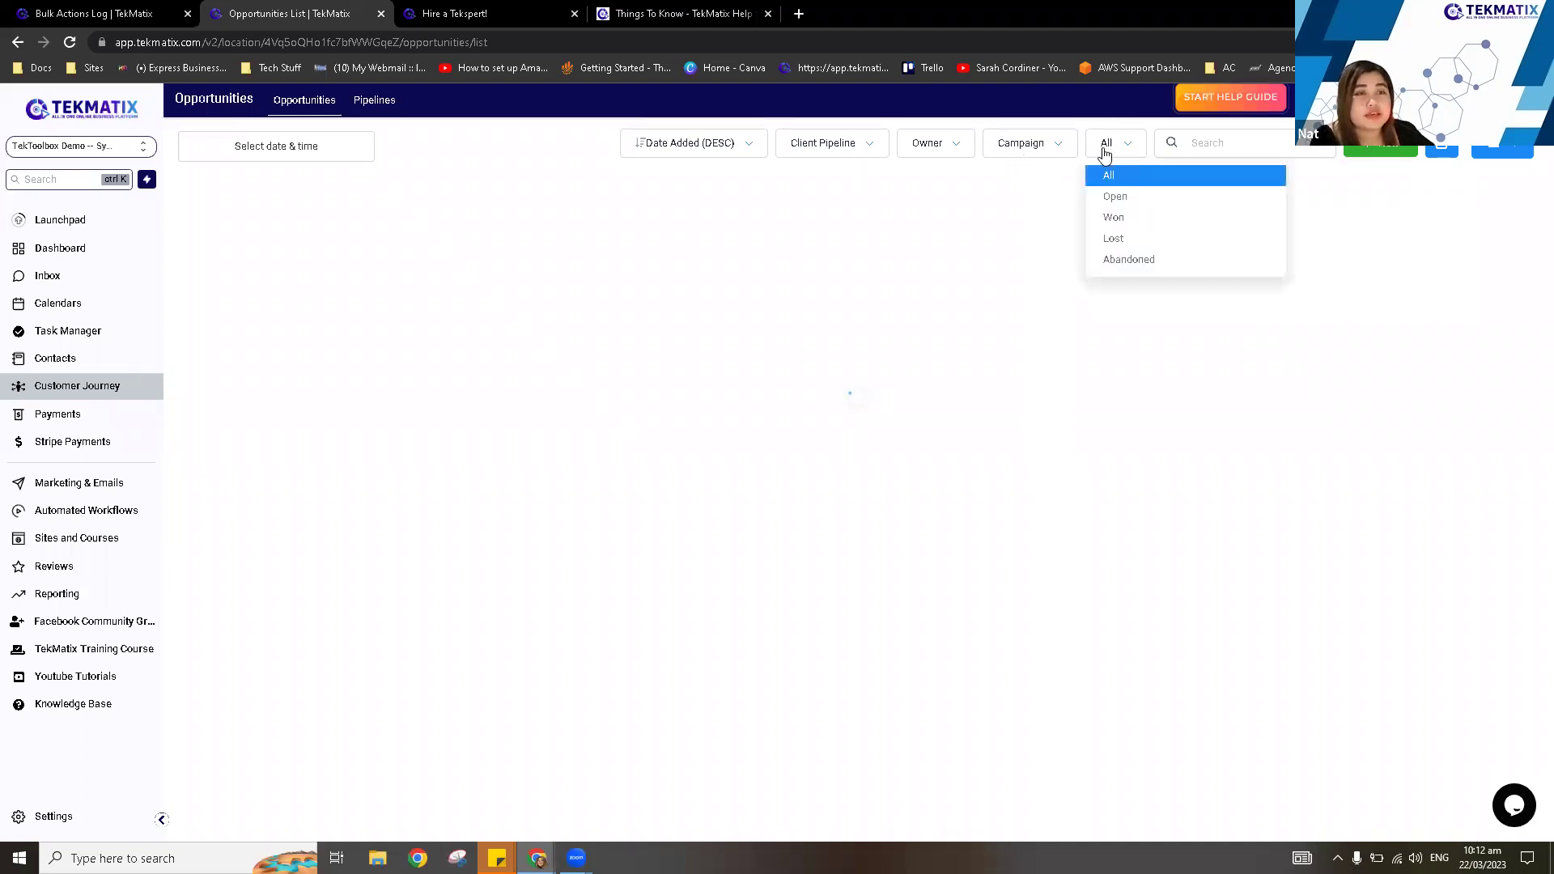
pyautogui.click(1142, 223)
pyautogui.click(1120, 156)
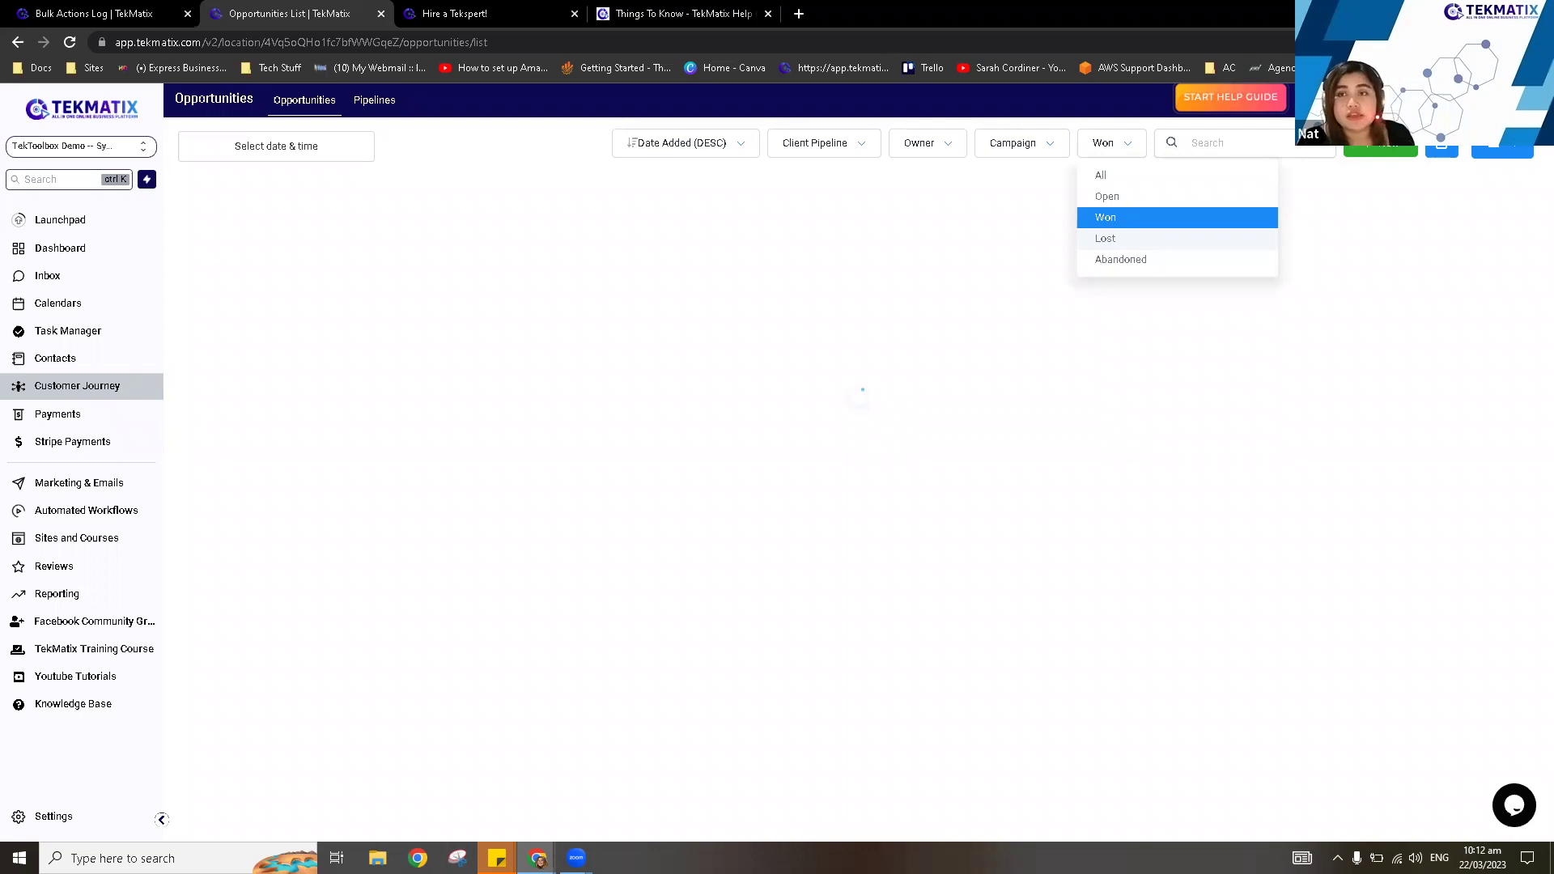
pyautogui.click(1105, 238)
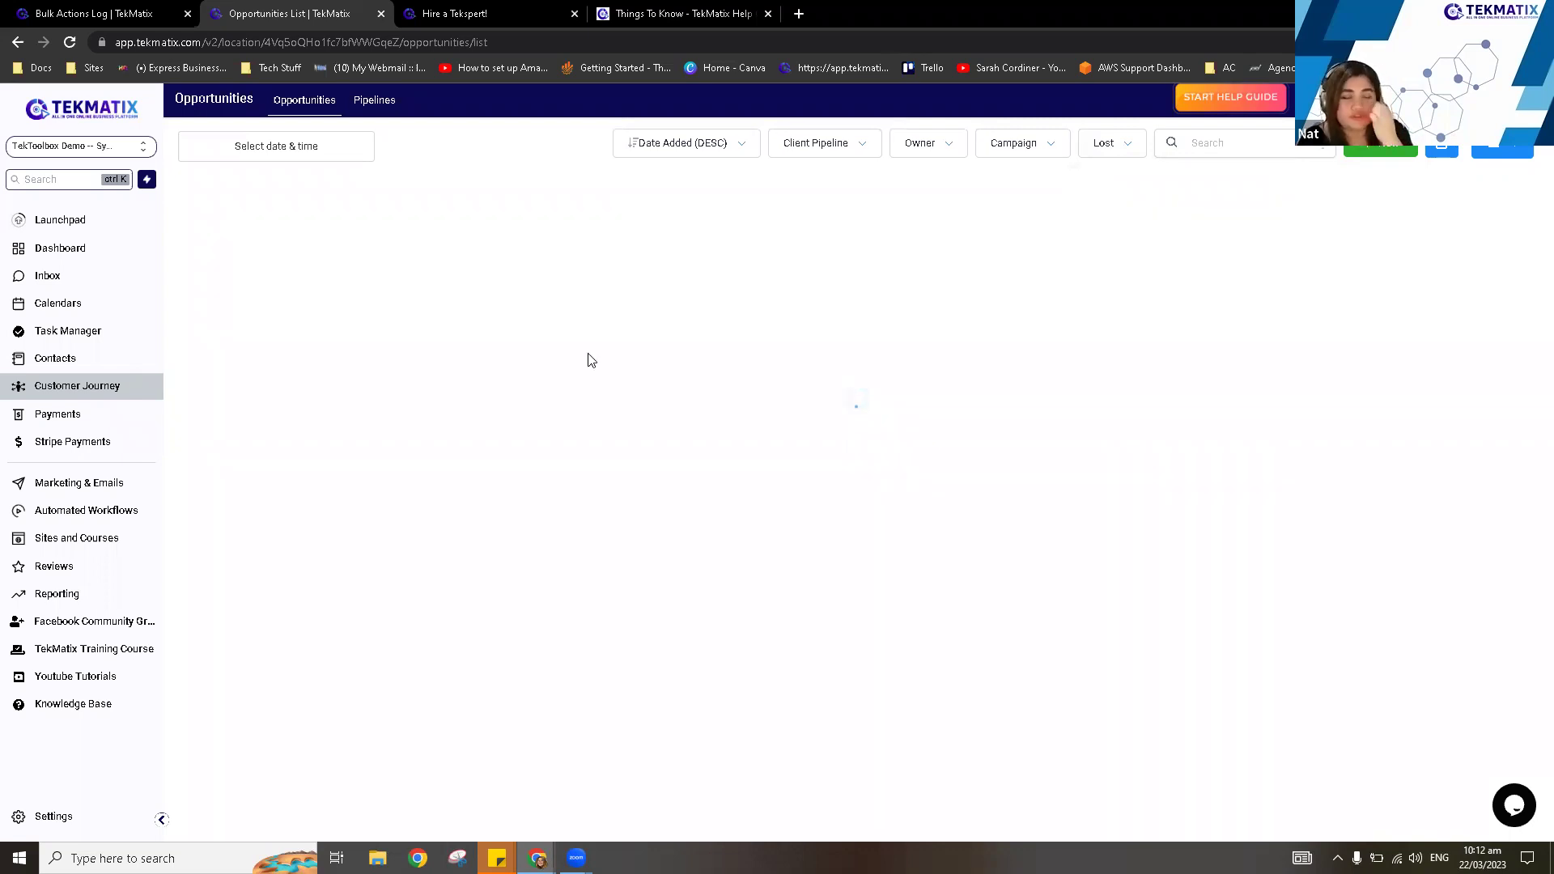
# Open the Payments section and examine its Invoices page.
pyautogui.click(37, 413)
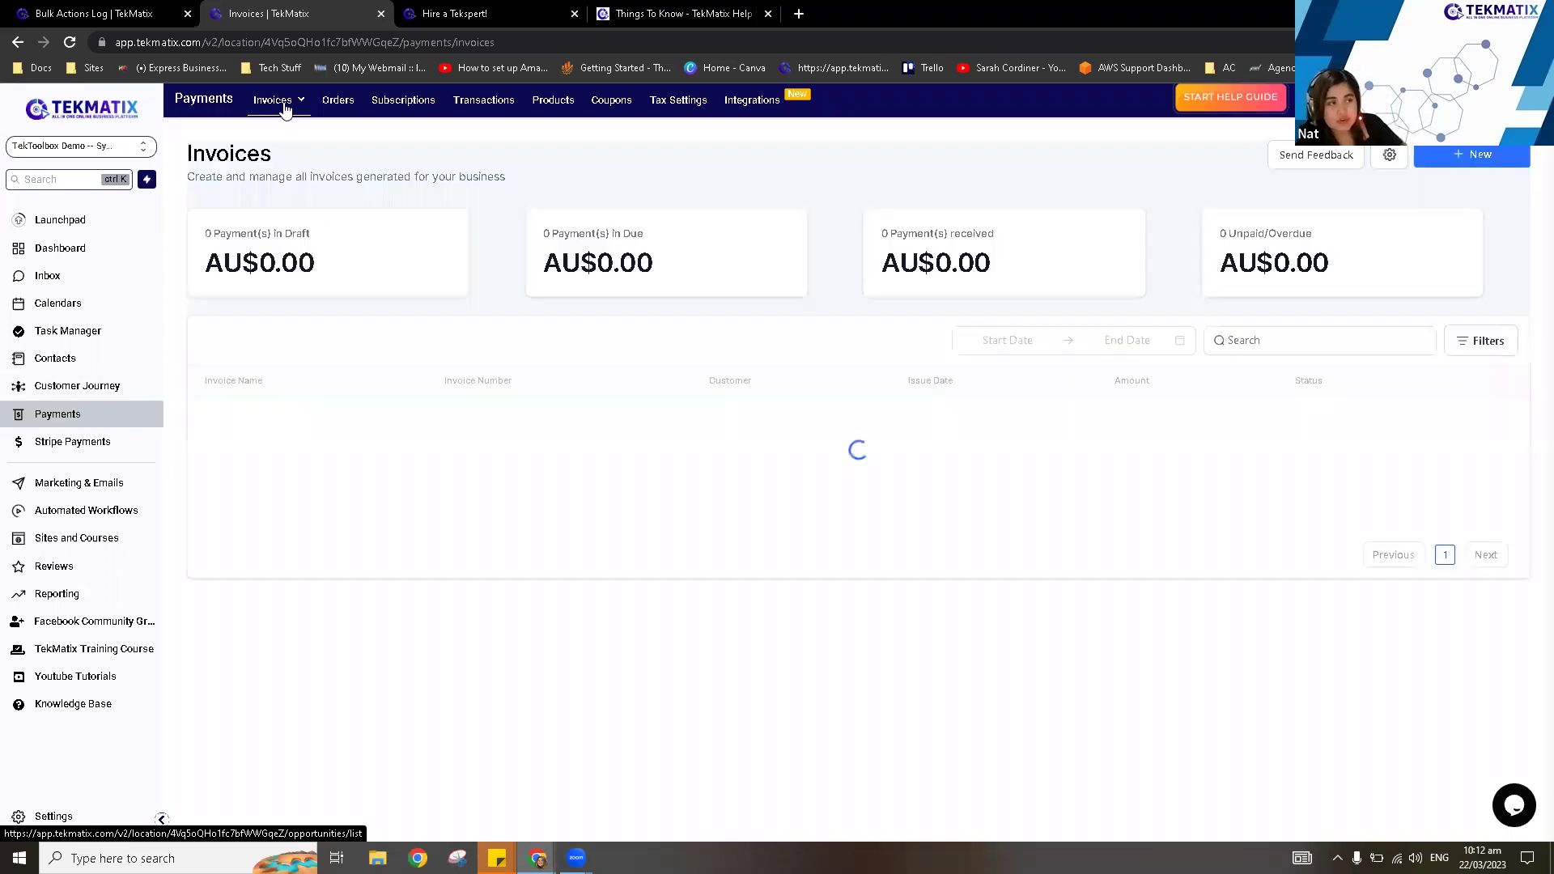
pyautogui.moveTo(285, 110)
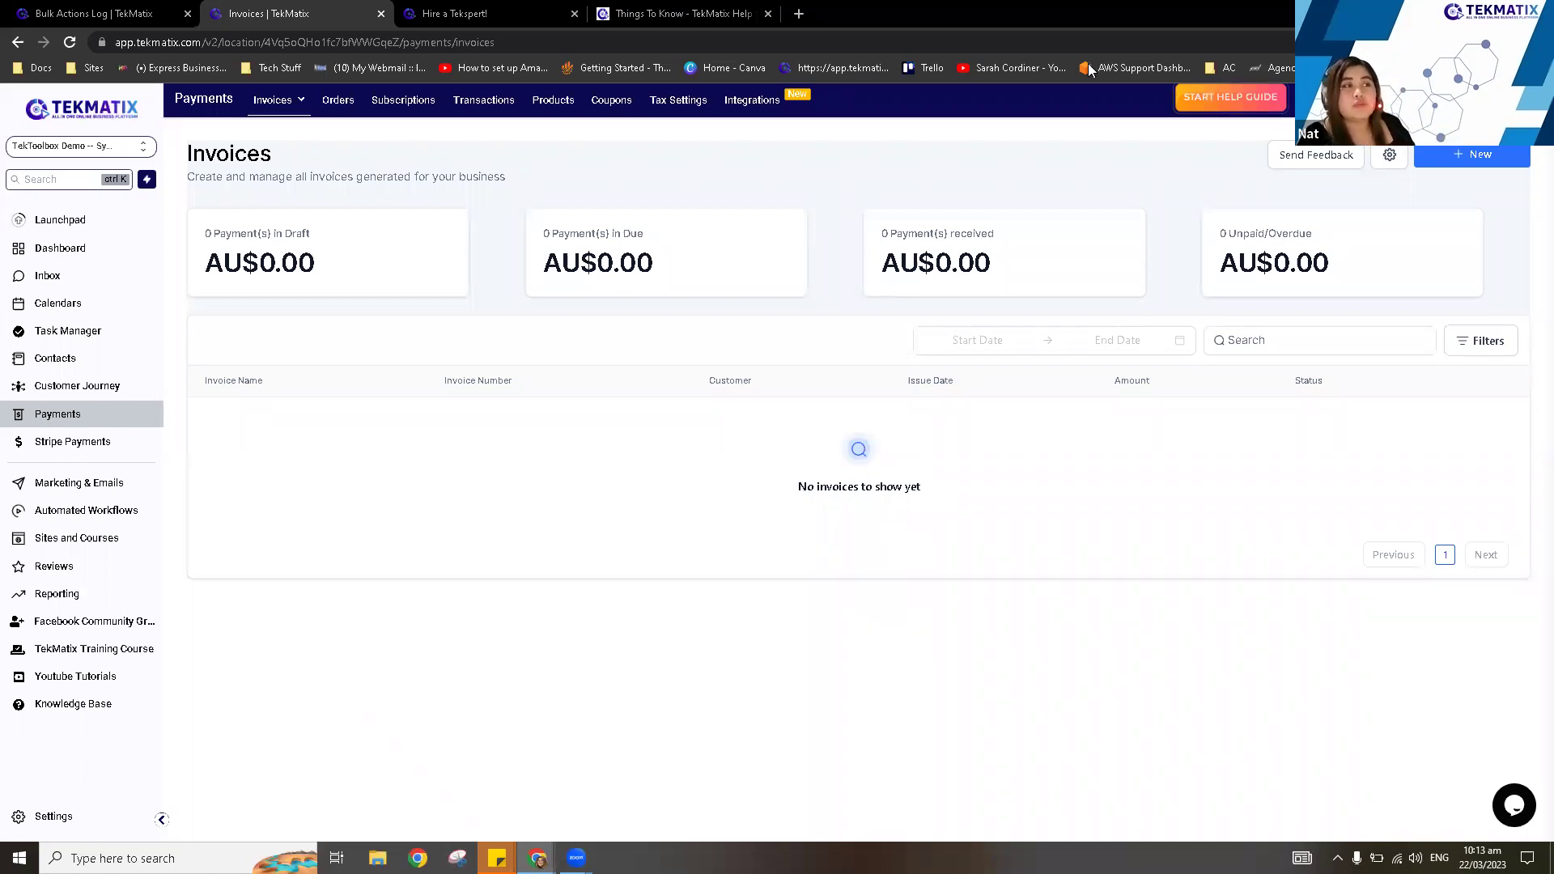
pyautogui.moveTo(282, 110)
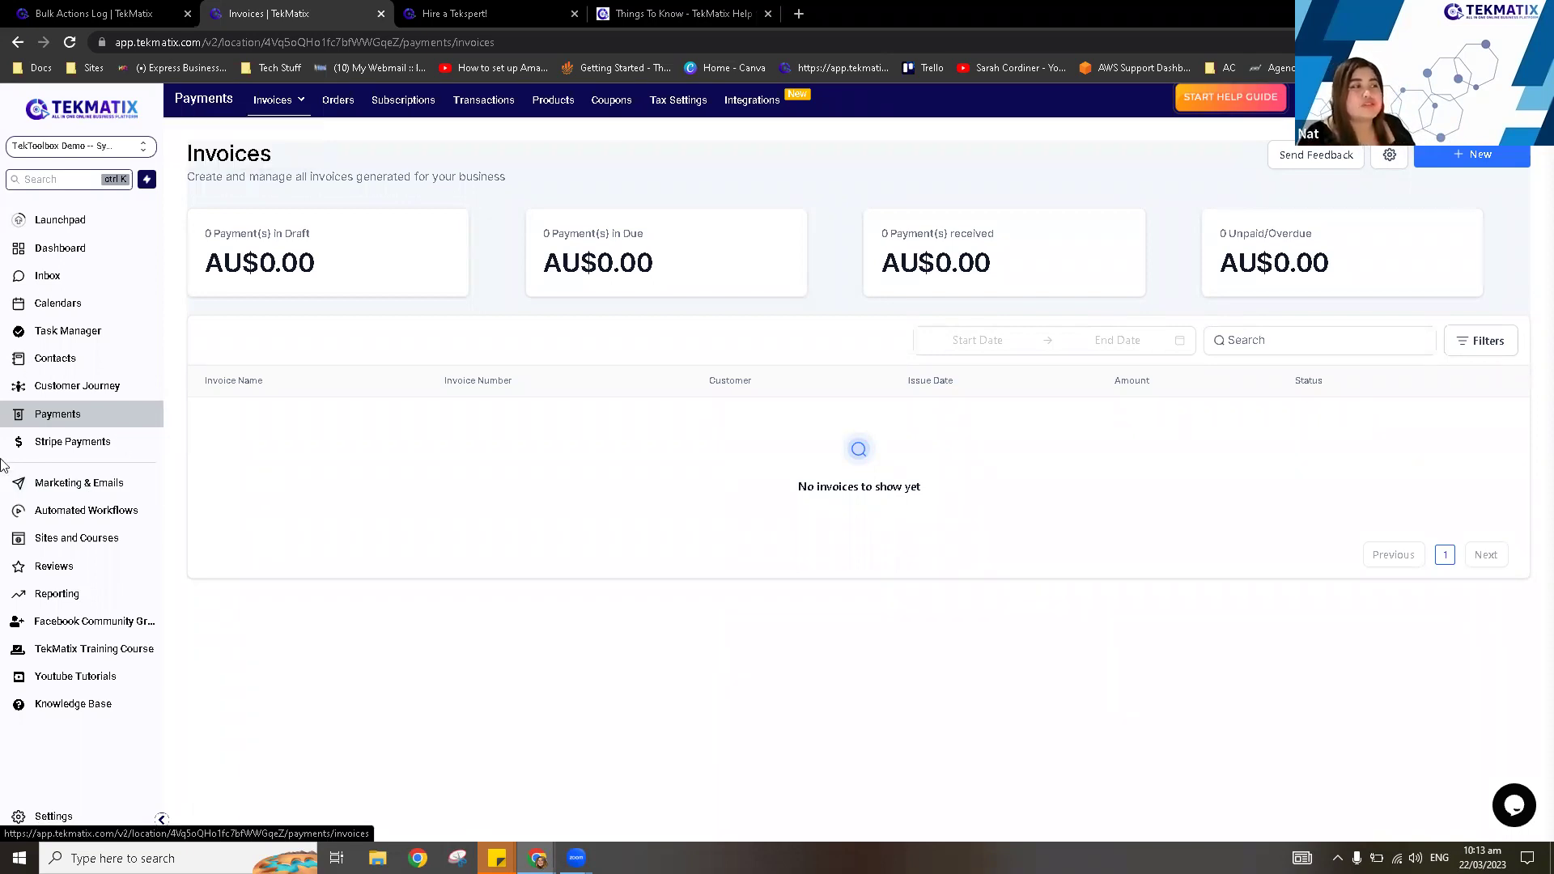
# Open the Social Planner in Marketing & Emails, and look over the Trigger Links and Affiliate Manager options.
pyautogui.click(106, 490)
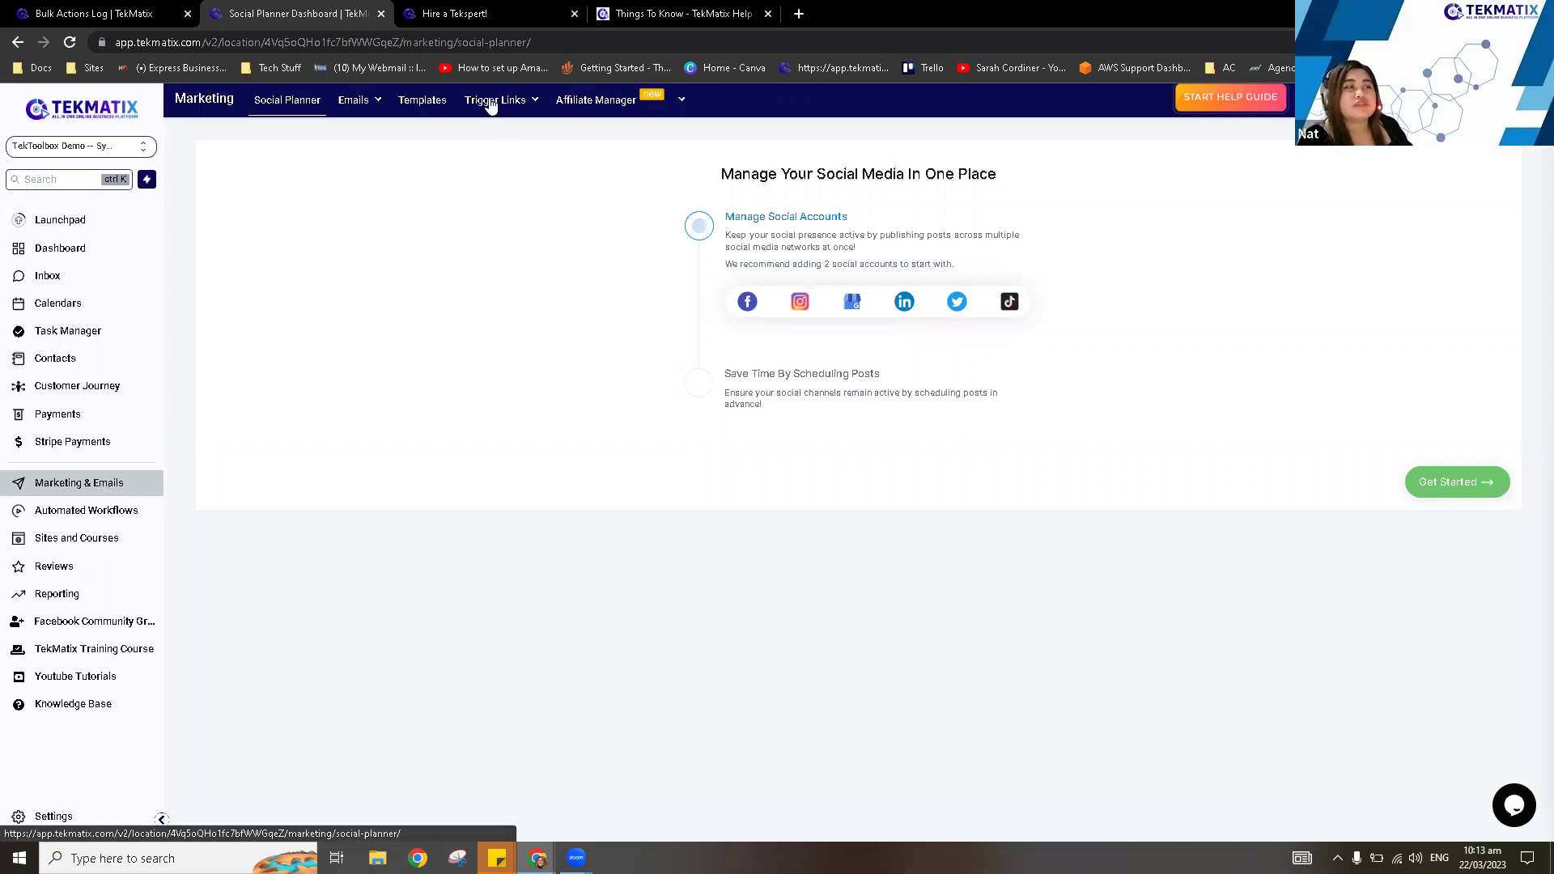
pyautogui.click(489, 105)
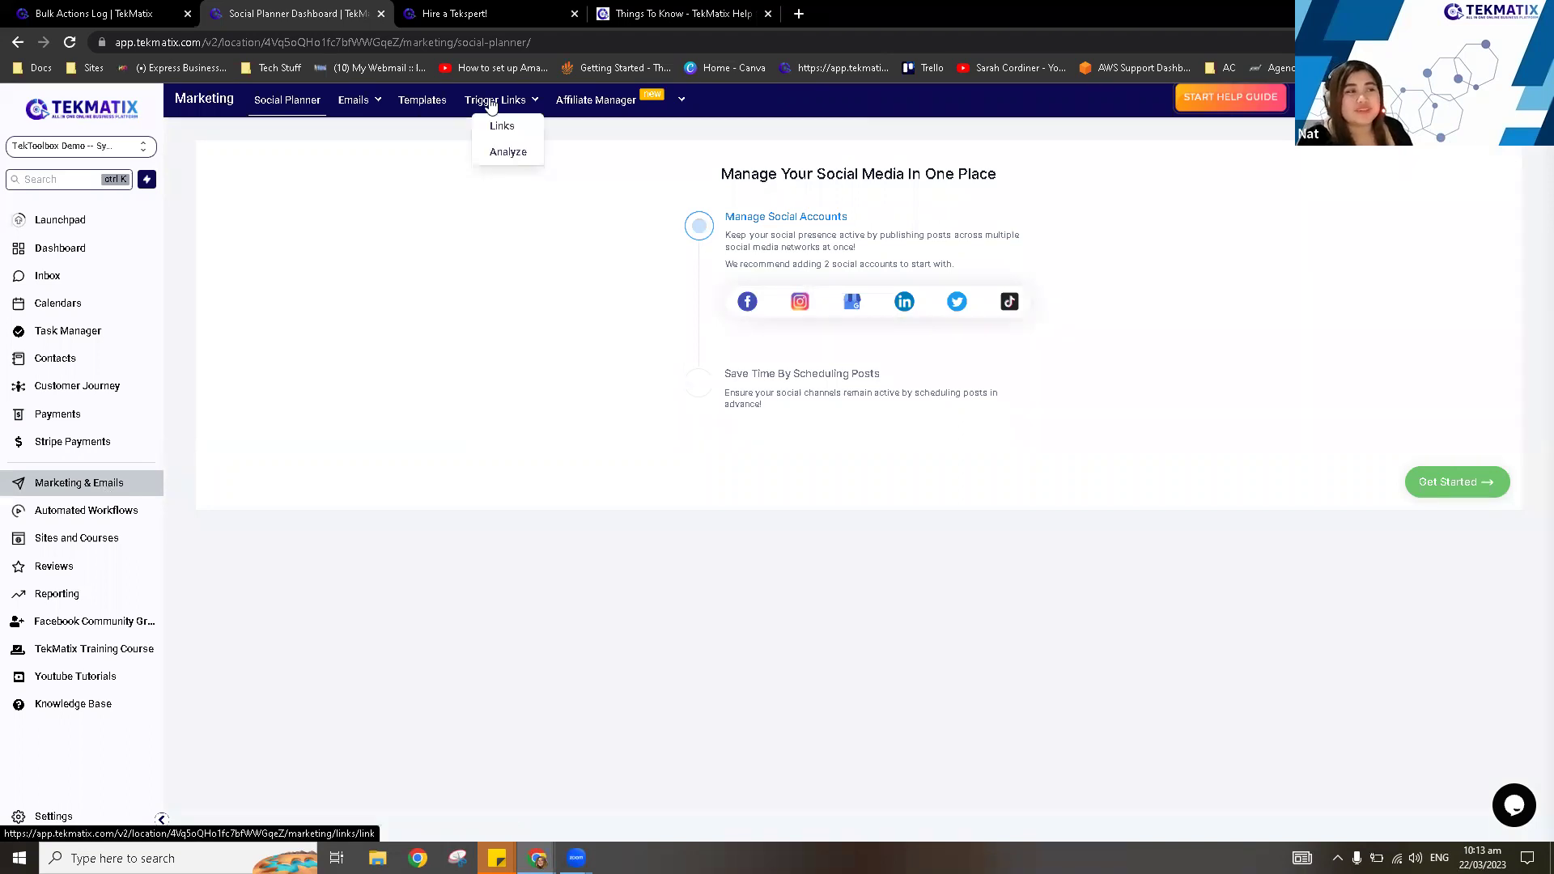
pyautogui.click(584, 105)
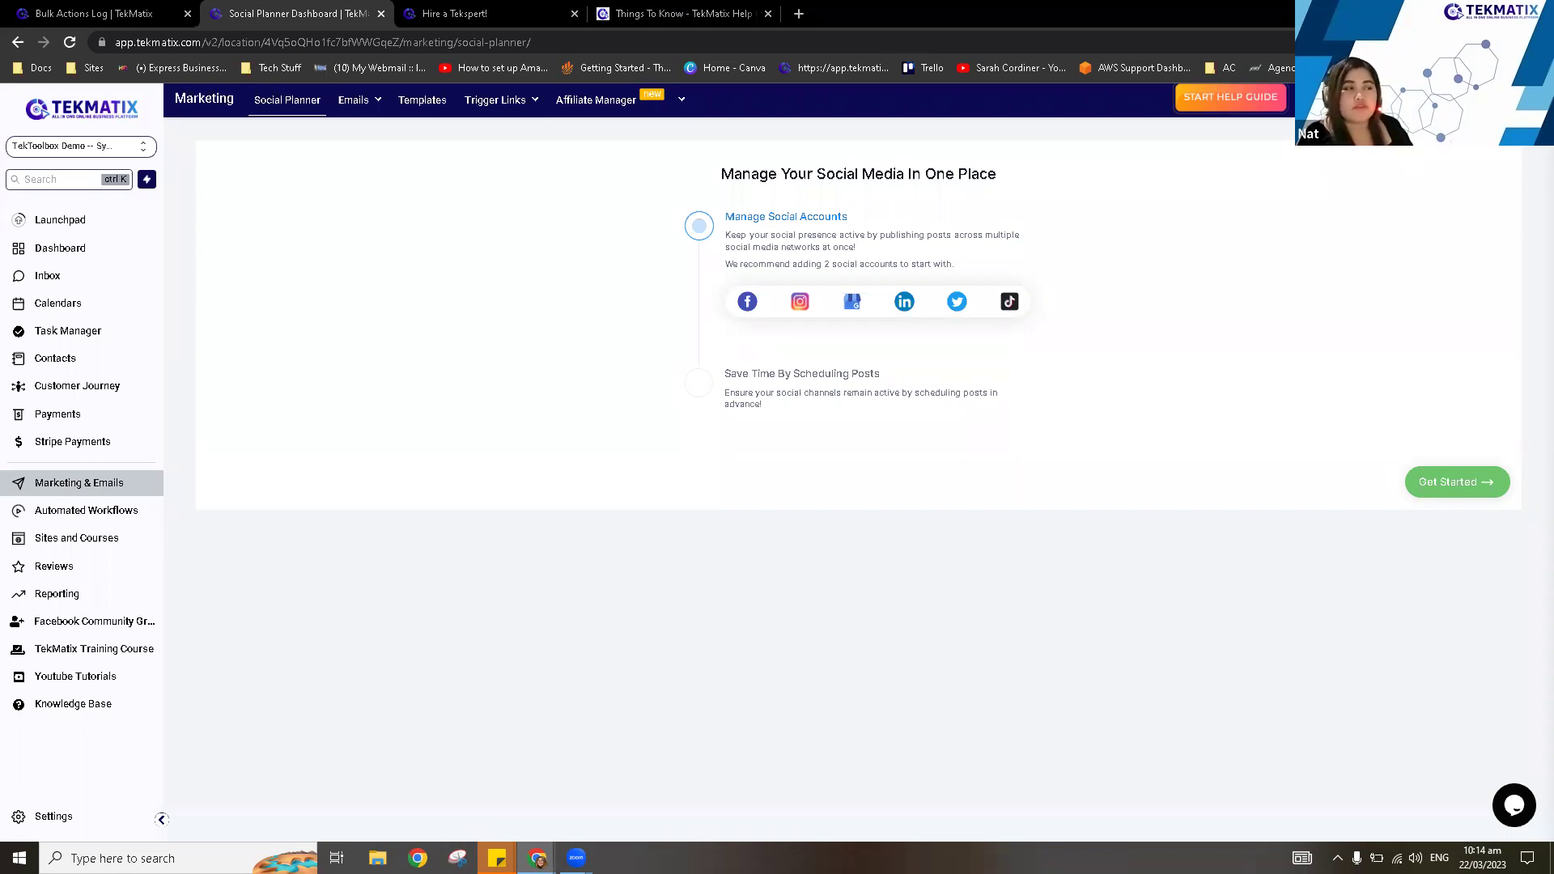
pyautogui.click(624, 95)
pyautogui.click(624, 95)
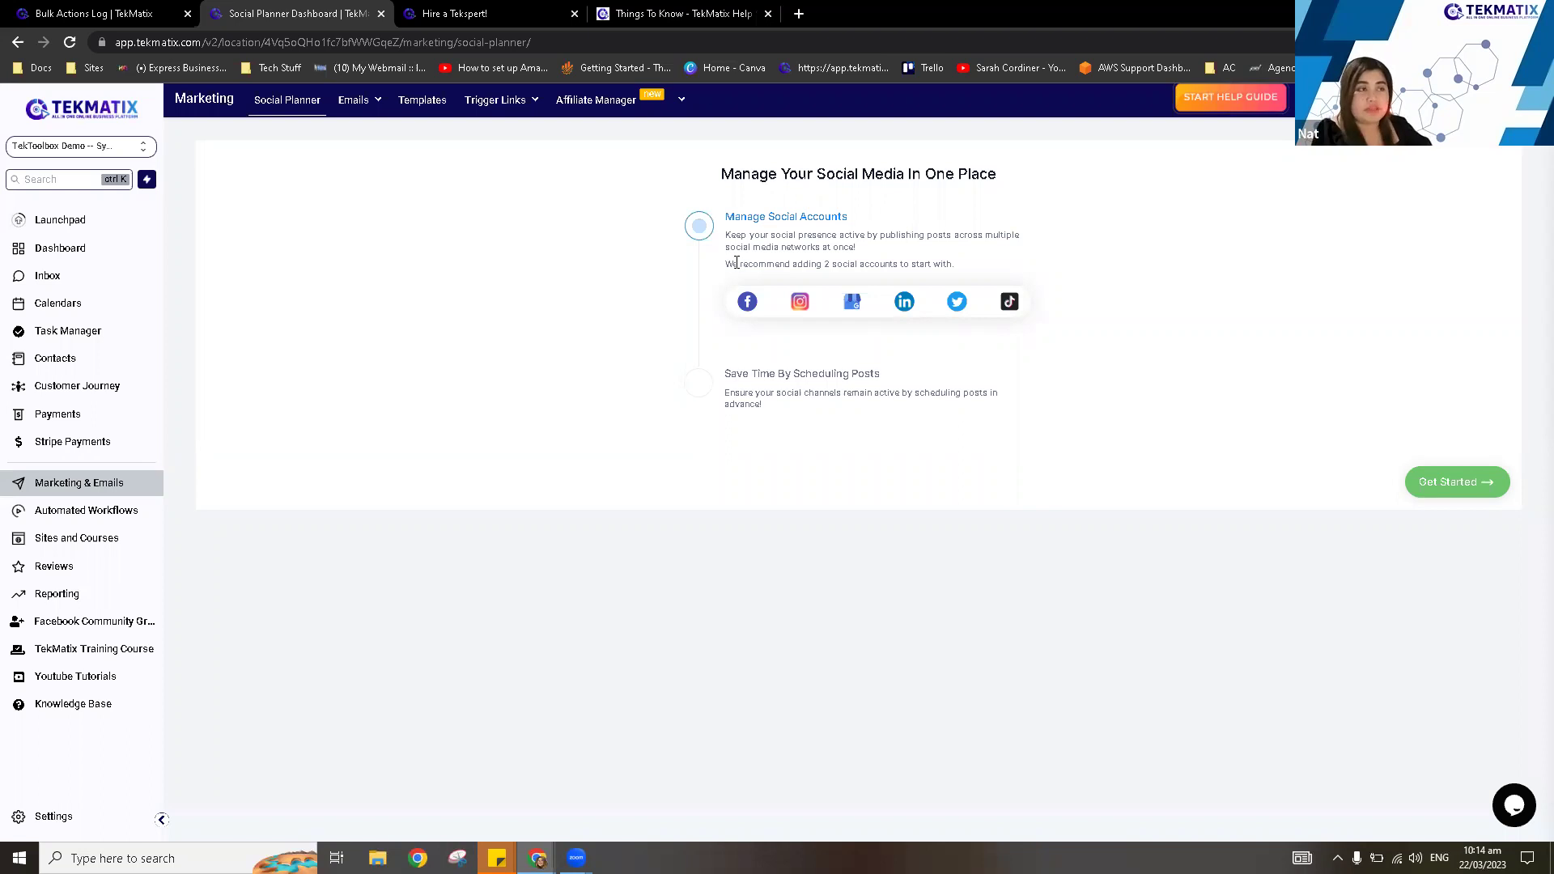
# Open the Email Builder's template list from the Emails options in Marketing.
pyautogui.click(356, 101)
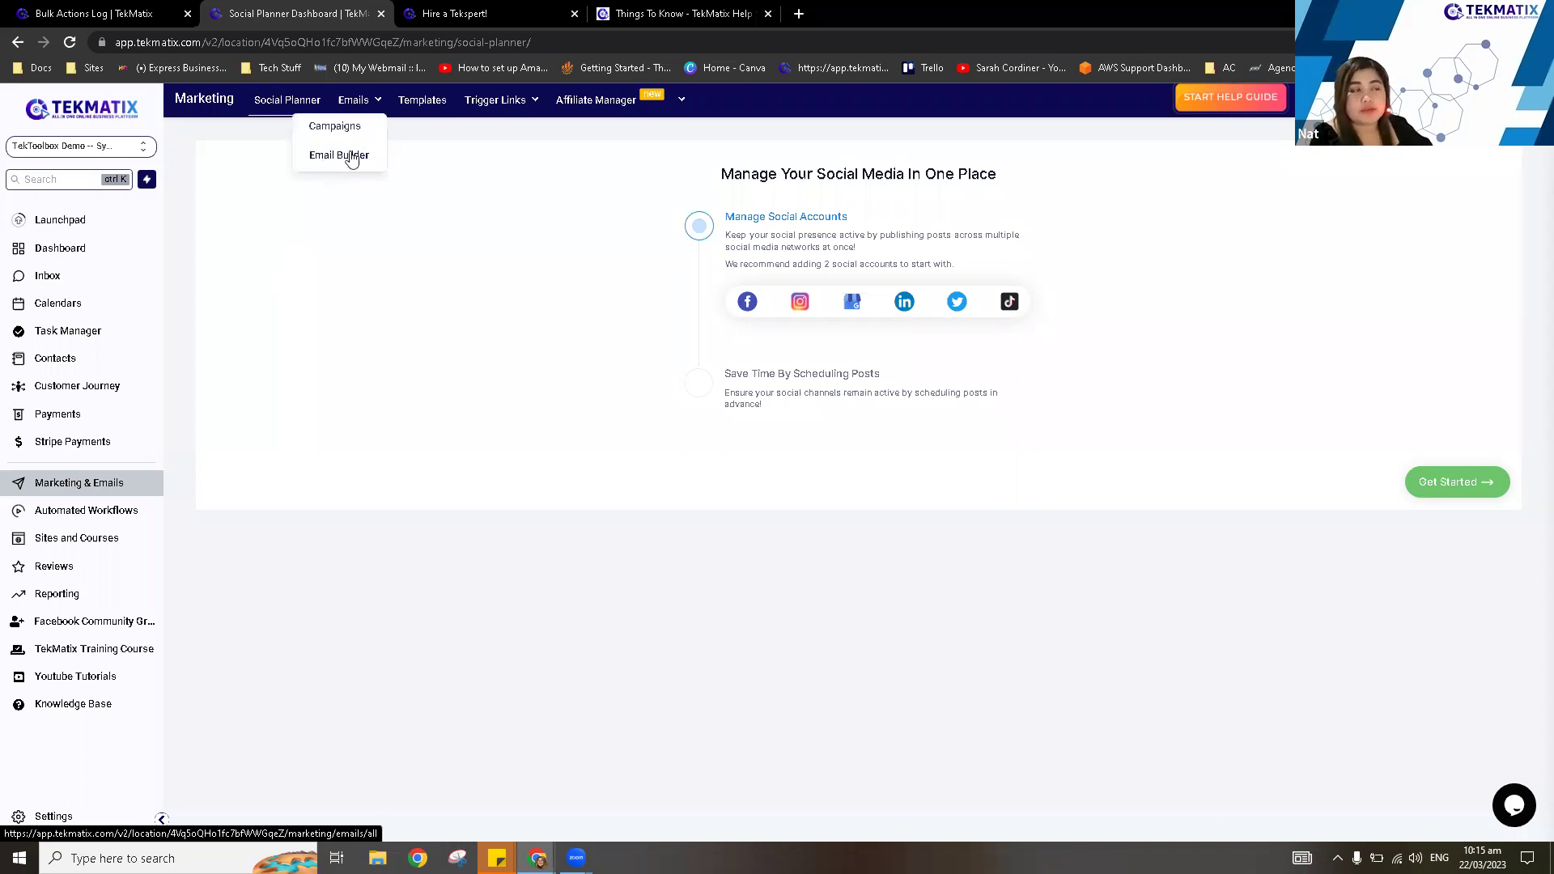
pyautogui.click(372, 110)
pyautogui.click(356, 112)
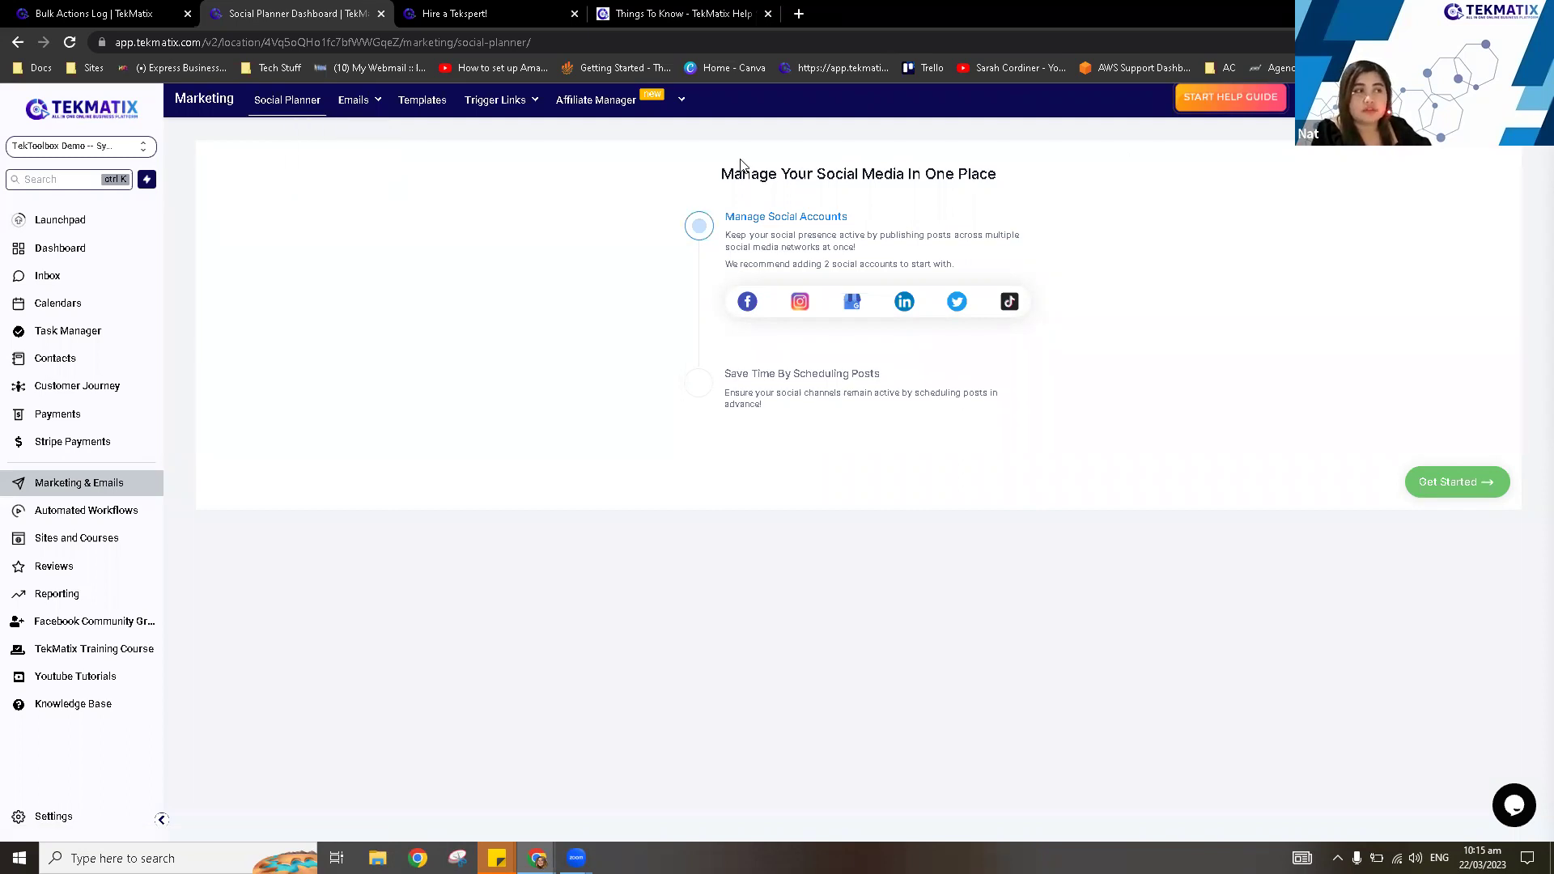
pyautogui.moveTo(342, 162)
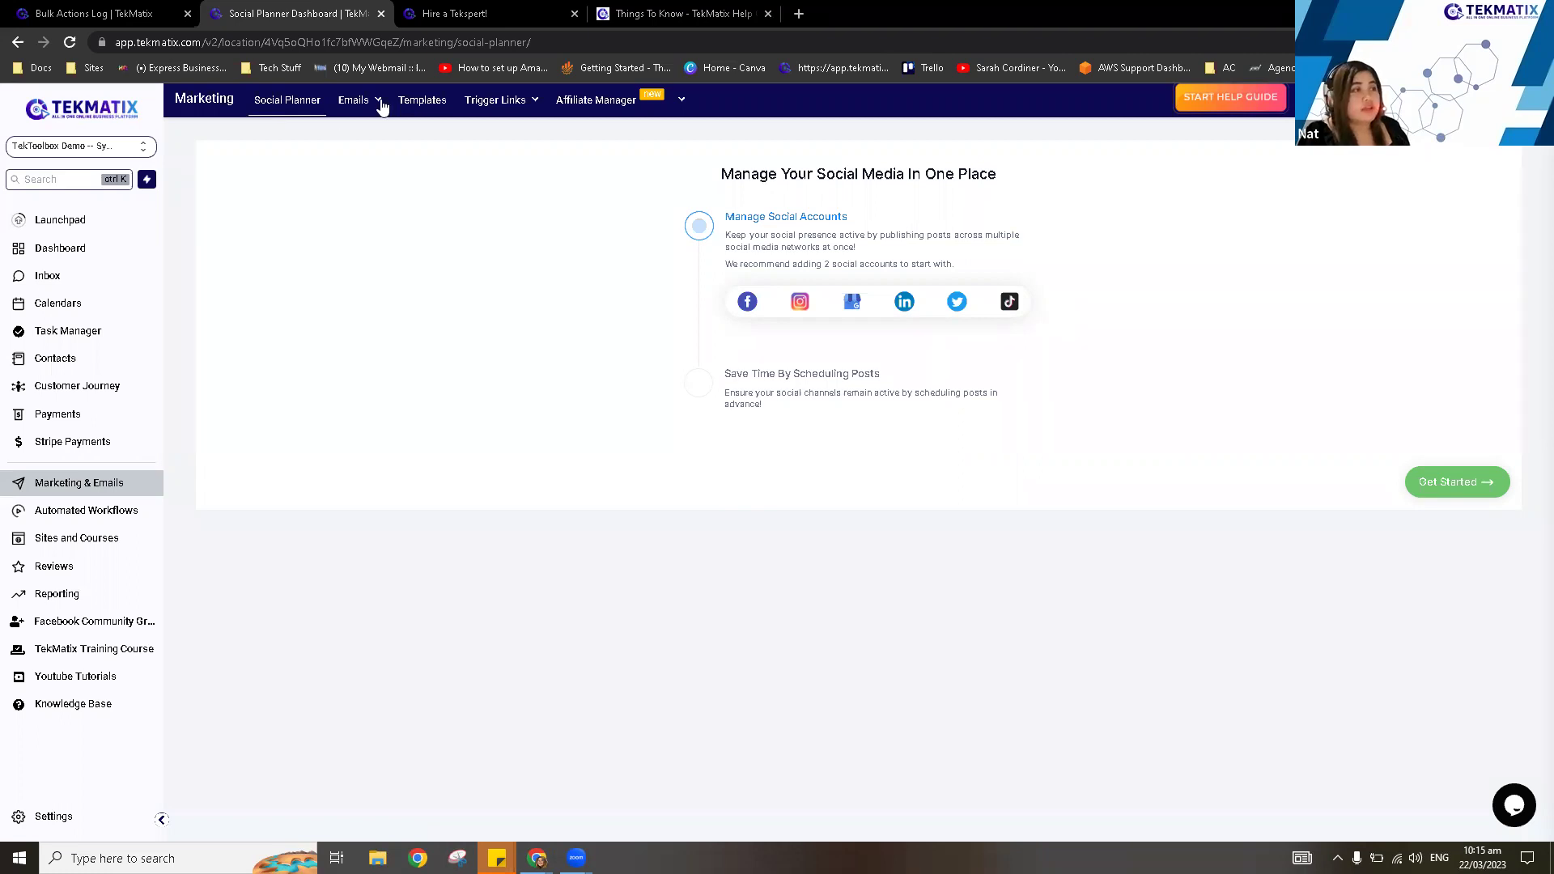
pyautogui.moveTo(361, 101)
pyautogui.click(346, 156)
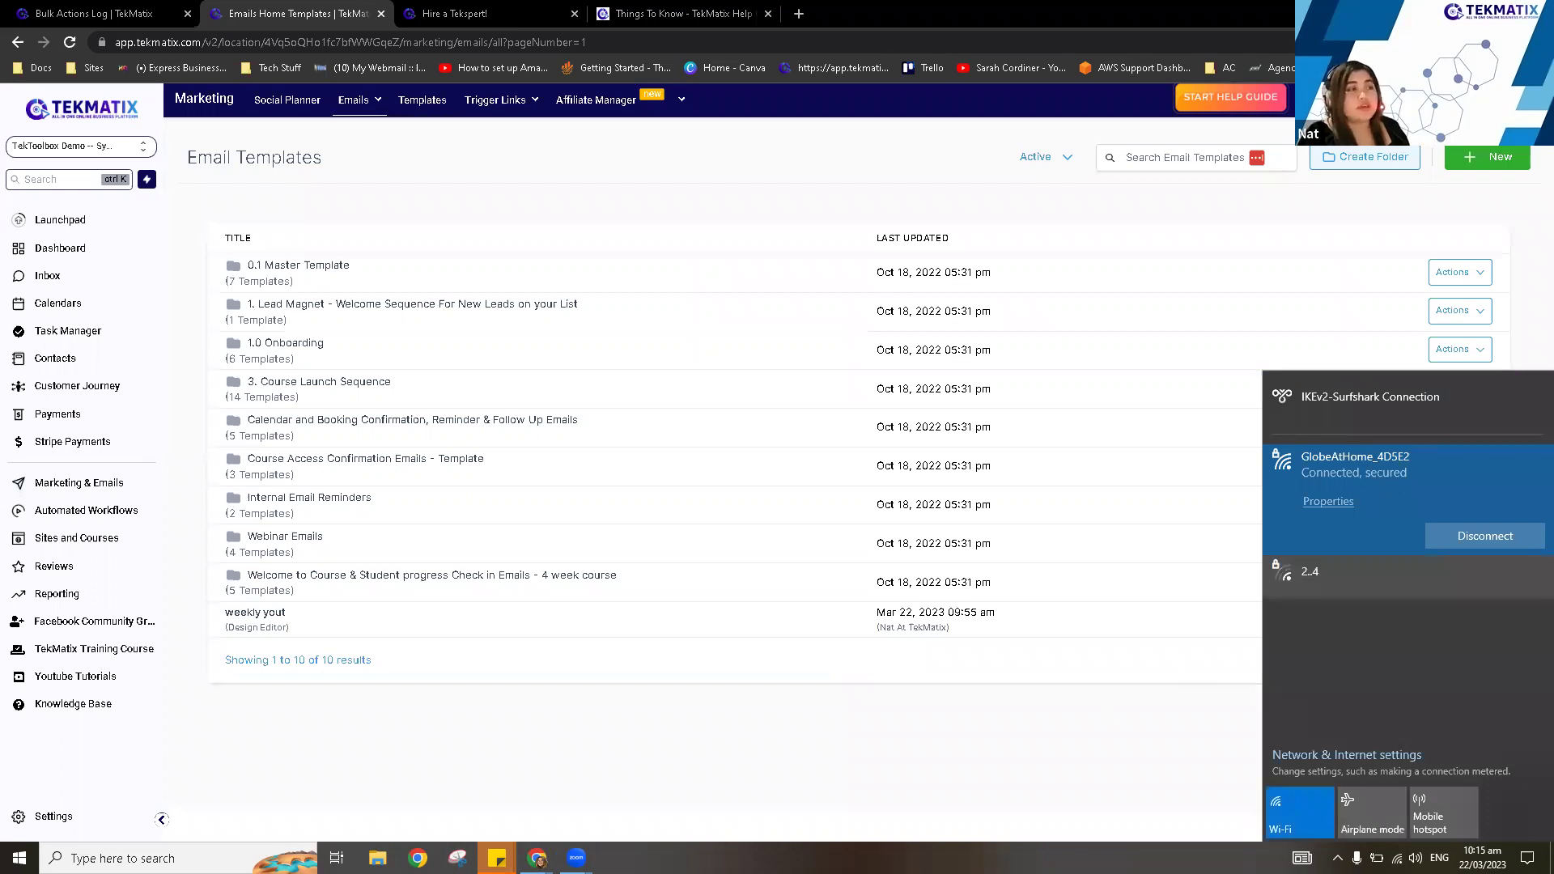
pyautogui.click(1103, 712)
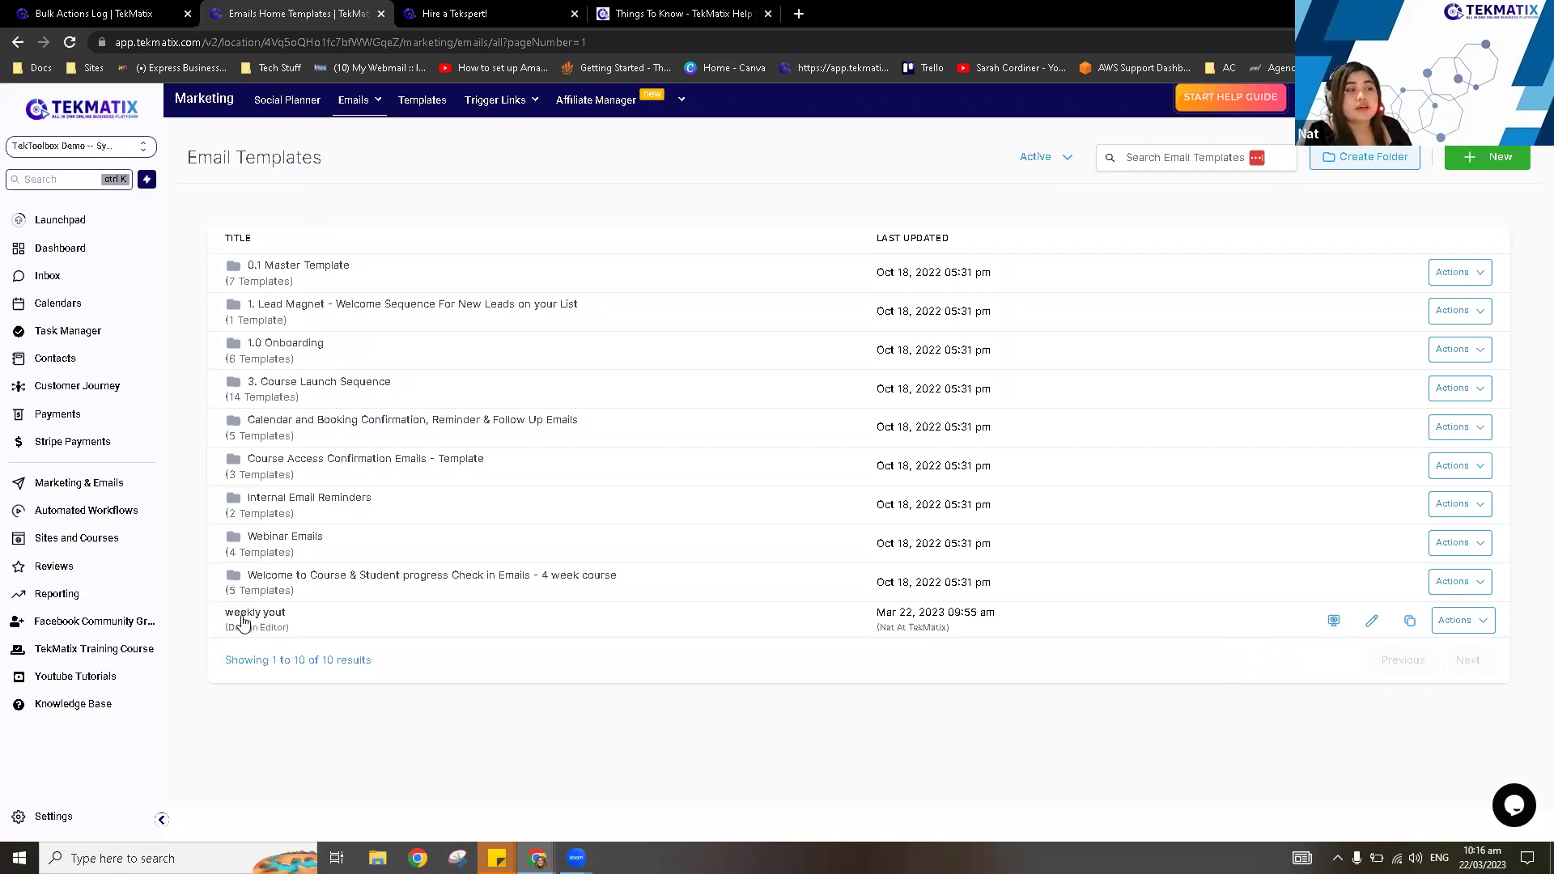
# Look over the edit and other actions available for the "weekly yout" template, and open the email editor.
pyautogui.tripleClick(258, 618)
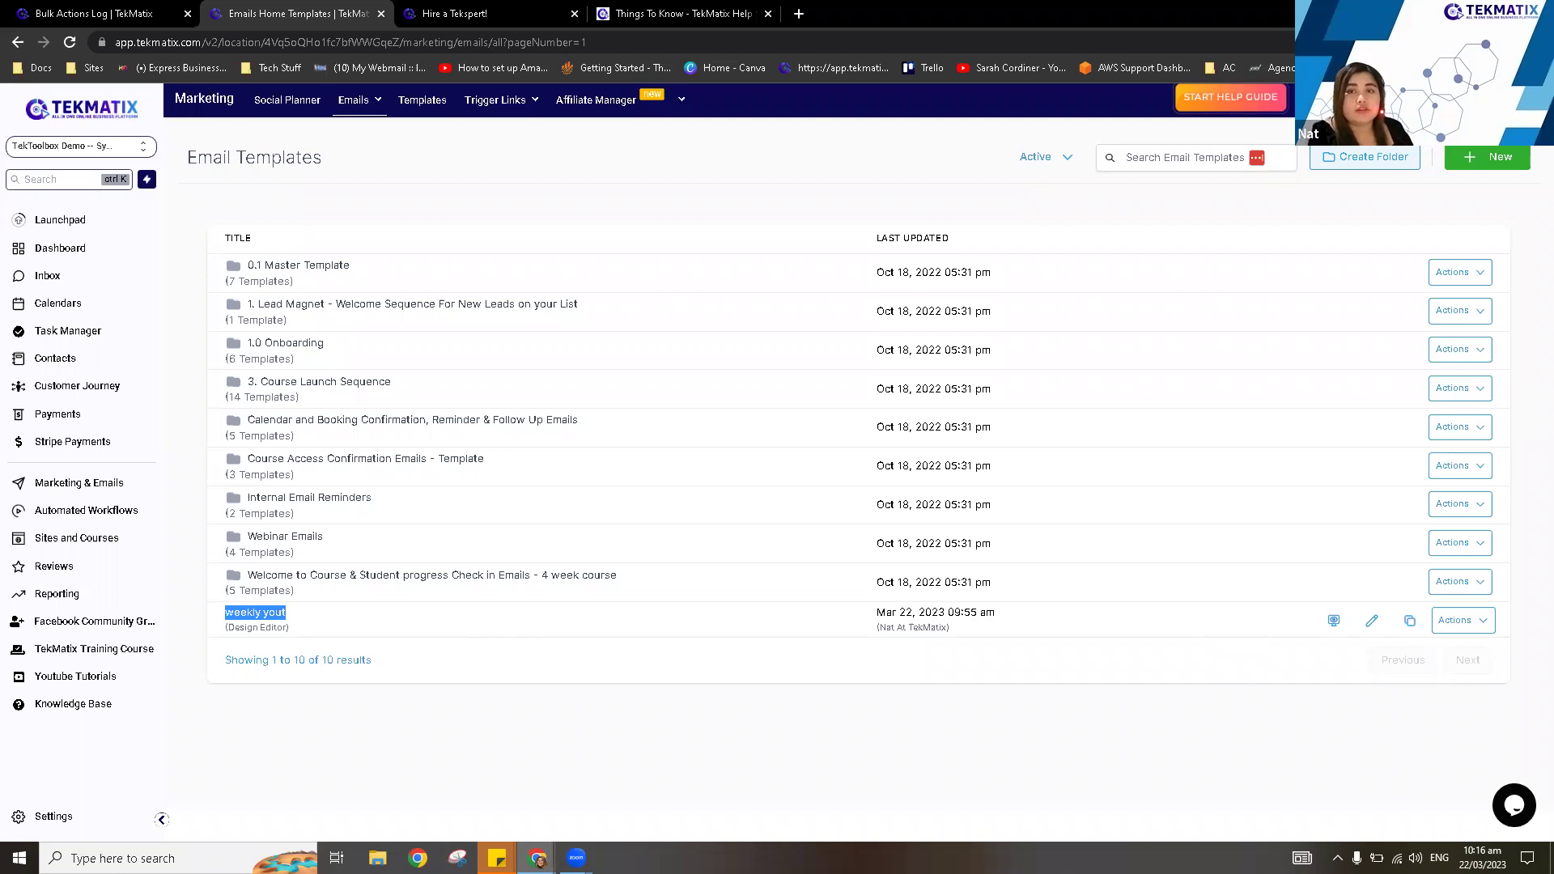
pyautogui.click(1373, 622)
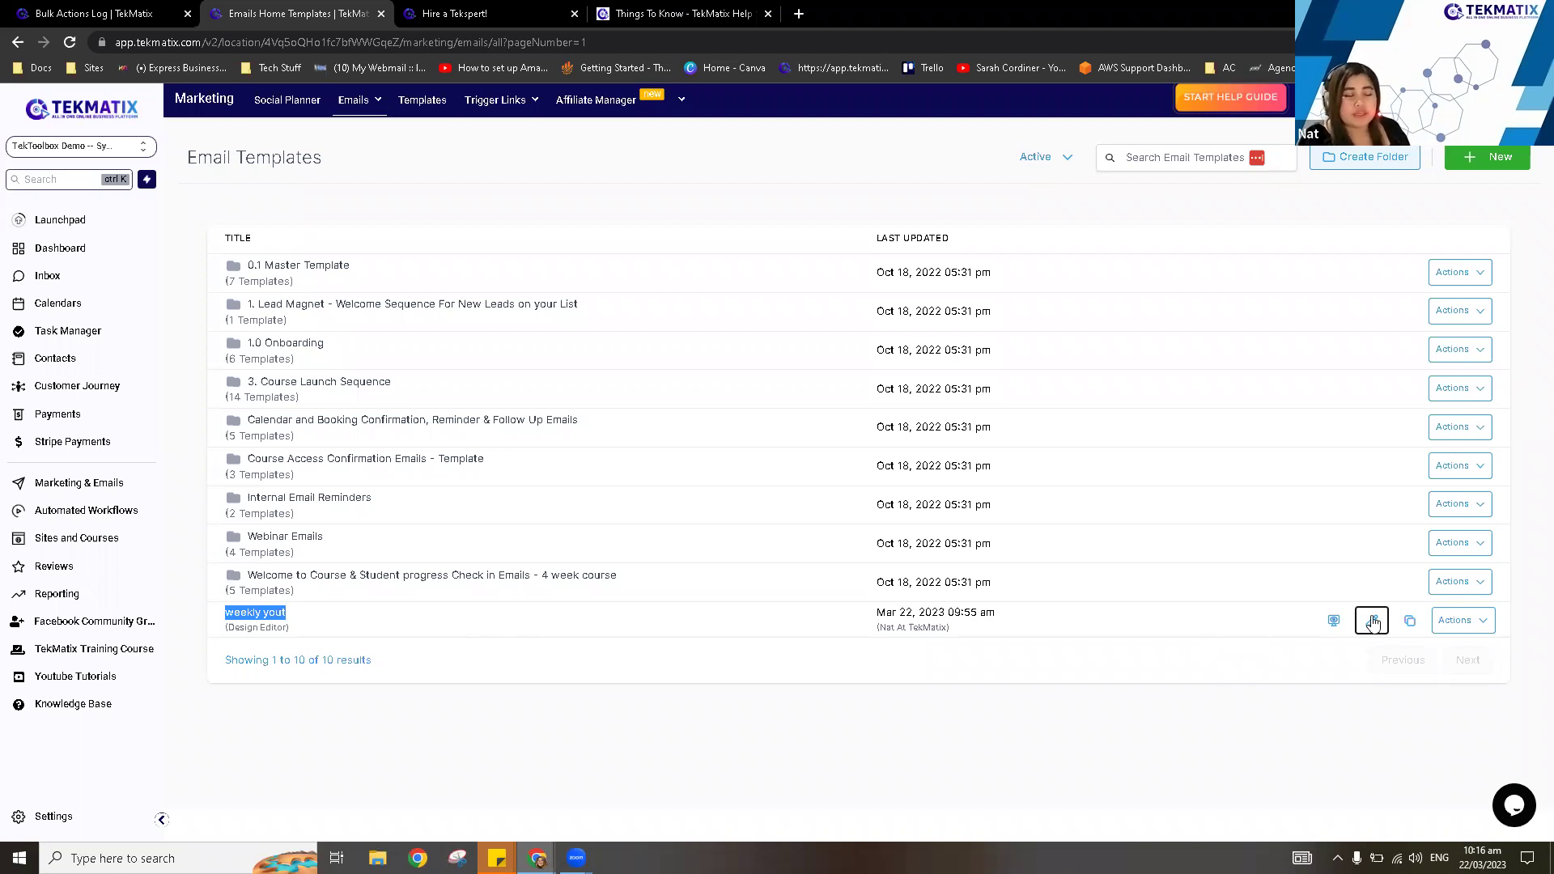
pyautogui.click(1374, 621)
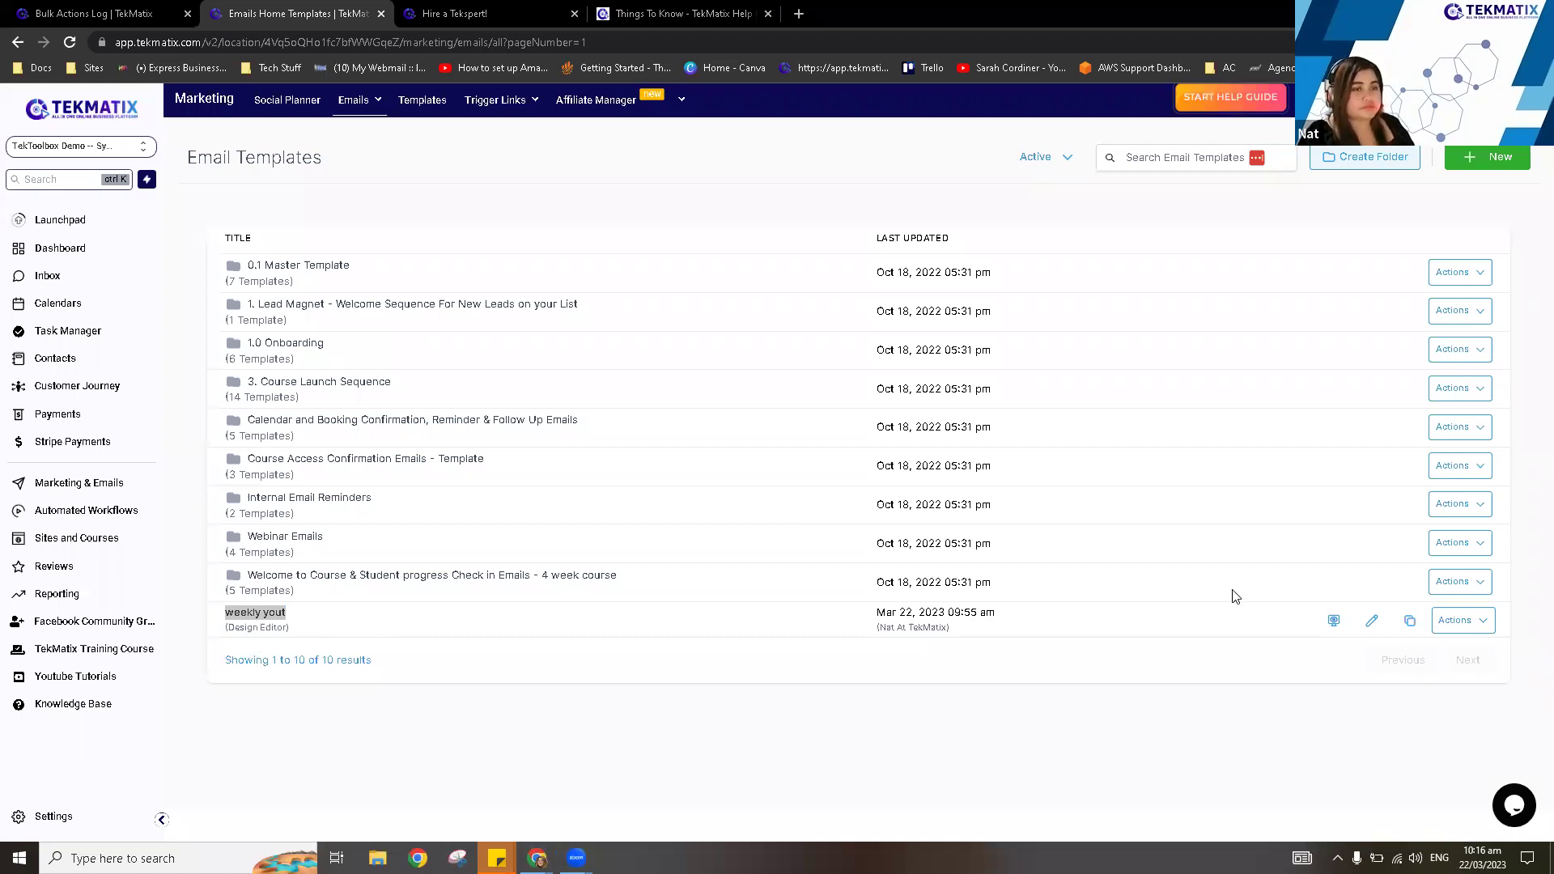
pyautogui.click(1483, 624)
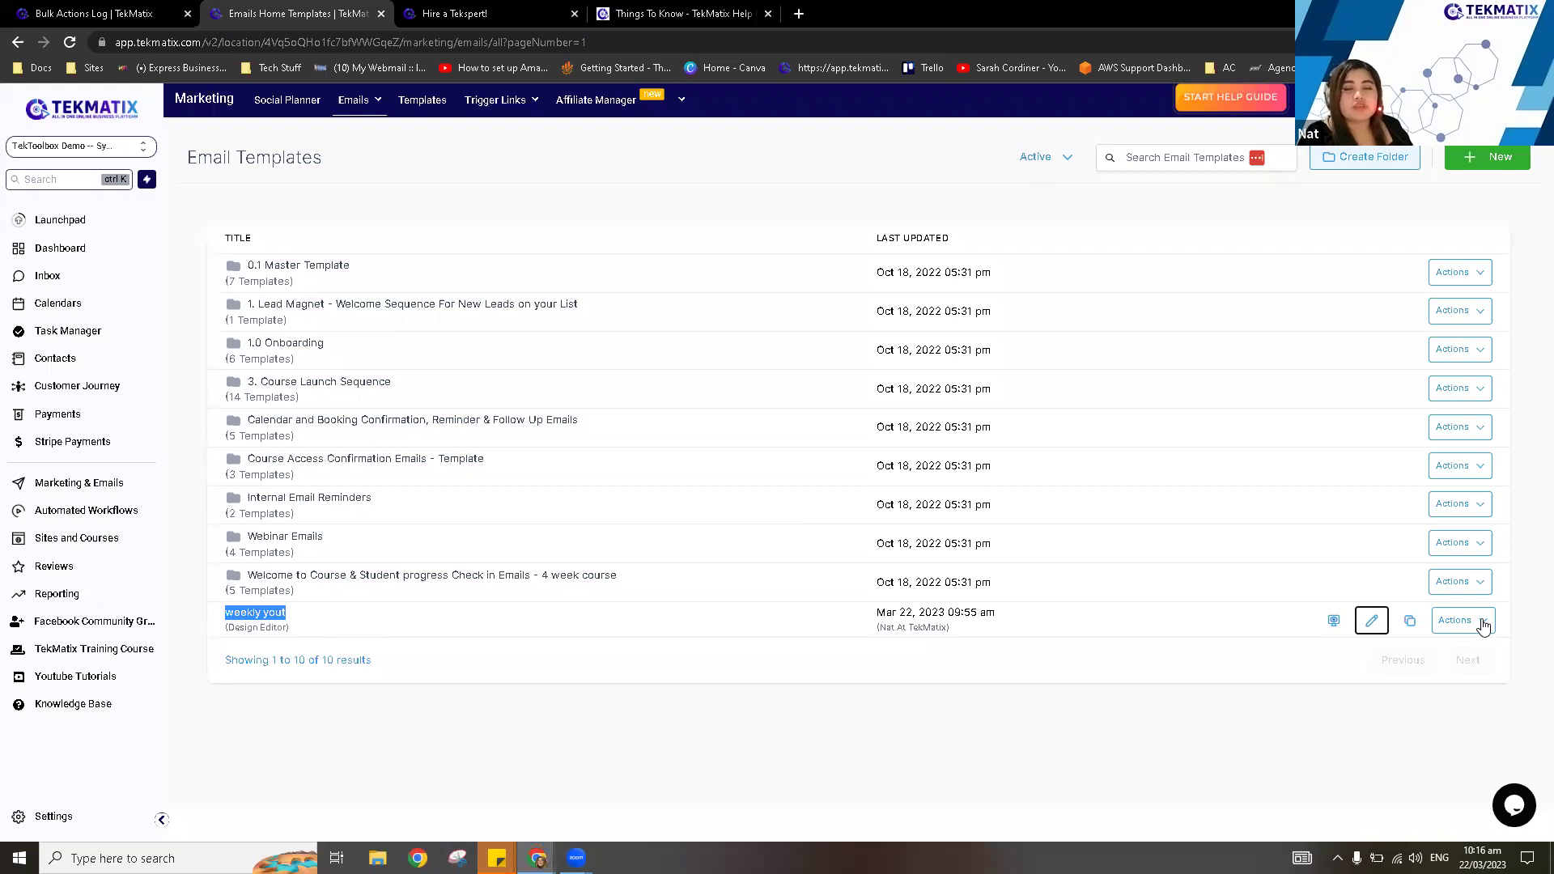
pyautogui.click(1484, 625)
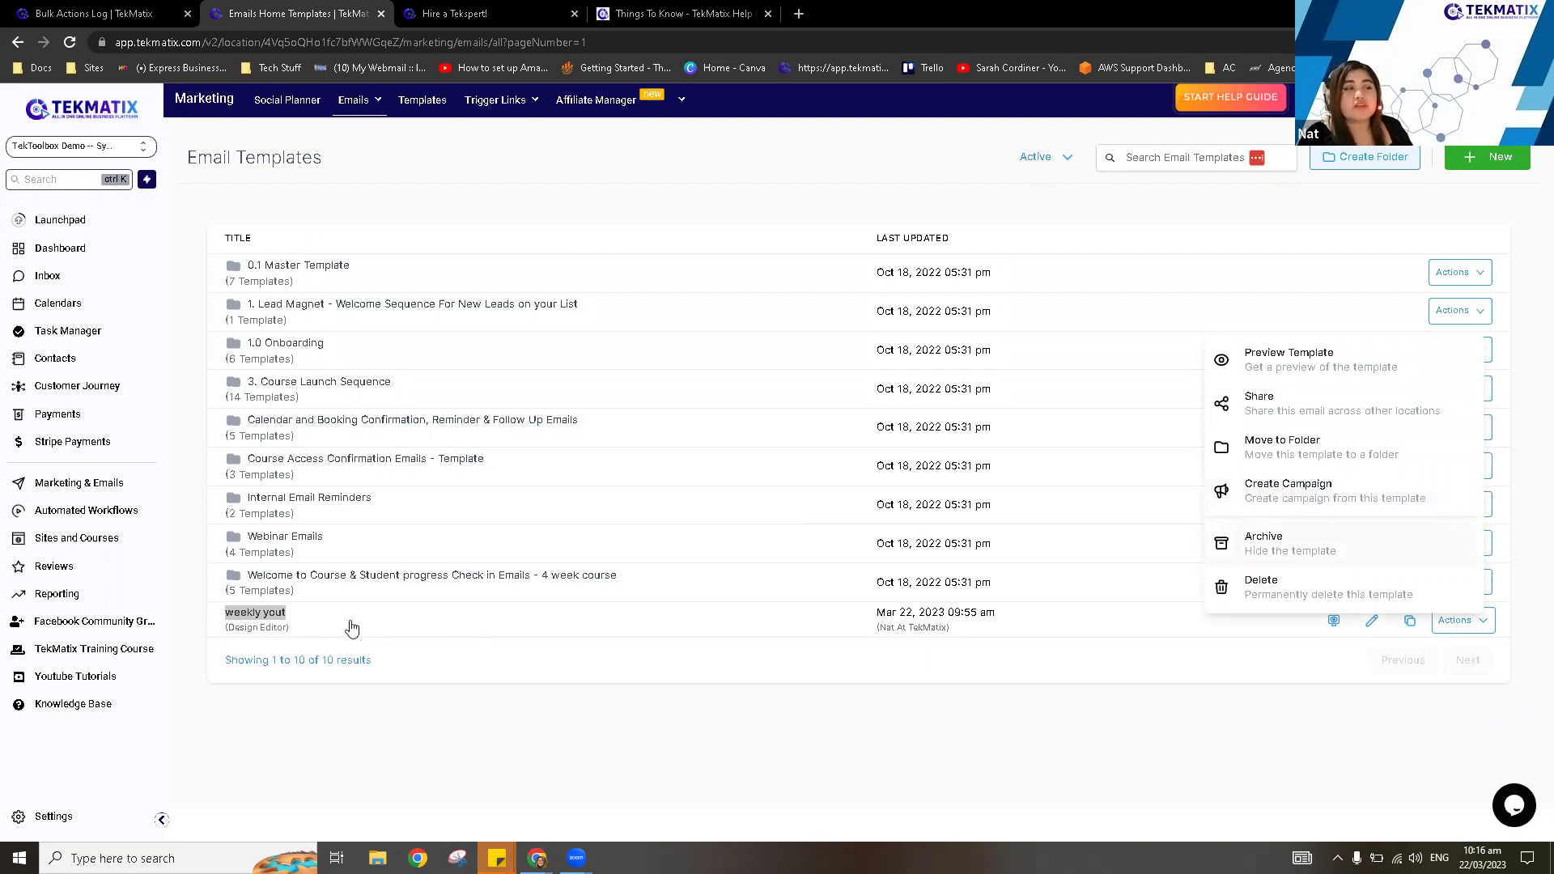
pyautogui.click(984, 614)
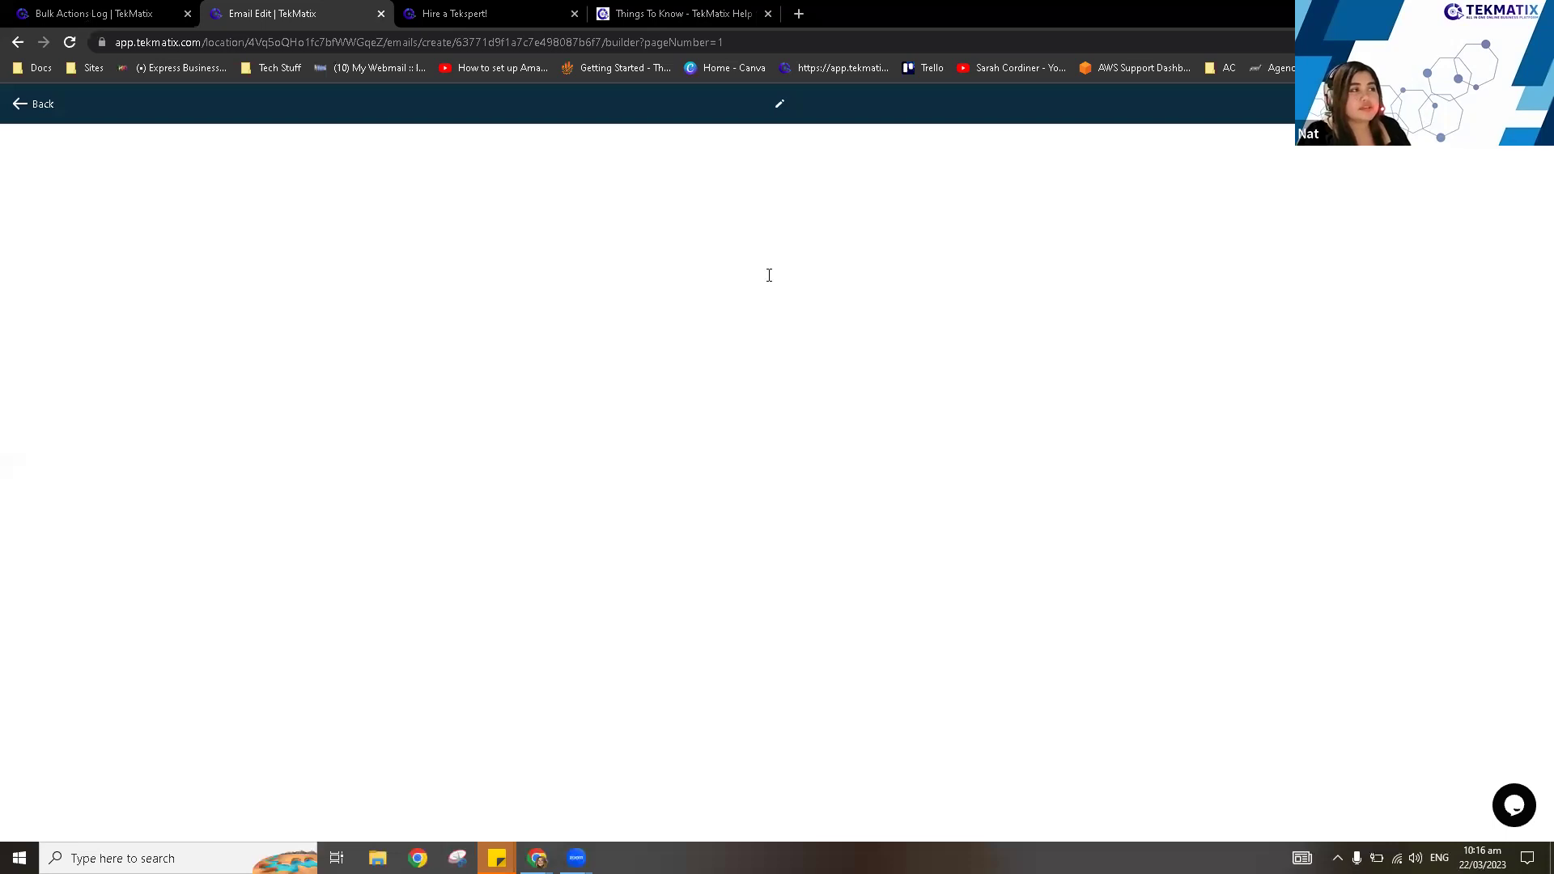
# Close the Bulk Actions Log and duplicate browser tabs, and return to the Email Templates list.
pyautogui.hotkey('ctrl', 'shift', 'Tab')
pyautogui.hotkey('ctrl', 'w')
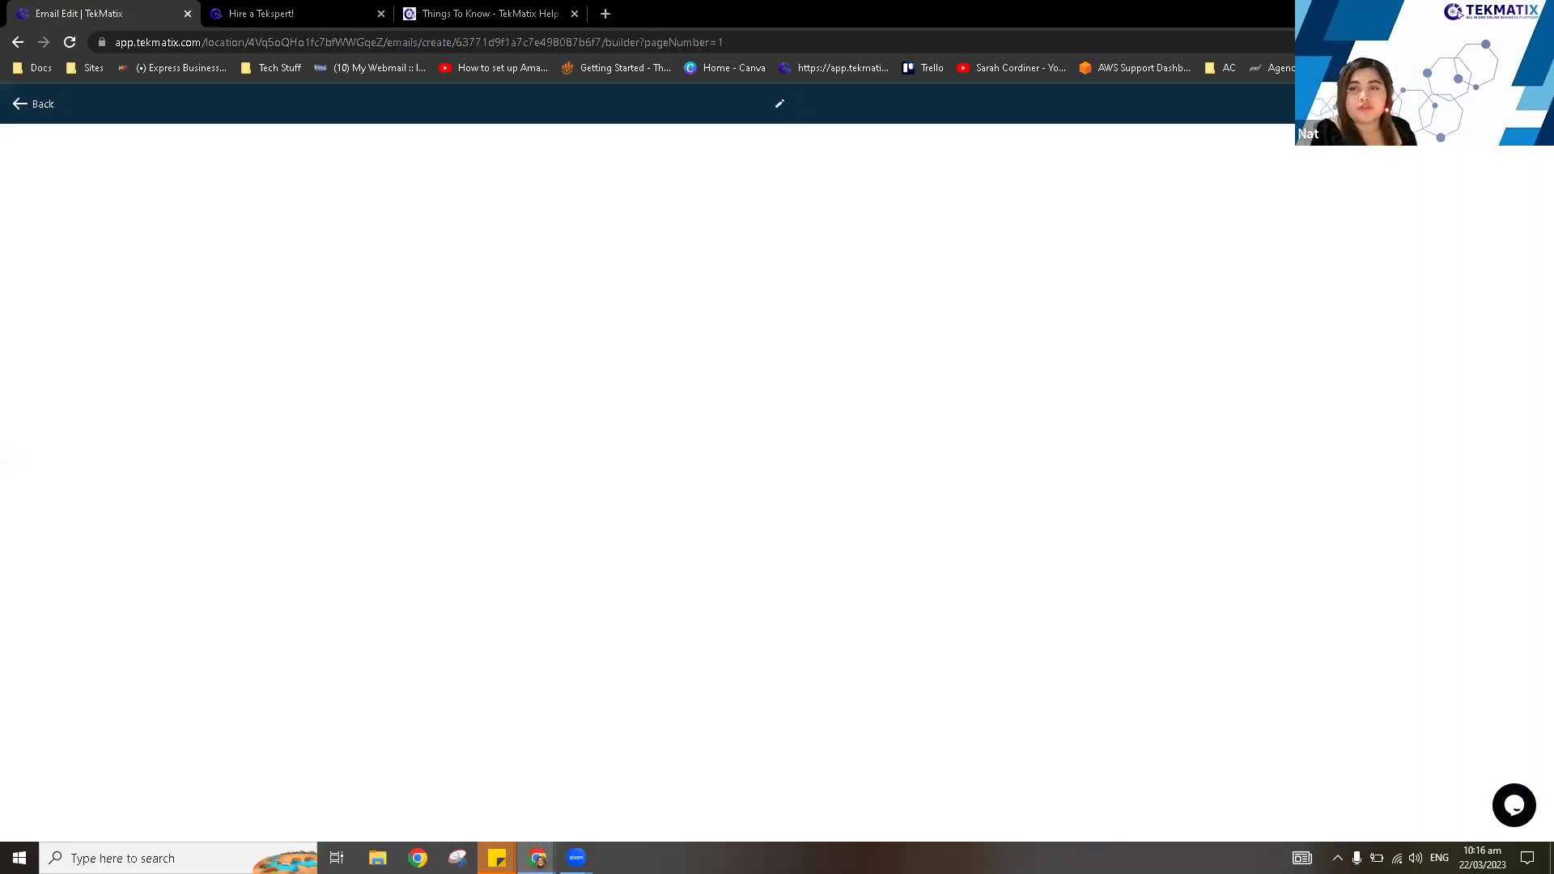
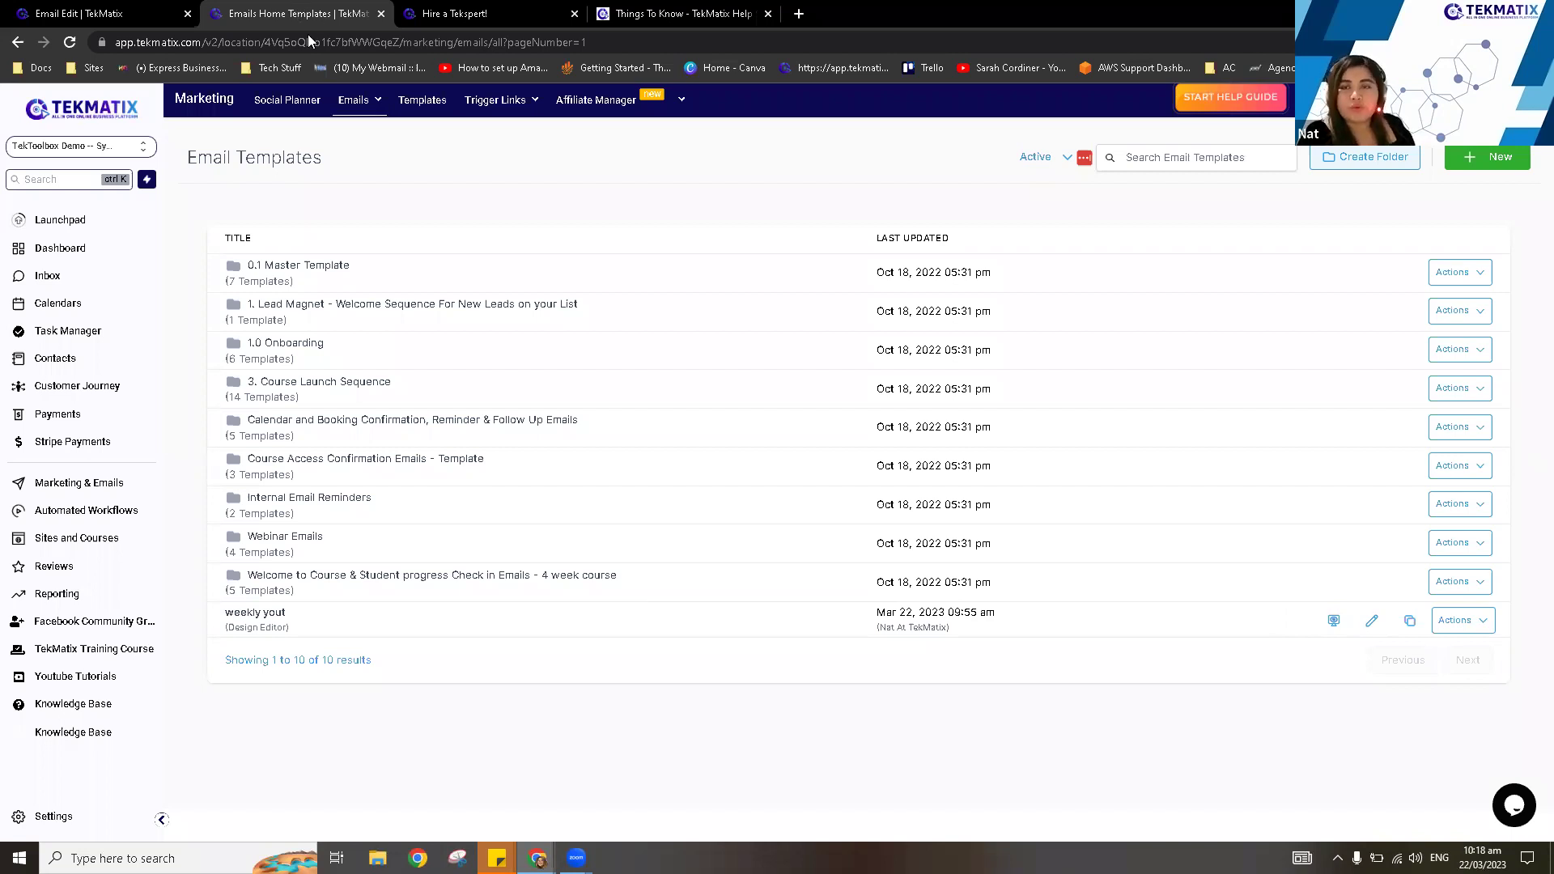
pyautogui.hotkey('ctrl', 'w')
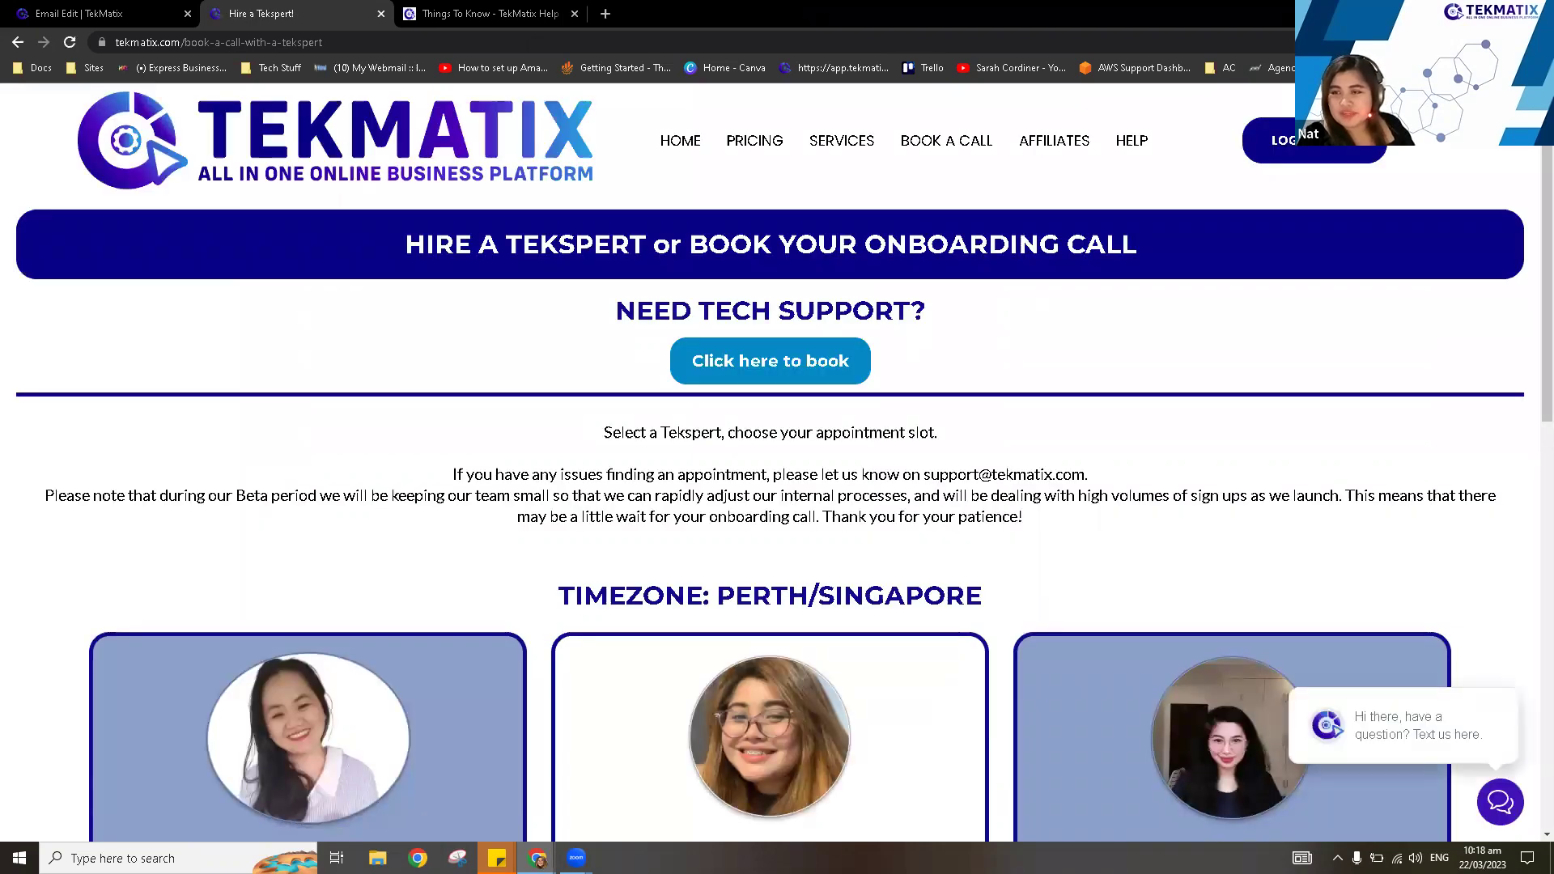
pyautogui.hotkey('alt', 'Tab')
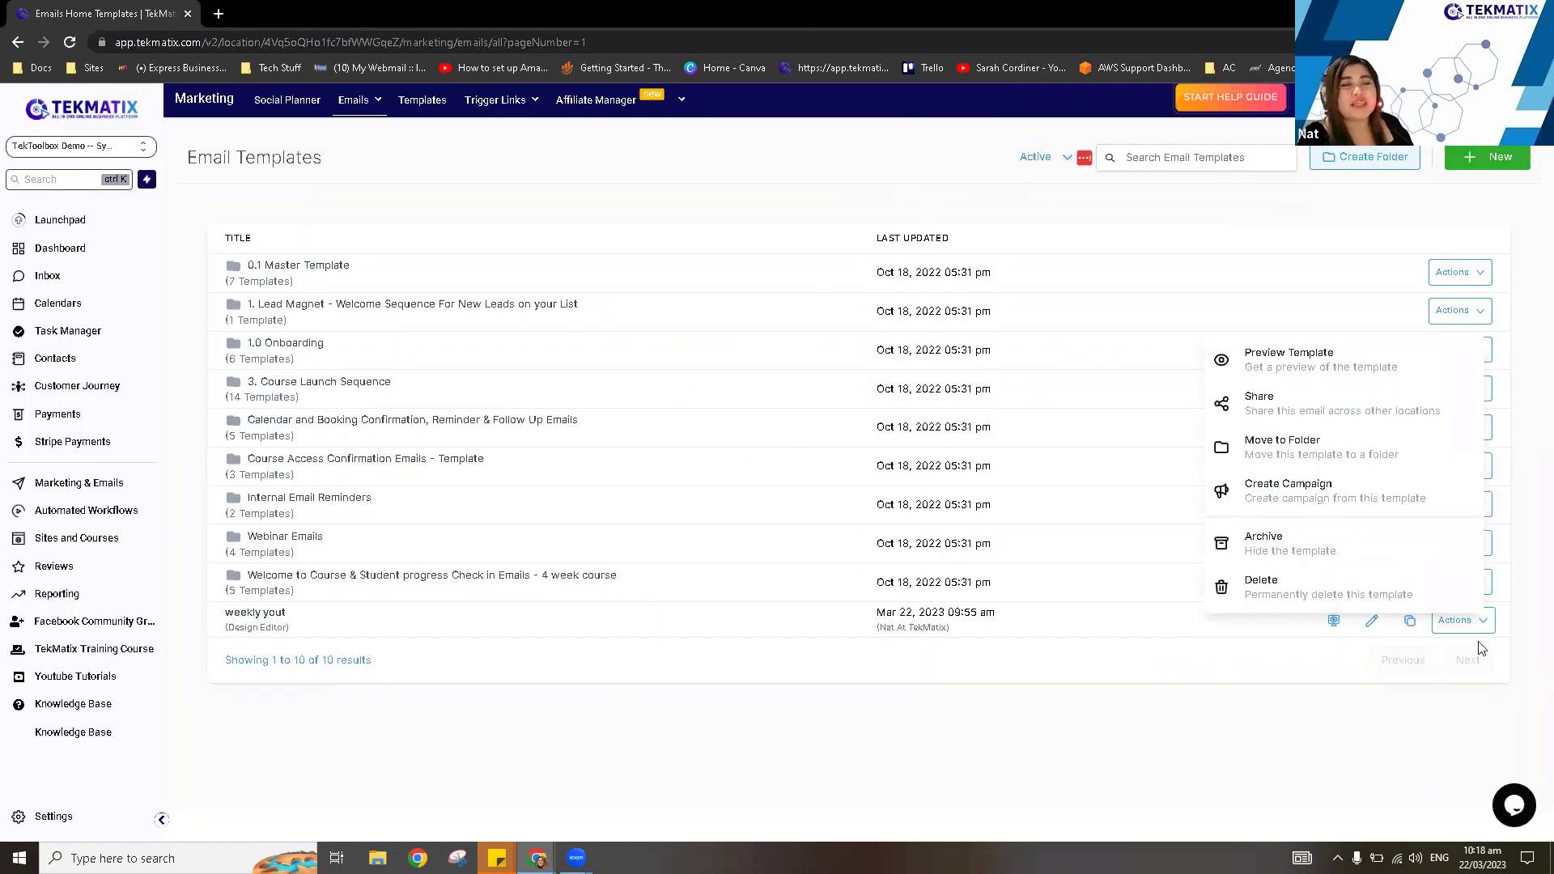
# Create a campaign from the "weekly yout" template and set its sending method to Batch Schedule.
pyautogui.click(1292, 503)
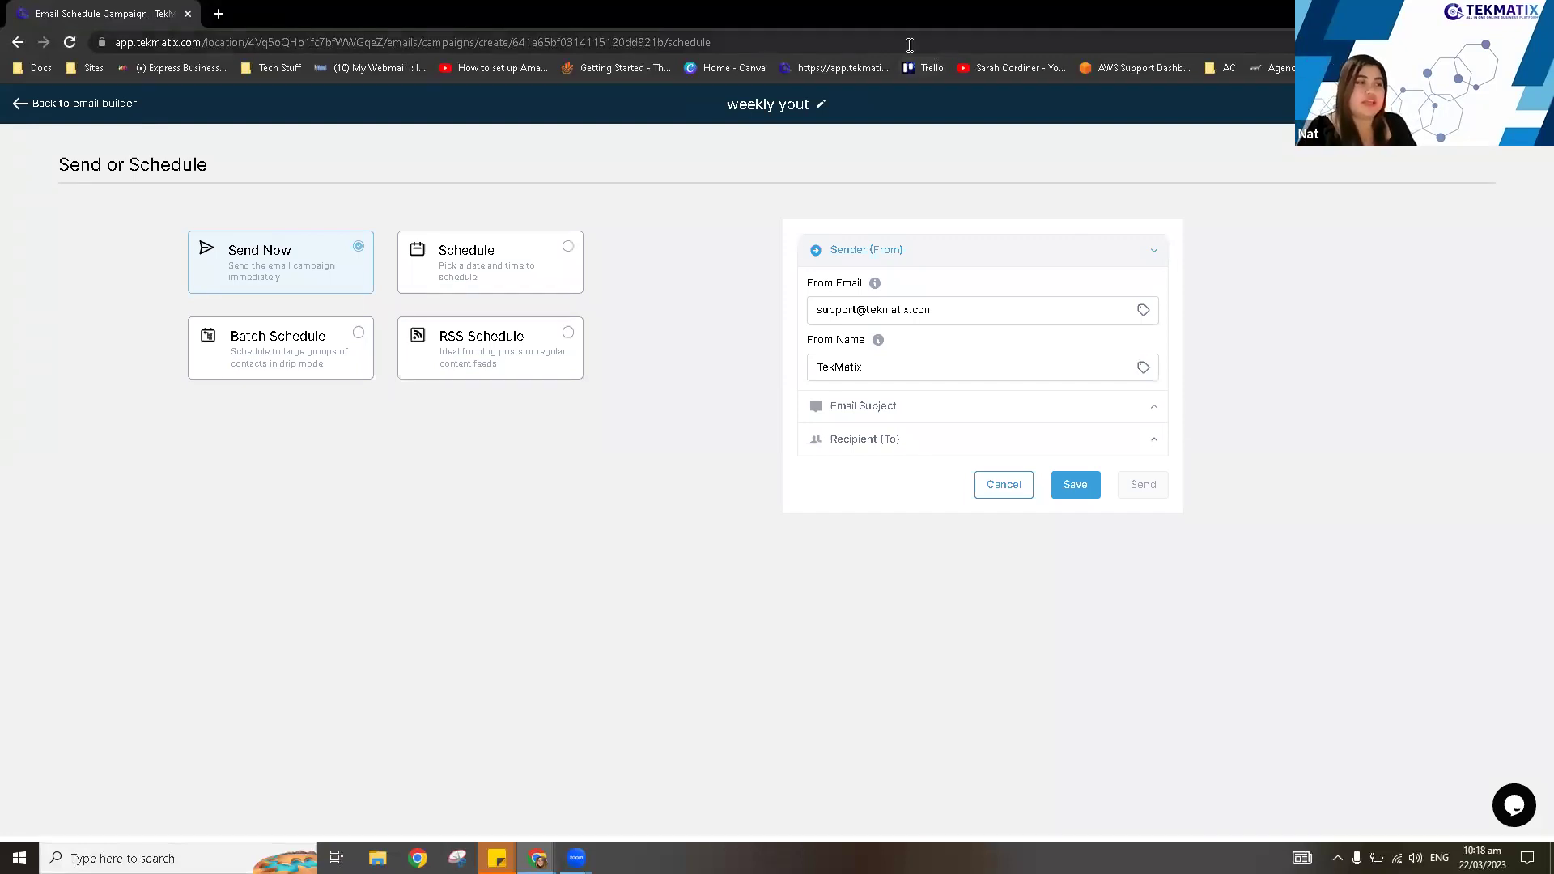
pyautogui.click(468, 290)
pyautogui.click(310, 349)
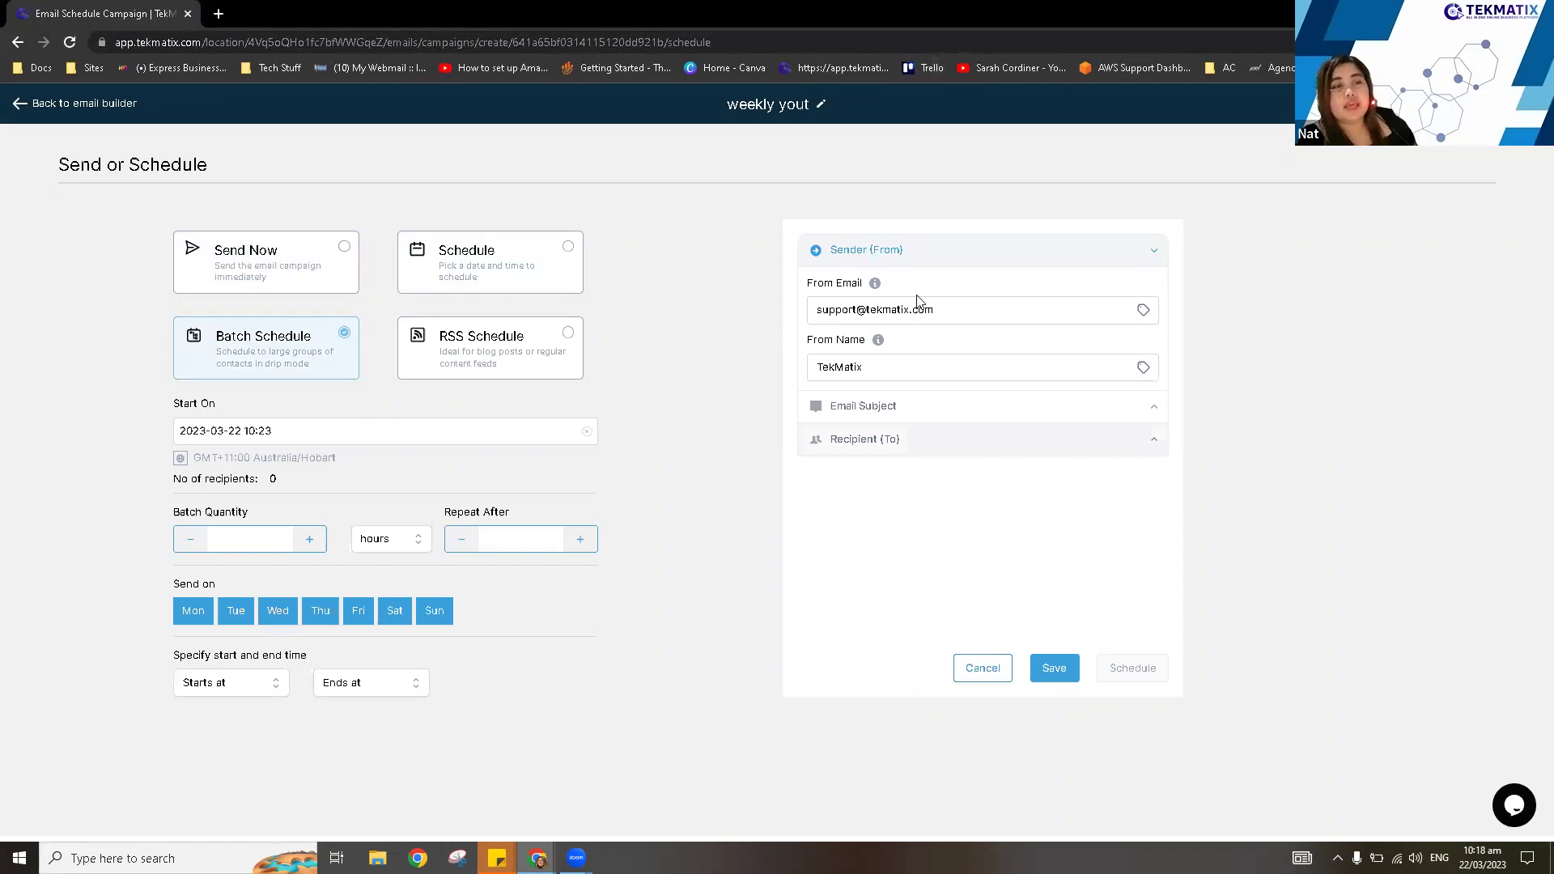
# Expand the campaign's Email Subject and Recipient sections, and review the subject line and preview text.
pyautogui.click(903, 413)
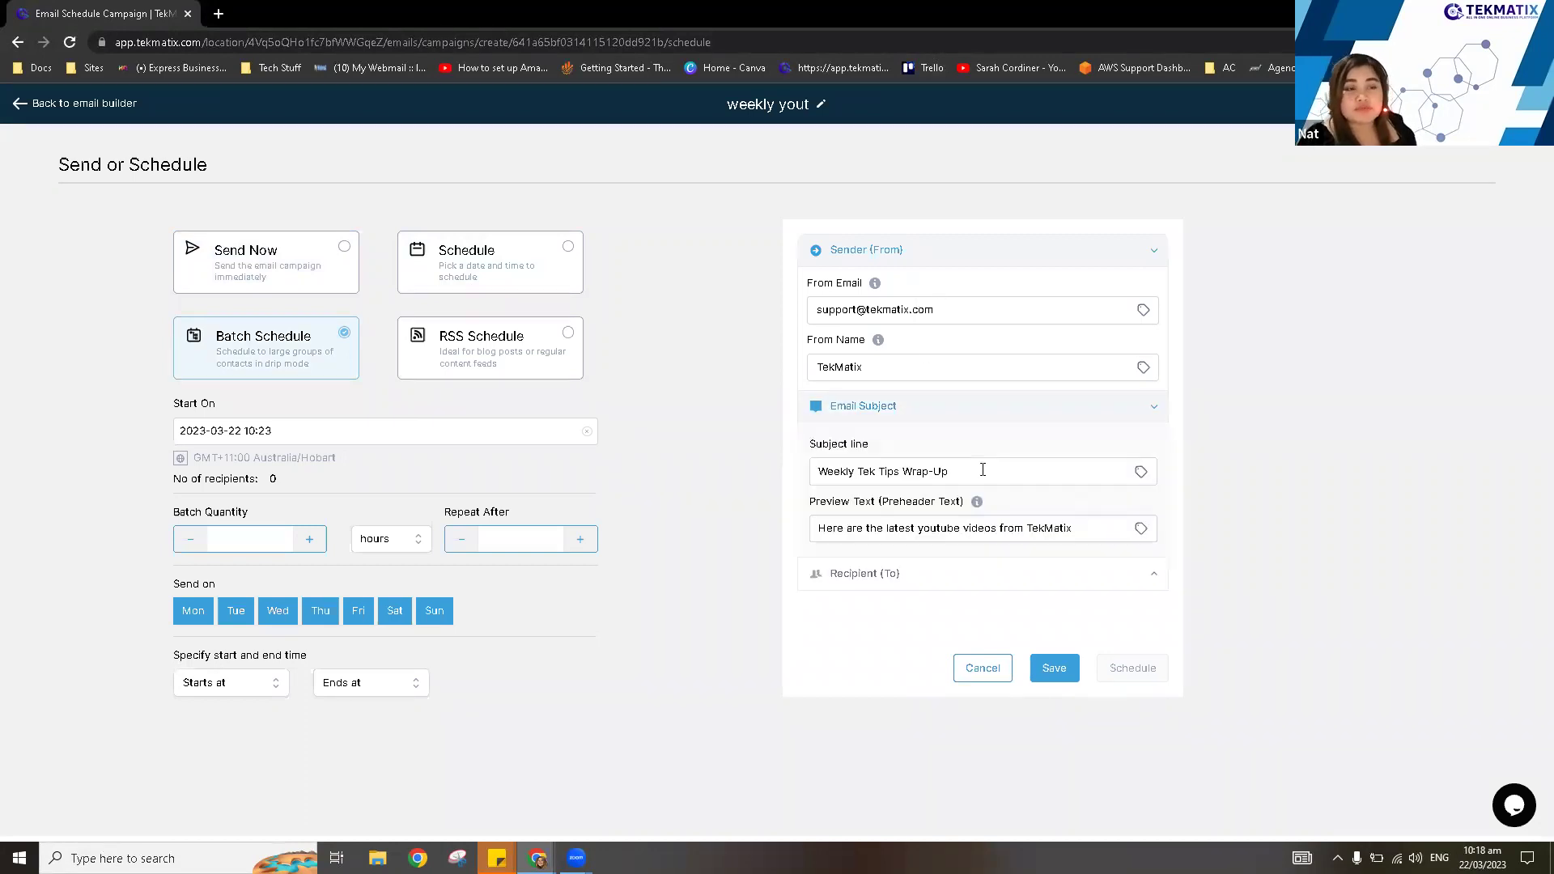
pyautogui.moveTo(845, 471); pyautogui.dragTo(1029, 528)
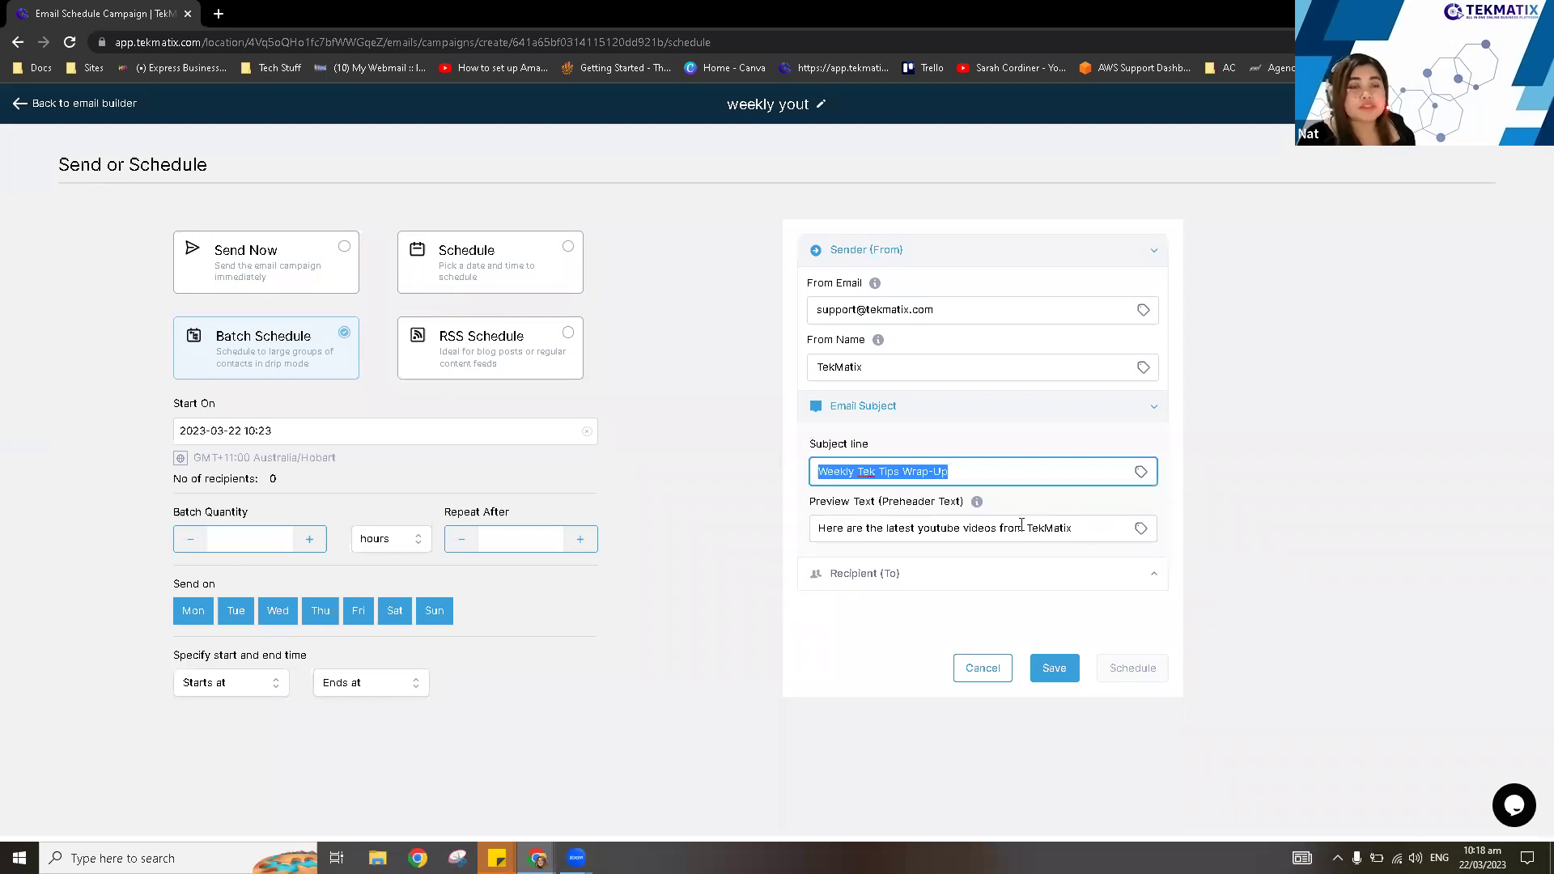
pyautogui.moveTo(811, 534); pyautogui.dragTo(868, 579)
pyautogui.click(867, 578)
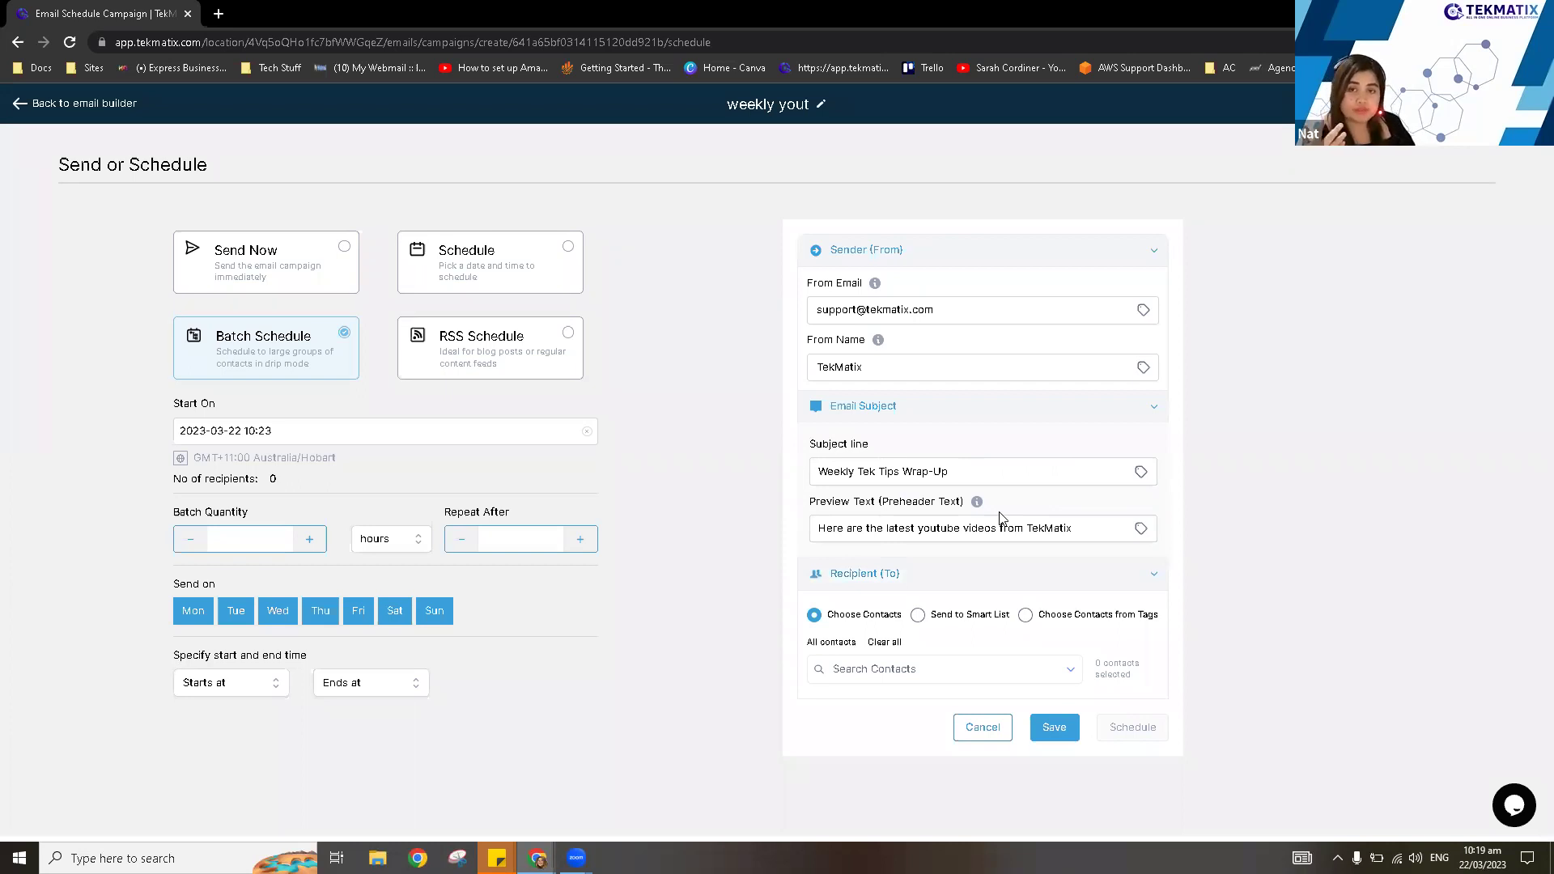
# Select all contacts as the campaign's recipients and check the selected contact count.
pyautogui.click(831, 644)
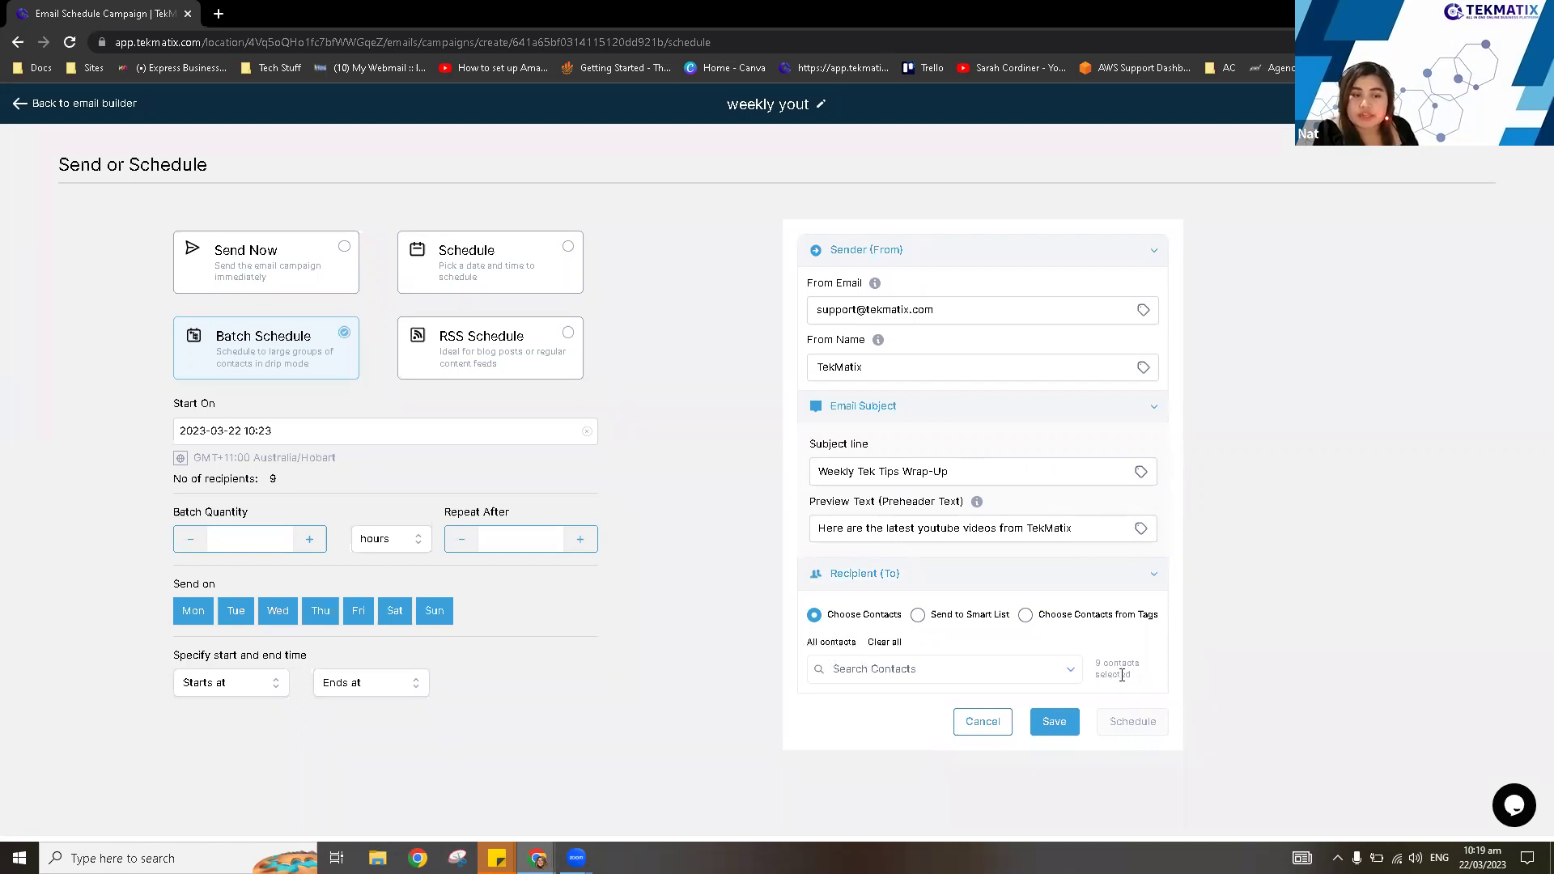
pyautogui.moveTo(1099, 672); pyautogui.dragTo(1143, 647)
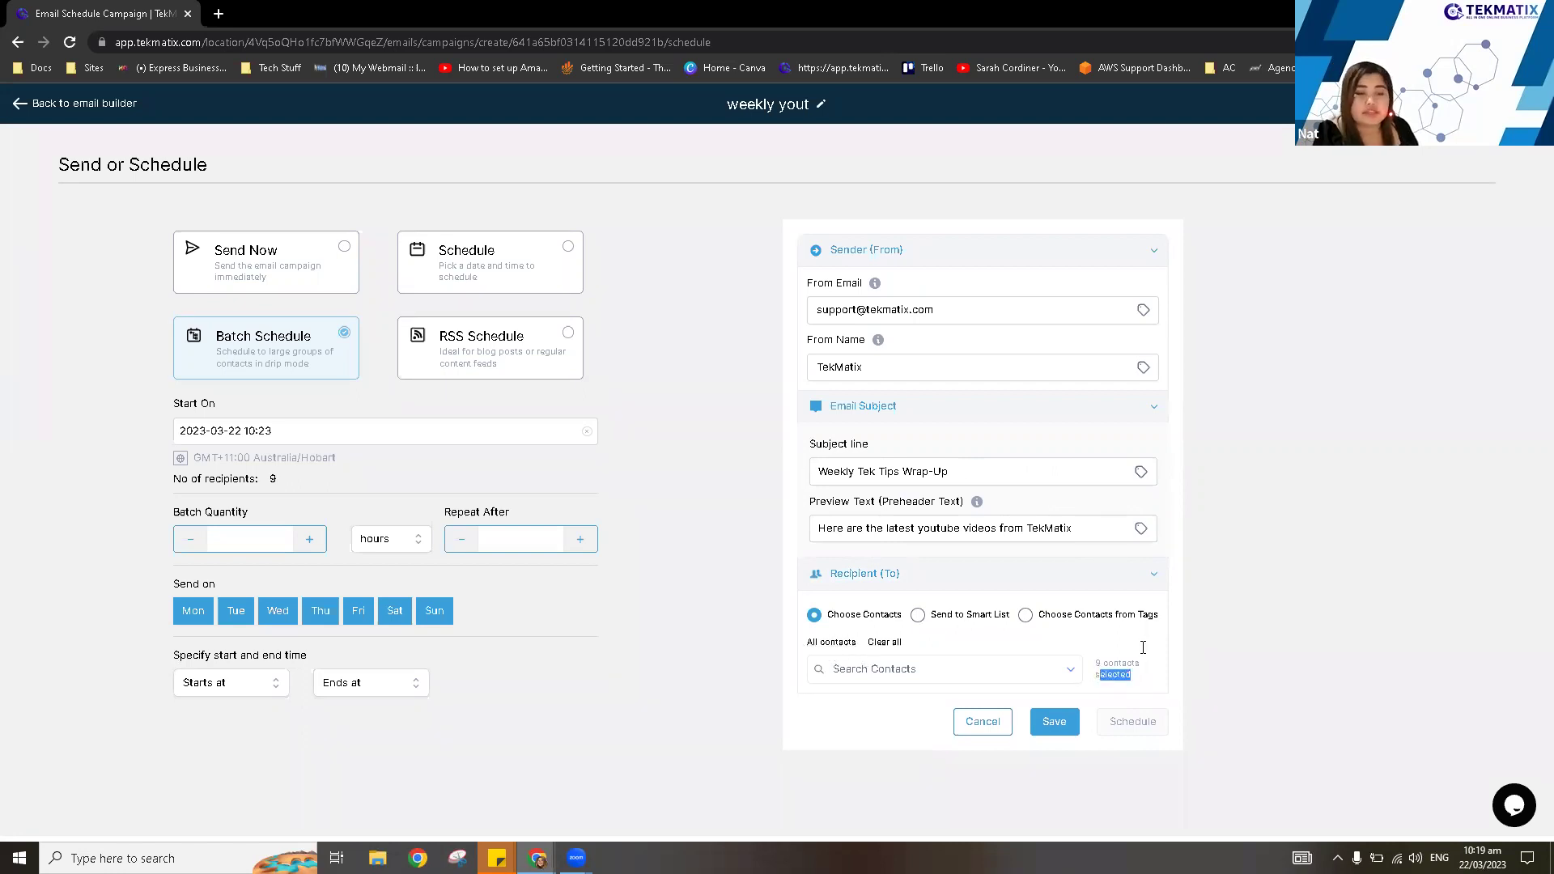
pyautogui.click(1246, 598)
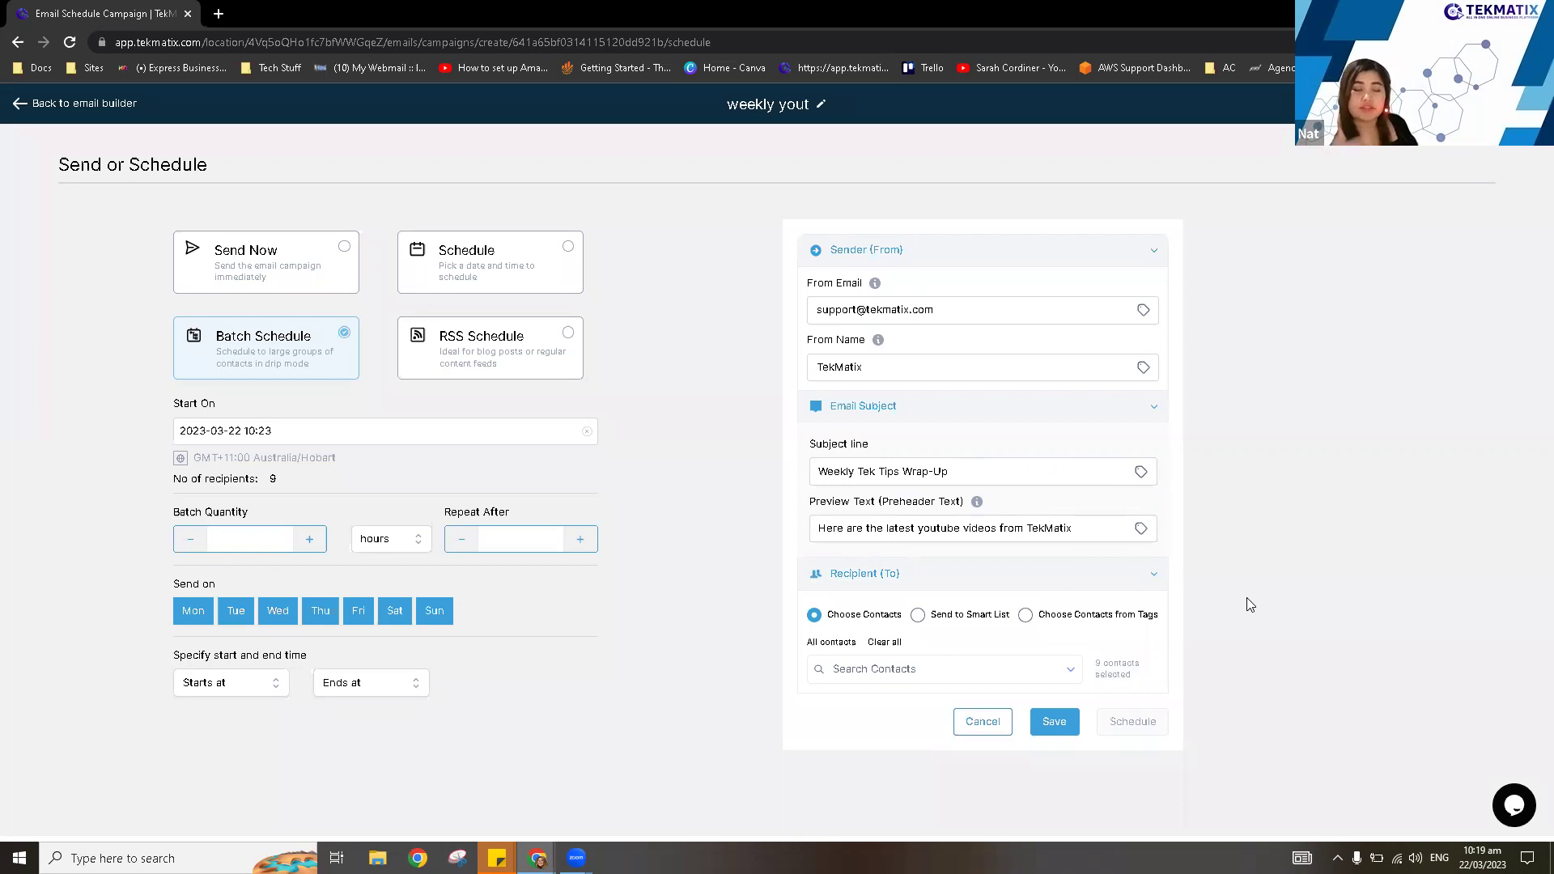
# Switch the campaign's recipients to a smart list and choose Client List.
pyautogui.click(954, 618)
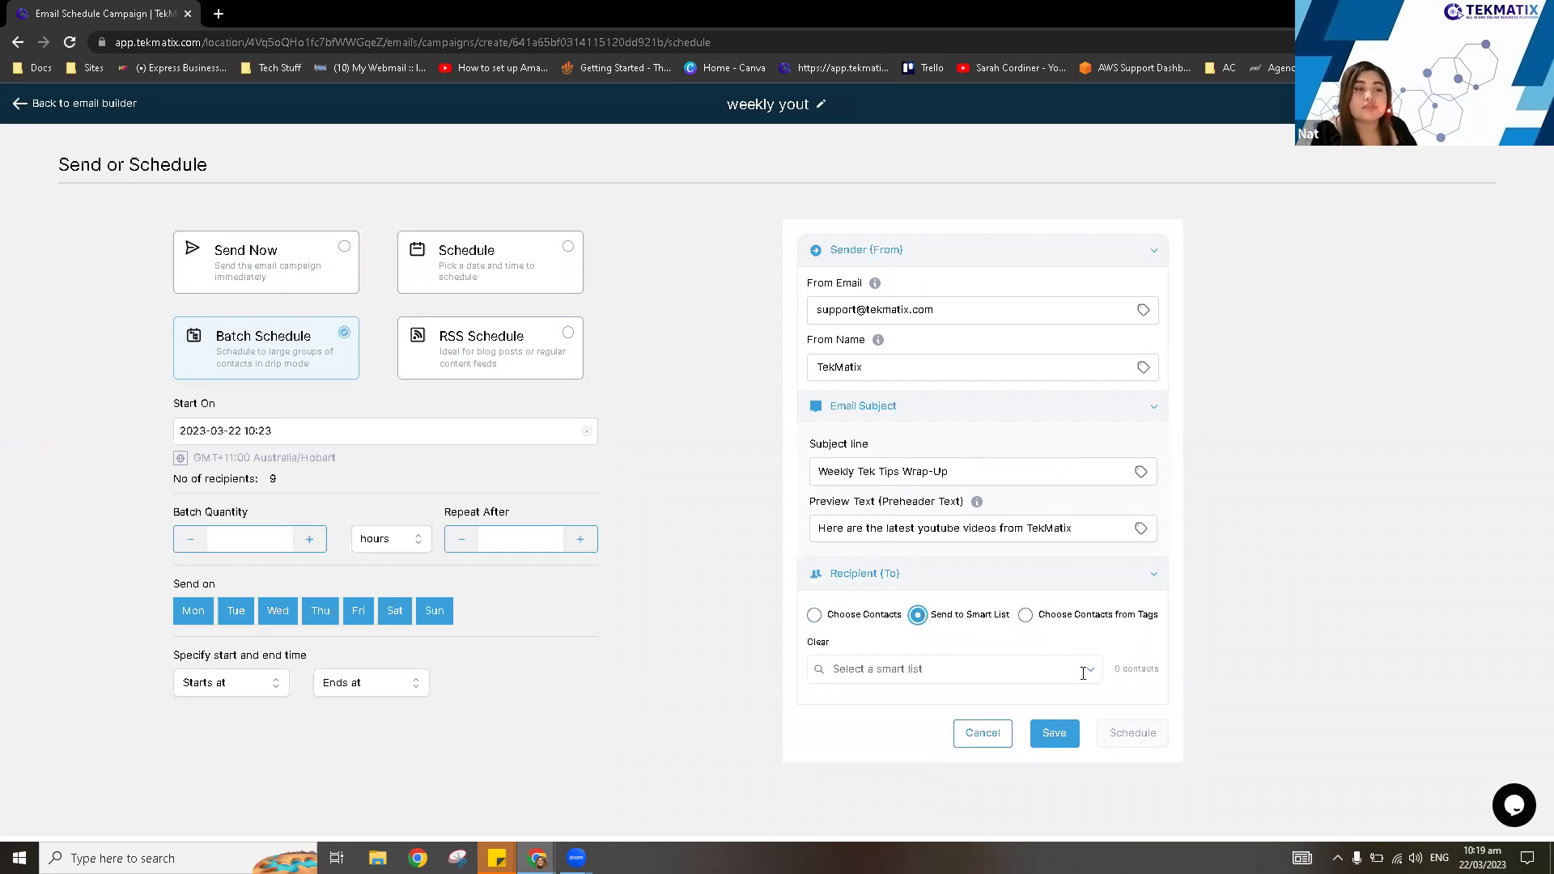
pyautogui.click(906, 668)
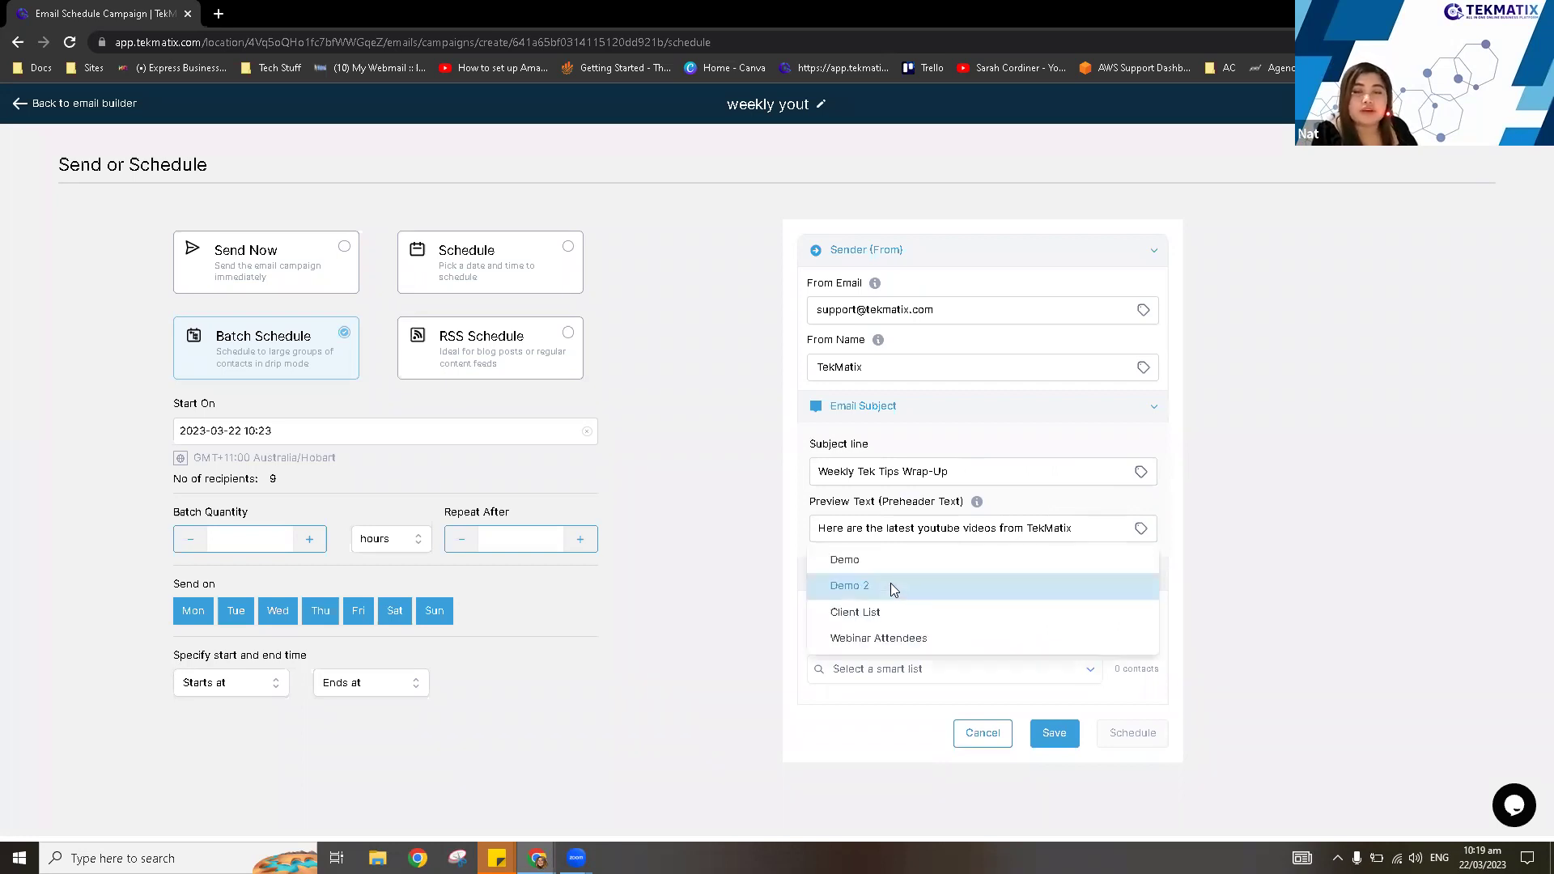
pyautogui.press('Return')
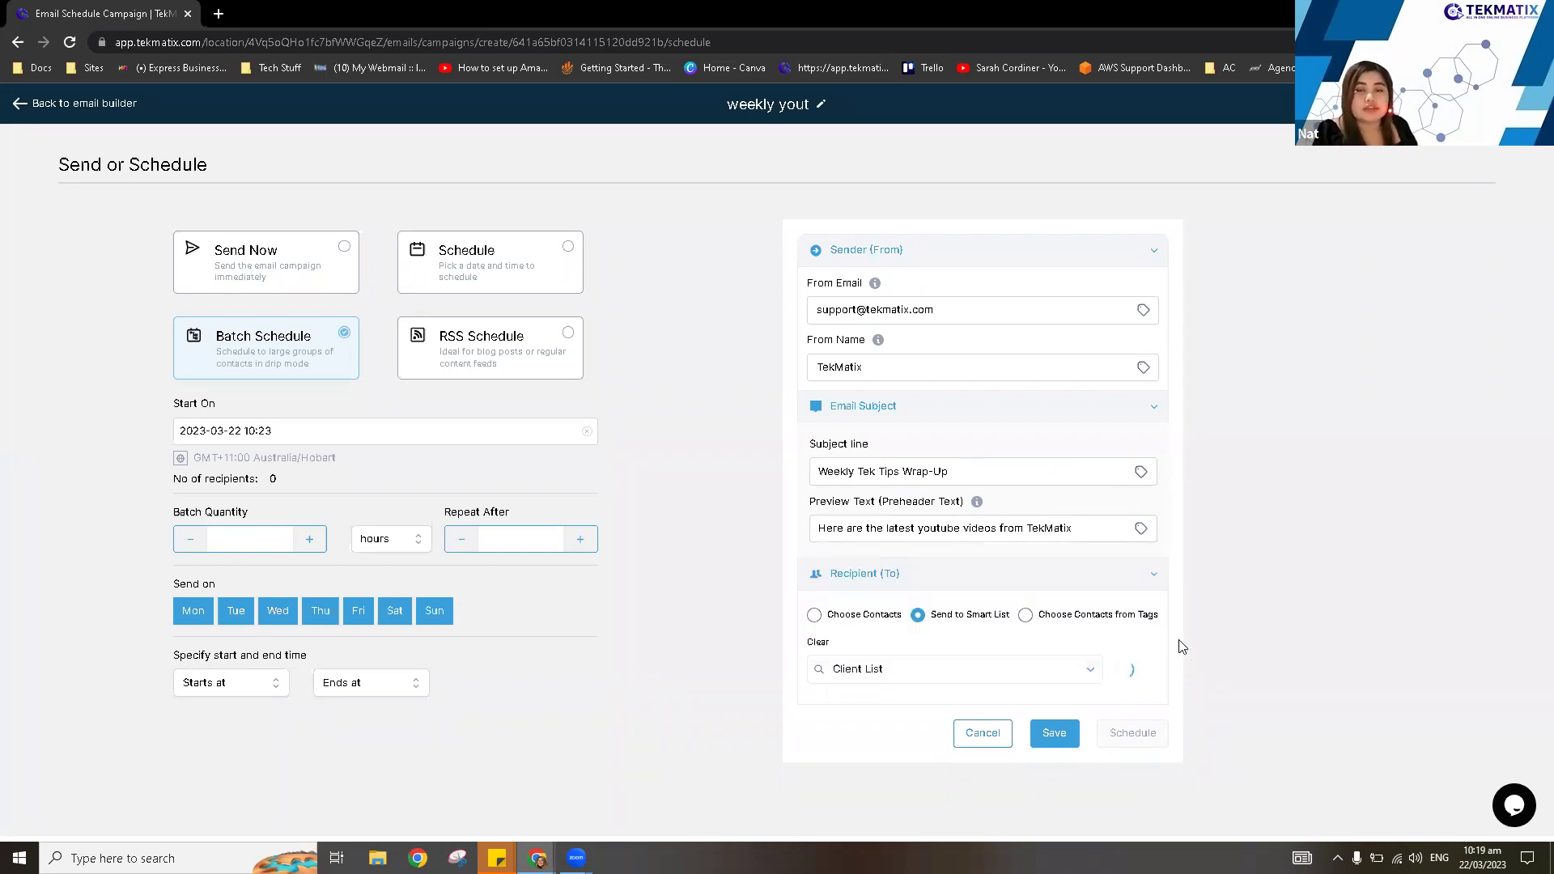
# Set the recipients to contacts chosen from tags, and select the "check in" tag.
pyautogui.click(1019, 617)
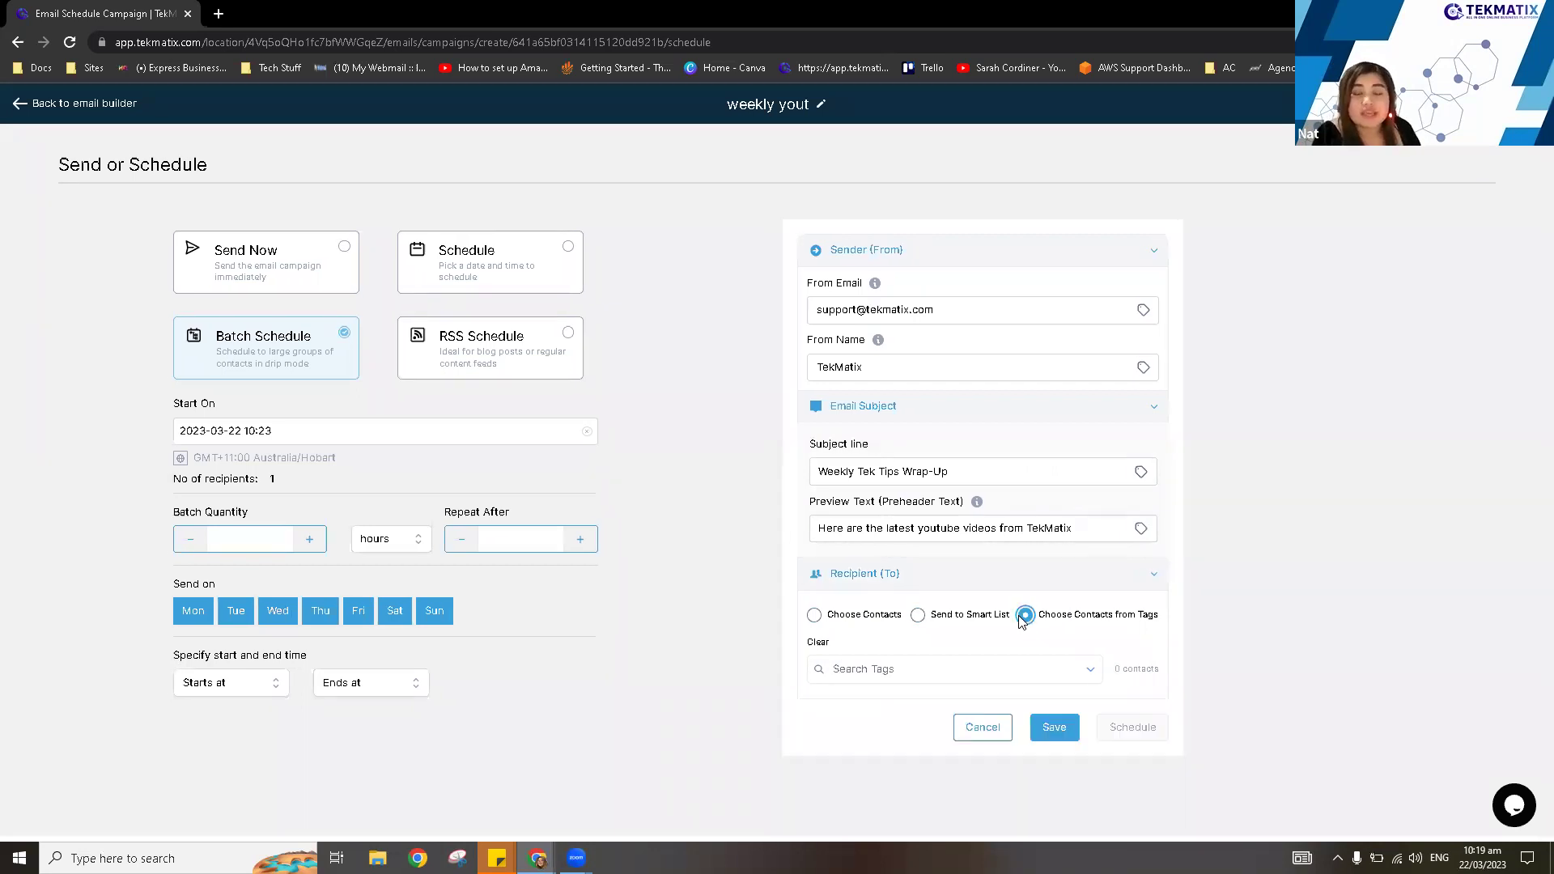
pyautogui.click(1089, 669)
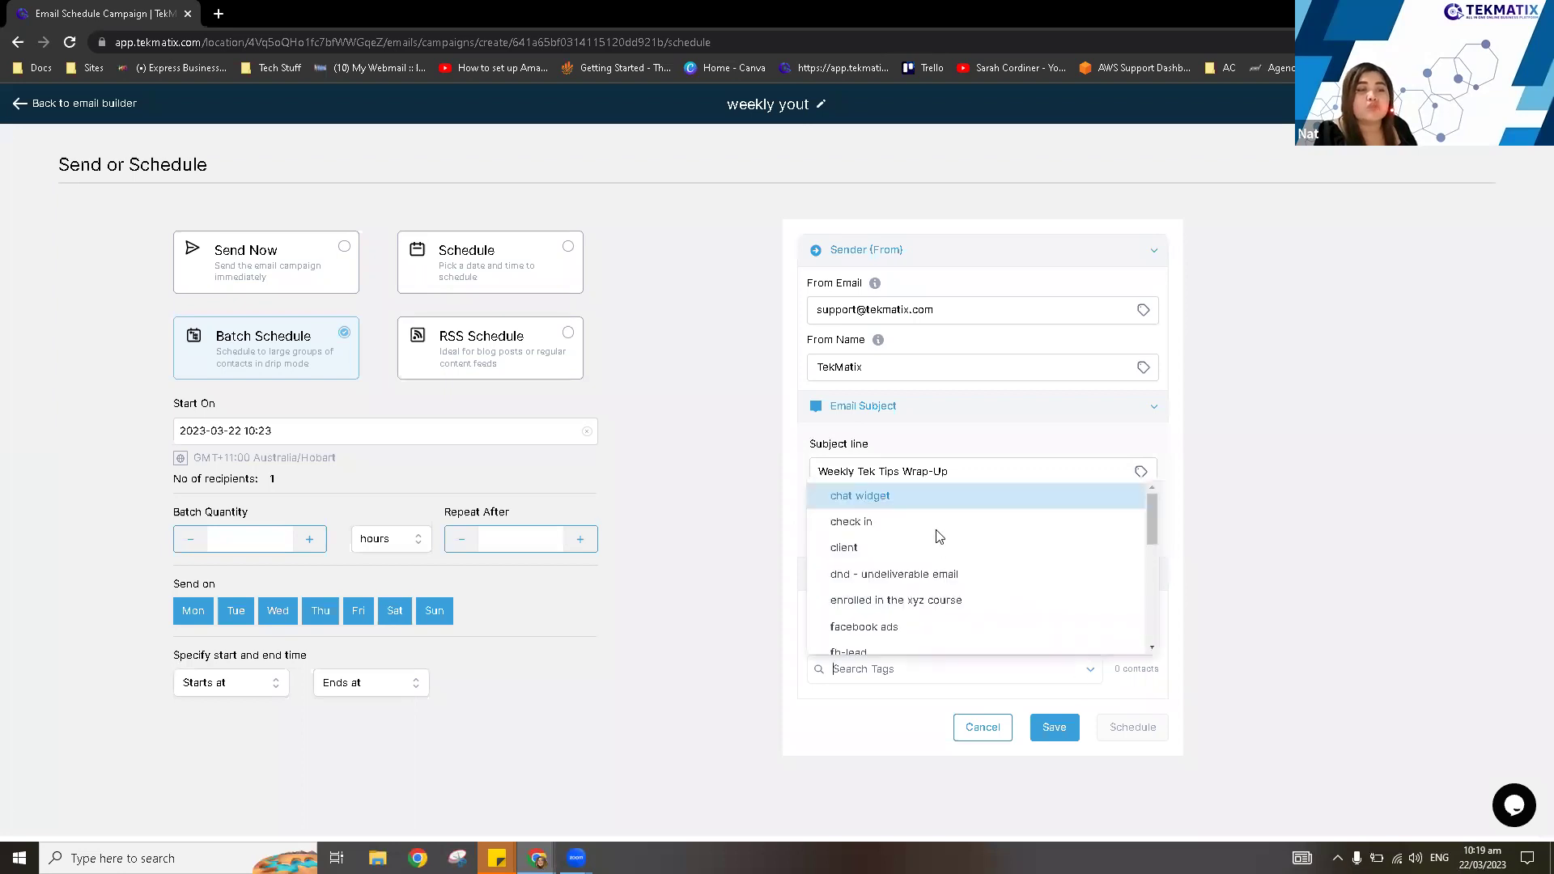
pyautogui.scroll(-2, 937, 535)
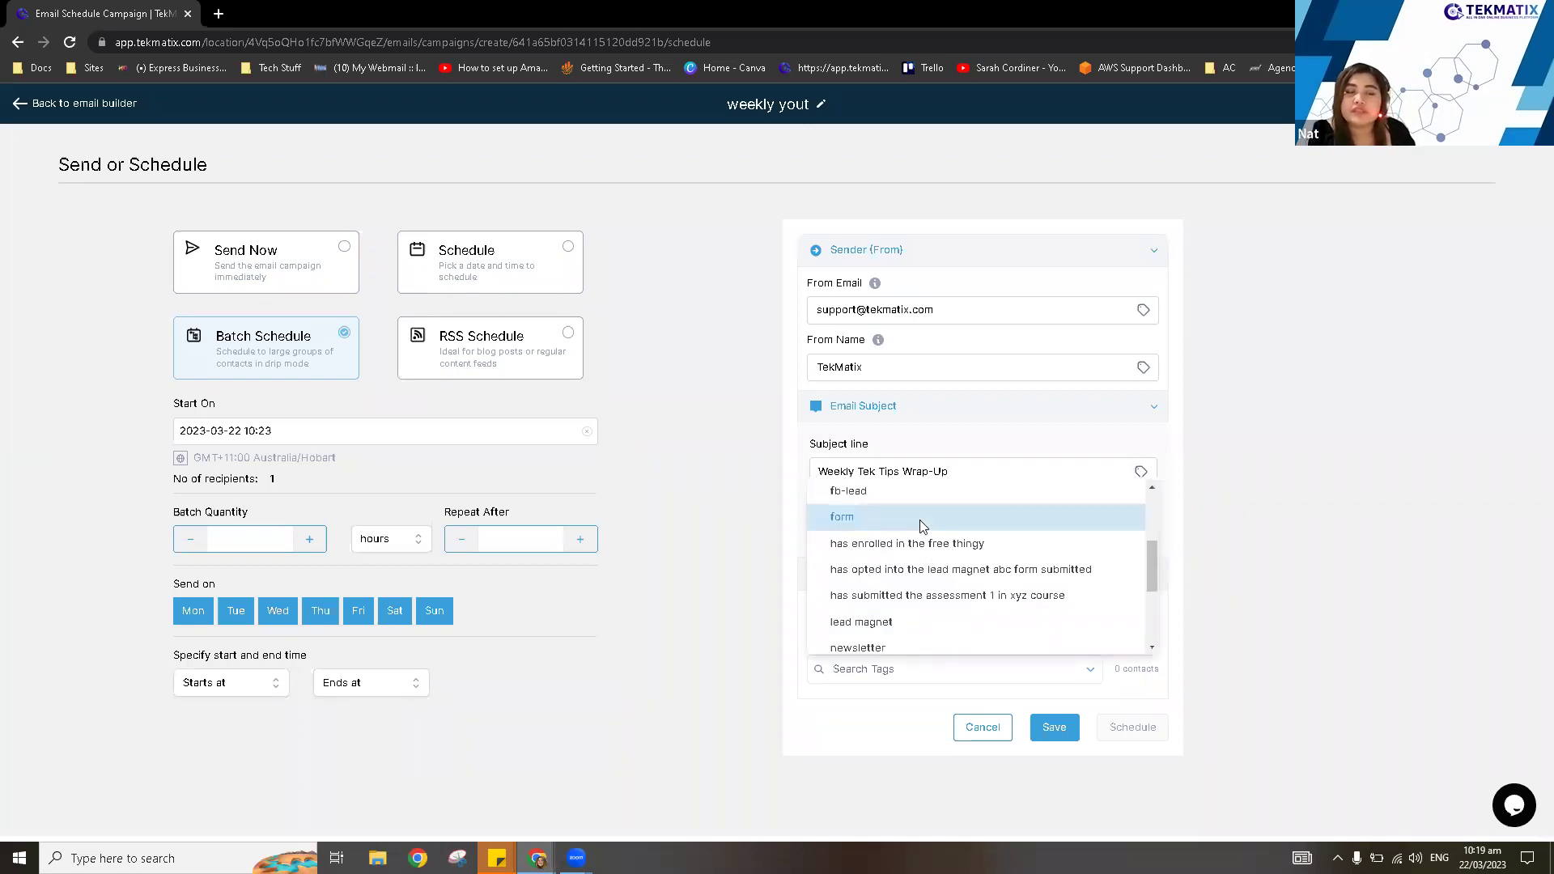
pyautogui.click(975, 525)
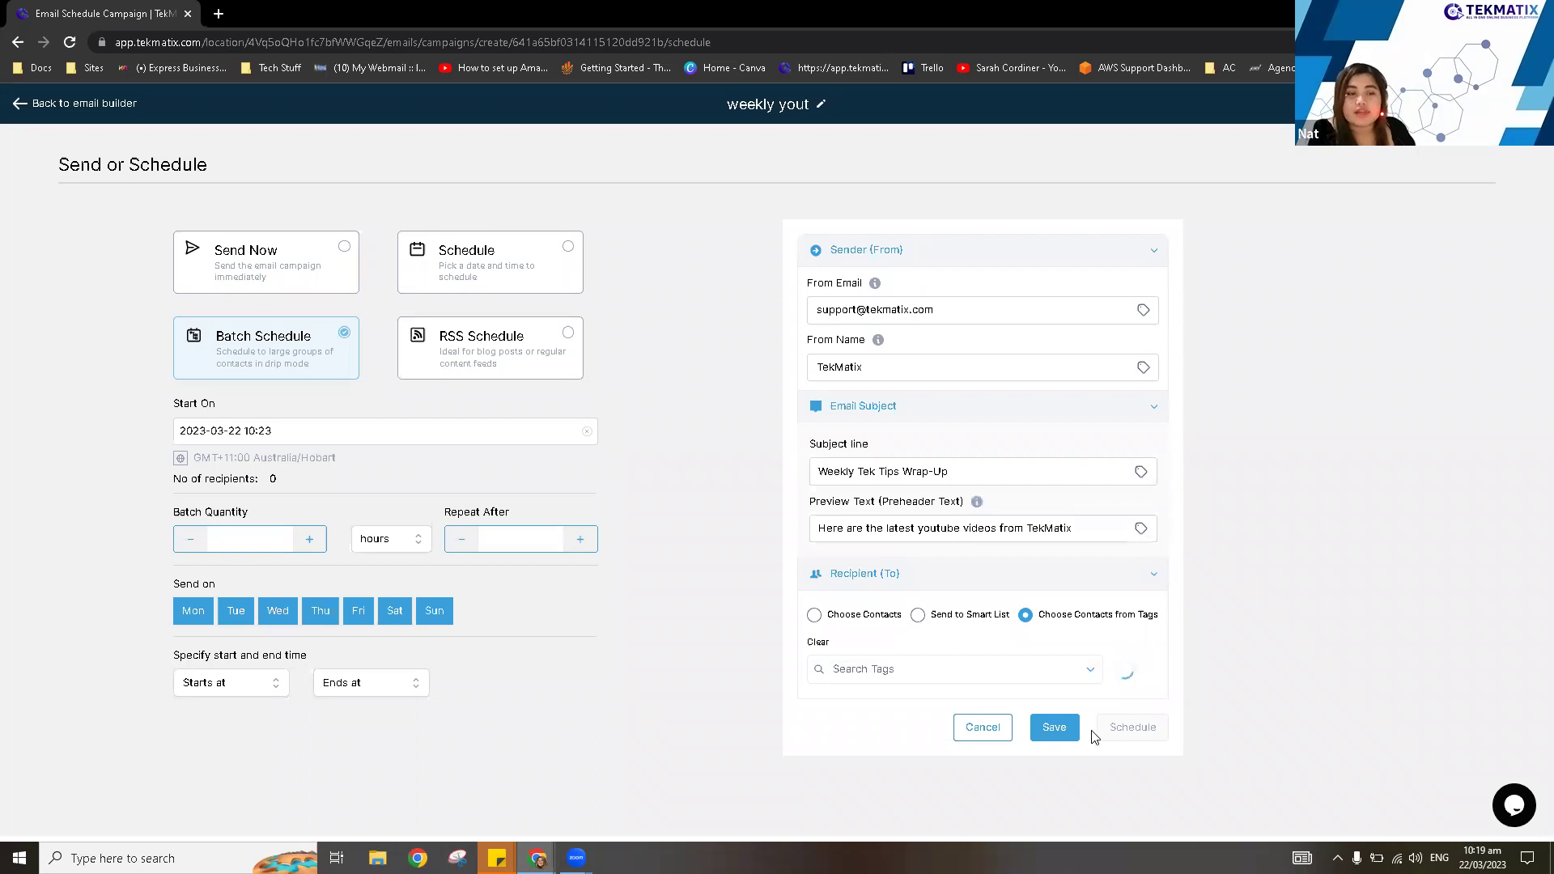
pyautogui.scroll(-1, 1059, 712)
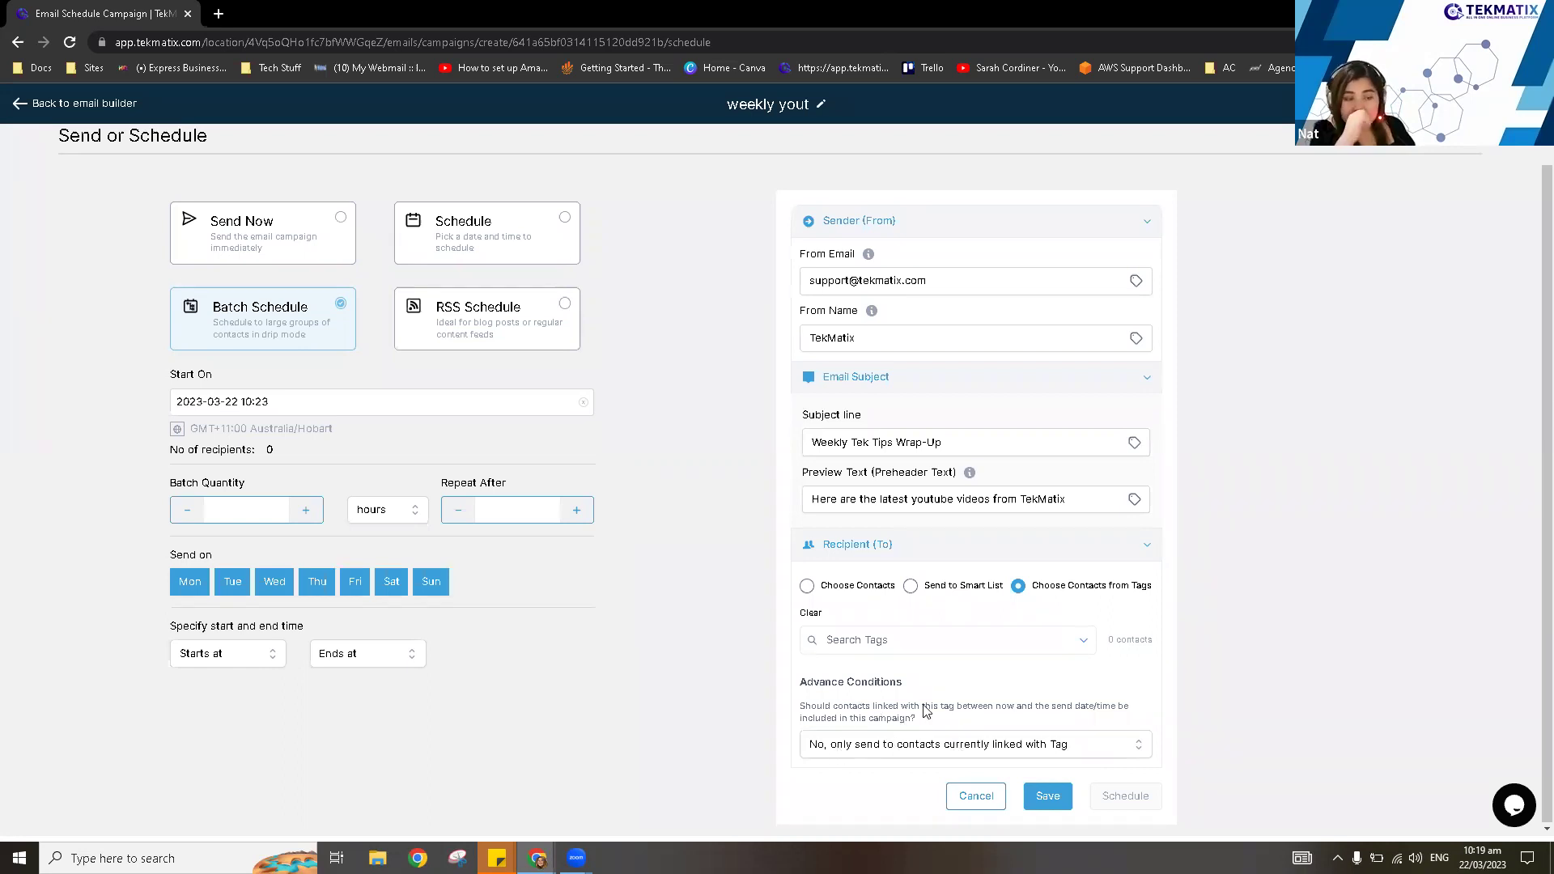
pyautogui.click(1083, 640)
pyautogui.click(860, 494)
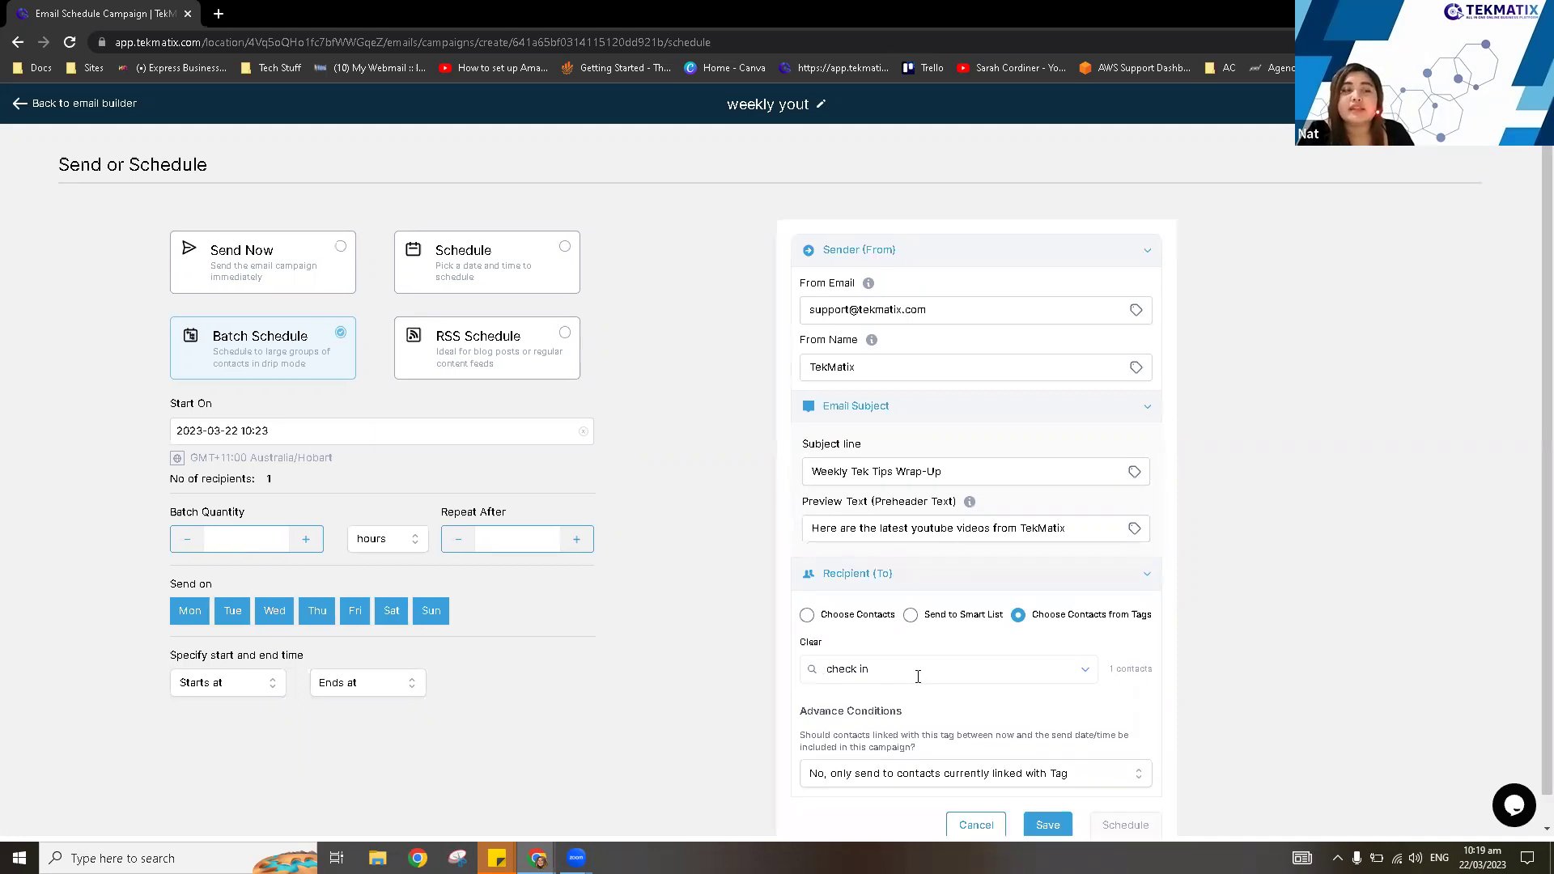
# Set the advance condition for contacts linked with the tag before the send date to "Yes, include them".
pyautogui.scroll(-1, 917, 676)
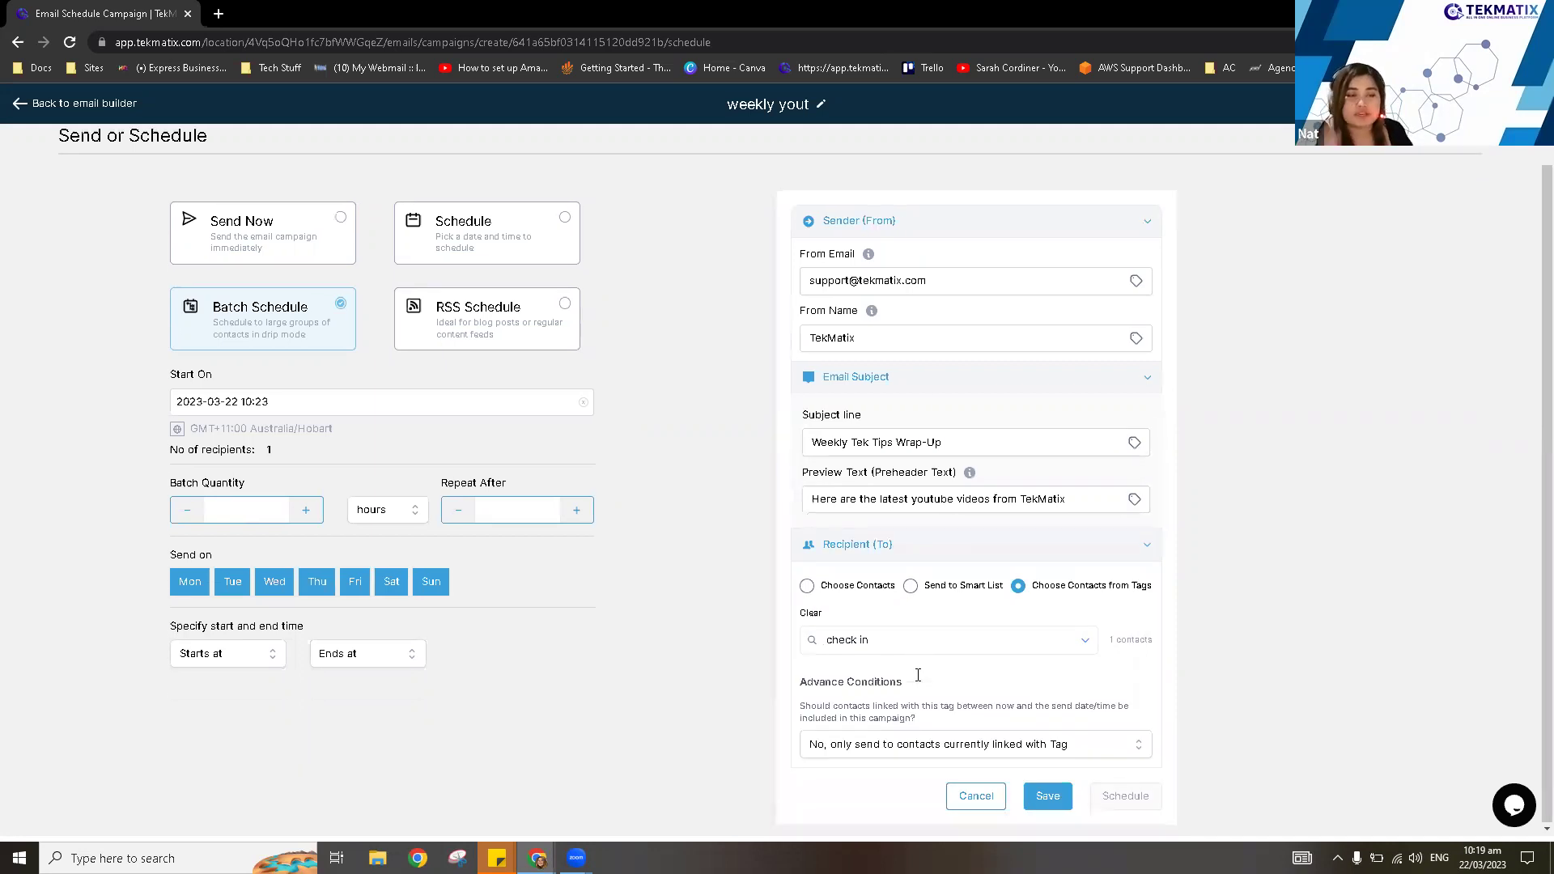
pyautogui.click(972, 746)
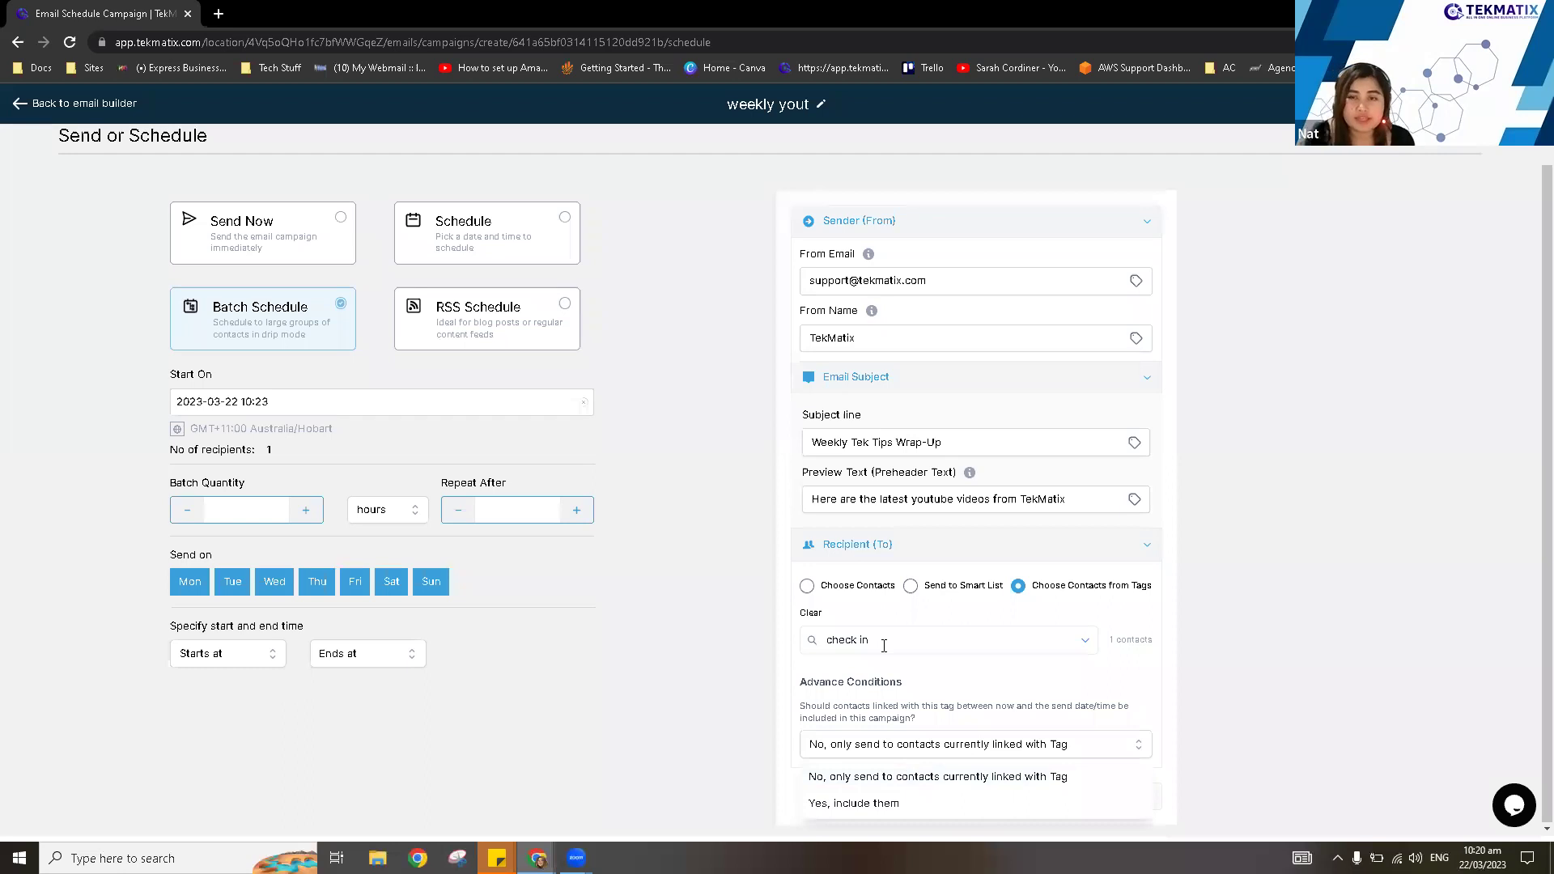
pyautogui.click(865, 804)
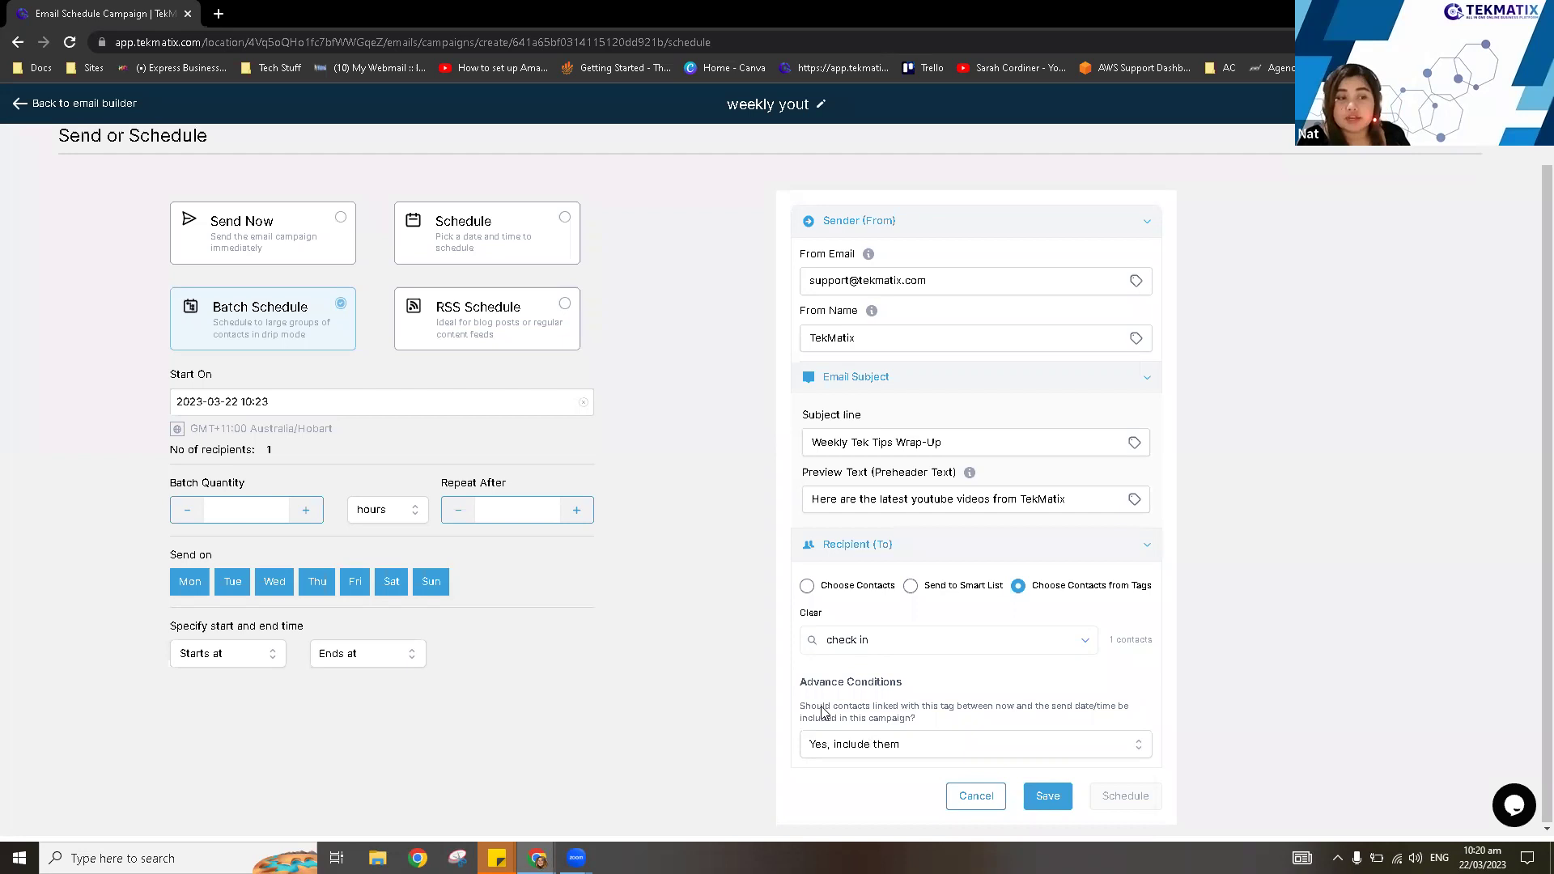
# Save the weekly yout campaign's batch schedule settings and return through the email builder to the Email Campaigns list.
pyautogui.tripleClick(904, 685)
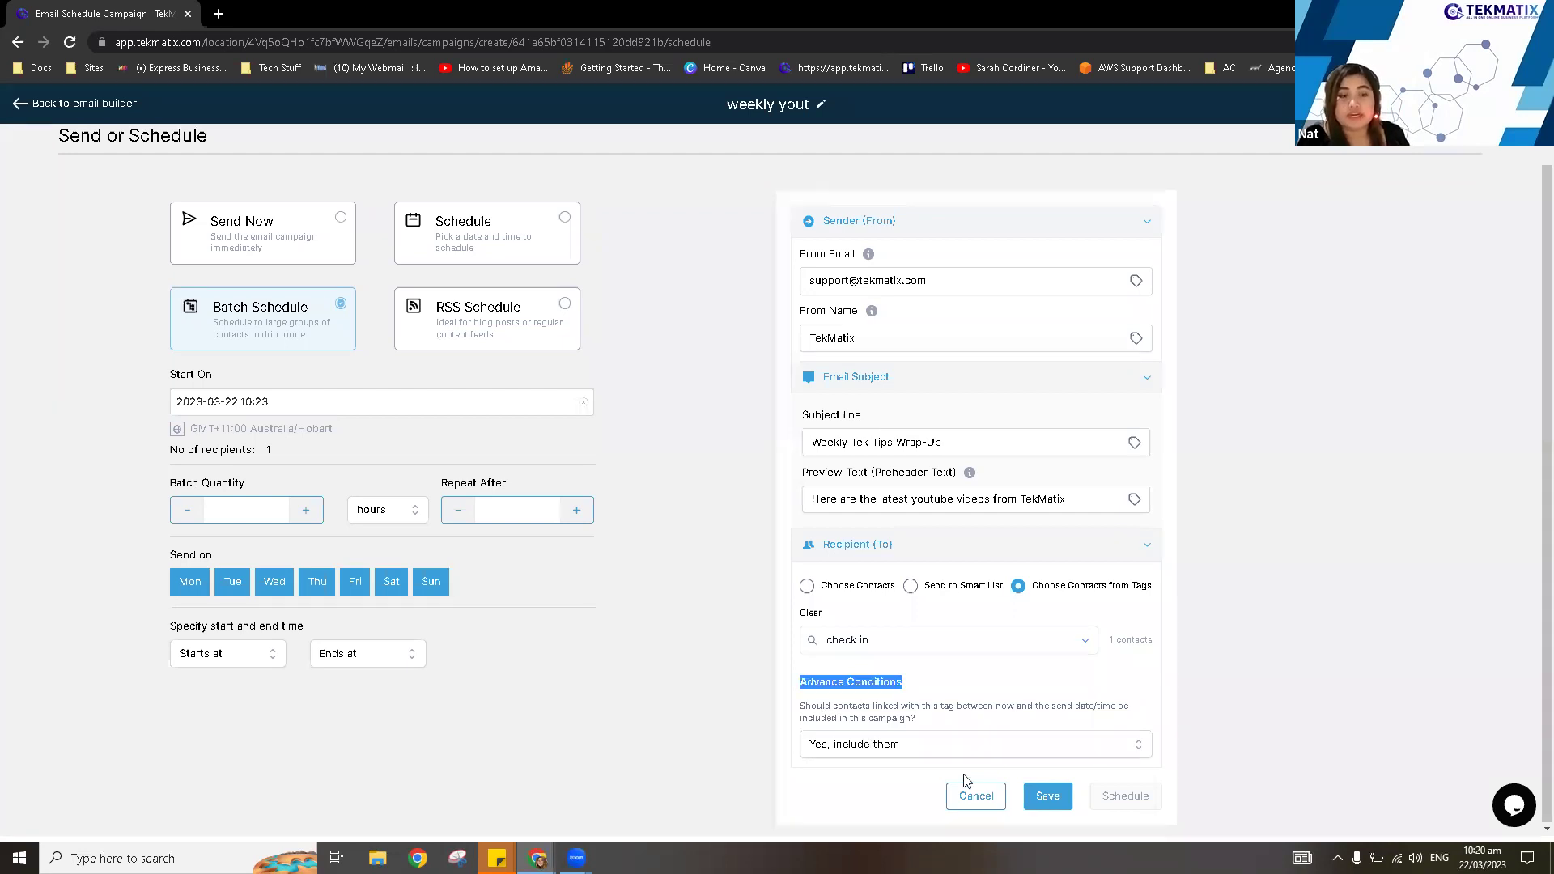
pyautogui.click(1044, 797)
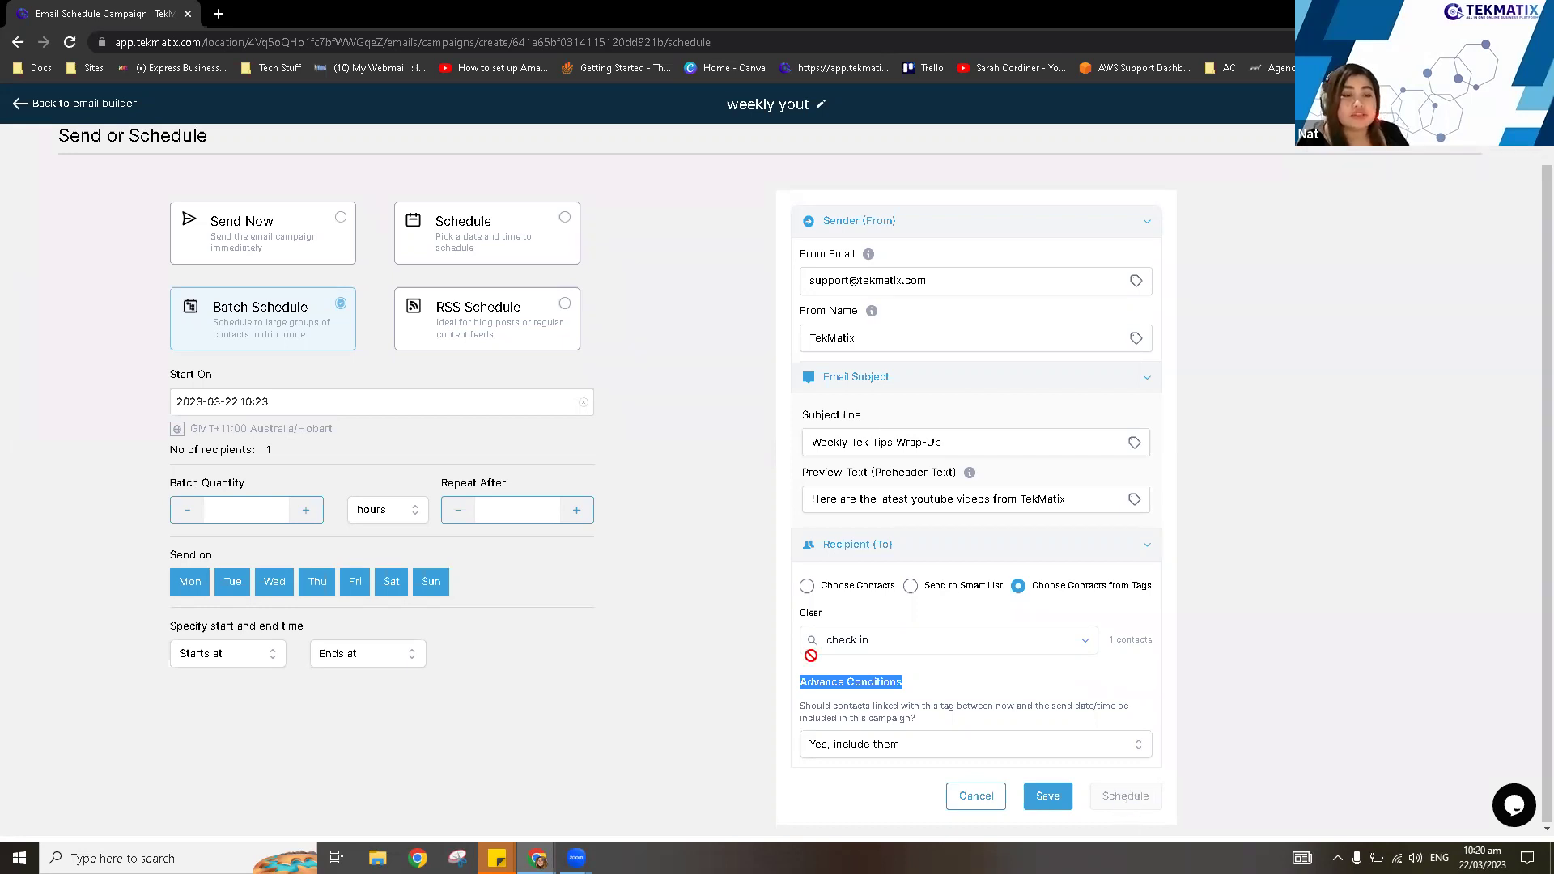
pyautogui.click(38, 113)
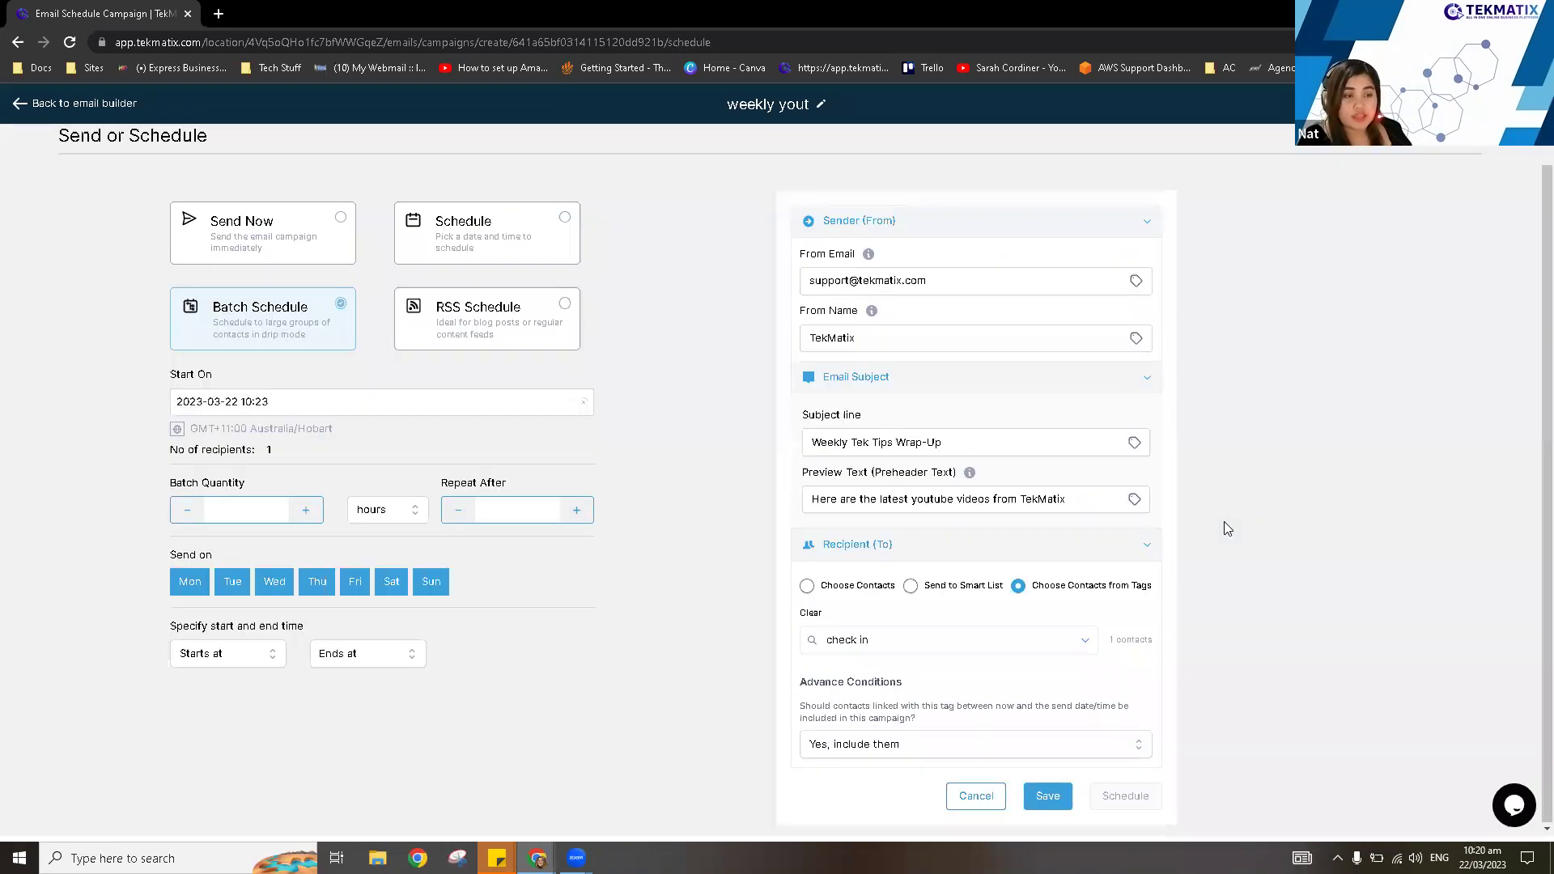
pyautogui.moveTo(1021, 591); pyautogui.dragTo(1179, 597)
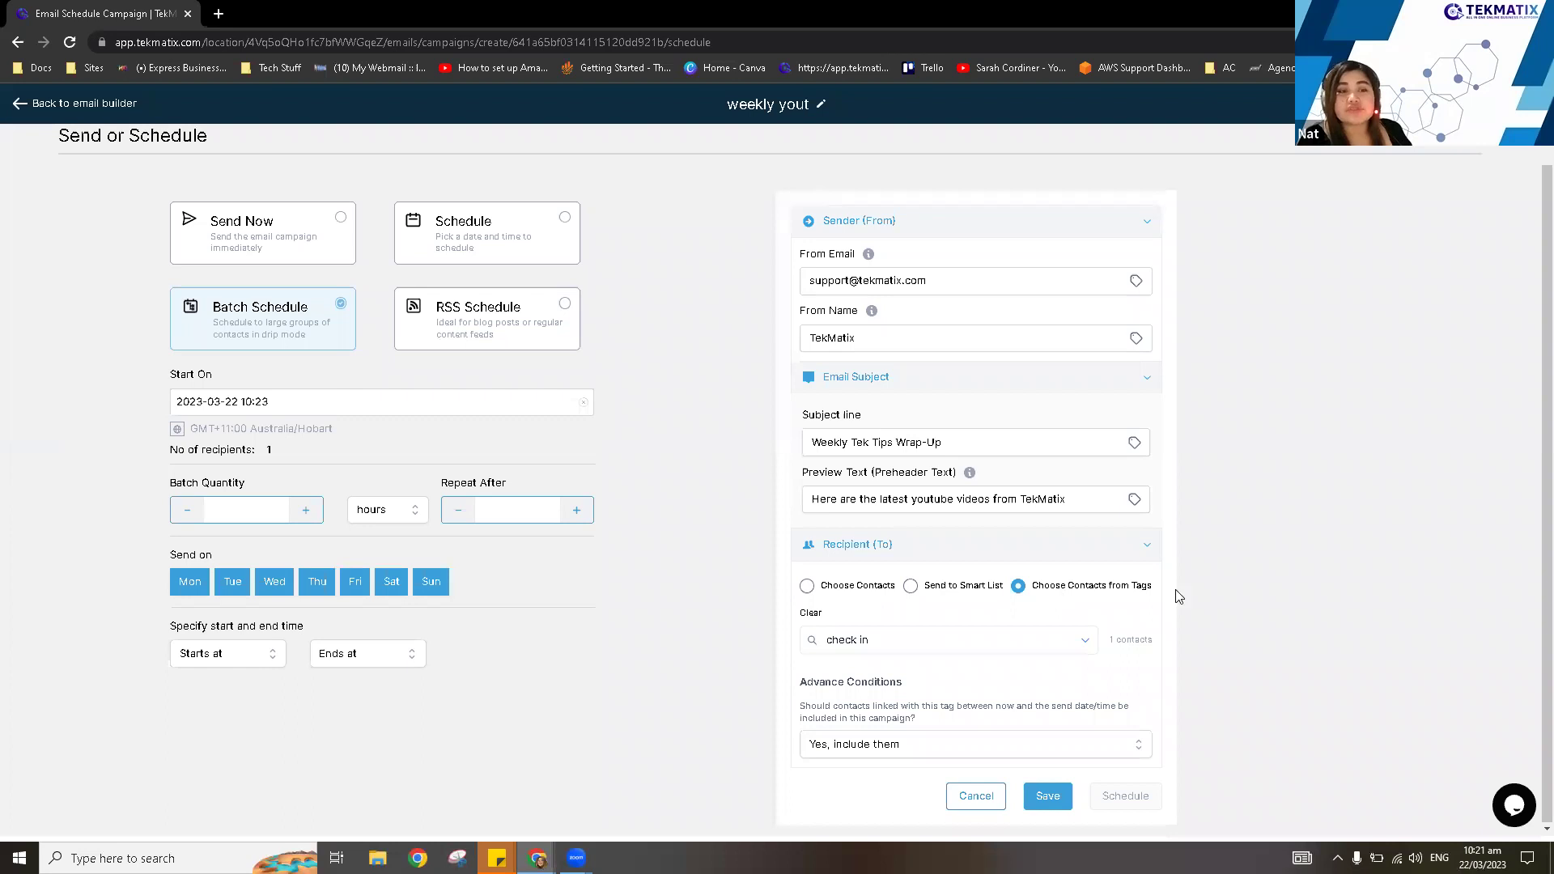
pyautogui.click(1225, 538)
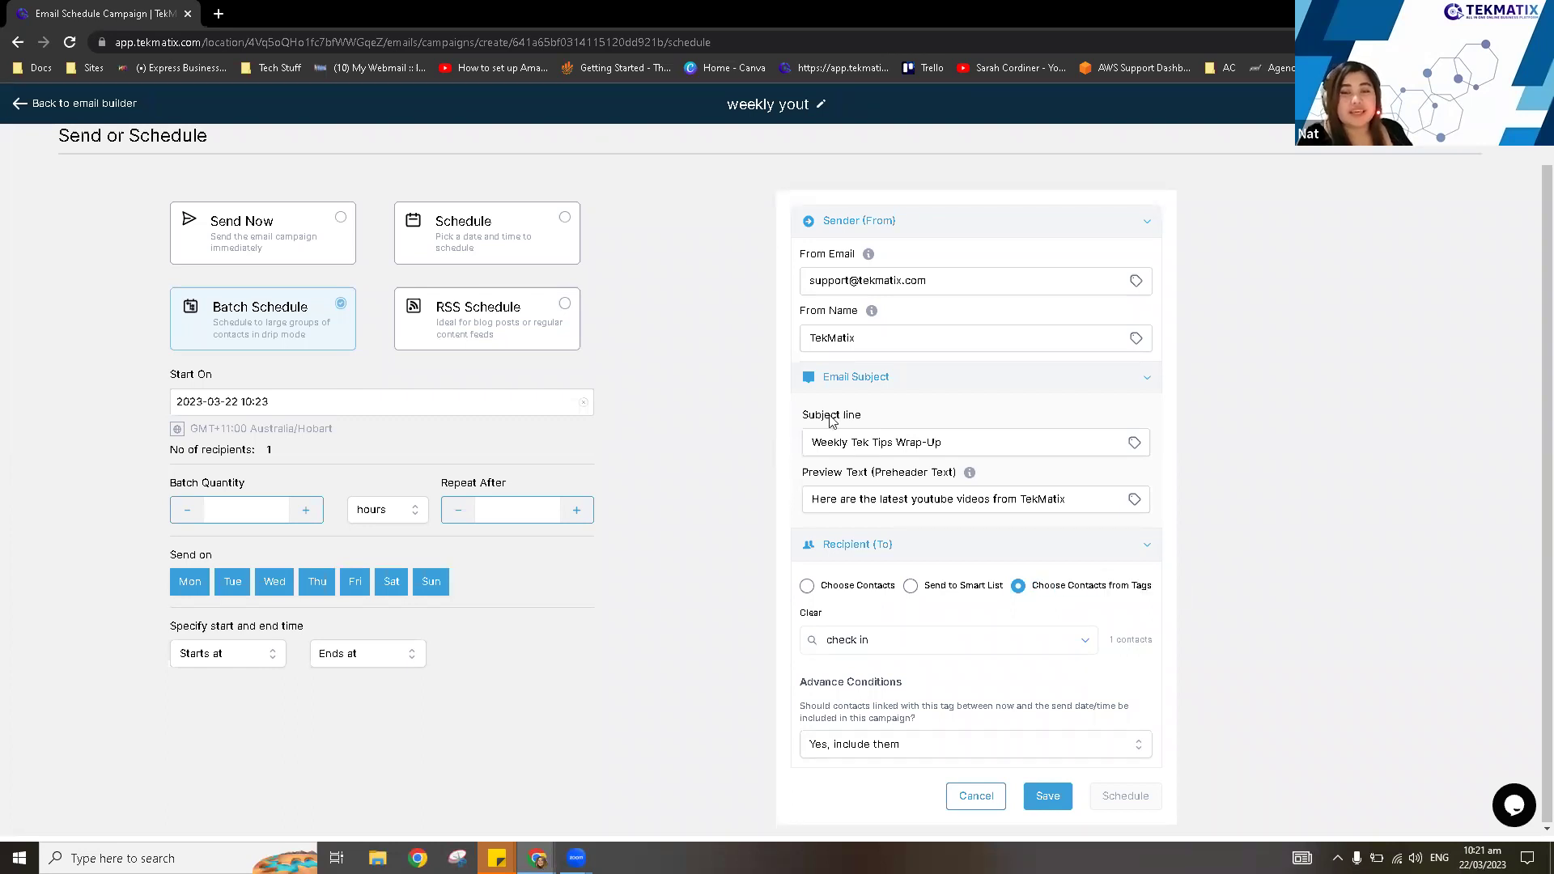
pyautogui.click(64, 111)
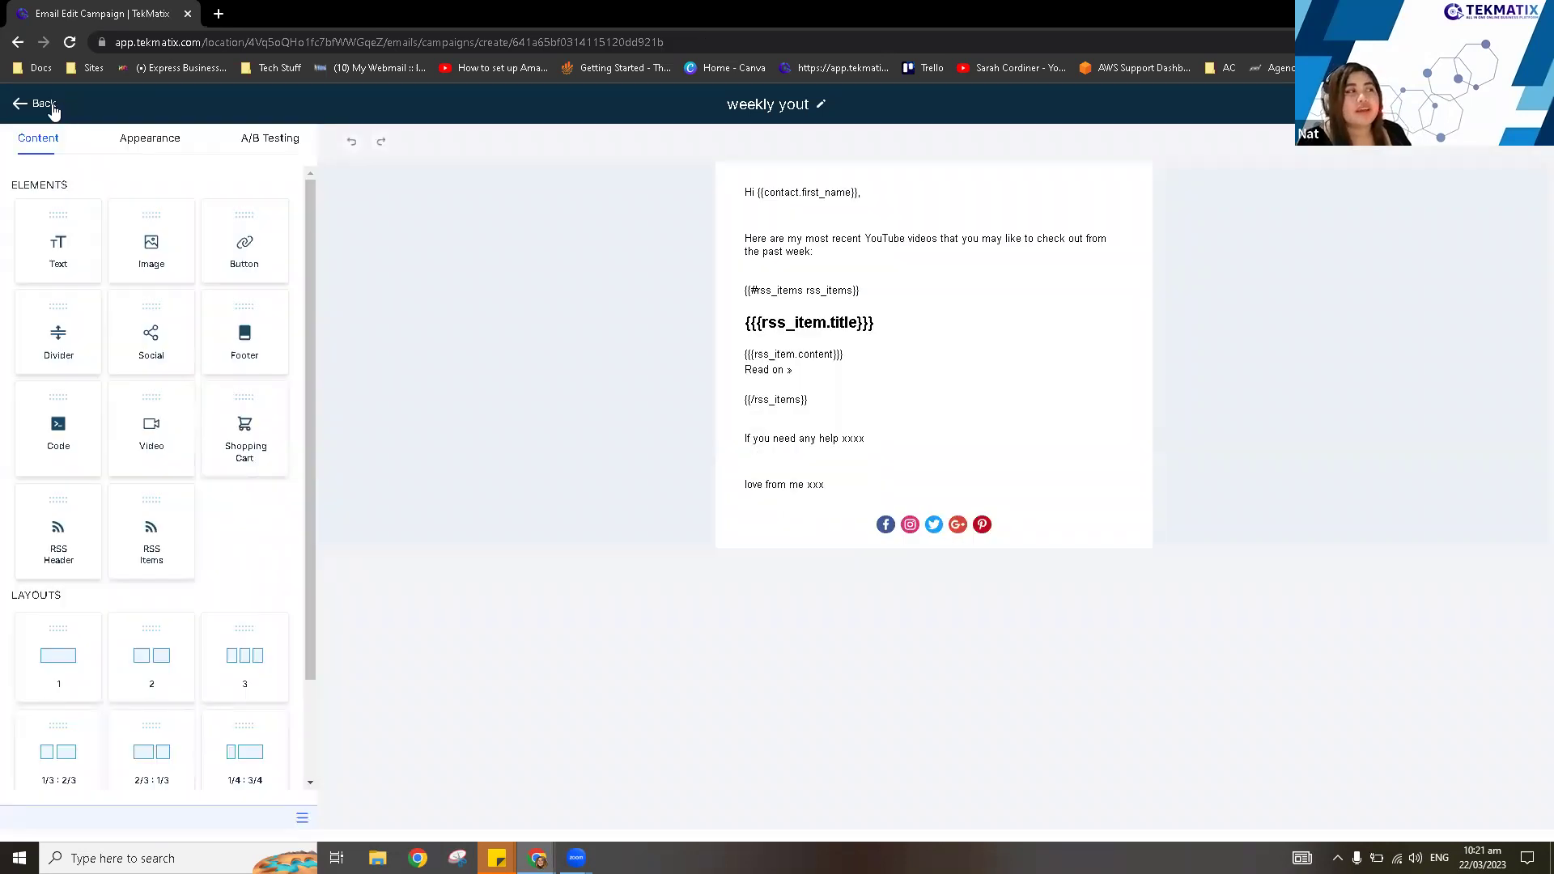
pyautogui.click(44, 105)
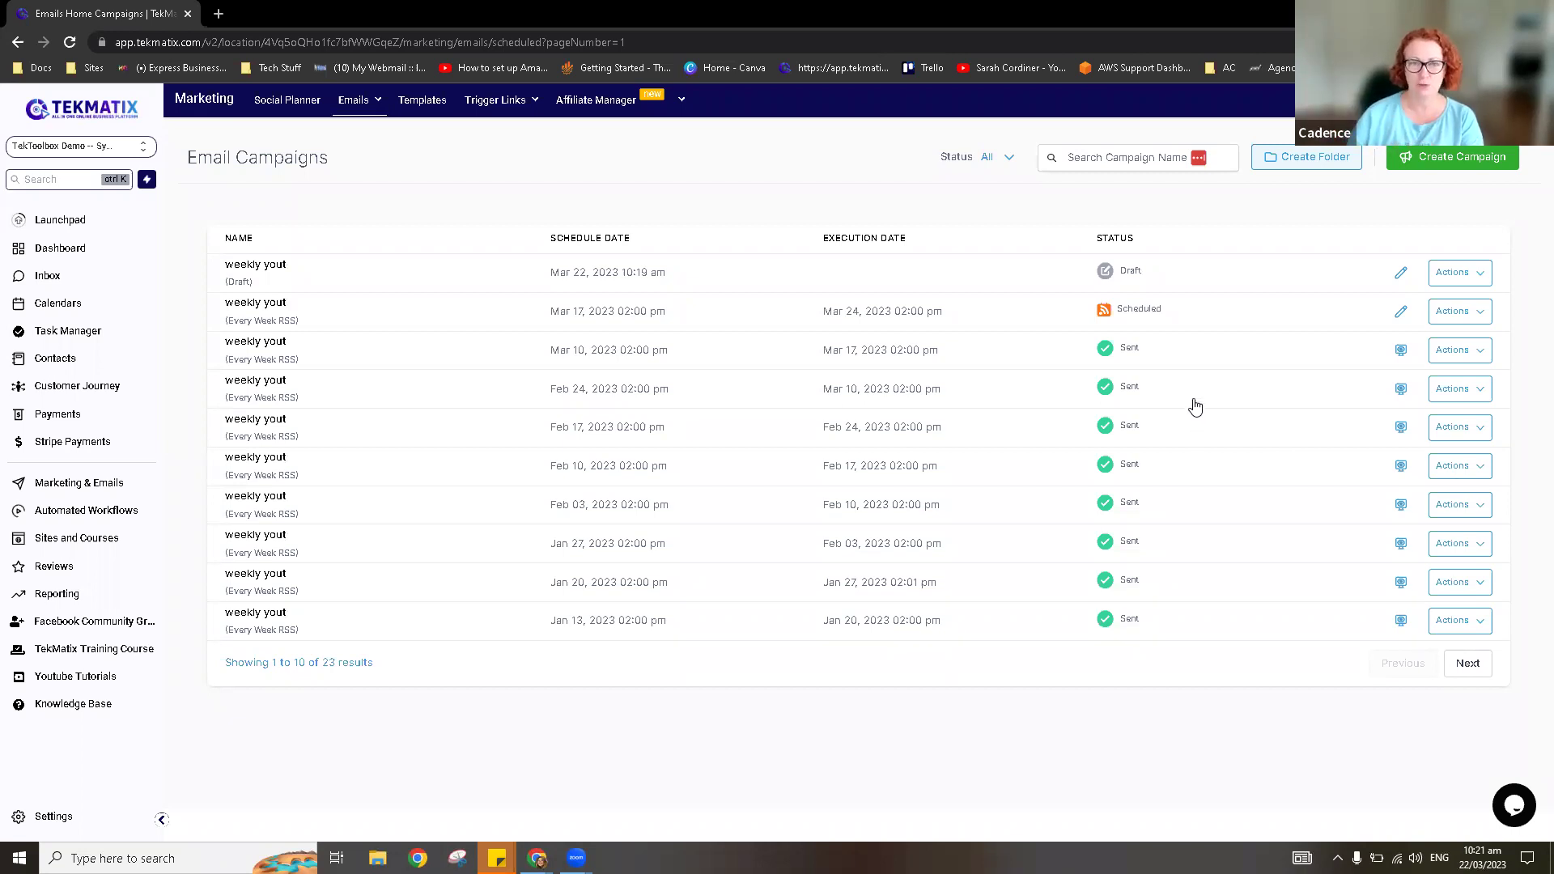
# Look at the full contact list in Contacts, and view the message templates under Marketing & Emails.
pyautogui.click(72, 362)
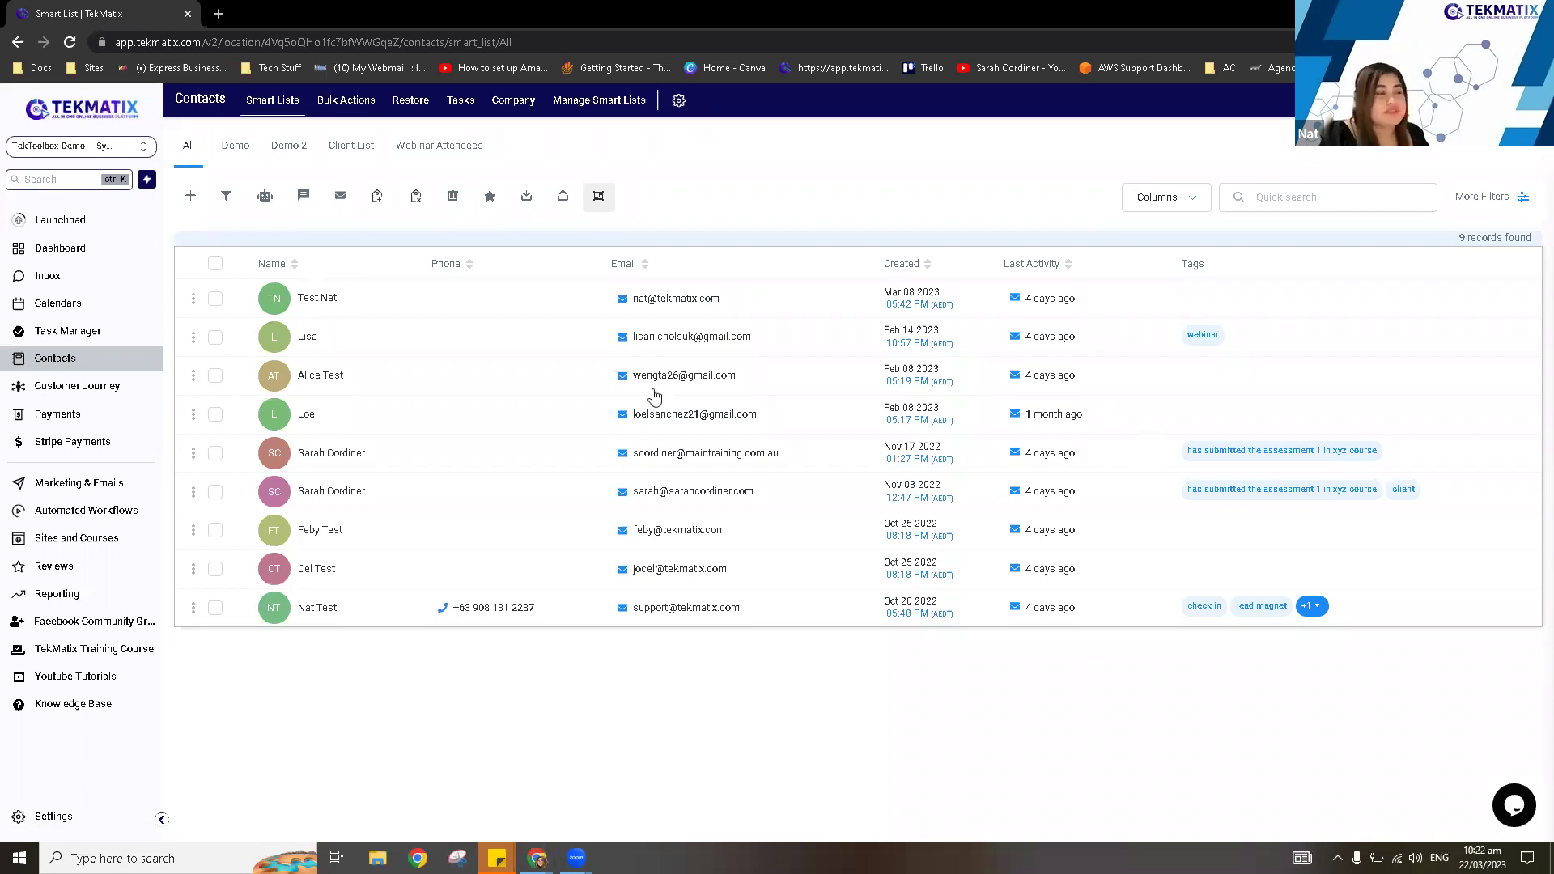
pyautogui.click(105, 485)
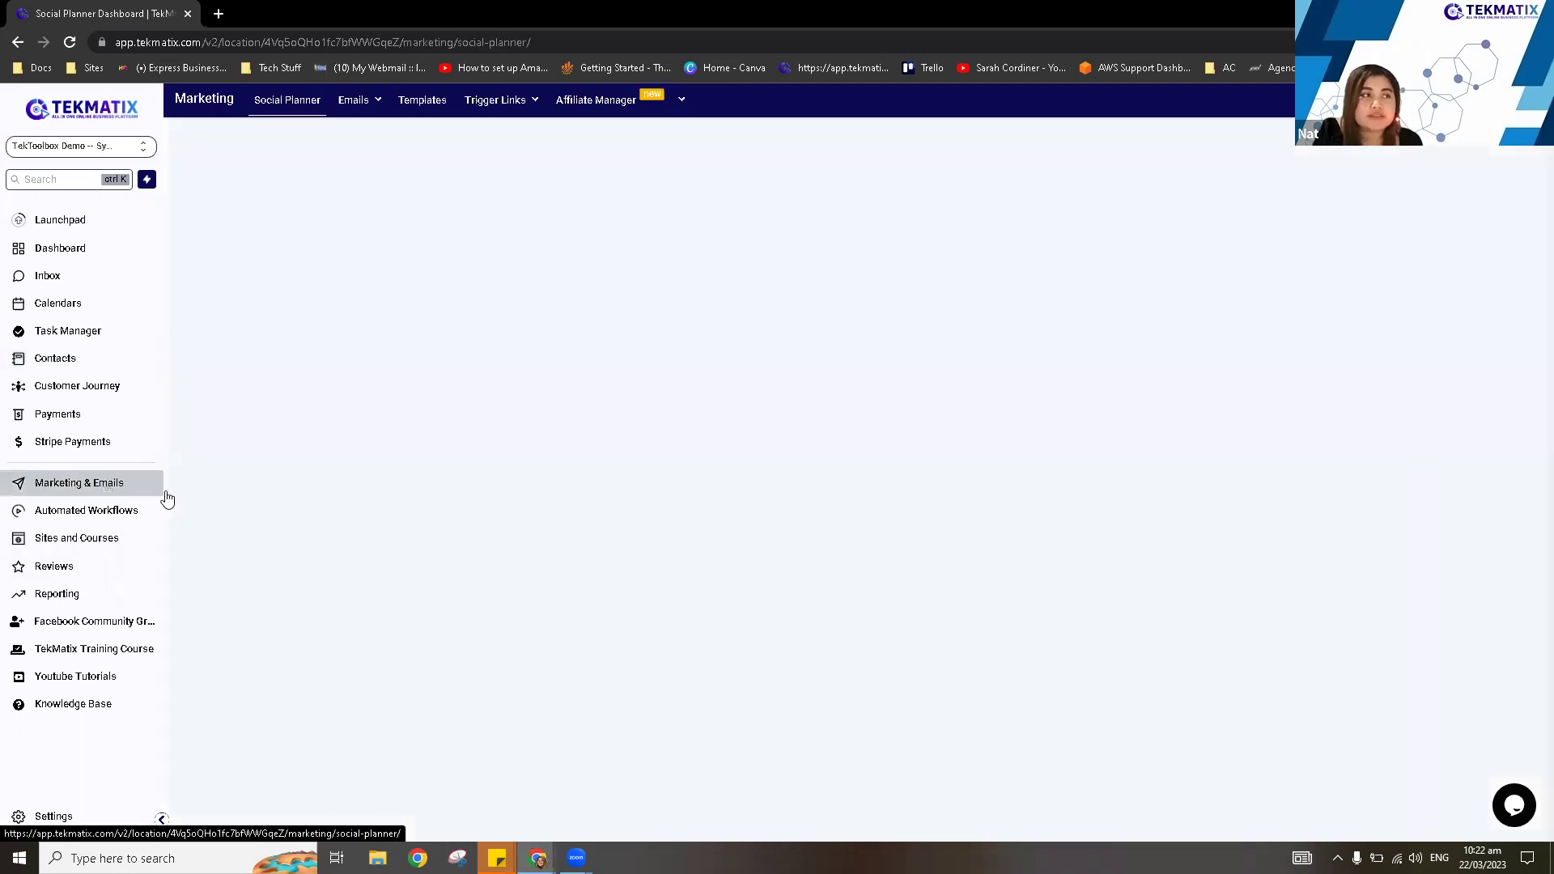
pyautogui.click(426, 108)
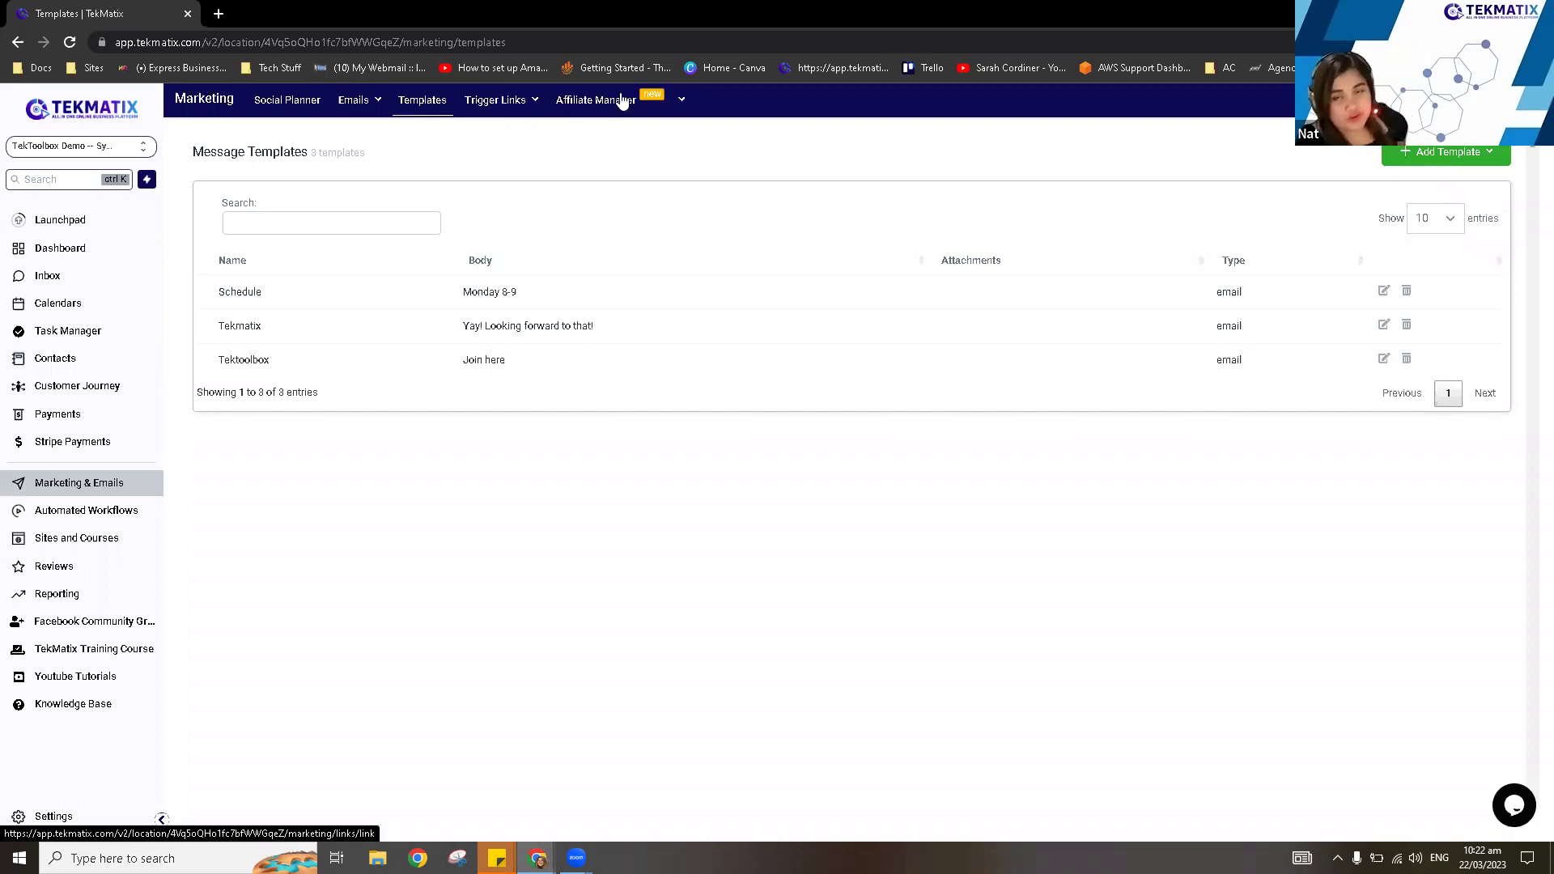
# Open Automated Workflows and look over the list of workflow folders and workflows.
pyautogui.click(96, 518)
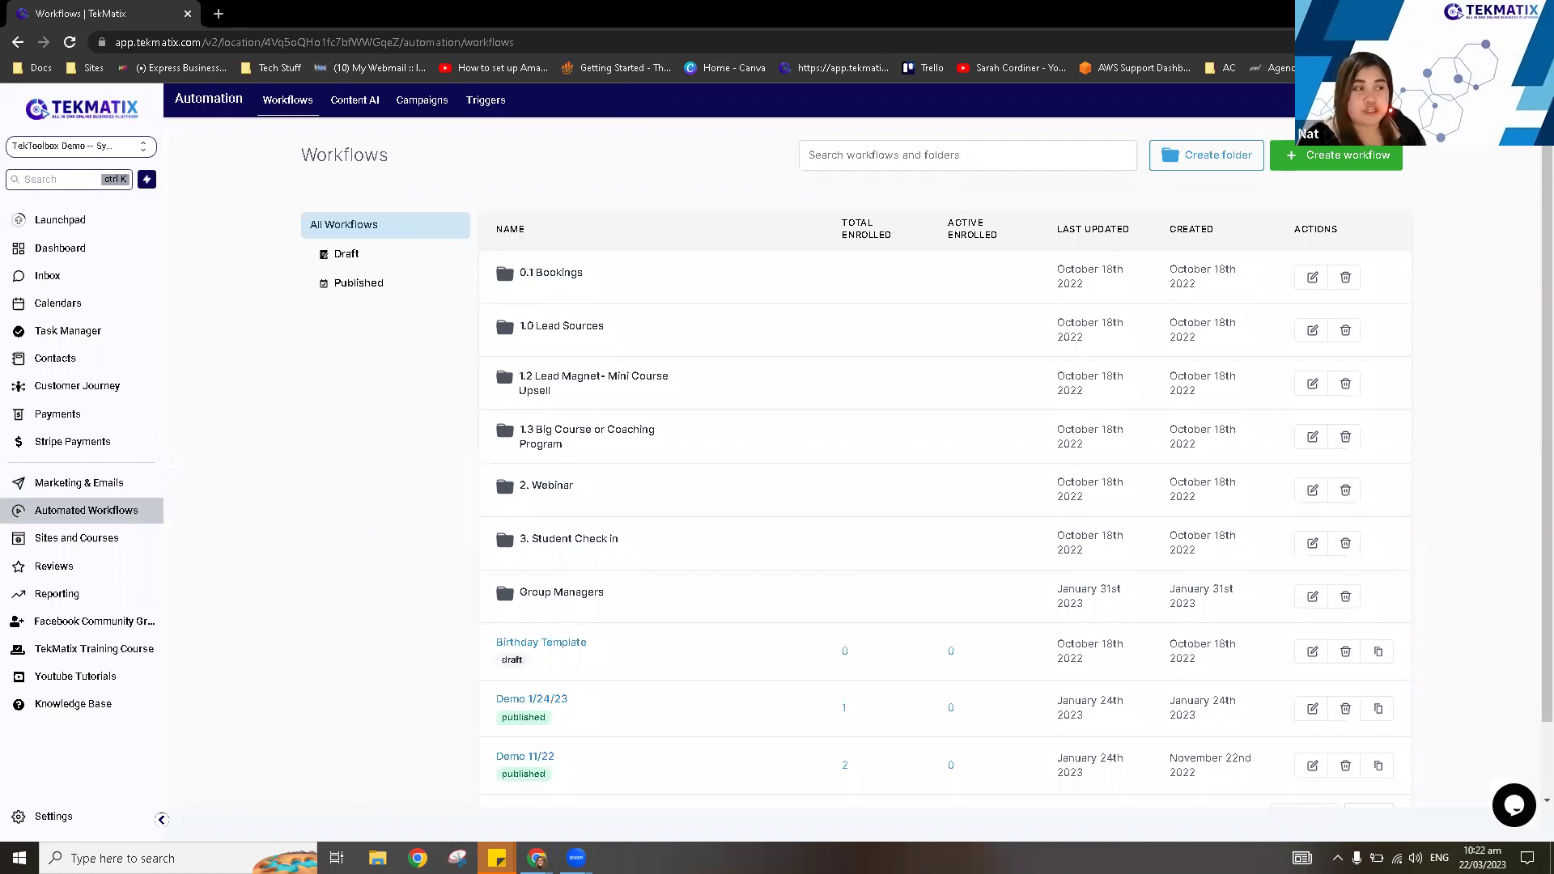
pyautogui.moveTo(664, 403)
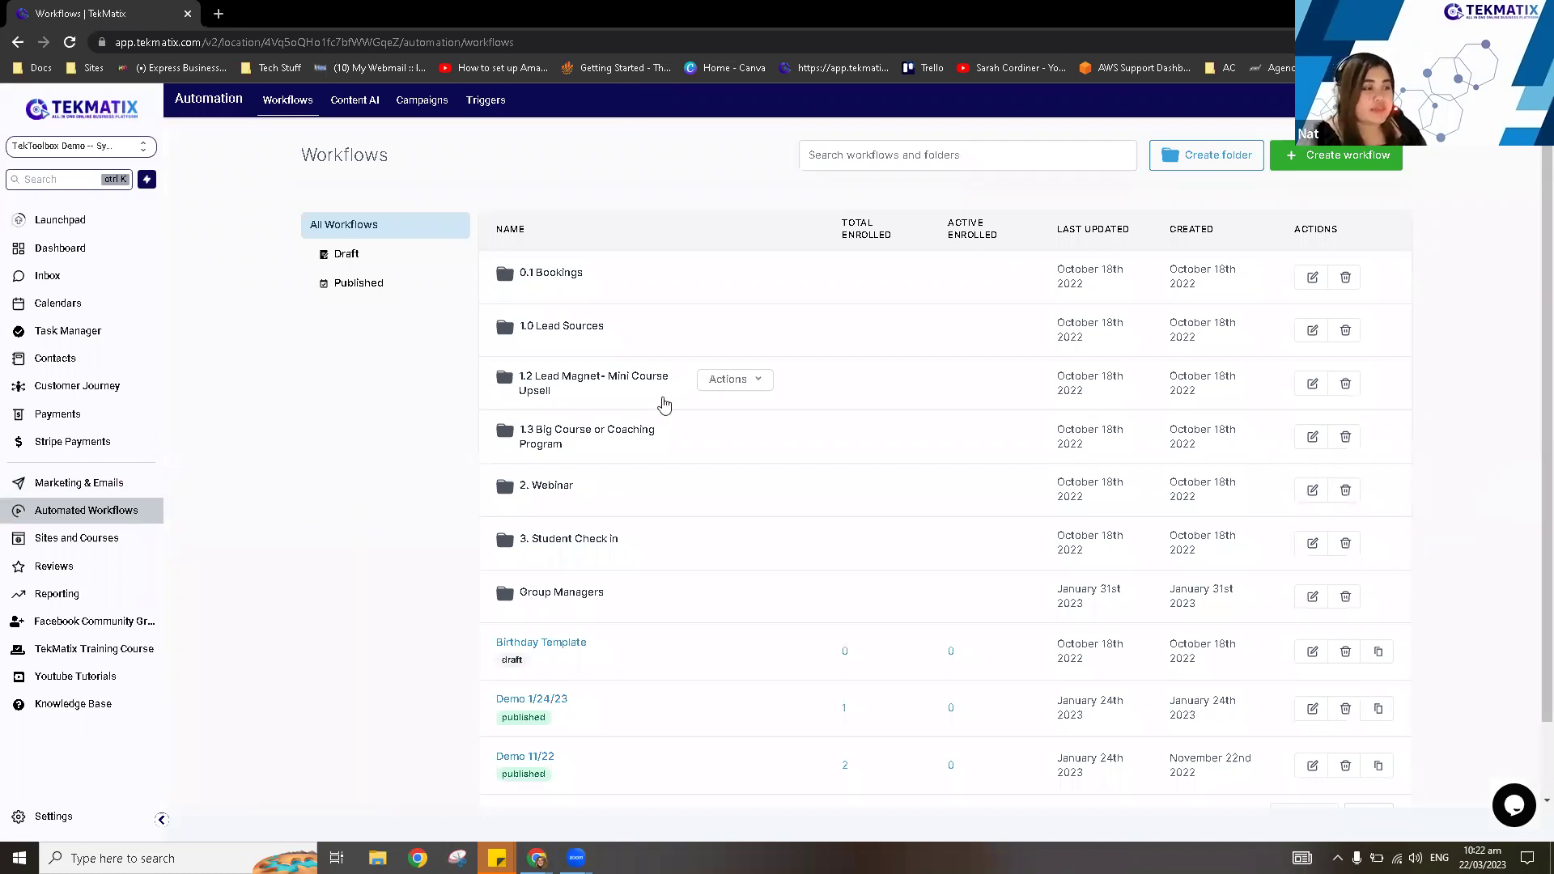
pyautogui.click(146, 511)
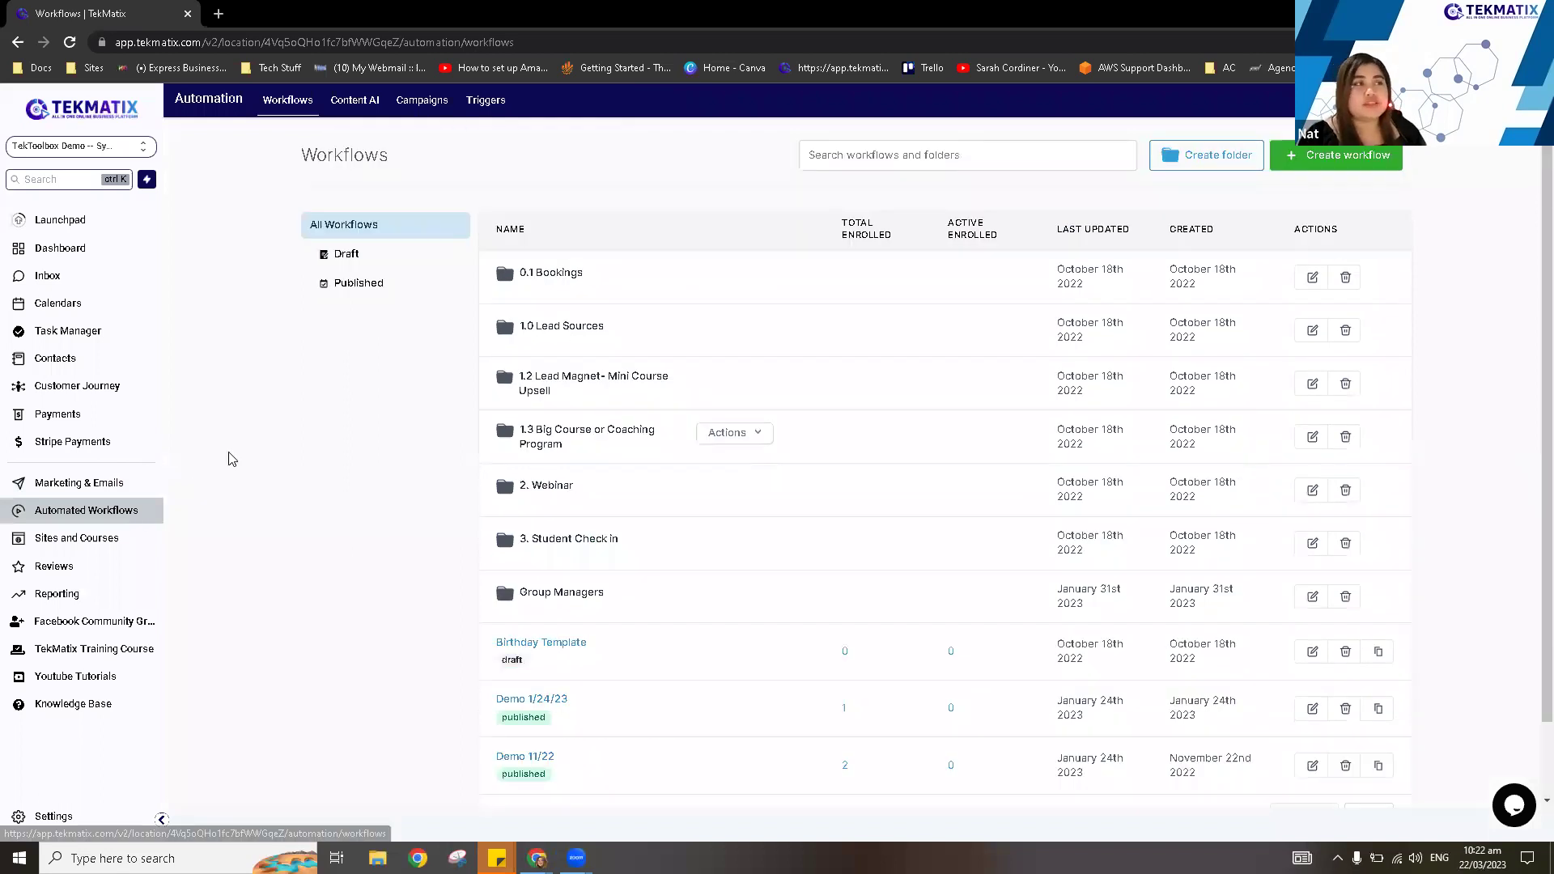
pyautogui.moveTo(546, 301)
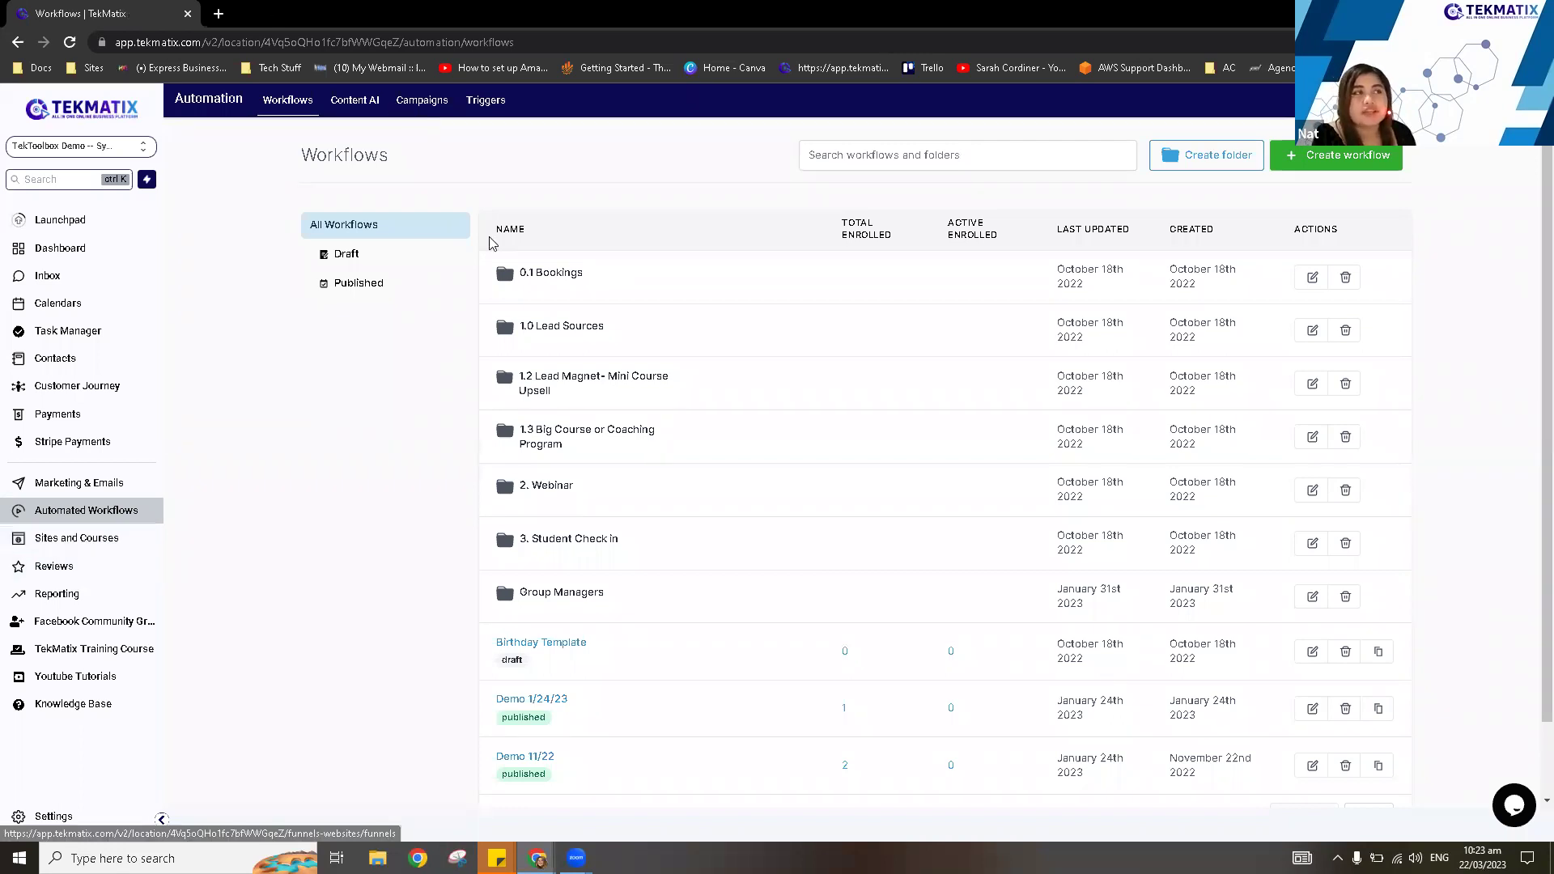
# Duplicate the Email Edit tab in the other browser window and go back from the email builder.
pyautogui.hotkey('alt', 'Tab')
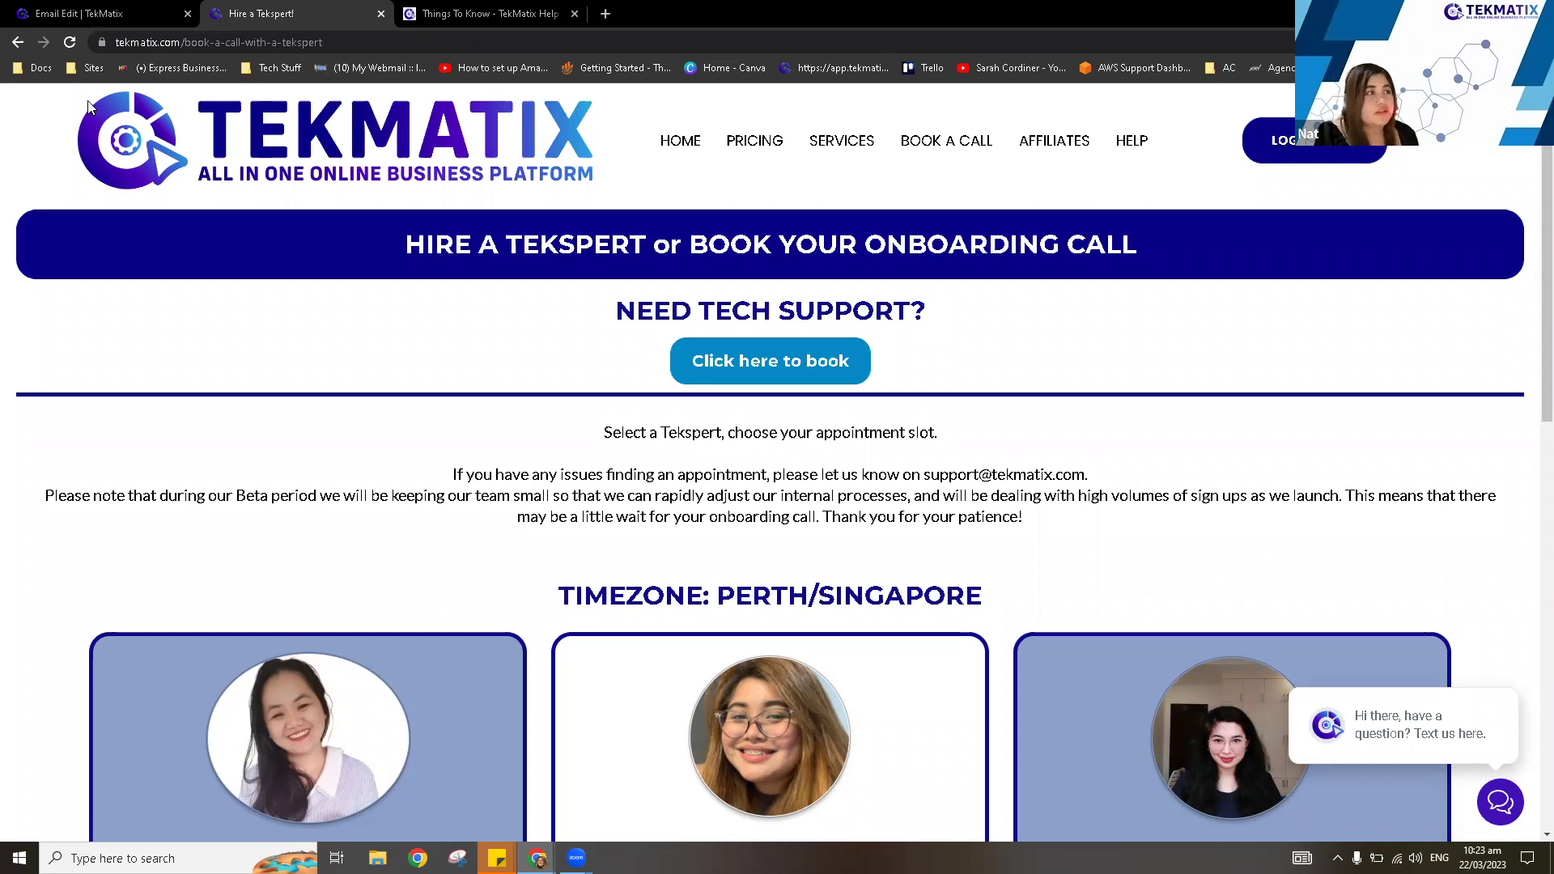
pyautogui.click(79, 16)
pyautogui.rightClick(80, 16)
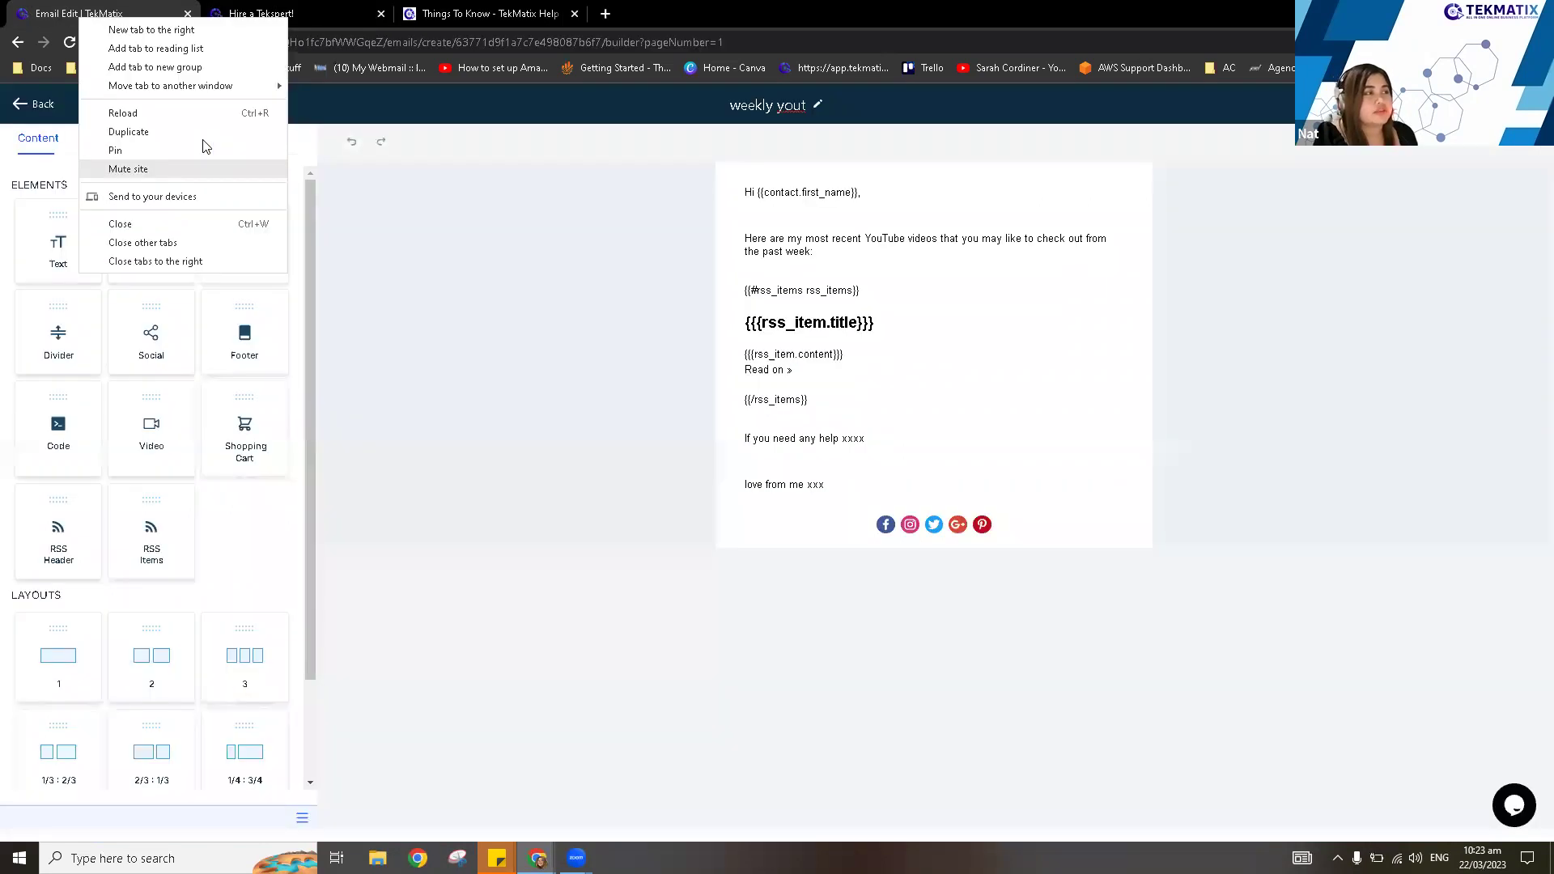
pyautogui.press('Return')
pyautogui.click(31, 106)
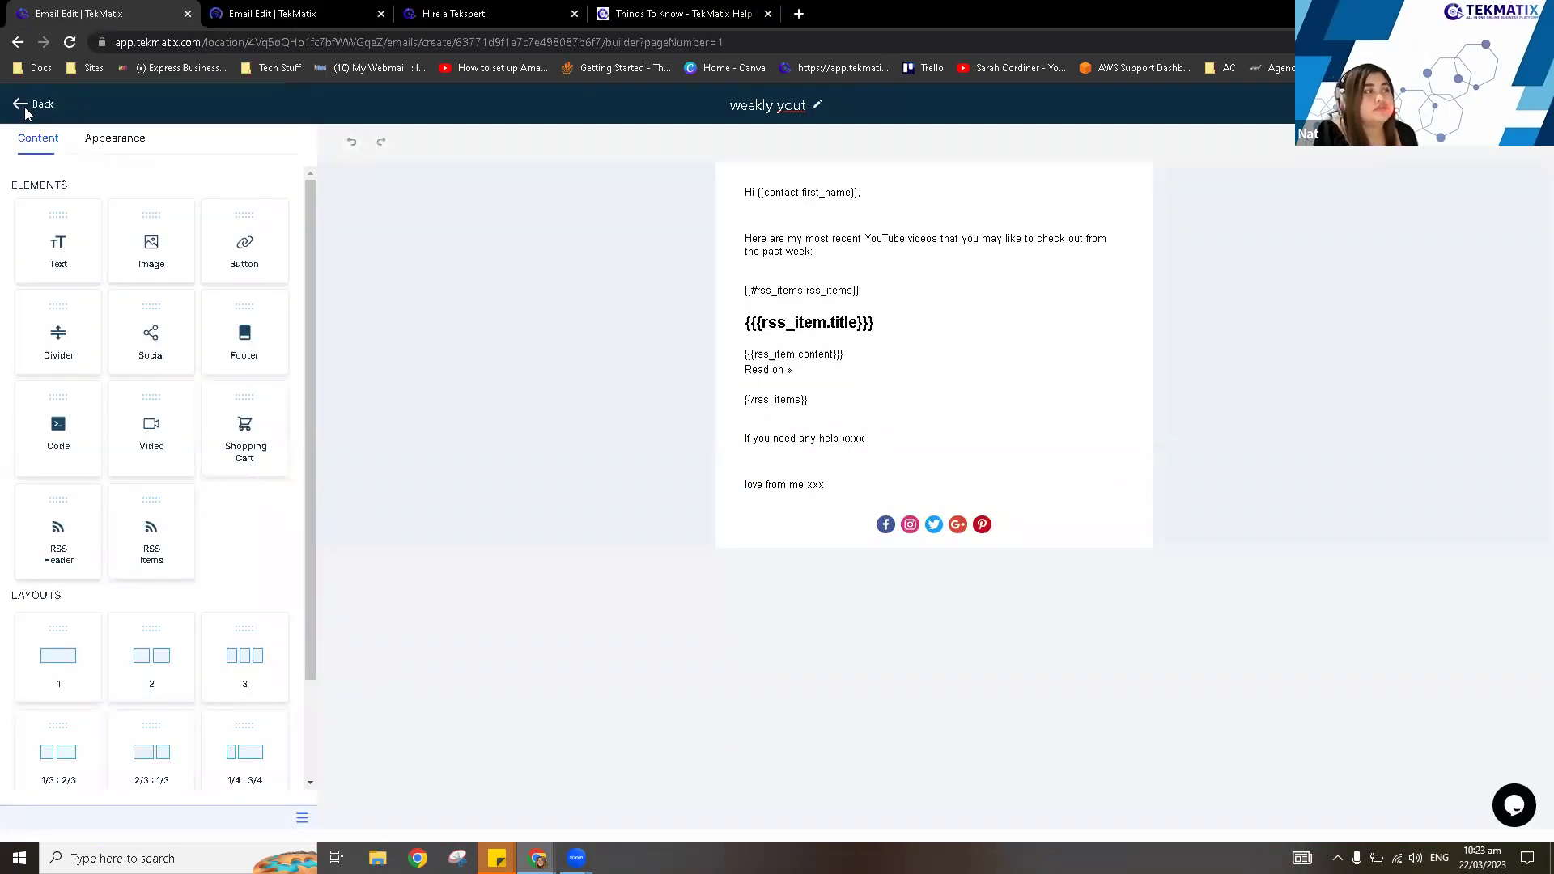
pyautogui.hotkey('ctrl', 'Tab')
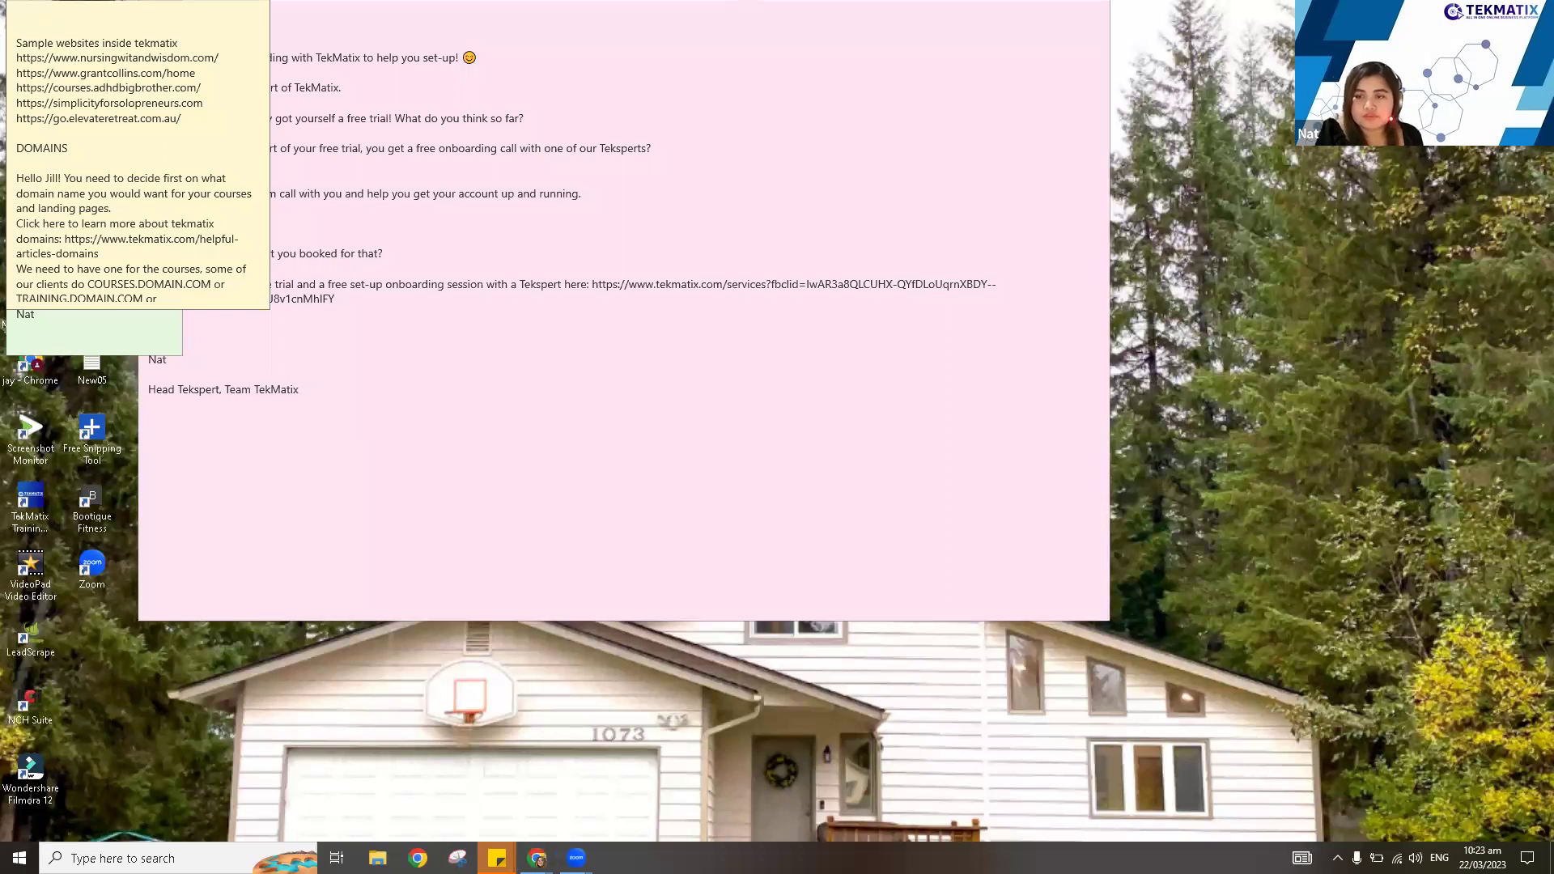
# Return to the Sites and Courses browser window and view the Websites and Blogs pages.
pyautogui.hotkey('alt', 'Tab')
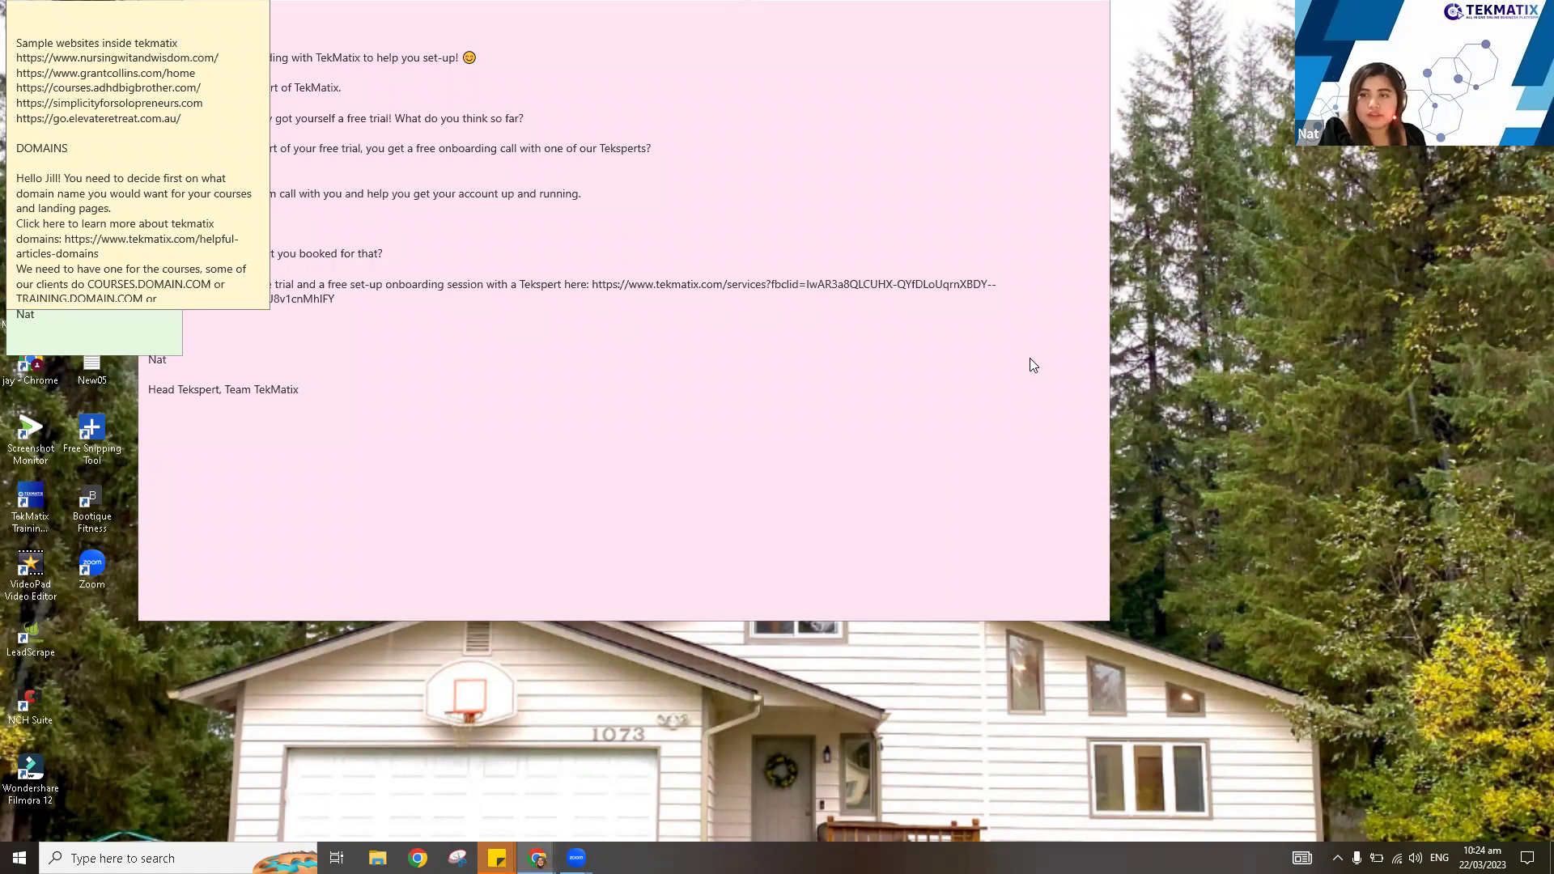
pyautogui.hotkey('alt', 'Tab')
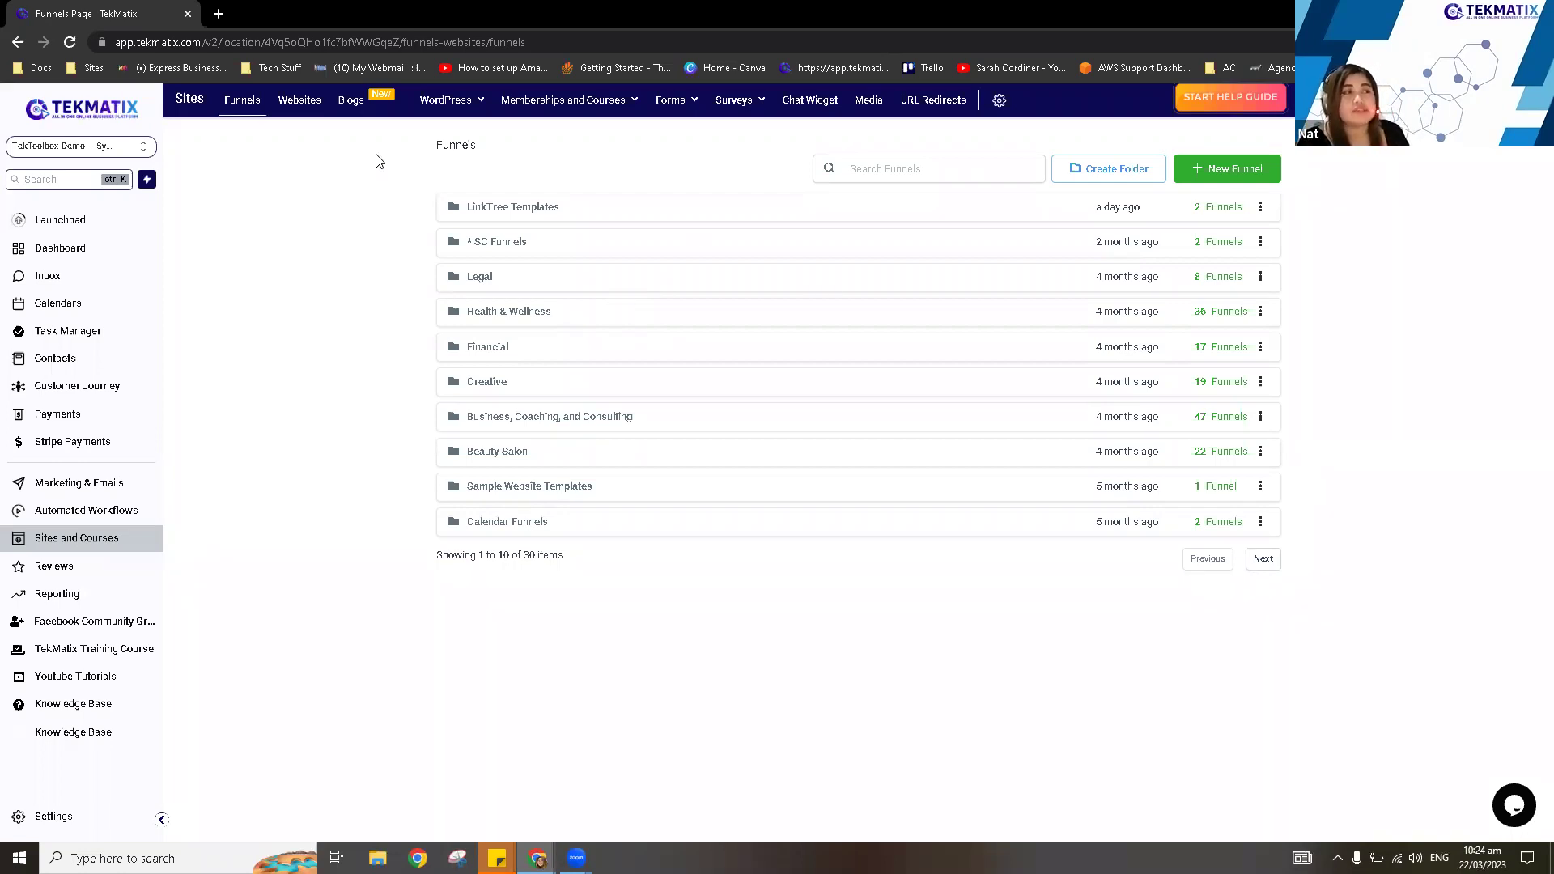
pyautogui.click(301, 102)
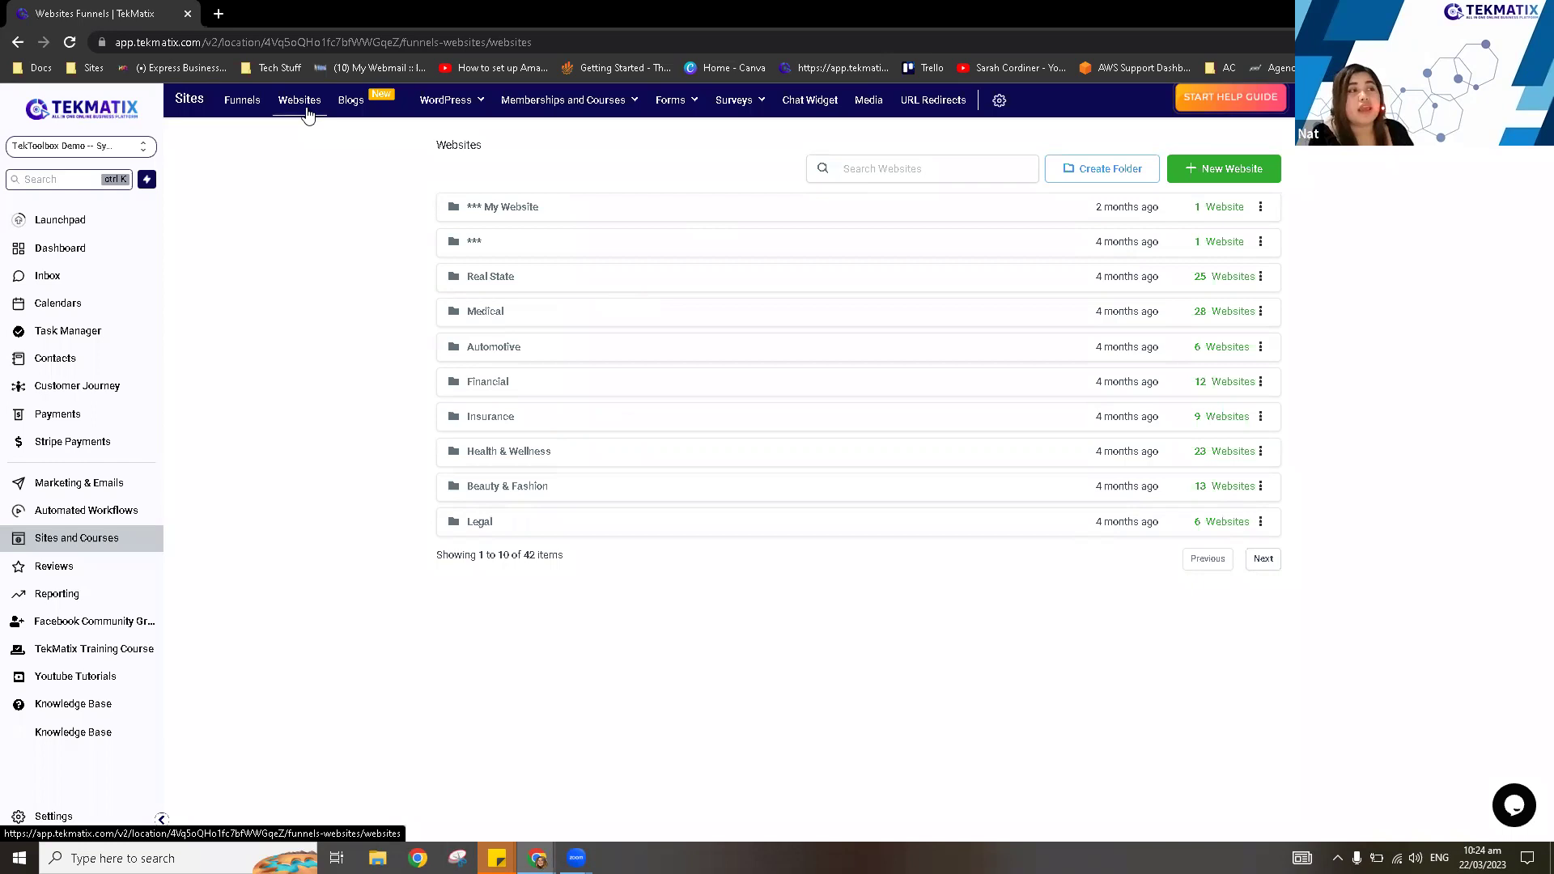
pyautogui.click(348, 102)
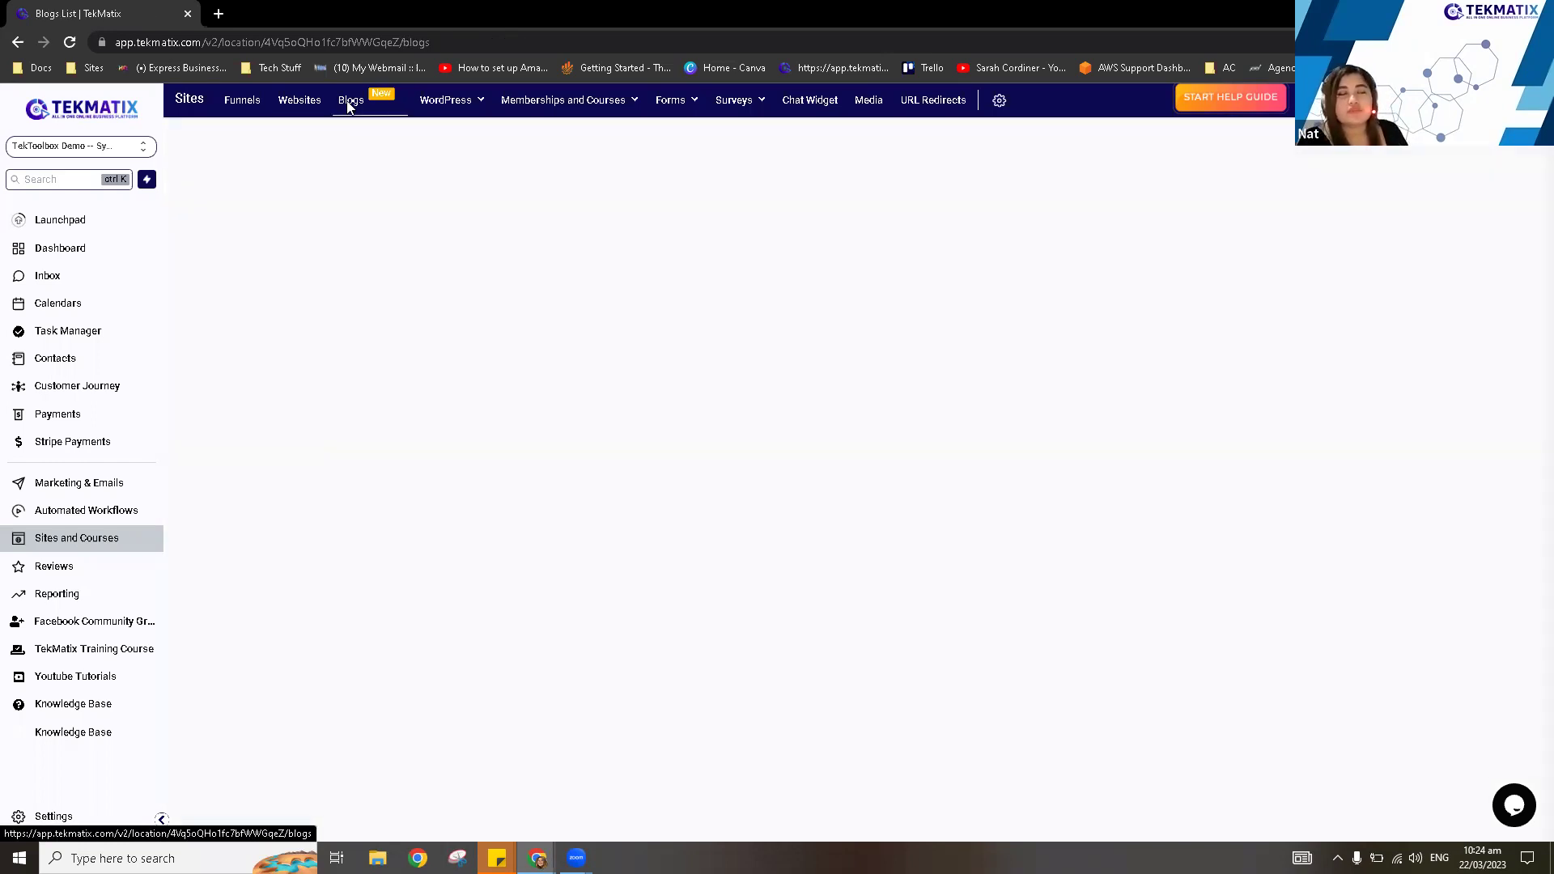
# Review the options available under WordPress, Memberships and Courses, Forms, and Surveys.
pyautogui.moveTo(449, 107)
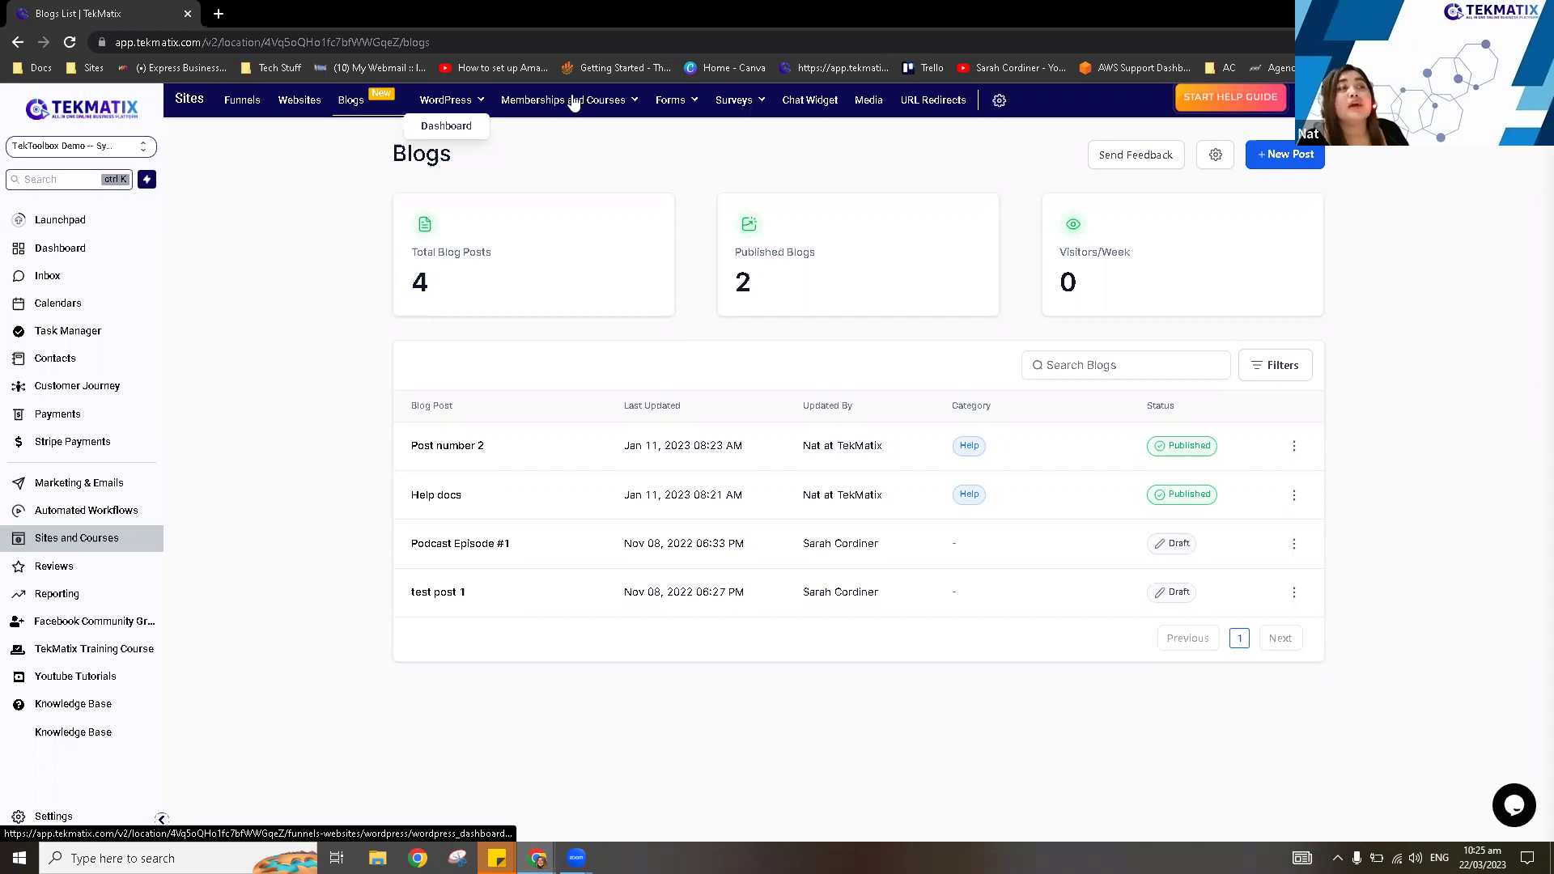
pyautogui.moveTo(575, 102)
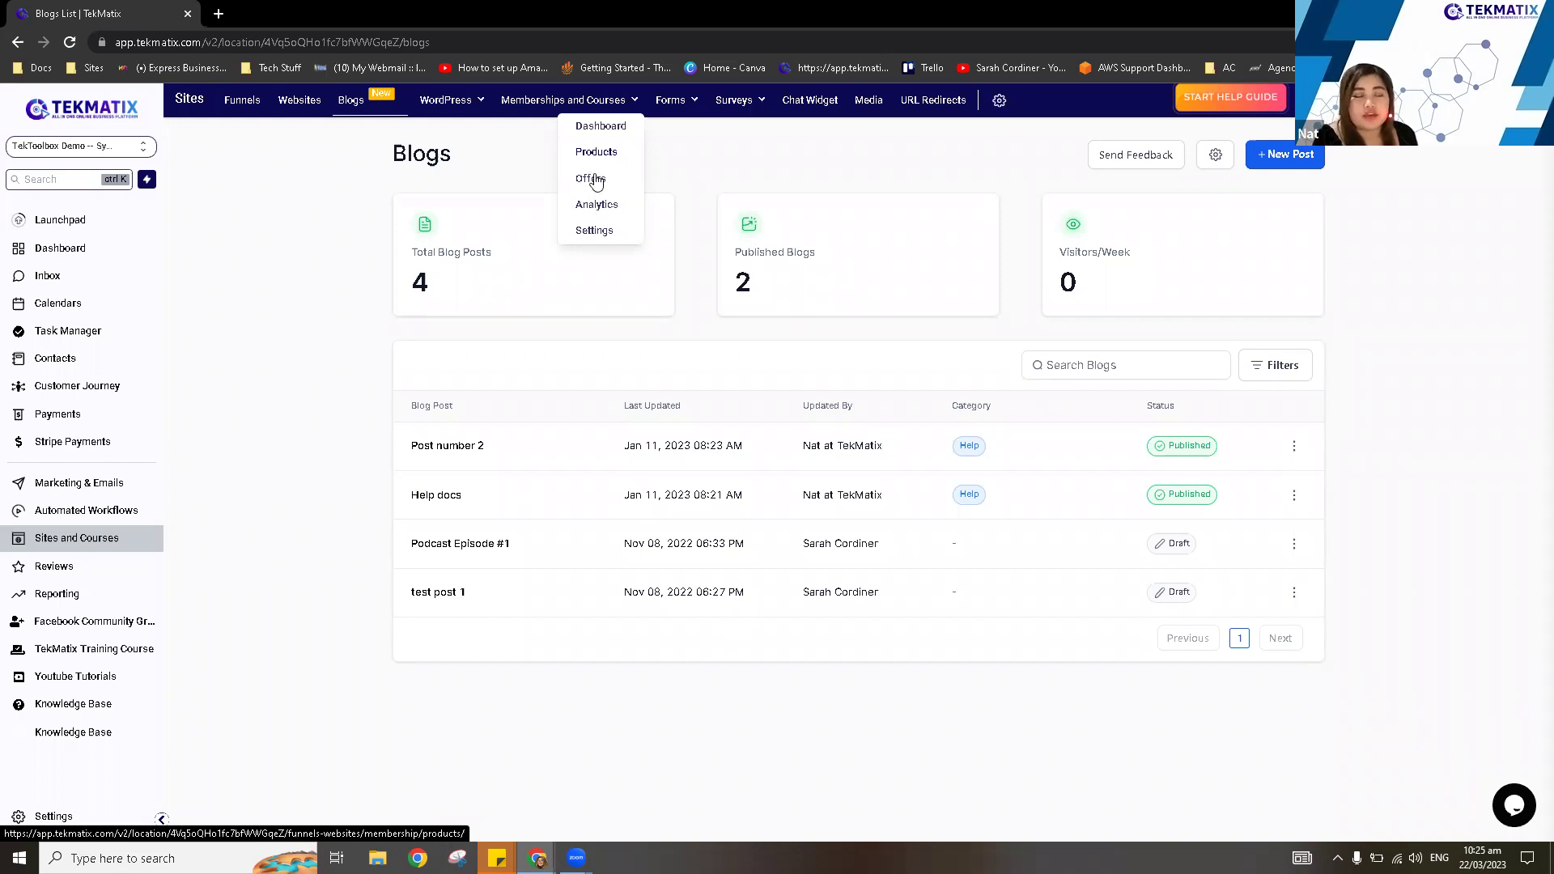
pyautogui.moveTo(678, 108)
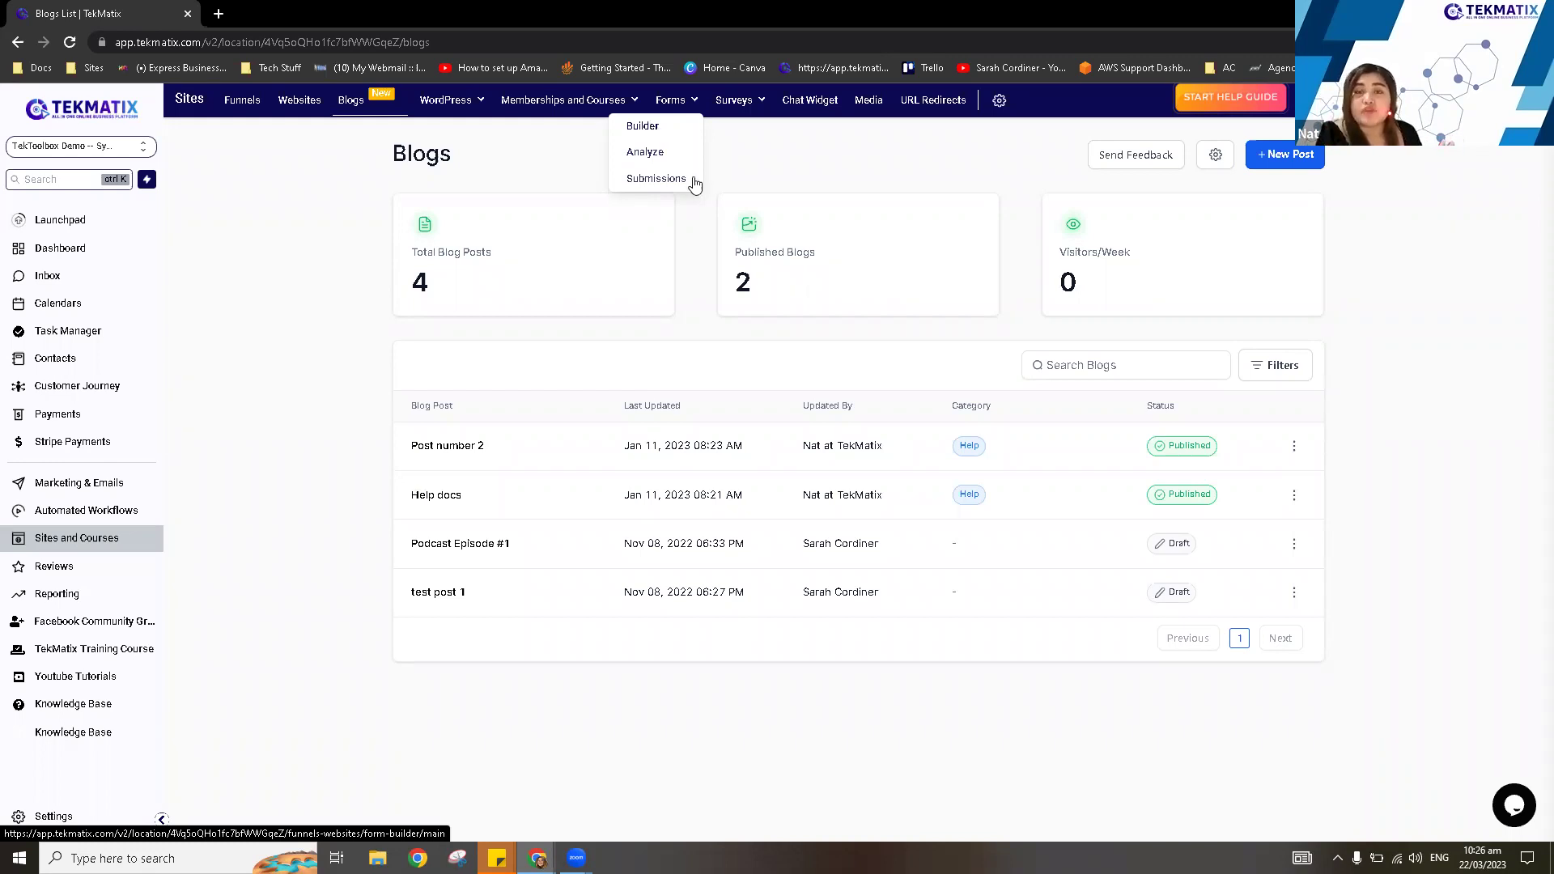
pyautogui.click(643, 127)
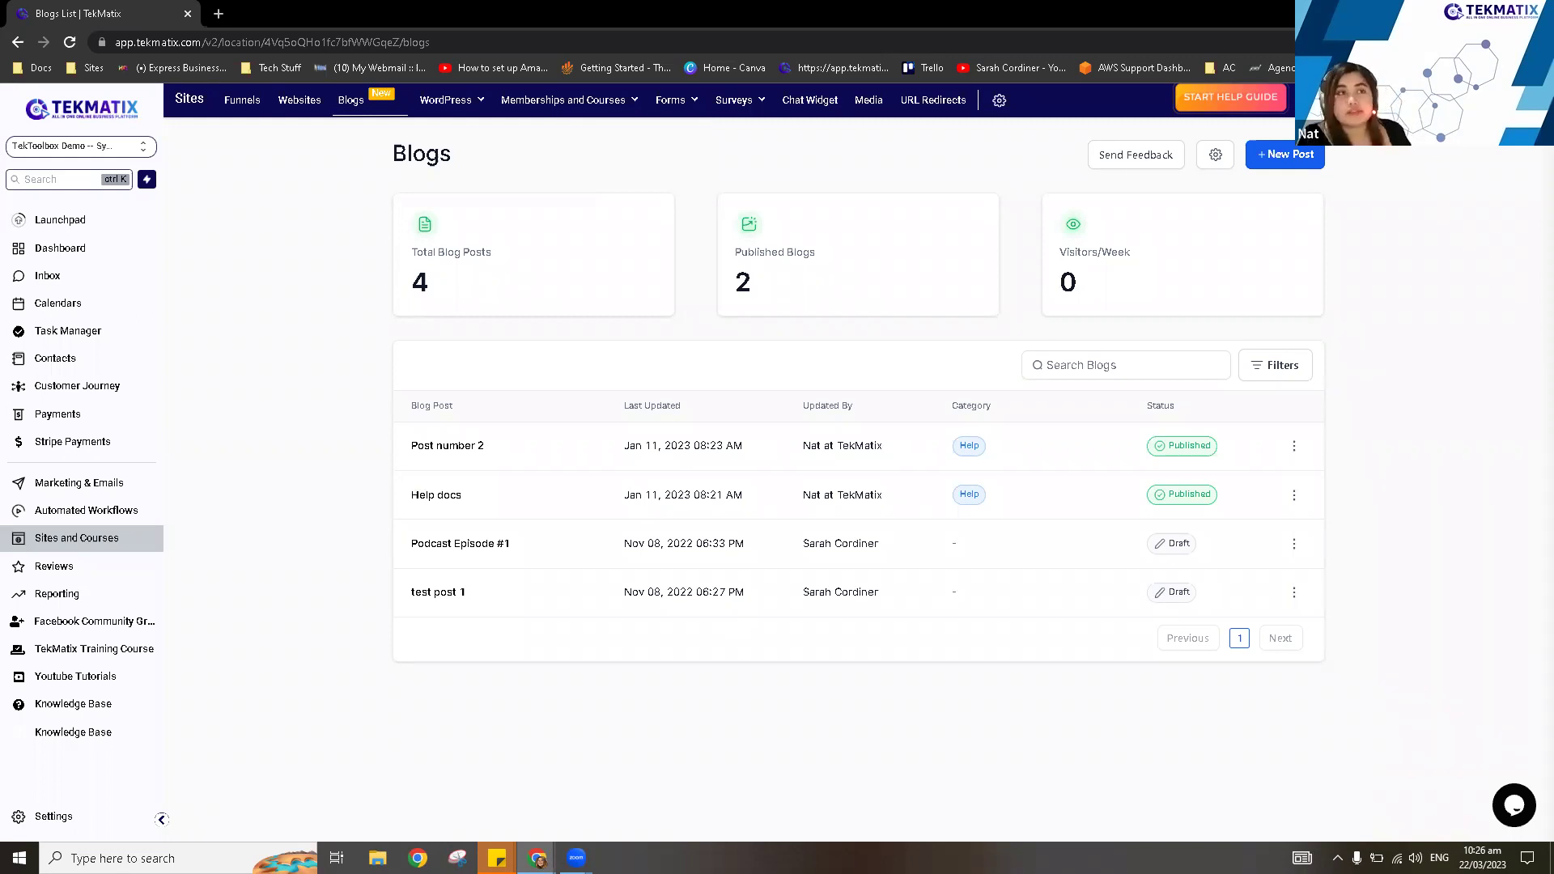
pyautogui.click(731, 111)
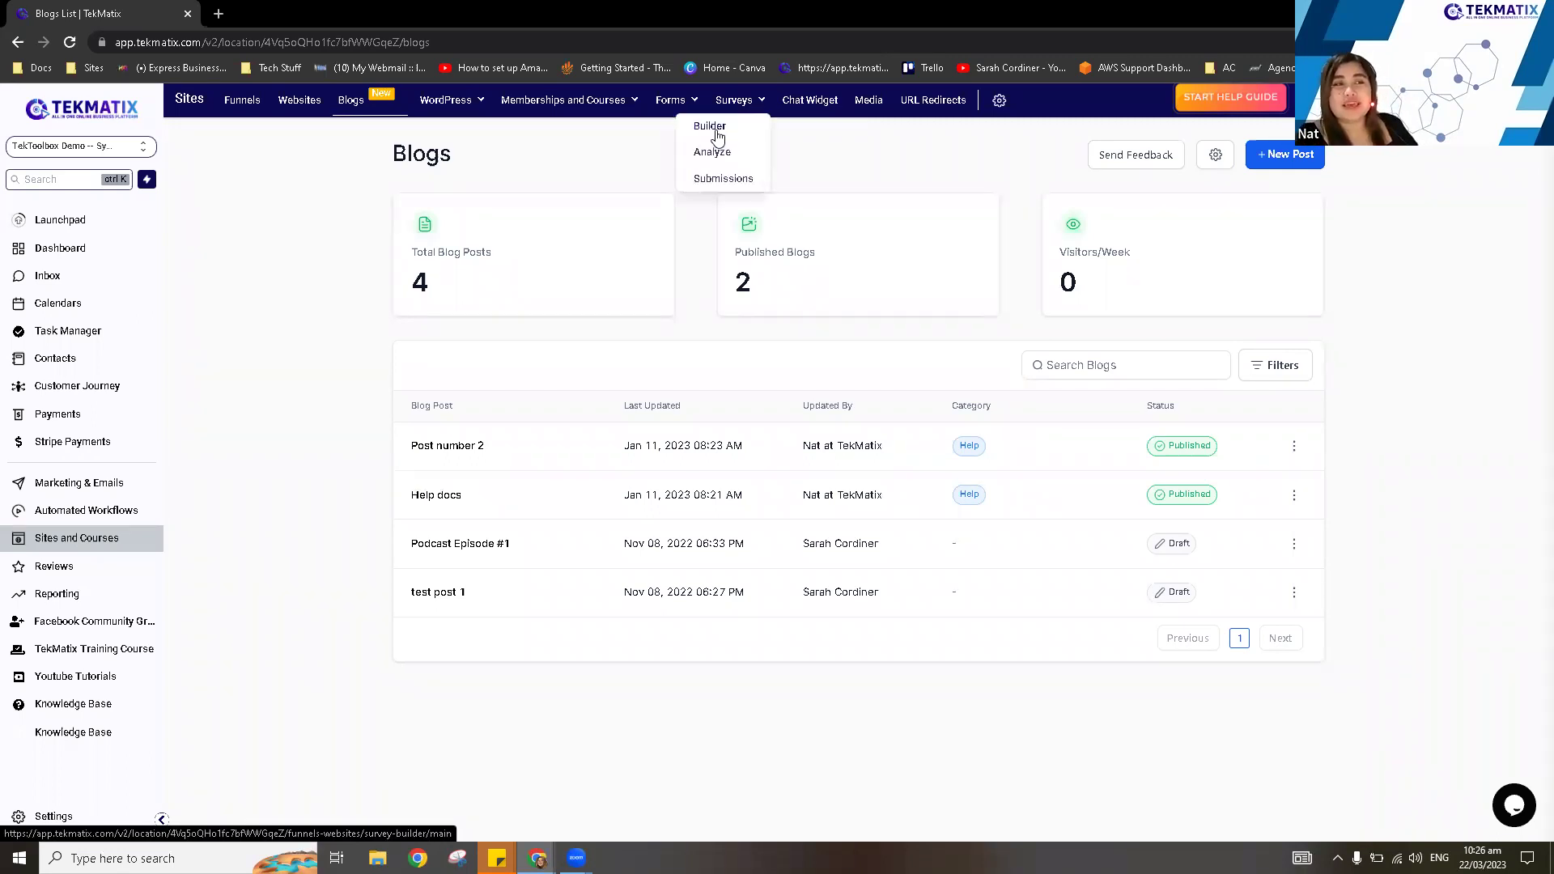
# Open the Chat Widget settings and review the chat bubble's intro message, avatar image and return visitor greeting.
pyautogui.click(822, 111)
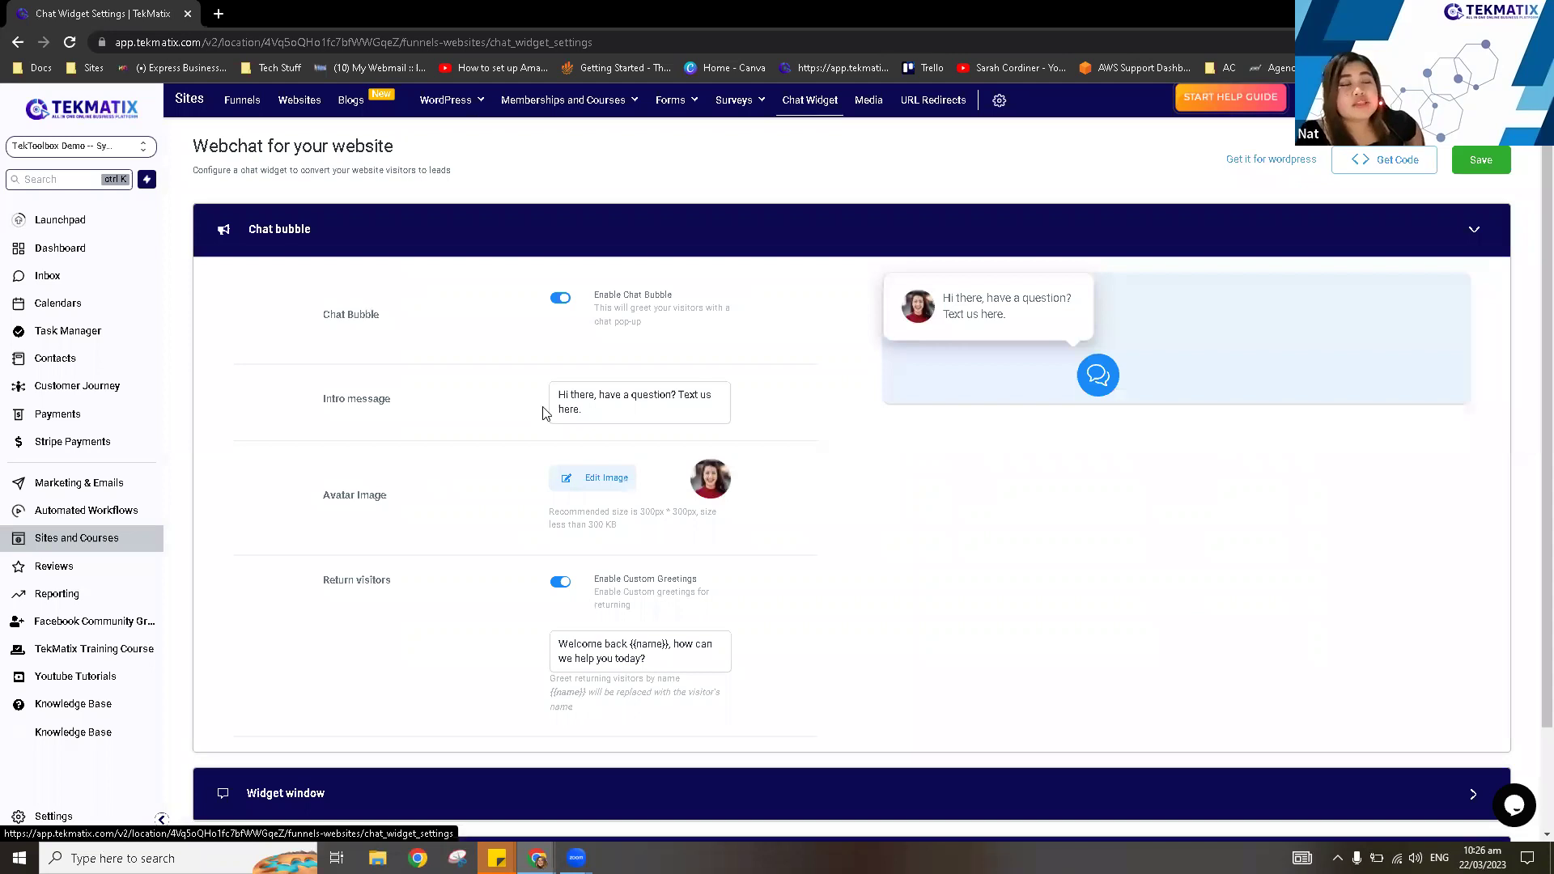
pyautogui.scroll(-2, 813, 452)
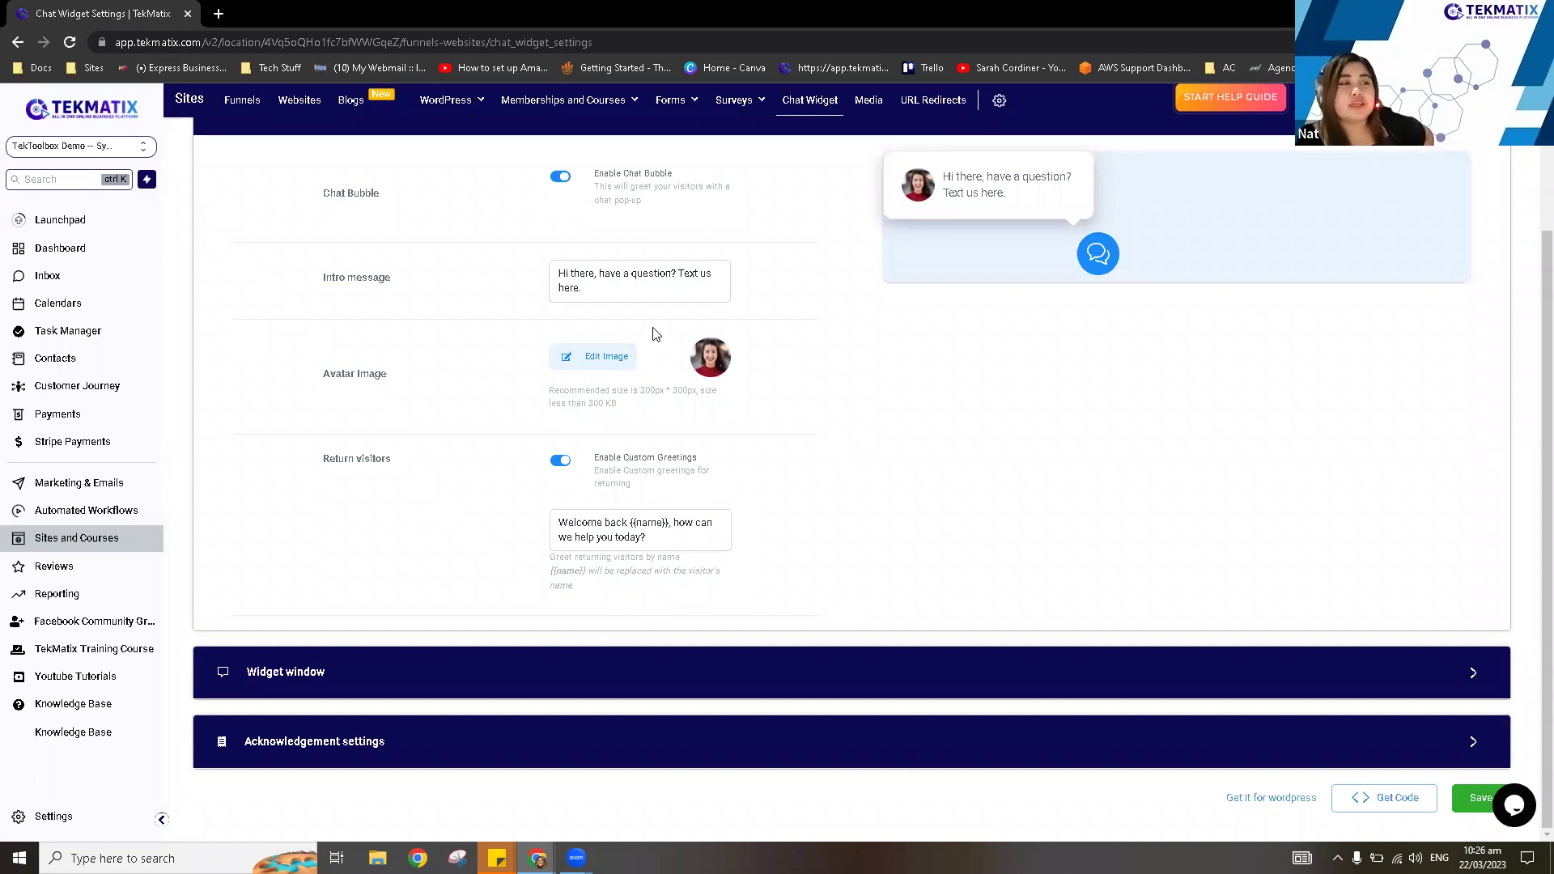
pyautogui.scroll(2, 650, 370)
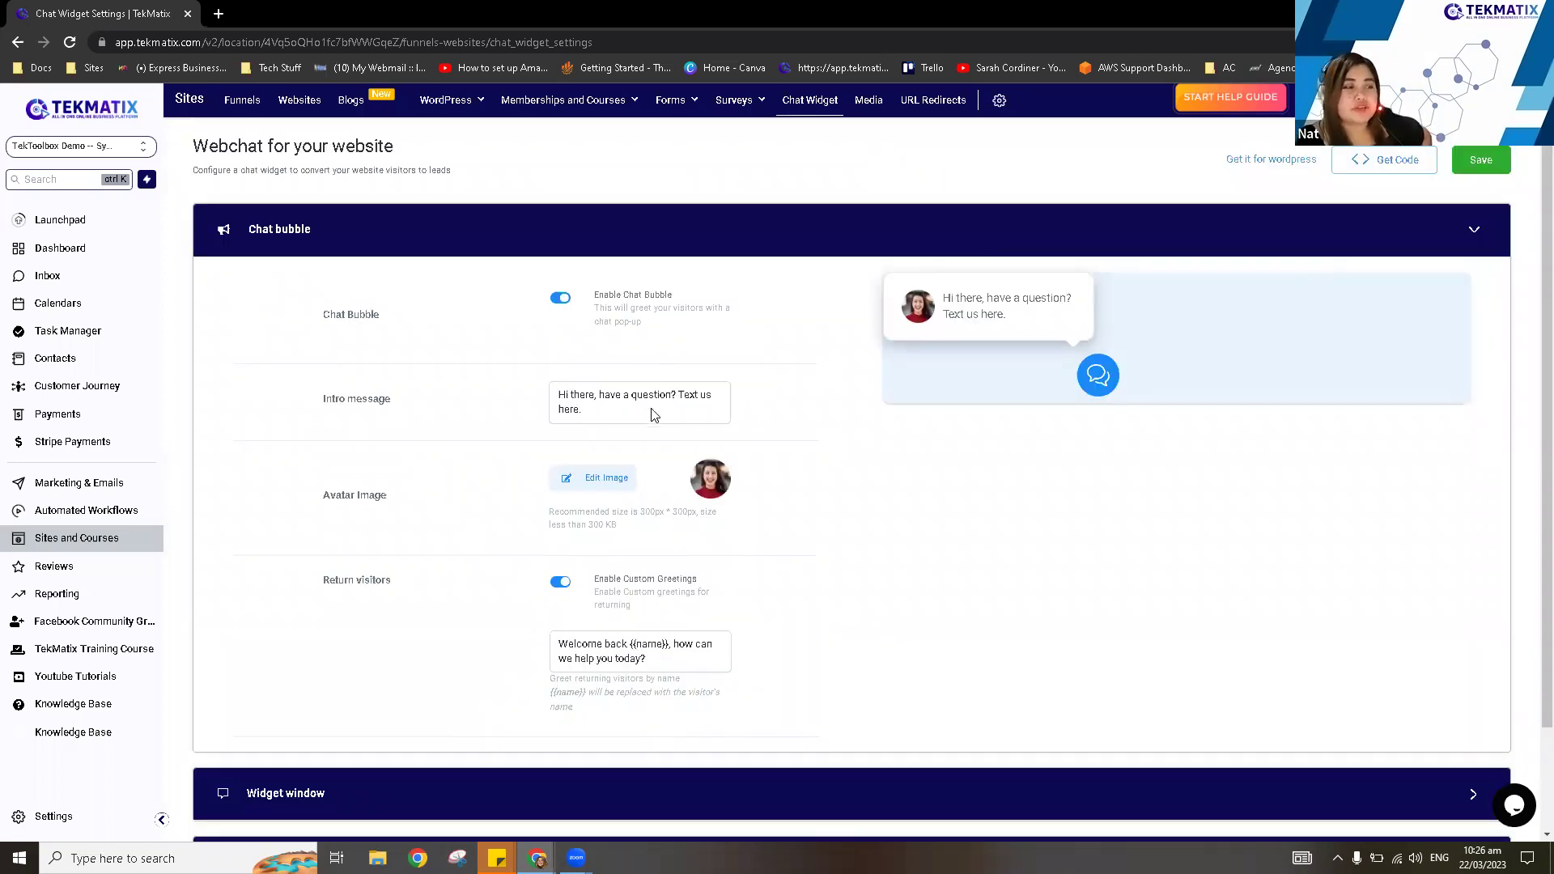
pyautogui.scroll(-2, 506, 690)
# Expand the Widget window settings, highlight the intro message, and review the remaining widget options.
pyautogui.click(506, 670)
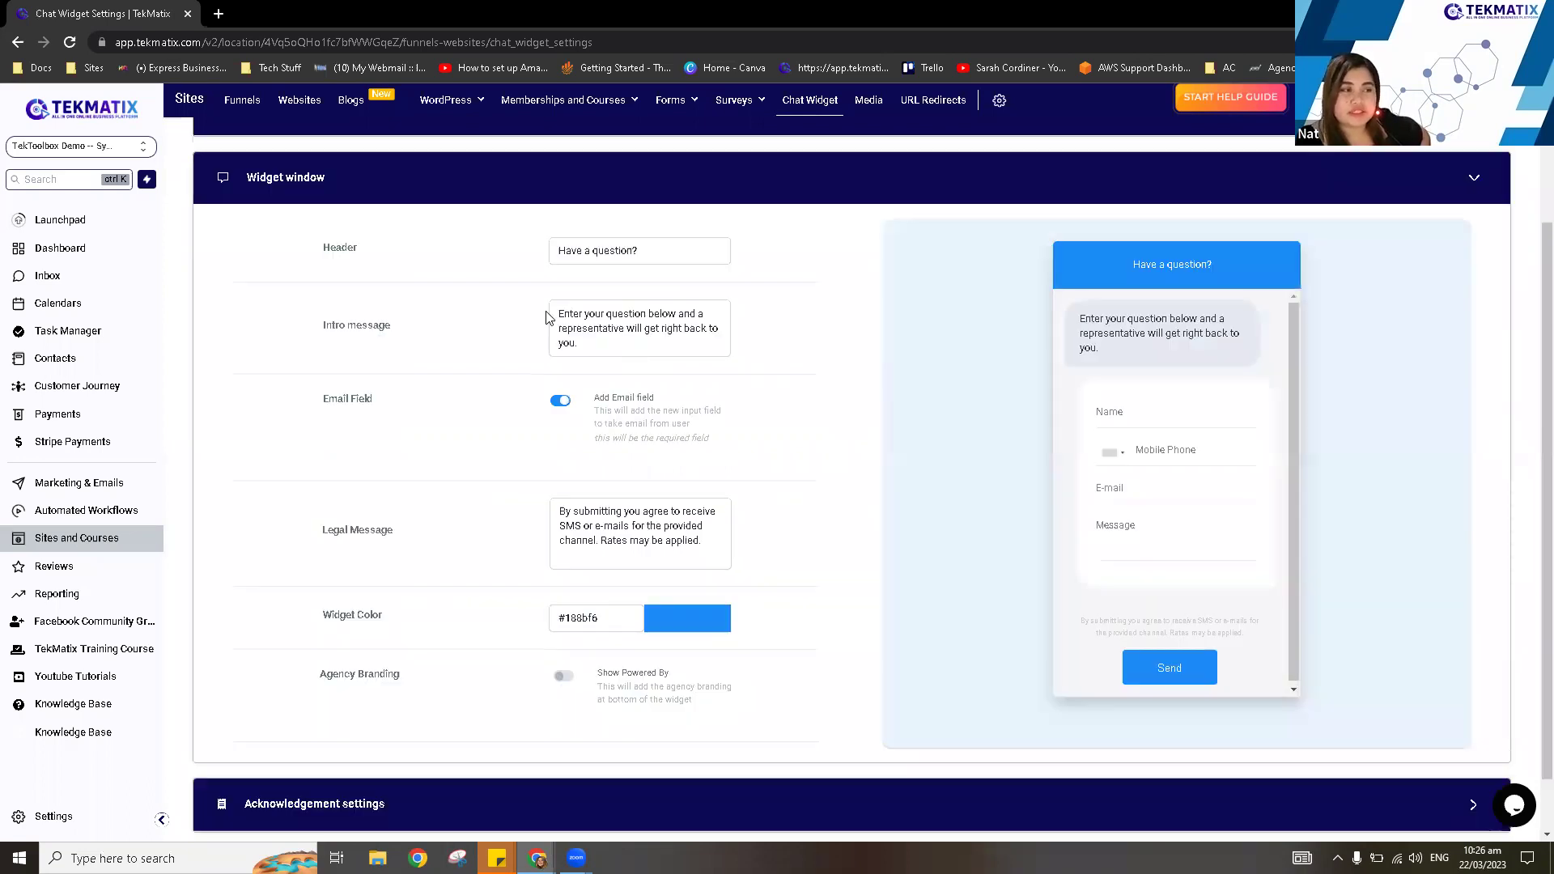
pyautogui.tripleClick(547, 317)
pyautogui.scroll(-1, 455, 717)
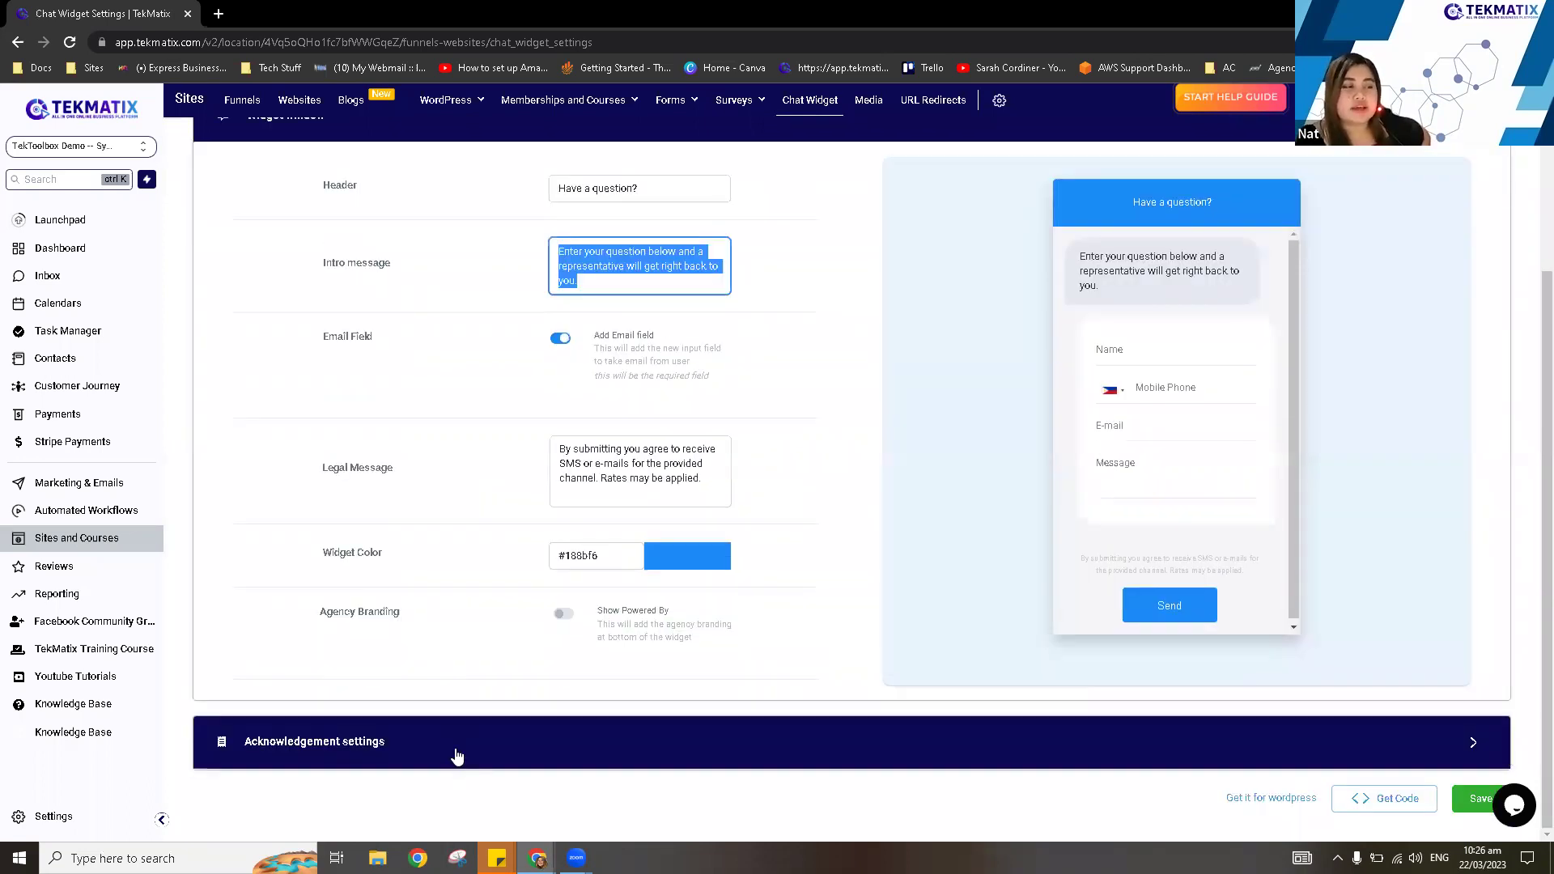
# Expand the Acknowledgement settings and save the chat widget configuration.
pyautogui.click(472, 725)
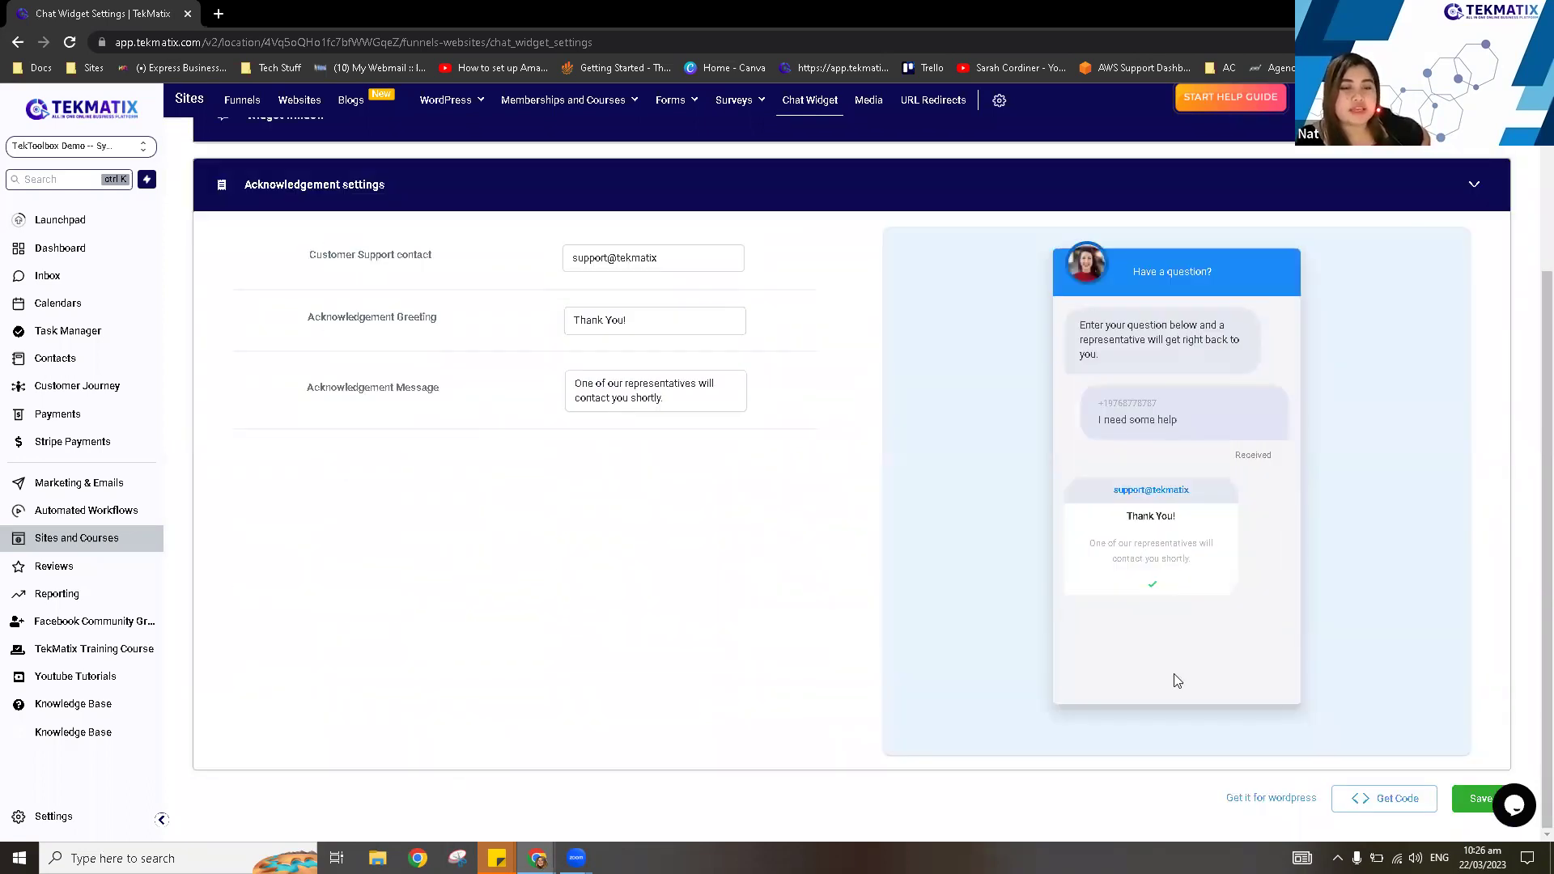
pyautogui.click(1467, 801)
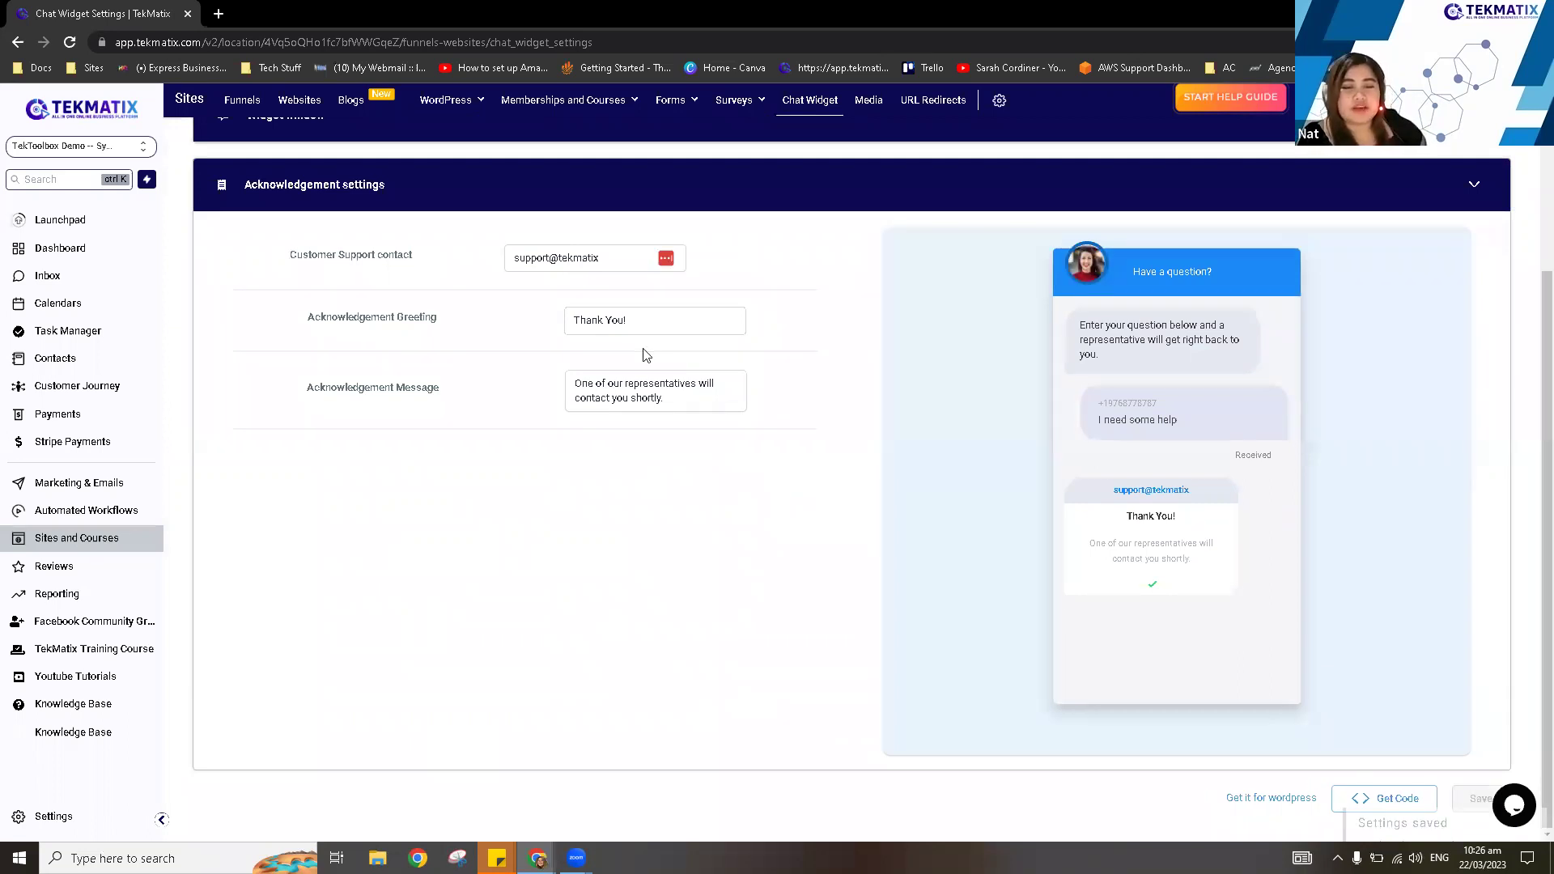
pyautogui.scroll(3, 997, 316)
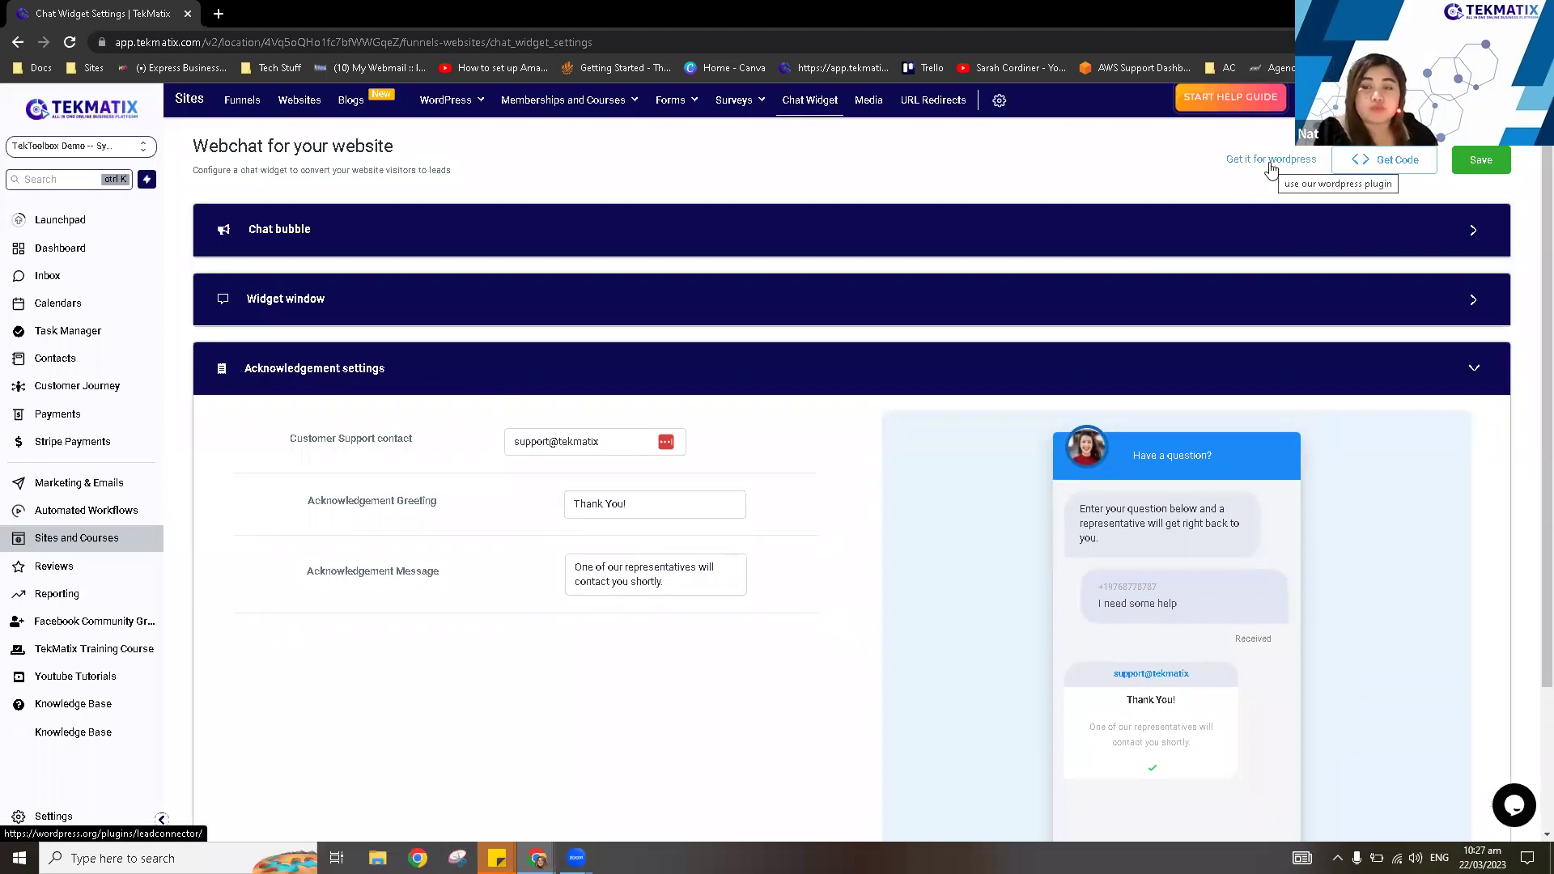
# Open the TekMatix Help website's settings from the My Website folder, enable its chat widget, and save.
pyautogui.click(301, 105)
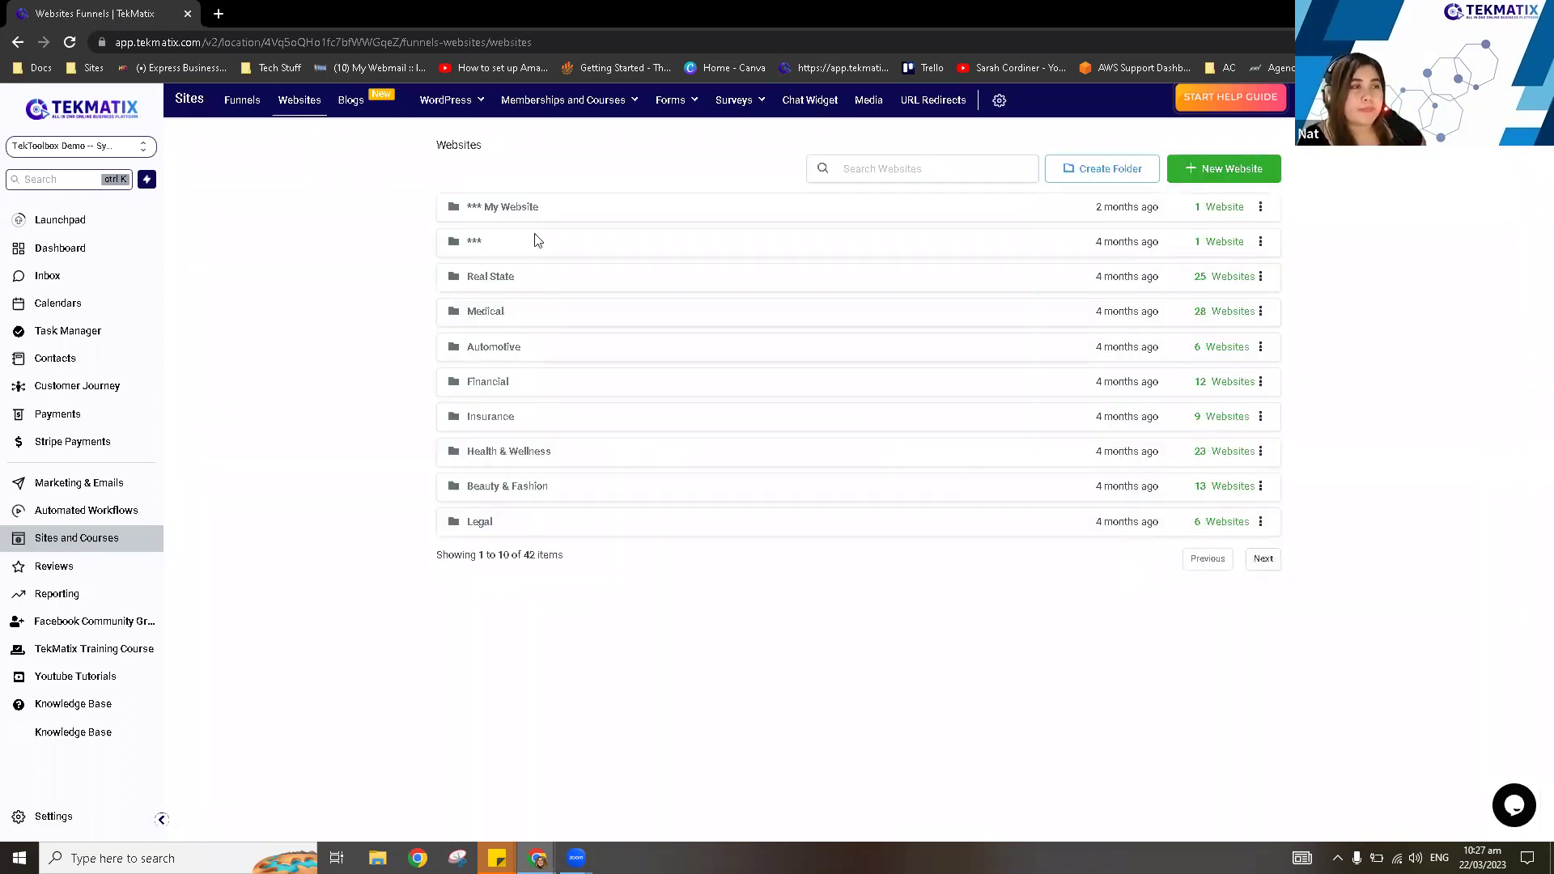
pyautogui.click(501, 209)
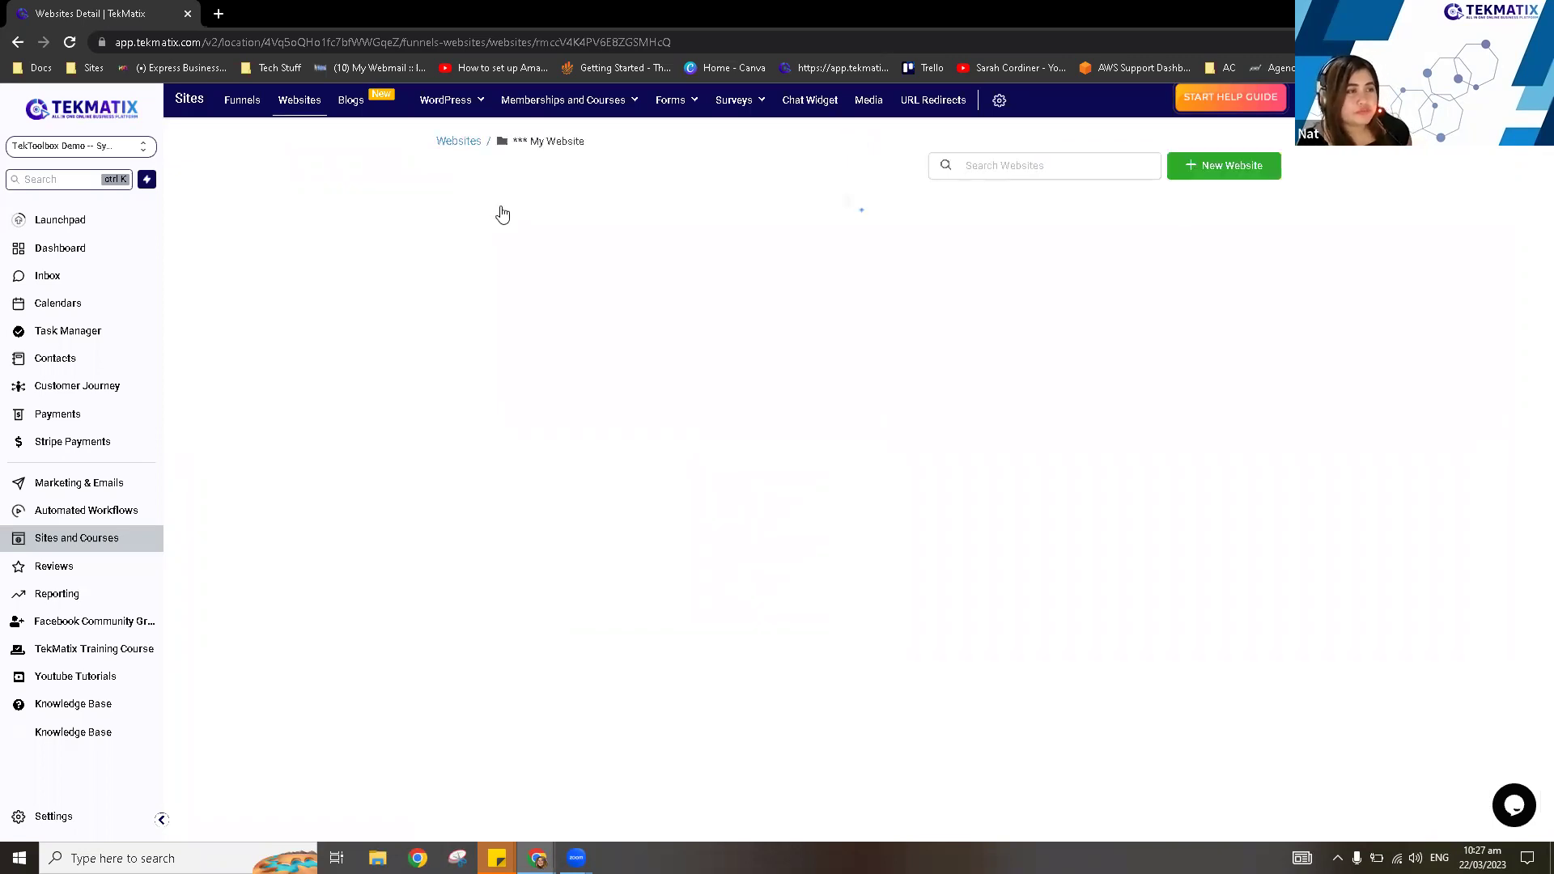
pyautogui.click(502, 207)
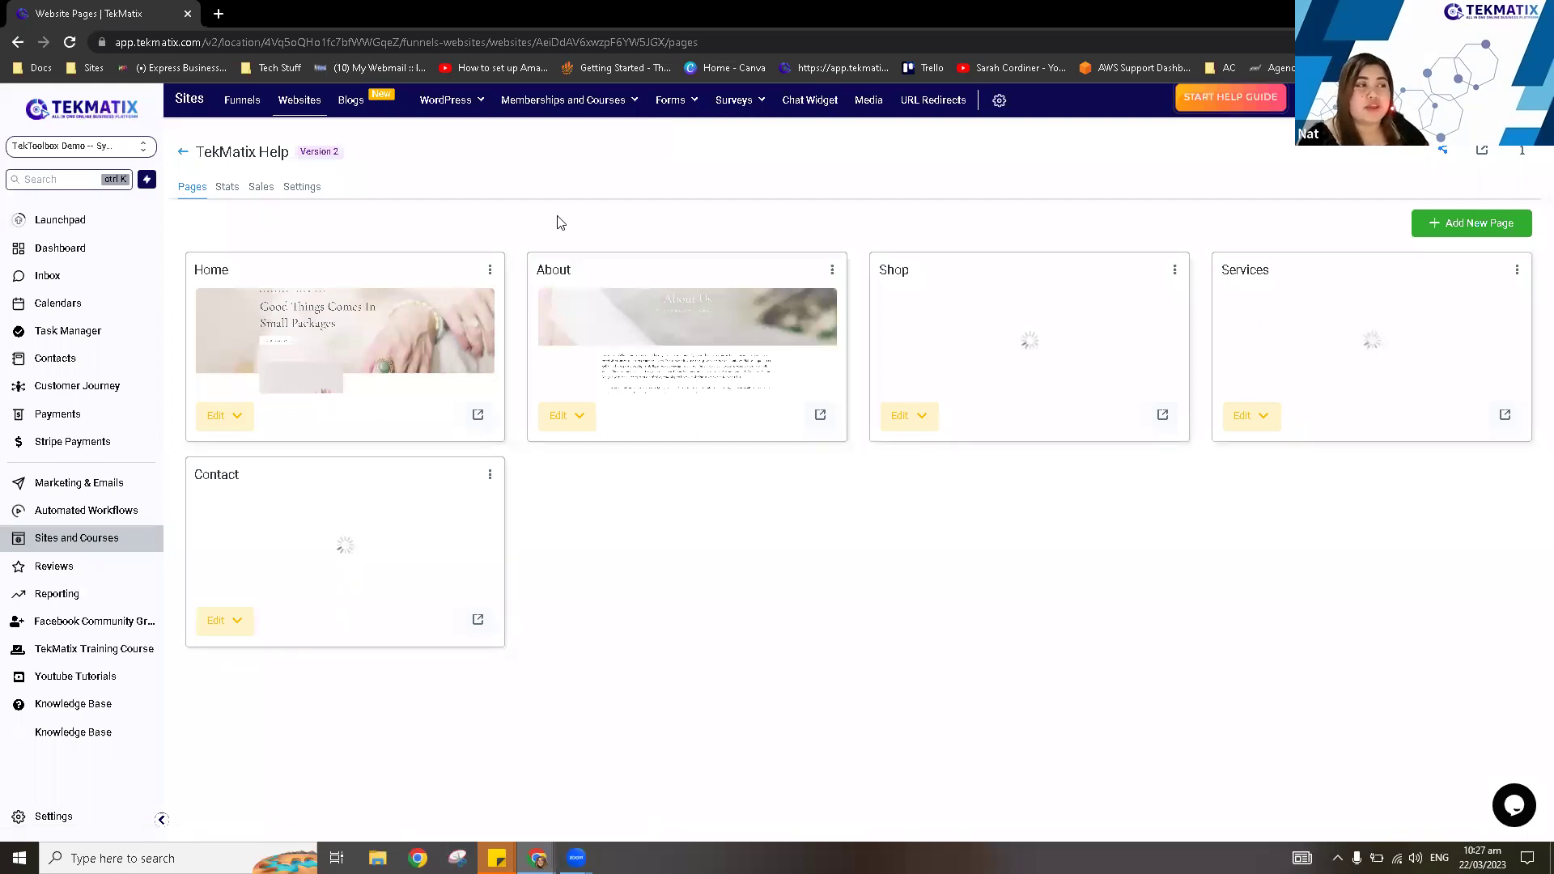
pyautogui.click(302, 191)
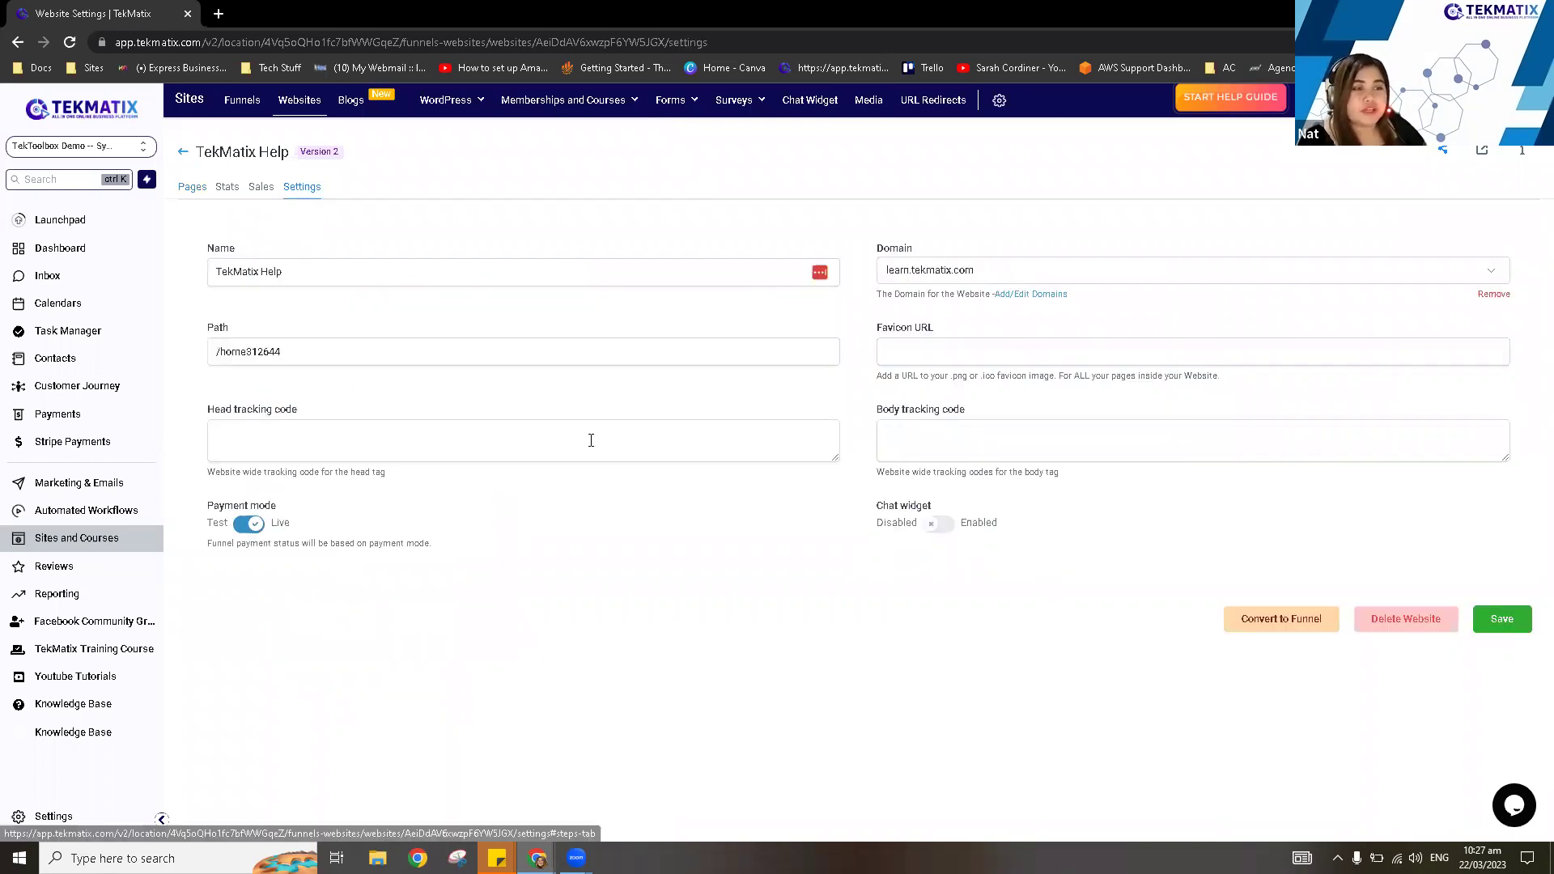
pyautogui.click(942, 528)
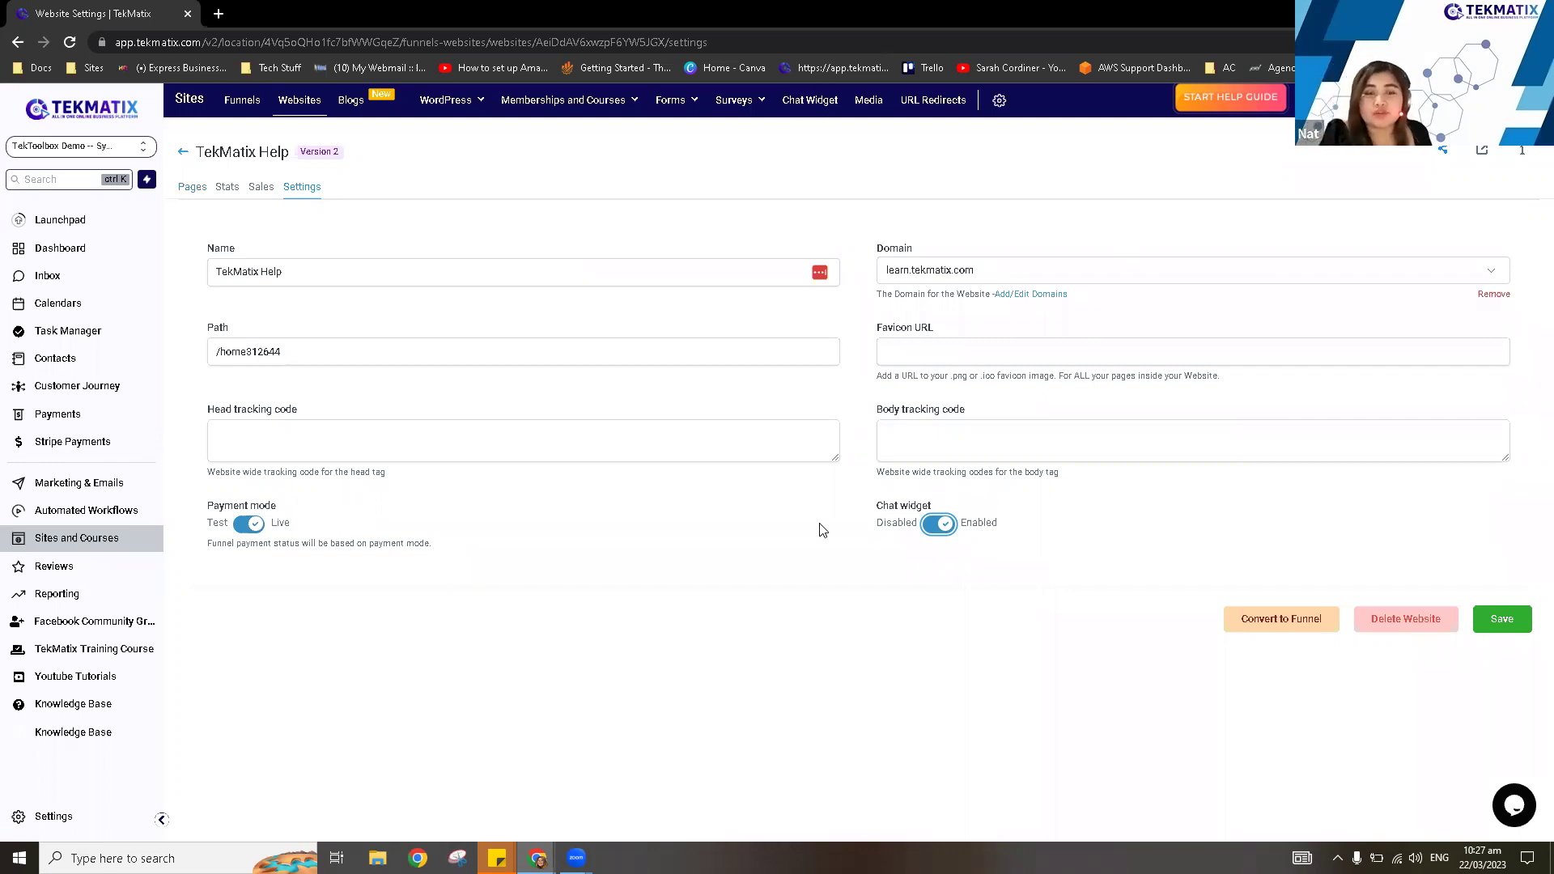
pyautogui.click(1501, 621)
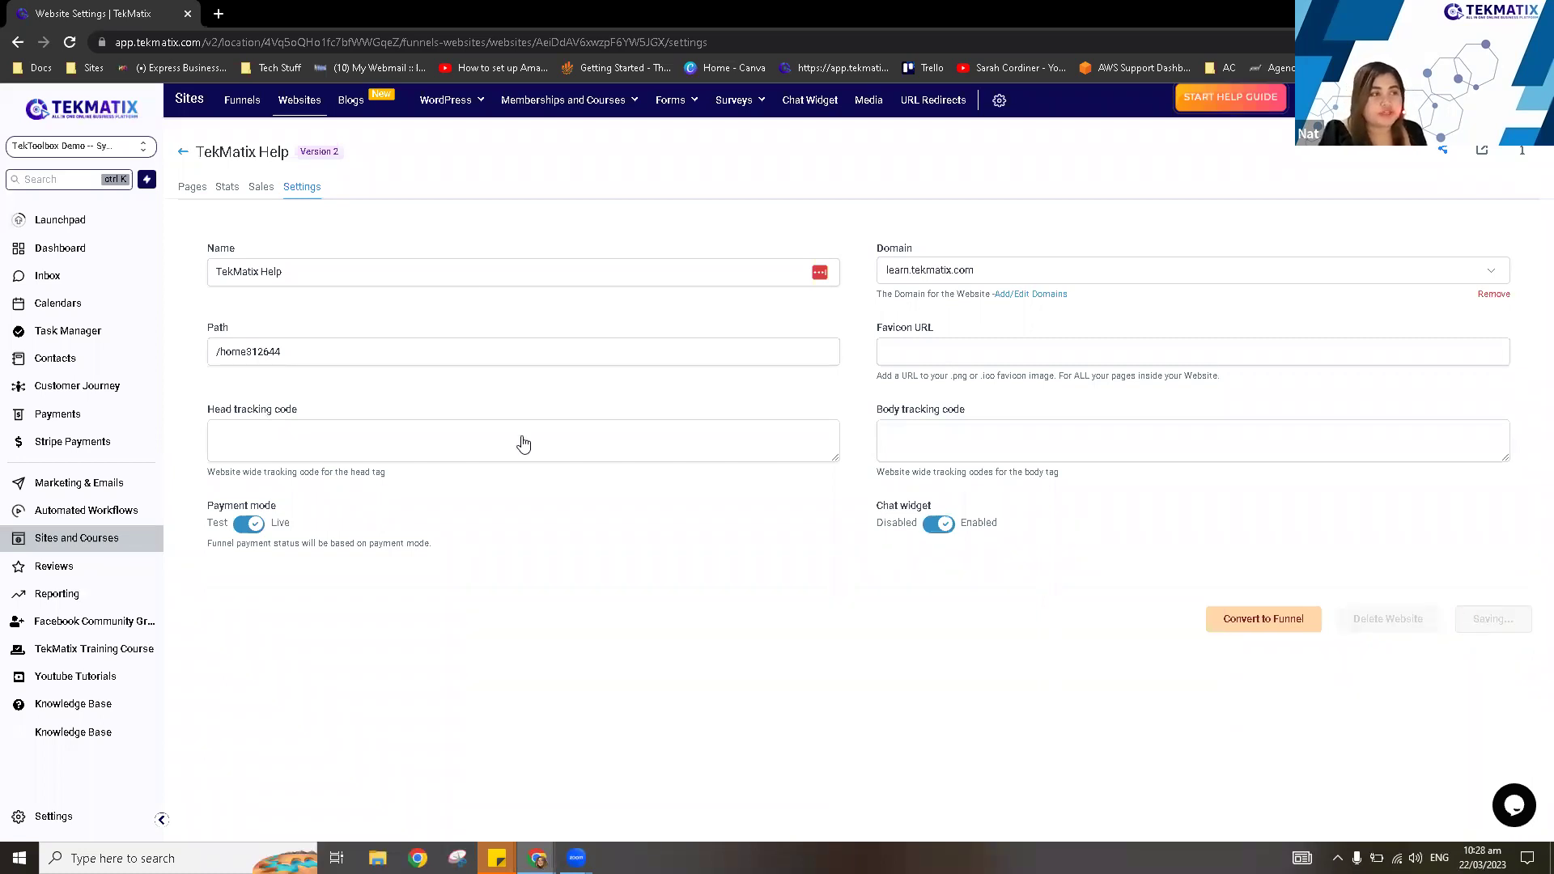
# Preview the website's live Home page and examine its chat widget's name, phone, e-mail and message fields.
pyautogui.click(478, 415)
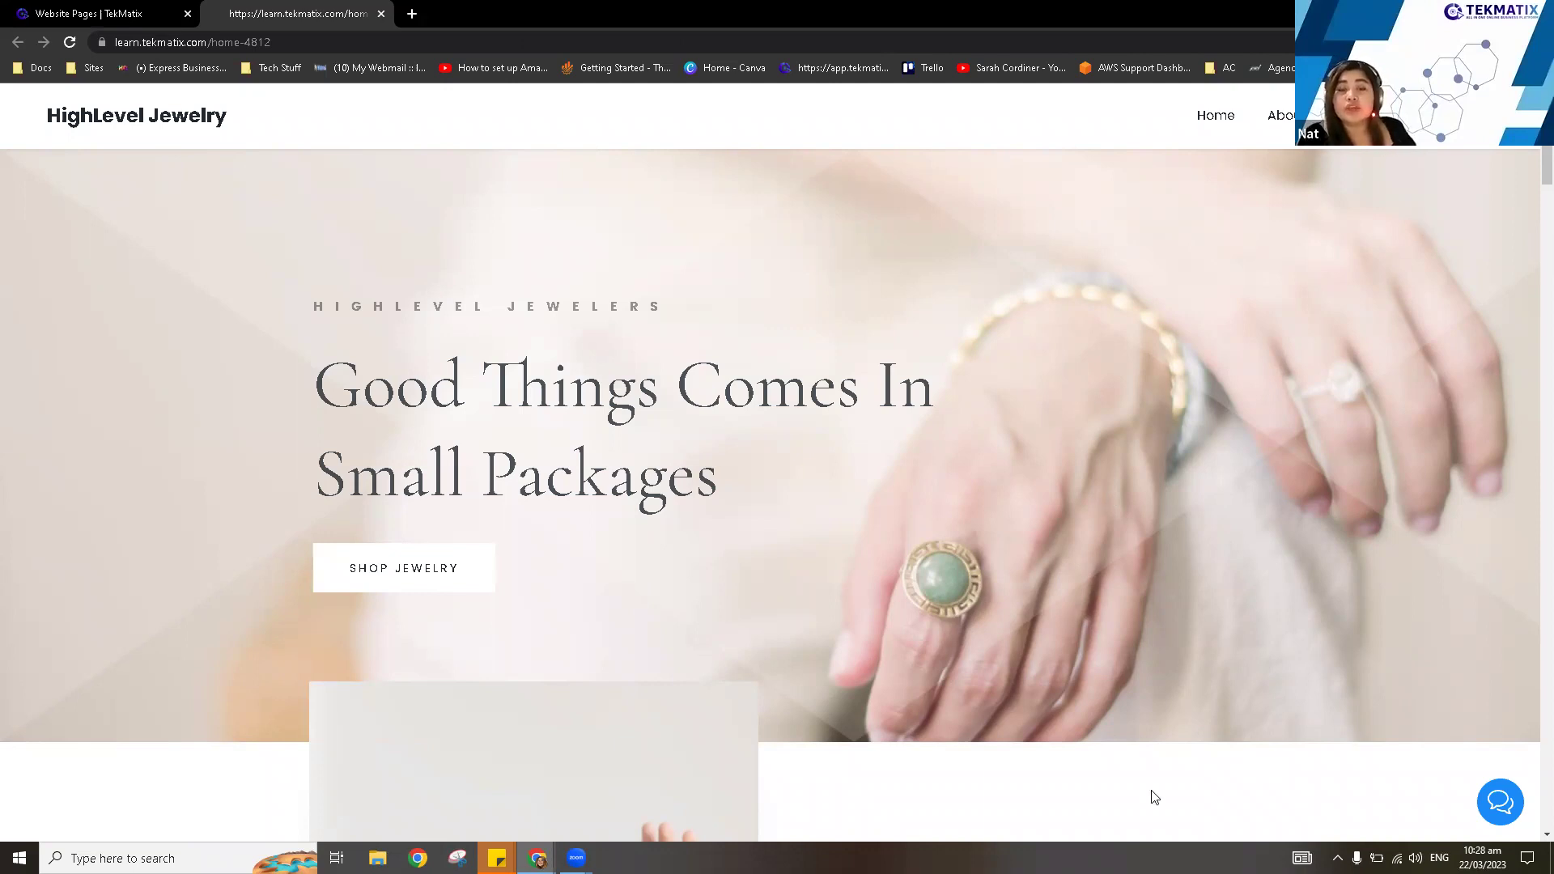
pyautogui.click(1501, 806)
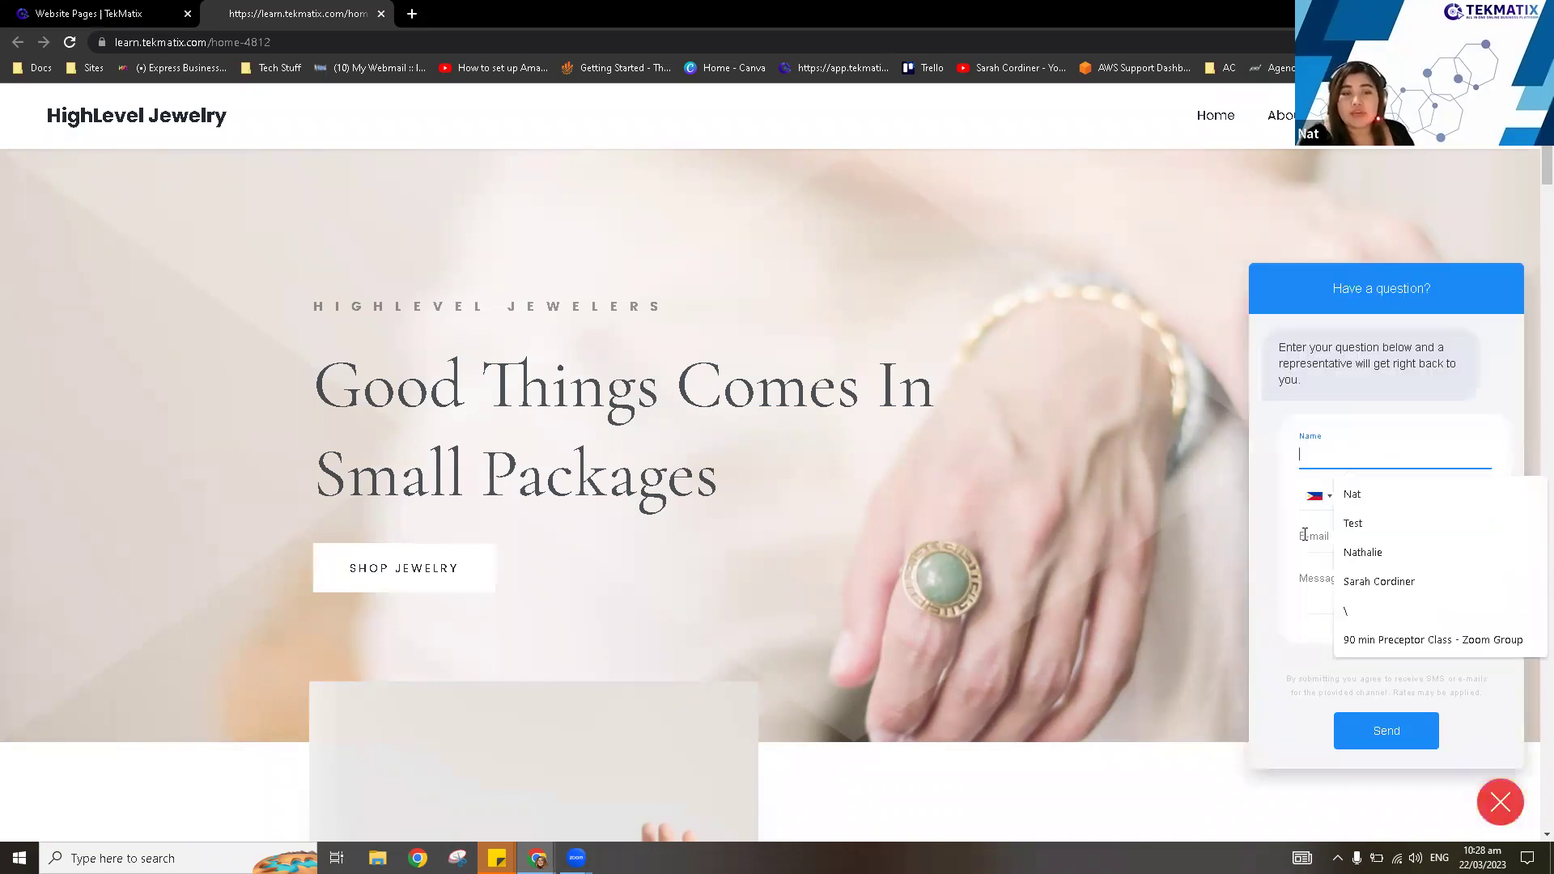
pyautogui.click(1324, 544)
pyautogui.click(1324, 580)
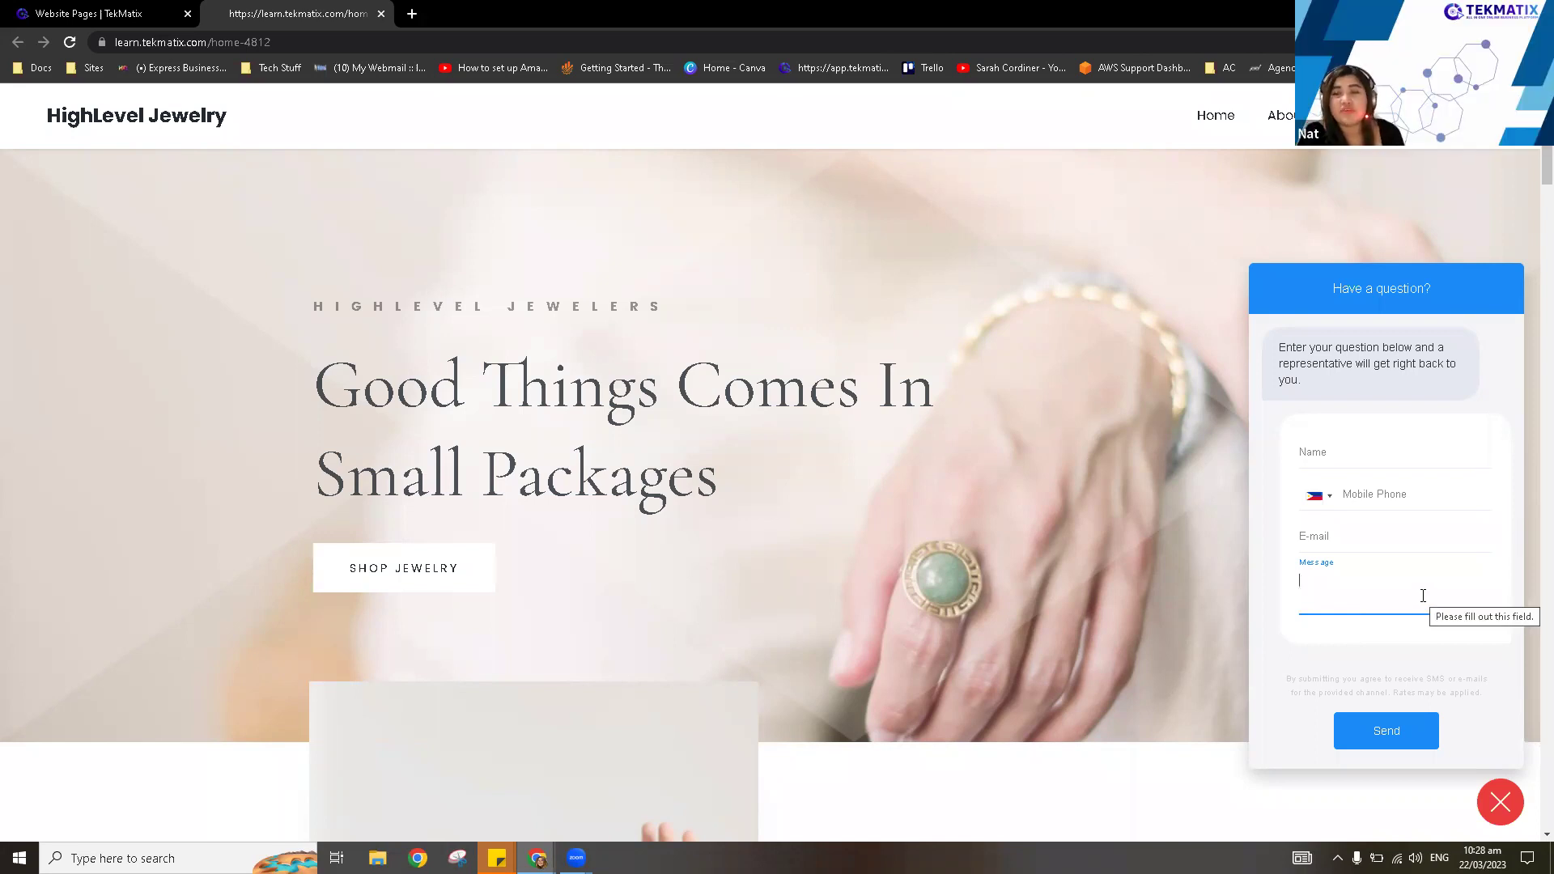
pyautogui.click(1501, 800)
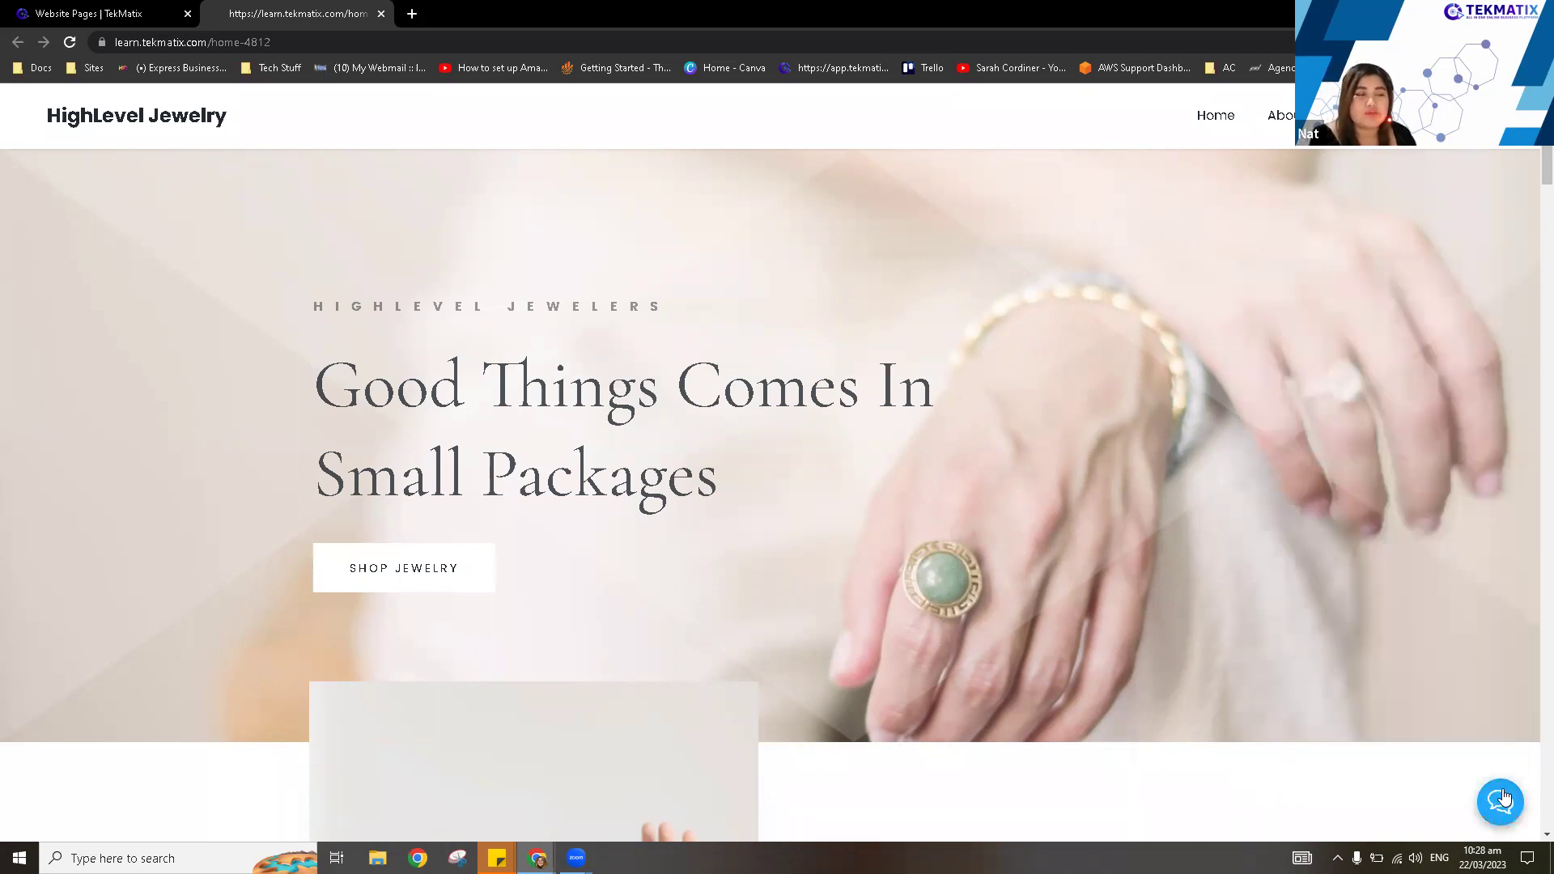
pyautogui.click(1502, 800)
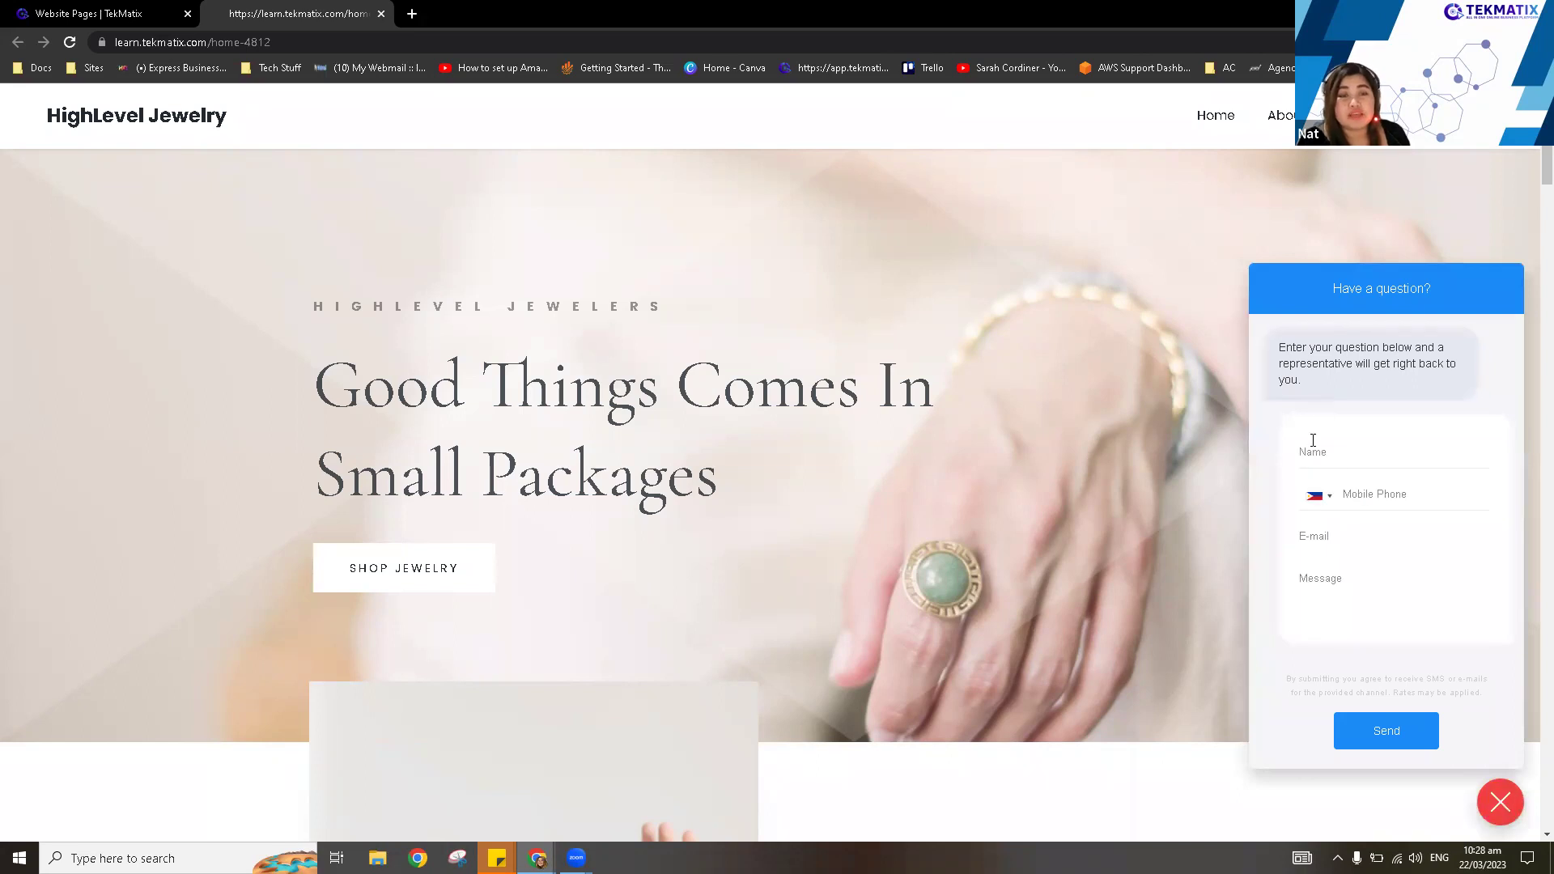
pyautogui.click(1327, 451)
pyautogui.click(1452, 583)
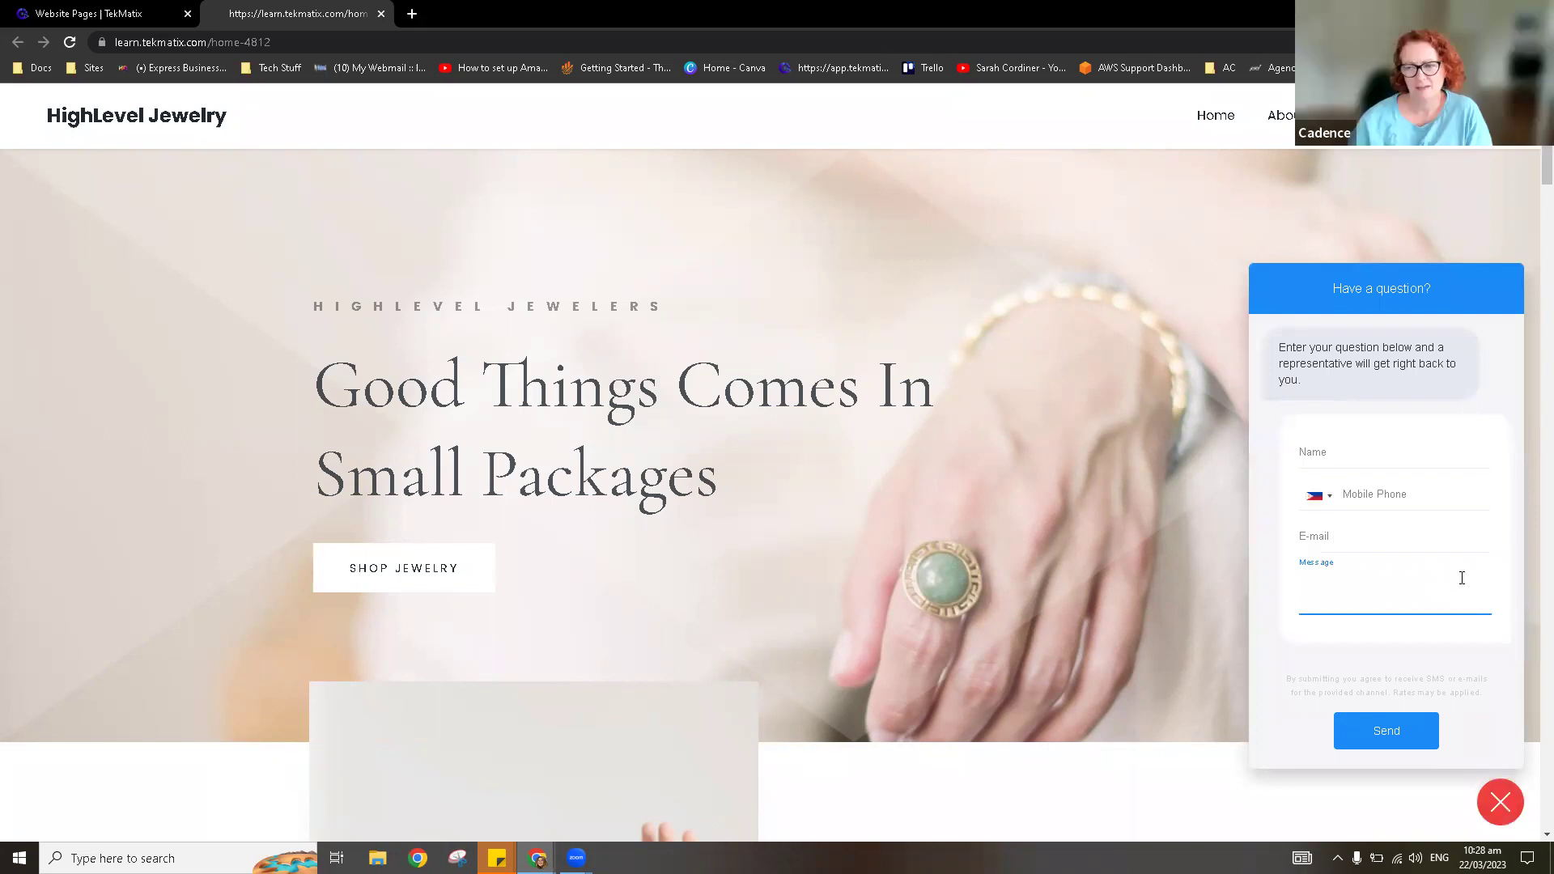
pyautogui.click(1499, 803)
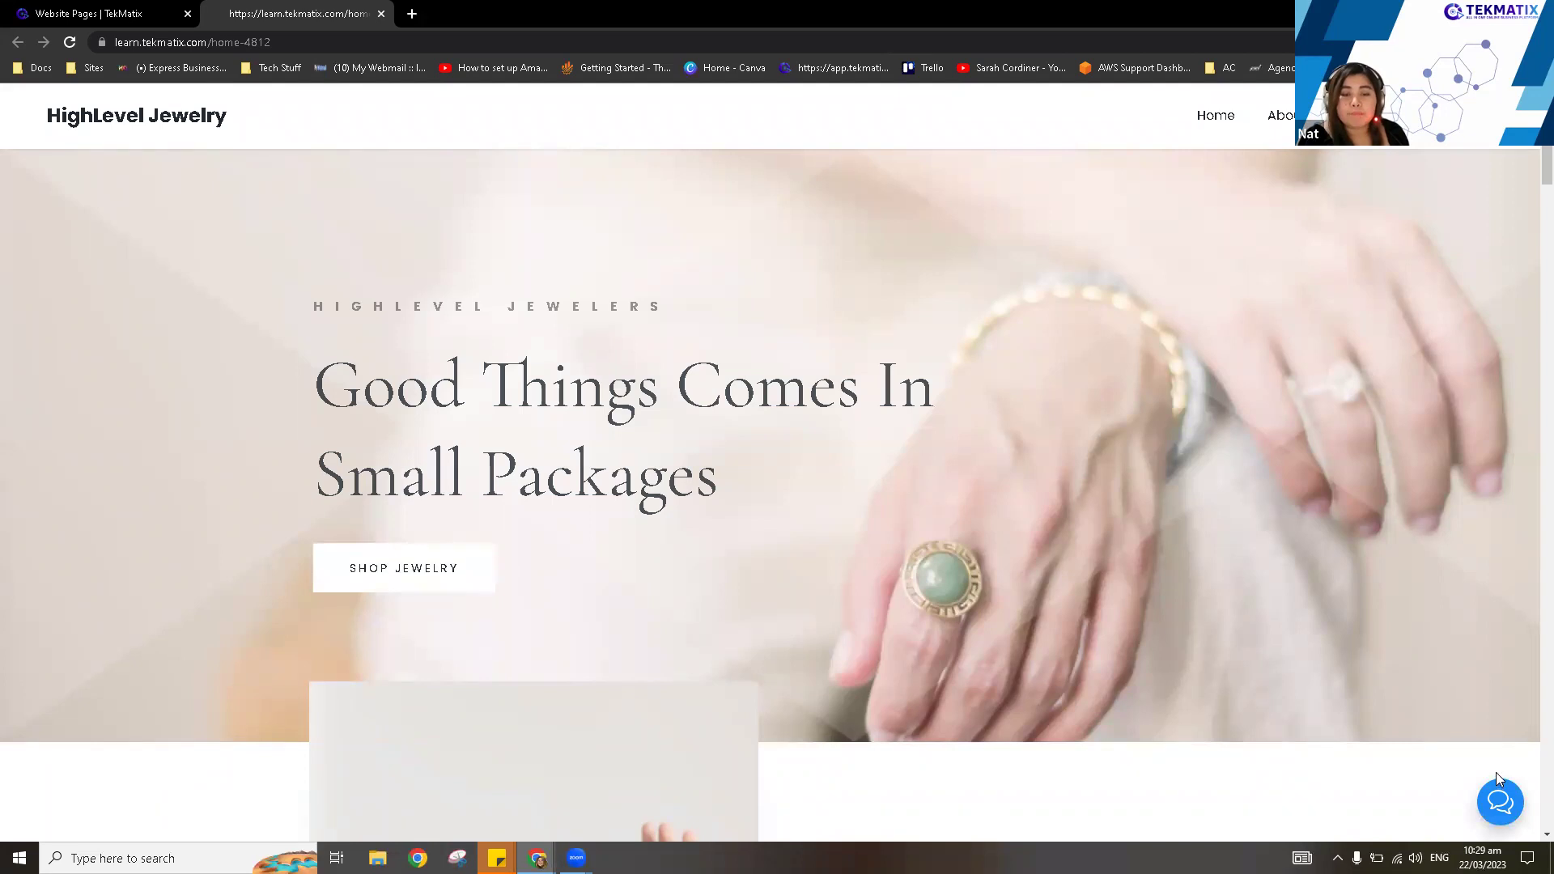
pyautogui.click(1498, 806)
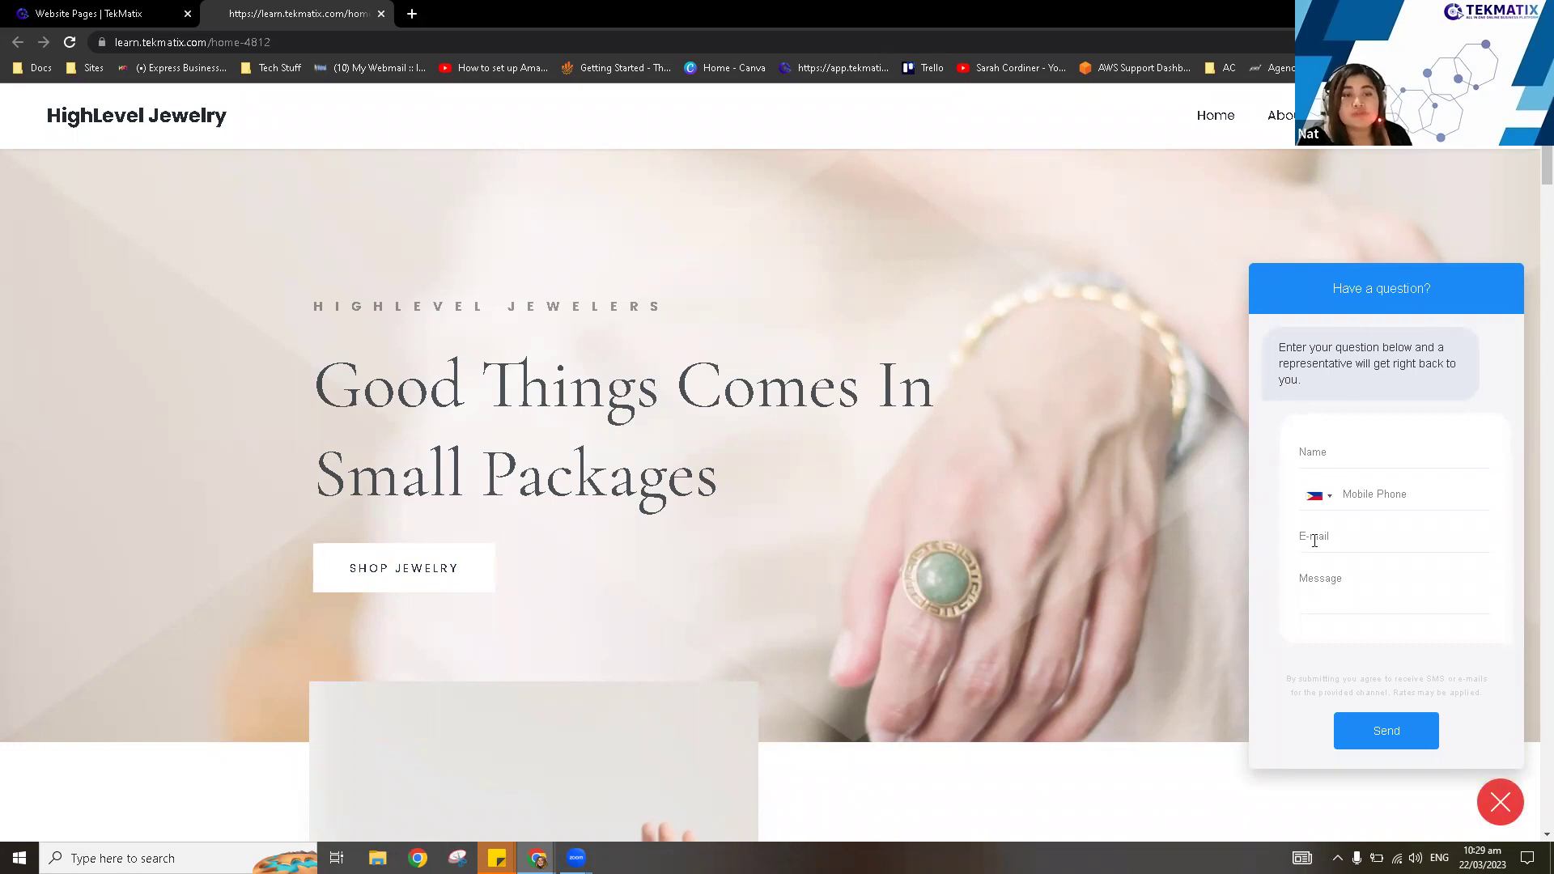
# Return to the TekMatix account, open a review request under Reviews, enter the customer's name, and close the form without sending it.
pyautogui.click(42, 11)
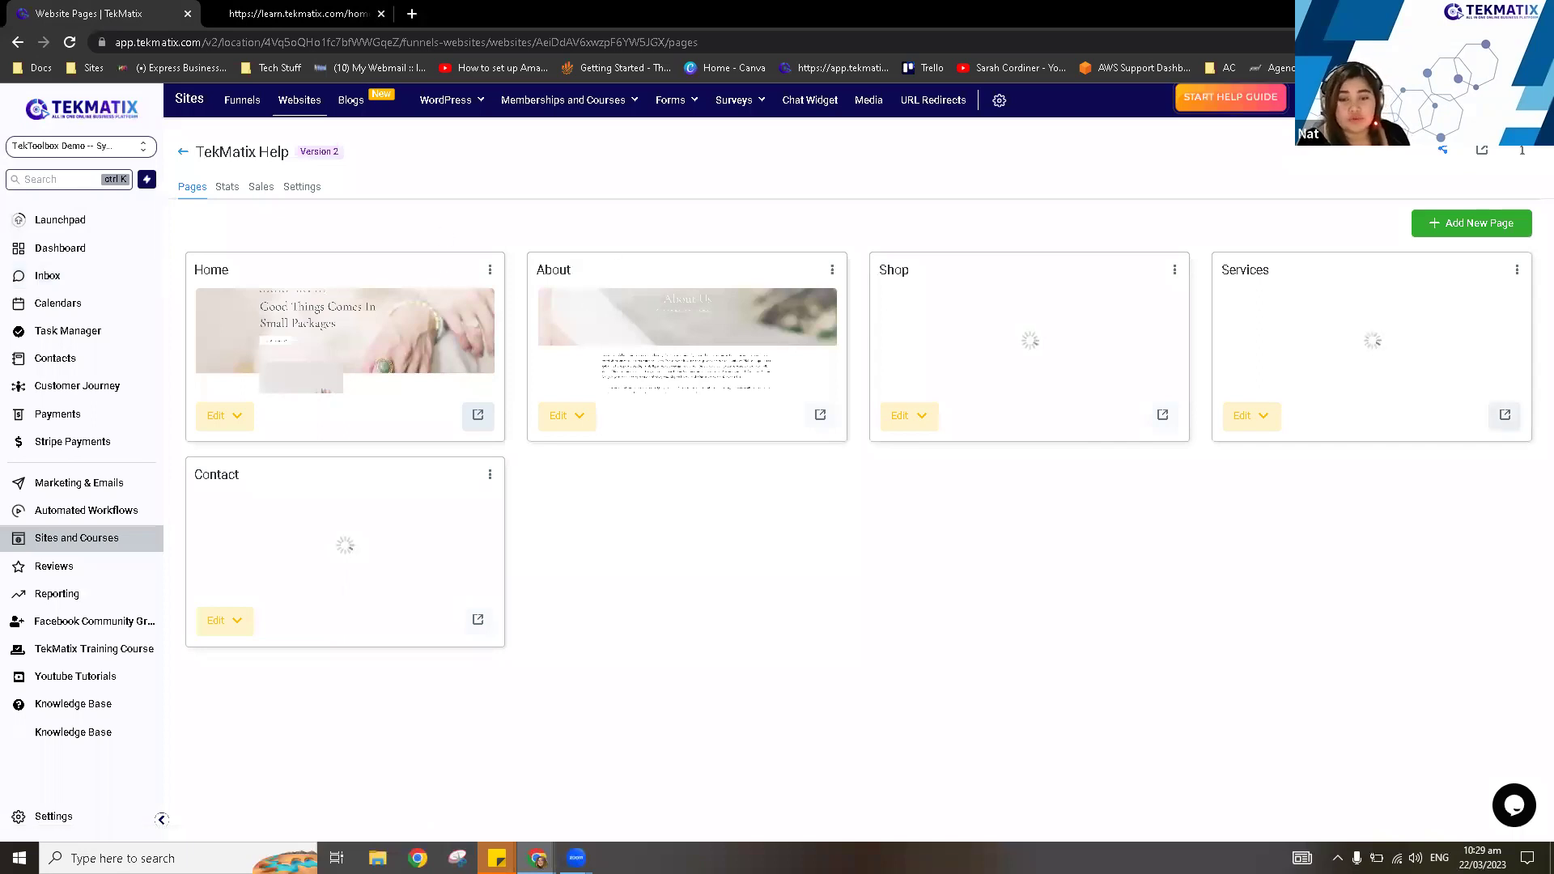
pyautogui.click(77, 579)
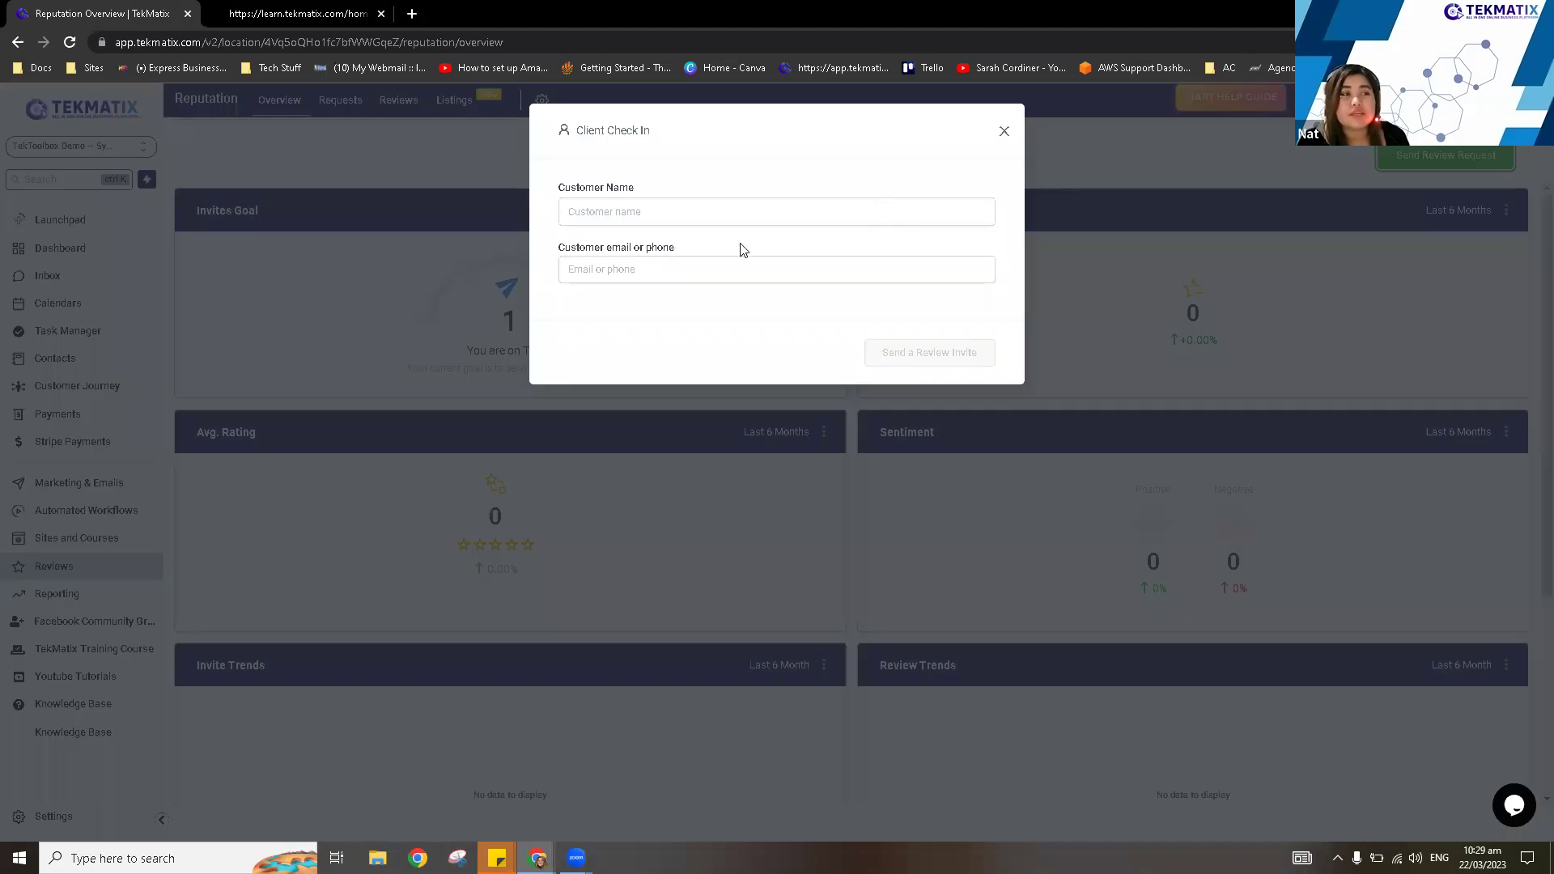
pyautogui.click(596, 212)
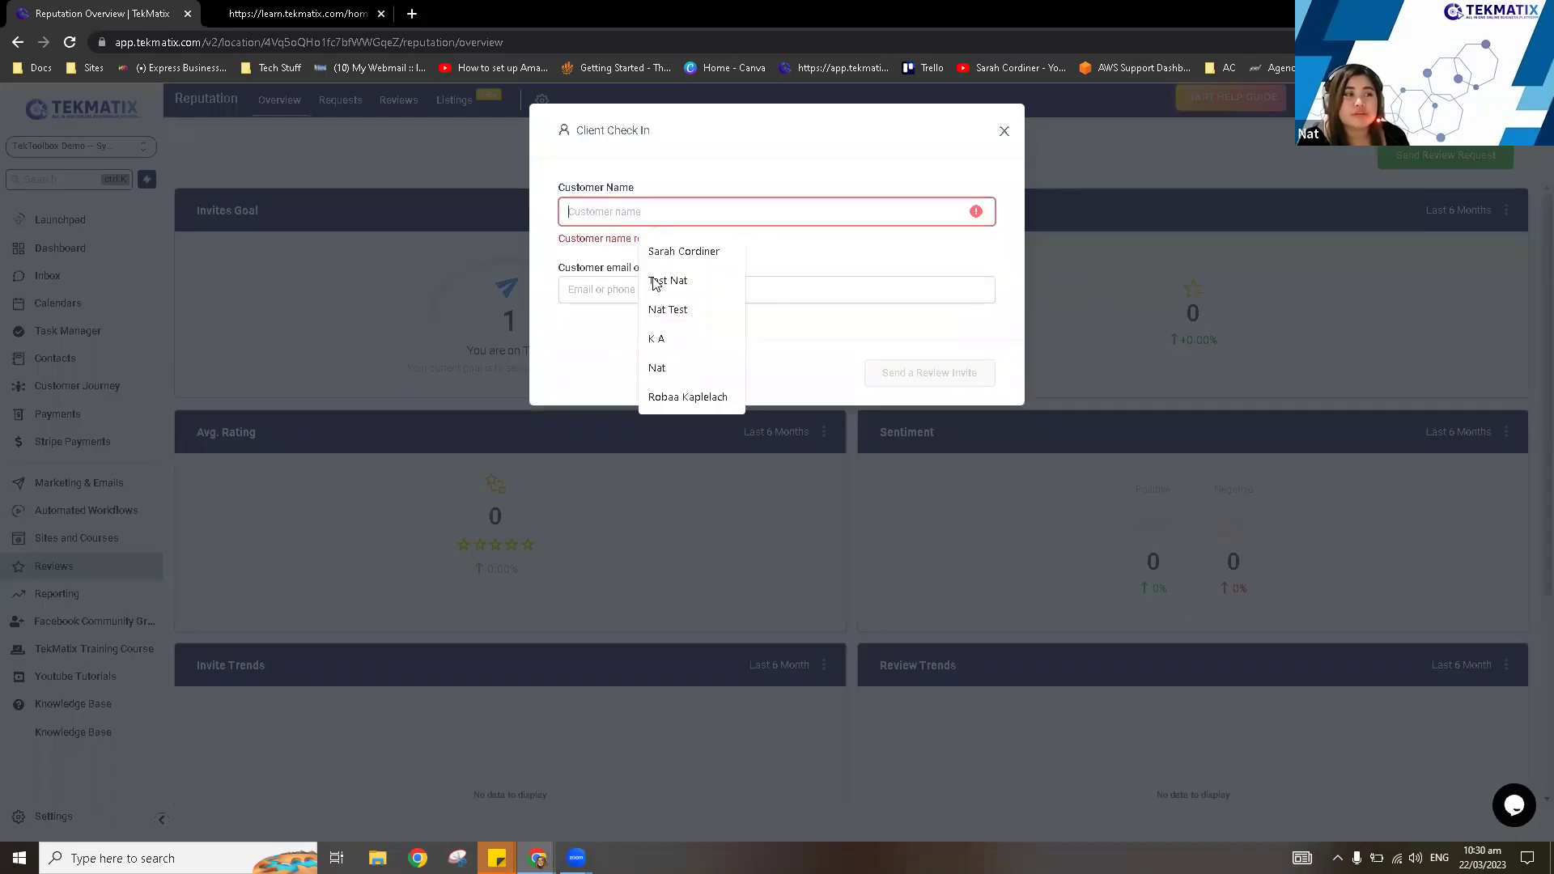
pyautogui.click(654, 279)
pyautogui.click(674, 283)
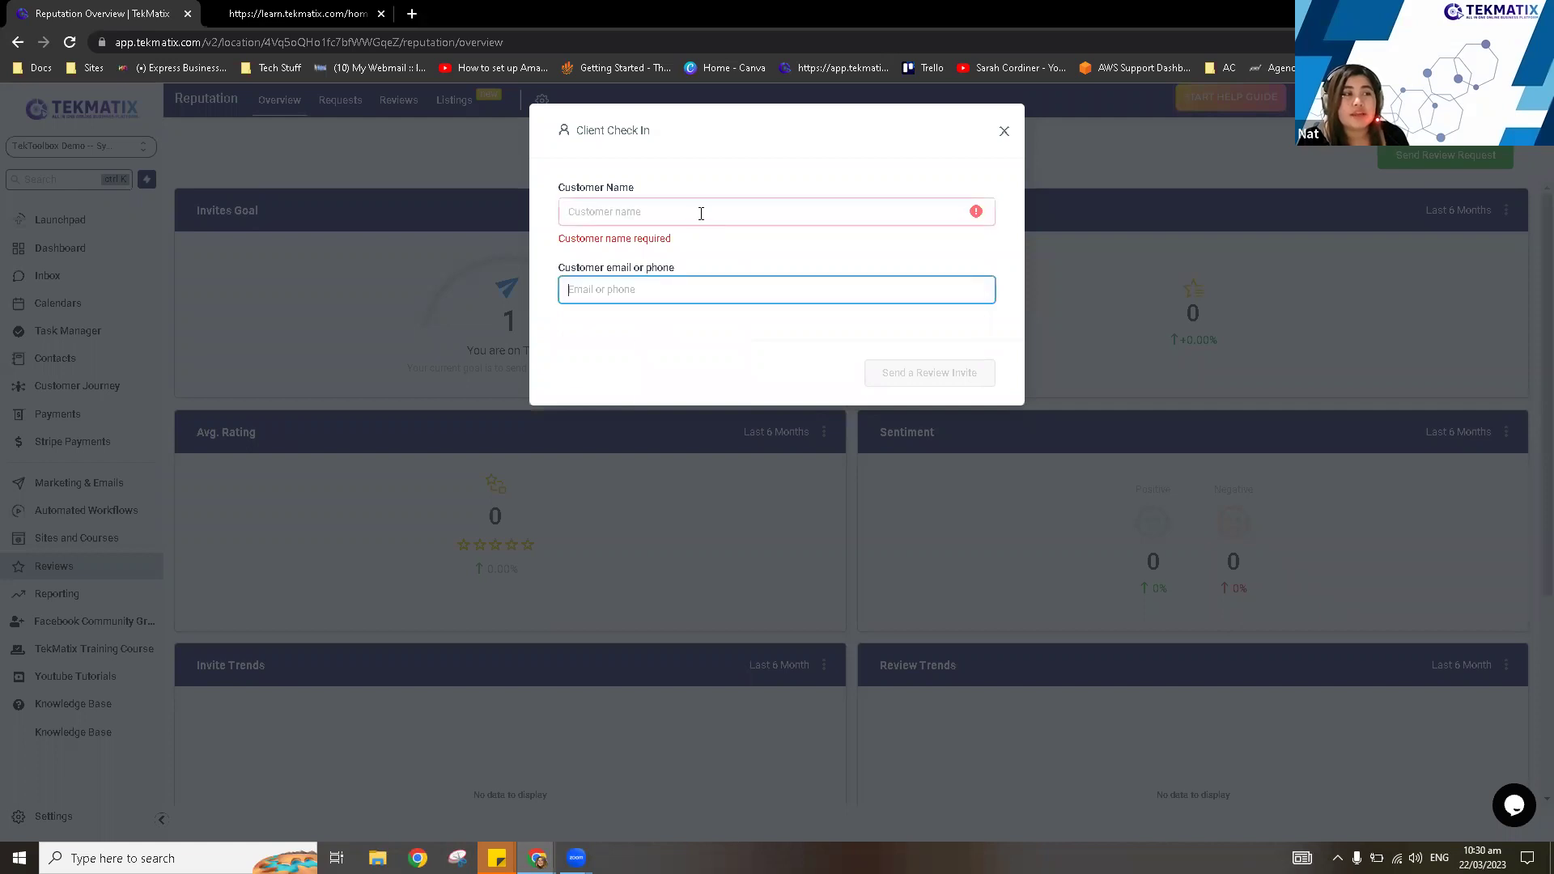
pyautogui.click(641, 210)
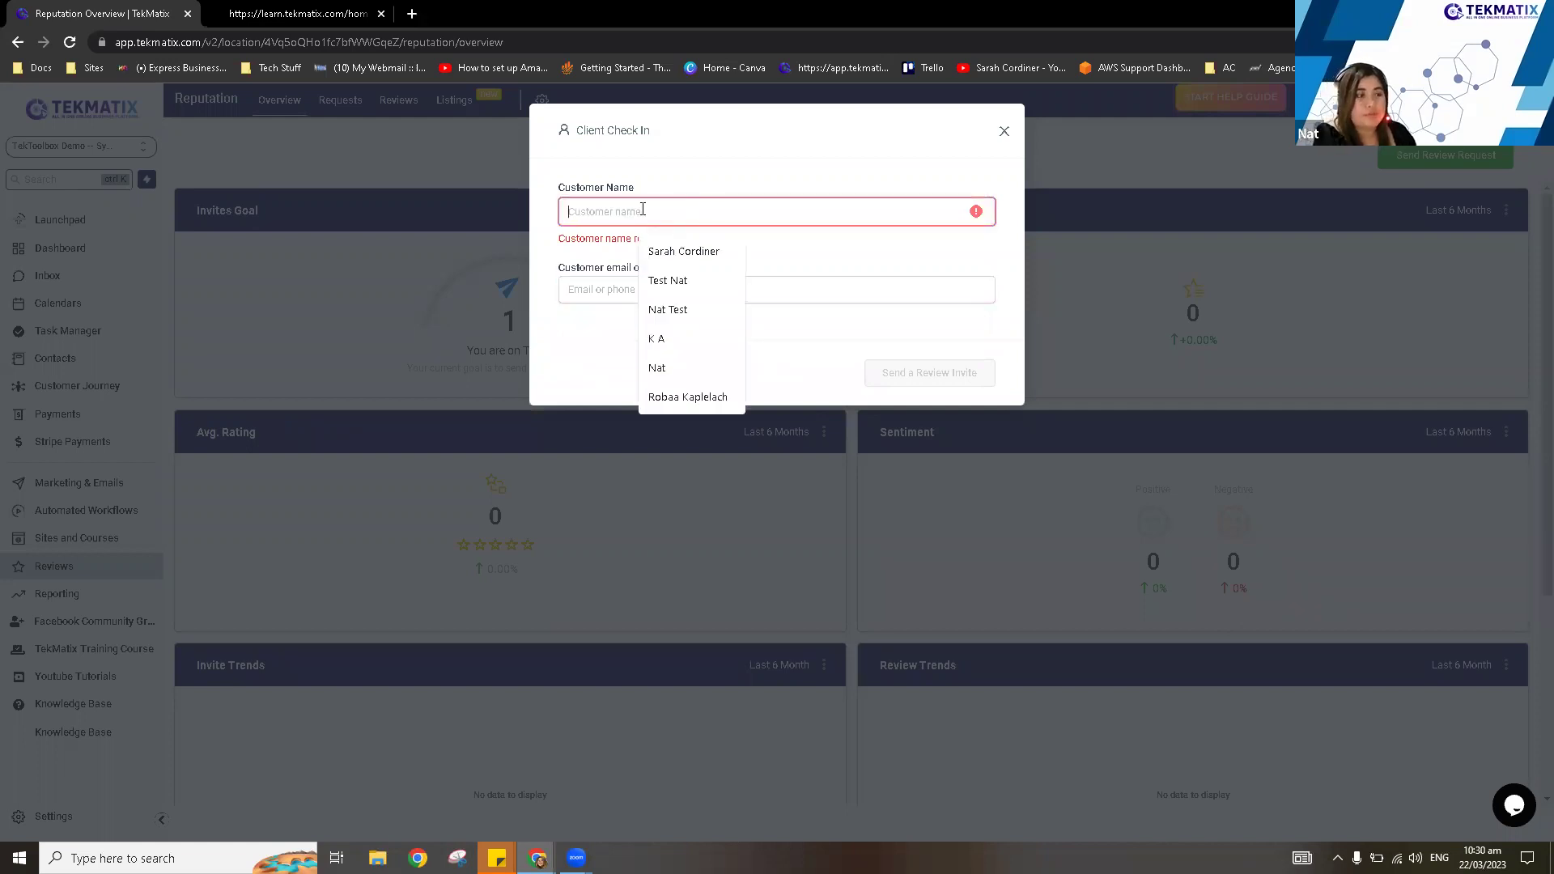
pyautogui.write('n')
pyautogui.press('Down')
pyautogui.press('Return')
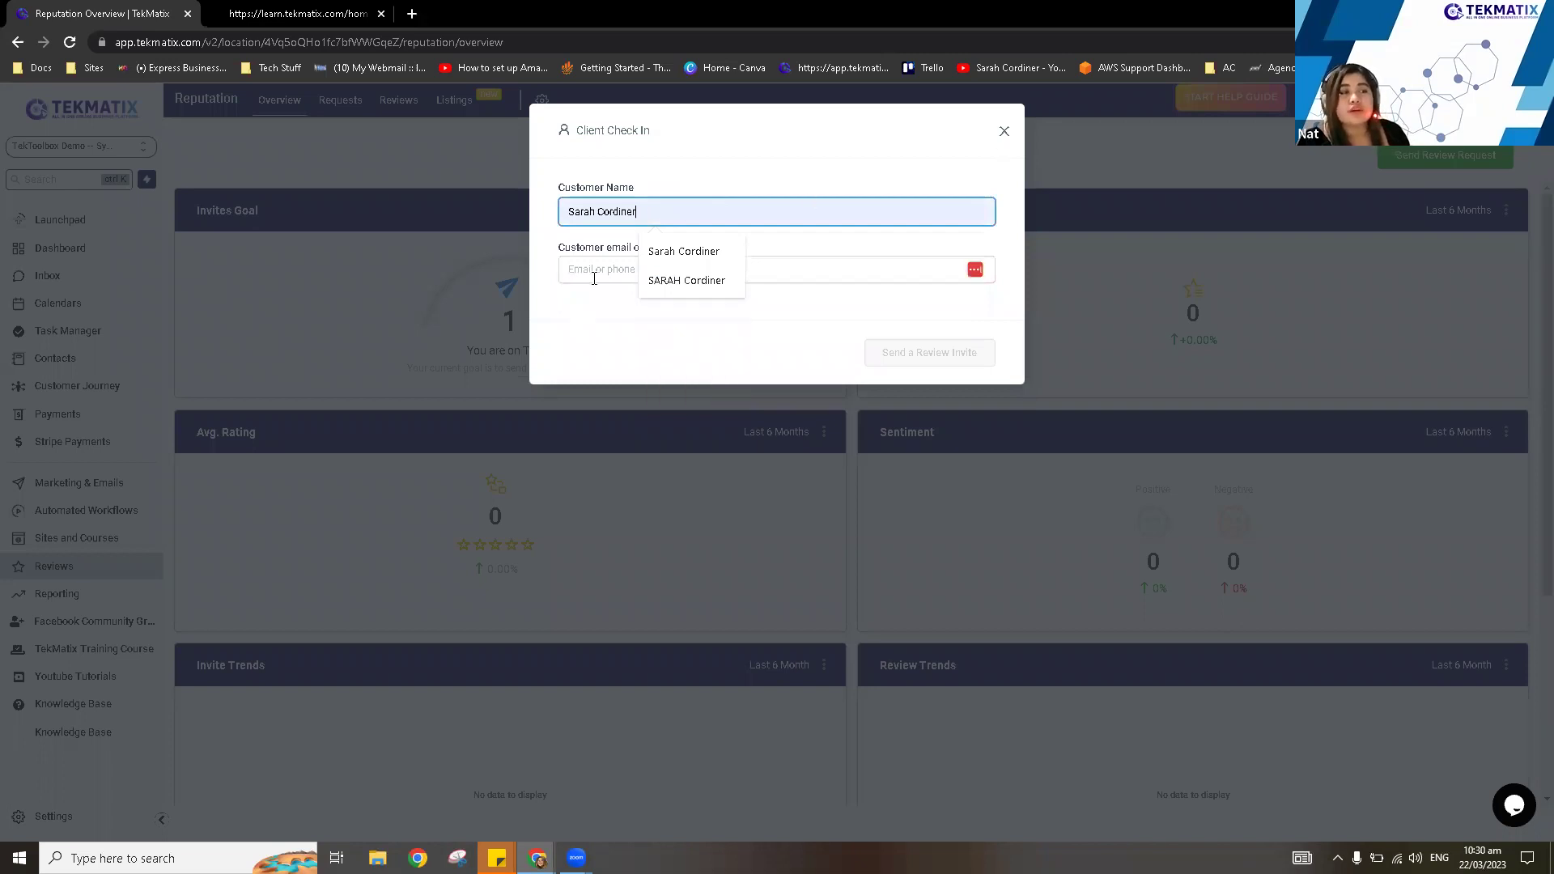
pyautogui.press('Tab')
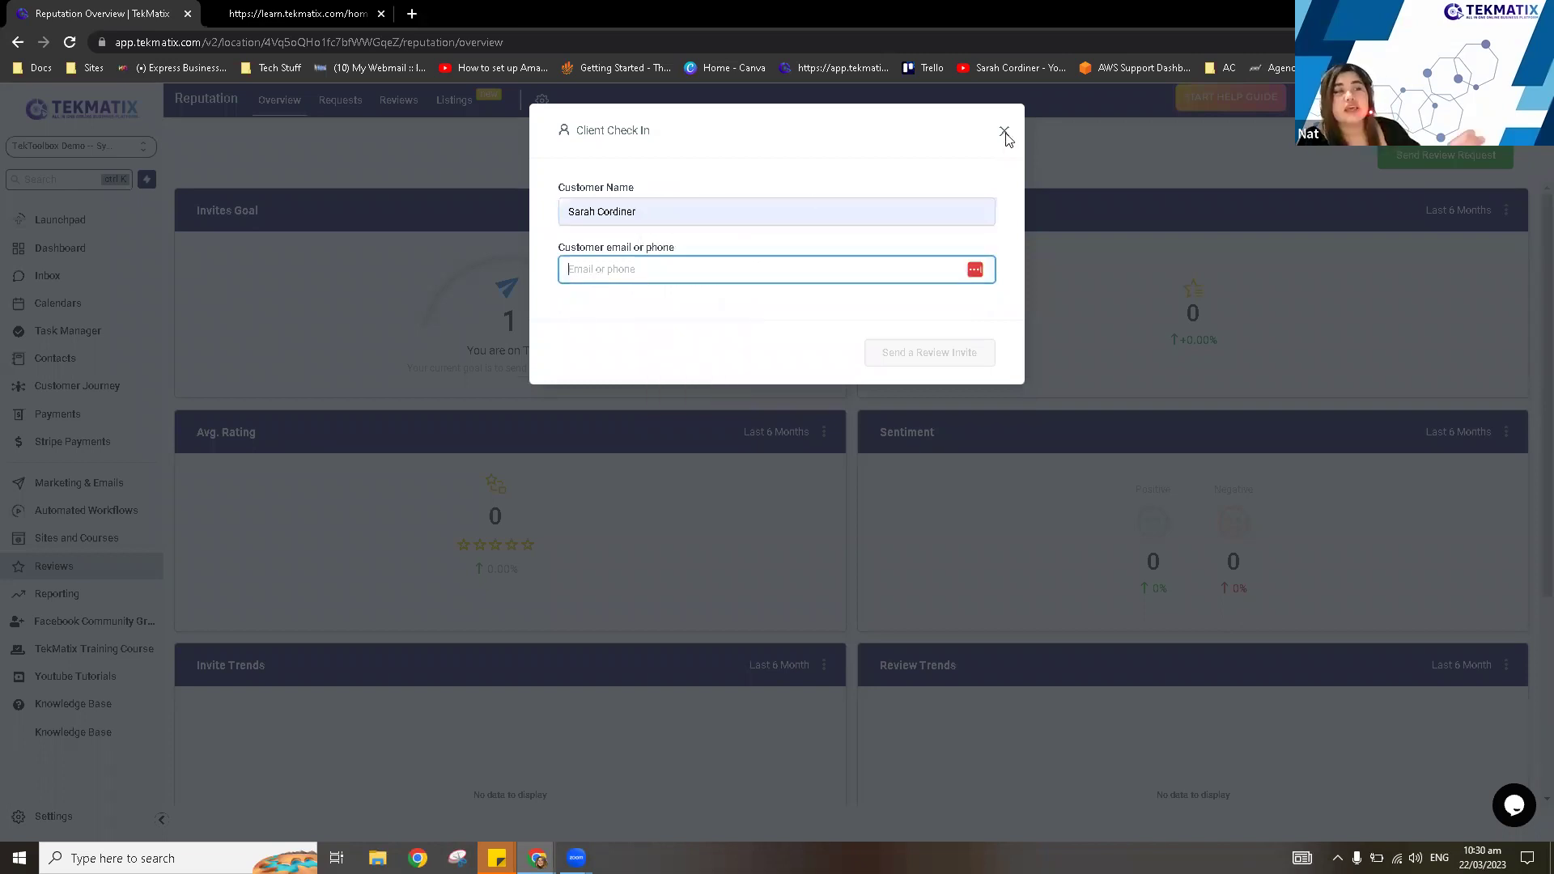
pyautogui.click(464, 627)
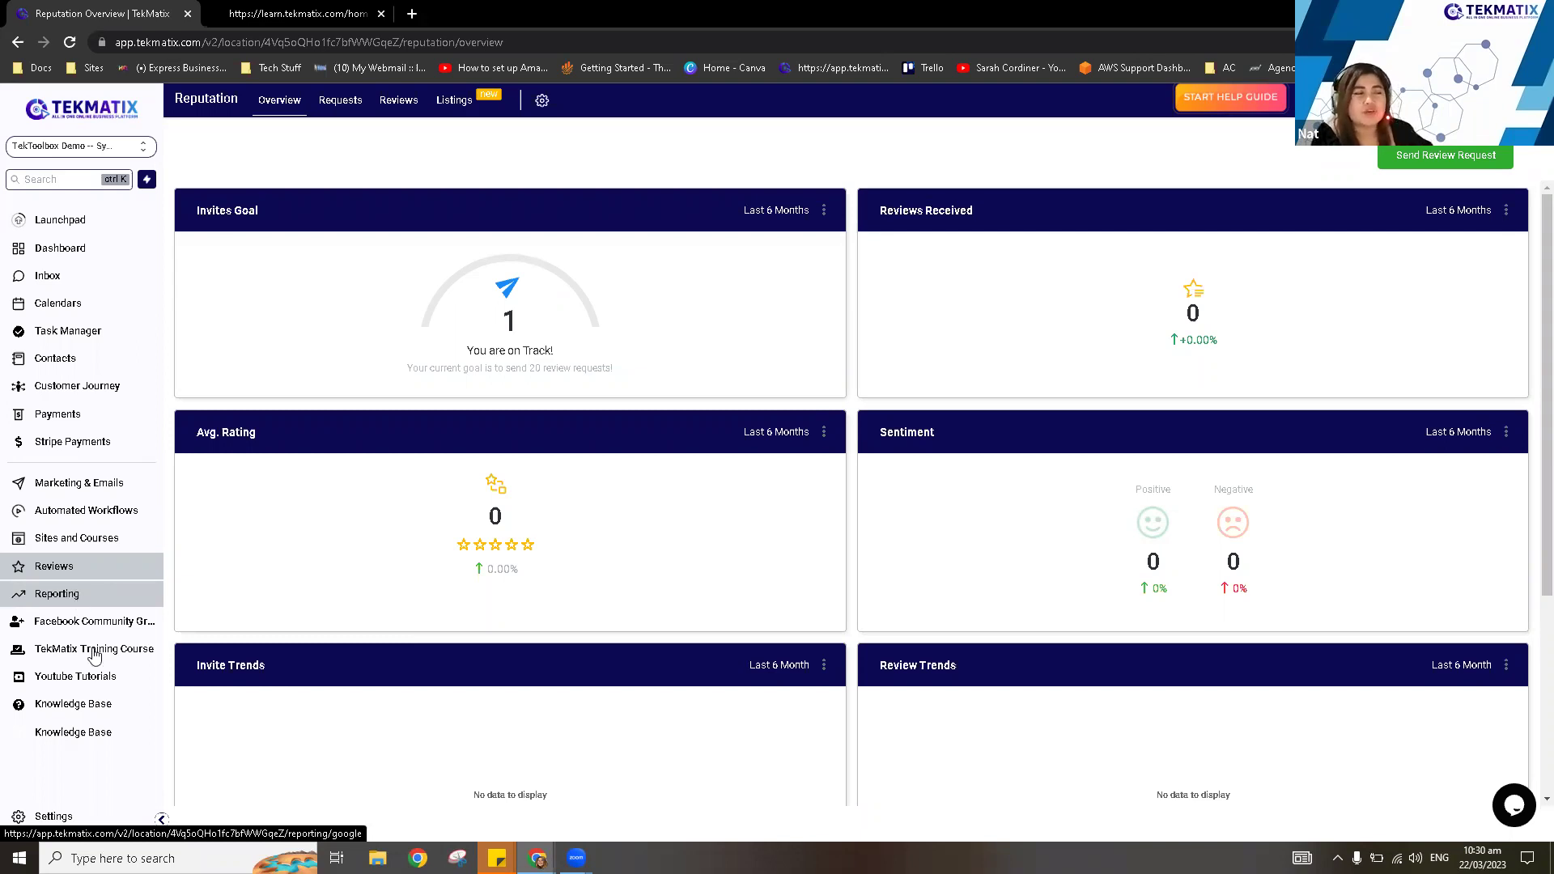
# Review the Google Ads, Facebook Ads and Agent Reporting pages in the Reporting section.
pyautogui.click(75, 595)
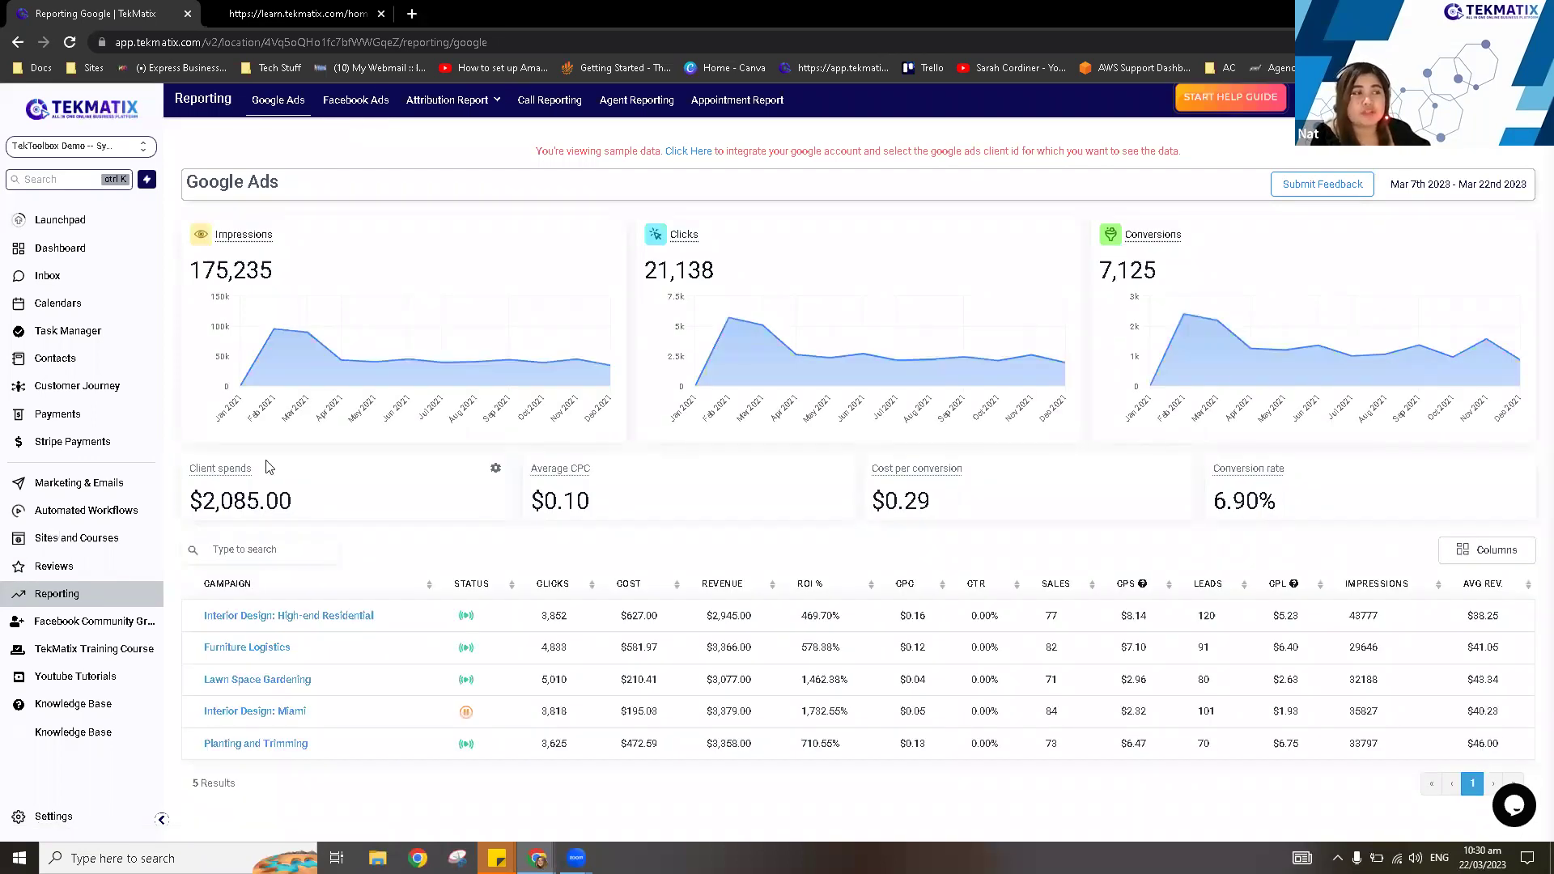
pyautogui.click(359, 108)
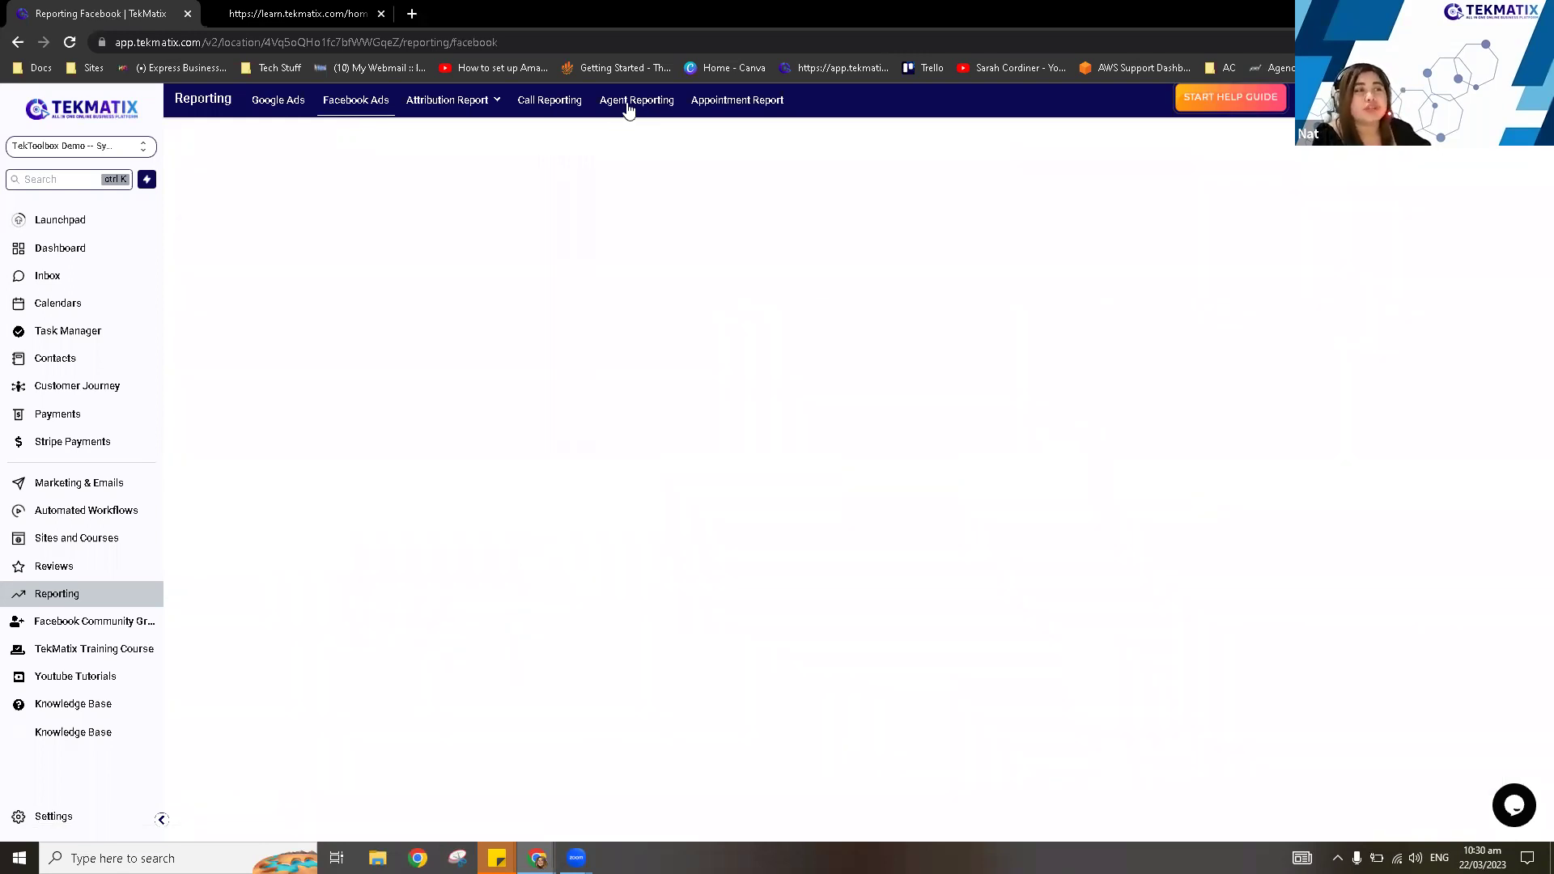
pyautogui.click(628, 105)
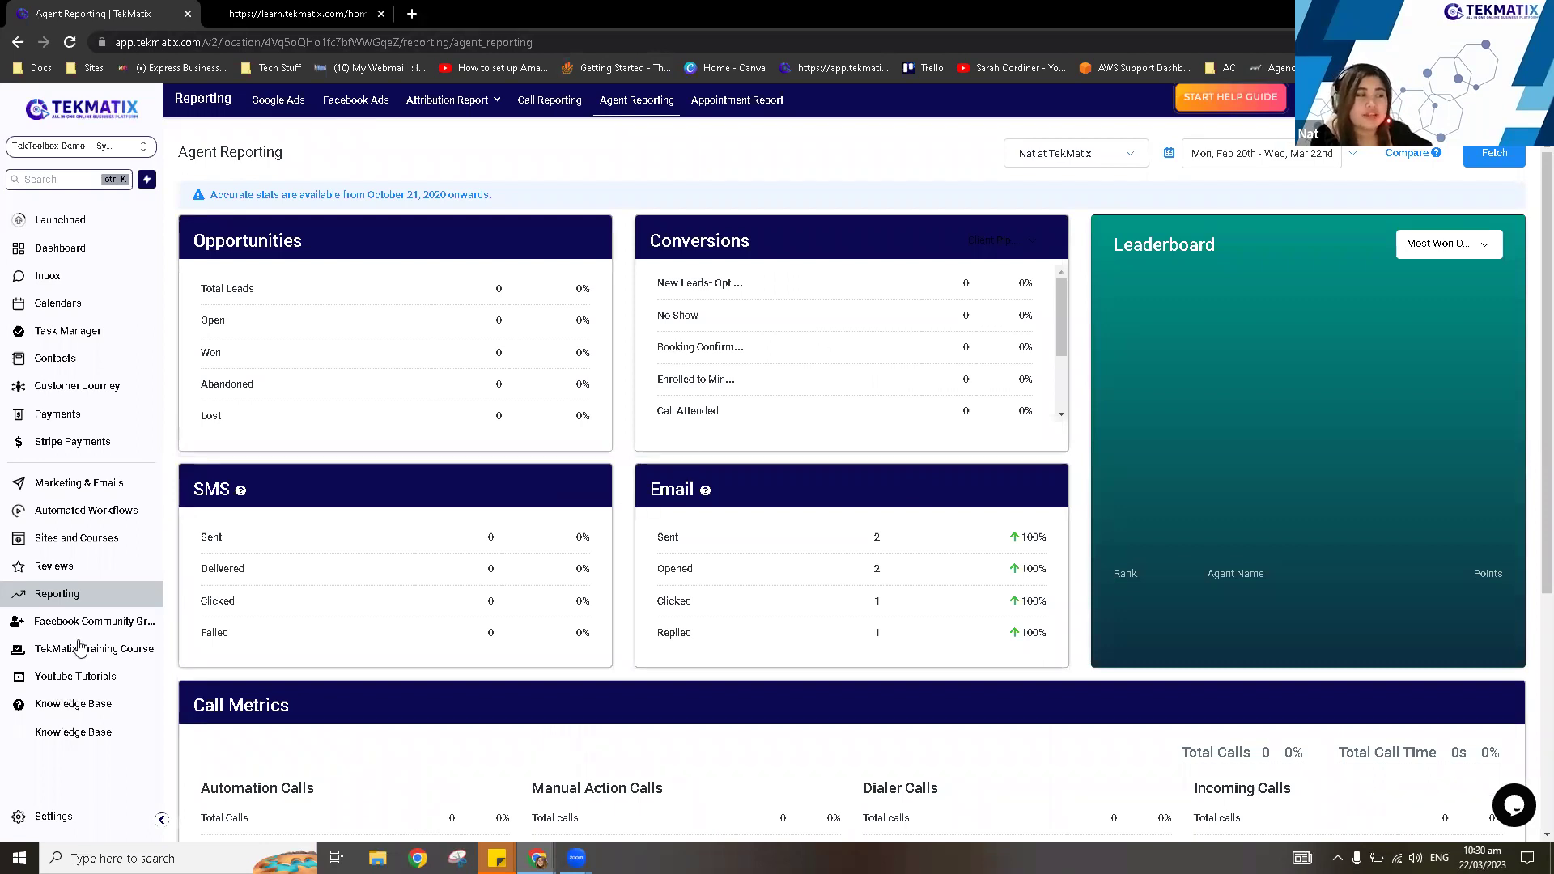
pyautogui.scroll(-1, 85, 640)
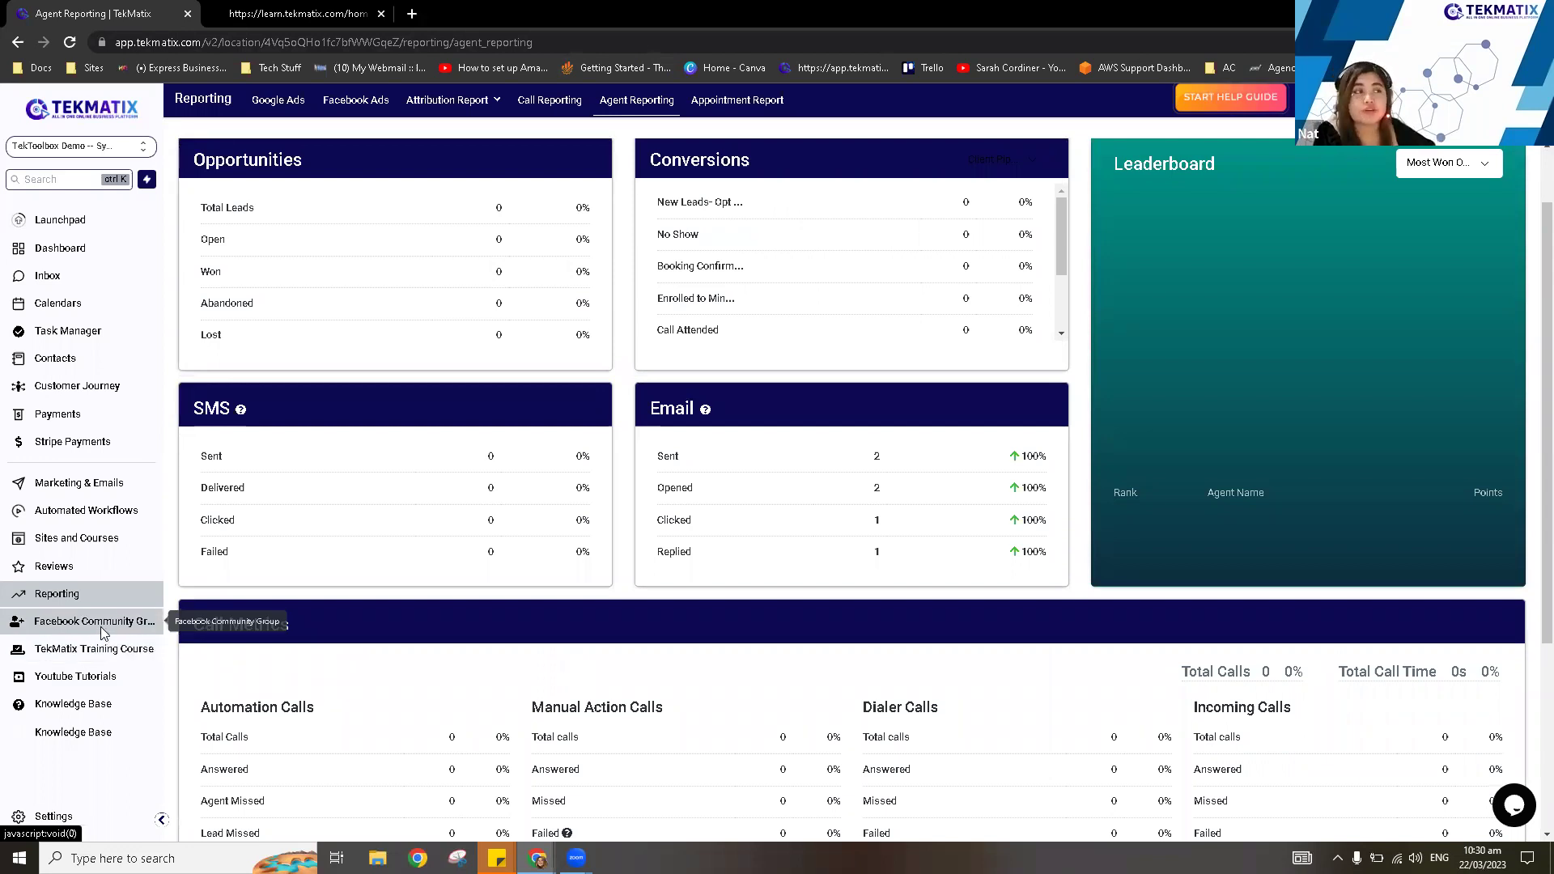
# View the Facebook Community Group, then return to the account and open the TekMatix Training Course.
pyautogui.click(94, 622)
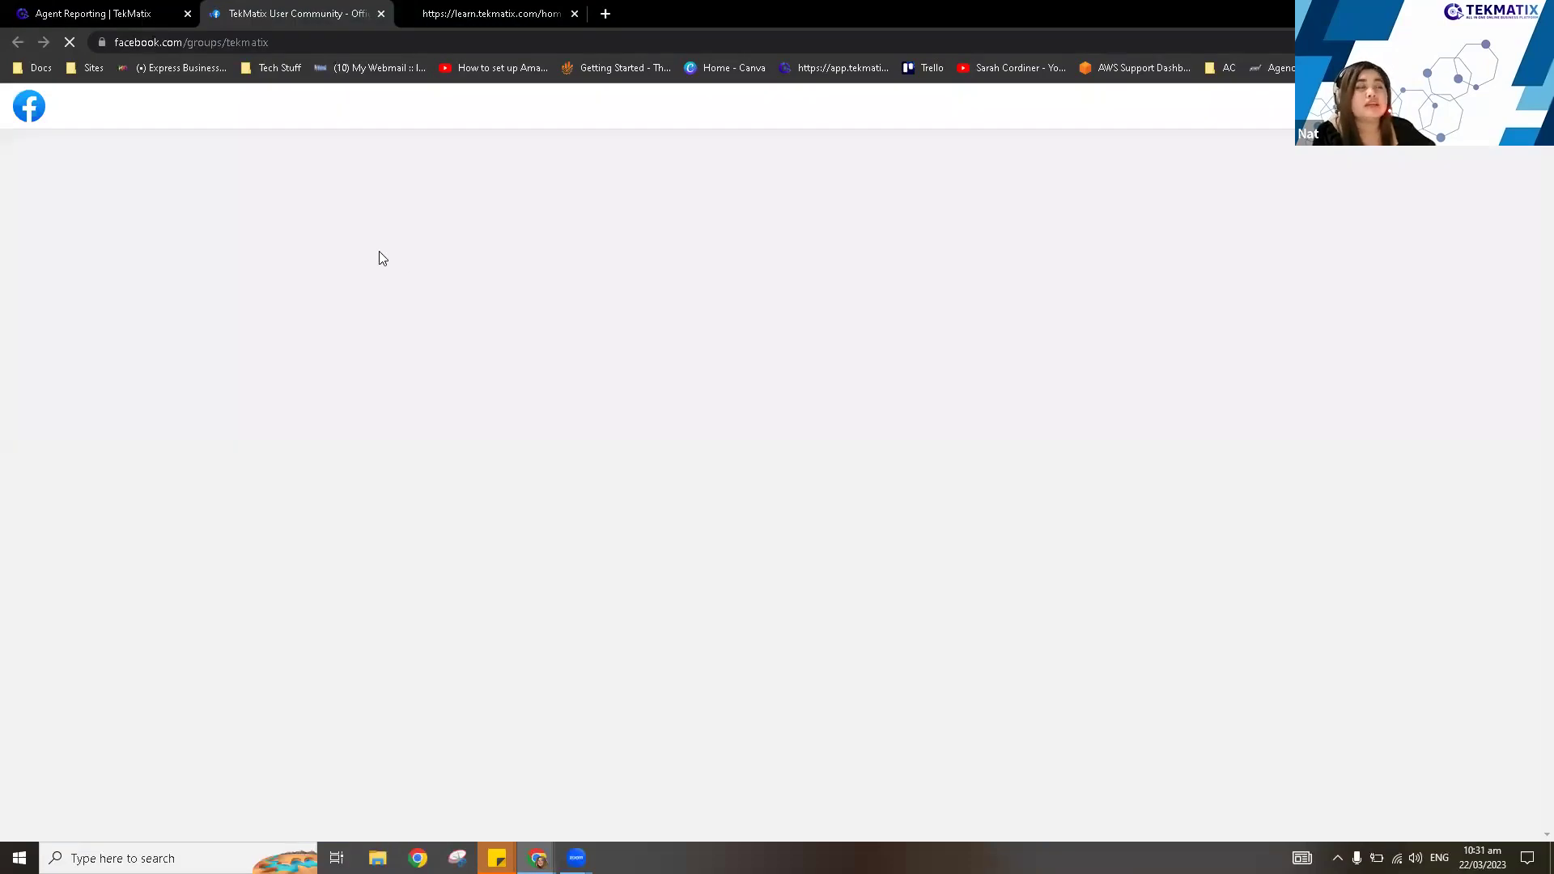
pyautogui.hotkey('ctrl', 'shift', 'Tab')
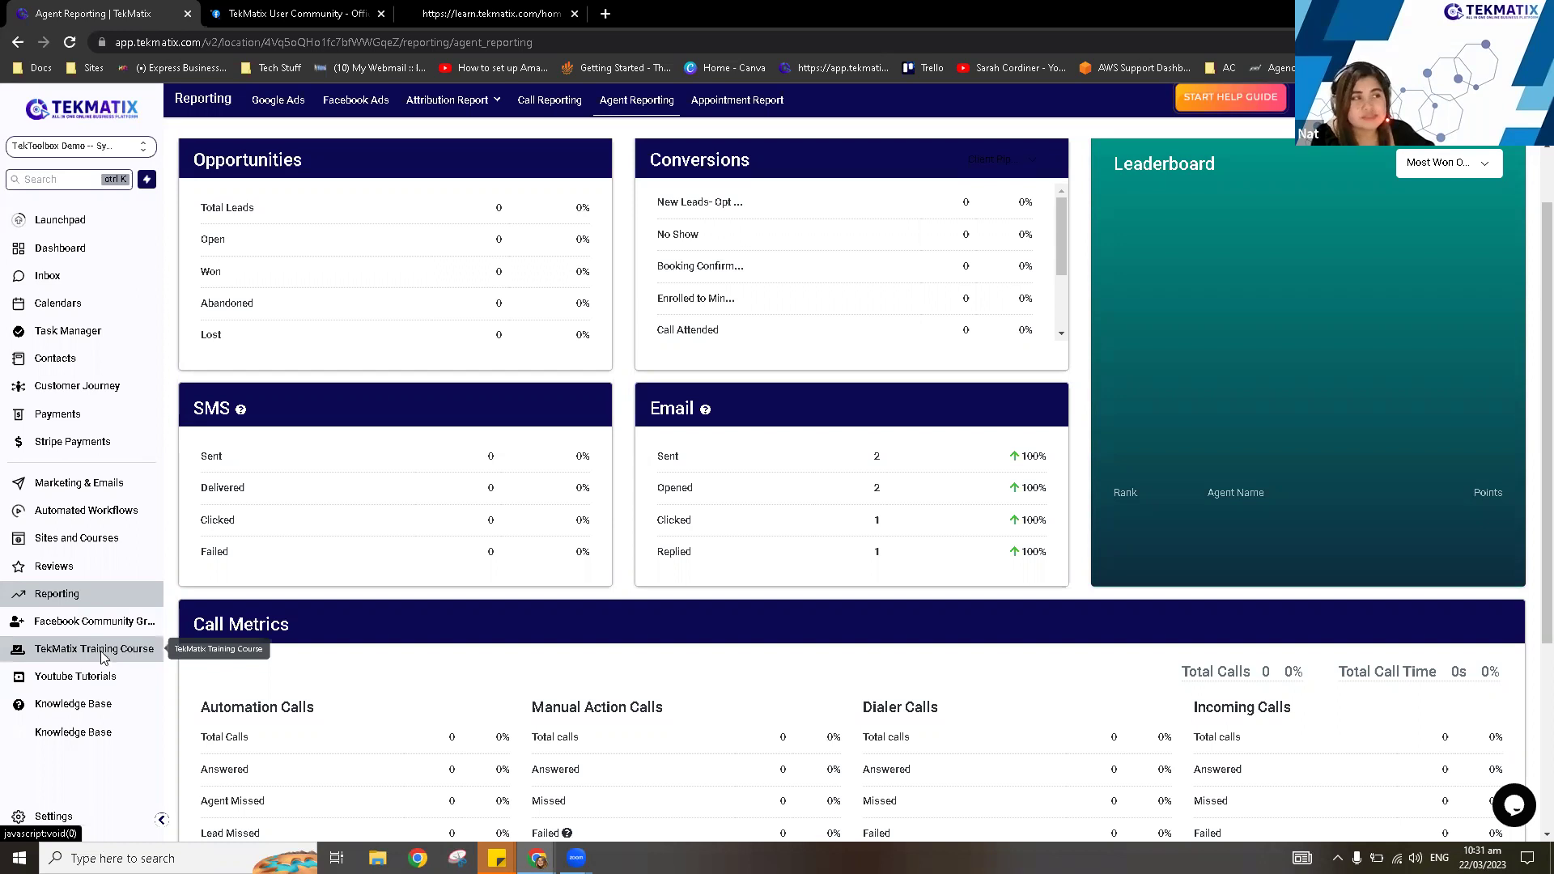
pyautogui.click(102, 658)
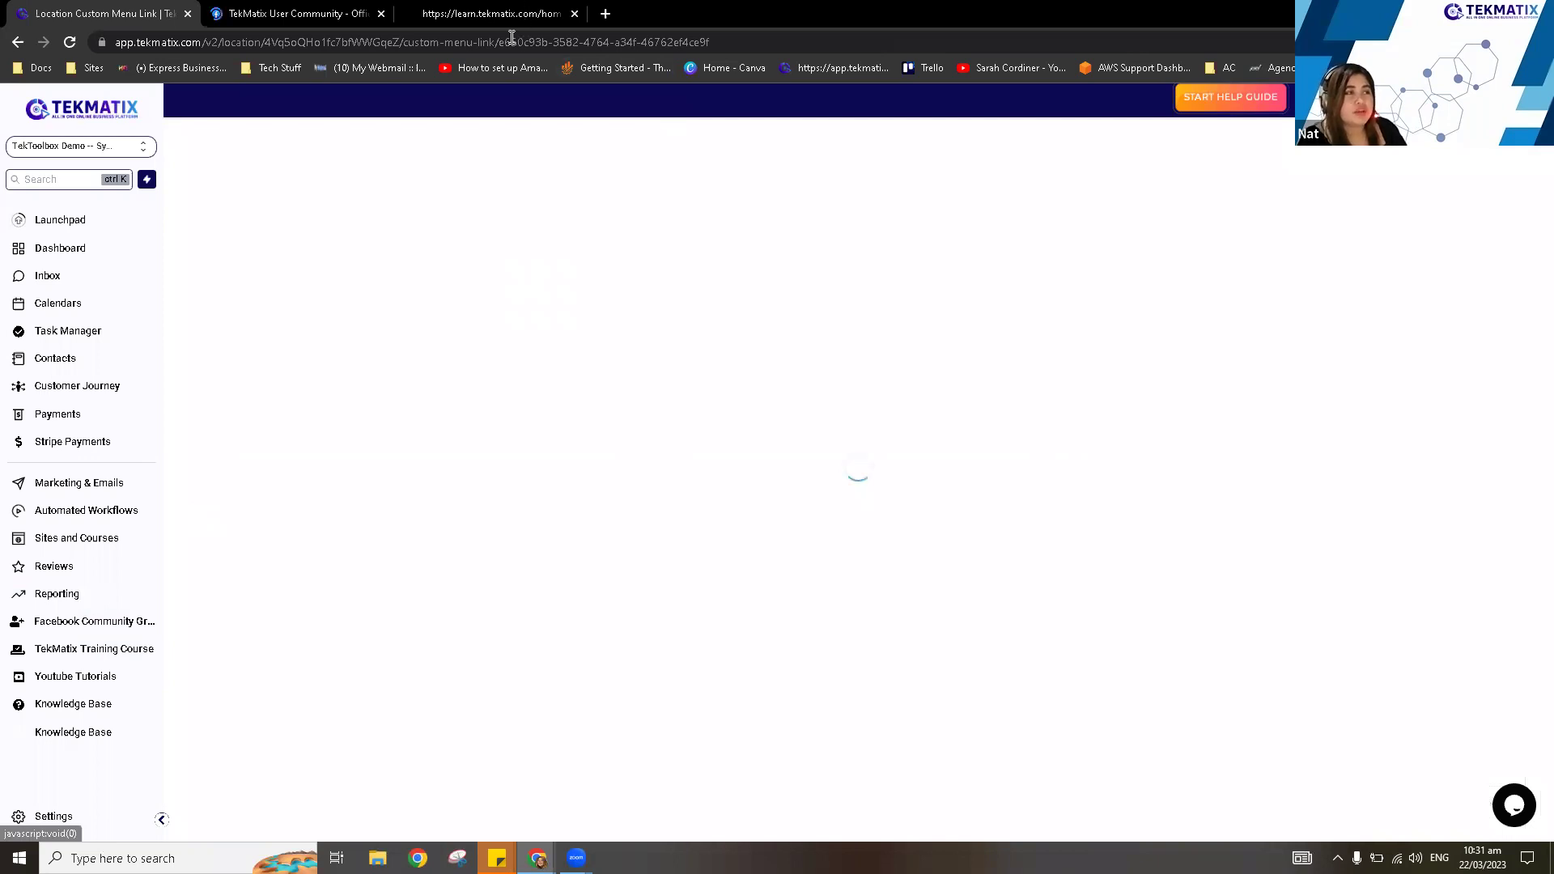
pyautogui.write('ww')
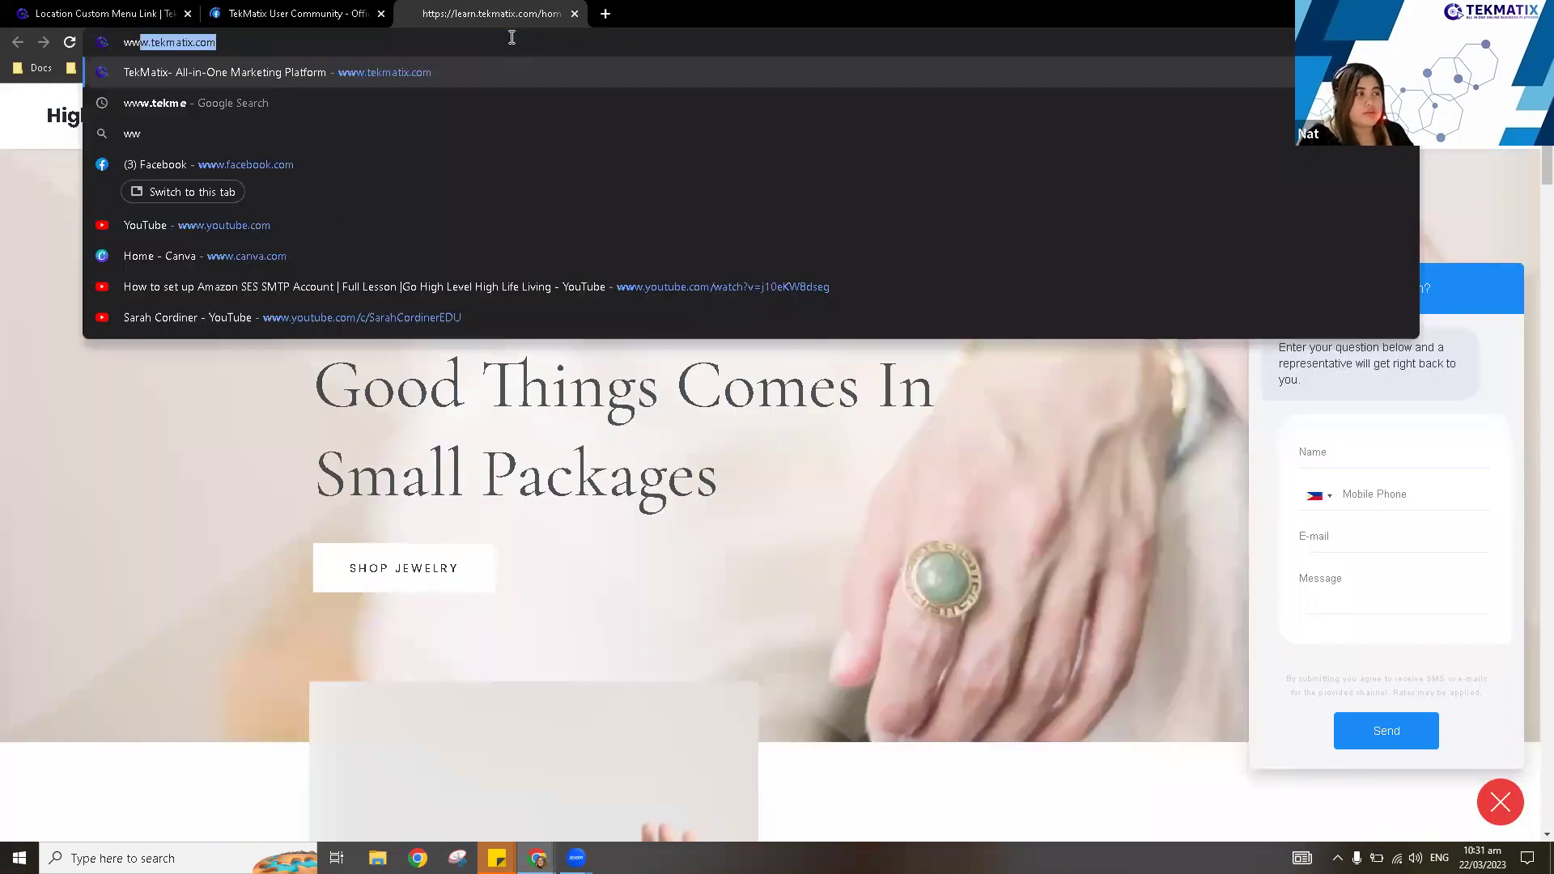
pyautogui.write('w.t')
pyautogui.press('Return')
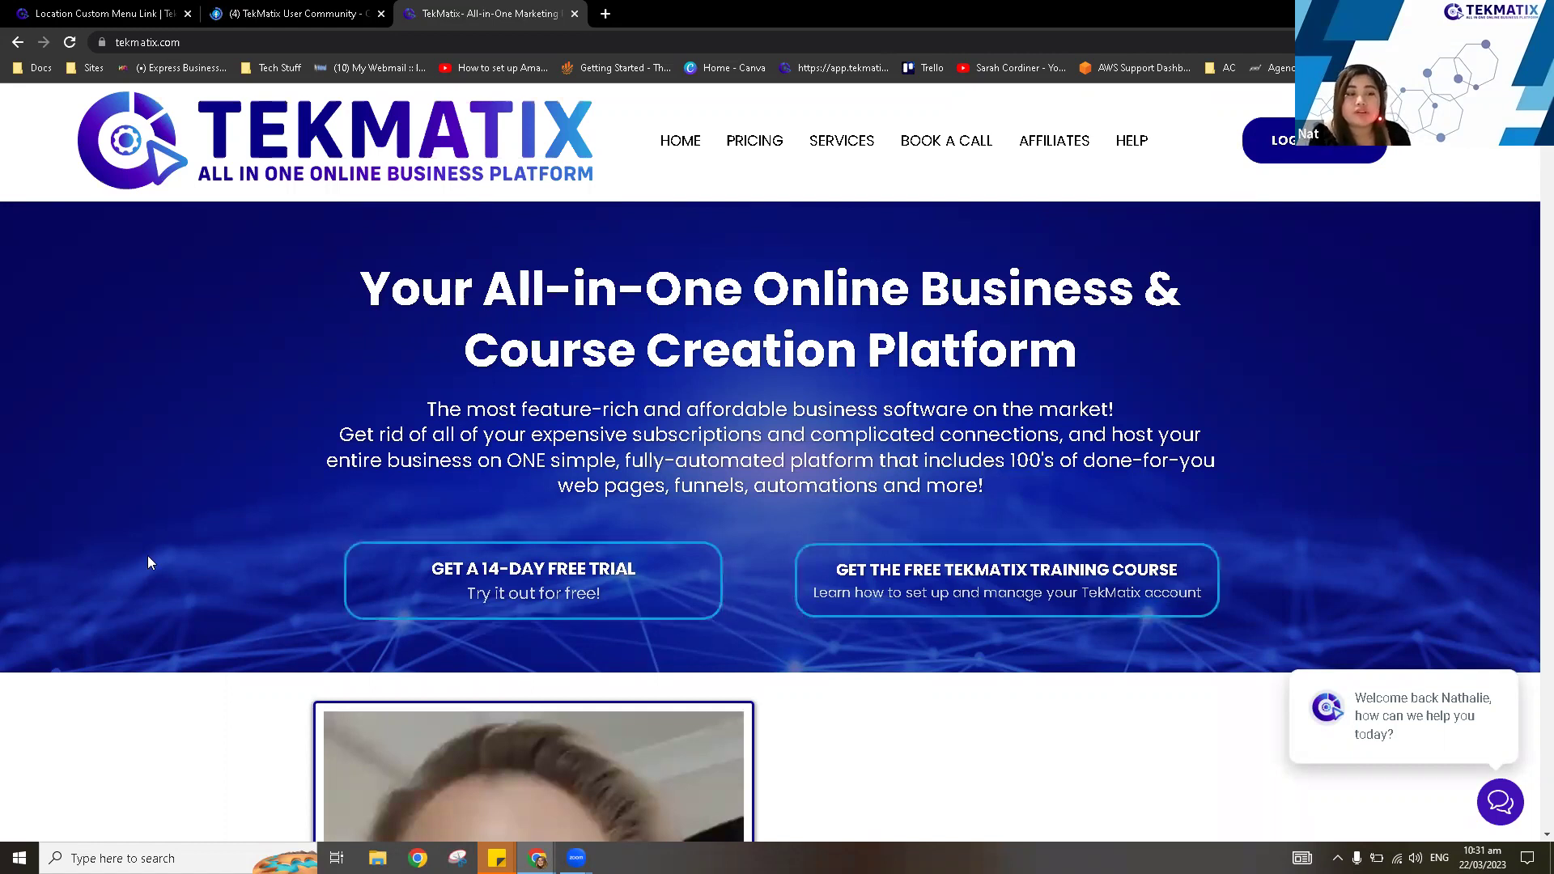
pyautogui.click(1008, 580)
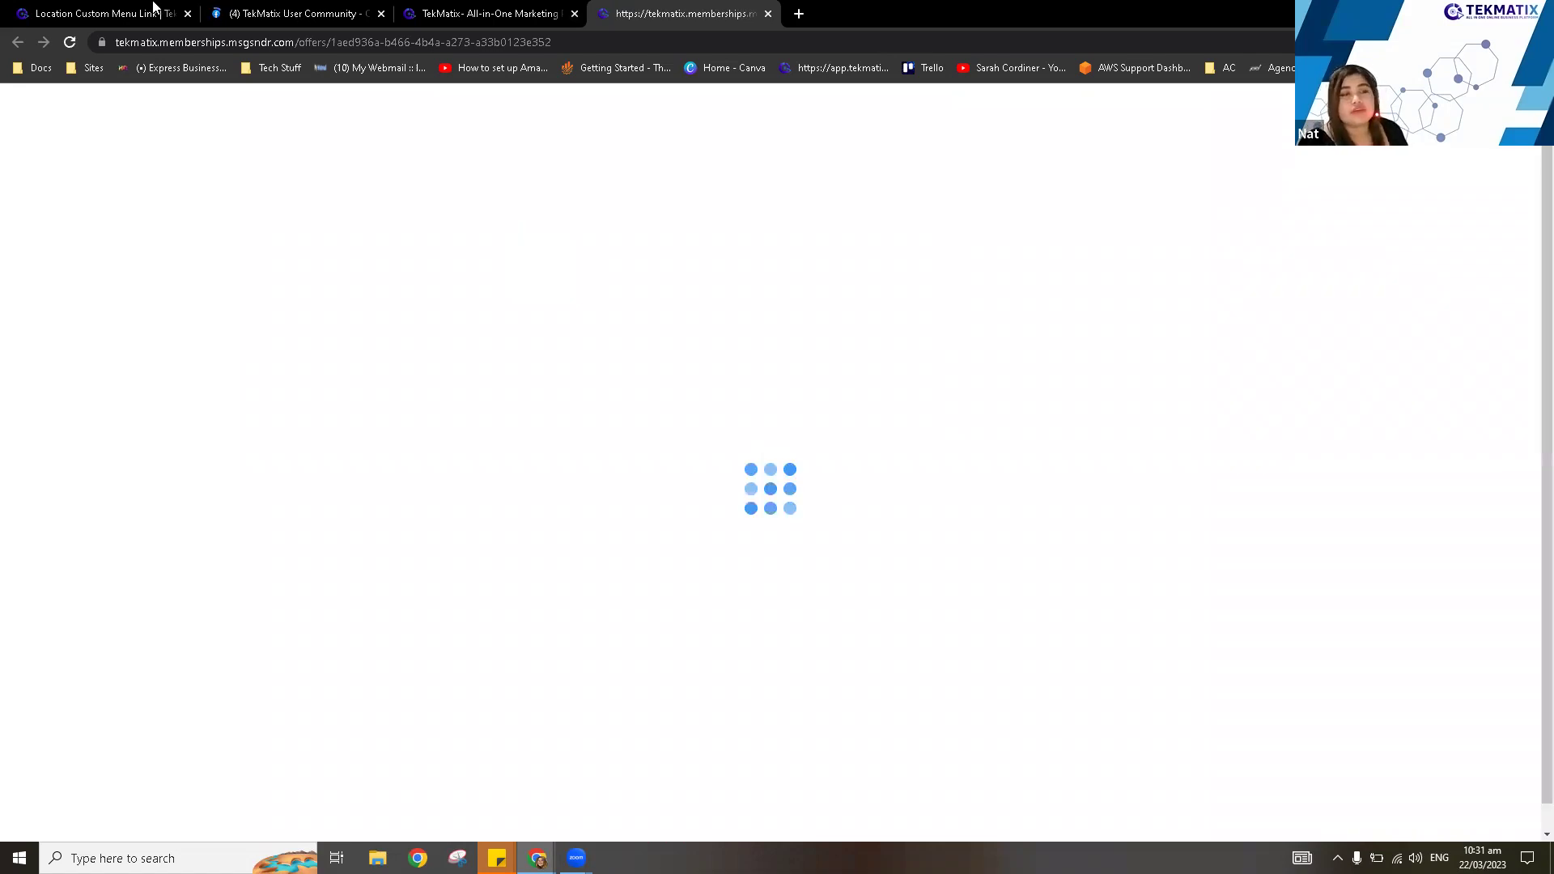
# Return to the TekMatix account and browse the TekToolbox training videos under Youtube Tutorials.
pyautogui.click(153, 12)
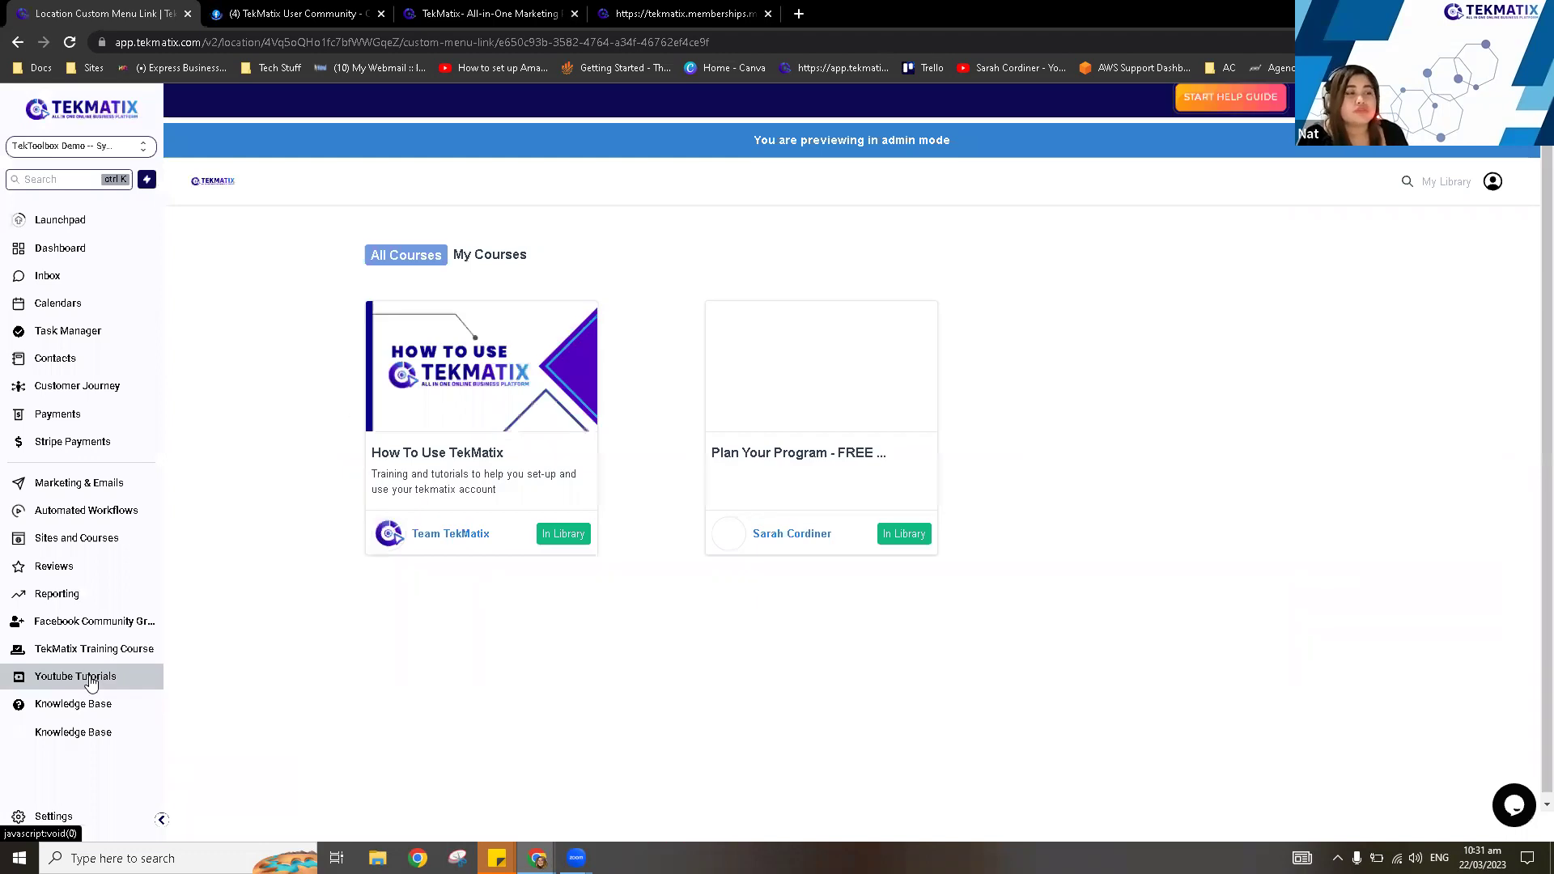
pyautogui.click(91, 683)
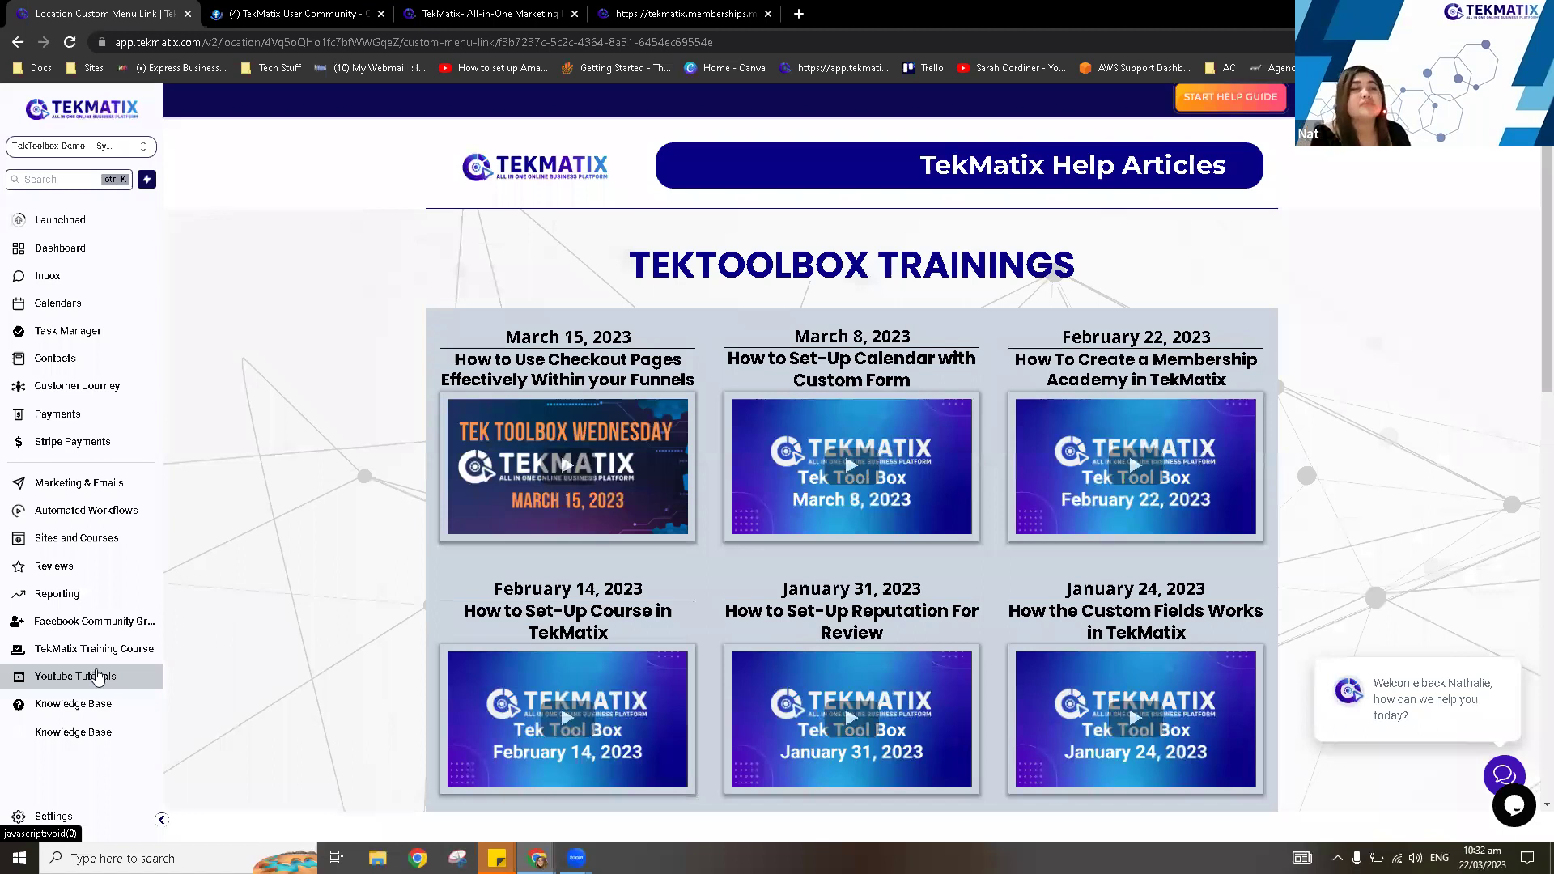
pyautogui.scroll(-3, 467, 668)
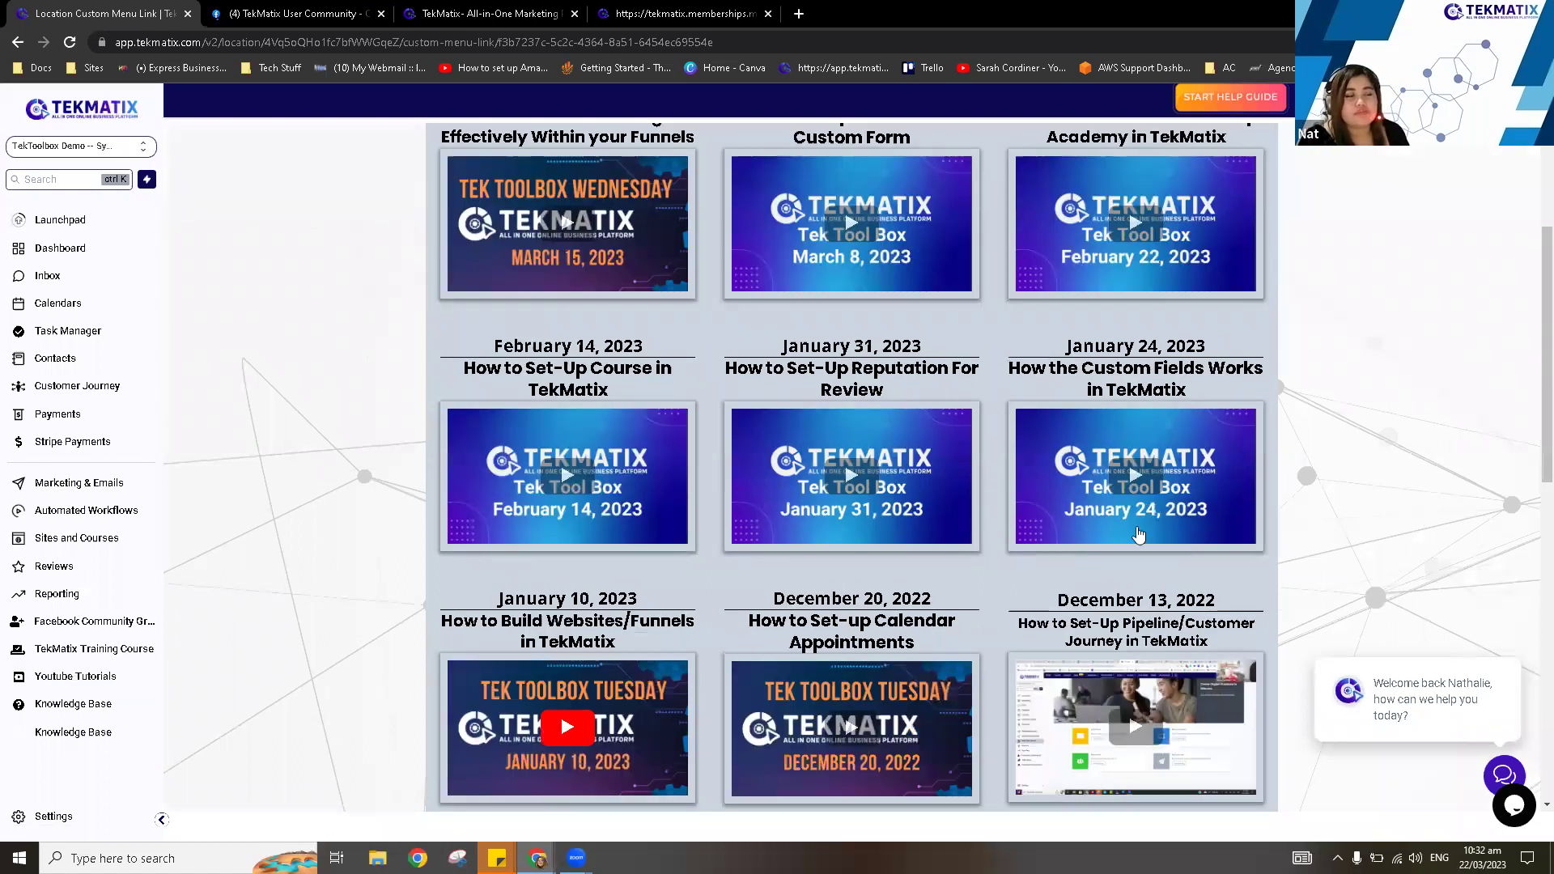
# Open the TekMatix YouTube channel from the link for more tutorial videos, and return to the TekMatix account.
pyautogui.scroll(-3, 935, 545)
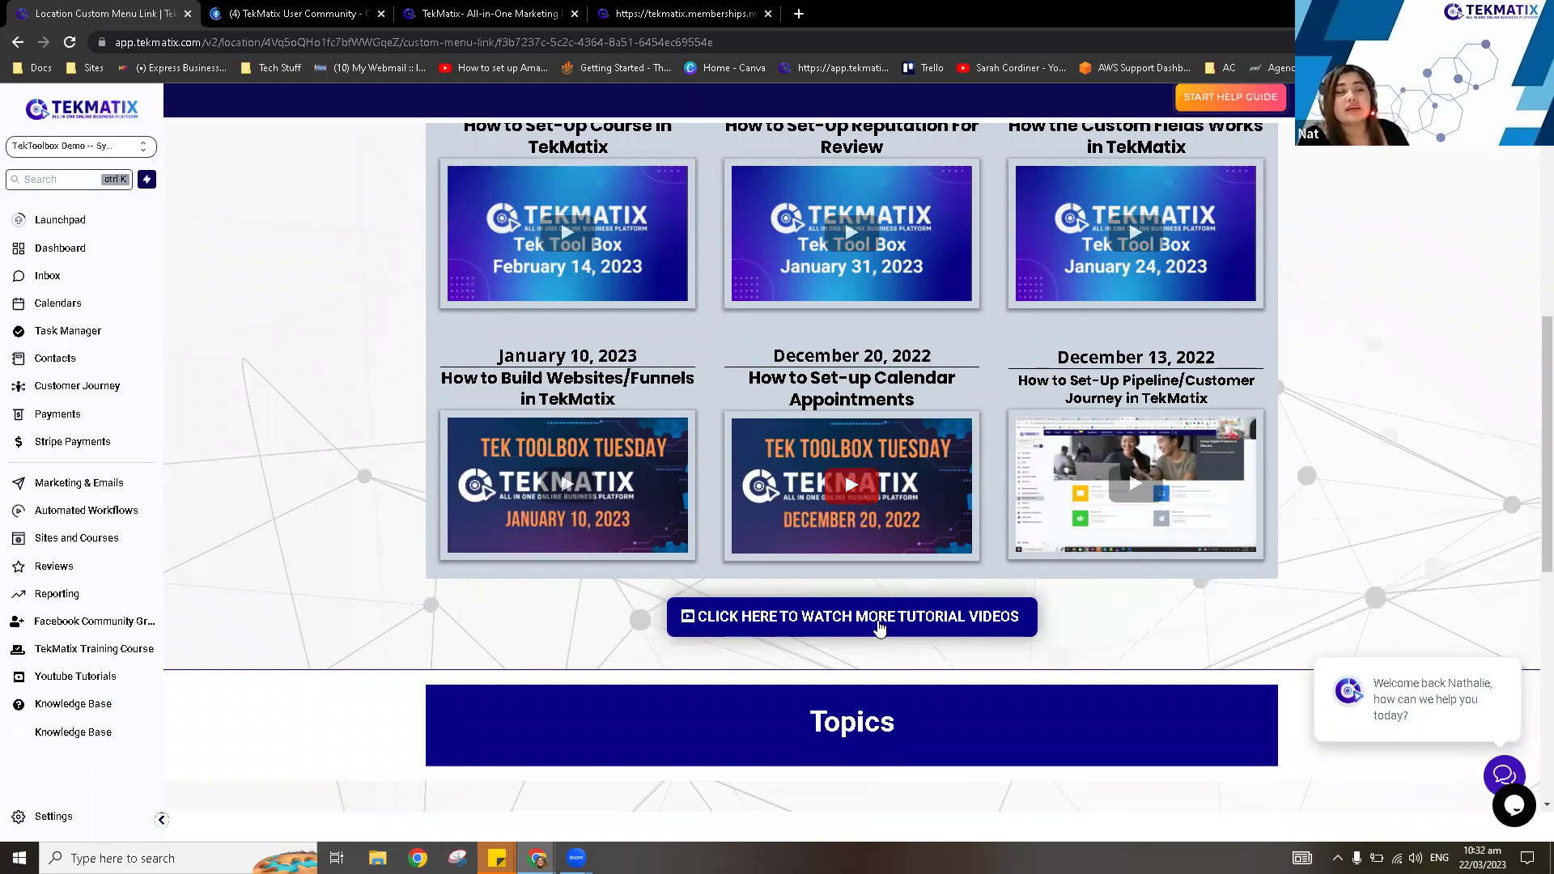
pyautogui.click(564, 217)
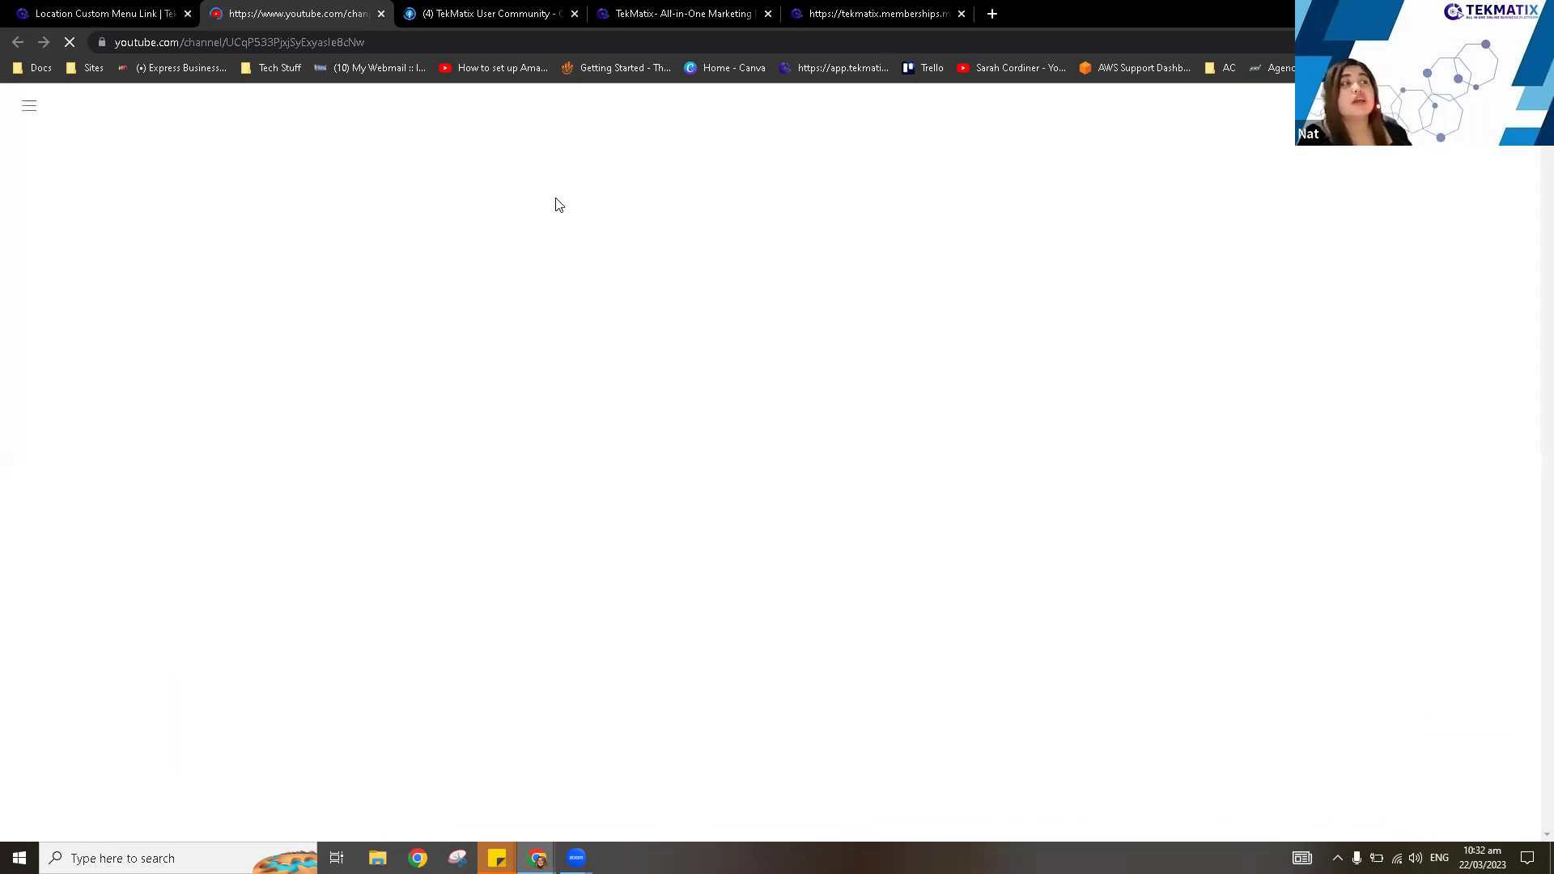
pyautogui.click(103, 10)
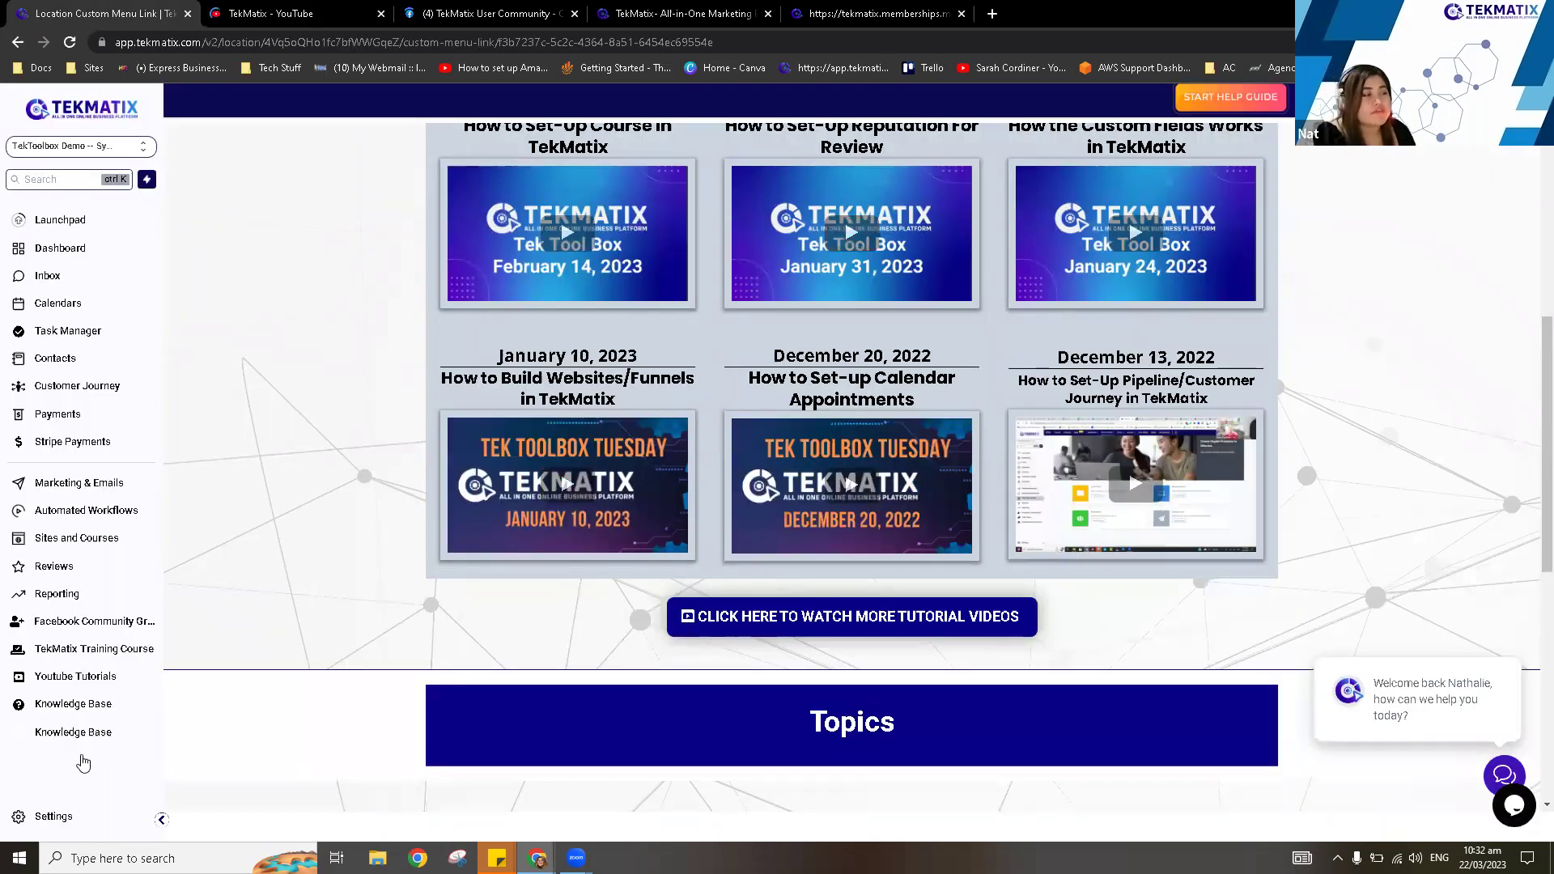
# Open the Knowledge Base and browse the TekMatix Help Center topics from Getting Started through Reporting and Settings.
pyautogui.click(94, 710)
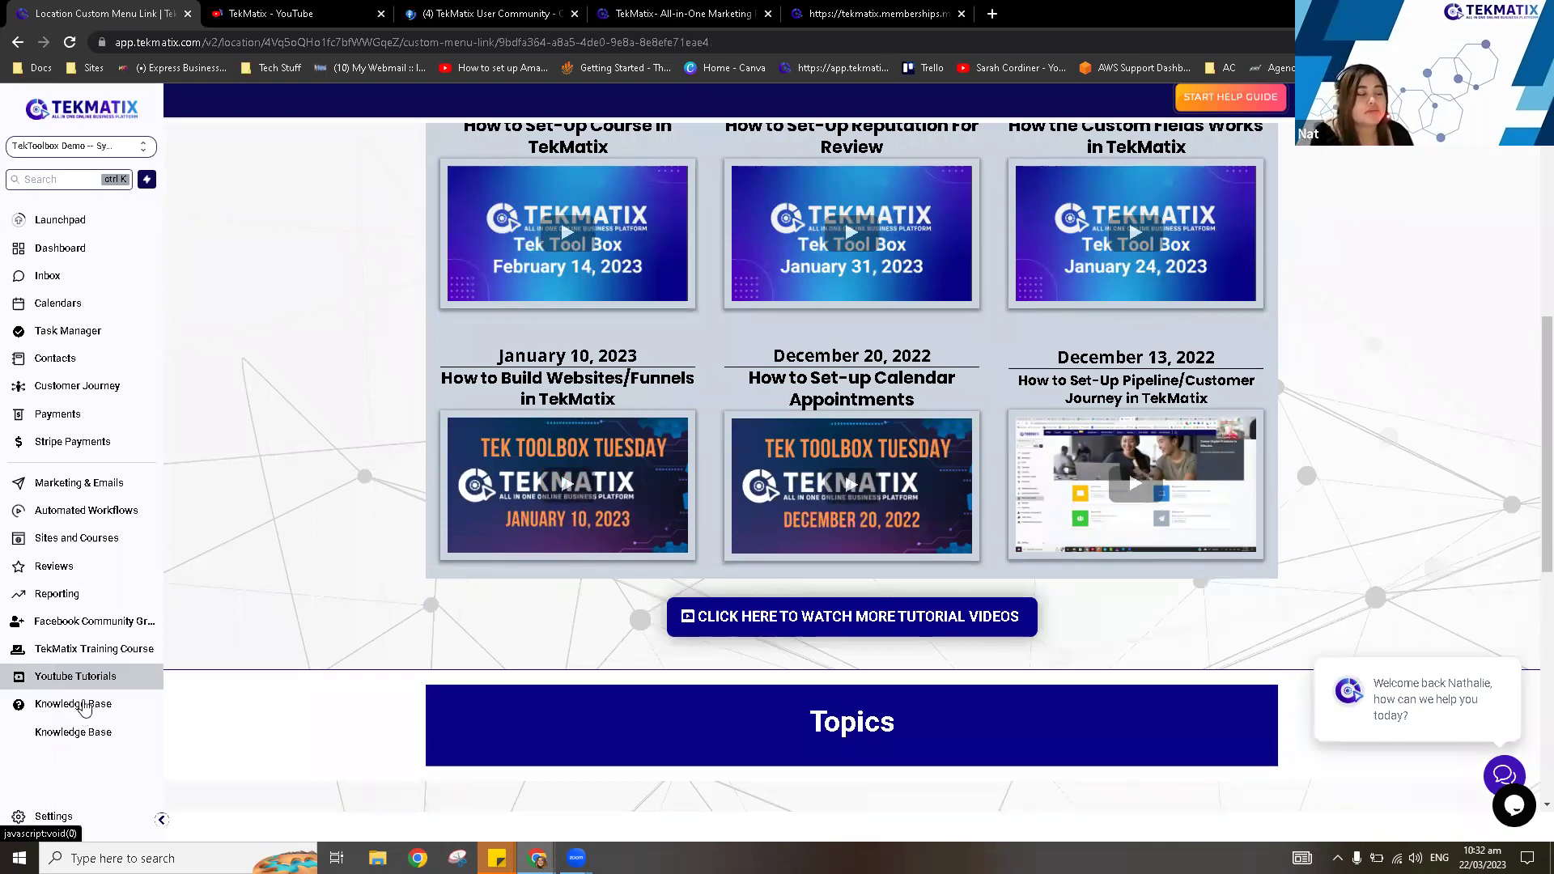
pyautogui.click(84, 707)
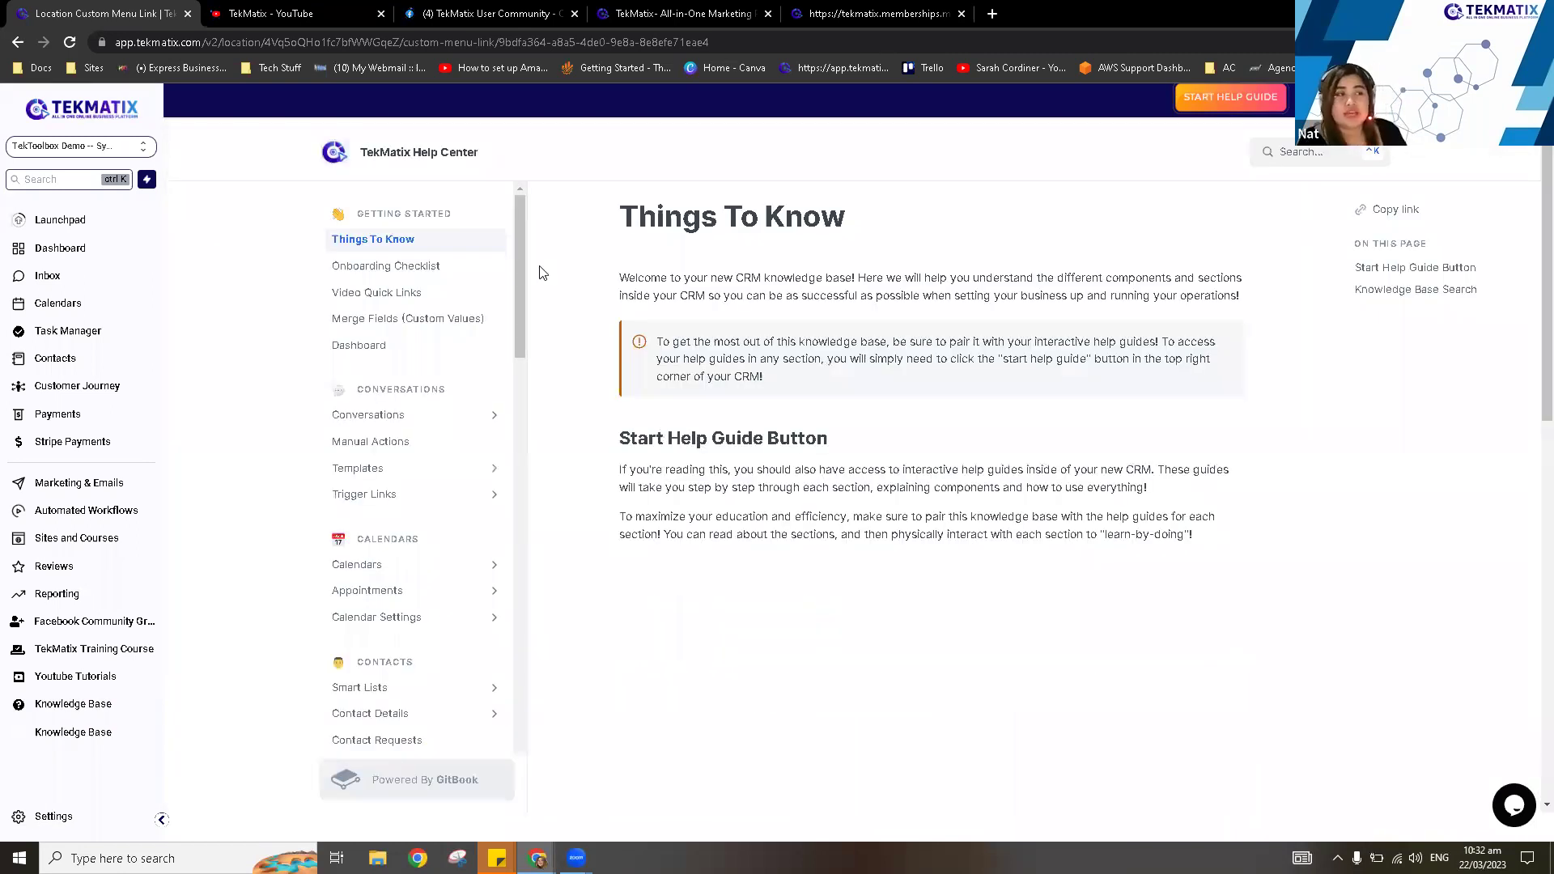
pyautogui.scroll(-1, 520, 299)
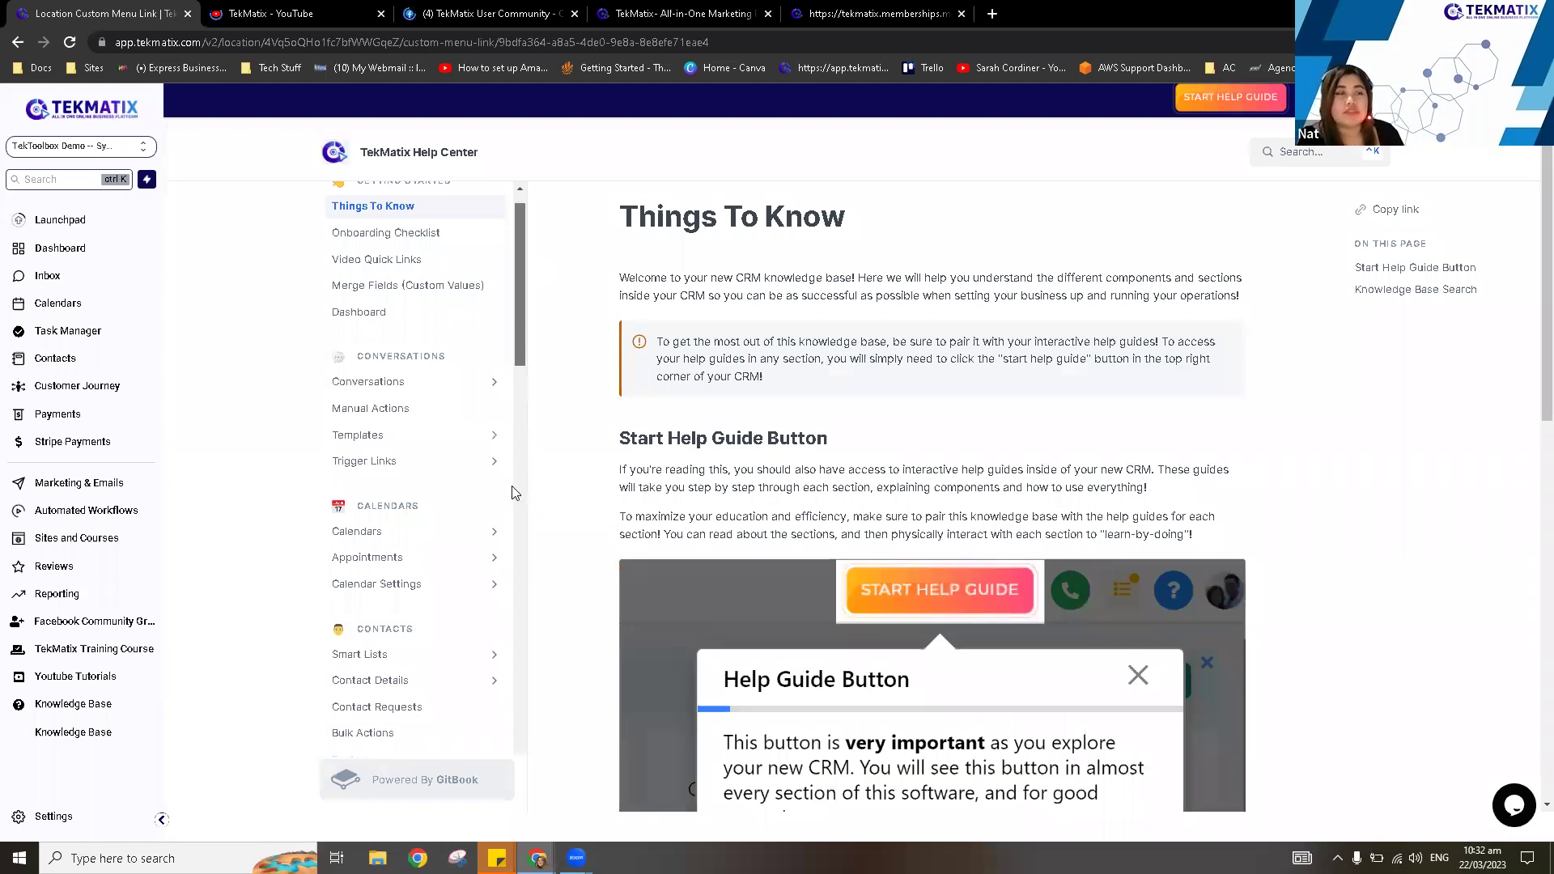
pyautogui.scroll(-5, 413, 421)
pyautogui.scroll(6, 405, 470)
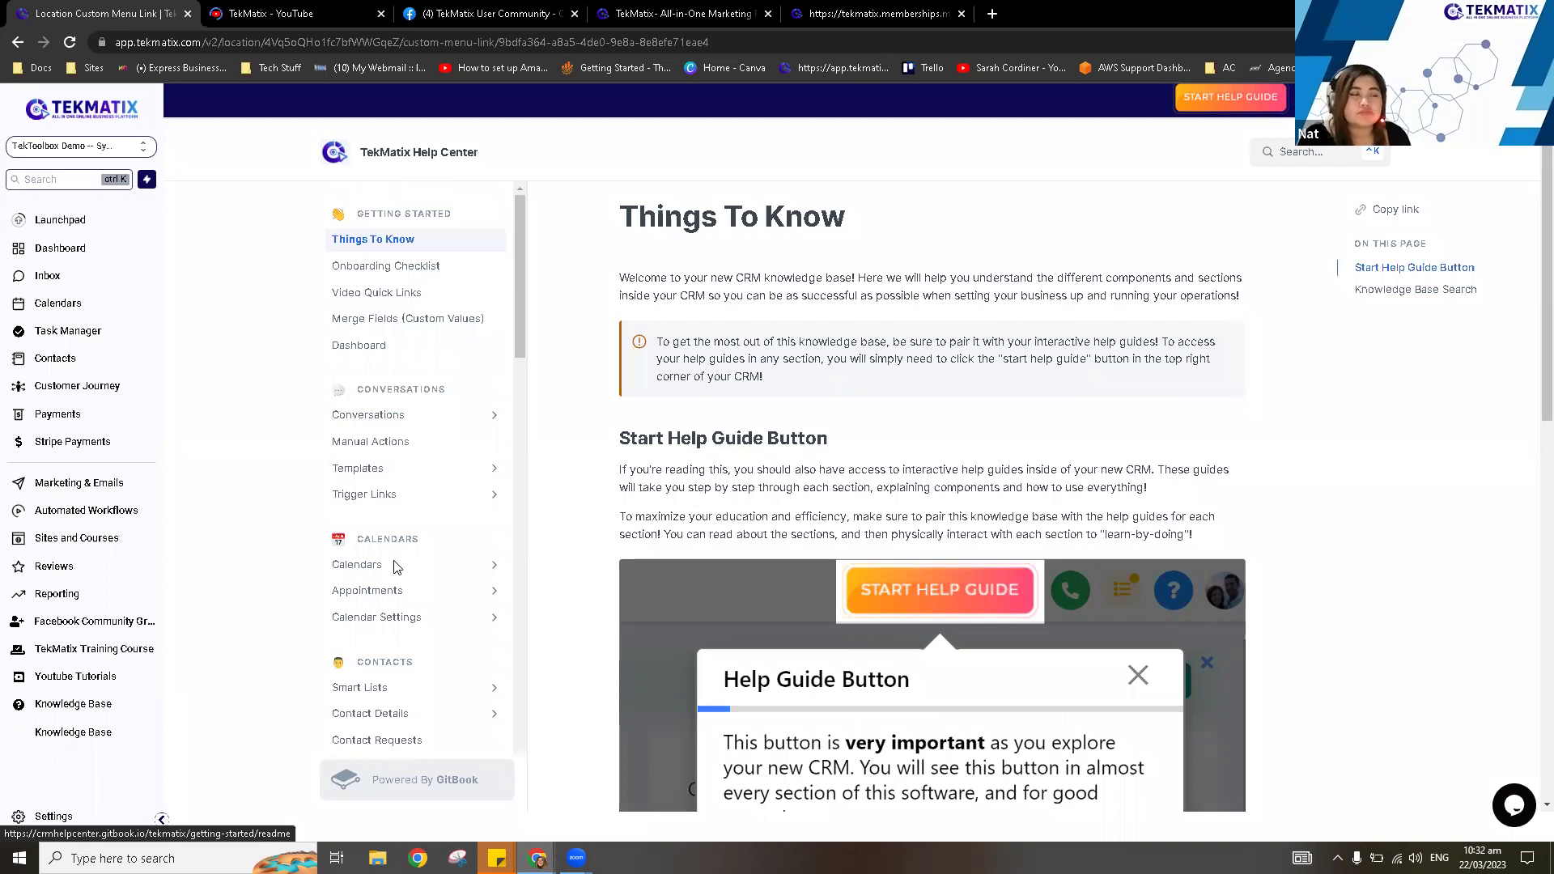
pyautogui.scroll(-6, 396, 566)
pyautogui.scroll(-7, 396, 567)
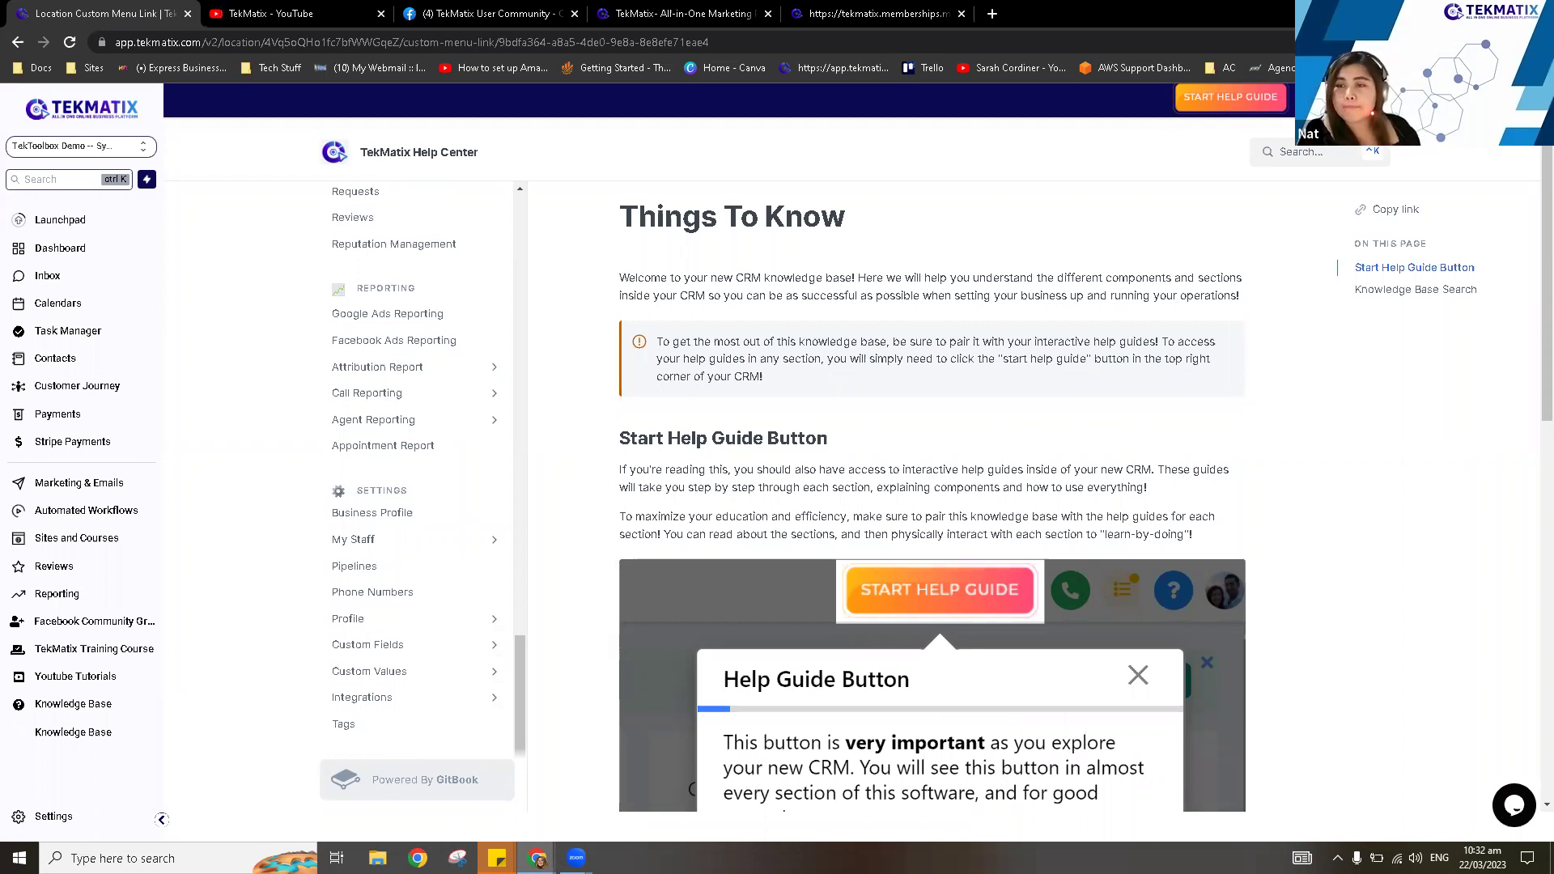
# Go to the TekMatix website's Book a Call page and review the Tekspert booking options for both timezone groups.
pyautogui.click(891, 7)
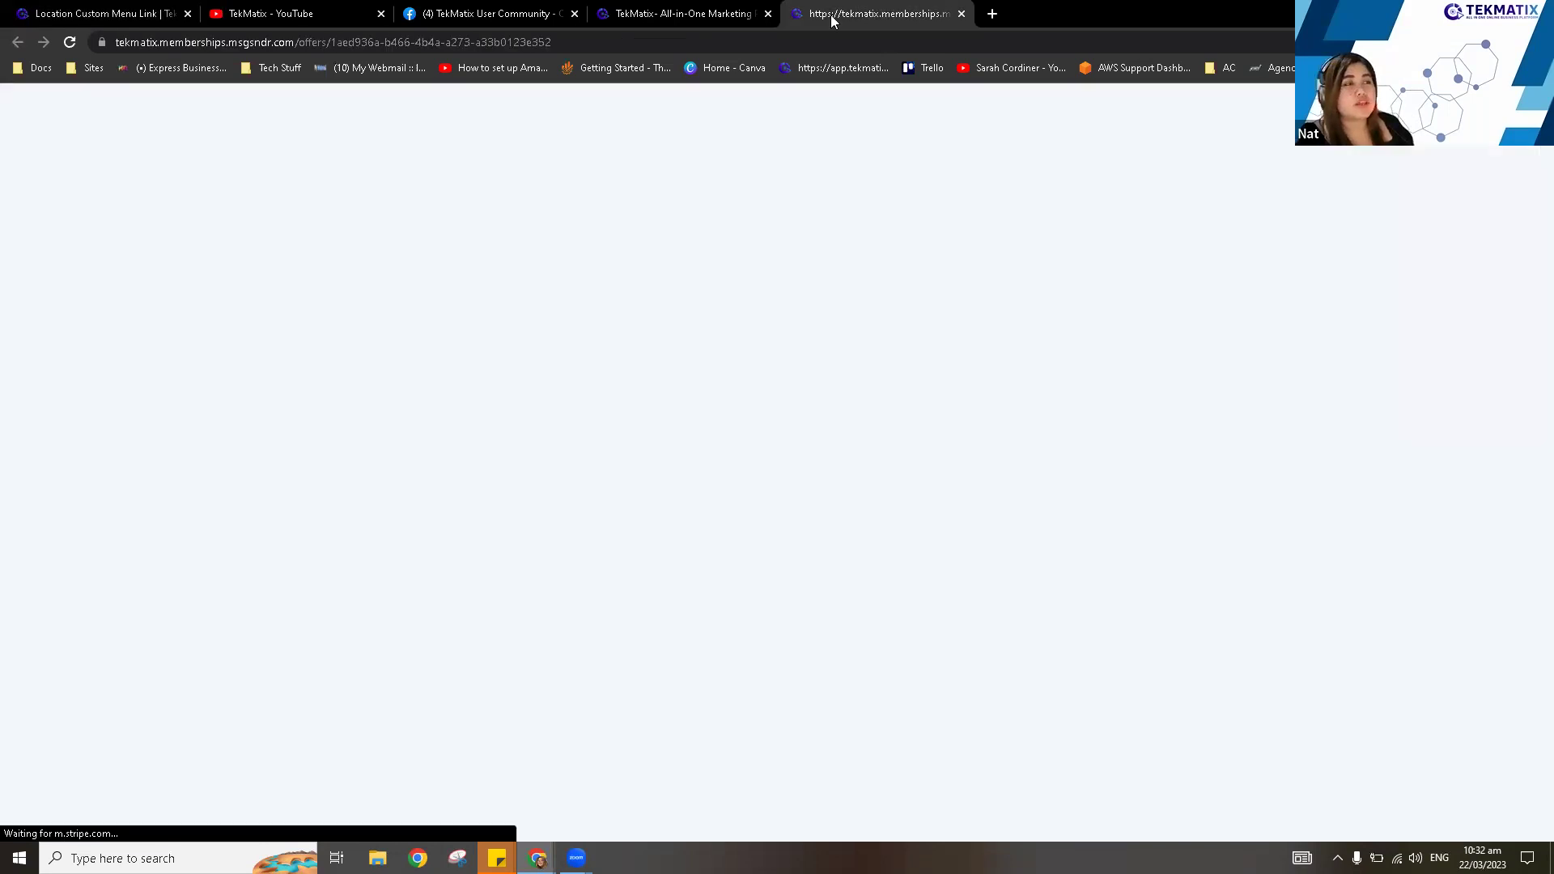
pyautogui.click(628, 6)
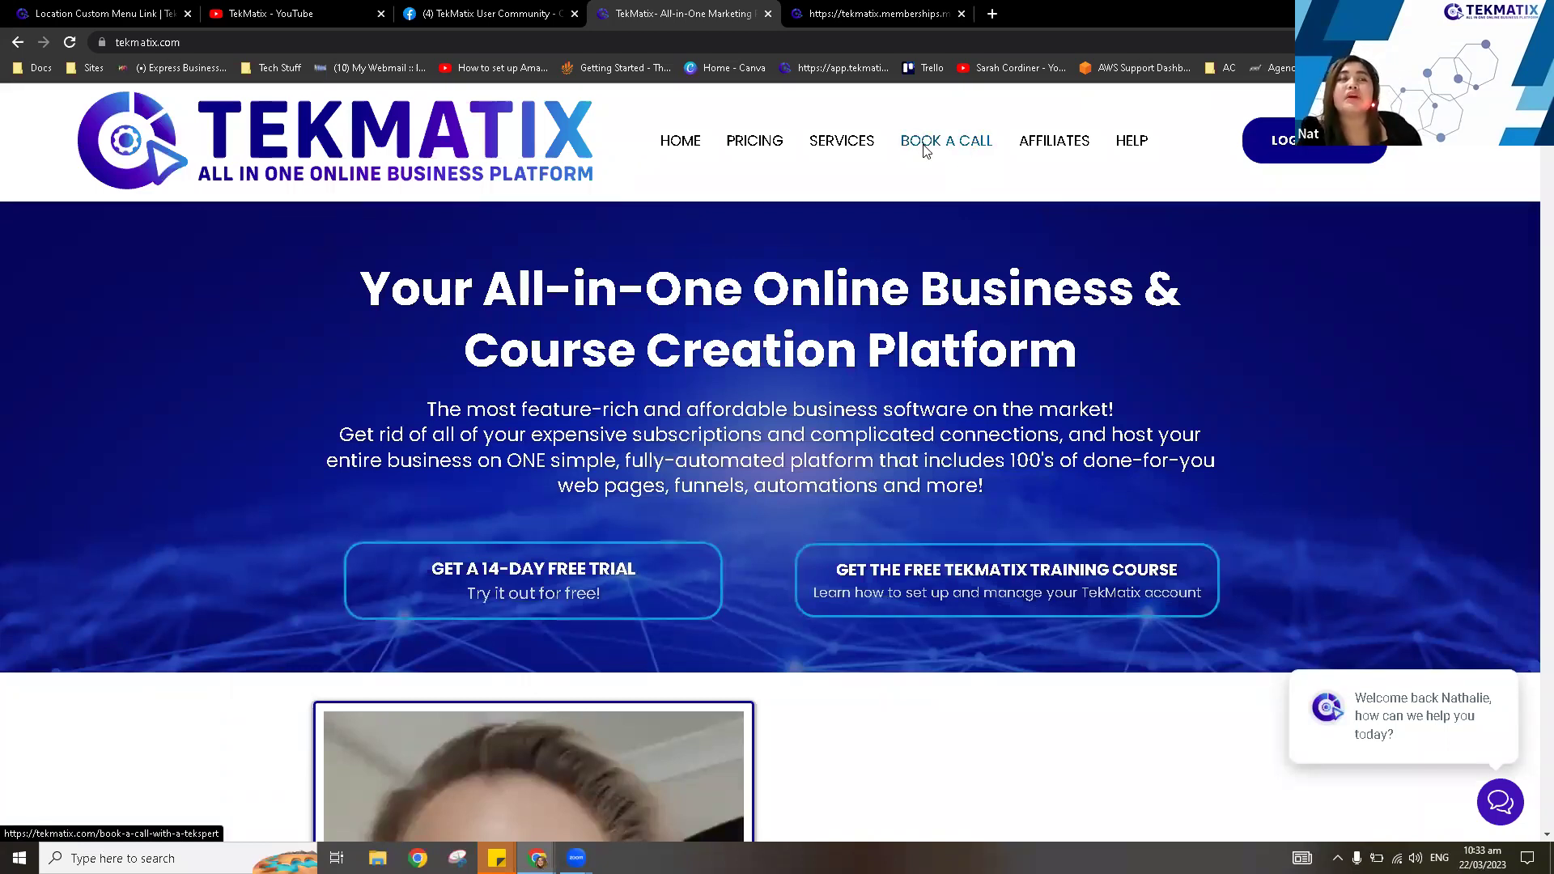
pyautogui.click(925, 146)
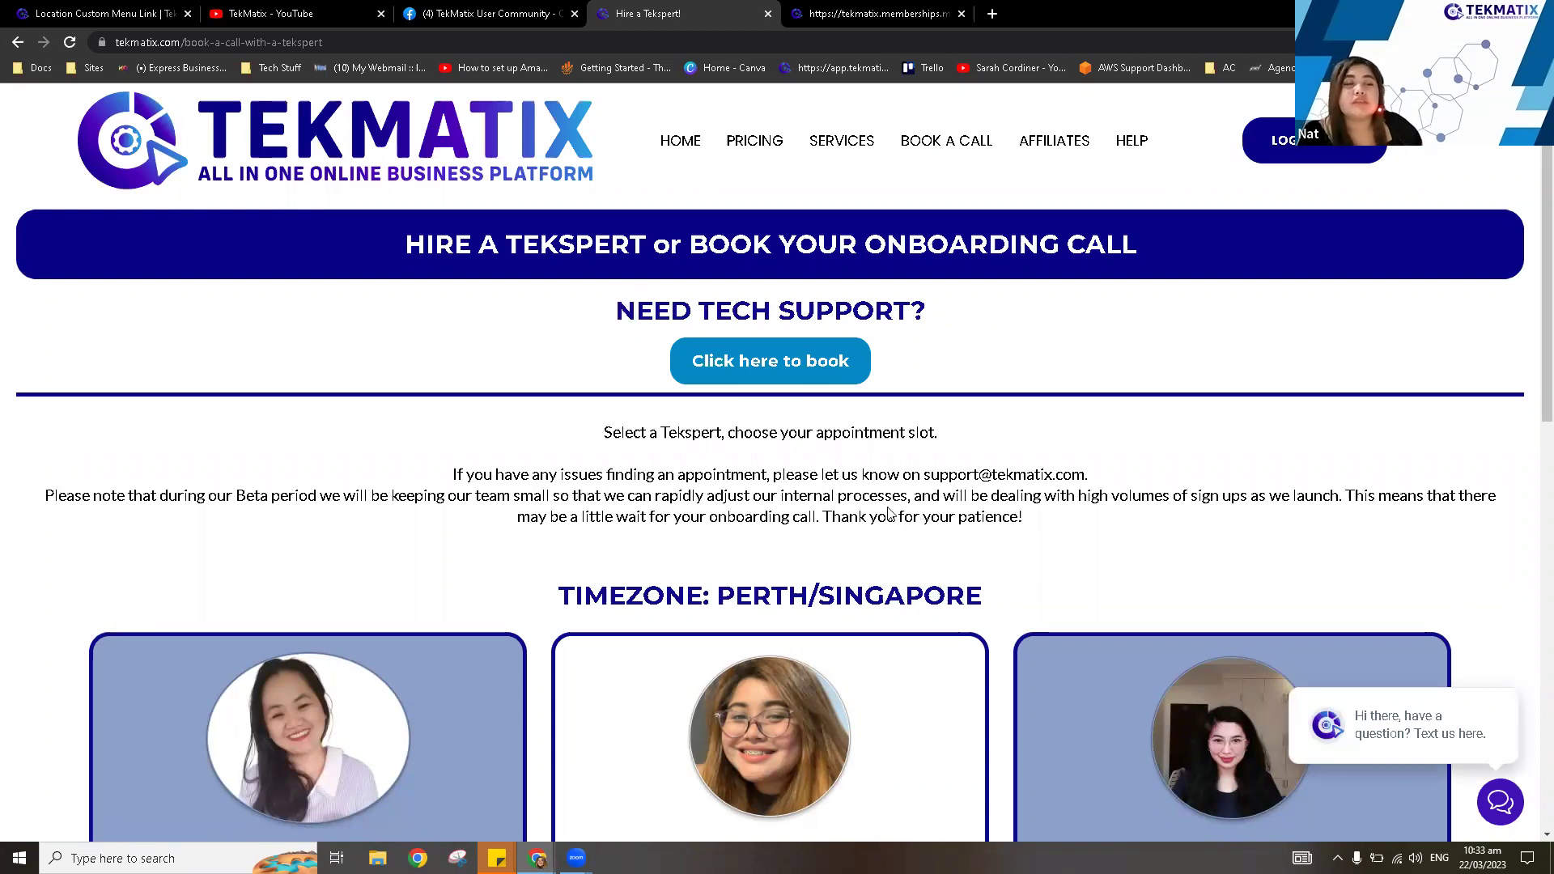
pyautogui.scroll(-4, 888, 512)
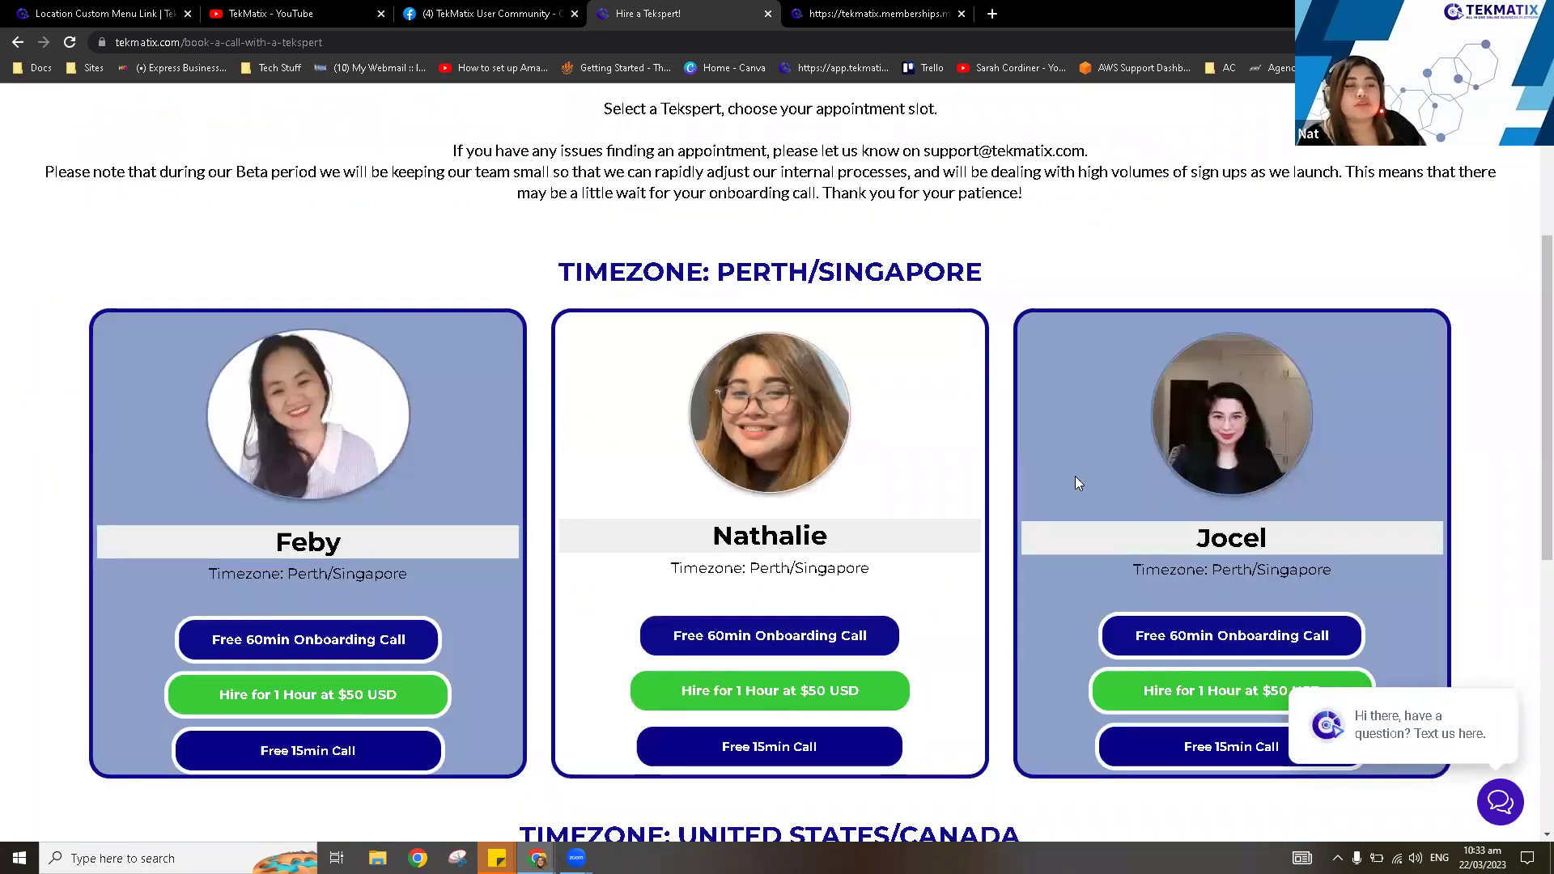
pyautogui.scroll(-7, 756, 395)
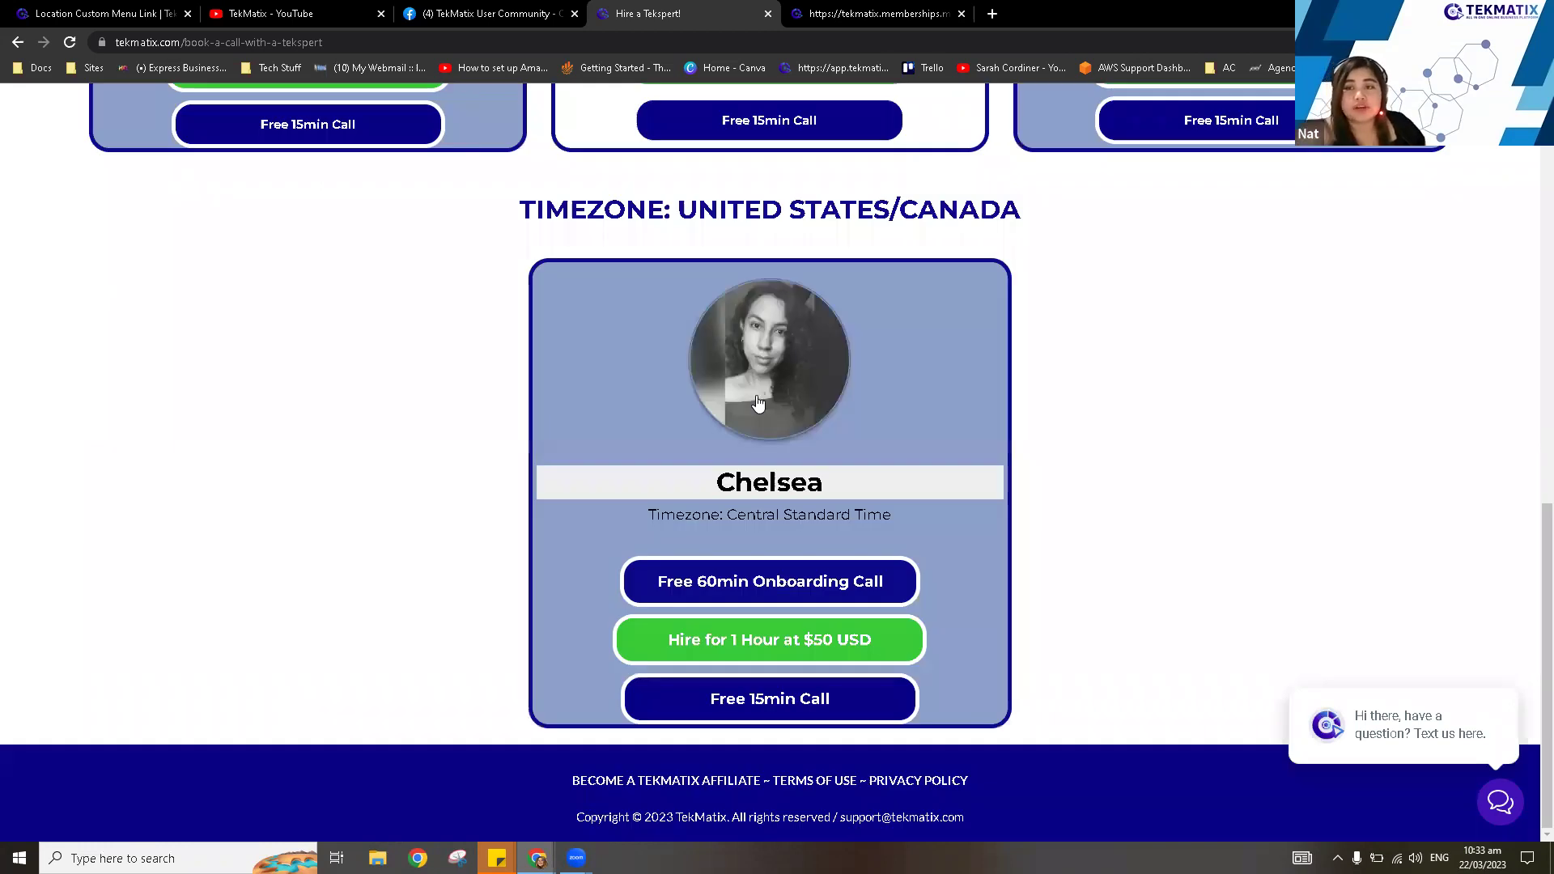
pyautogui.scroll(5, 758, 403)
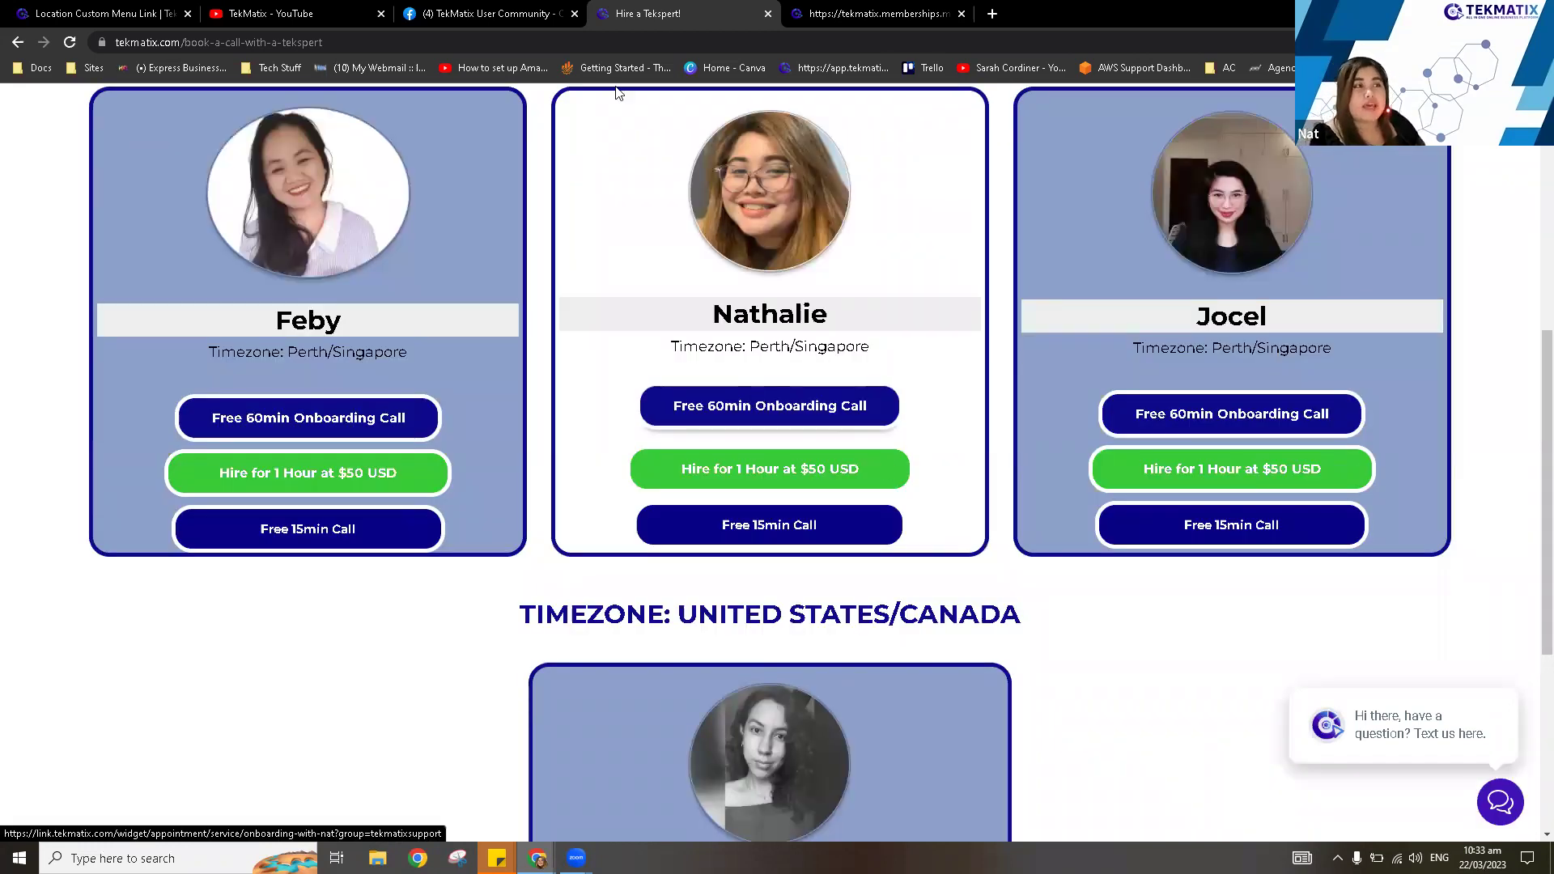
pyautogui.scroll(6, 617, 91)
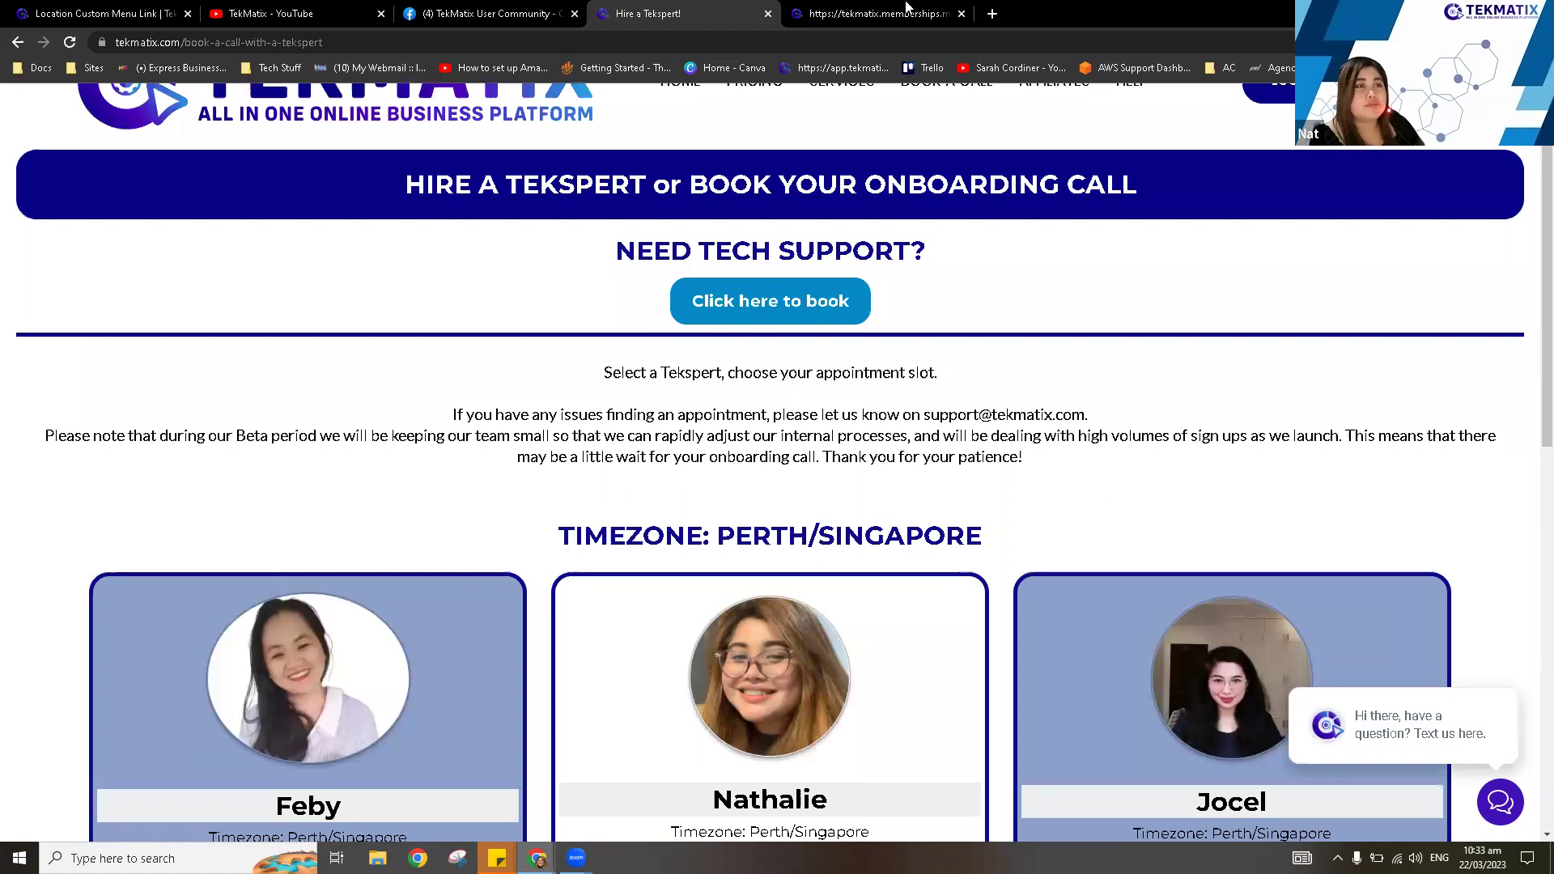
# Return to the TekMatix account and open the support chat widget on the Knowledge Base page.
pyautogui.click(84, 6)
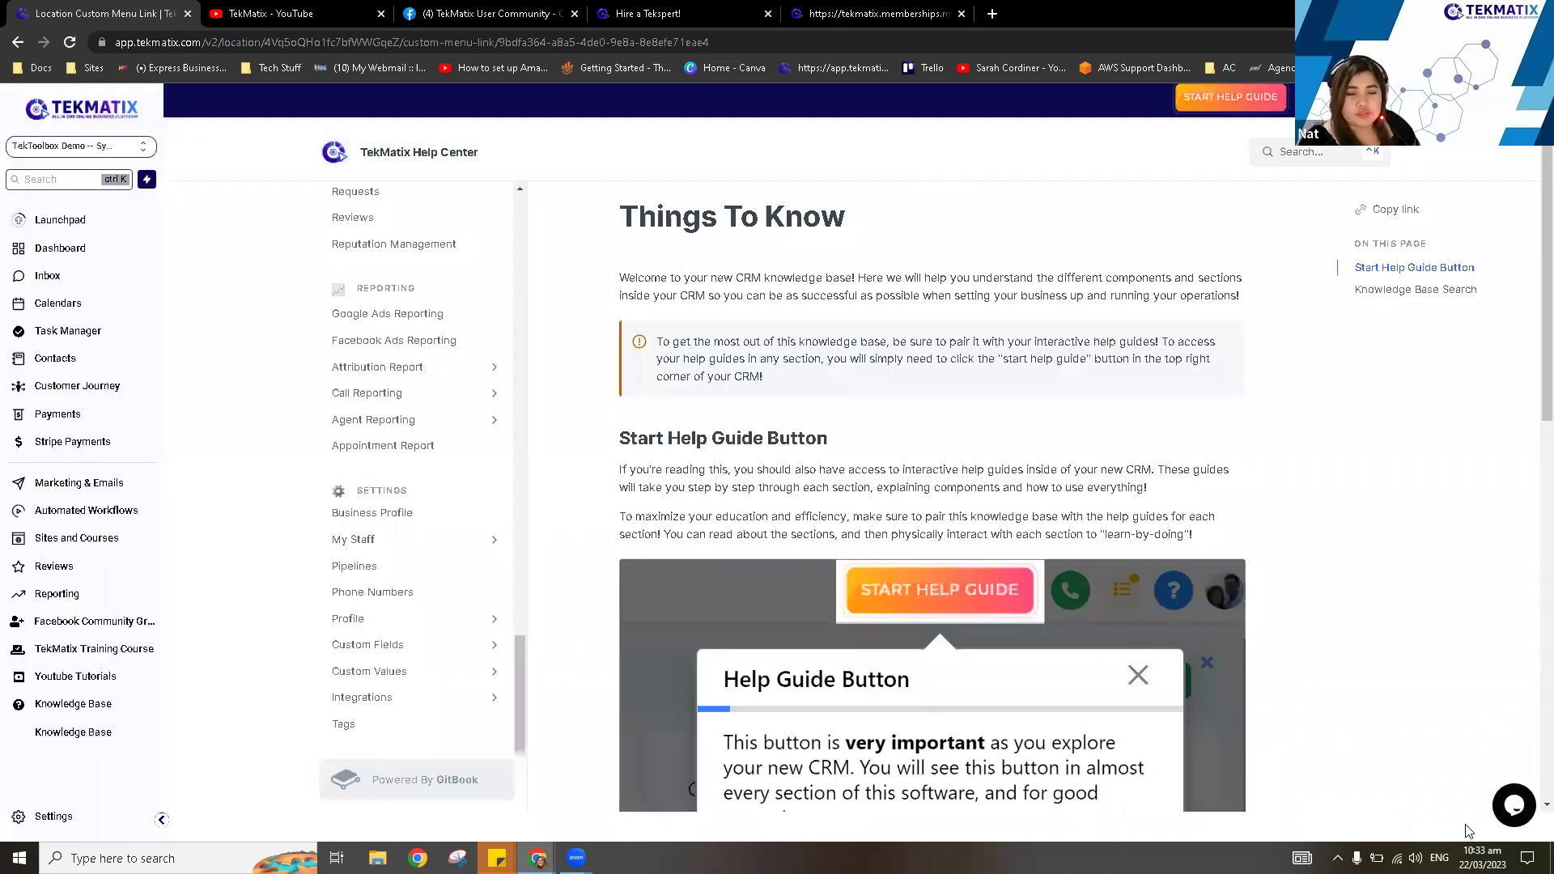
pyautogui.click(1513, 811)
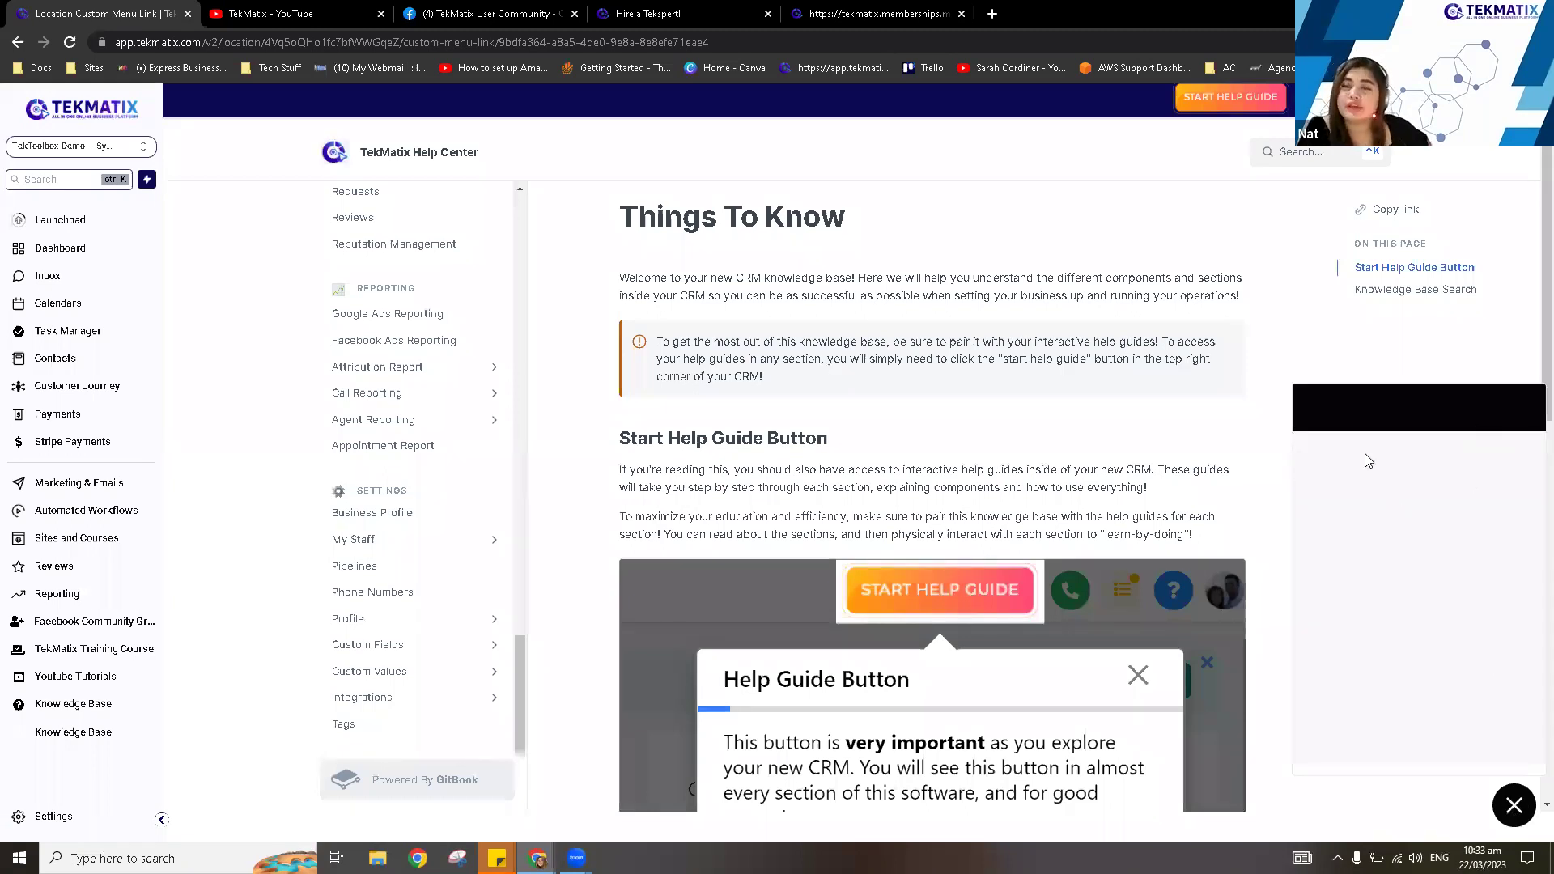